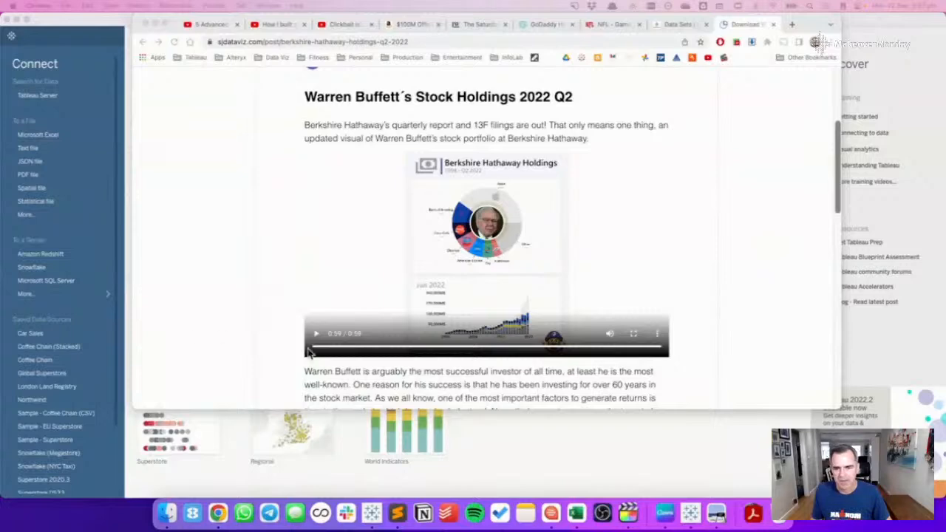
Play the Berkshire Hathaway Holdings video from its middle section and watch it full screen to the end.
{"action": "left_click", "coordinate": [317, 333]}
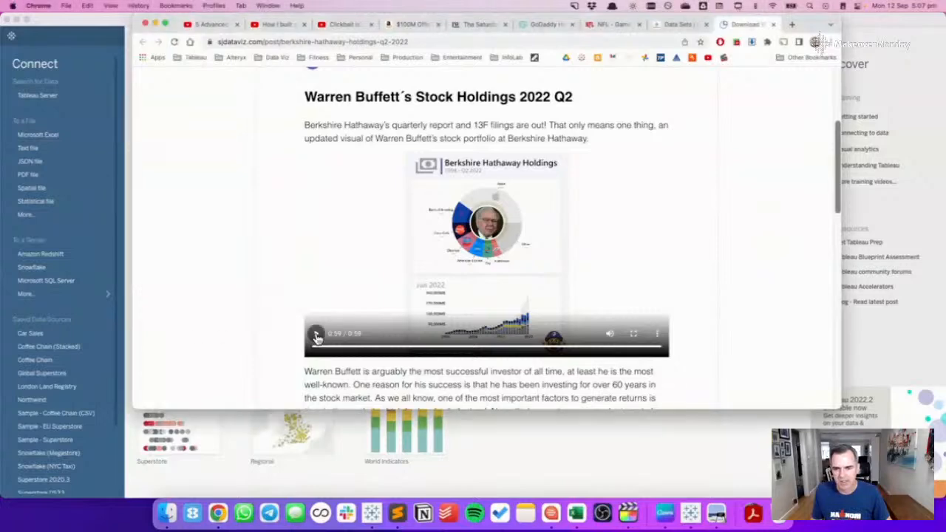
{"action": "left_click", "coordinate": [446, 349]}
{"action": "left_click", "coordinate": [499, 349]}
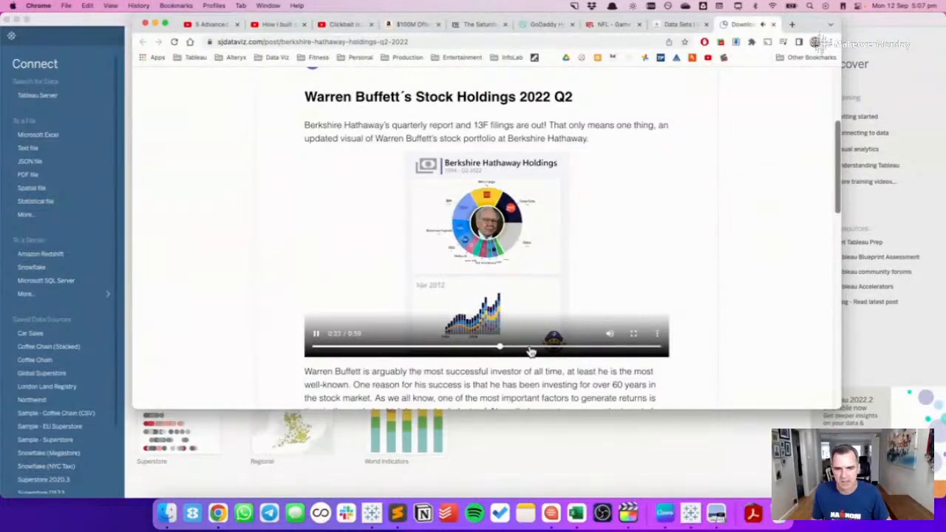
{"action": "left_click", "coordinate": [529, 351]}
{"action": "mouse_move", "coordinate": [611, 337]}
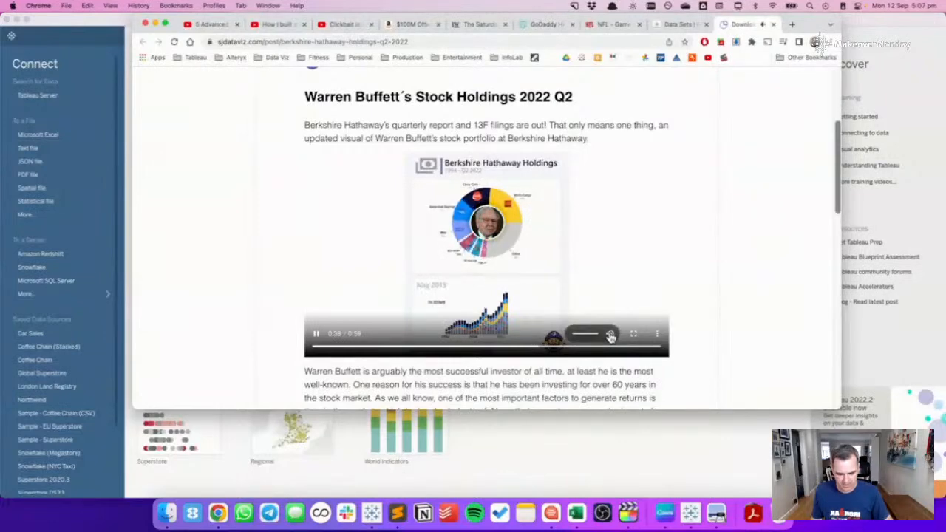
{"action": "key", "text": "XF86AudioRaiseVolume"}
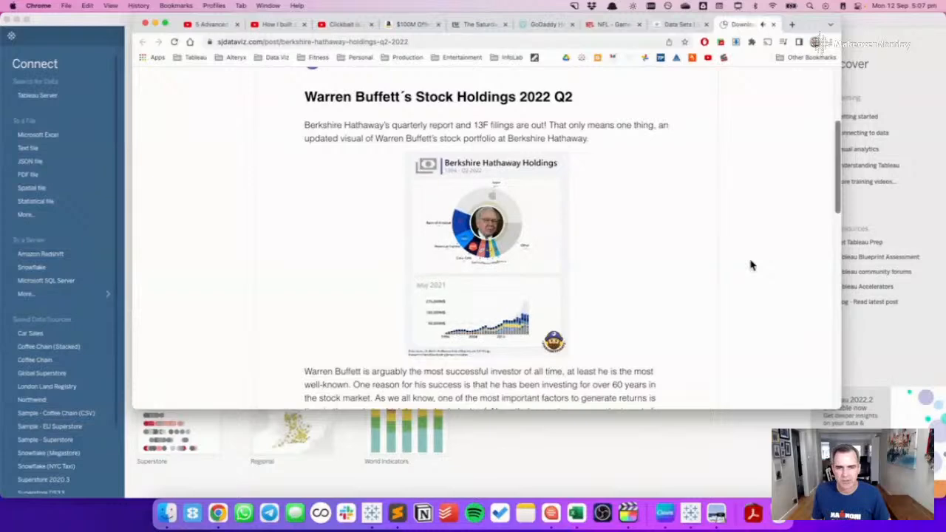
{"action": "mouse_move", "coordinate": [612, 266]}
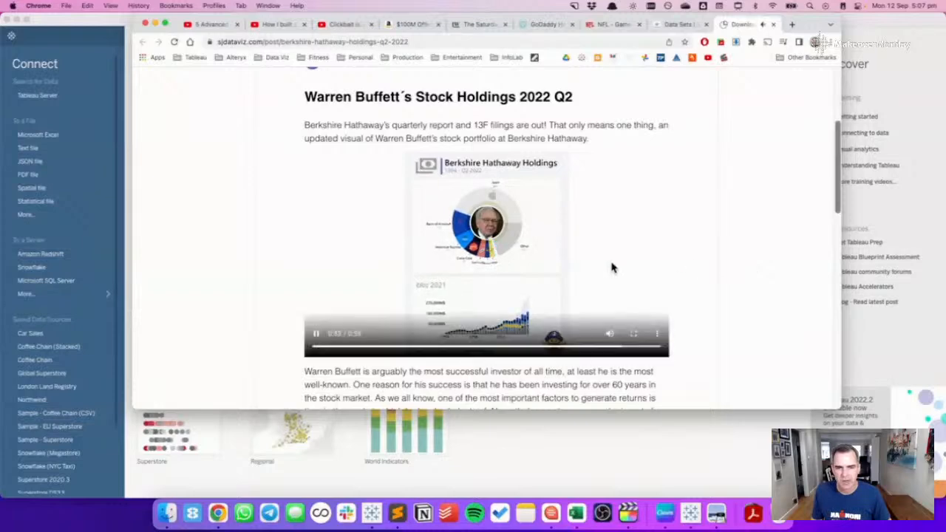
{"action": "left_click", "coordinate": [636, 336]}
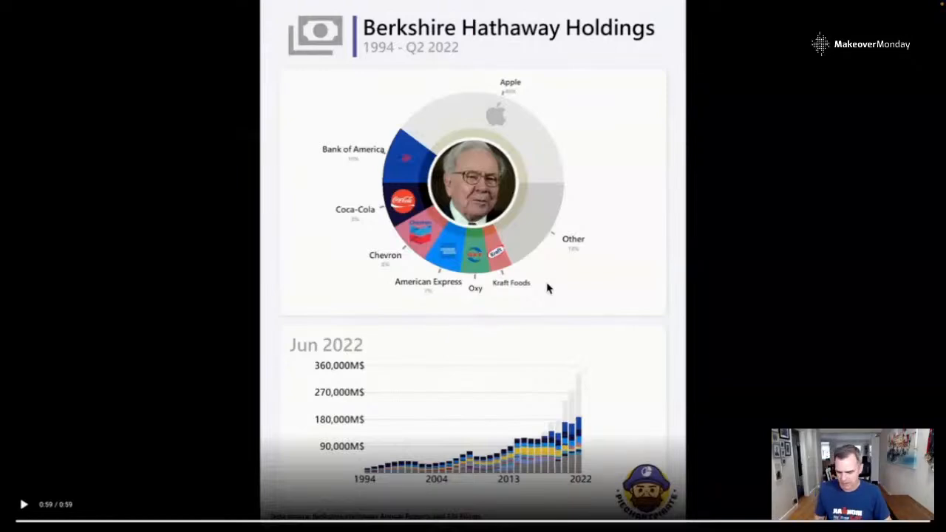
{"action": "key", "text": "Escape"}
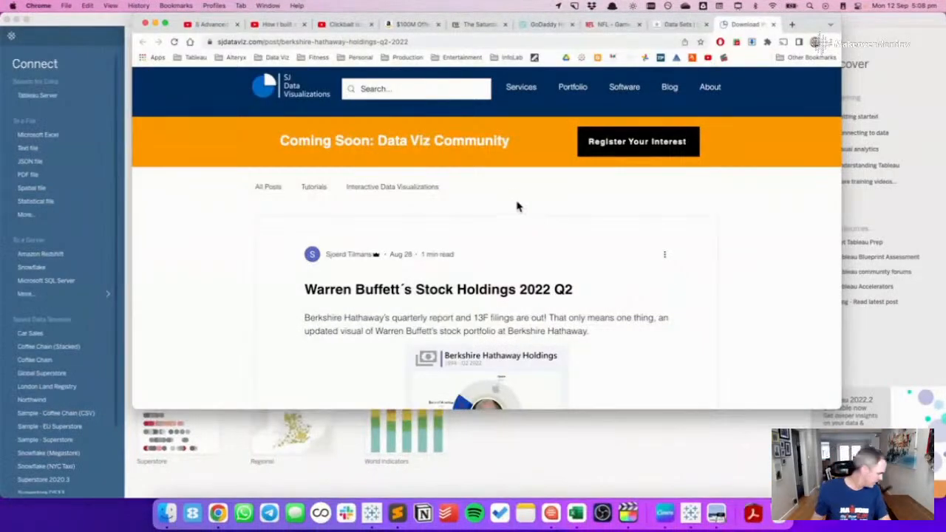
Open the week 37 Berkshire Hathaway Holdings dataset from the Makeover Monday data sets page and examine its columns.
{"action": "left_click", "coordinate": [679, 27]}
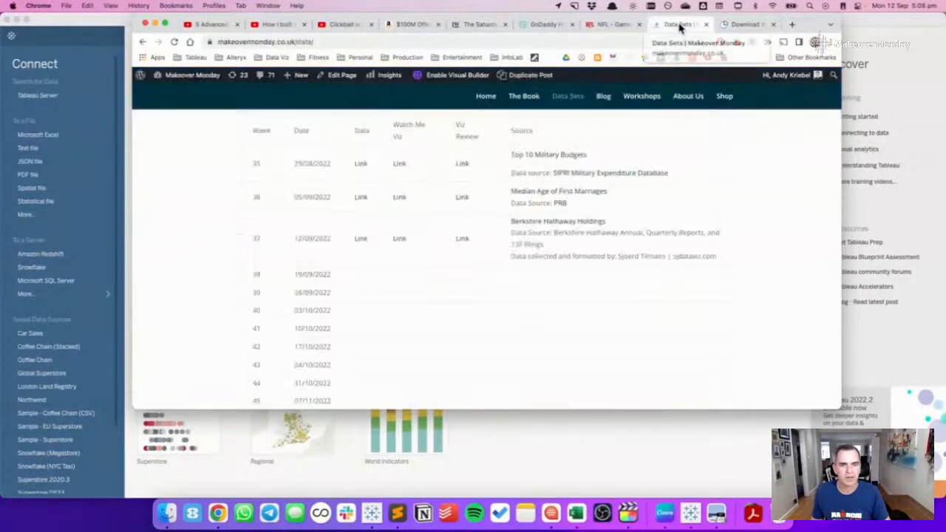
{"action": "left_click", "coordinate": [360, 241]}
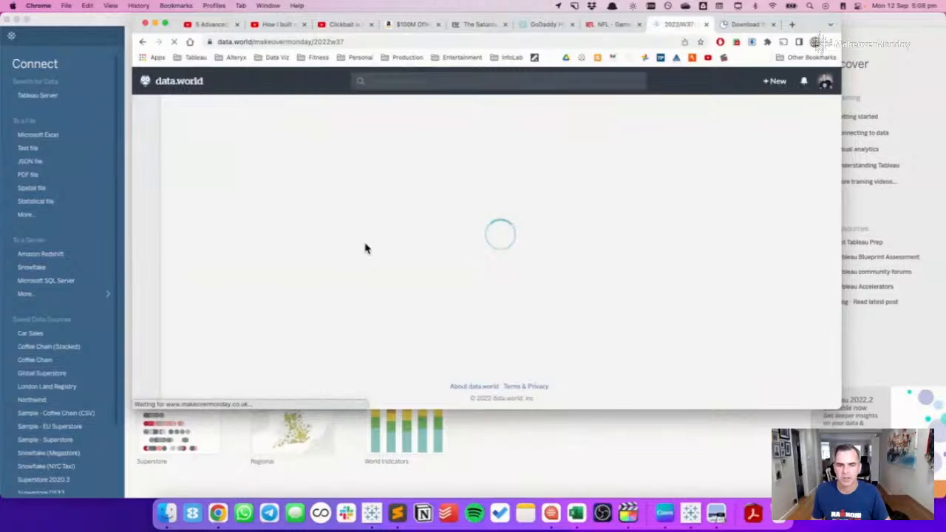
{"action": "scroll", "coordinate": [397, 277], "scroll_direction": "down", "scroll_amount": 3}
{"action": "scroll", "coordinate": [396, 278], "scroll_direction": "down", "scroll_amount": 5}
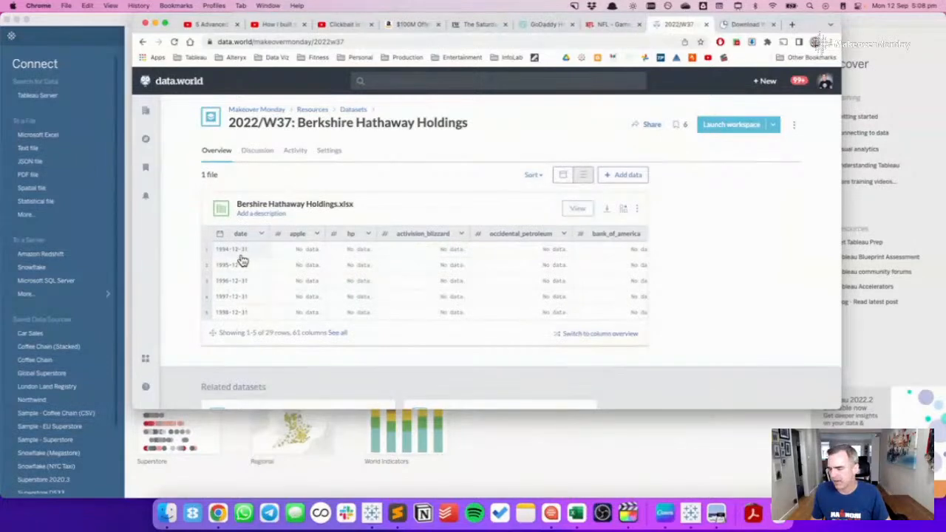
{"action": "scroll", "coordinate": [246, 261], "scroll_direction": "down", "scroll_amount": 1}
{"action": "scroll", "coordinate": [244, 262], "scroll_direction": "up", "scroll_amount": 1}
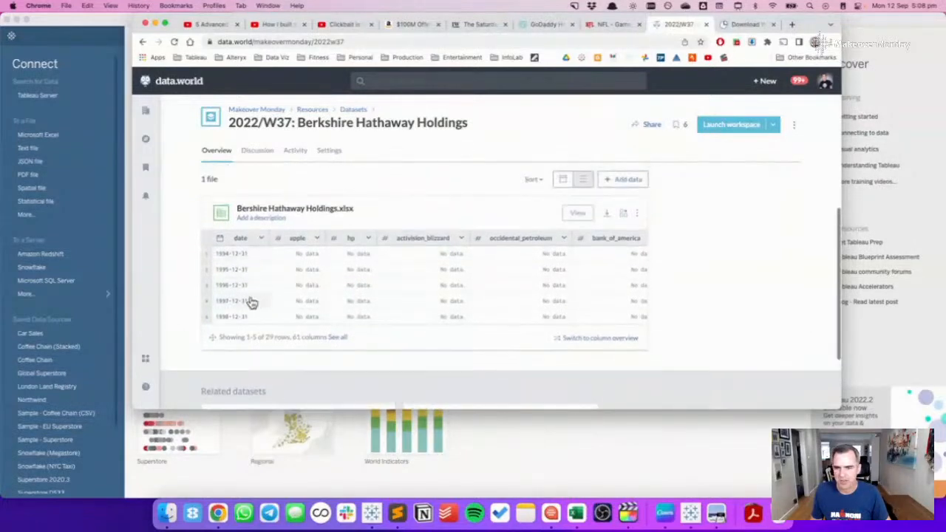
{"action": "scroll", "coordinate": [410, 250], "scroll_direction": "right", "scroll_amount": 5}
{"action": "scroll", "coordinate": [410, 249], "scroll_direction": "right", "scroll_amount": 10}
{"action": "scroll", "coordinate": [410, 249], "scroll_direction": "right", "scroll_amount": 10}
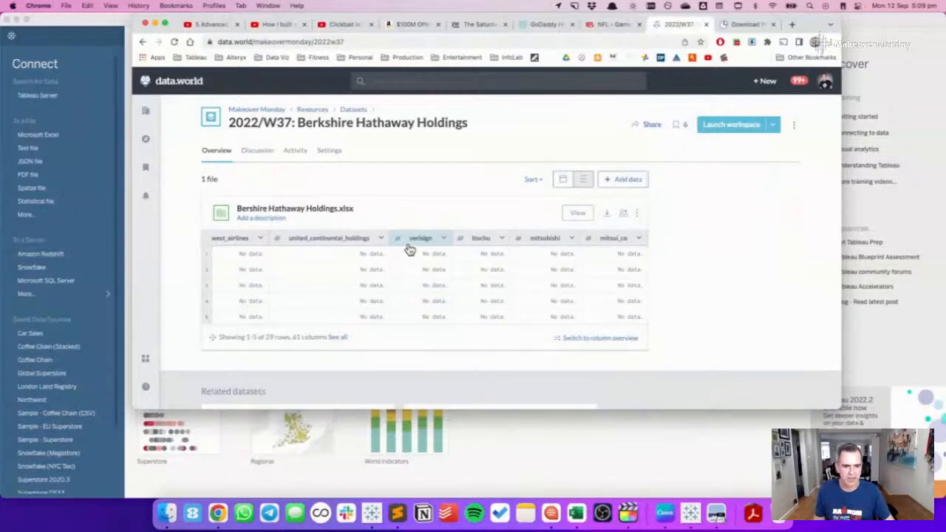
Switch to Tableau and connect to the Bershire Hathaway Holdings.xlsx file in the 2022 folder.
{"action": "left_click", "coordinate": [534, 456]}
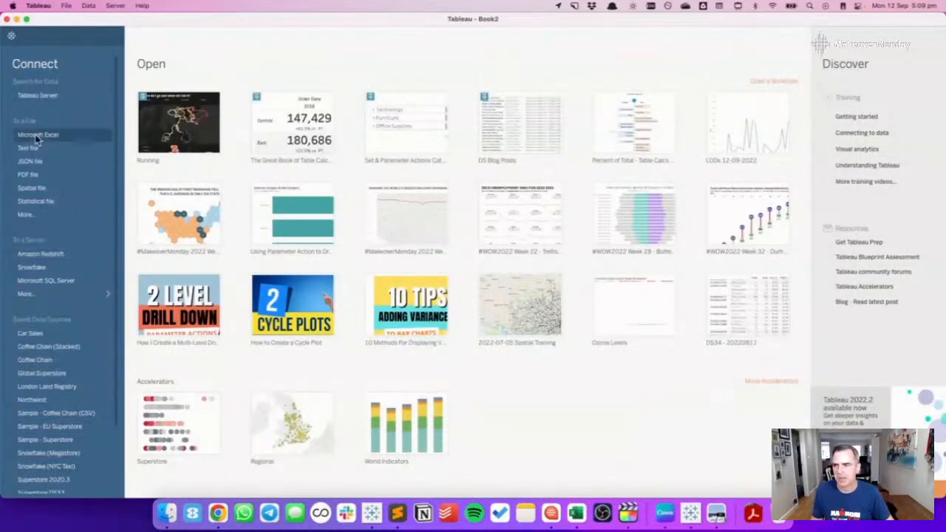
{"action": "left_click", "coordinate": [27, 217]}
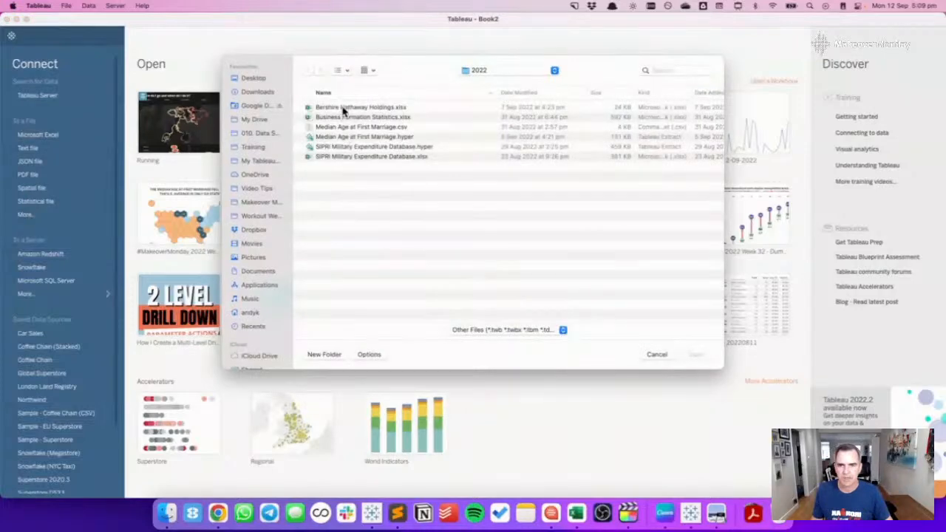
{"action": "left_click", "coordinate": [343, 108]}
{"action": "left_click", "coordinate": [695, 354]}
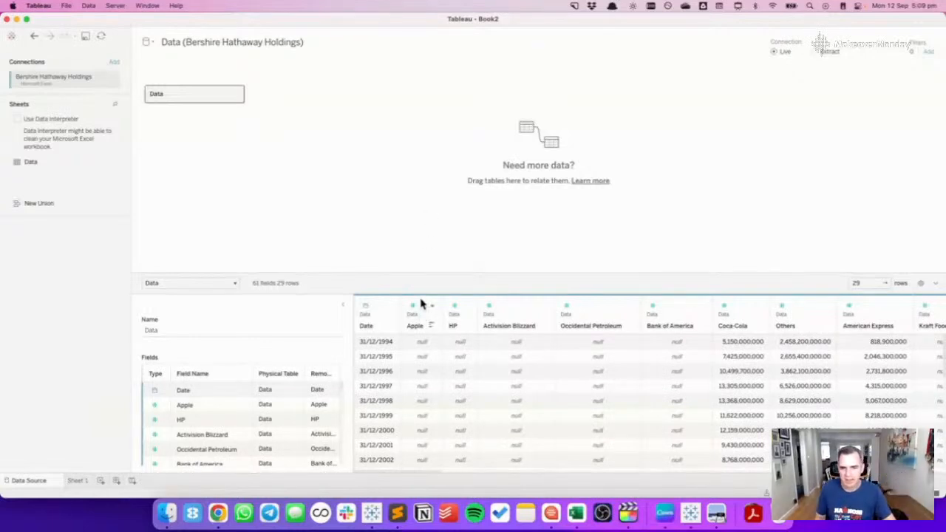
Pivot all the company columns, from Apple through Mitsui & Co., into rows.
{"action": "left_click", "coordinate": [421, 303]}
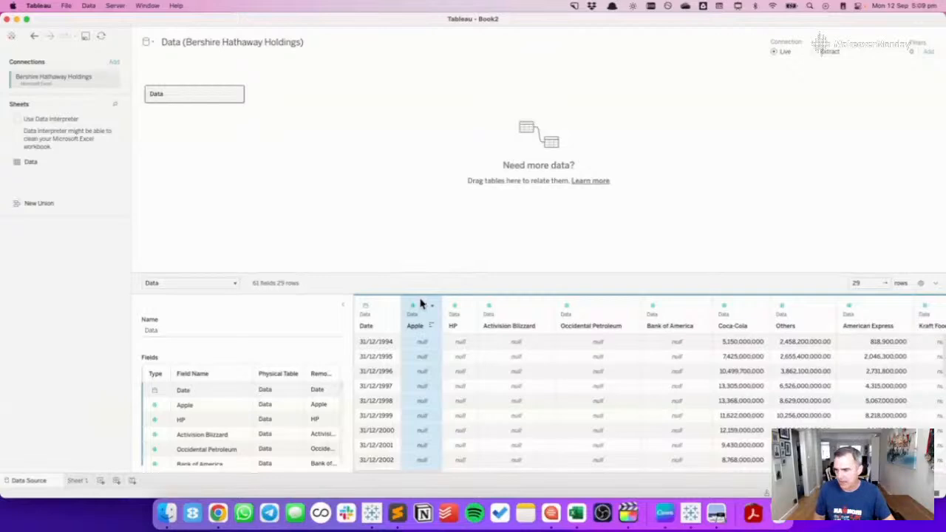
{"action": "scroll", "coordinate": [656, 338], "scroll_direction": "right", "scroll_amount": 15}
{"action": "scroll", "coordinate": [656, 339], "scroll_direction": "right", "scroll_amount": 10}
{"action": "scroll", "coordinate": [654, 338], "scroll_direction": "right", "scroll_amount": 5}
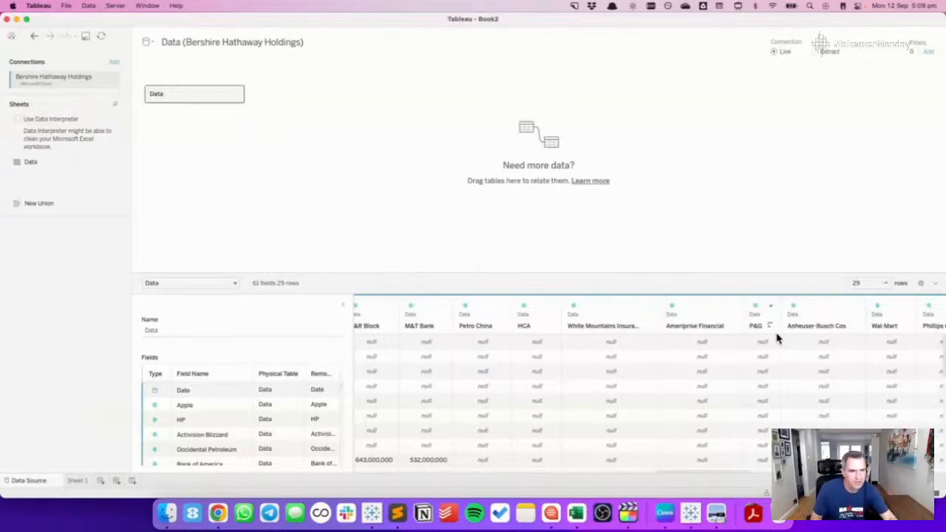
{"action": "left_click_drag", "start_coordinate": [730, 473], "coordinate": [938, 474]}
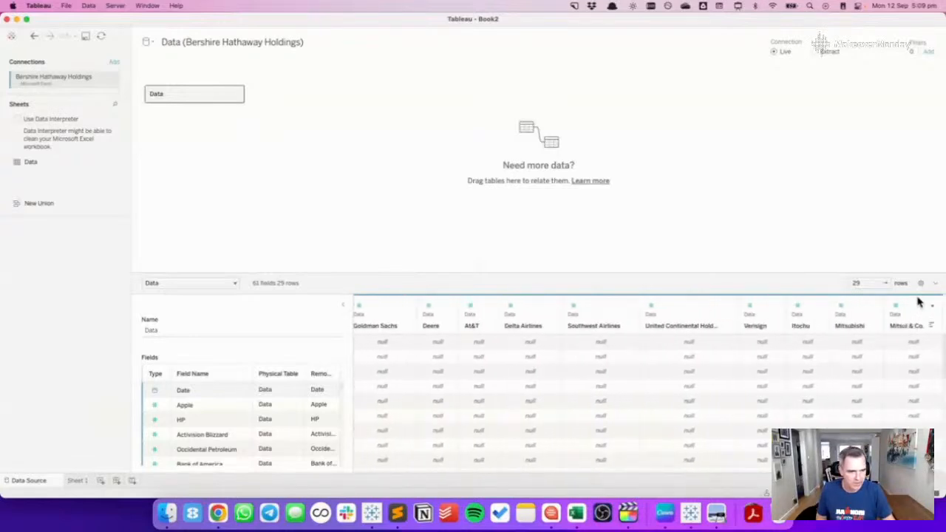
{"action": "key", "text": "super+a"}
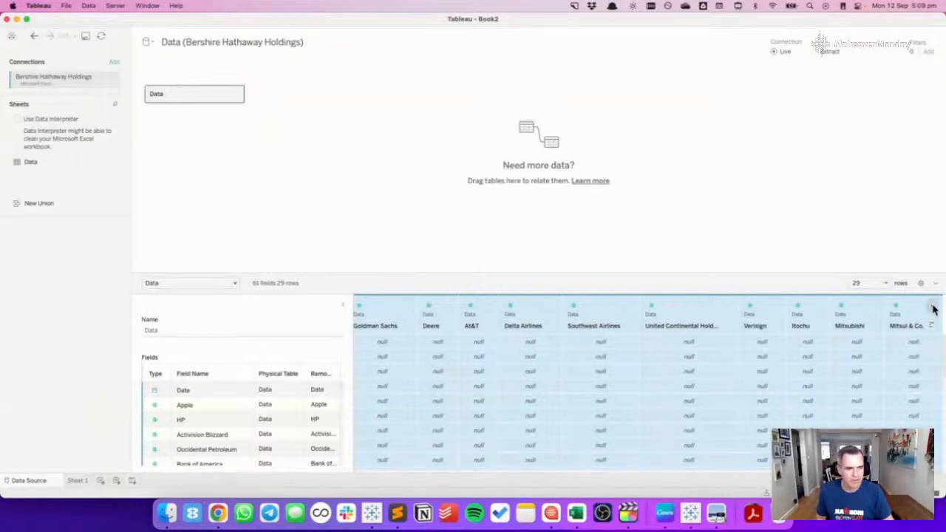
{"action": "left_click", "coordinate": [932, 306]}
{"action": "left_click", "coordinate": [842, 377]}
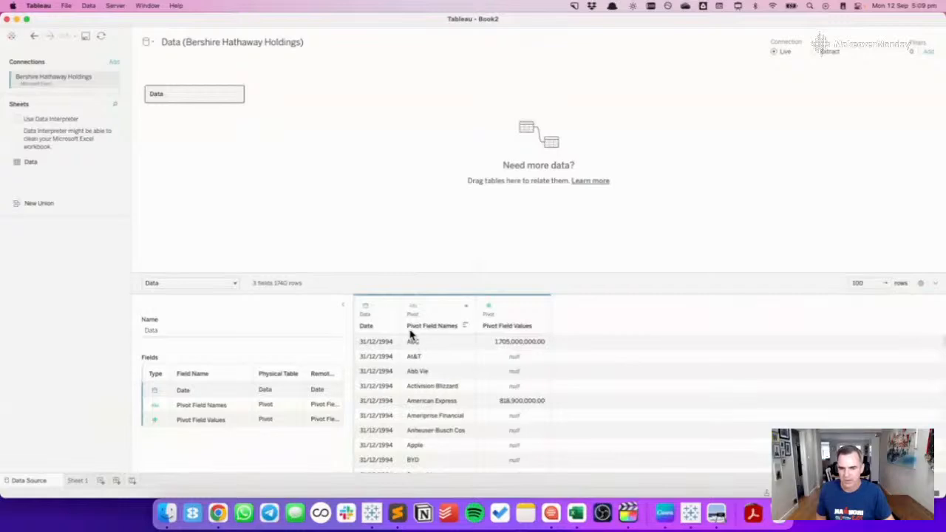
Rename the Pivot Field Names column as Company.
{"action": "double_click", "coordinate": [418, 330]}
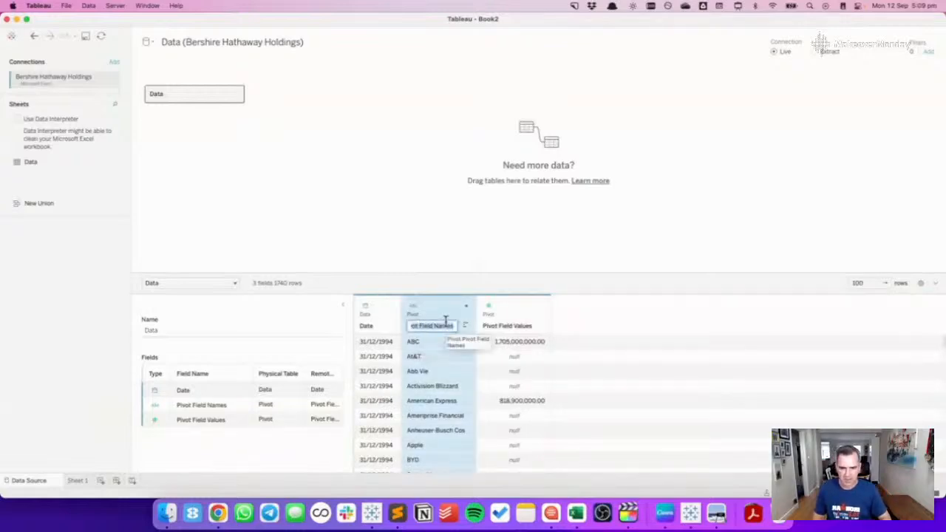
{"action": "type", "text": "Company"}
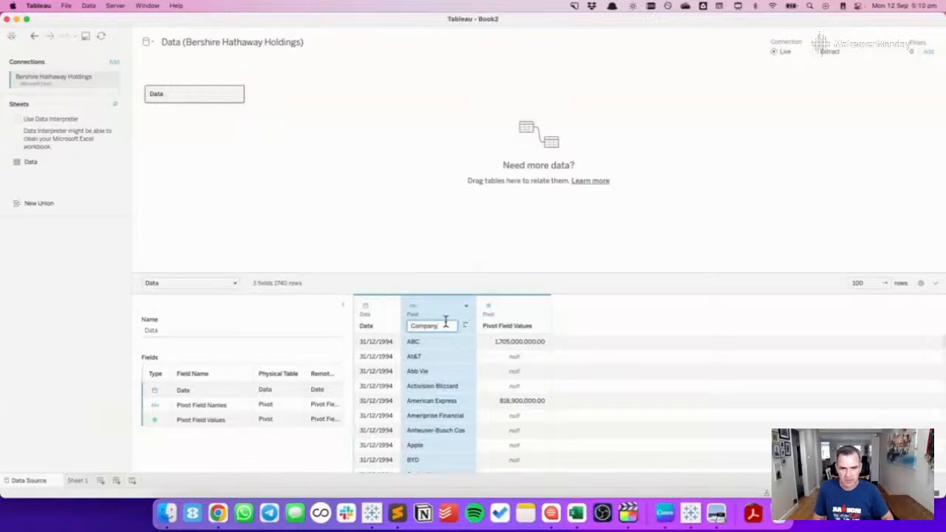
{"action": "key", "text": "Return"}
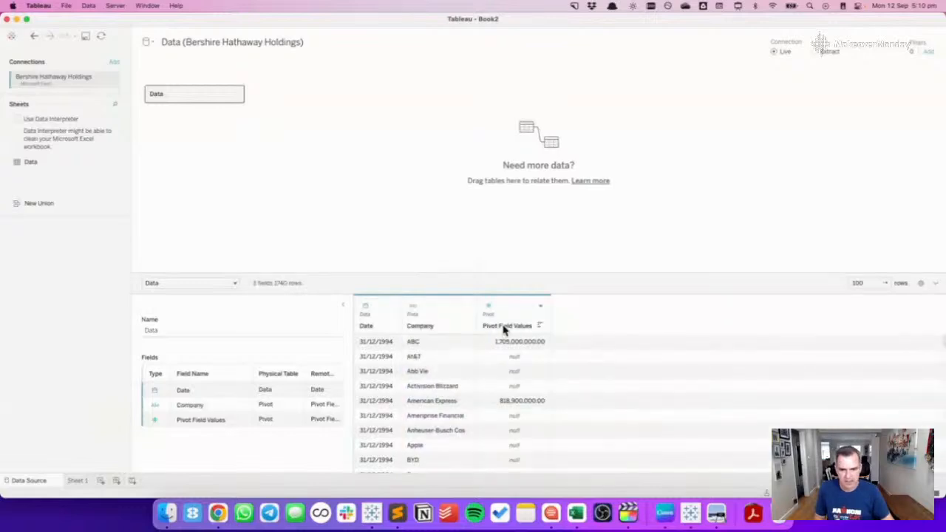
Check the Warren Buffett stock holdings article in Chrome for what the data values represent, and return to Tableau.
{"action": "key", "text": "super+Tab"}
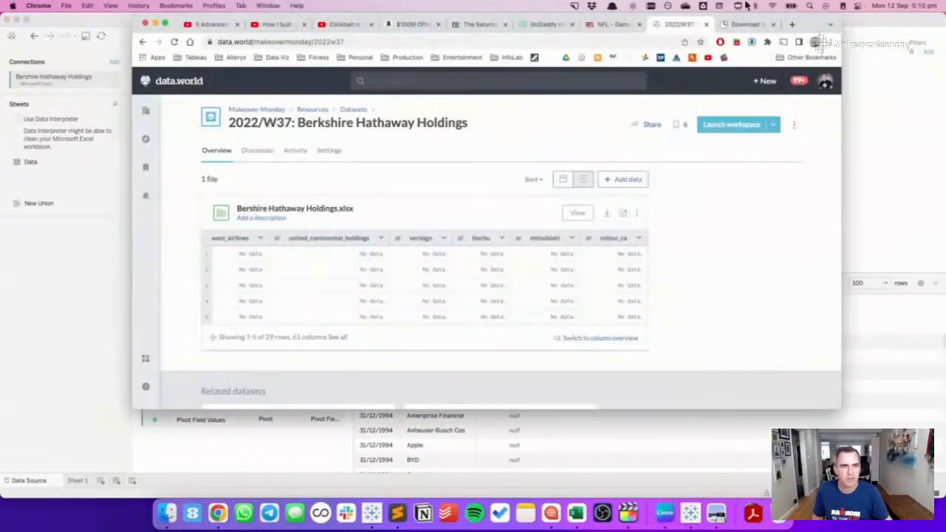
{"action": "left_click", "coordinate": [739, 25]}
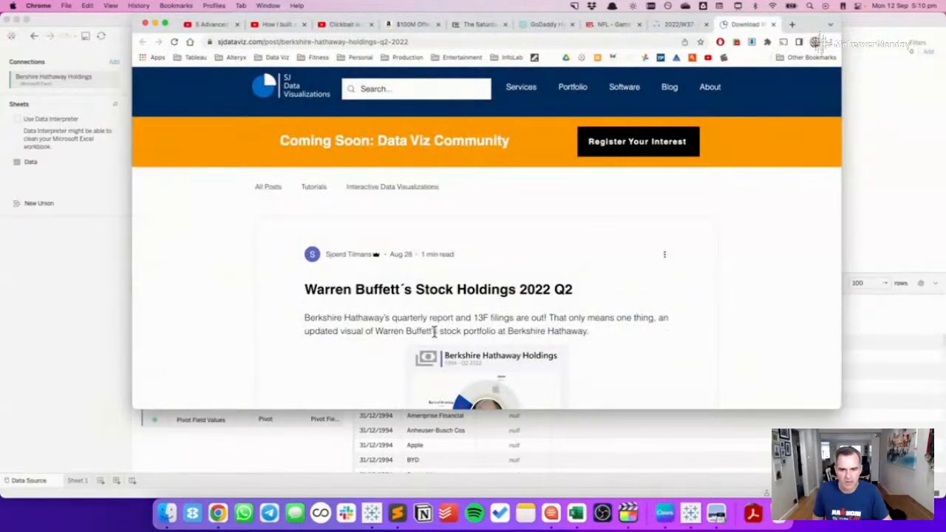
{"action": "scroll", "coordinate": [613, 337], "scroll_direction": "down", "scroll_amount": 5}
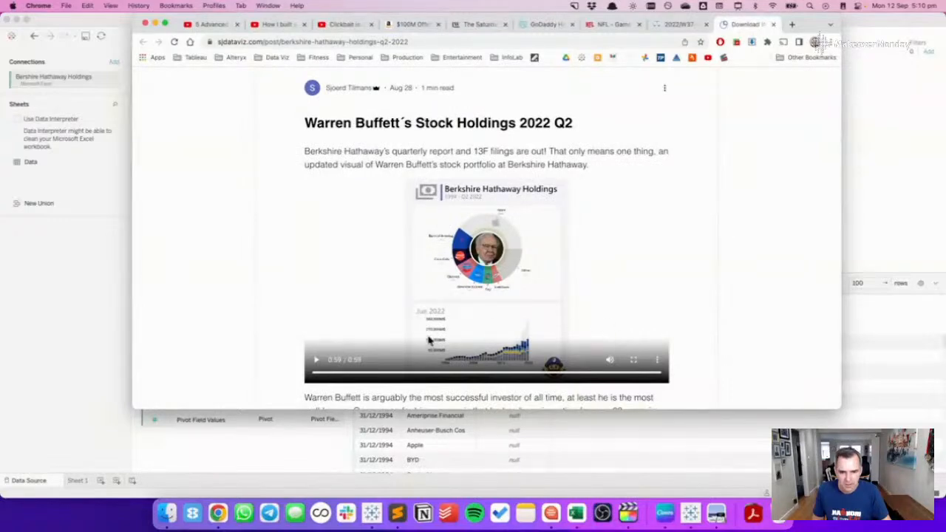
{"action": "scroll", "coordinate": [599, 285], "scroll_direction": "down", "scroll_amount": 3}
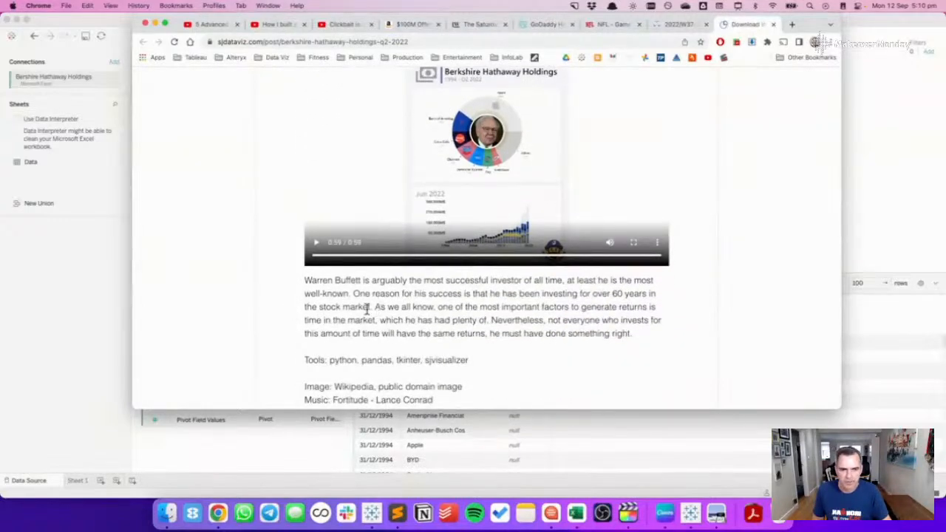
{"action": "scroll", "coordinate": [369, 310], "scroll_direction": "down", "scroll_amount": 3}
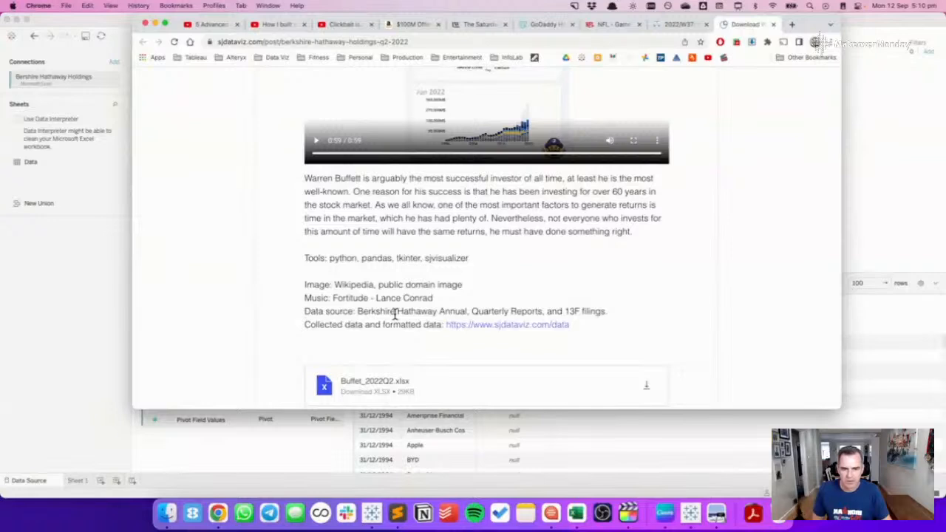
{"action": "scroll", "coordinate": [394, 313], "scroll_direction": "down", "scroll_amount": 2}
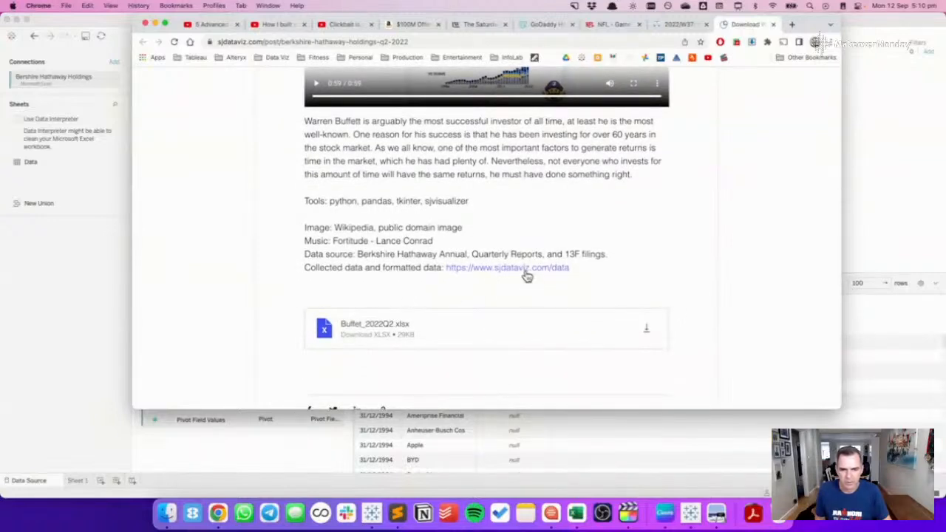
{"action": "scroll", "coordinate": [516, 289], "scroll_direction": "down", "scroll_amount": 5}
{"action": "scroll", "coordinate": [515, 285], "scroll_direction": "up", "scroll_amount": 8}
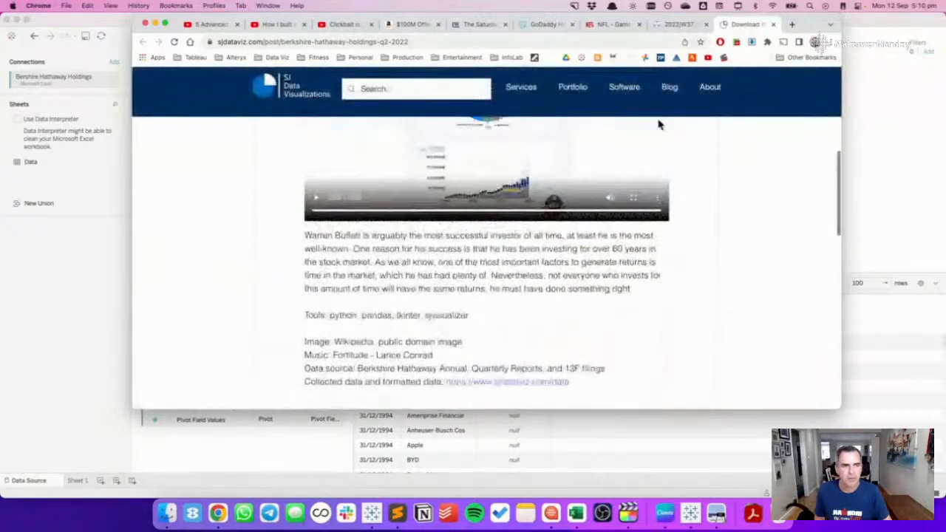
{"action": "key", "text": "super+Tab"}
Rename the Pivot Field Values column as Value.
{"action": "double_click", "coordinate": [505, 325]}
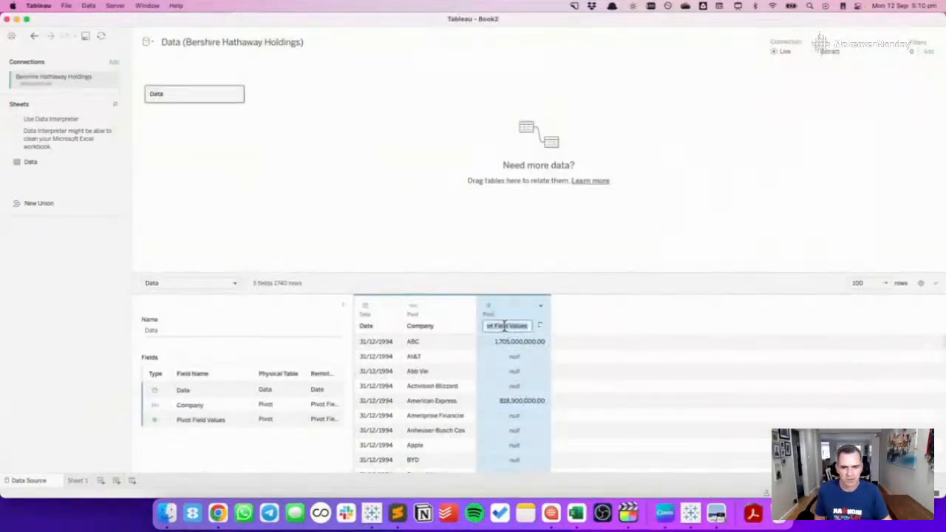
{"action": "type", "text": "Va"}
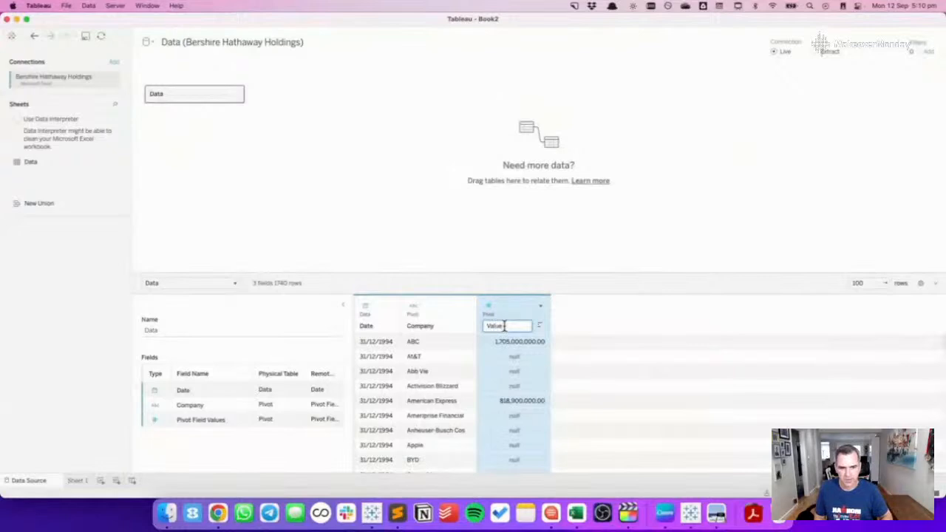
{"action": "type", "text": "lue"}
{"action": "key", "text": "Return"}
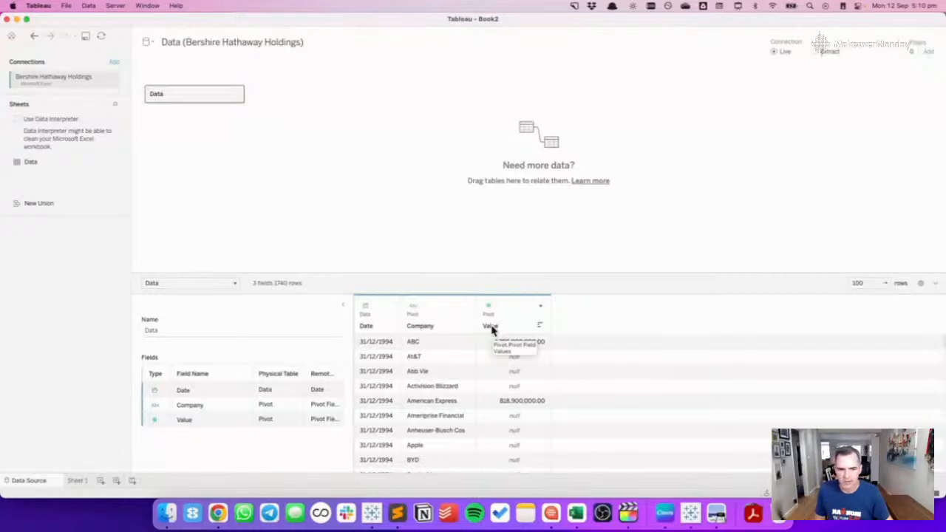
Rename the pivoted values column as Value of Shares.
{"action": "double_click", "coordinate": [491, 327]}
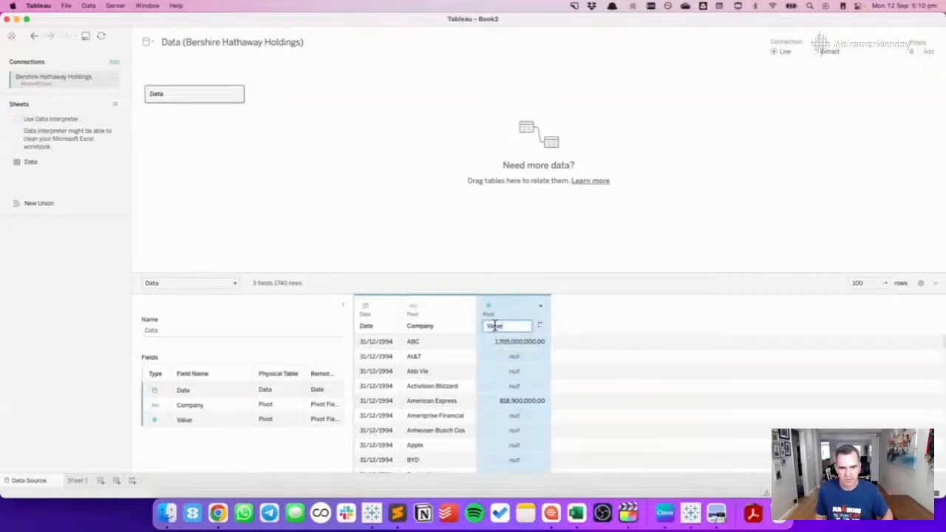
{"action": "type", "text": "Value of Shares"}
{"action": "key", "text": "Return"}
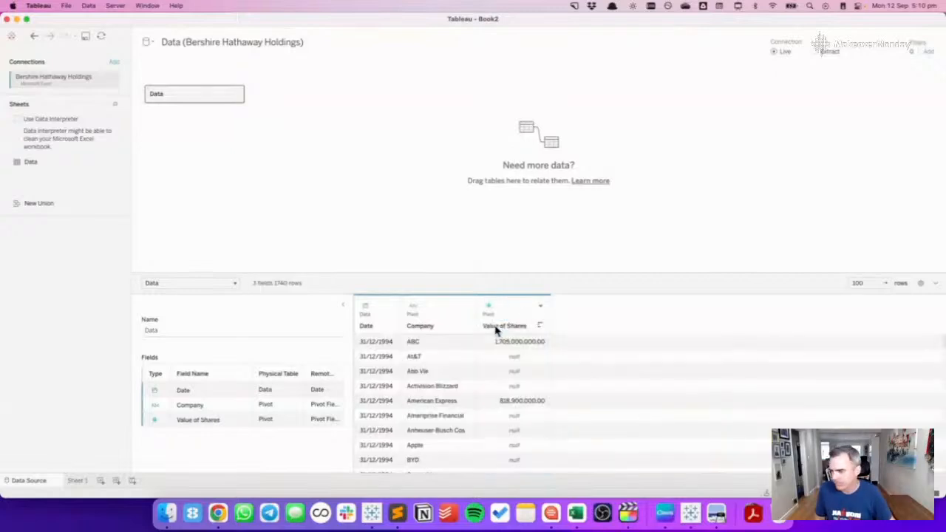
Start Sheet 1 and place the Date field on Columns.
{"action": "left_click", "coordinate": [88, 480]}
{"action": "left_click", "coordinate": [39, 123]}
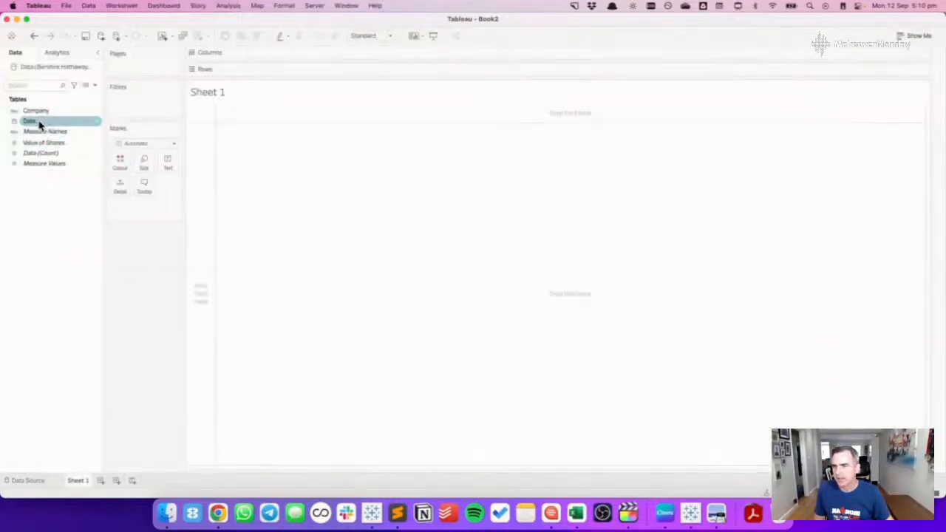
{"action": "left_click_drag", "start_coordinate": [39, 123], "coordinate": [313, 55]}
{"action": "left_click_drag", "start_coordinate": [338, 142], "coordinate": [267, 140]}
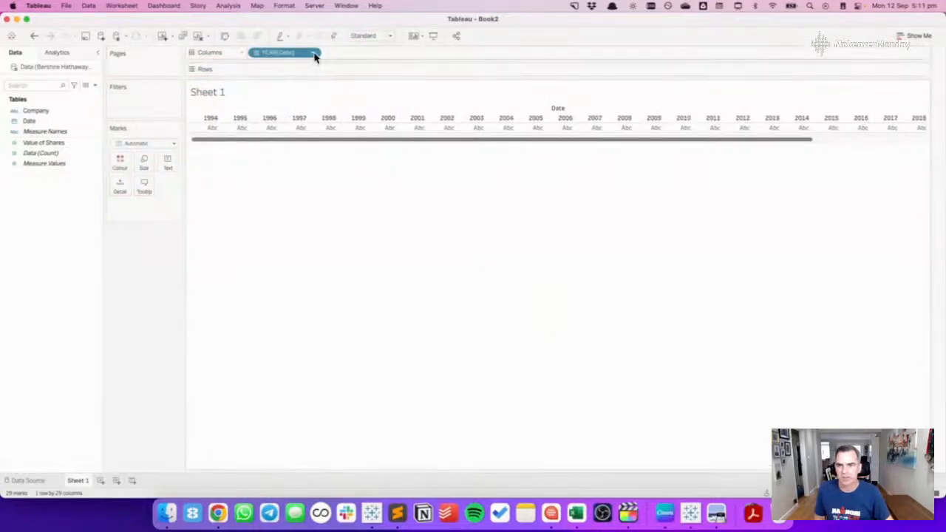
List Date as discrete exact dates on Rows, check the most recent date, and return it to Year on Columns.
{"action": "left_click", "coordinate": [313, 53]}
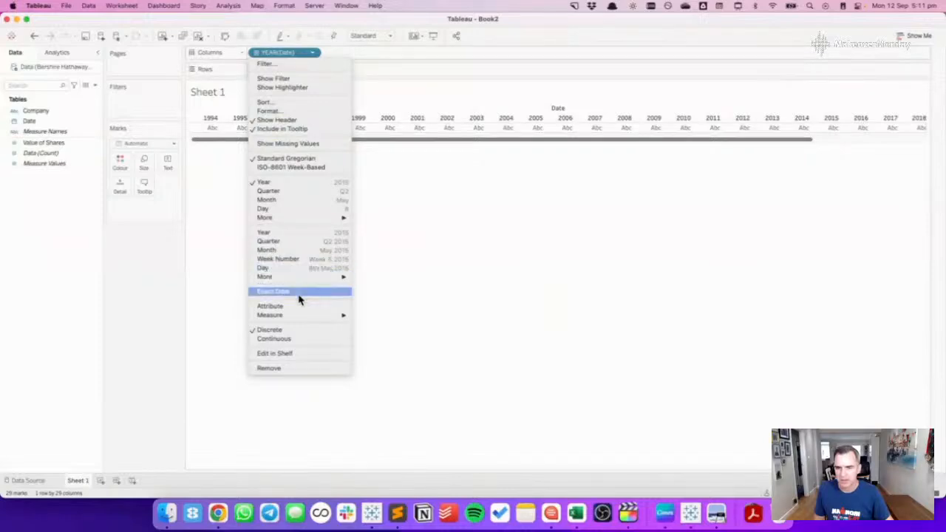
{"action": "left_click", "coordinate": [302, 292]}
{"action": "left_click", "coordinate": [310, 56]}
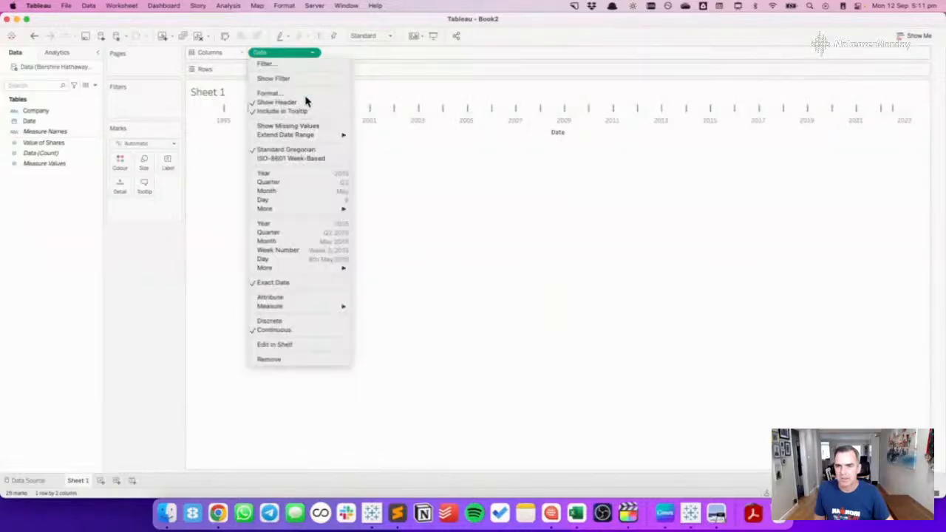
{"action": "left_click", "coordinate": [294, 320]}
{"action": "left_click_drag", "start_coordinate": [281, 51], "coordinate": [277, 74]}
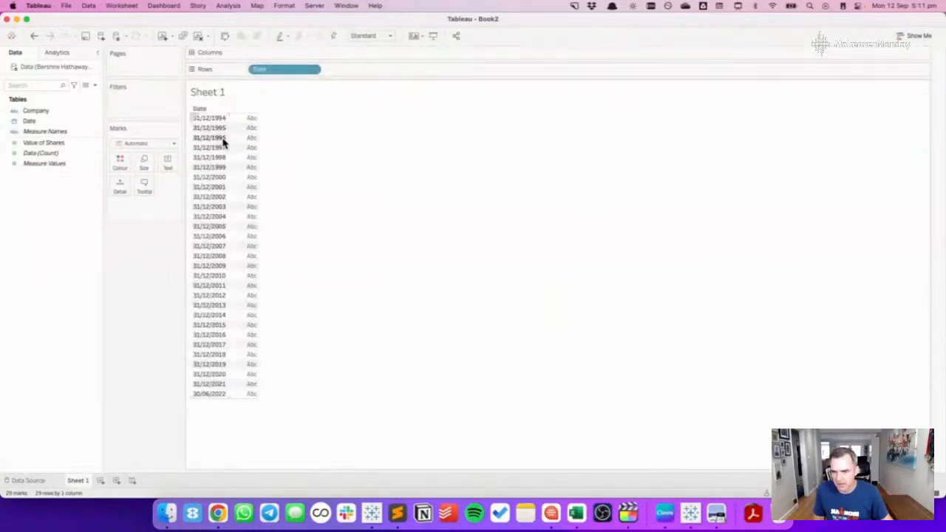
{"action": "left_click", "coordinate": [211, 396]}
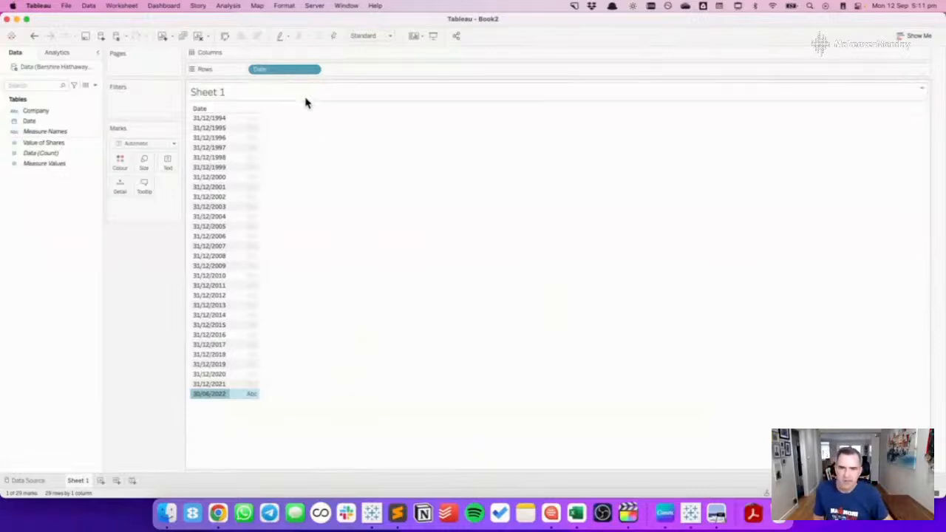
{"action": "left_click", "coordinate": [312, 69]}
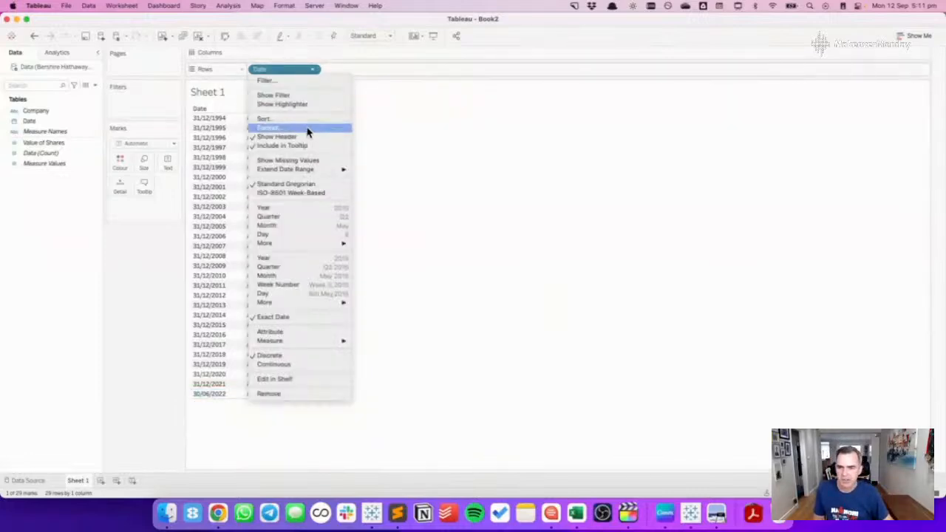
{"action": "left_click", "coordinate": [284, 208]}
{"action": "left_click_drag", "start_coordinate": [271, 72], "coordinate": [277, 52]}
Plot Value of Shares on Rows by year, and examine the 2022 point and the underlying source data.
{"action": "left_click", "coordinate": [48, 145]}
{"action": "mouse_move", "coordinate": [49, 147]}
{"action": "left_mouse_down"}
{"action": "mouse_move", "coordinate": [258, 93]}
{"action": "mouse_move", "coordinate": [284, 69]}
{"action": "left_mouse_up"}
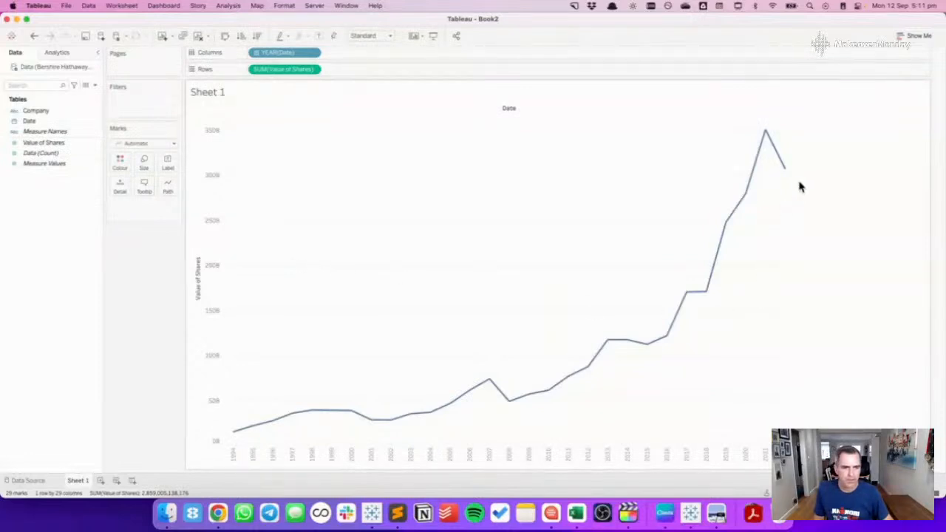
{"action": "mouse_move", "coordinate": [789, 175]}
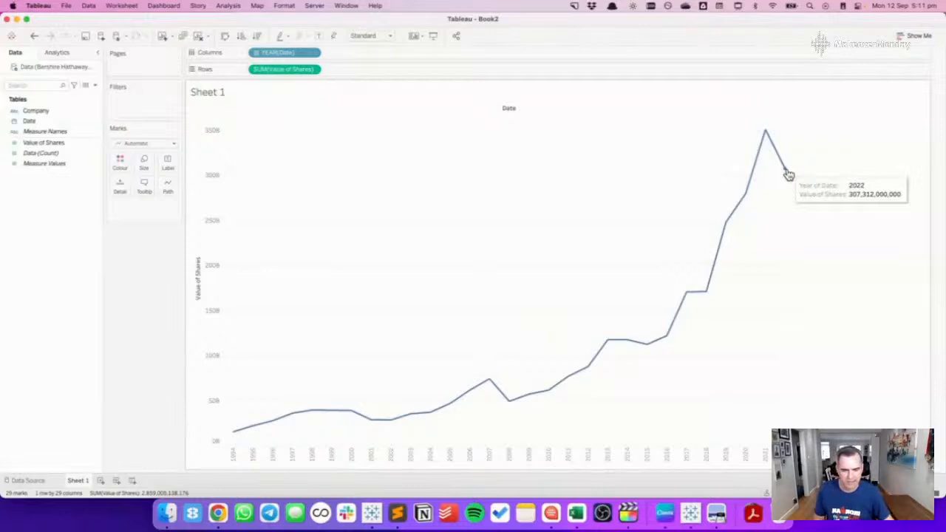
{"action": "left_click", "coordinate": [85, 87]}
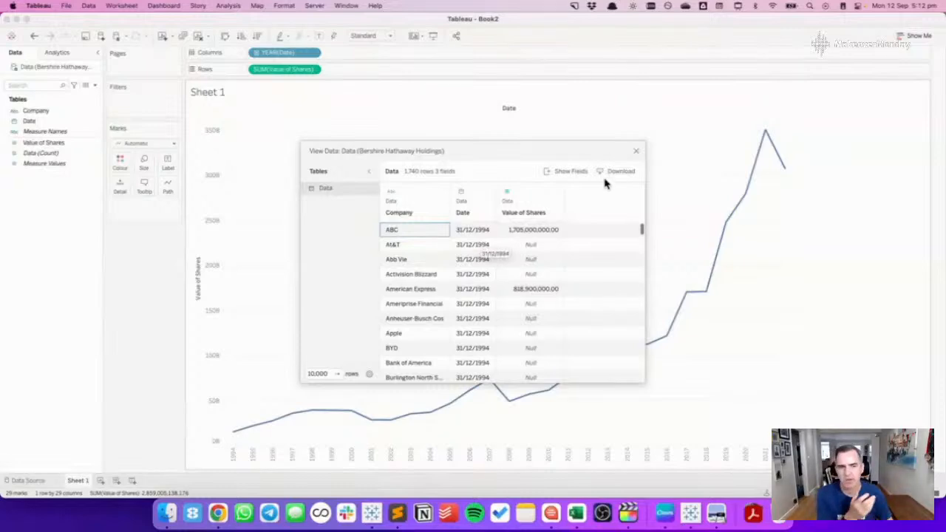
{"action": "left_click", "coordinate": [635, 150]}
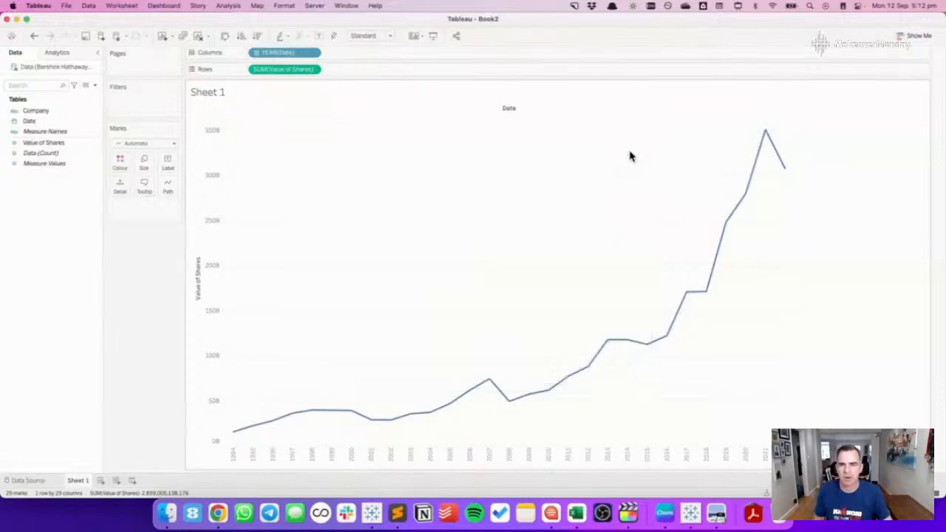
Add a data source filter on Value of Shares that keeps only non-null values, and review the filtered records.
{"action": "right_click", "coordinate": [61, 71]}
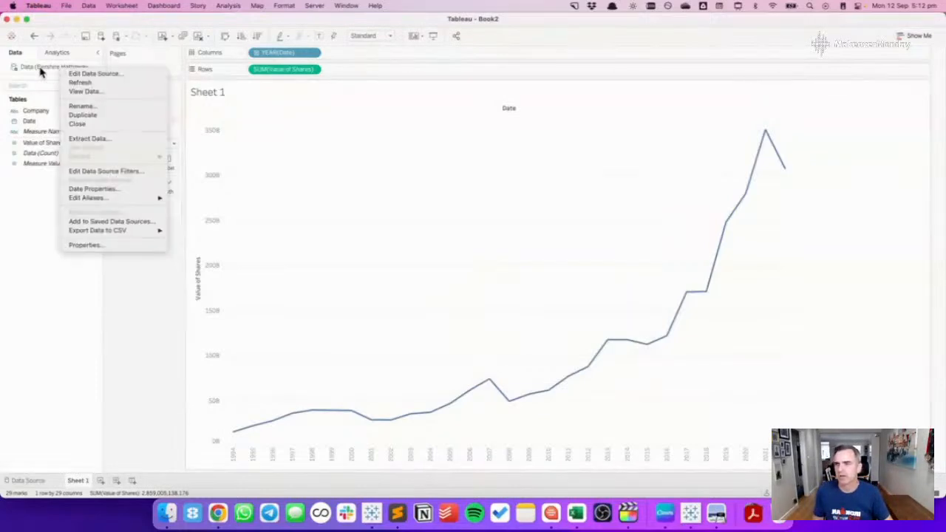
{"action": "left_click", "coordinate": [100, 175]}
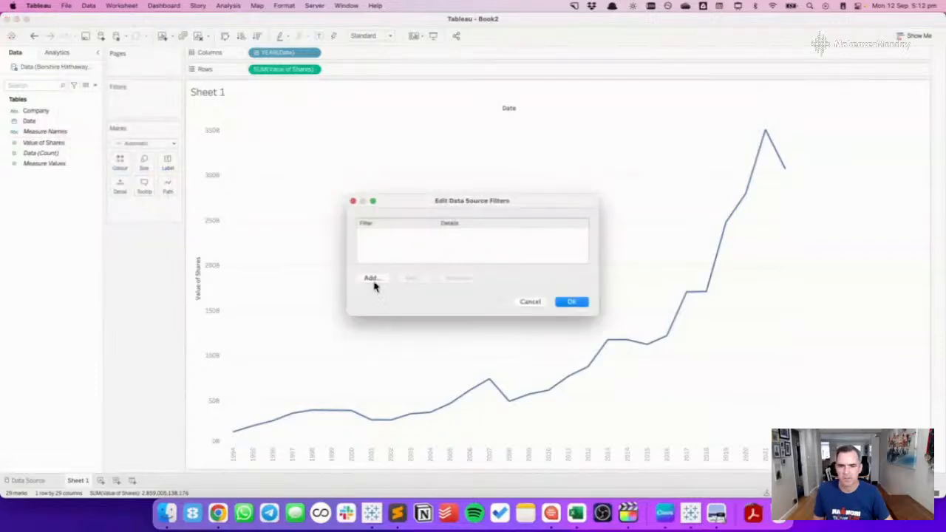
{"action": "left_click", "coordinate": [366, 280]}
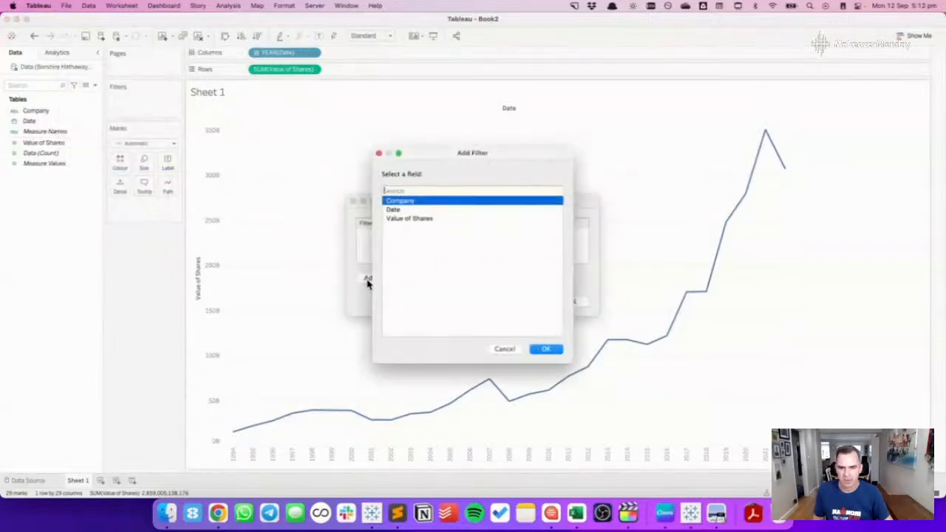
{"action": "left_click", "coordinate": [401, 220]}
{"action": "left_click", "coordinate": [540, 350]}
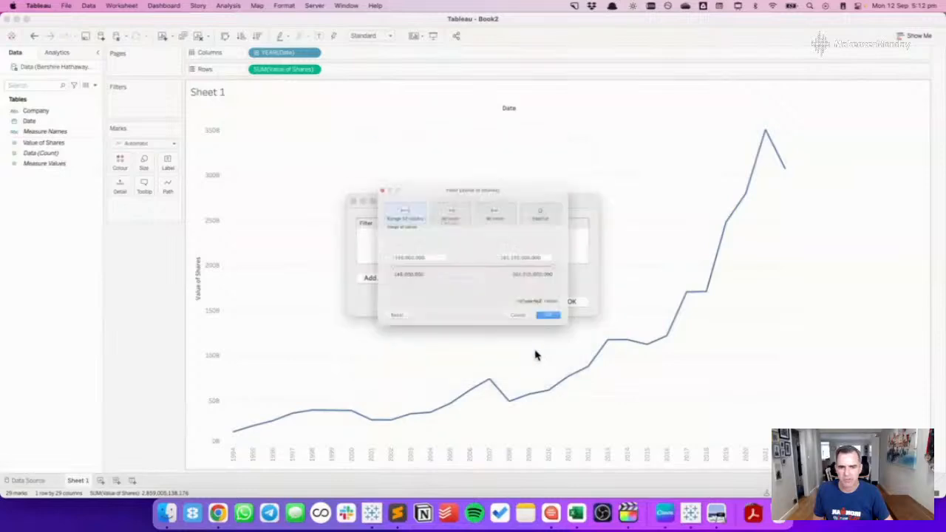
{"action": "left_click", "coordinate": [558, 202]}
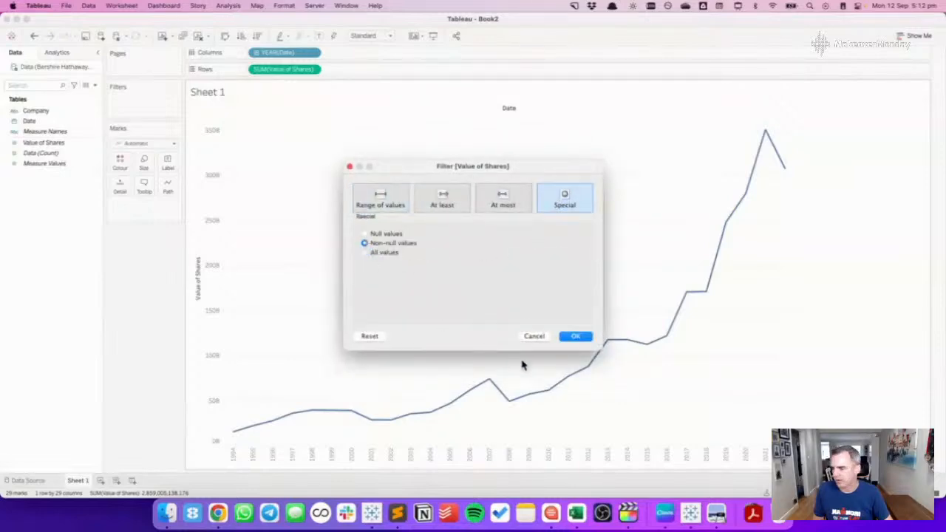
{"action": "left_click", "coordinate": [575, 335]}
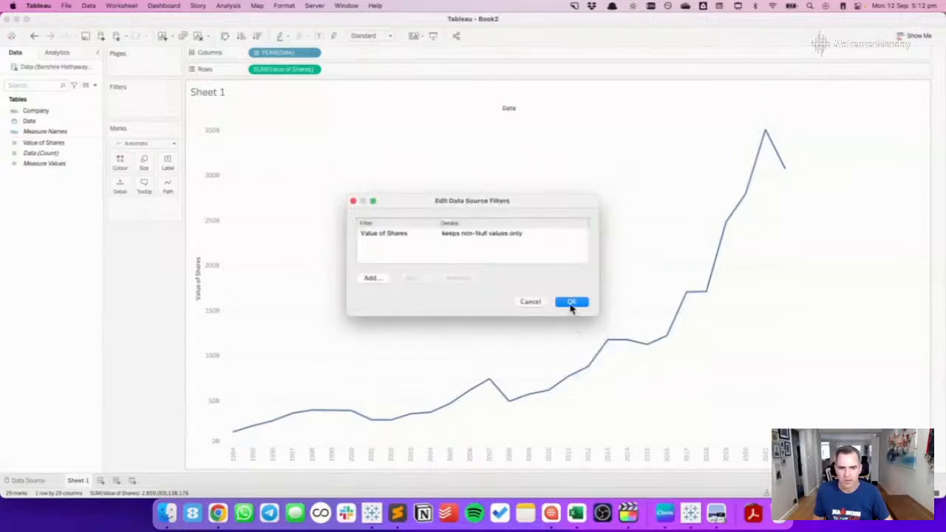
{"action": "left_click", "coordinate": [570, 305]}
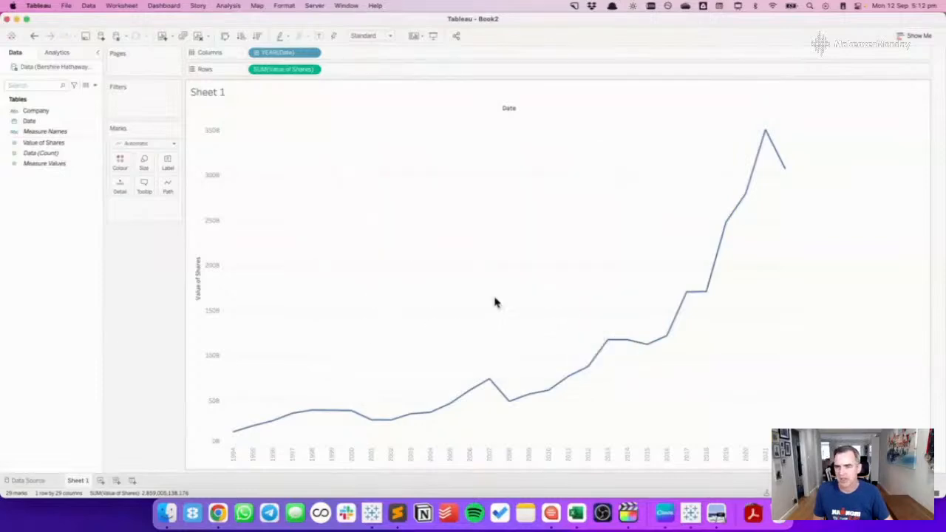
{"action": "left_click", "coordinate": [85, 86]}
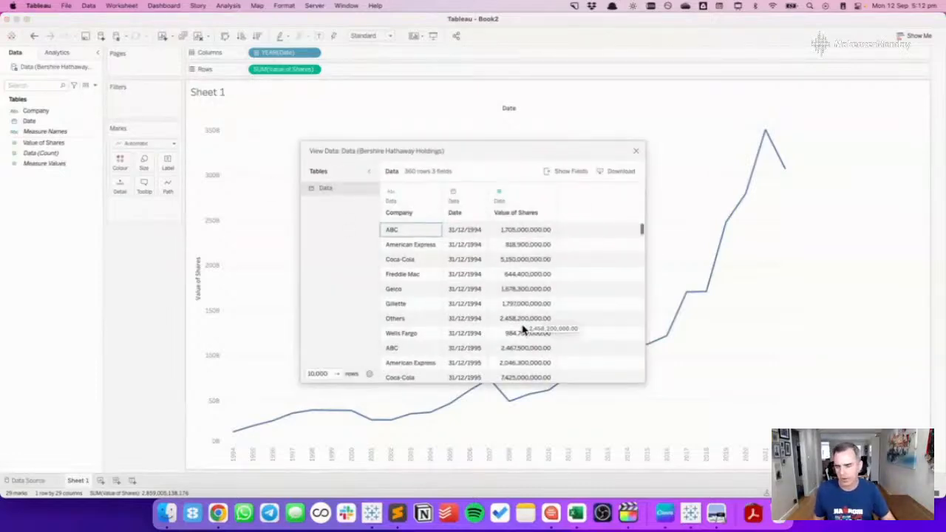
{"action": "left_click", "coordinate": [635, 153]}
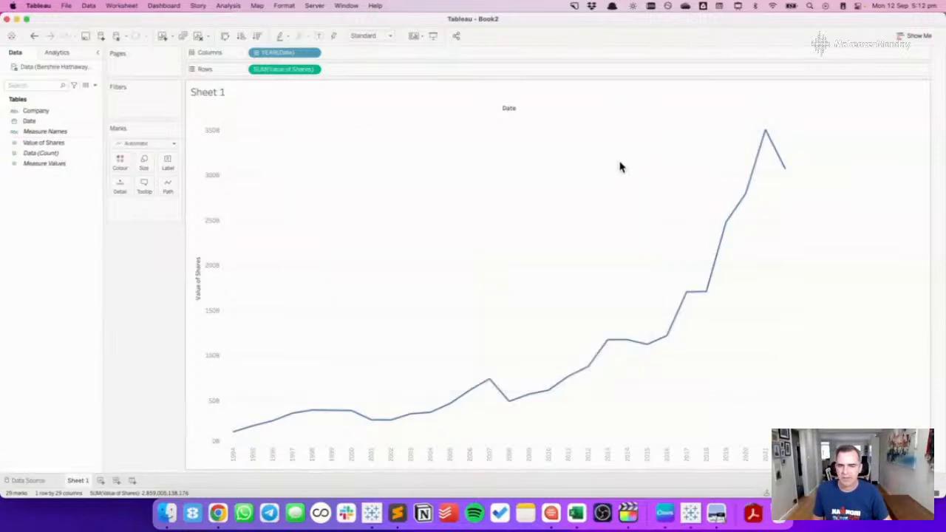
Colour the value lines by Company.
{"action": "left_click", "coordinate": [42, 124]}
{"action": "left_click_drag", "start_coordinate": [35, 110], "coordinate": [121, 164]}
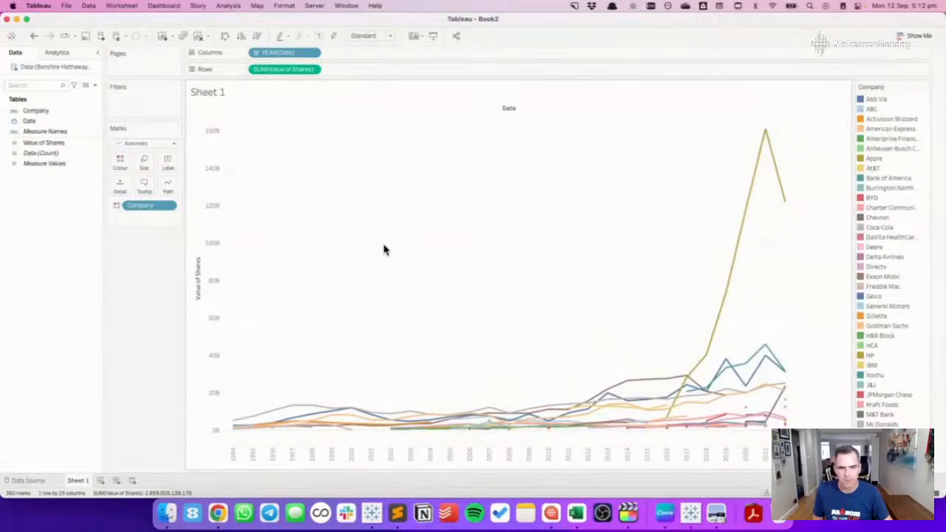
Check the original Berkshire Hathaway Holdings chart on data.world in Chrome, and change the Tableau chart's mark type to Bar.
{"action": "key", "text": "super+Tab"}
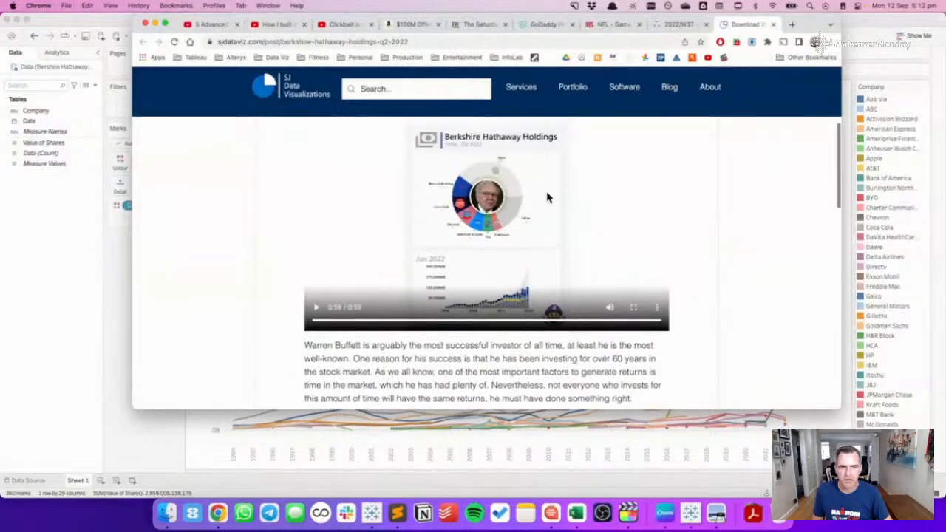
{"action": "left_click", "coordinate": [674, 24]}
{"action": "scroll", "coordinate": [409, 304], "scroll_direction": "up", "scroll_amount": 5}
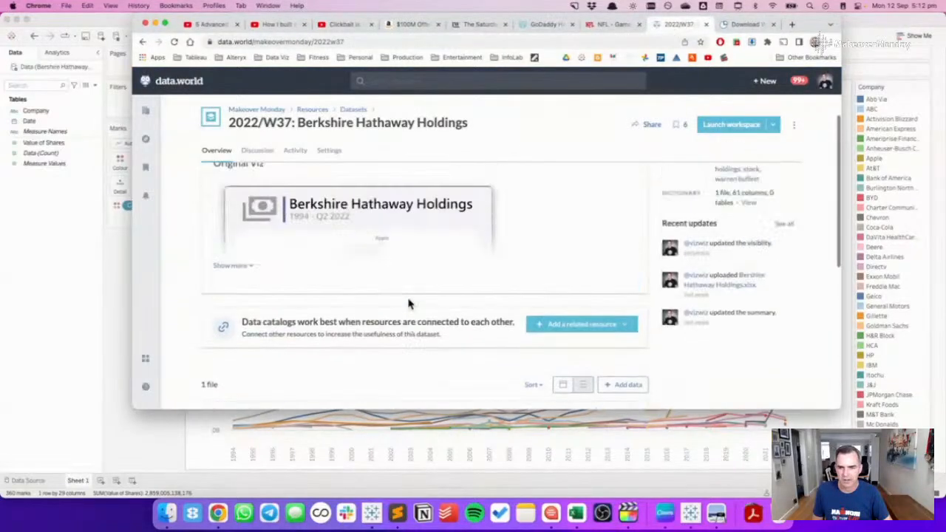
{"action": "scroll", "coordinate": [230, 279], "scroll_direction": "down", "scroll_amount": 5}
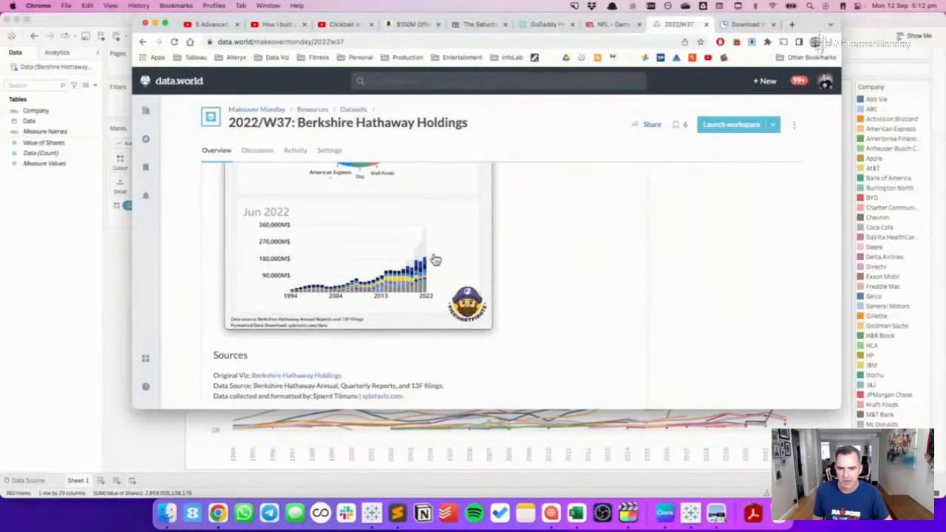
{"action": "key", "text": "super+Tab"}
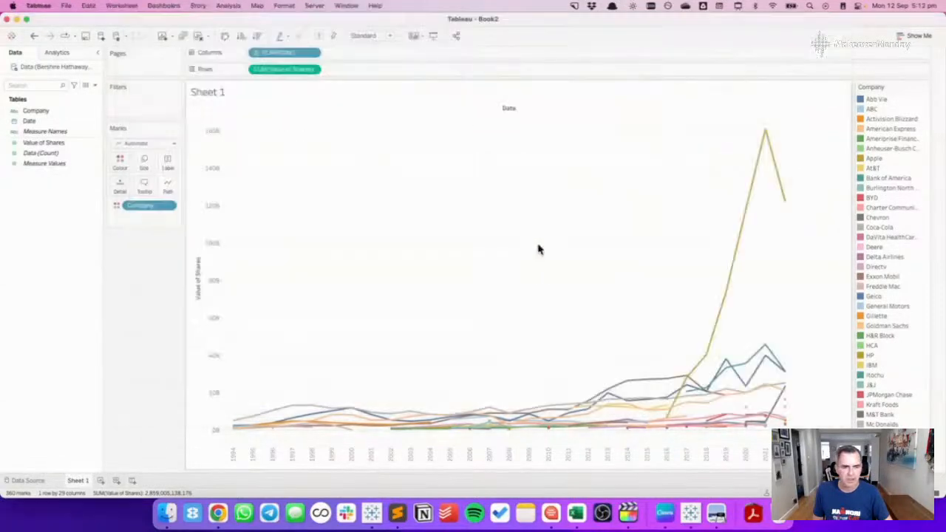
{"action": "left_click", "coordinate": [144, 144]}
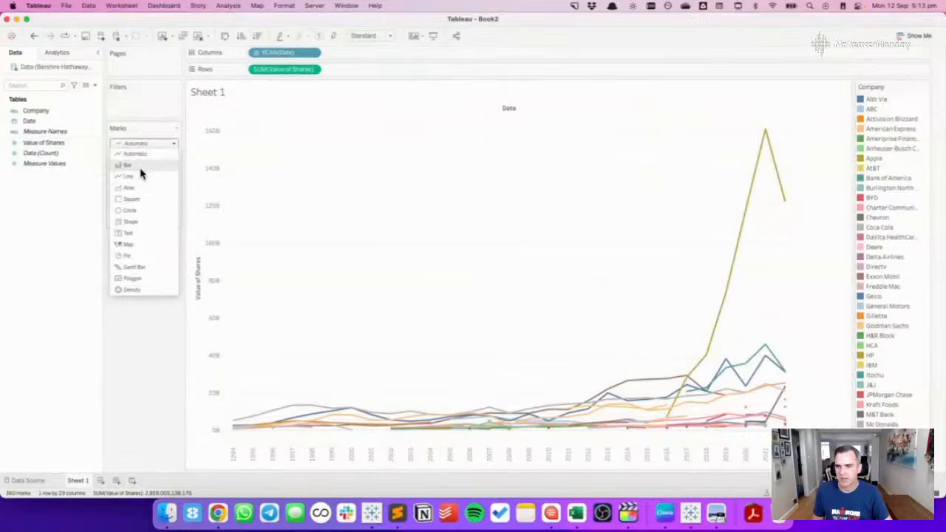
{"action": "left_click", "coordinate": [140, 167]}
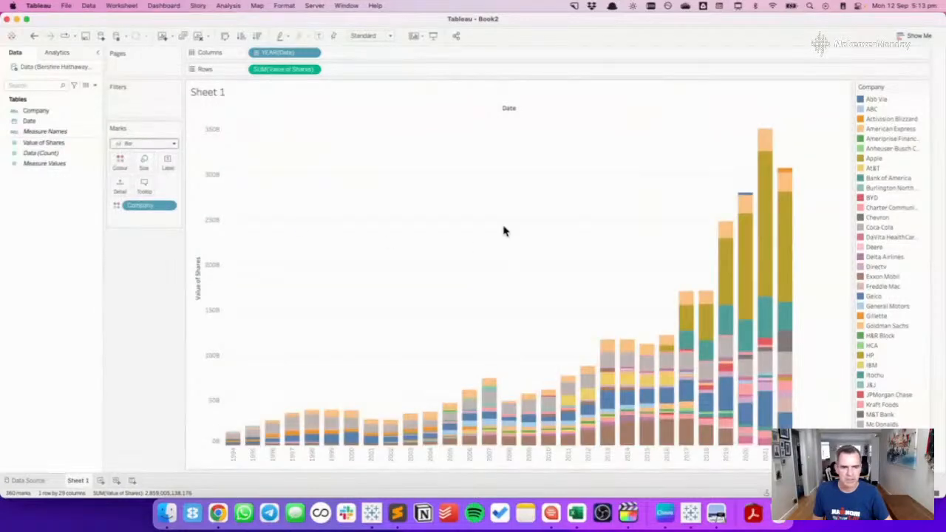
Compare the Tableau stacked bars, especially the 2022 bar, with the original Jun 2022 chart on data.world in Chrome.
{"action": "key", "text": "super+Tab"}
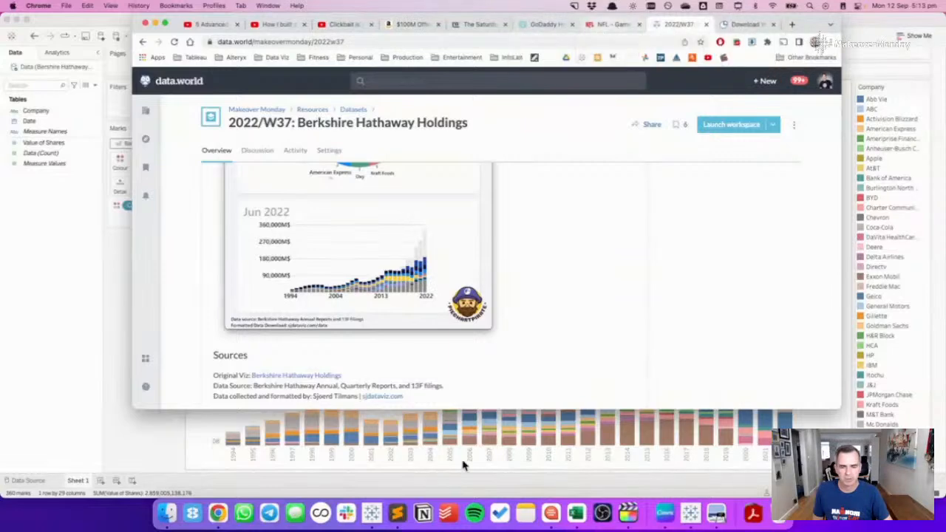
{"action": "left_click", "coordinate": [138, 440]}
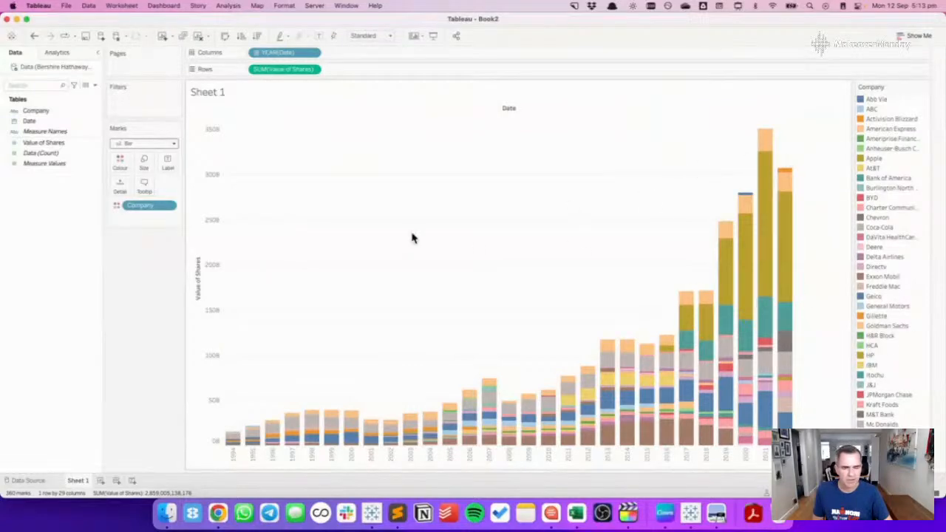
{"action": "key", "text": "super+Tab"}
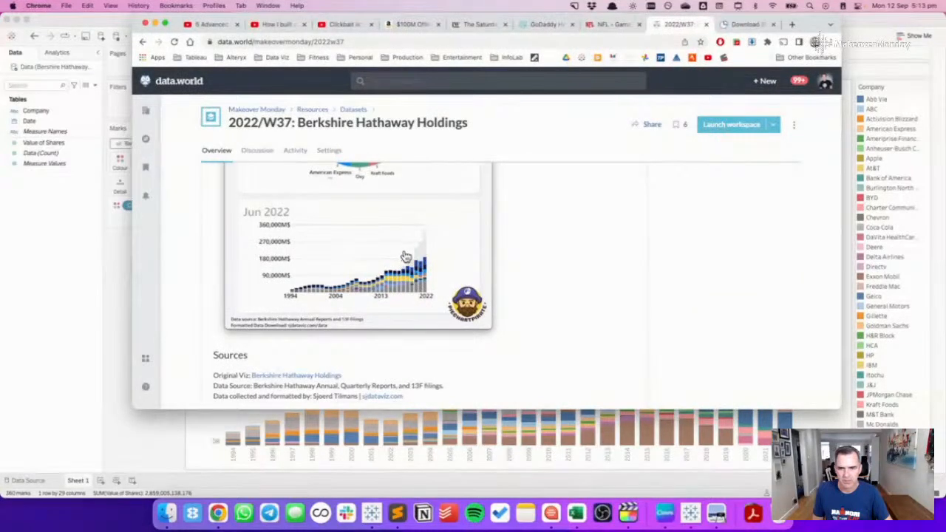
{"action": "key", "text": "super+Tab"}
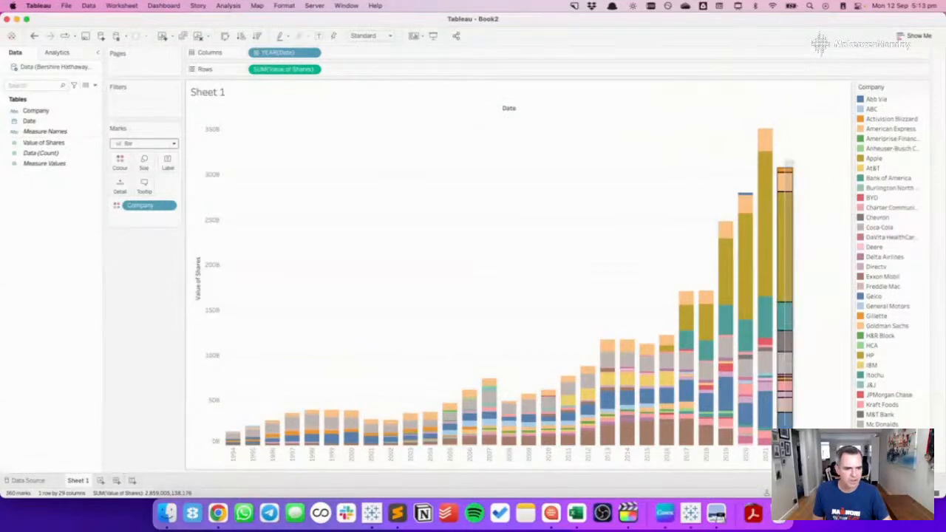
{"action": "left_click", "coordinate": [786, 169]}
{"action": "key", "text": "super+Tab"}
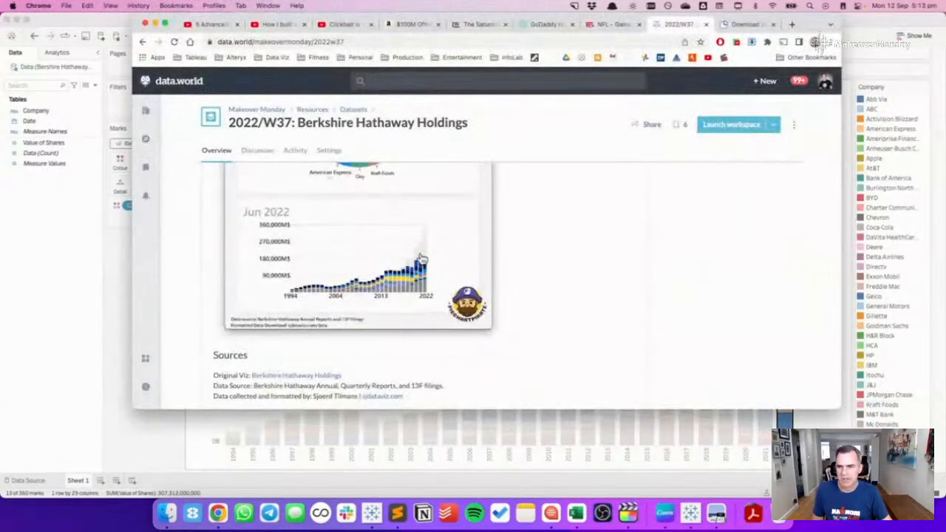
Download Buffet_2022Q2.xlsx from the SJ Data Visualizations Berkshire Hathaway Holdings article.
{"action": "left_click", "coordinate": [745, 25]}
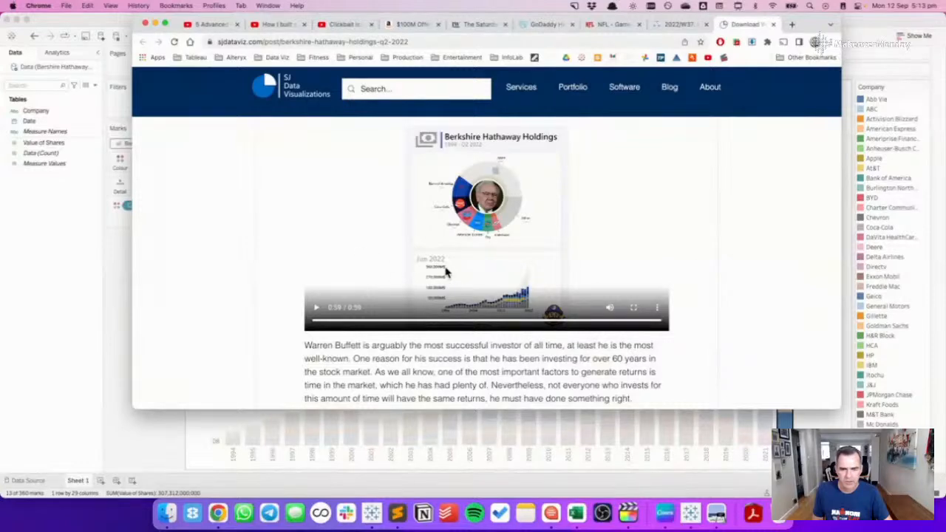
{"action": "scroll", "coordinate": [501, 344], "scroll_direction": "down", "scroll_amount": 5}
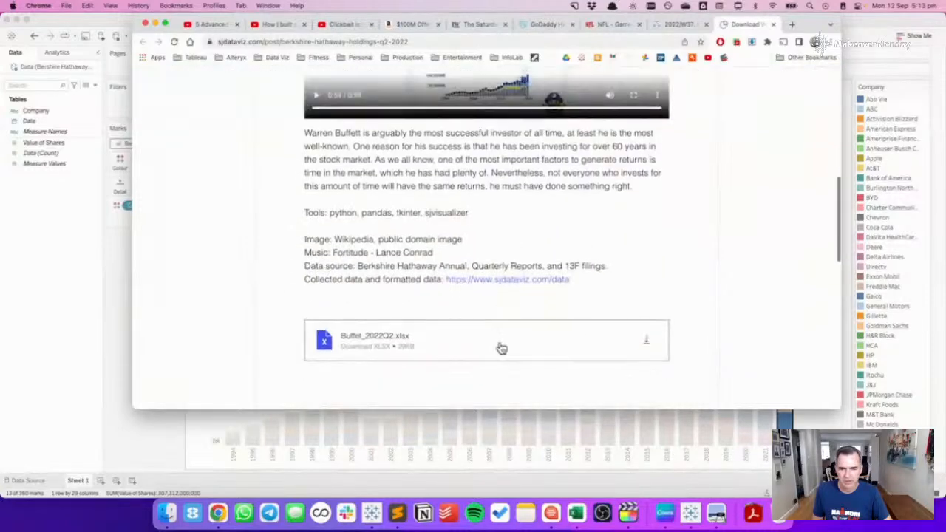
{"action": "left_click", "coordinate": [383, 331]}
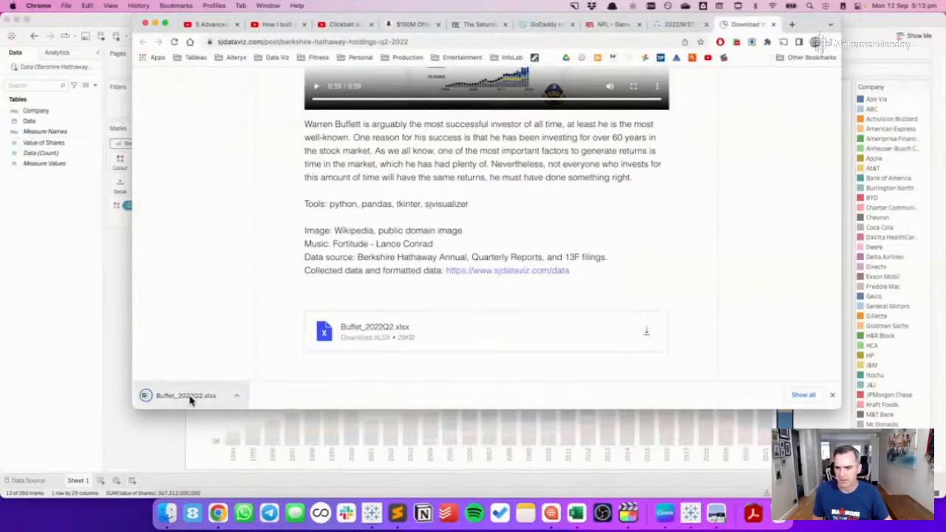
Open the downloaded Buffet_2022Q2.xlsx in Excel and select all company values in the 30/06/2022 row to sum them.
{"action": "left_click", "coordinate": [187, 395]}
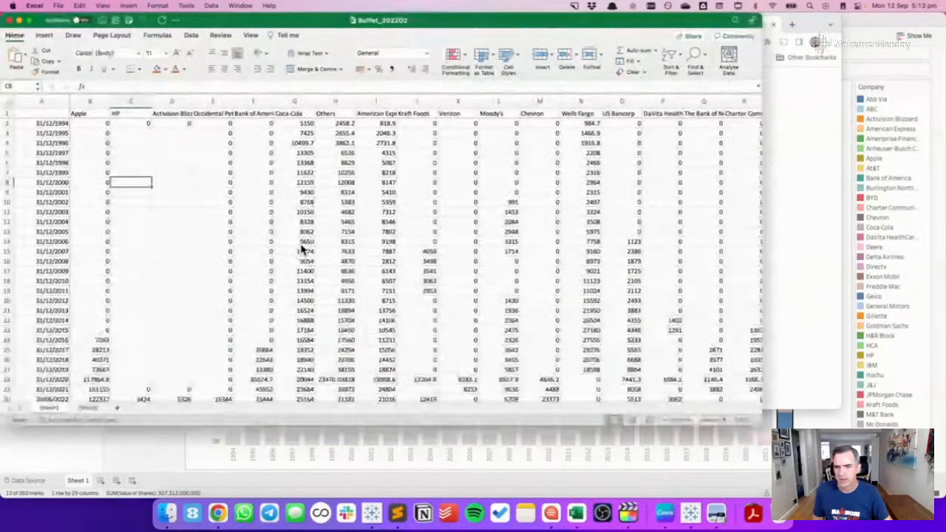
{"action": "key", "text": "super+Down"}
{"action": "key", "text": "Left"}
{"action": "key", "text": "Left"}
{"action": "key", "text": "Down"}
{"action": "key", "text": "Right"}
{"action": "key", "text": "shift+super+Right"}
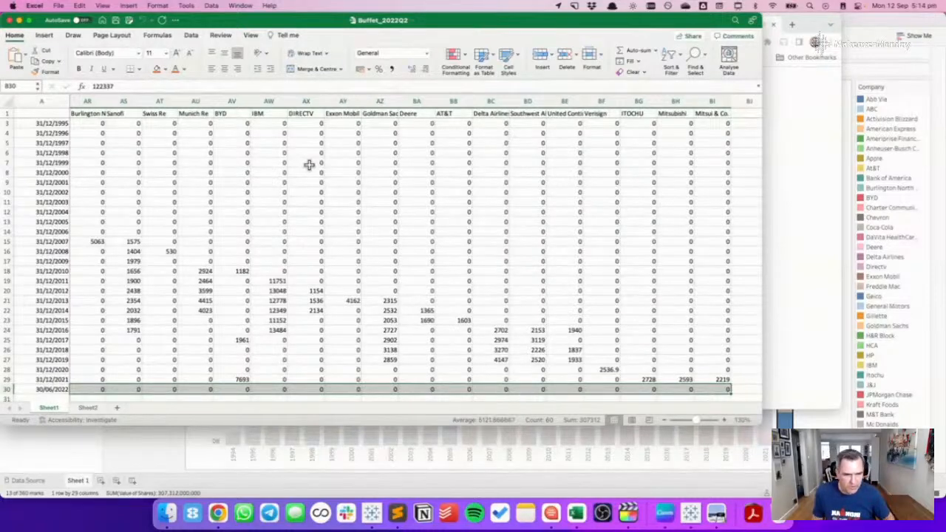
Switch to Tableau and compare the selected 2022 bar's total with the spreadsheet's sum for 30/06/2022.
{"action": "key", "text": "super+Tab"}
{"action": "key", "text": "super+Tab"}
{"action": "key", "text": "super+Tab"}
{"action": "key", "text": "super+Tab"}
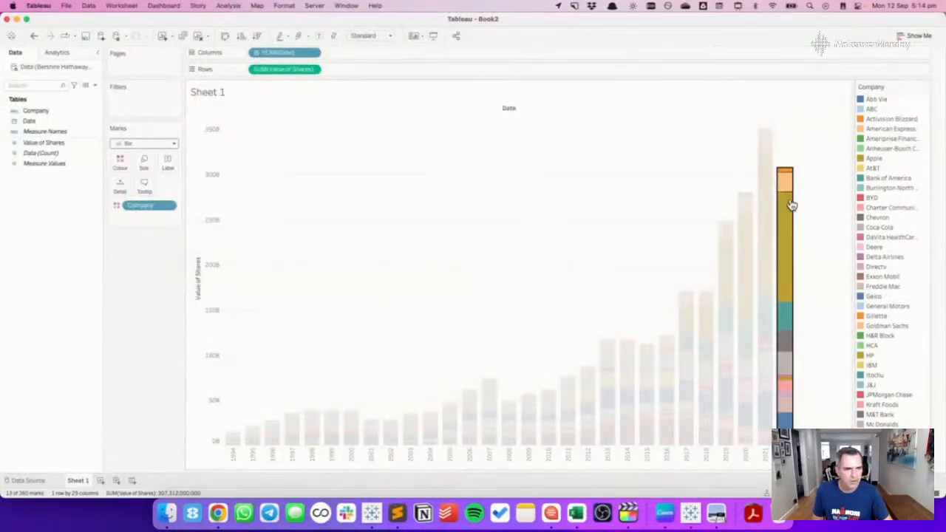
{"action": "mouse_move", "coordinate": [791, 217]}
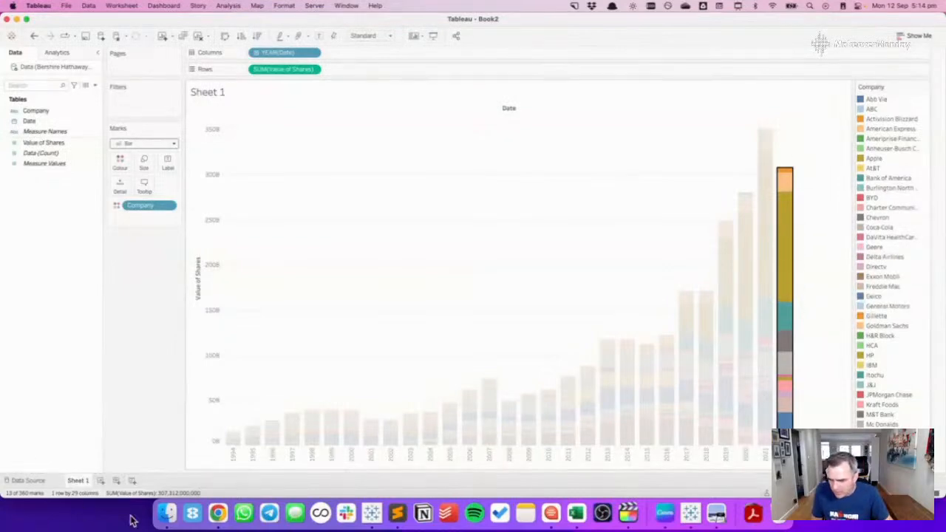
Return to the Excel workbook and sum the 30/06/2022 row again, from the Apple column through the last company.
{"action": "key", "text": "super+Tab"}
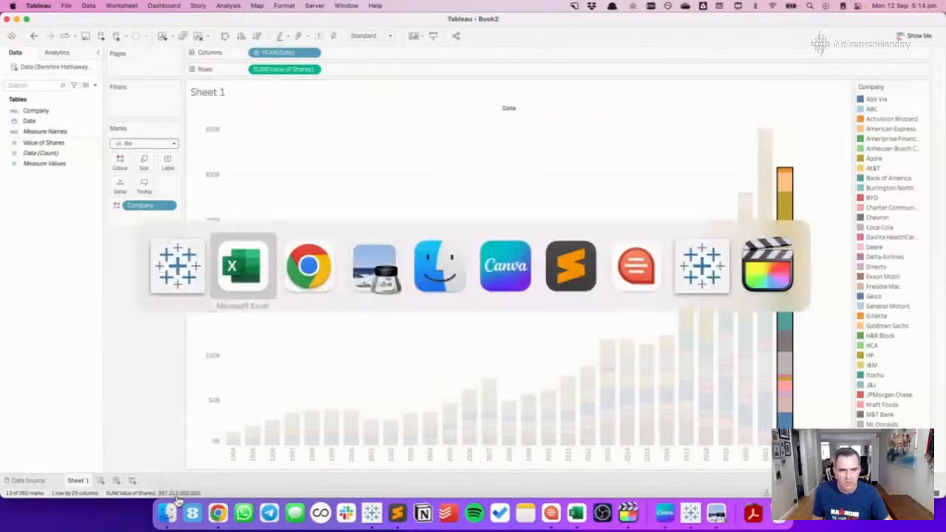
{"action": "left_click", "coordinate": [9, 378]}
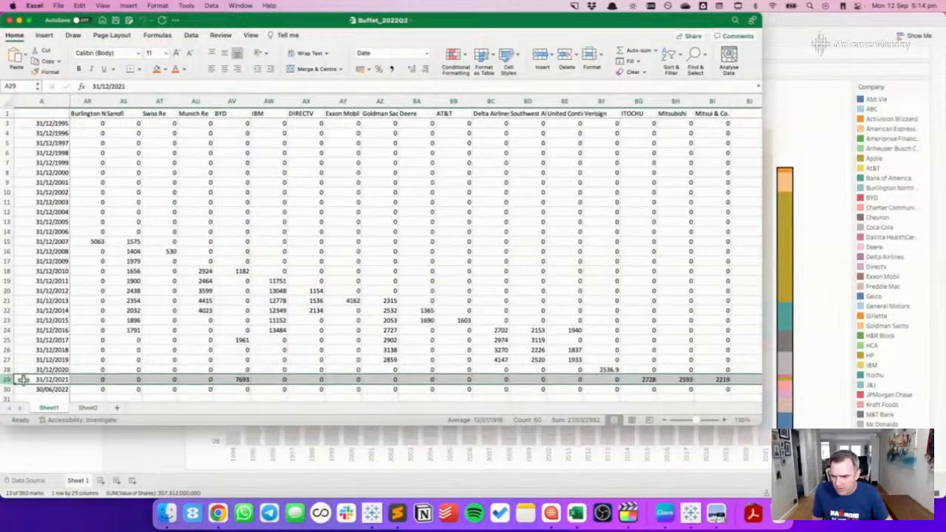
{"action": "left_click", "coordinate": [23, 379]}
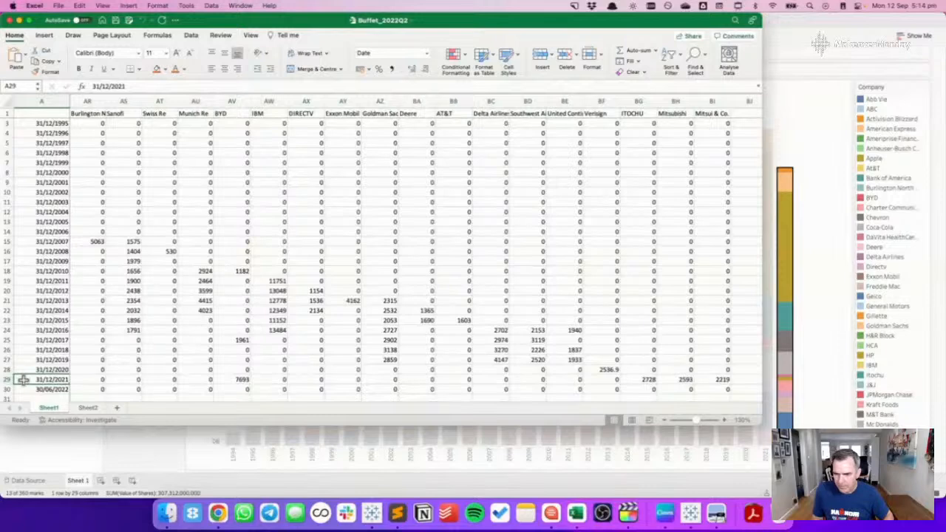
{"action": "scroll", "coordinate": [23, 379], "scroll_direction": "left", "scroll_amount": 15}
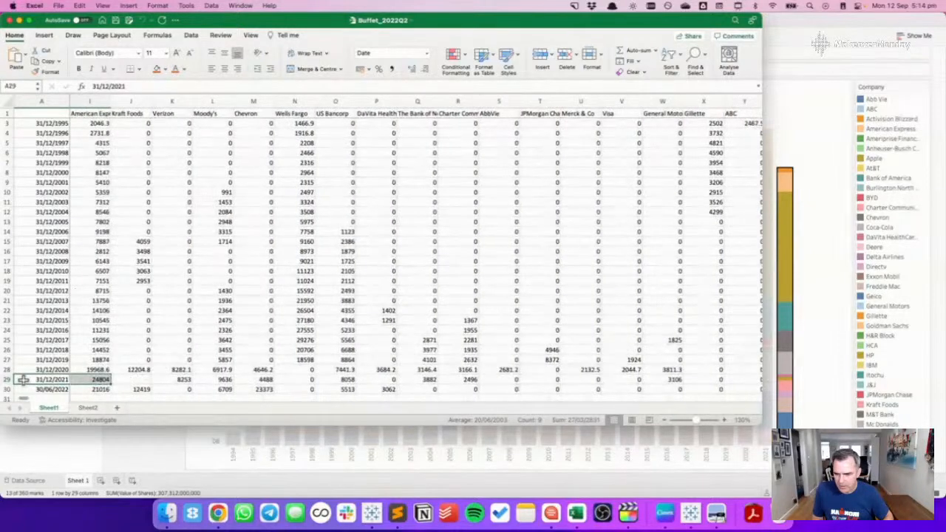
{"action": "key", "text": "Up"}
{"action": "key", "text": "shift+super+Right"}
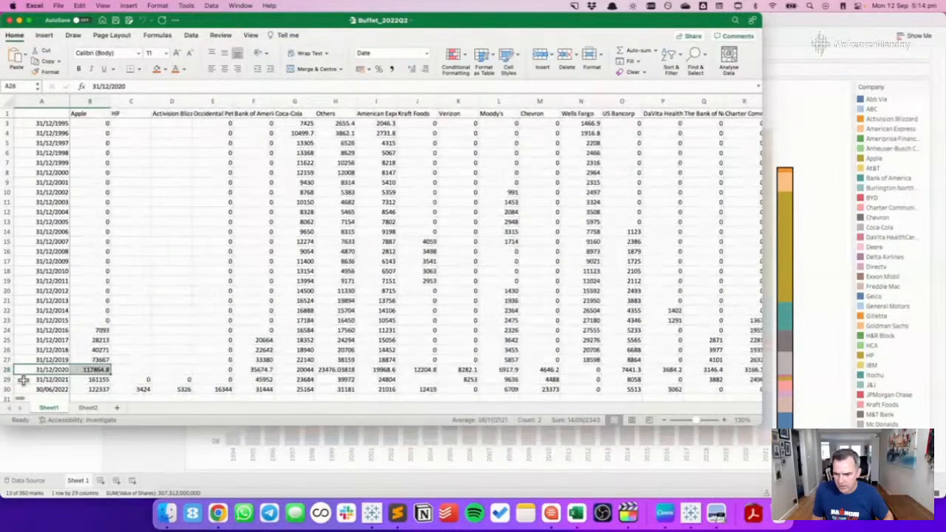
{"action": "key", "text": "Left"}
{"action": "key", "text": "Down"}
{"action": "key", "text": "Right"}
{"action": "key", "text": "Right"}
{"action": "key", "text": "Down"}
{"action": "key", "text": "Left"}
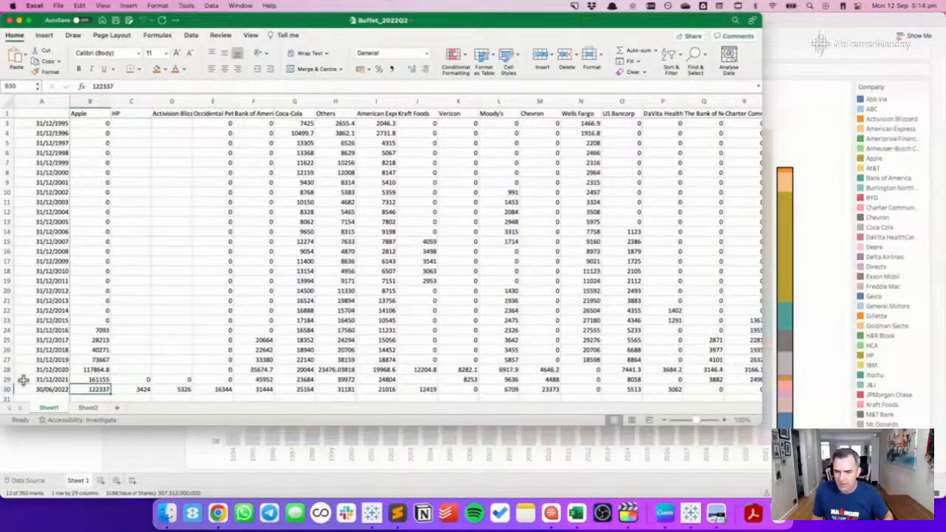
{"action": "key", "text": "shift+super+Right"}
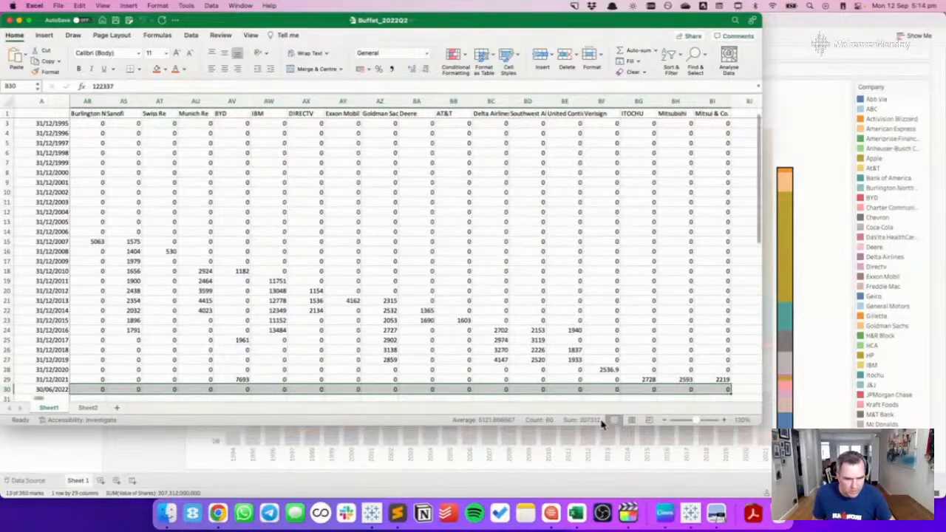
Sum the 31/12/2021 row in Excel and compare it with the total of the 2021 bar in Tableau.
{"action": "key", "text": "Up"}
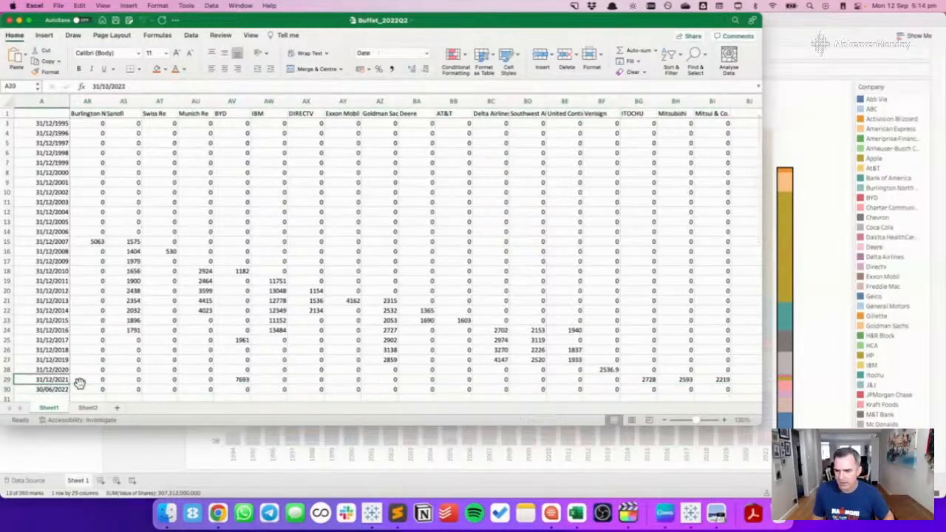
{"action": "key", "text": "shift+super+Right"}
{"action": "key", "text": "shift+super+Right"}
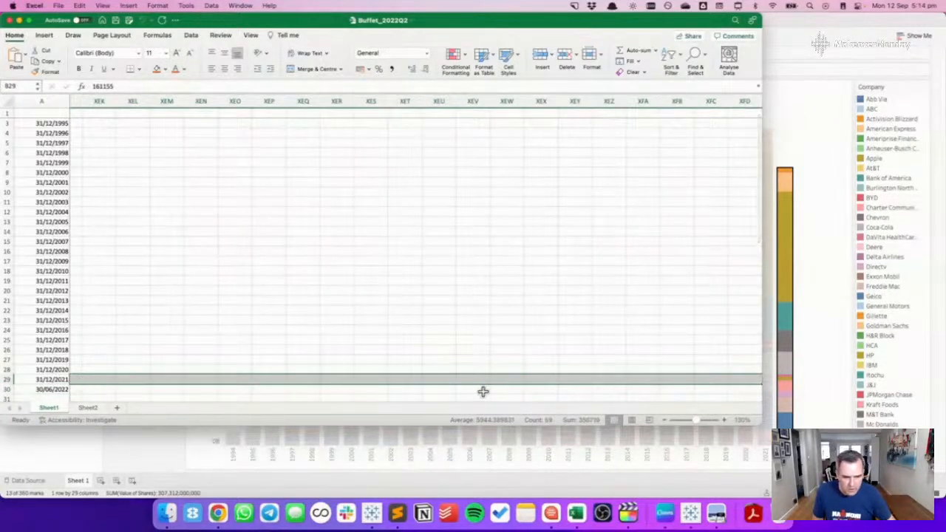
{"action": "key", "text": "super+Tab"}
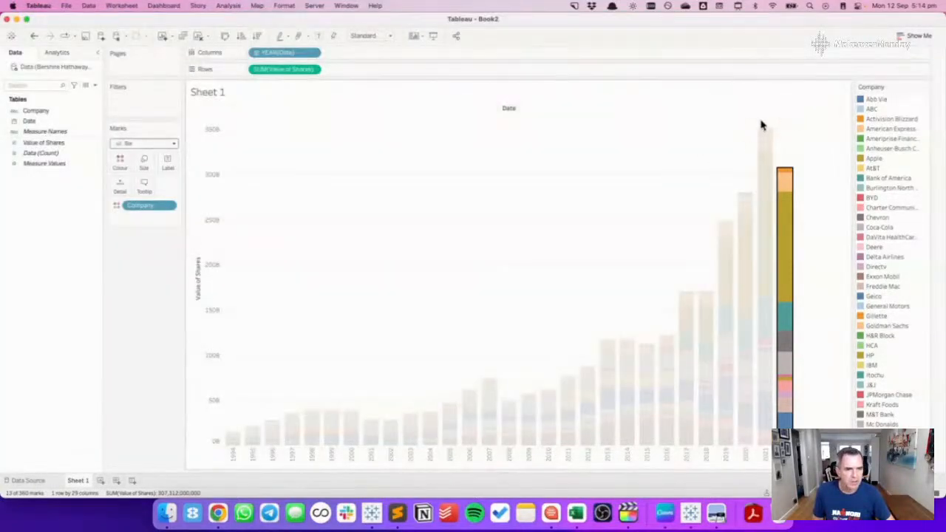
{"action": "left_click", "coordinate": [764, 130]}
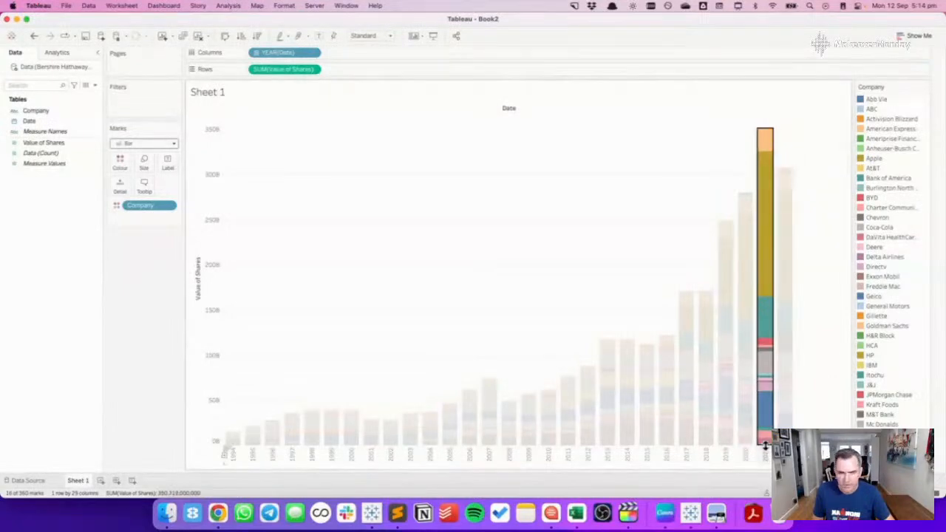
Compare the 2020 bar's total in Tableau with the sum of the 31/12/2020 row in Excel, and clear the bar selection.
{"action": "left_click_drag", "start_coordinate": [743, 178], "coordinate": [745, 452]}
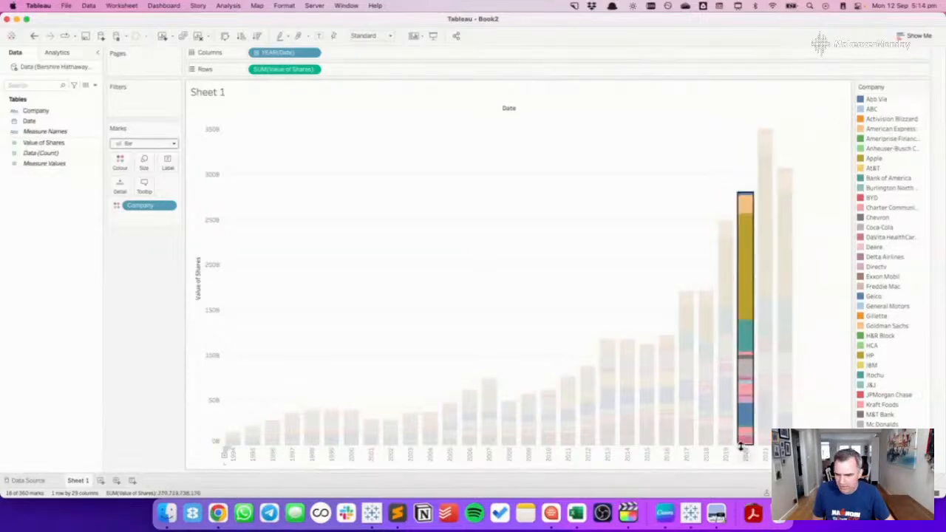
{"action": "key", "text": "super+Tab"}
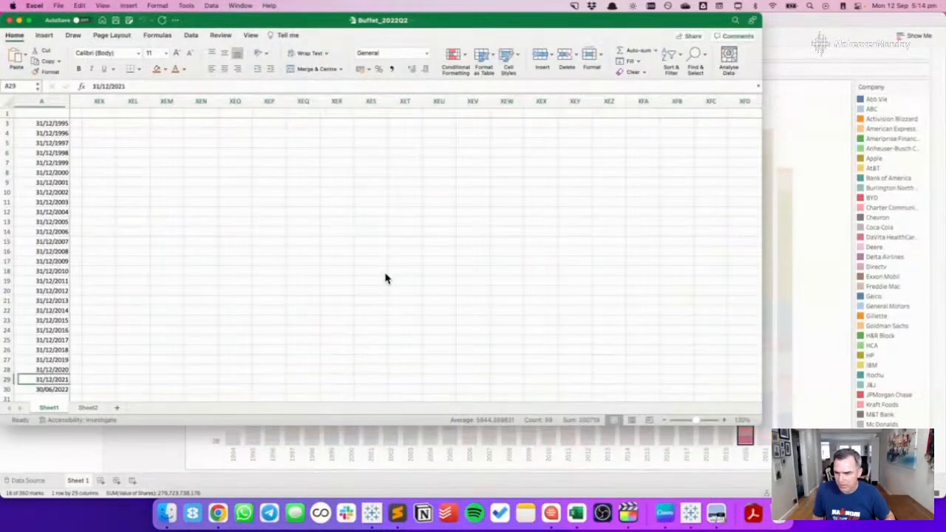
{"action": "key", "text": "Up"}
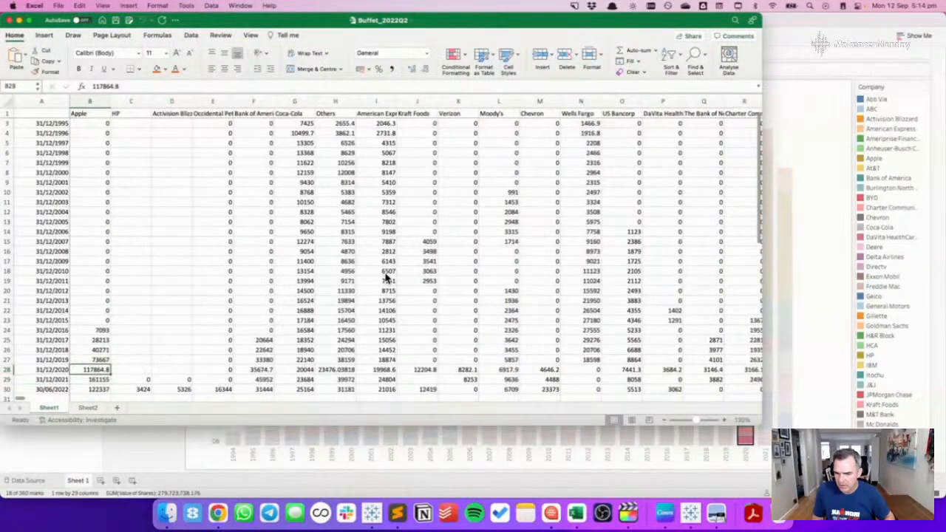
{"action": "key", "text": "super+shift+Right"}
{"action": "key", "text": "super+shift+Right"}
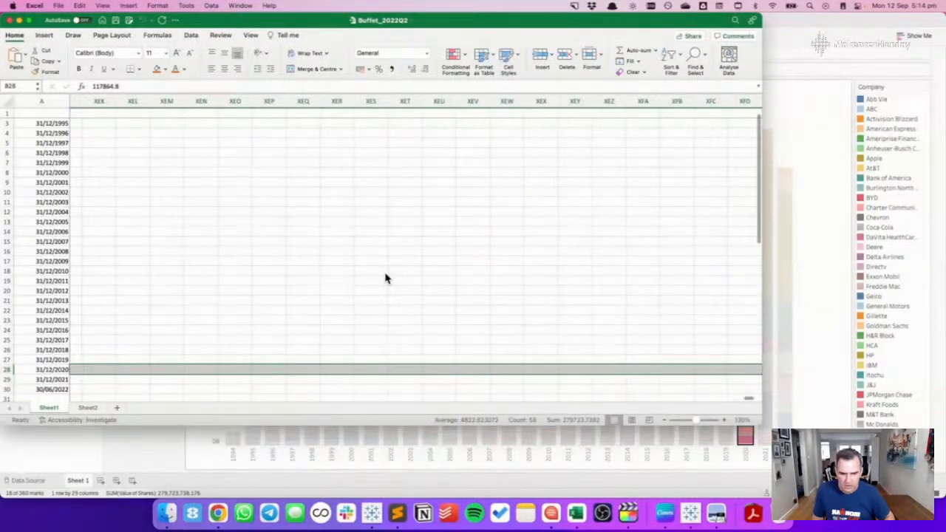
{"action": "key", "text": "Left"}
{"action": "key", "text": "Right"}
{"action": "key", "text": "super+Tab"}
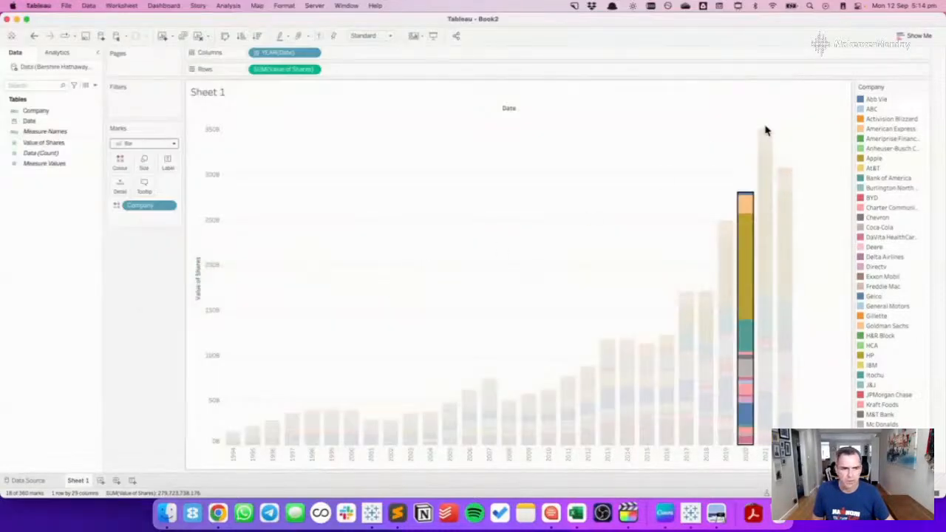
{"action": "left_click", "coordinate": [782, 144]}
Switch to Chrome and recheck the original Jun 2022 chart on the 2022/W37 data.world page.
{"action": "key", "text": "super+Tab"}
{"action": "key", "text": "super+Tab"}
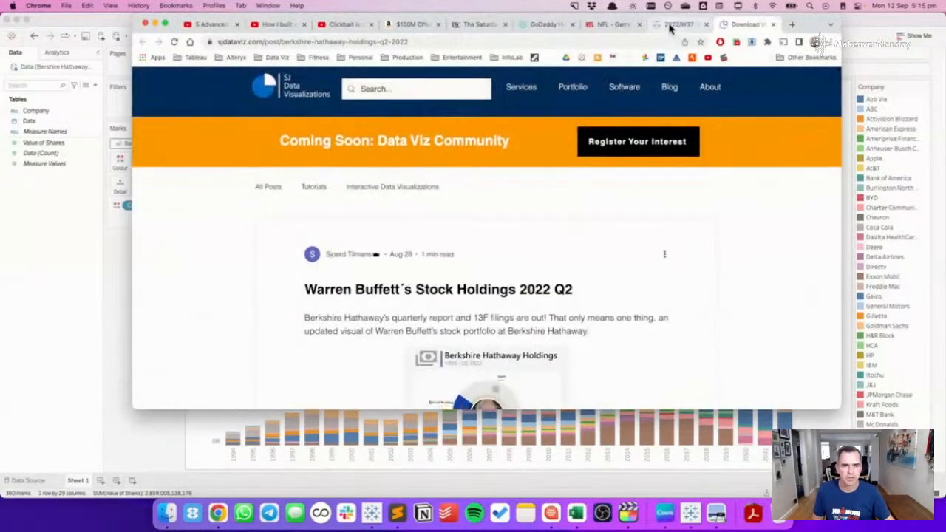
{"action": "left_click", "coordinate": [673, 25]}
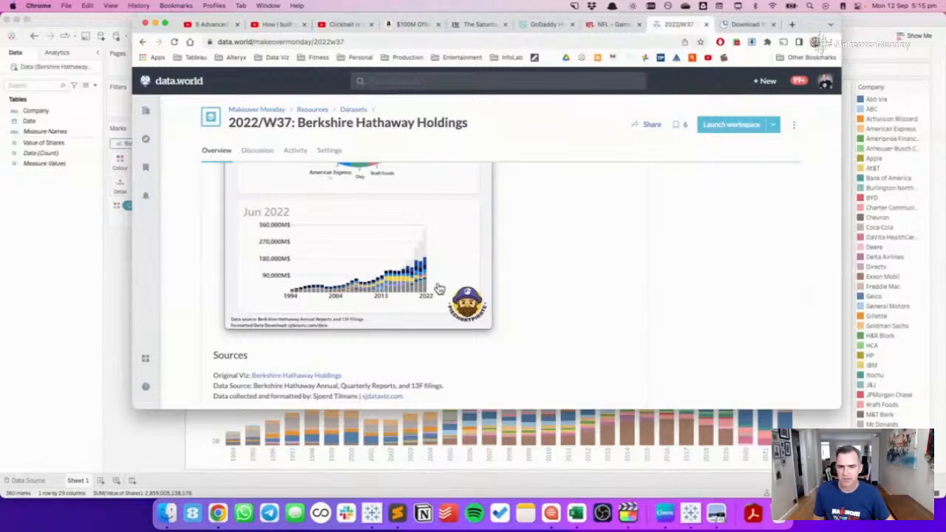
Back in Tableau, create a new worksheet and filter the year of Date to 2022.
{"action": "key", "text": "super+Tab"}
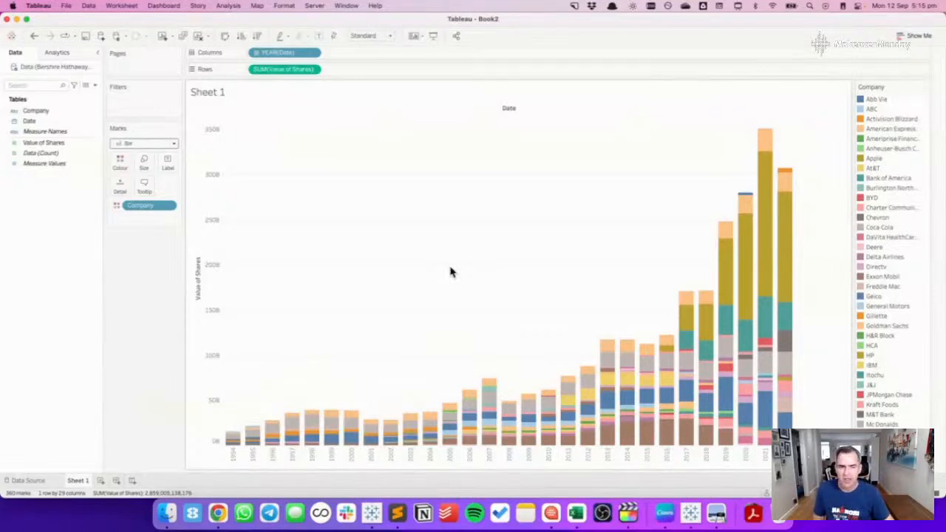
{"action": "left_click", "coordinate": [101, 481]}
{"action": "left_click", "coordinate": [45, 132]}
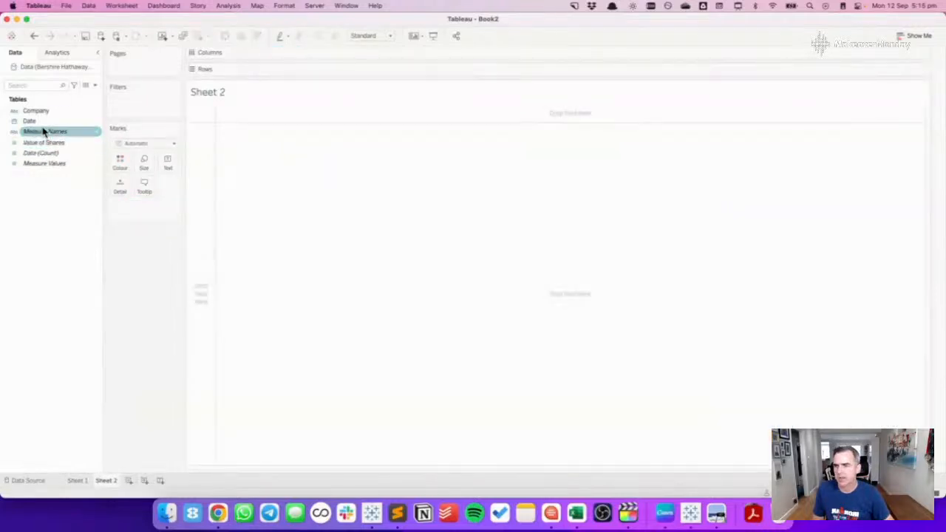
{"action": "left_click_drag", "start_coordinate": [34, 122], "coordinate": [155, 108]}
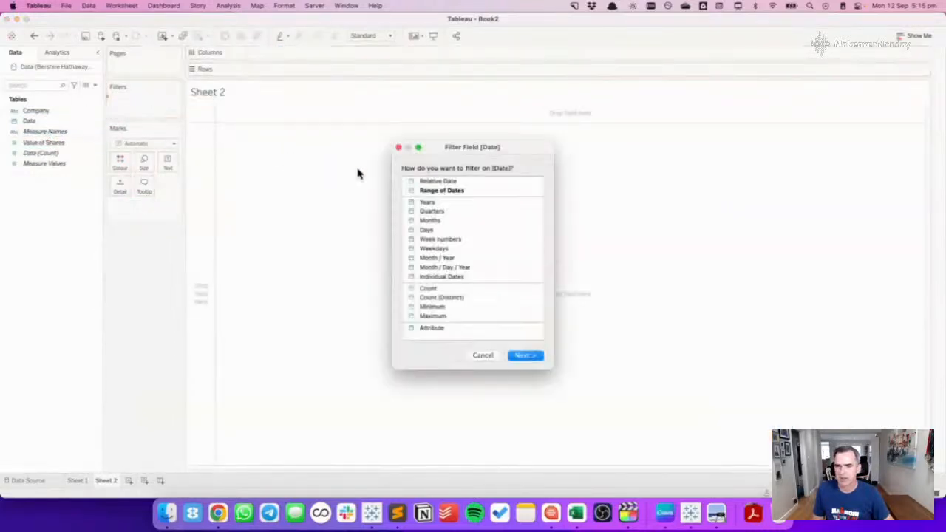
{"action": "double_click", "coordinate": [432, 202]}
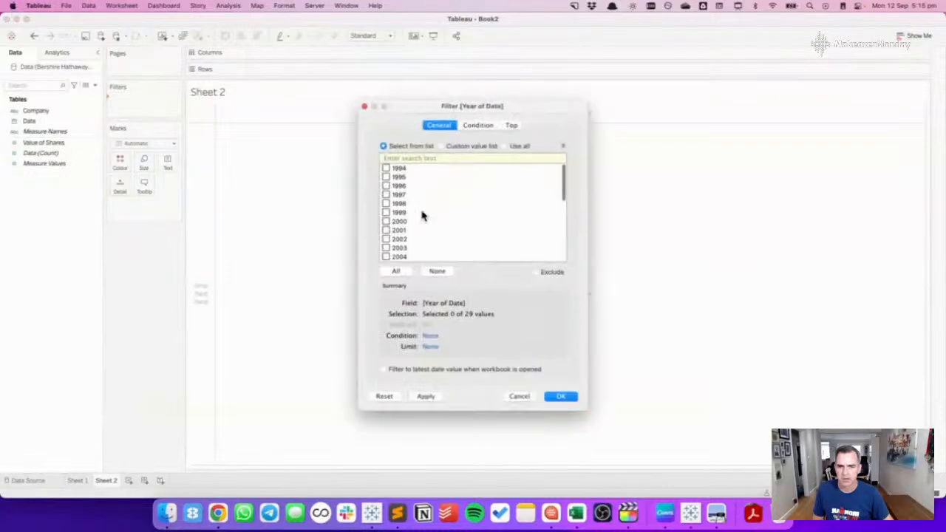
{"action": "scroll", "coordinate": [405, 233], "scroll_direction": "down", "scroll_amount": 6}
{"action": "left_click", "coordinate": [387, 257]}
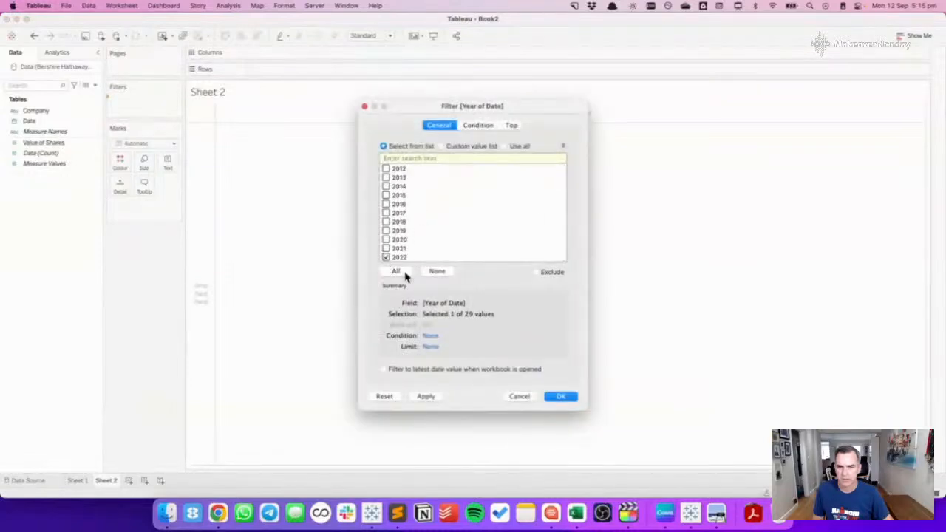
{"action": "left_click", "coordinate": [561, 397]}
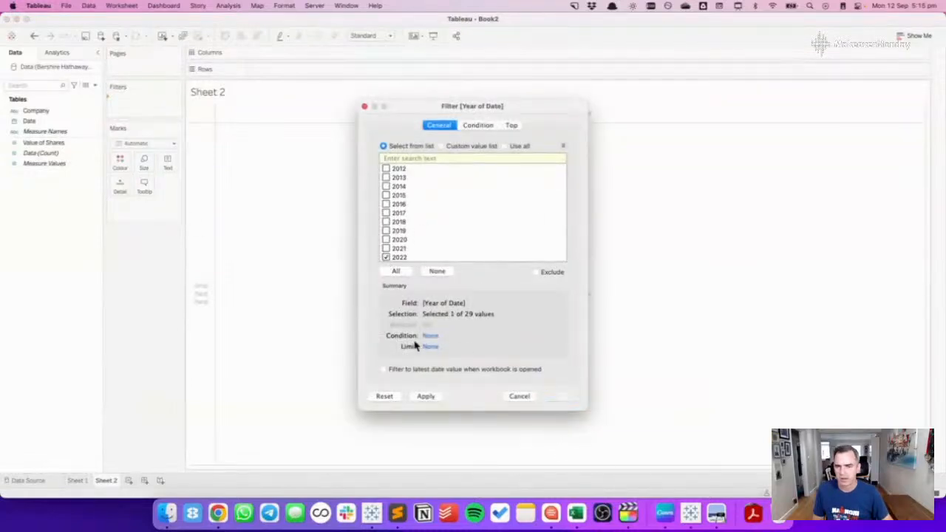
Build a horizontal bar chart of the sum of Value of Shares by Company, sorted in descending order.
{"action": "left_click_drag", "start_coordinate": [39, 146], "coordinate": [359, 57]}
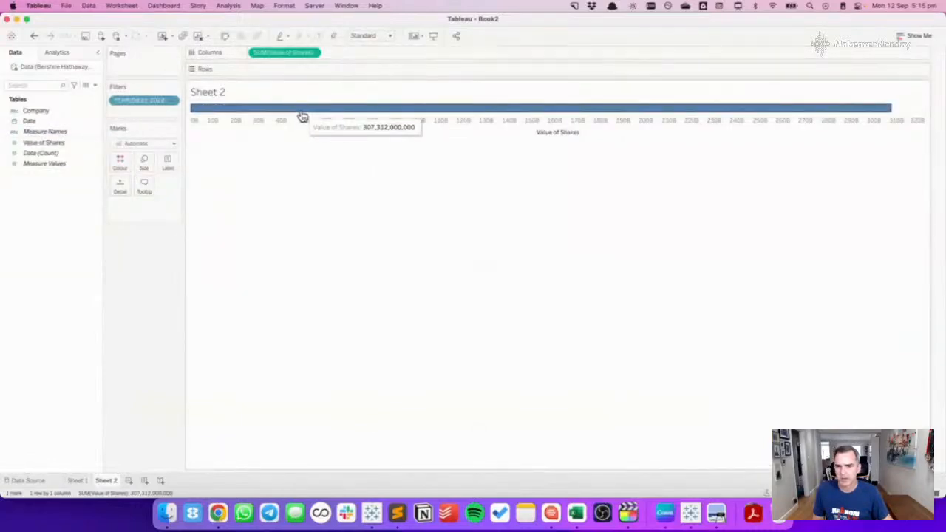
{"action": "left_click", "coordinate": [48, 111]}
{"action": "left_click_drag", "start_coordinate": [47, 111], "coordinate": [302, 74]}
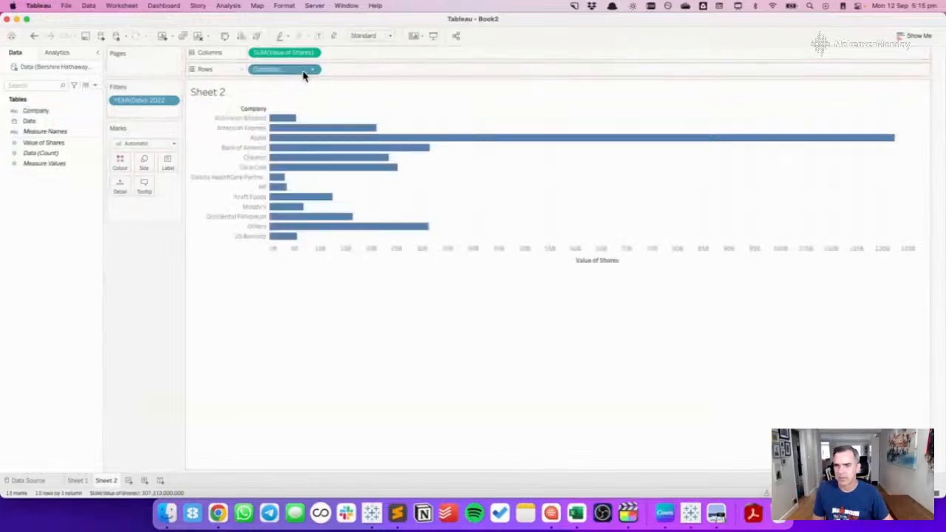
{"action": "left_click", "coordinate": [256, 36]}
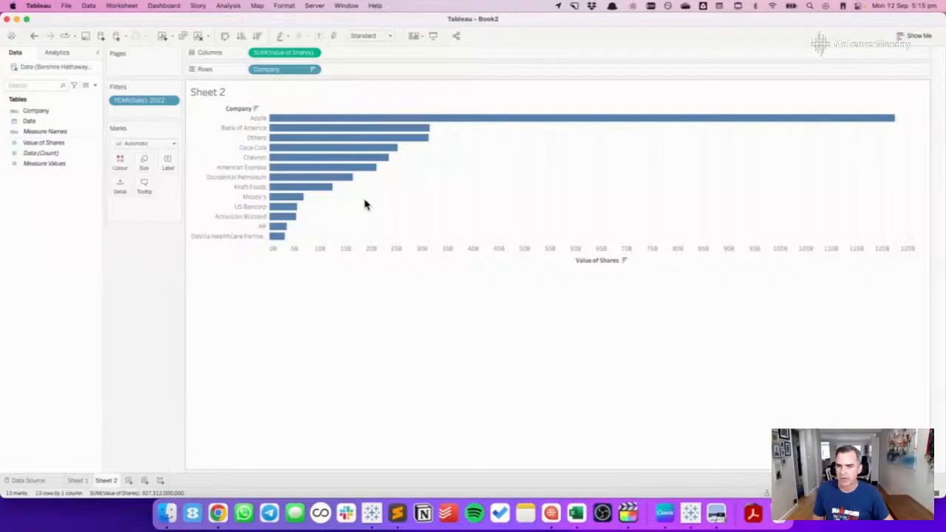
Search the Excel sheet for "abc" and check the ABC column's value in the 30/06/2022 row.
{"action": "key", "text": "super+Tab"}
{"action": "key", "text": "super+Tab"}
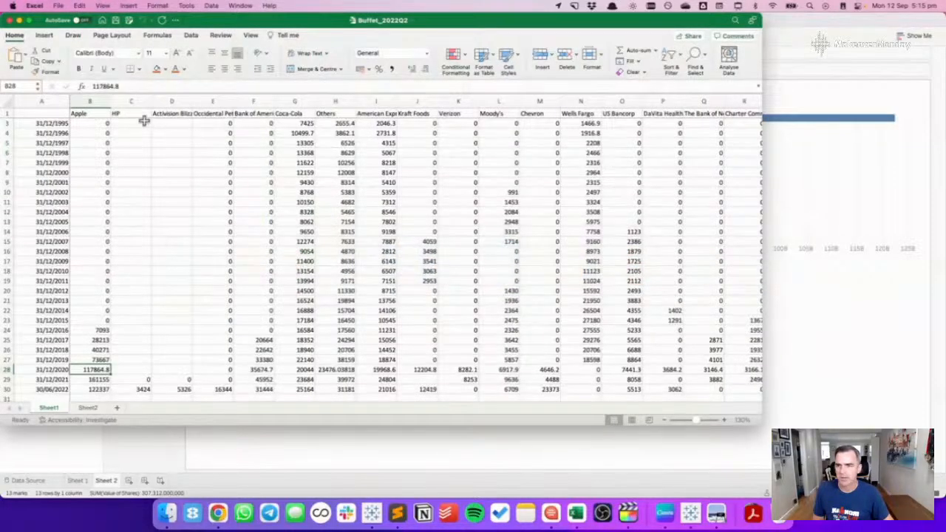
{"action": "left_click", "coordinate": [169, 113]}
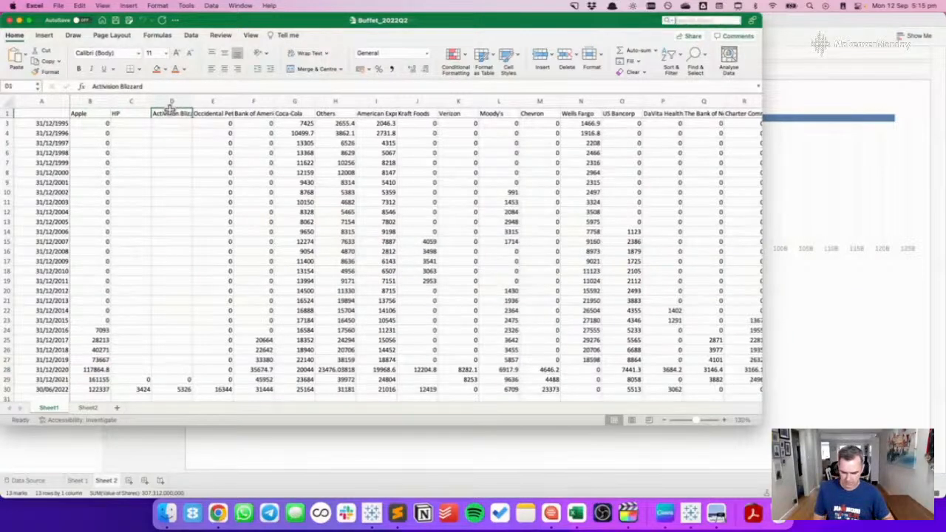
{"action": "type", "text": "abc"}
{"action": "key", "text": "Return"}
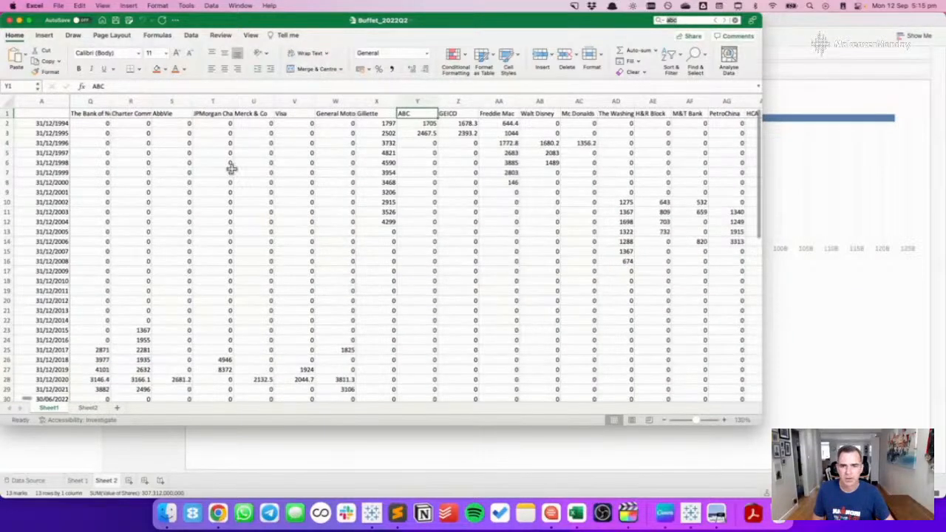
{"action": "left_click", "coordinate": [421, 124]}
{"action": "key", "text": "super+Down"}
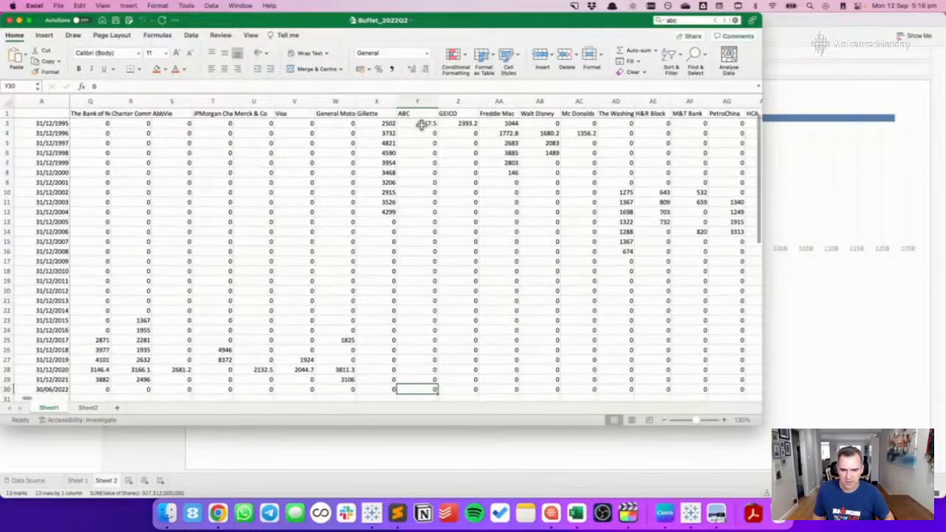
Examine the ABC column's values across all years in the Excel sheet, starting from the 31/12/1995 row.
{"action": "left_click", "coordinate": [421, 125]}
{"action": "scroll", "coordinate": [421, 124], "scroll_direction": "up", "scroll_amount": 1}
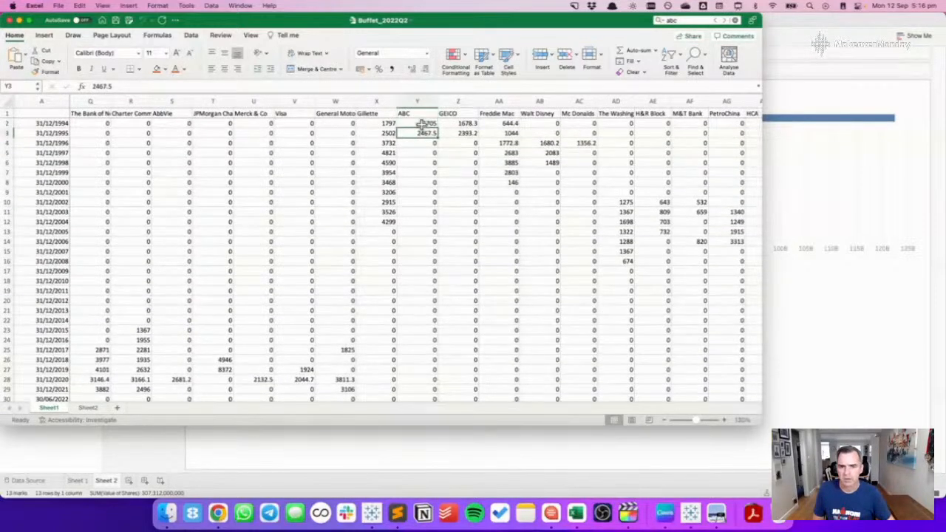
{"action": "scroll", "coordinate": [433, 201], "scroll_direction": "down", "scroll_amount": 10}
{"action": "scroll", "coordinate": [433, 201], "scroll_direction": "up", "scroll_amount": 10}
Switch back to Tableau and fit the Sheet 2 bar chart to Entire View.
{"action": "key", "text": "super+Tab"}
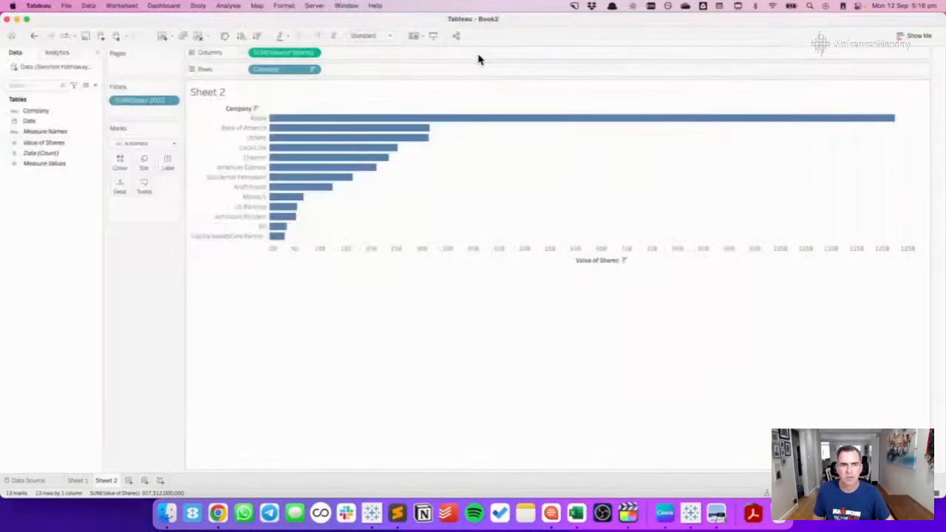
{"action": "left_click", "coordinate": [375, 35]}
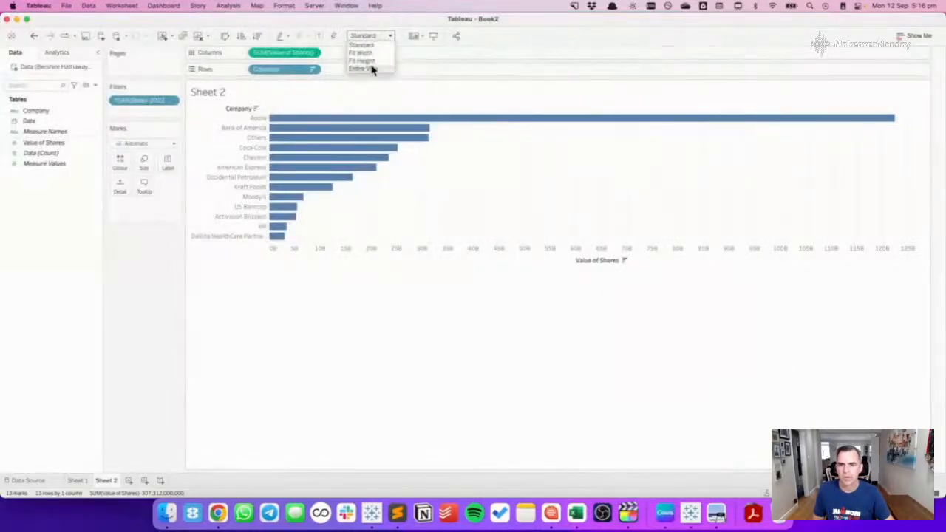
{"action": "left_click", "coordinate": [362, 69]}
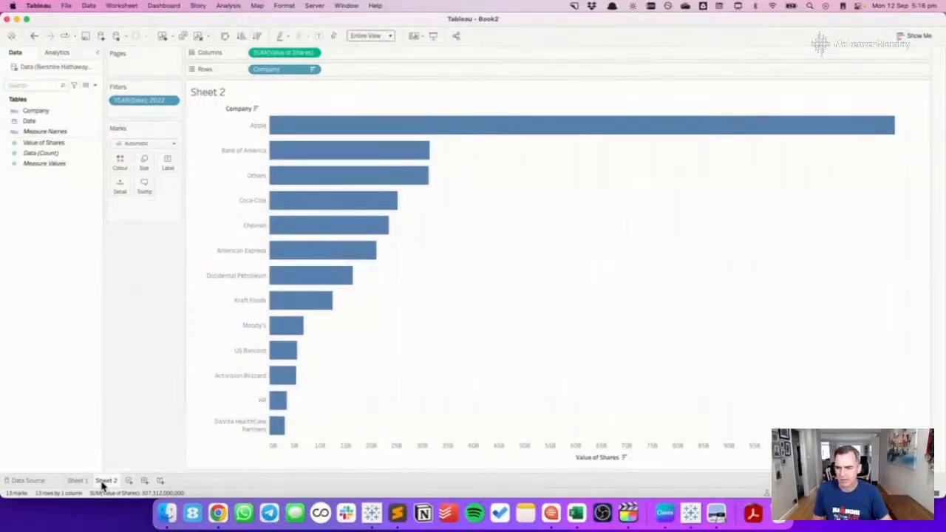
Rename the Sheet 2 worksheet as "Current Value by Holding".
{"action": "mouse_move", "coordinate": [102, 480]}
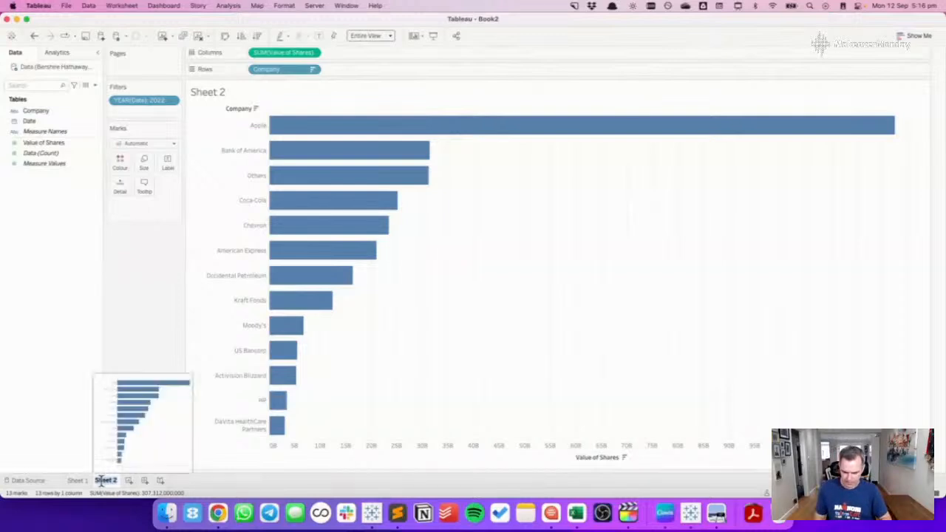
{"action": "type", "text": "C"}
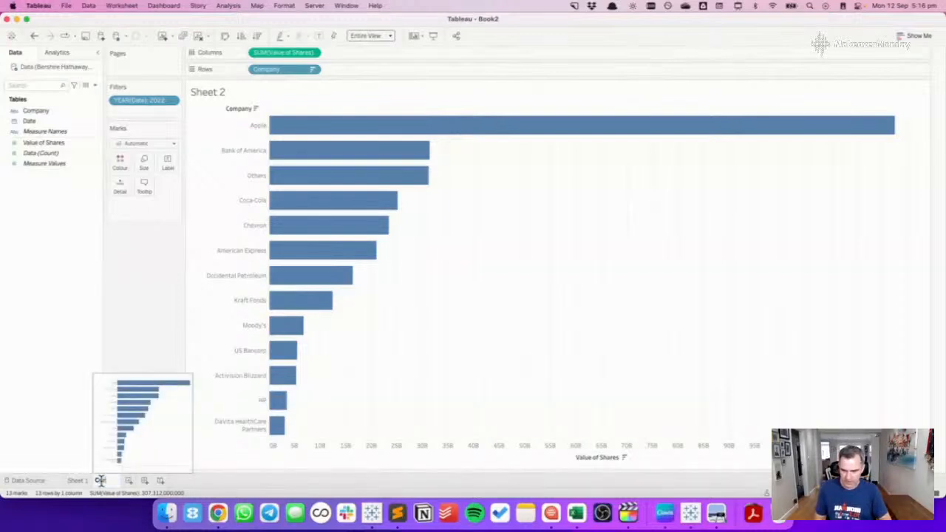
{"action": "type", "text": "urrent Vlaue"}
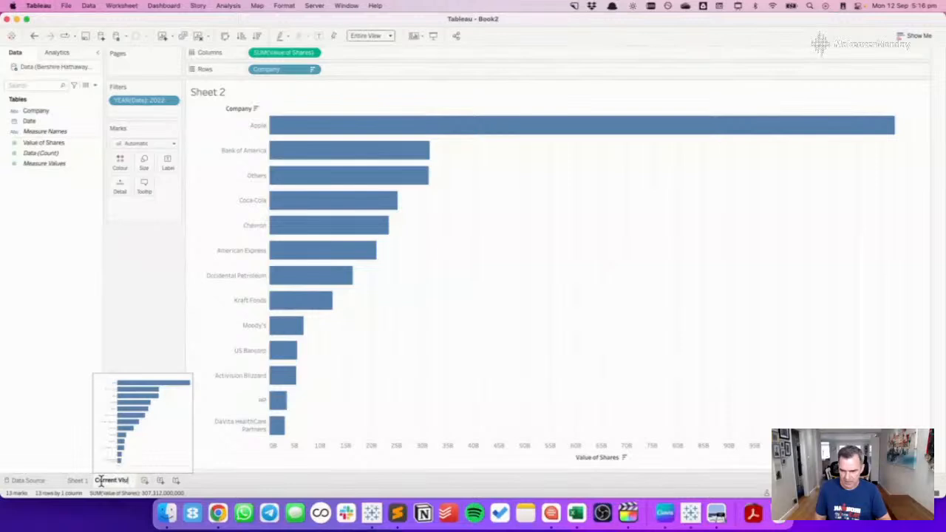
{"action": "key", "text": "BackSpace"}
{"action": "key", "text": "BackSpace"}
{"action": "key", "text": "BackSpace"}
{"action": "key", "text": "BackSpace"}
{"action": "type", "text": "alue"}
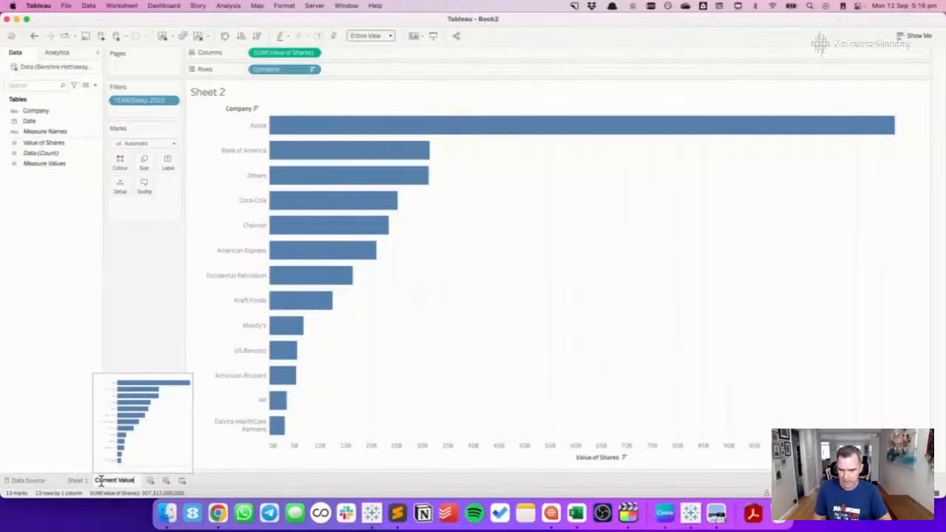
{"action": "key", "text": "Return"}
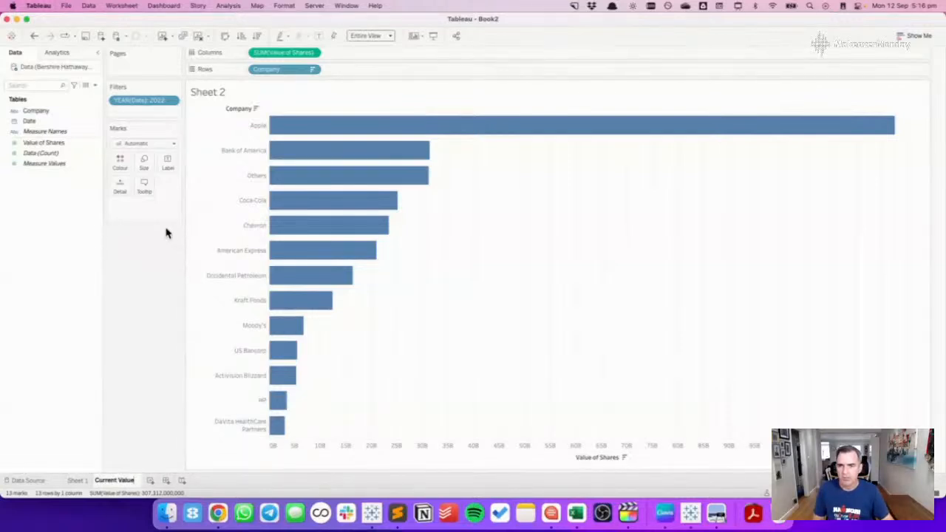
{"action": "type", "text": "by Hol"}
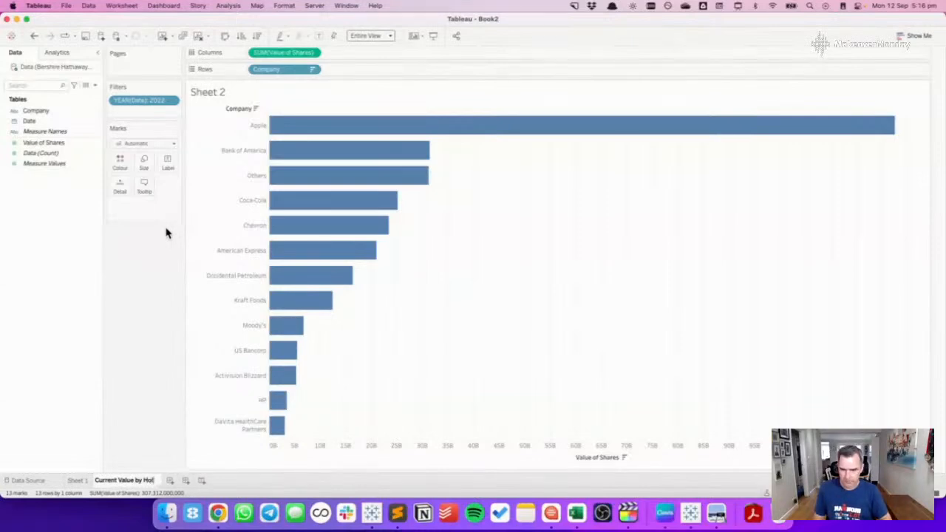
{"action": "type", "text": "ding"}
{"action": "key", "text": "Return"}
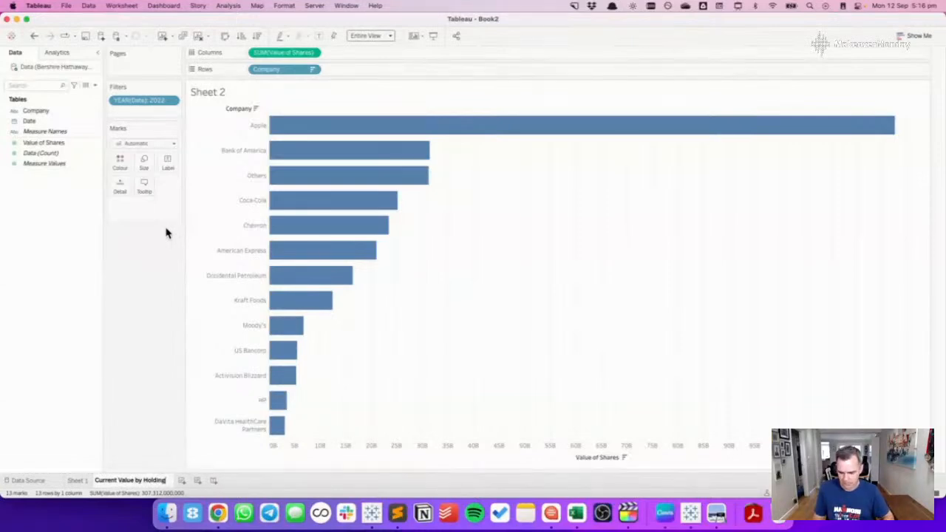
Open the Sheet 1 worksheet with the yearly Value of Shares bar chart.
{"action": "left_click", "coordinate": [76, 481]}
{"action": "left_click_drag", "start_coordinate": [141, 205], "coordinate": [136, 262]}
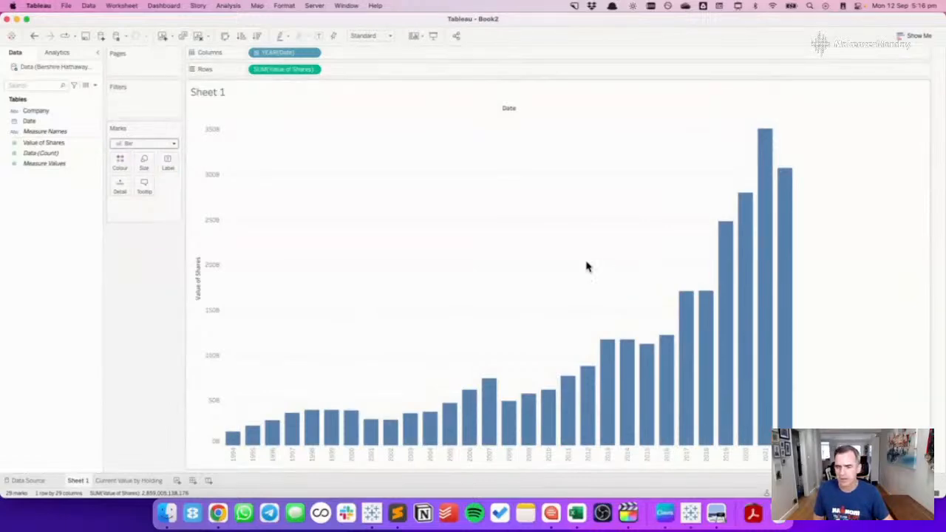
Try making the year of Date on Columns continuous, and undo the change.
{"action": "left_click", "coordinate": [313, 53]}
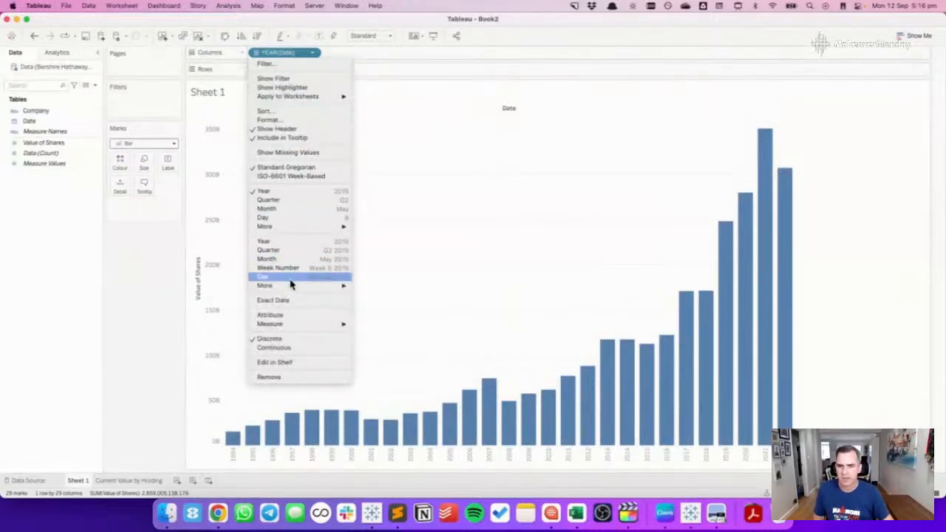
{"action": "left_click", "coordinate": [291, 346]}
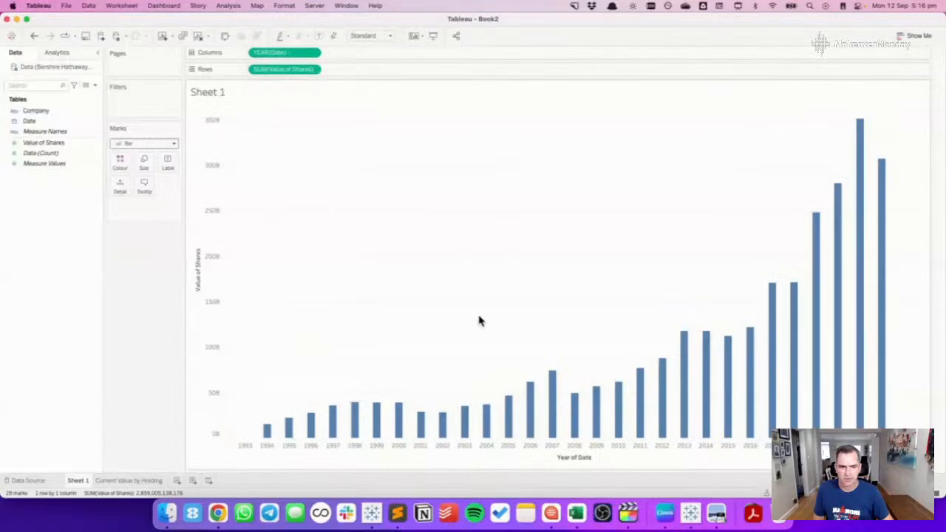
{"action": "left_click_drag", "start_coordinate": [32, 152], "coordinate": [33, 38]}
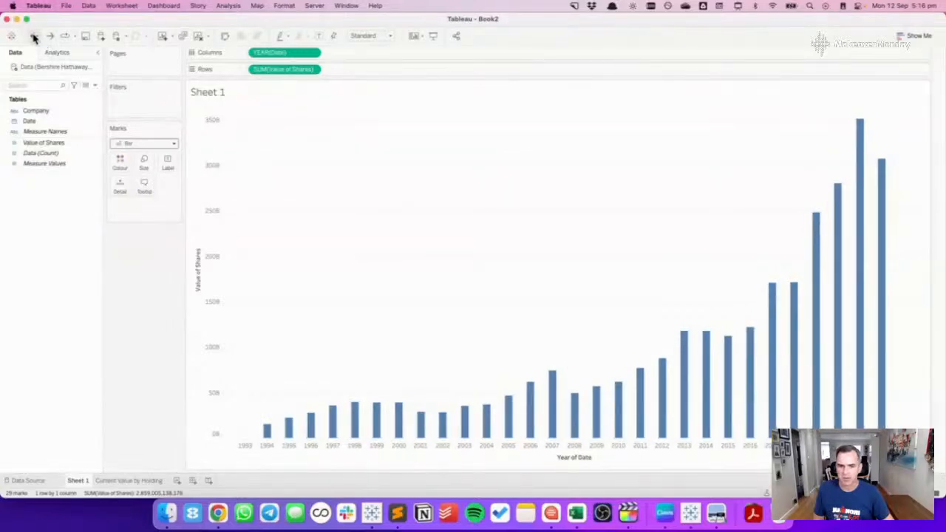
{"action": "left_click", "coordinate": [33, 37]}
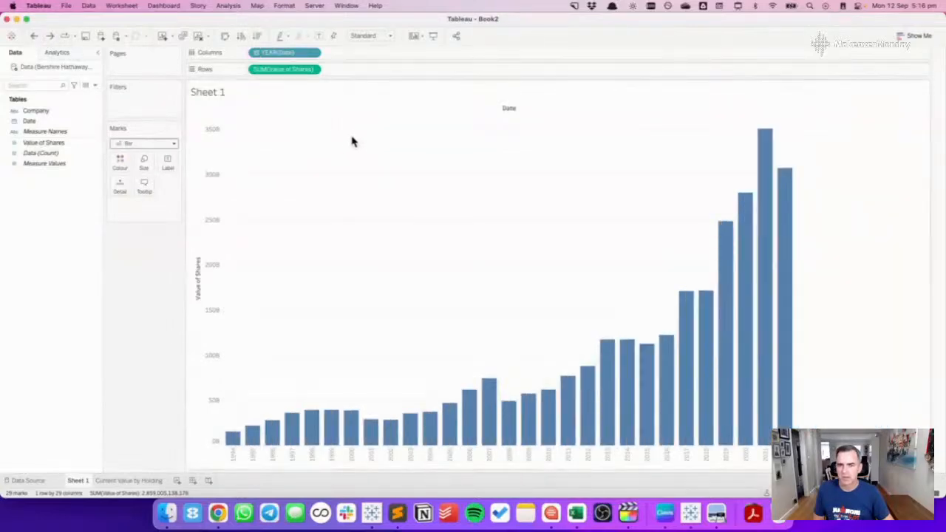
Fit the yearly bar chart to Entire View and hide the Date field label above its columns.
{"action": "left_click", "coordinate": [367, 36]}
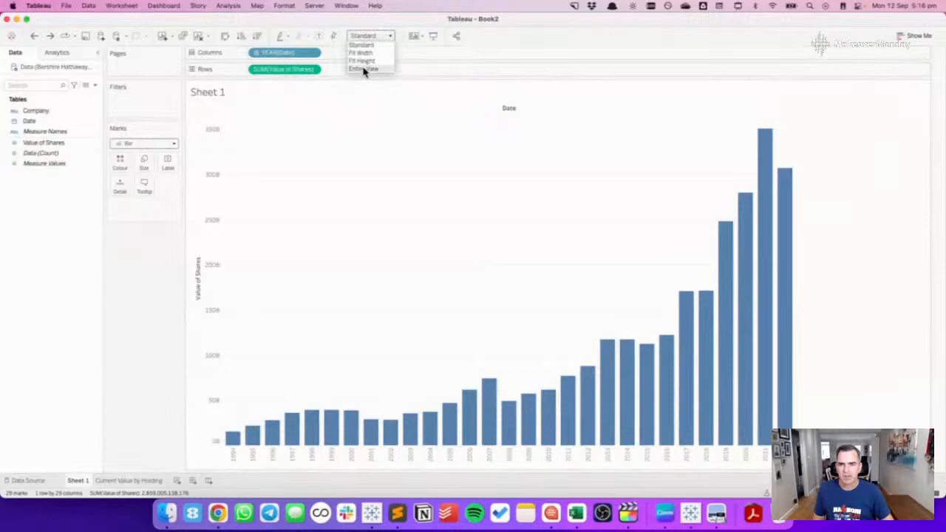
{"action": "left_click", "coordinate": [363, 69]}
{"action": "right_click", "coordinate": [573, 110]}
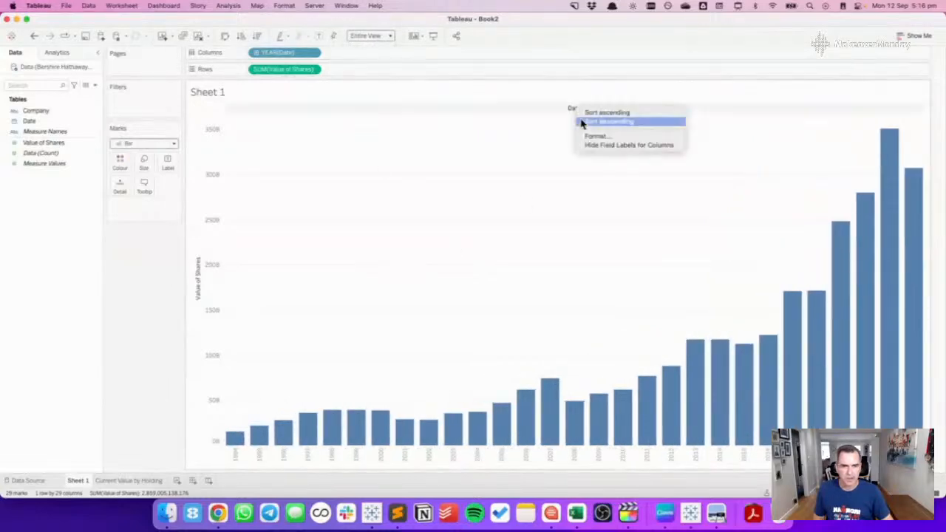
{"action": "left_click", "coordinate": [595, 145]}
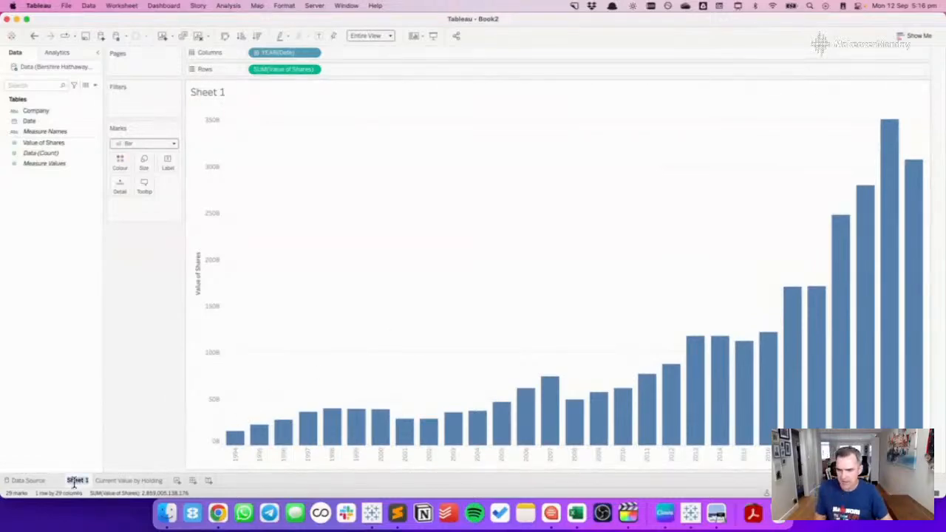
Rename the Sheet 1 worksheet as "Share Value by Year".
{"action": "mouse_move", "coordinate": [74, 484]}
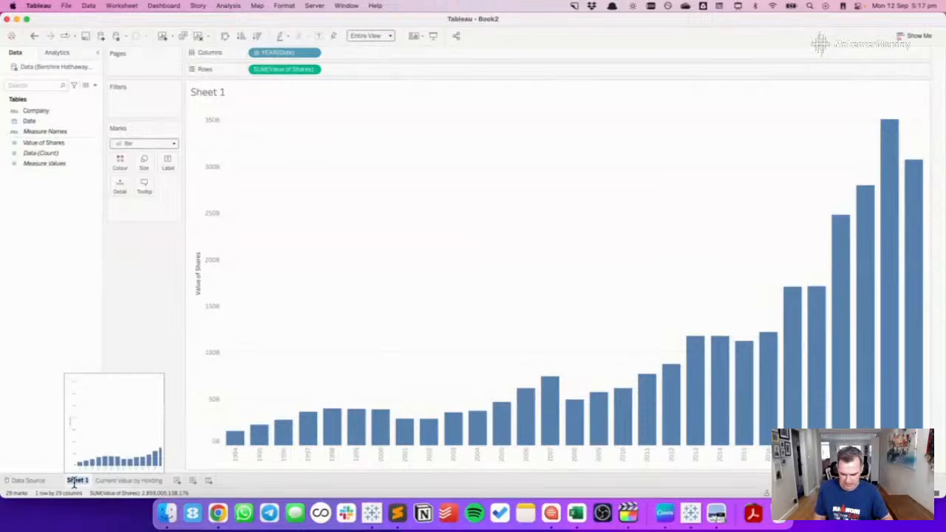
{"action": "type", "text": "Holdings by"}
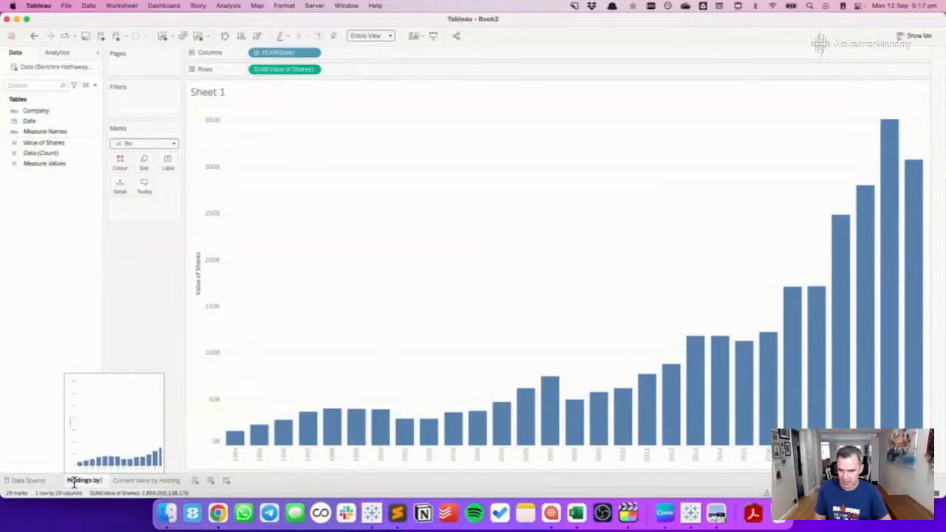
{"action": "type", "text": " Year"}
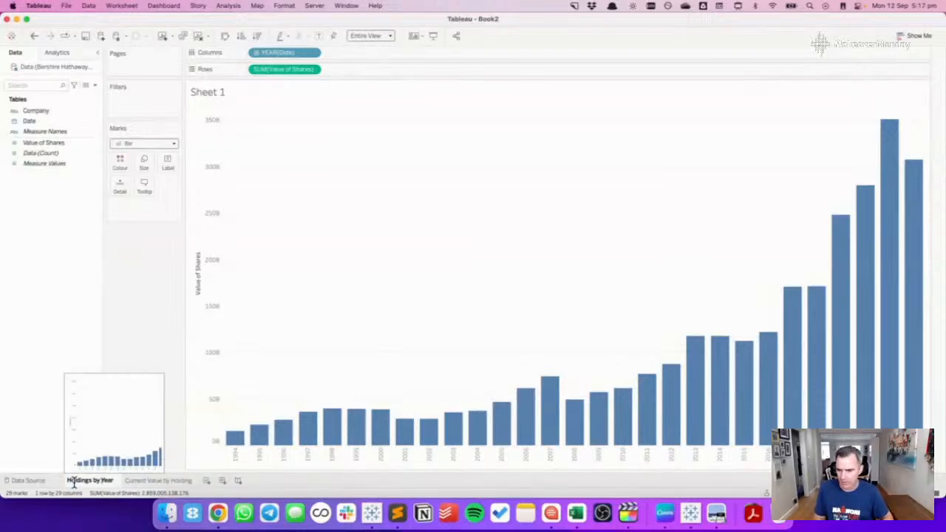
{"action": "key", "text": "alt+shift+Left"}
{"action": "type", "text": "S"}
{"action": "type", "text": "hare Value"}
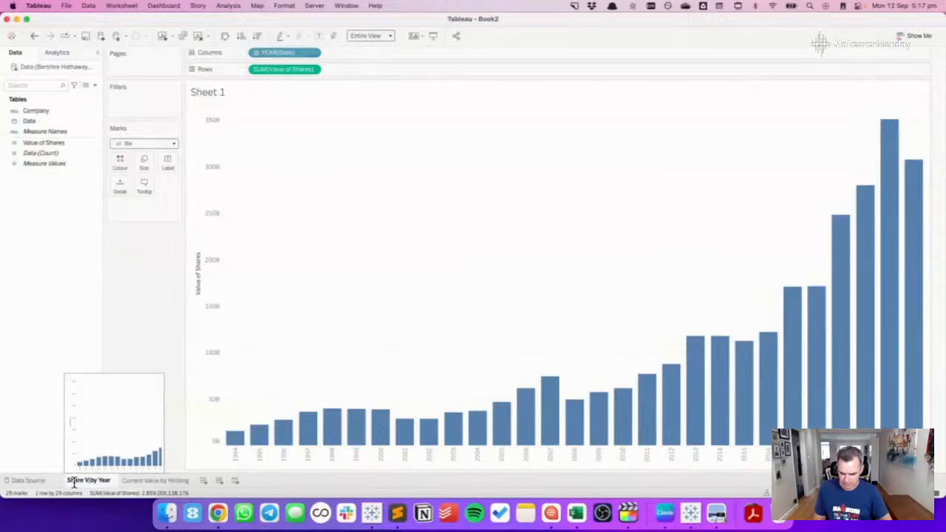
{"action": "key", "text": "Return"}
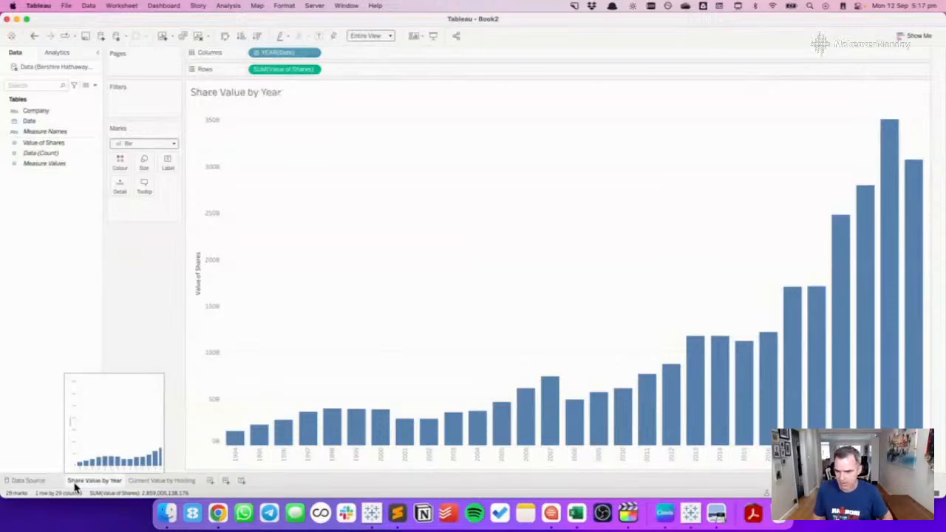
Compare the Current Value by Holding and Share Value by Year charts, ending on Share Value by Year.
{"action": "left_click", "coordinate": [167, 483]}
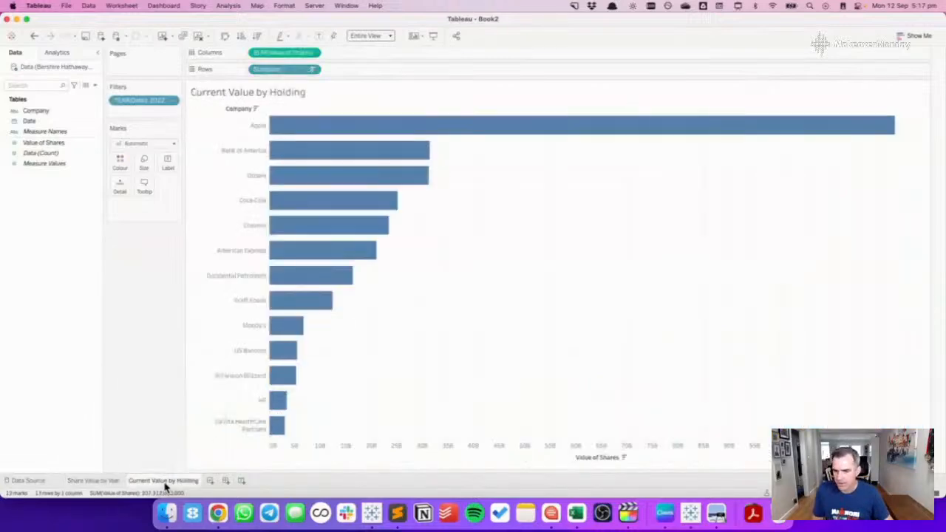
{"action": "mouse_move", "coordinate": [176, 484]}
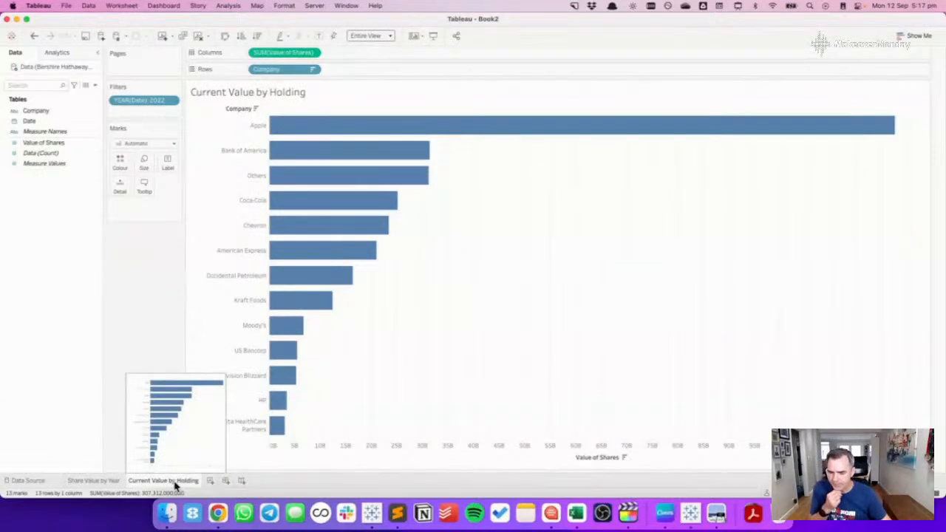
{"action": "mouse_move", "coordinate": [115, 482]}
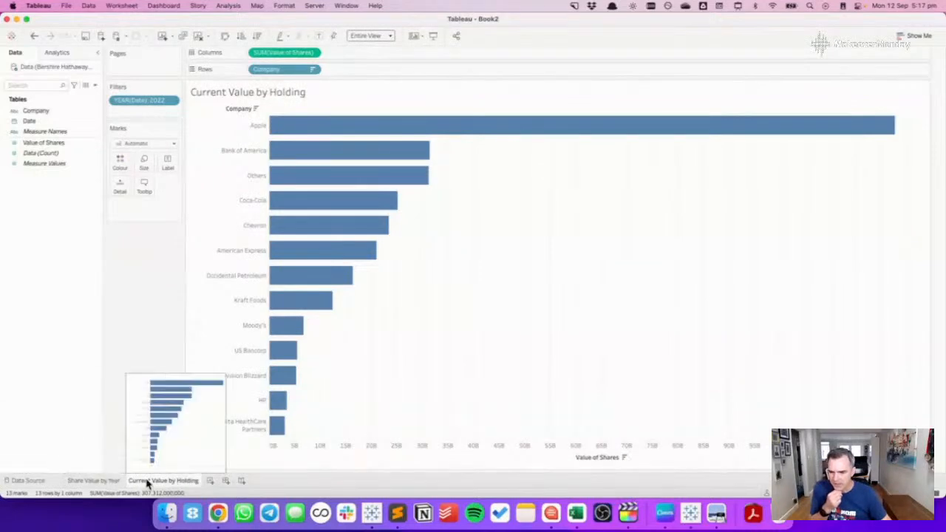
{"action": "left_click", "coordinate": [111, 481]}
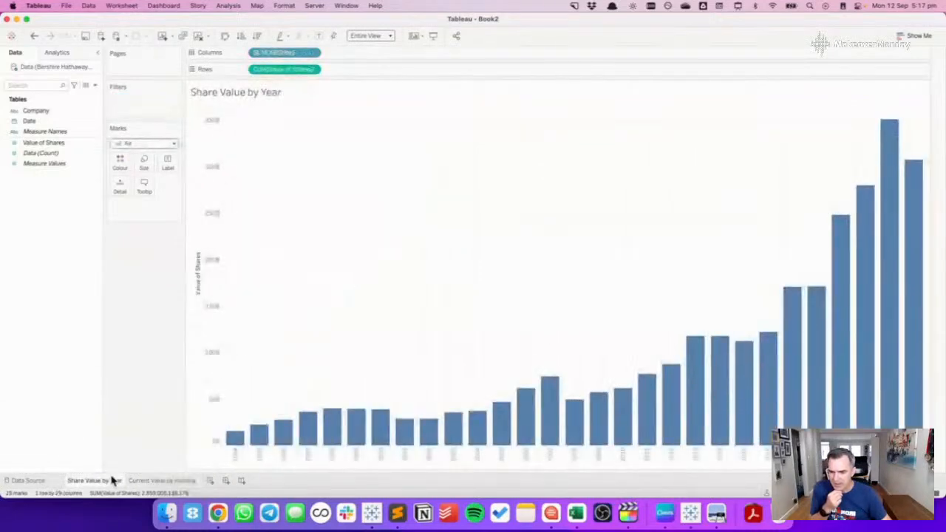
{"action": "mouse_move", "coordinate": [241, 443]}
{"action": "left_click", "coordinate": [166, 480]}
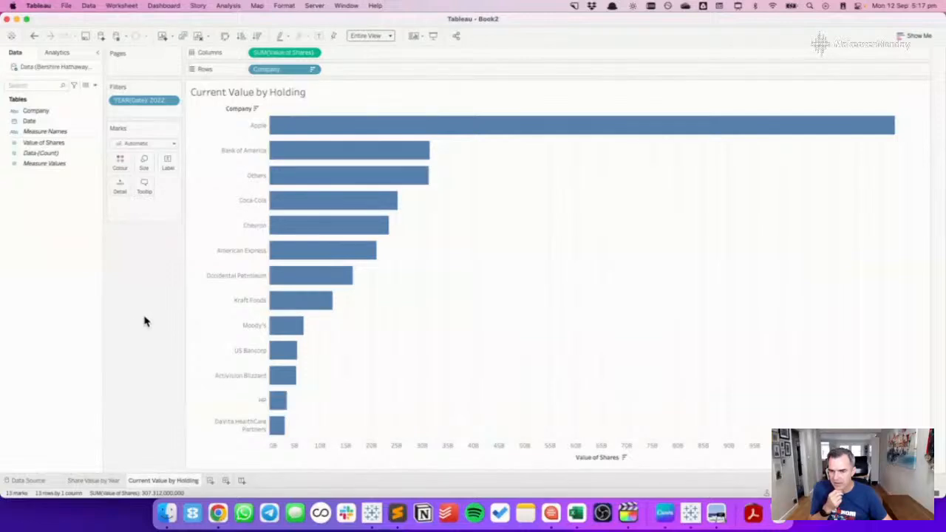
{"action": "left_click", "coordinate": [115, 482]}
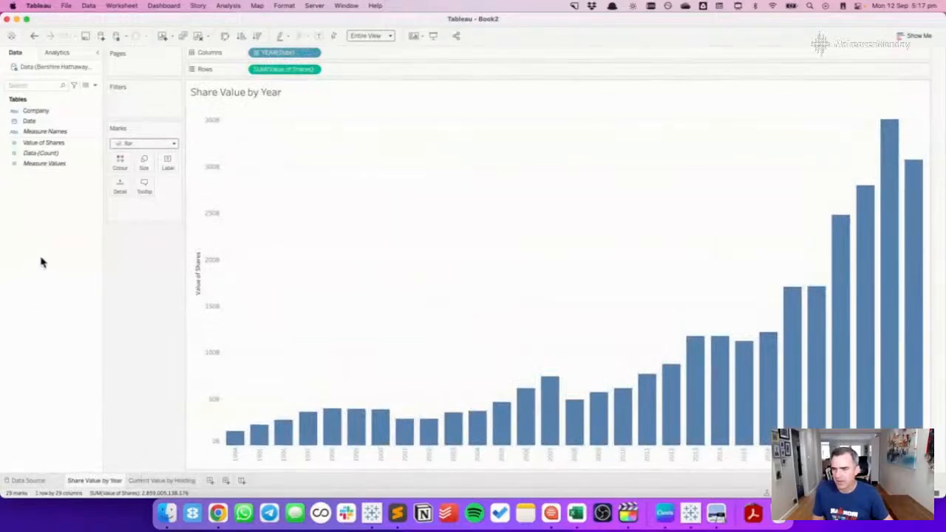
Create a discrete custom date named "Year" from the Date field, with Years as its detail.
{"action": "right_click", "coordinate": [42, 125]}
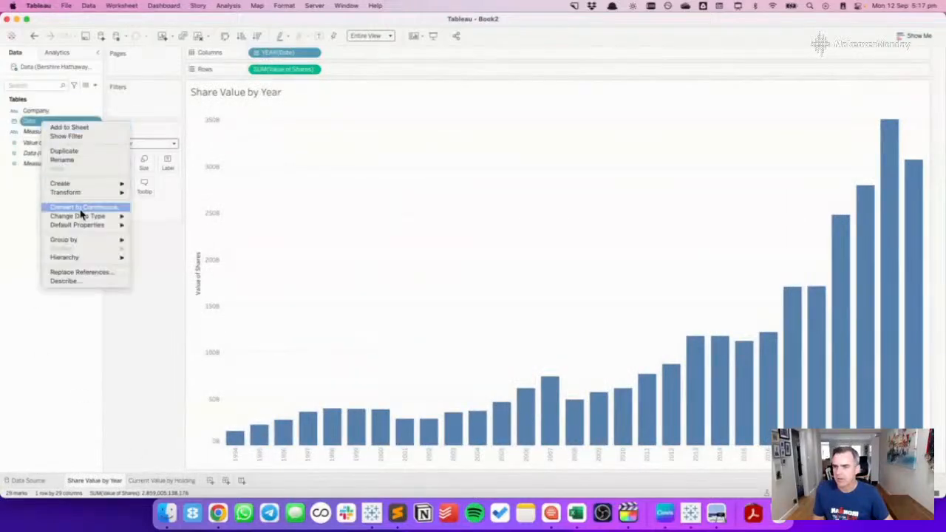
{"action": "mouse_move", "coordinate": [85, 225]}
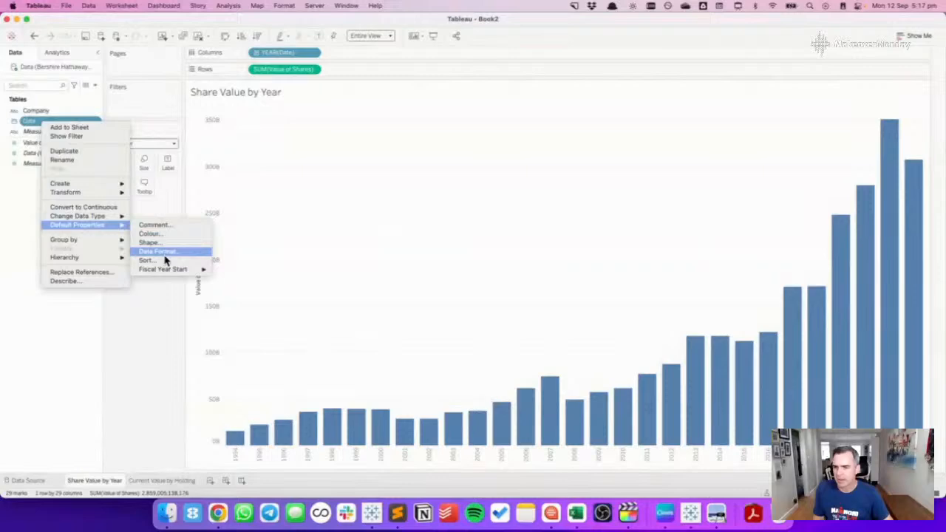
{"action": "mouse_move", "coordinate": [111, 187]}
{"action": "left_click", "coordinate": [152, 220]}
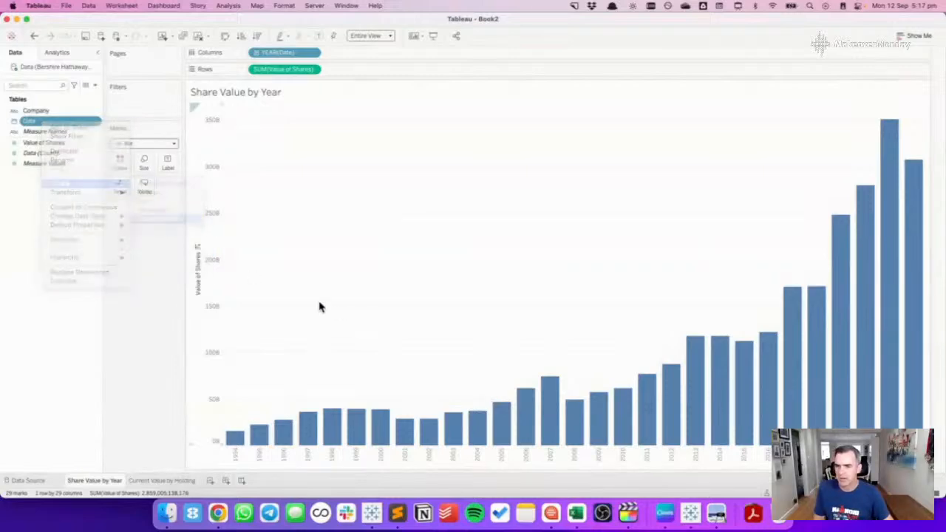
{"action": "left_click_drag", "start_coordinate": [484, 235], "coordinate": [359, 239]}
{"action": "type", "text": "Year"}
{"action": "left_click", "coordinate": [459, 251]}
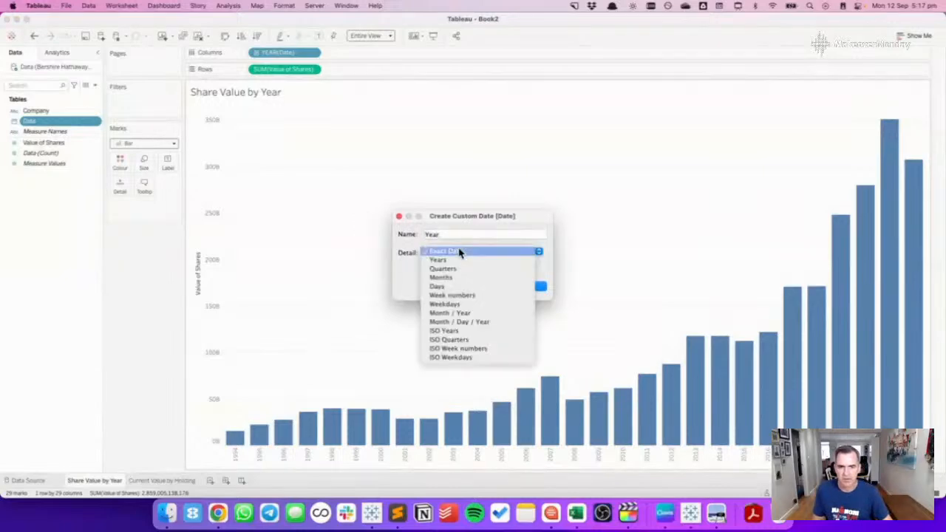
{"action": "left_click", "coordinate": [454, 264]}
{"action": "left_click", "coordinate": [440, 269]}
{"action": "left_click", "coordinate": [531, 288]}
Create a set named "Year Set" from the Year field with only 2022 as its member.
{"action": "left_click_drag", "start_coordinate": [30, 131], "coordinate": [61, 209]}
{"action": "right_click", "coordinate": [40, 133]}
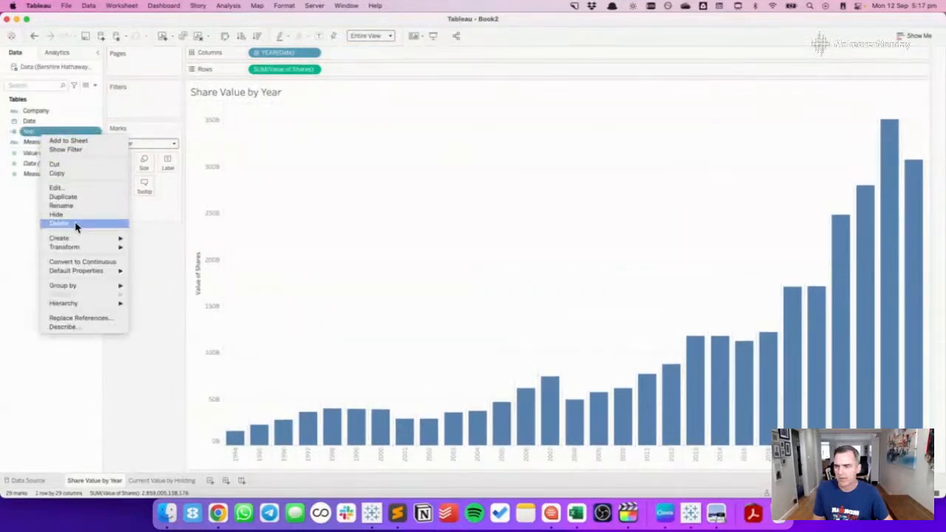
{"action": "mouse_move", "coordinate": [85, 241]}
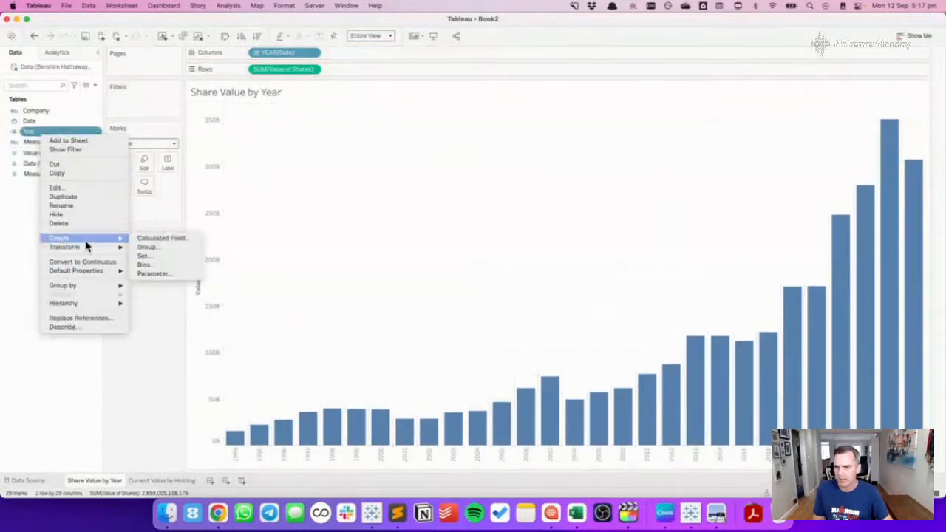
{"action": "left_click", "coordinate": [171, 256]}
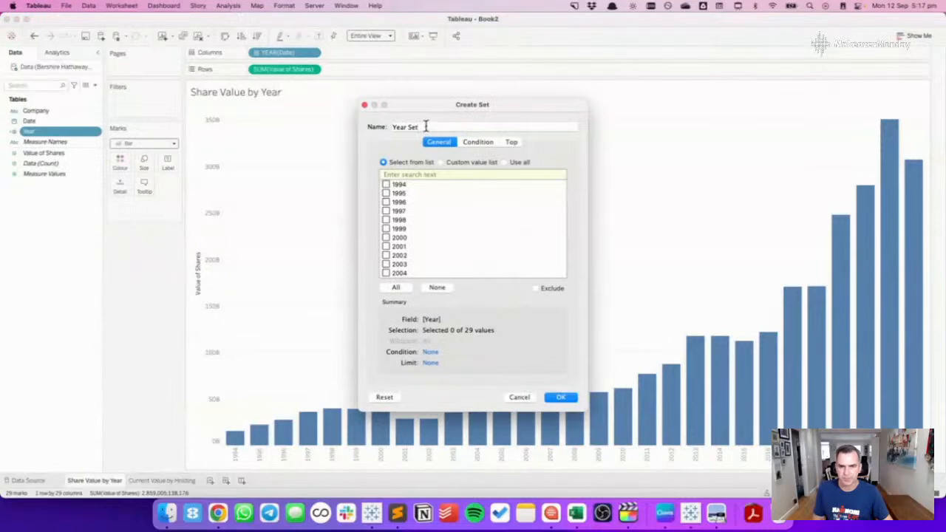
{"action": "scroll", "coordinate": [406, 273], "scroll_direction": "down", "scroll_amount": 6}
{"action": "left_click", "coordinate": [386, 273]}
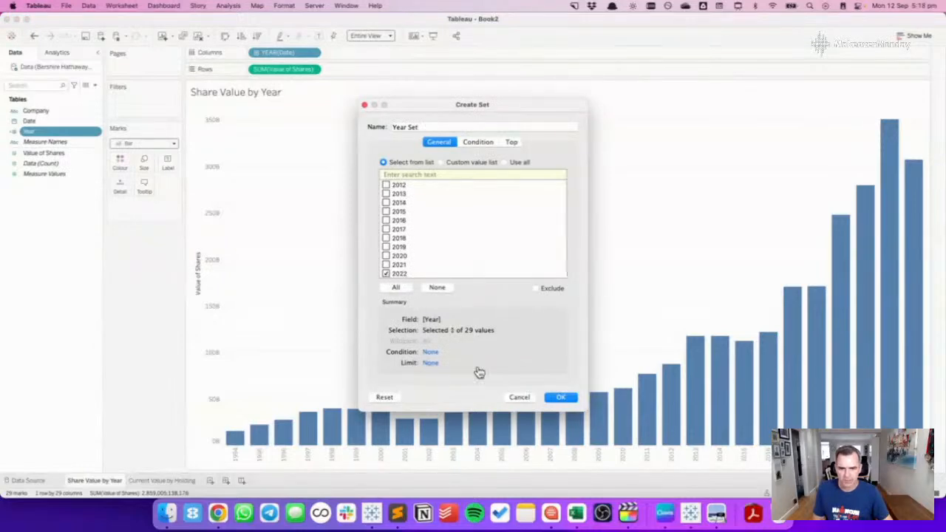
{"action": "left_click", "coordinate": [563, 398]}
Colour the Share Value by Year bars by Year Set and replace the year of Date on Columns with the Year field.
{"action": "left_click_drag", "start_coordinate": [32, 143], "coordinate": [120, 164]}
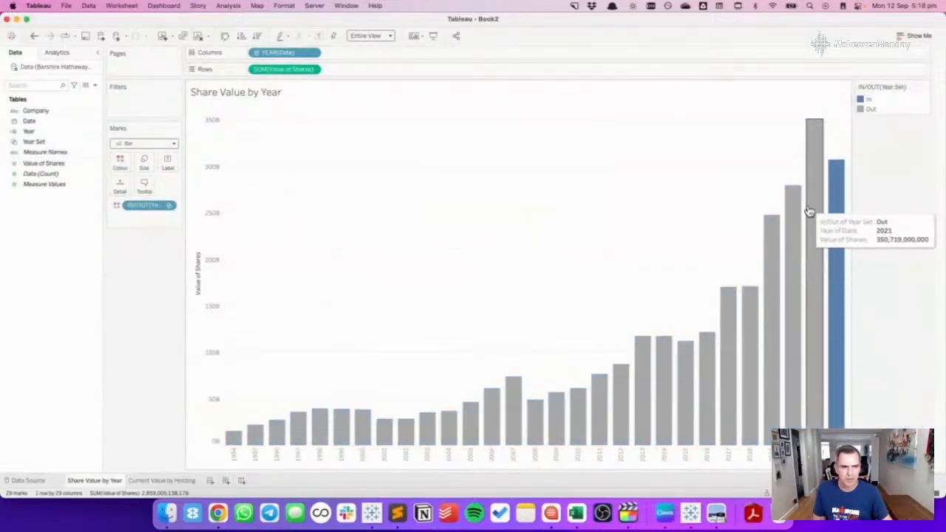
{"action": "left_click_drag", "start_coordinate": [31, 134], "coordinate": [280, 54]}
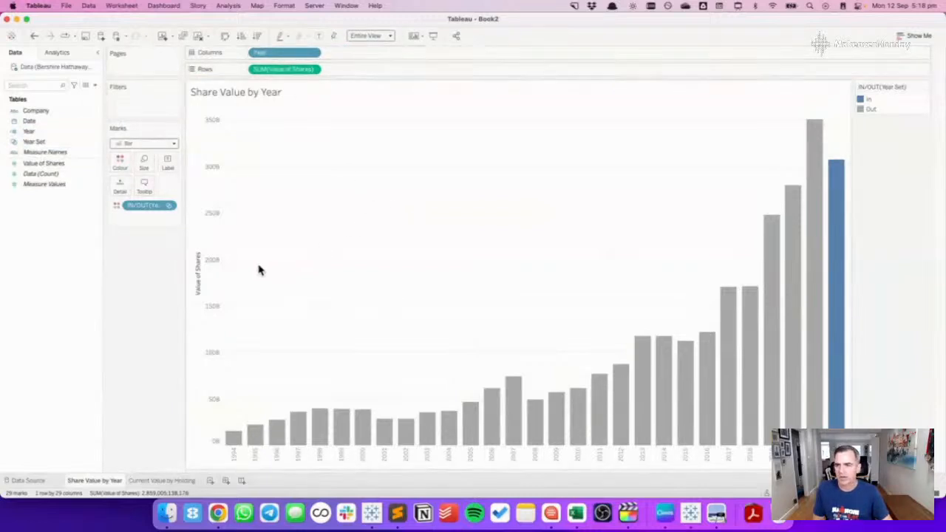
Add the single-select set action "Update Year Set" on Share Value by Year, assigning values to Year Set and removing all values when the selection is cleared.
{"action": "left_click", "coordinate": [122, 6]}
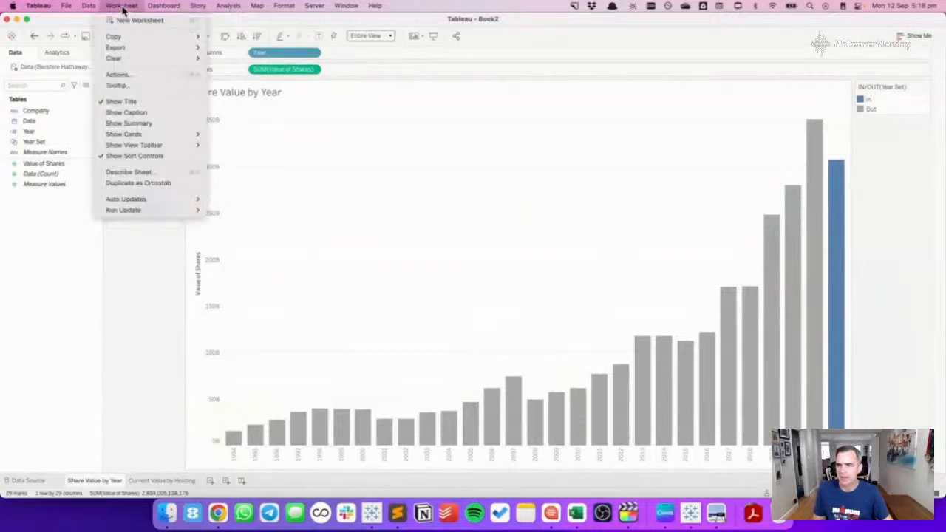
{"action": "left_click", "coordinate": [120, 74]}
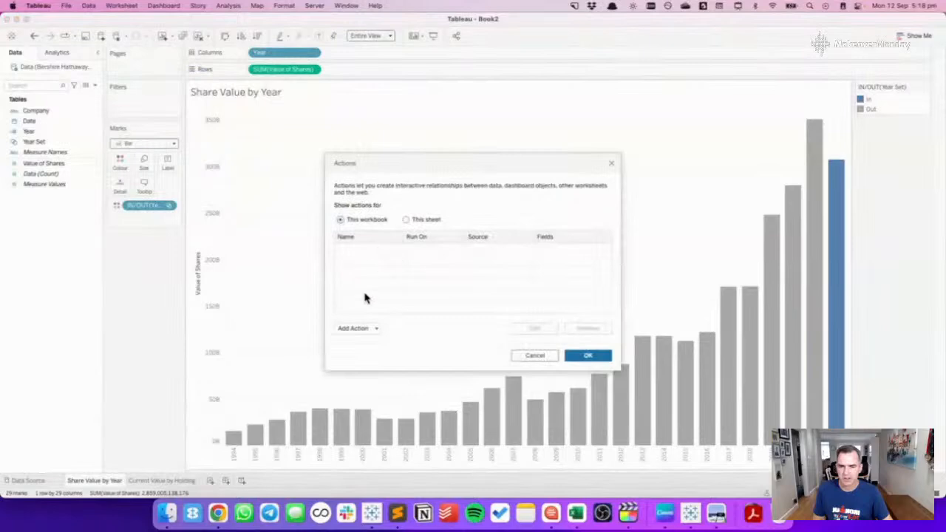
{"action": "left_click", "coordinate": [361, 326]}
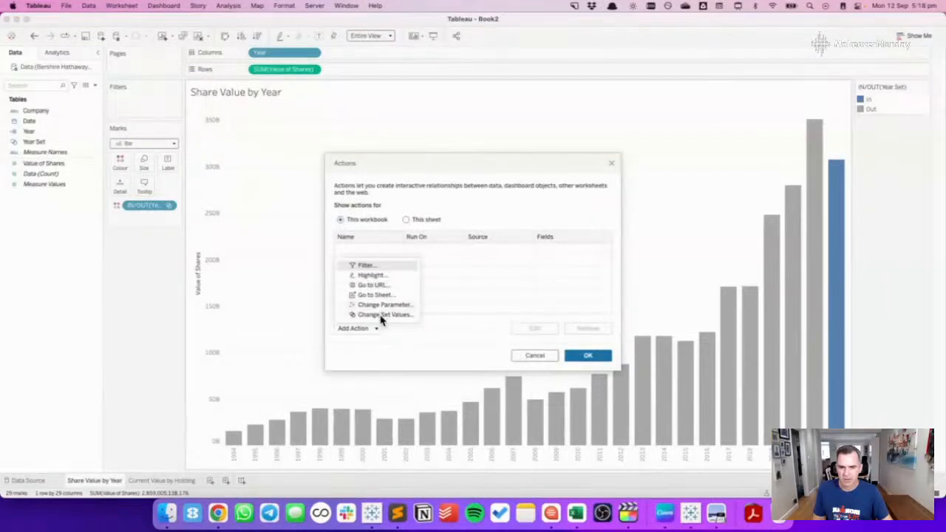
{"action": "left_click", "coordinate": [381, 315]}
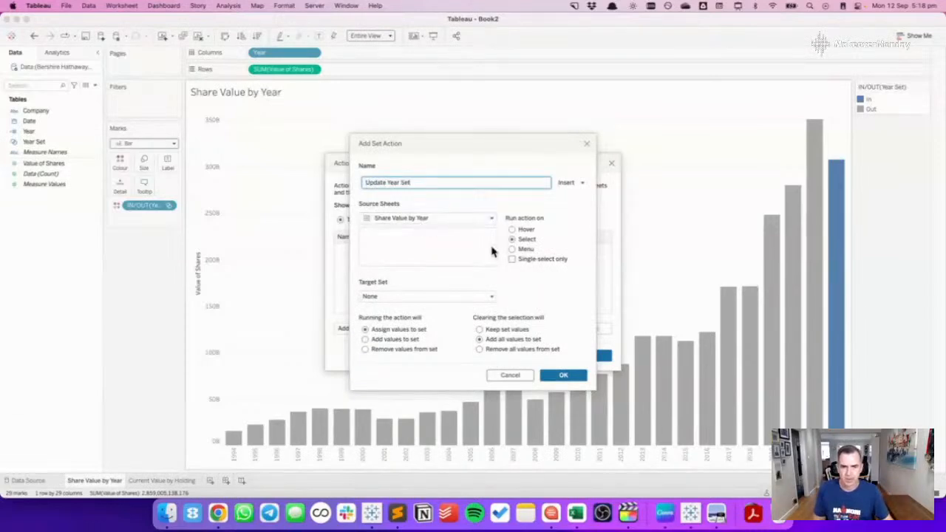
{"action": "left_click", "coordinate": [511, 260]}
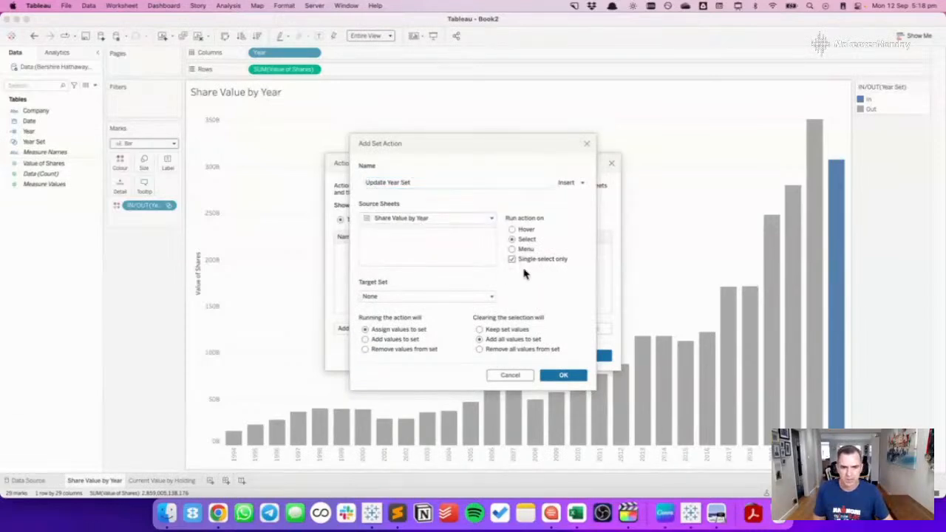
{"action": "left_click", "coordinate": [391, 299]}
{"action": "mouse_move", "coordinate": [451, 320]}
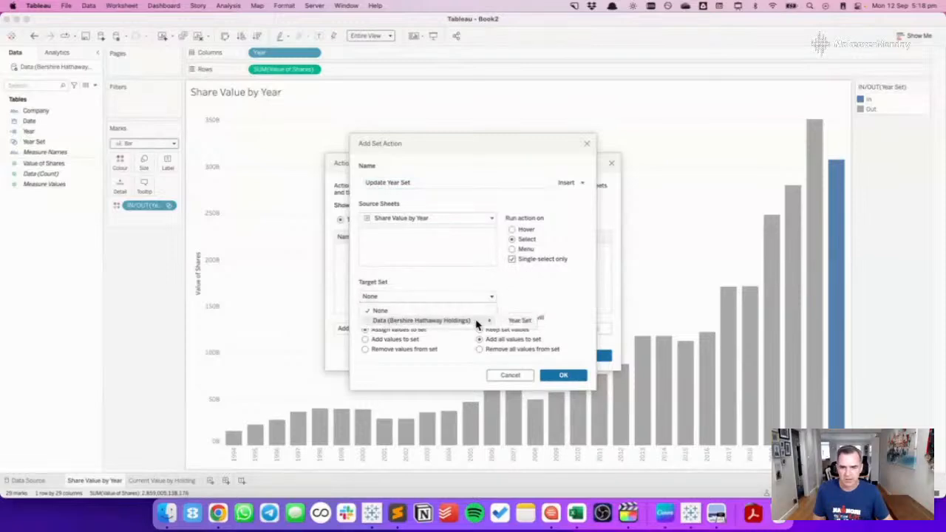
{"action": "left_click", "coordinate": [513, 321]}
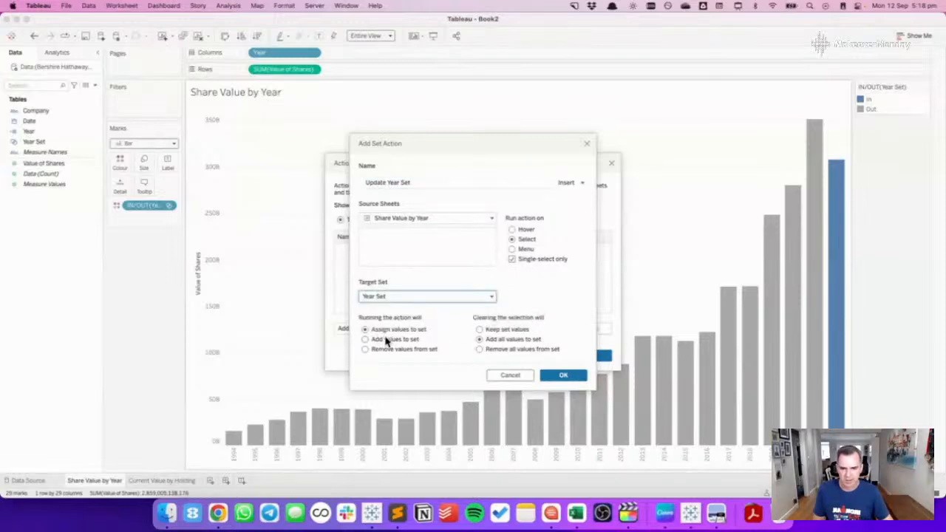
{"action": "left_click", "coordinate": [480, 349]}
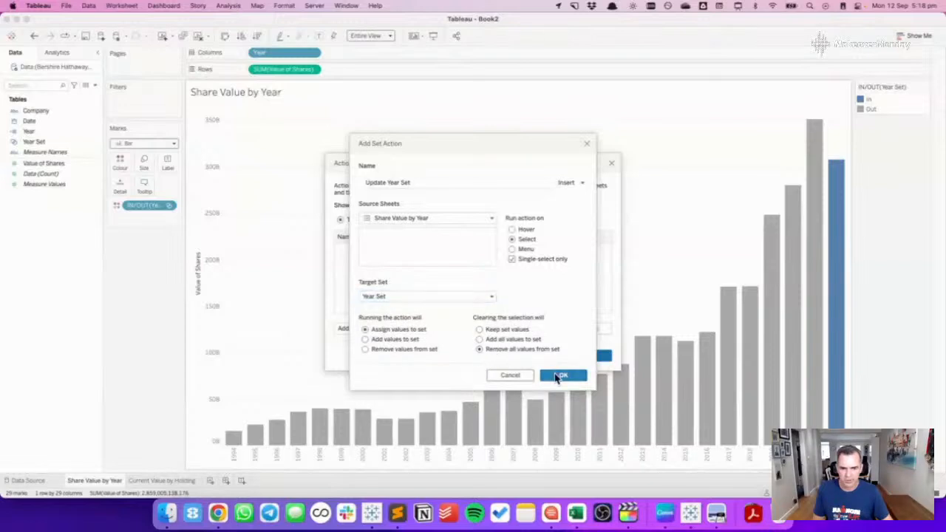
{"action": "left_click", "coordinate": [560, 376]}
{"action": "left_click", "coordinate": [589, 357]}
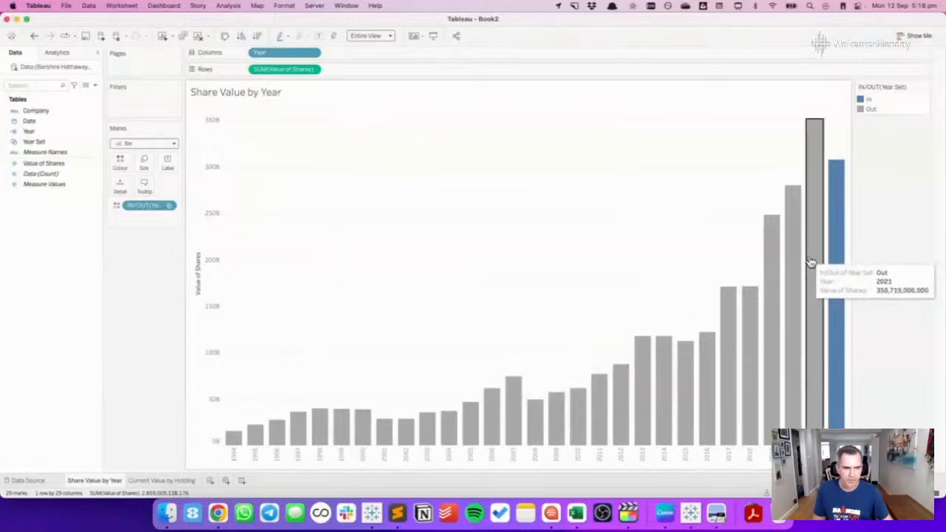
Test the set action by selecting the 2021 bar, clearing the selection and selecting the 1994 bar.
{"action": "left_click", "coordinate": [814, 263]}
{"action": "left_click", "coordinate": [652, 210]}
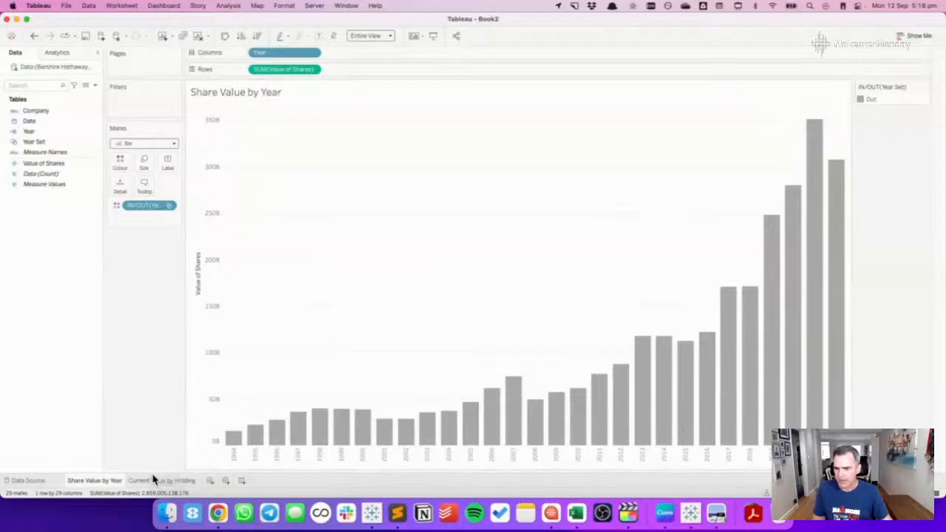
{"action": "left_click", "coordinate": [233, 438]}
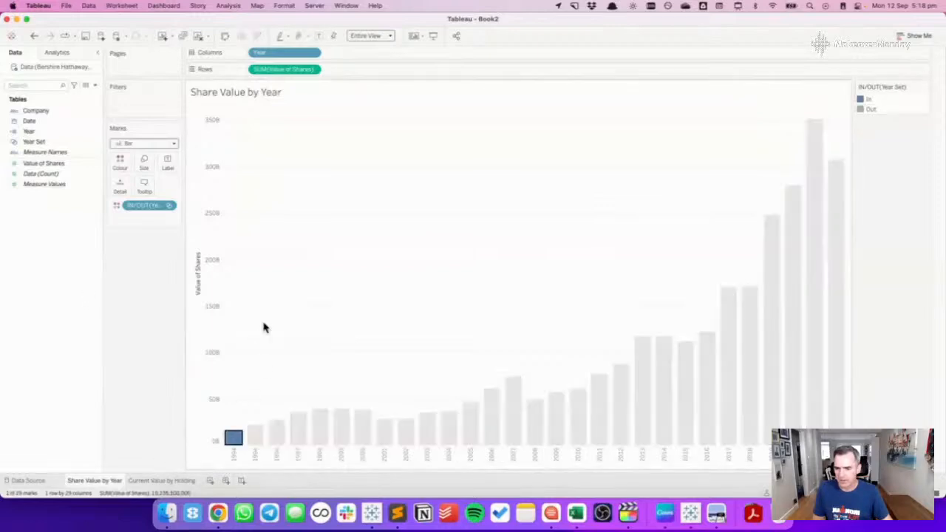
Filter Current Value by Holding by Year Set instead of the year of Date, and select the 2022 bar in Share Value by Year.
{"action": "left_click", "coordinate": [150, 481]}
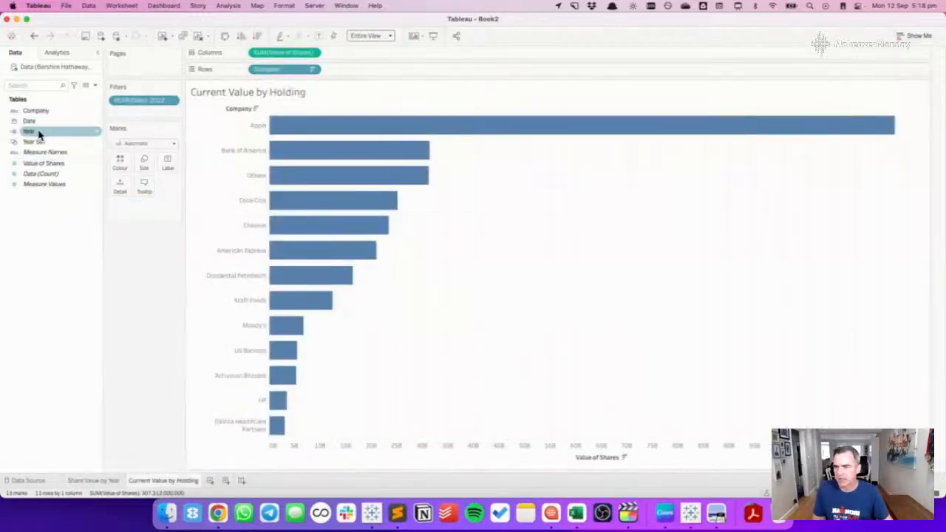
{"action": "left_click_drag", "start_coordinate": [35, 140], "coordinate": [135, 104]}
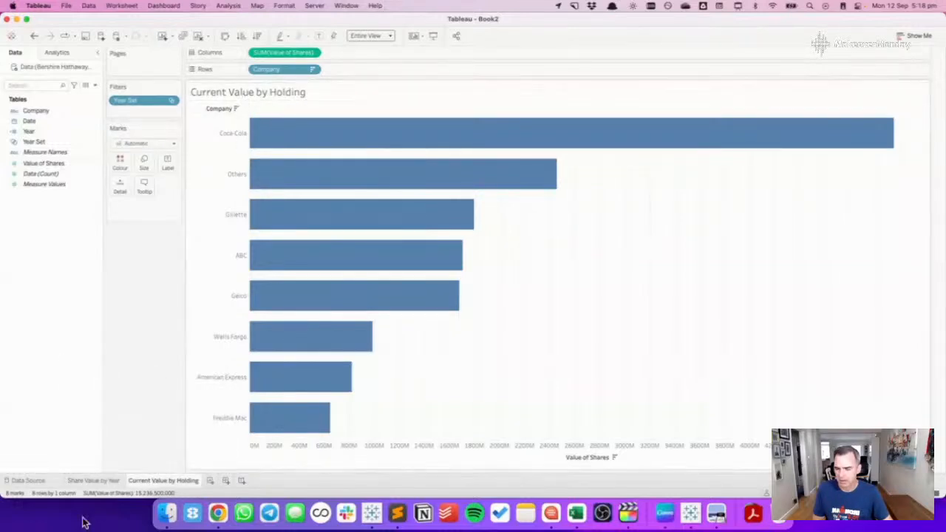
{"action": "left_click", "coordinate": [94, 482]}
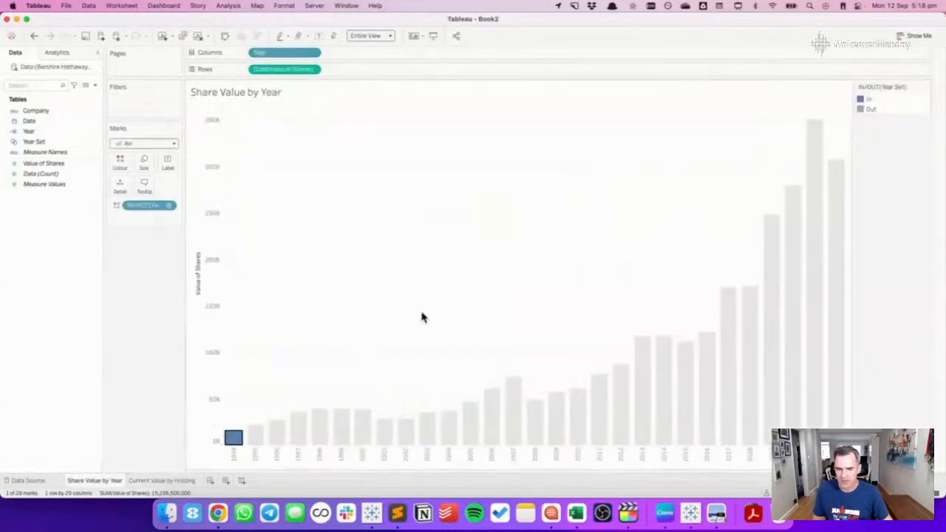
{"action": "left_click", "coordinate": [837, 363]}
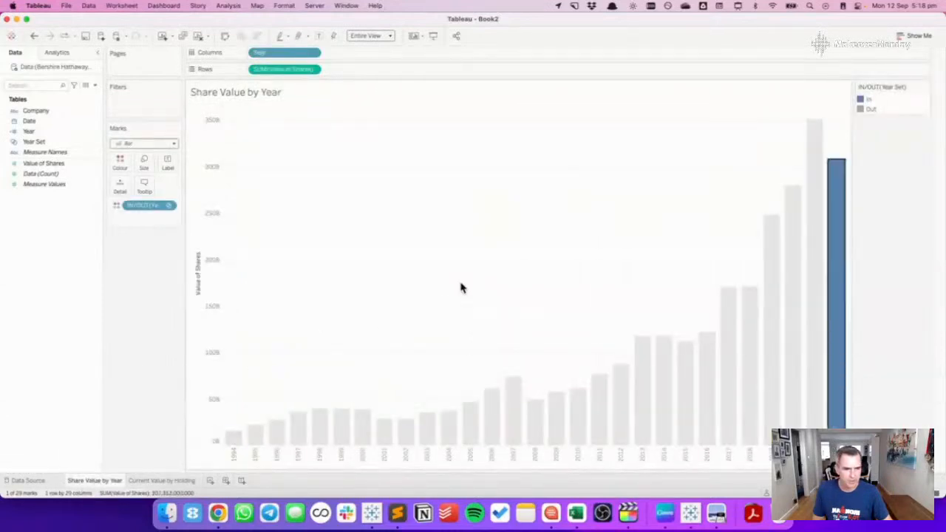
Hide the Company field label above the rows of the Current Value by Holding chart.
{"action": "left_click", "coordinate": [161, 481]}
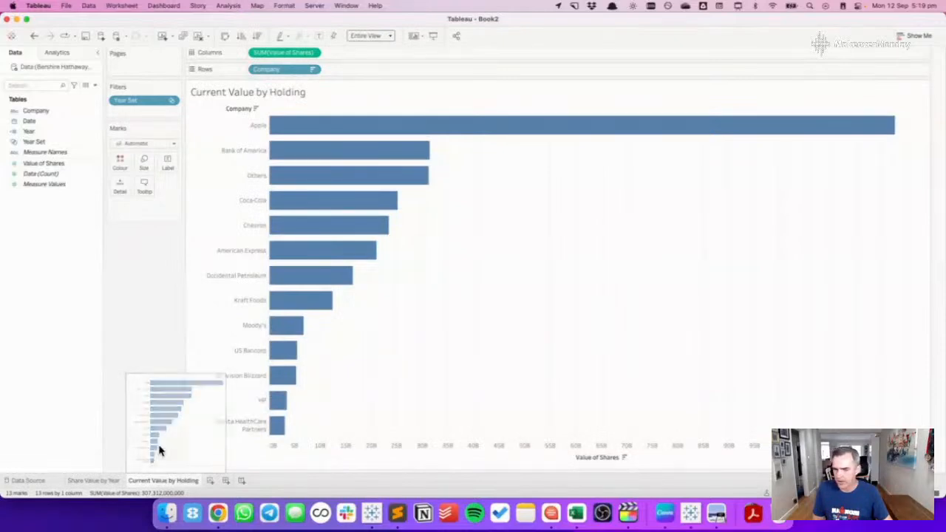
{"action": "right_click", "coordinate": [238, 108]}
{"action": "left_click", "coordinate": [258, 195]}
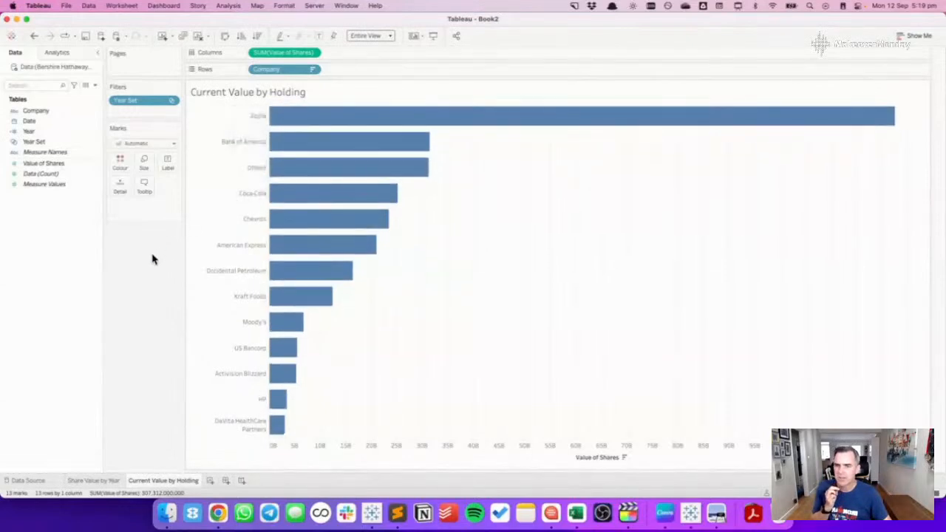
Create a dashboard with Share Value by Year above Current Value by Holding, giving the lower chart more of the height.
{"action": "left_click", "coordinate": [226, 481]}
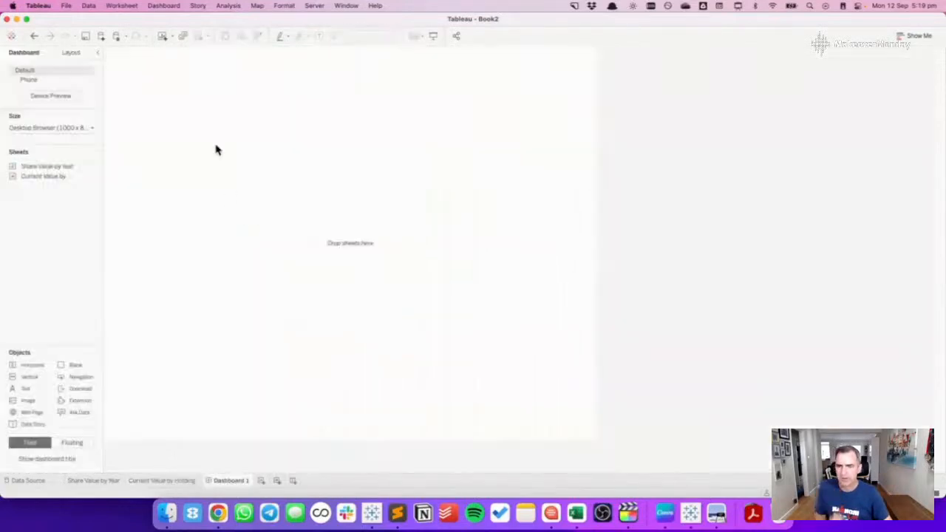
{"action": "left_click_drag", "start_coordinate": [47, 172], "coordinate": [175, 146]}
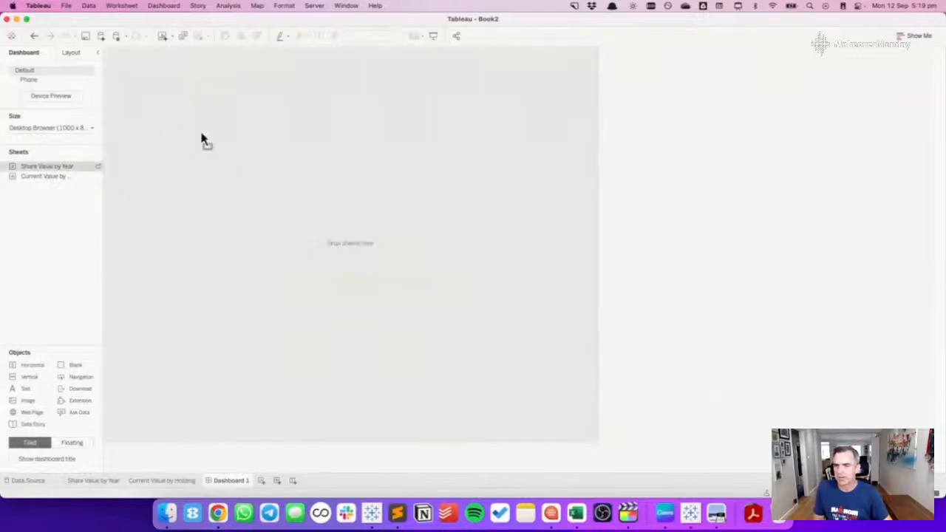
{"action": "mouse_move", "coordinate": [64, 174]}
{"action": "left_mouse_down"}
{"action": "mouse_move", "coordinate": [96, 217]}
{"action": "mouse_move", "coordinate": [249, 340]}
{"action": "left_mouse_up"}
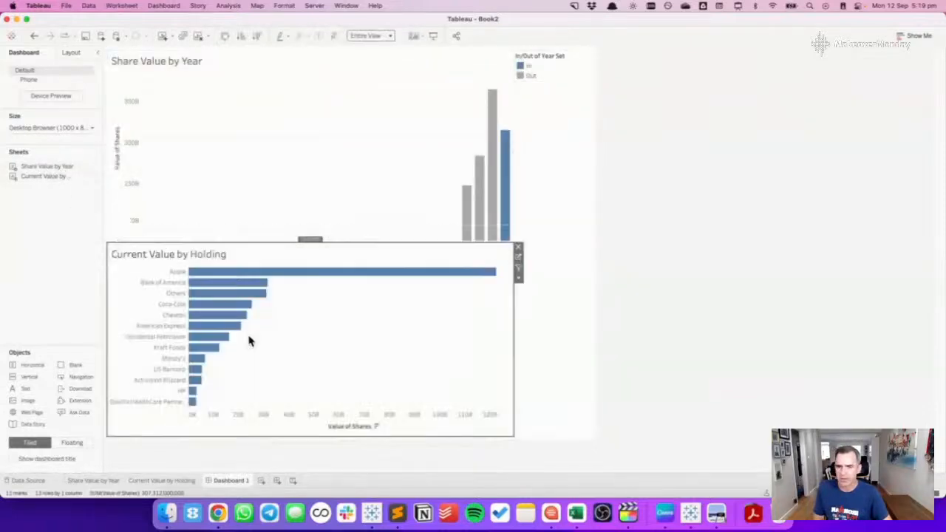
{"action": "left_click_drag", "start_coordinate": [259, 243], "coordinate": [260, 186]}
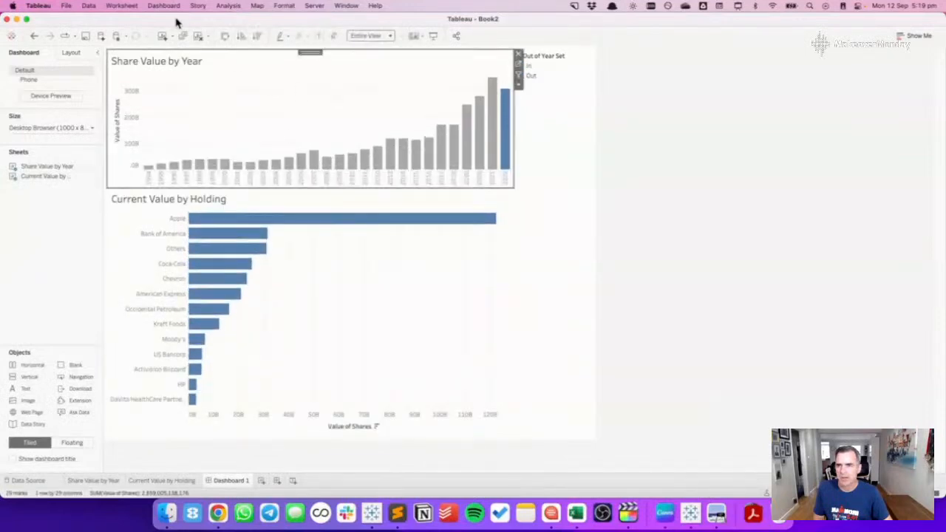
Edit the Update Year Set action to use Dashboard 1 as its source, with only the Share Value by Year sheet included.
{"action": "left_click", "coordinate": [121, 6]}
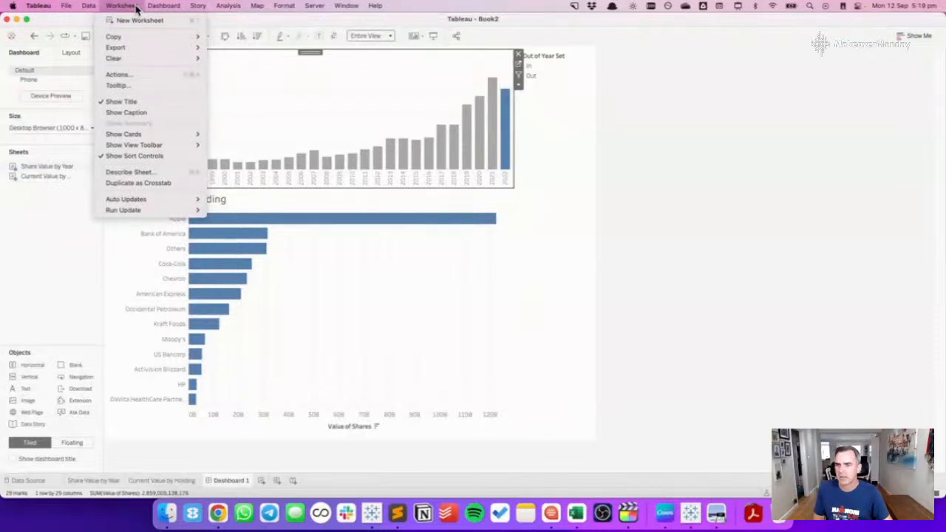
{"action": "mouse_move", "coordinate": [158, 7]}
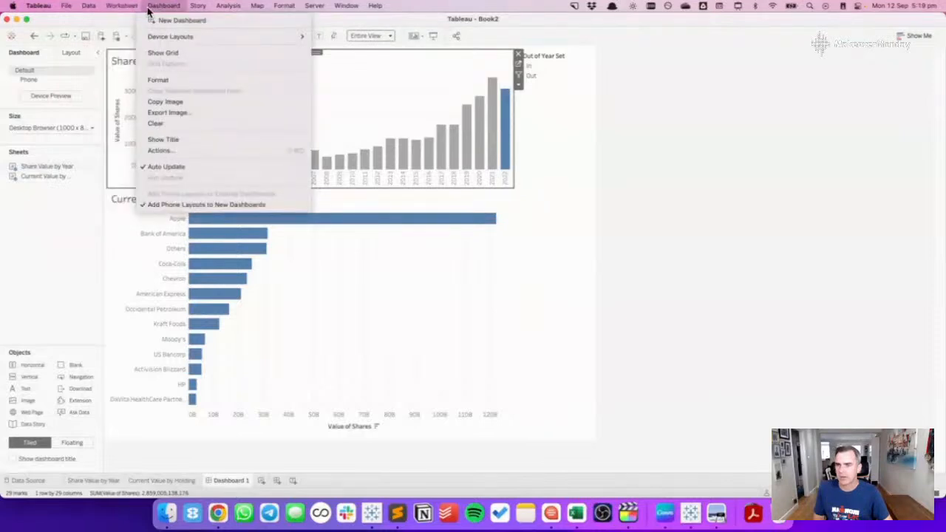
{"action": "left_click", "coordinate": [127, 76]}
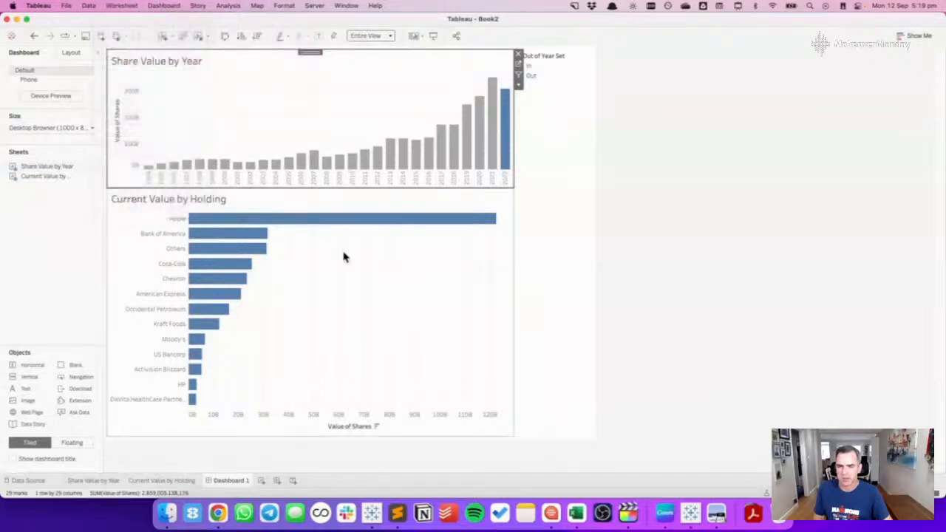
{"action": "left_click", "coordinate": [360, 249]}
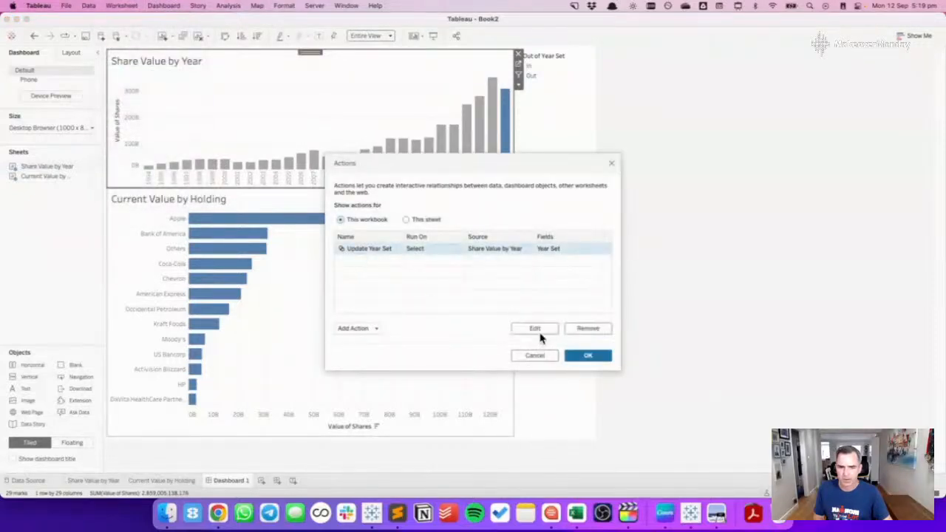
{"action": "left_click", "coordinate": [537, 330]}
{"action": "left_click", "coordinate": [383, 220]}
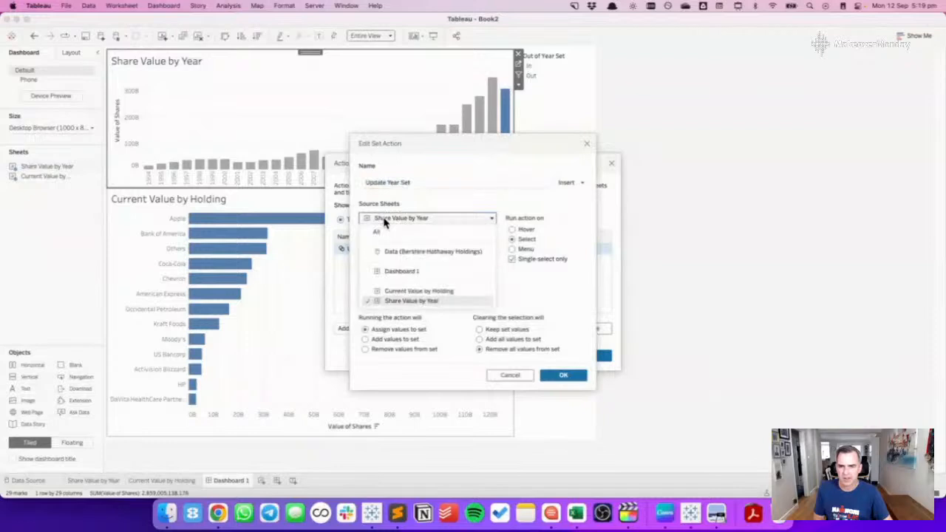
{"action": "left_click", "coordinate": [403, 272]}
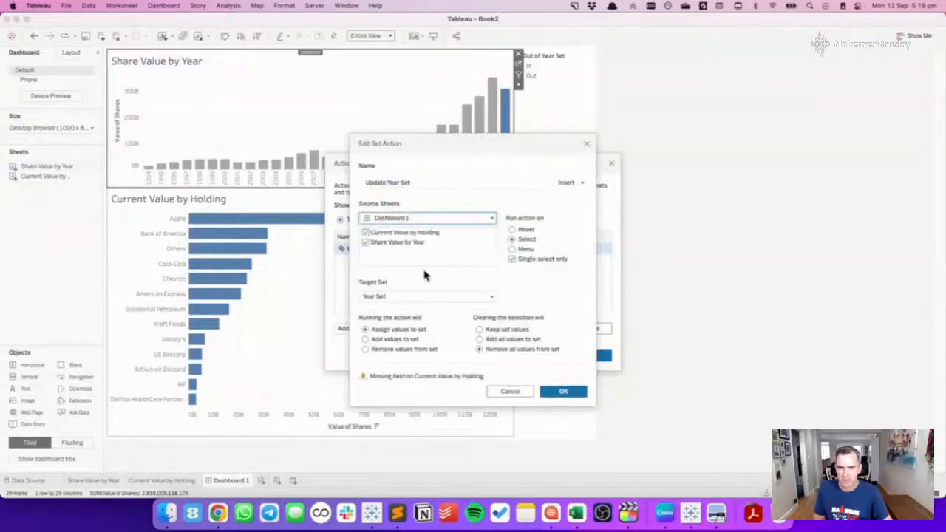
{"action": "left_click", "coordinate": [365, 233]}
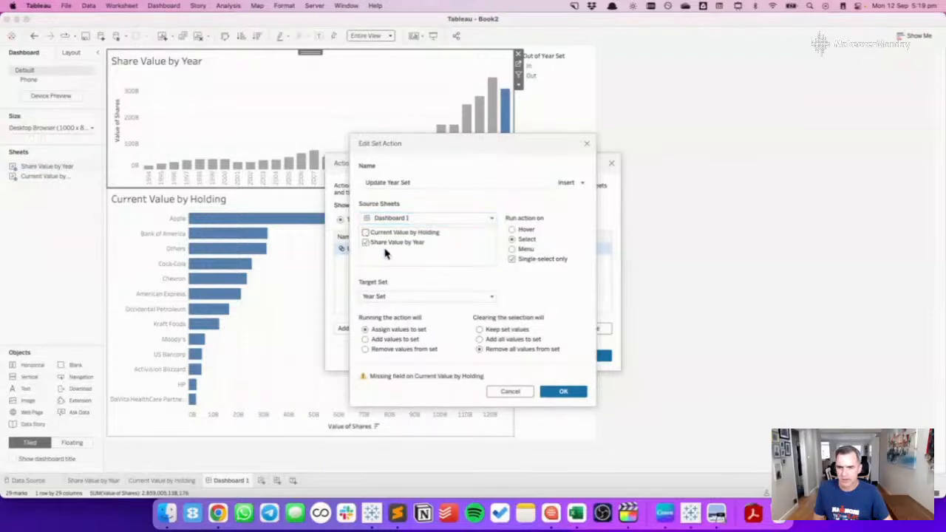
{"action": "left_click", "coordinate": [566, 376]}
{"action": "left_click", "coordinate": [587, 359]}
Test the dashboard action by selecting individual year bars in Share Value by Year and checking the holdings chart's response.
{"action": "left_click", "coordinate": [387, 143]}
{"action": "left_click", "coordinate": [363, 153]}
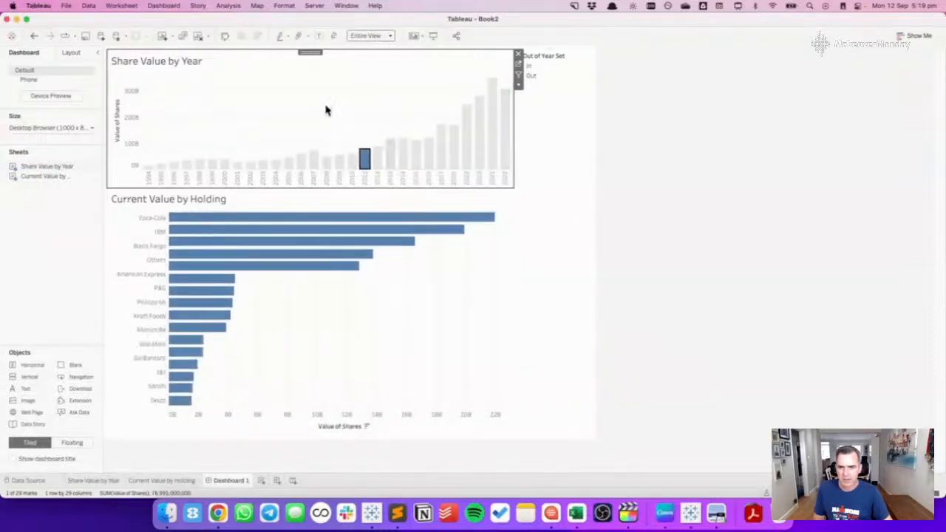
Check how Current Value by Holding responds when the 2007 and 2022 bars are selected and when the selection is cleared.
{"action": "left_click", "coordinate": [314, 155]}
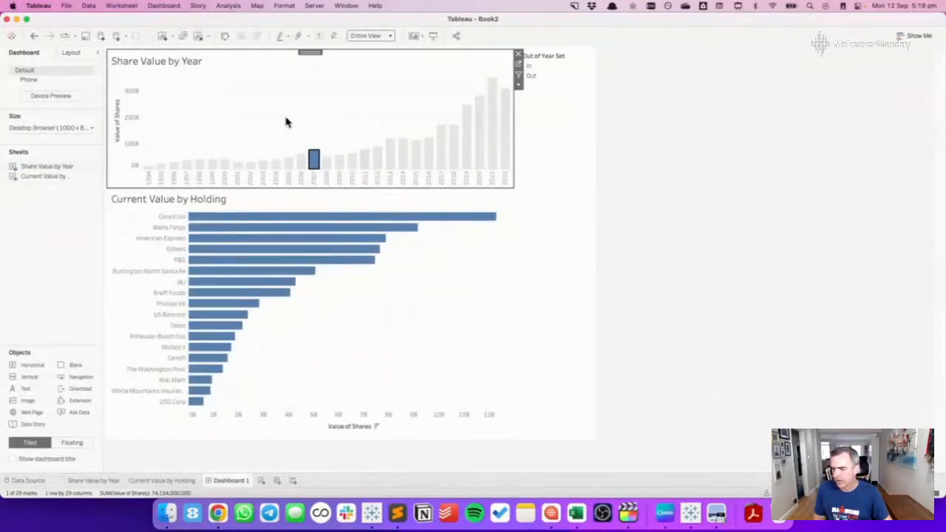
{"action": "left_click", "coordinate": [288, 123]}
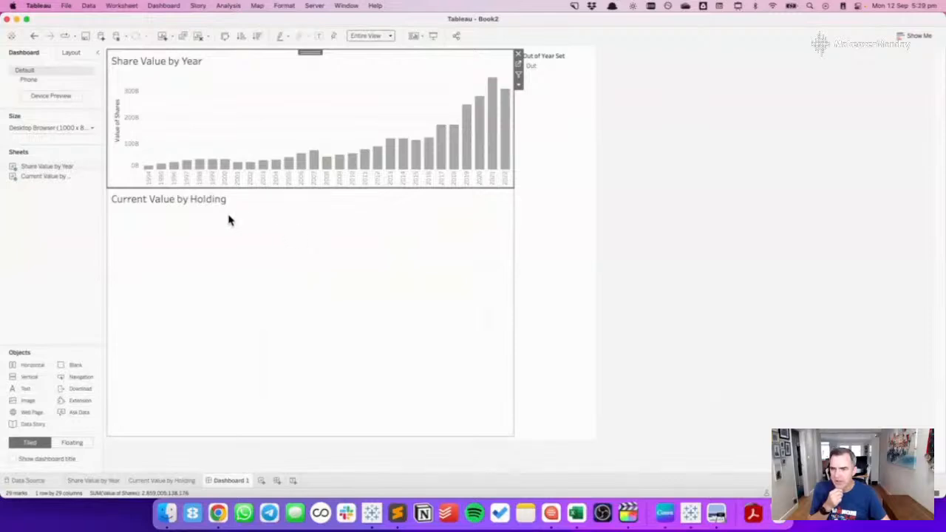
{"action": "left_click", "coordinate": [505, 164]}
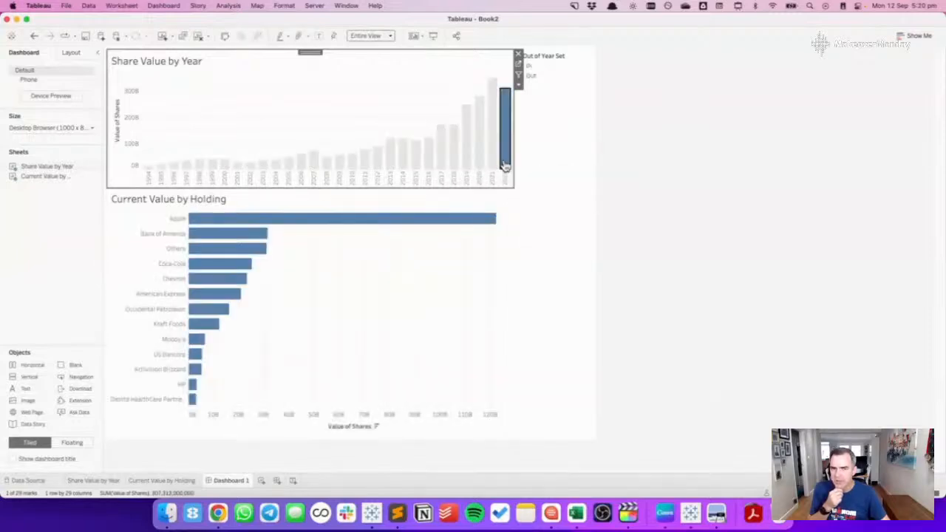
{"action": "left_click", "coordinate": [314, 116]}
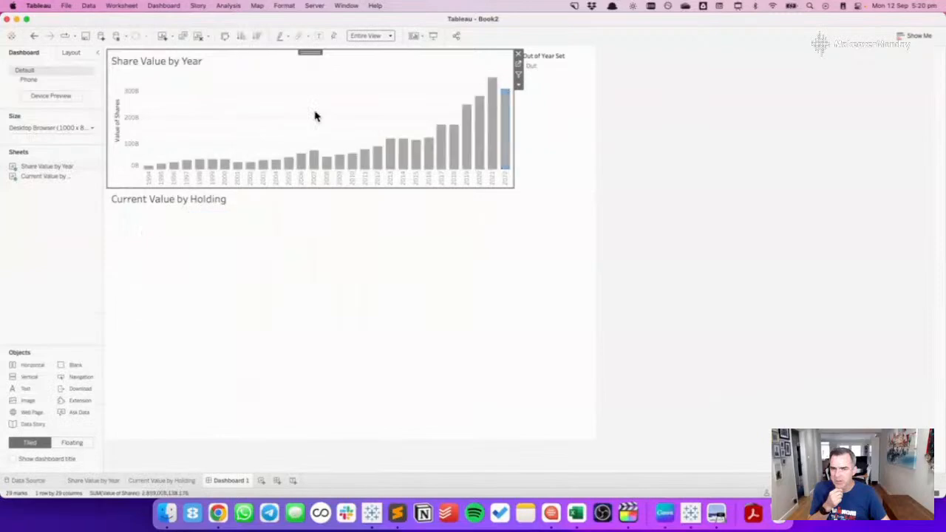
{"action": "left_click", "coordinate": [508, 131]}
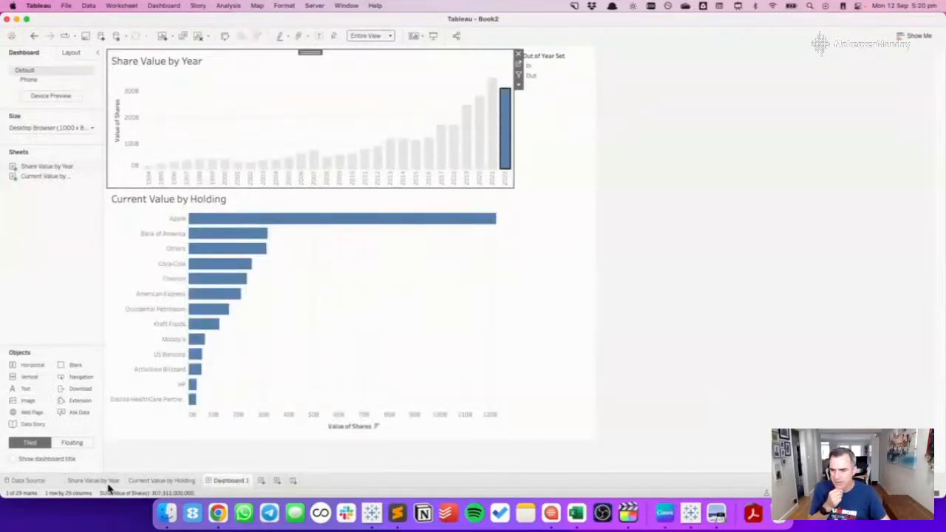
Inspect the Share Value by Year sheet and its data fields with no year bar selected.
{"action": "left_click", "coordinate": [93, 480]}
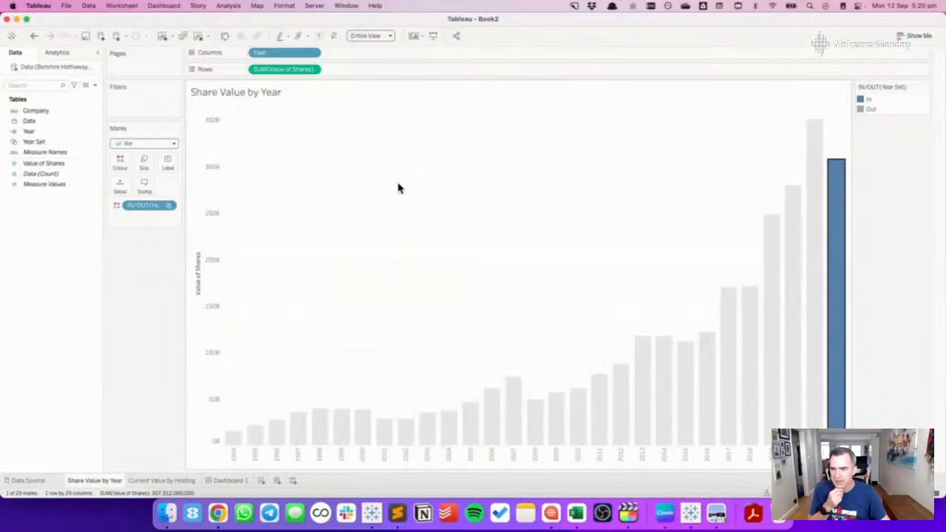
{"action": "left_click", "coordinate": [410, 202]}
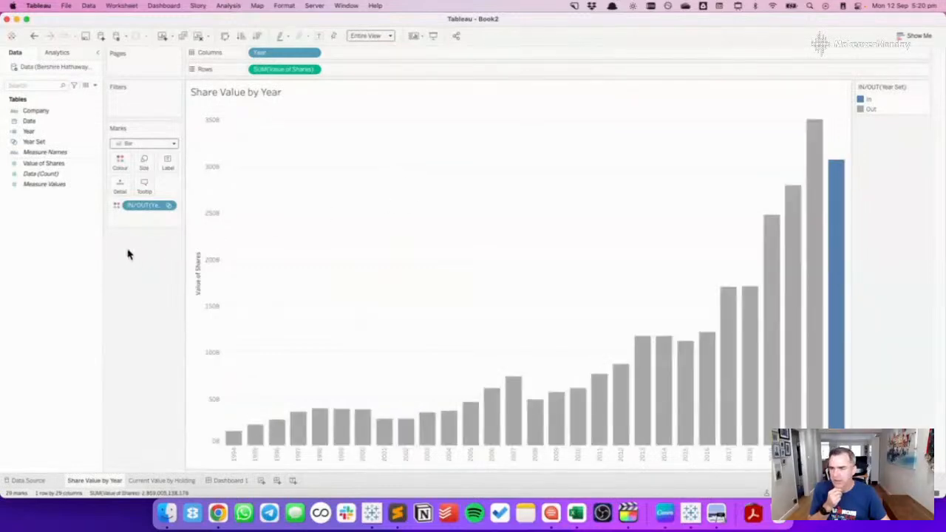
{"action": "left_click", "coordinate": [59, 164]}
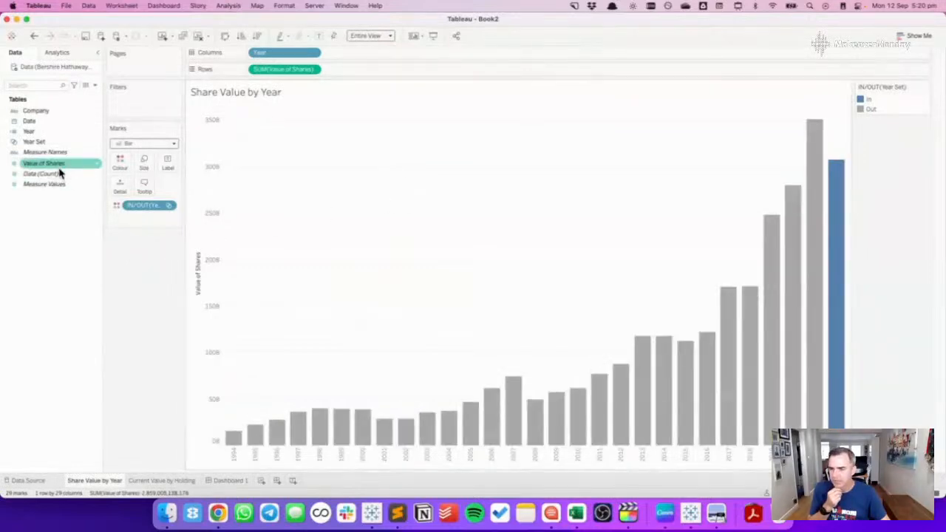
{"action": "left_click", "coordinate": [61, 214]}
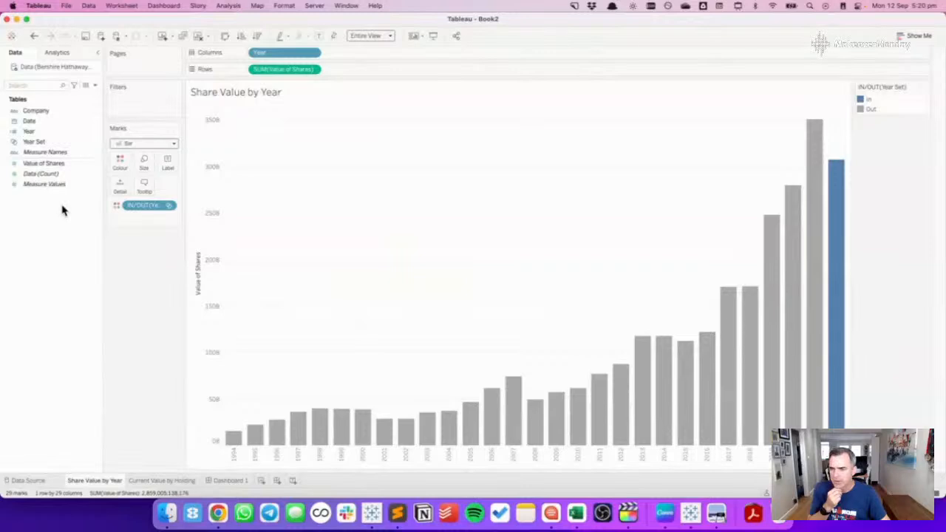
{"action": "left_click", "coordinate": [176, 482]}
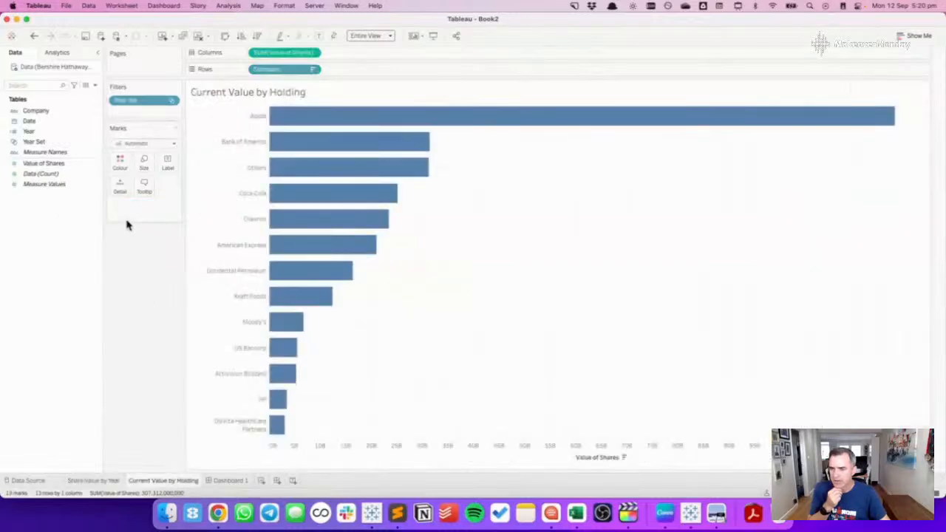
{"action": "right_click", "coordinate": [44, 226]}
{"action": "left_click", "coordinate": [68, 229]}
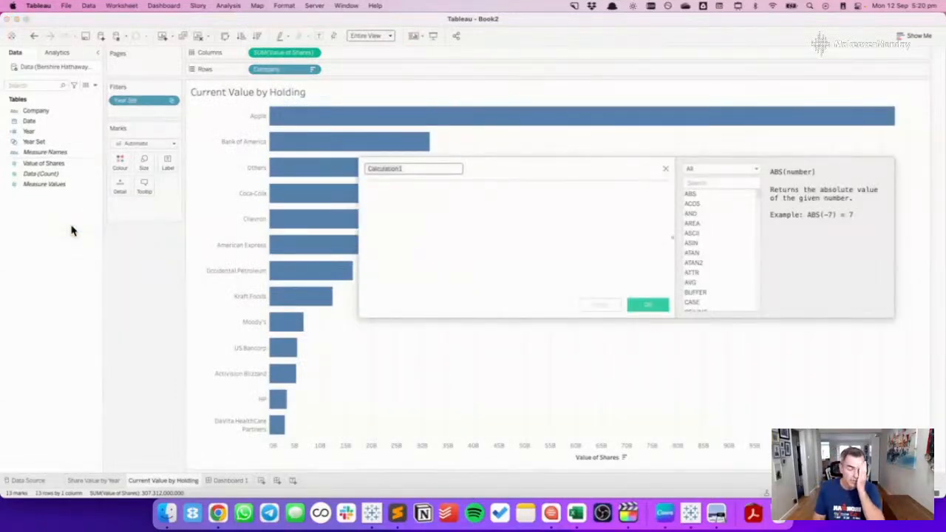
{"action": "type", "text": "Ri"}
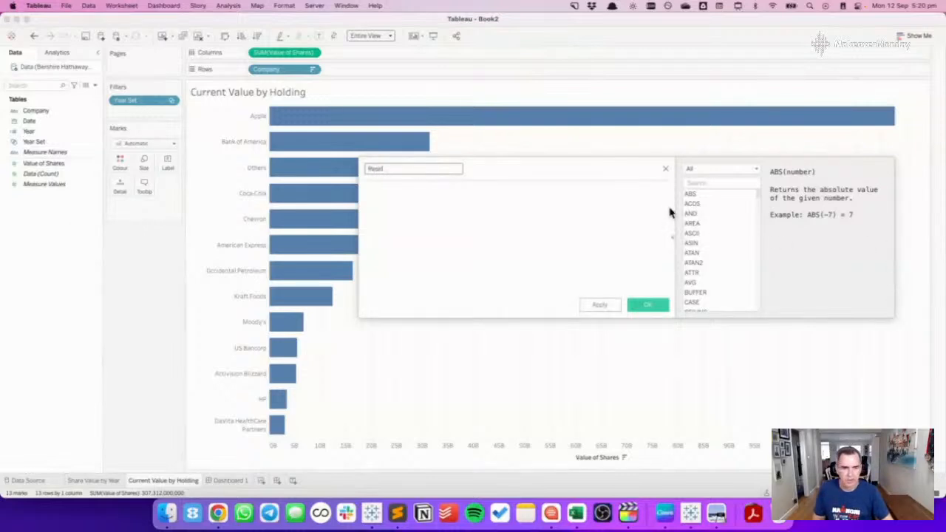
{"action": "left_click", "coordinate": [665, 168]}
Review the source, target set and selection-clearing settings of the Update Year Set action on Dashboard 1.
{"action": "left_click", "coordinate": [95, 481]}
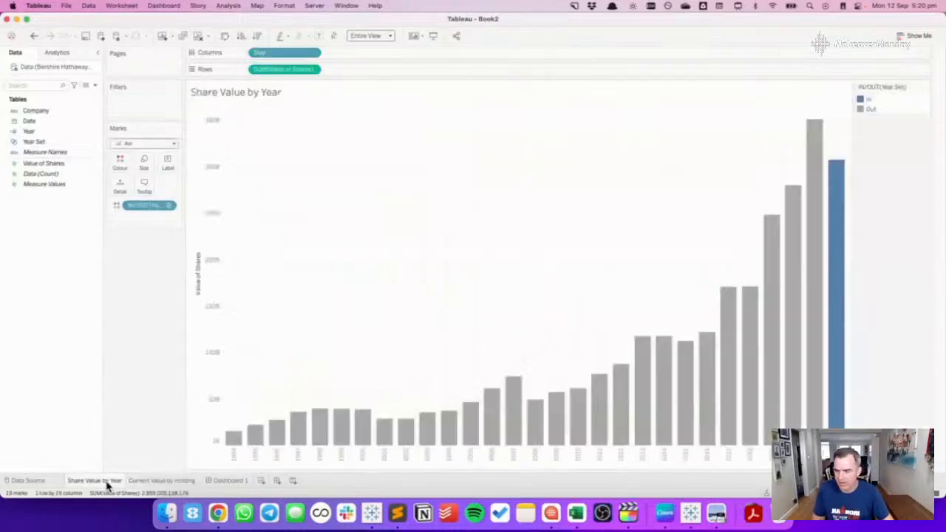
{"action": "left_click", "coordinate": [229, 481]}
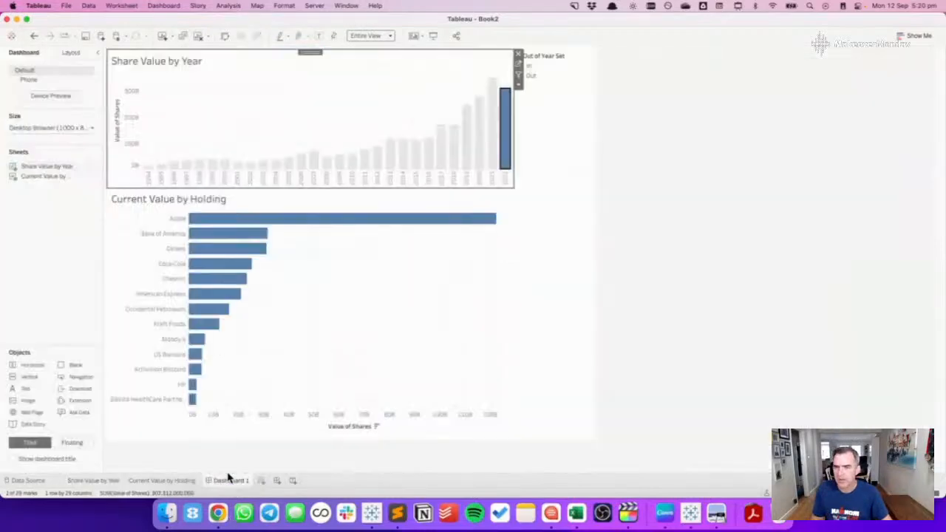
{"action": "left_click", "coordinate": [123, 6]}
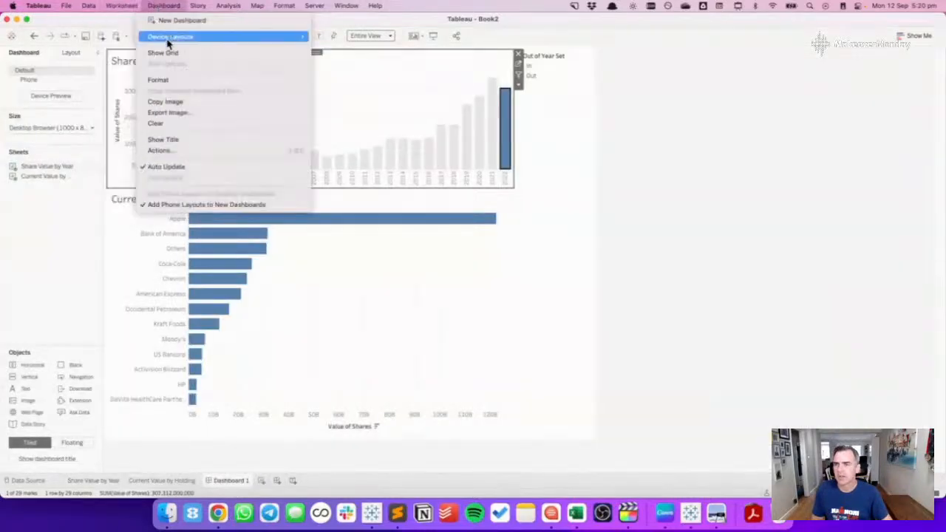
{"action": "left_click", "coordinate": [164, 151]}
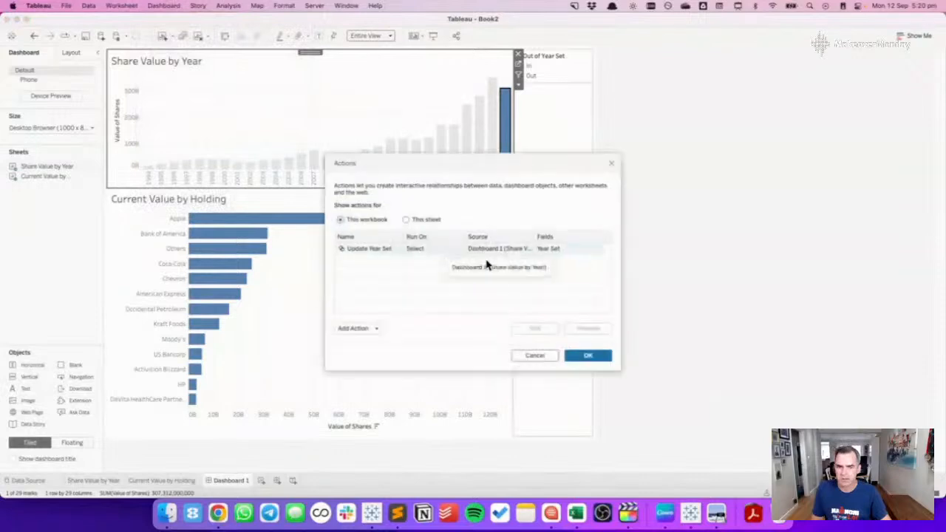
{"action": "left_click", "coordinate": [402, 251]}
{"action": "left_click", "coordinate": [535, 327]}
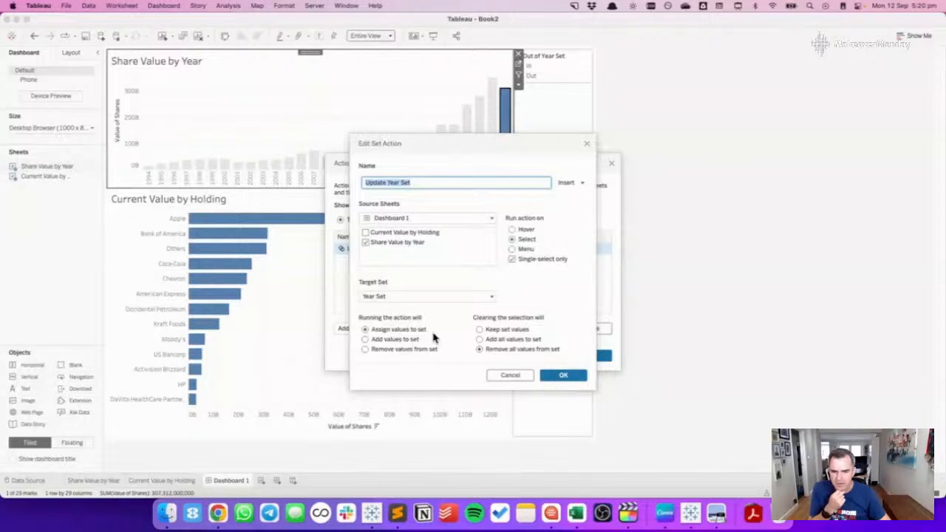
{"action": "left_click", "coordinate": [559, 376]}
{"action": "left_click", "coordinate": [587, 356]}
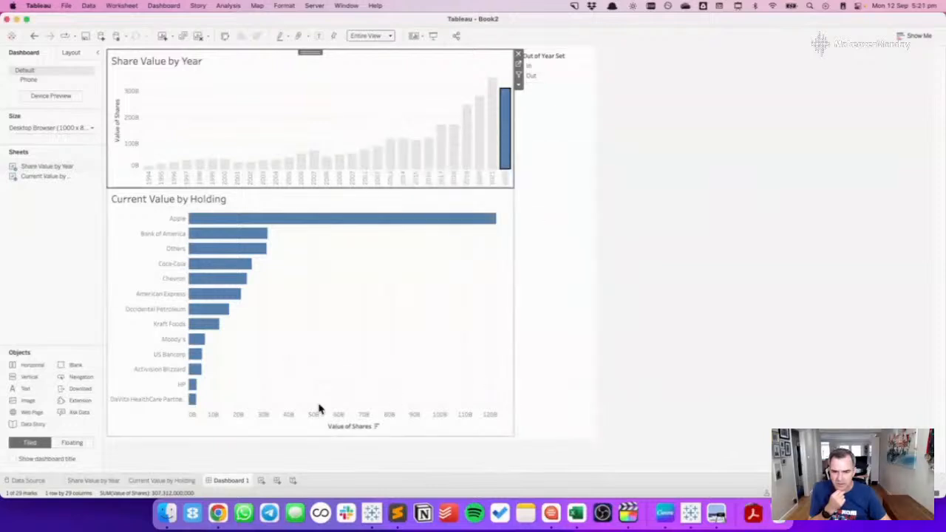
{"action": "left_click", "coordinate": [161, 480]}
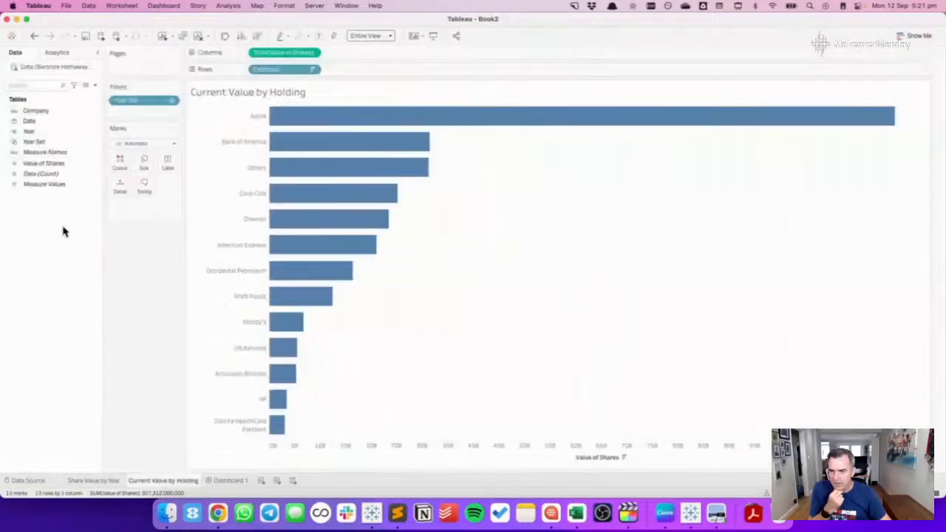
{"action": "right_click", "coordinate": [52, 214]}
{"action": "left_click", "coordinate": [82, 219]}
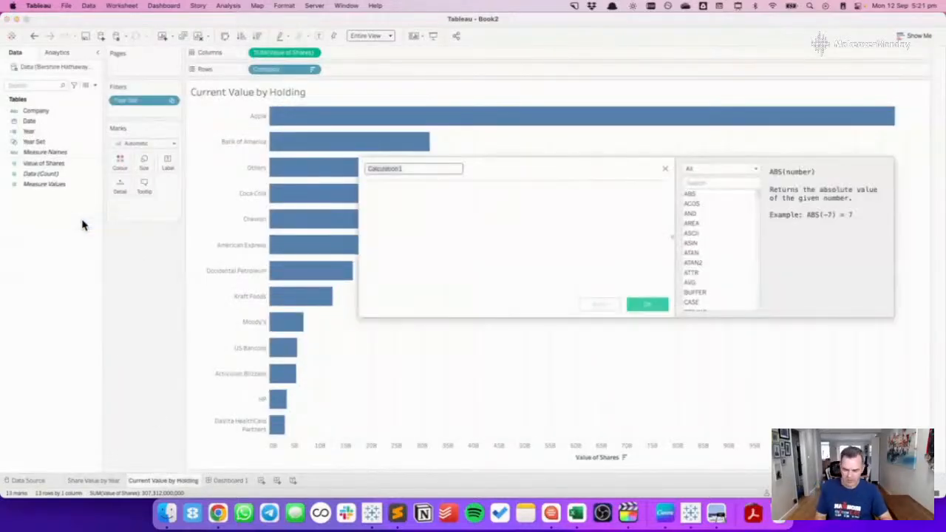
{"action": "type", "text": "Set or 2022"}
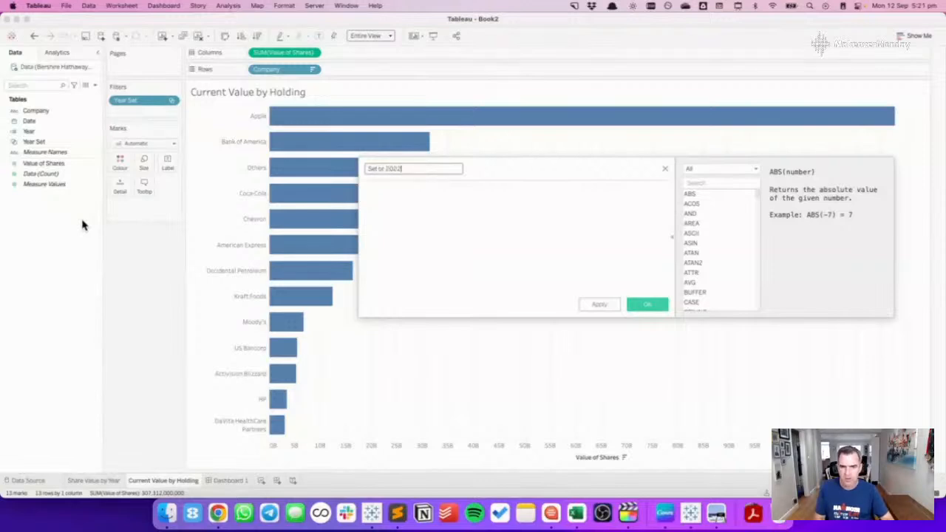
{"action": "left_click", "coordinate": [492, 245]}
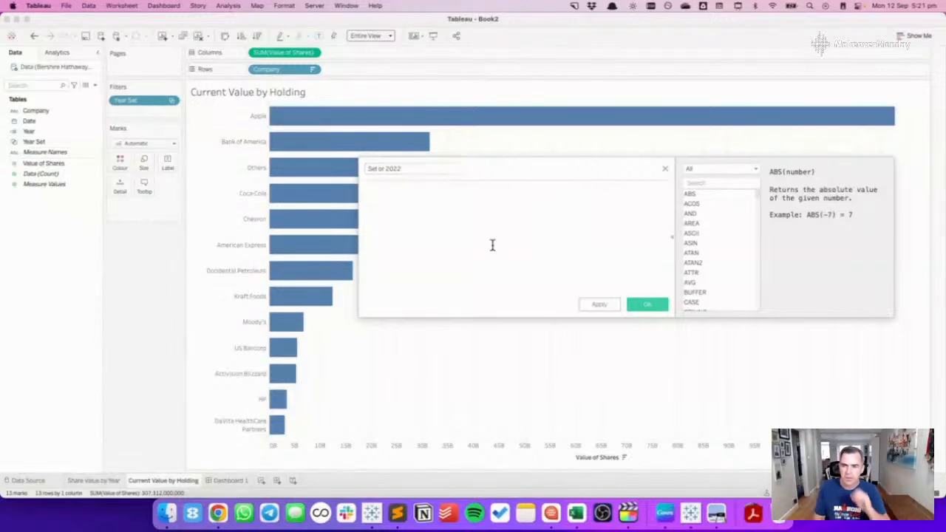
{"action": "type", "text": "IF "}
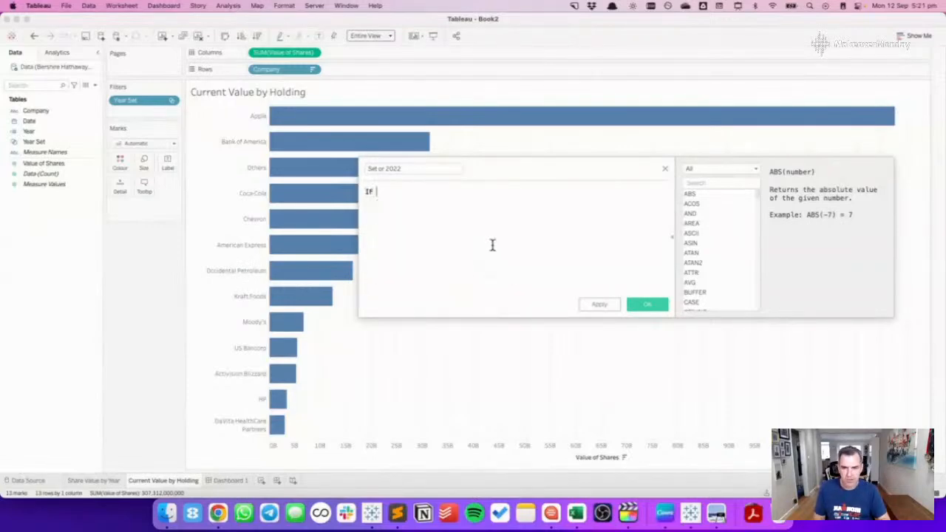
{"action": "type", "text": "year"}
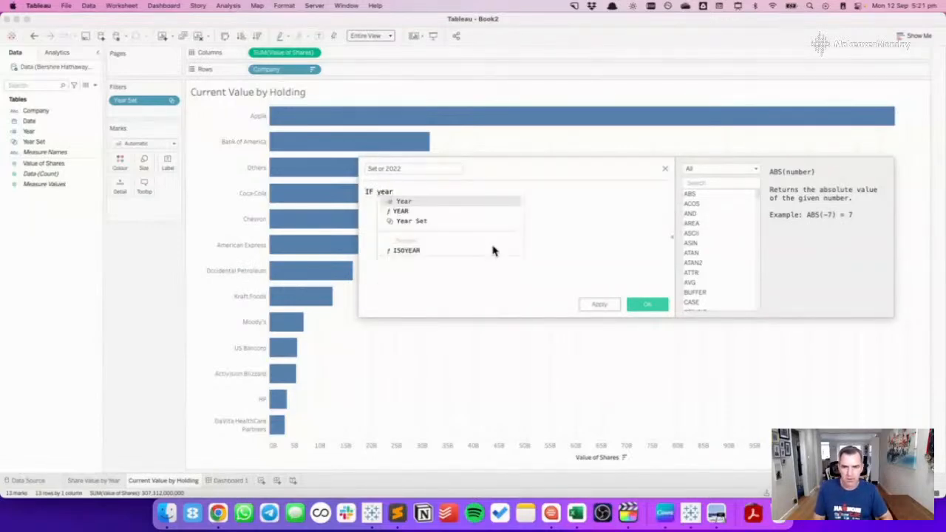
{"action": "key", "text": "Down"}
{"action": "key", "text": "Down"}
{"action": "key", "text": "Return"}
{"action": "type", "text": "THEN year"}
{"action": "key", "text": "Return"}
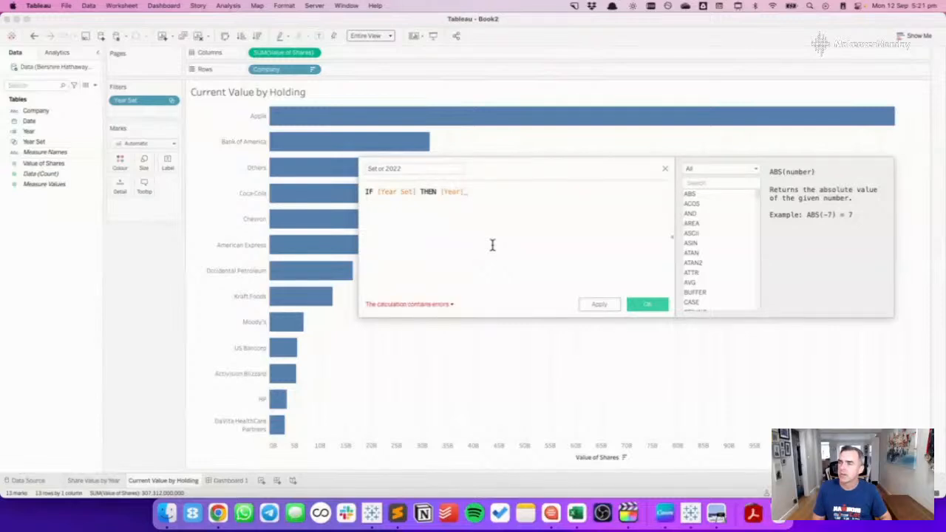
{"action": "key", "text": "super+a"}
{"action": "key", "text": "BackSpace"}
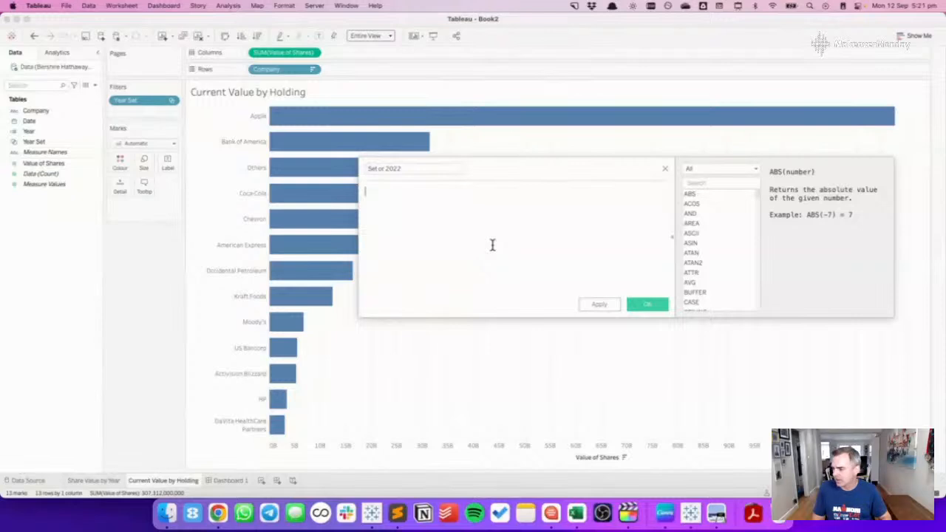
{"action": "left_click", "coordinate": [665, 169]}
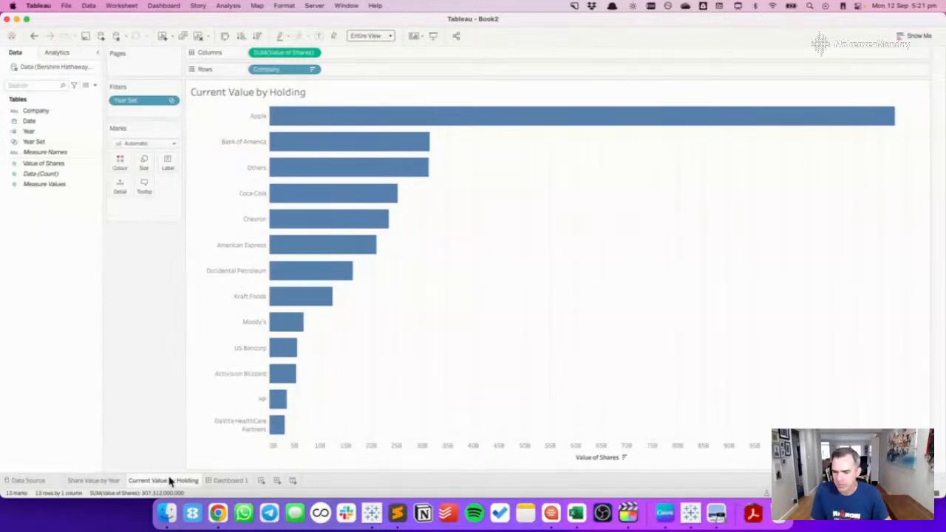
Delete the Year Set field from the data source, accepting its removal from all affected sheets.
{"action": "left_click", "coordinate": [41, 143]}
{"action": "right_click", "coordinate": [41, 145]}
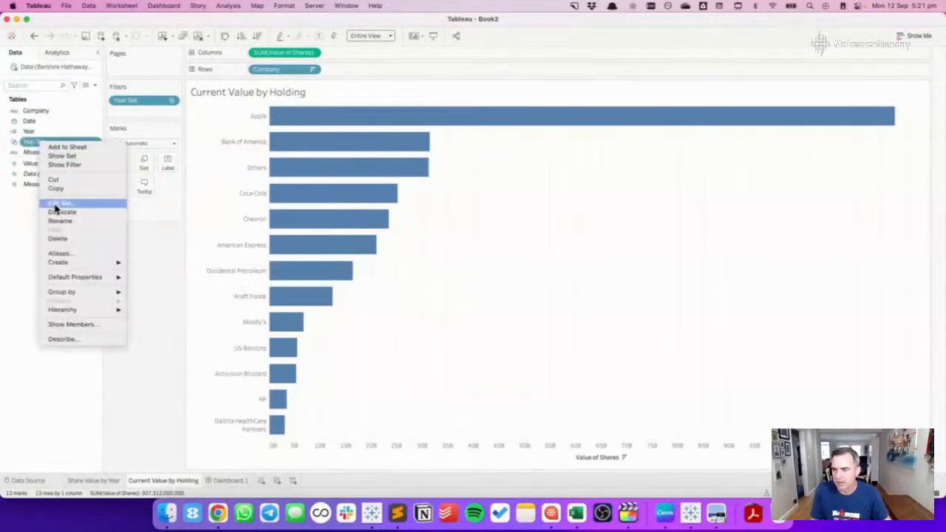
{"action": "left_click", "coordinate": [58, 242]}
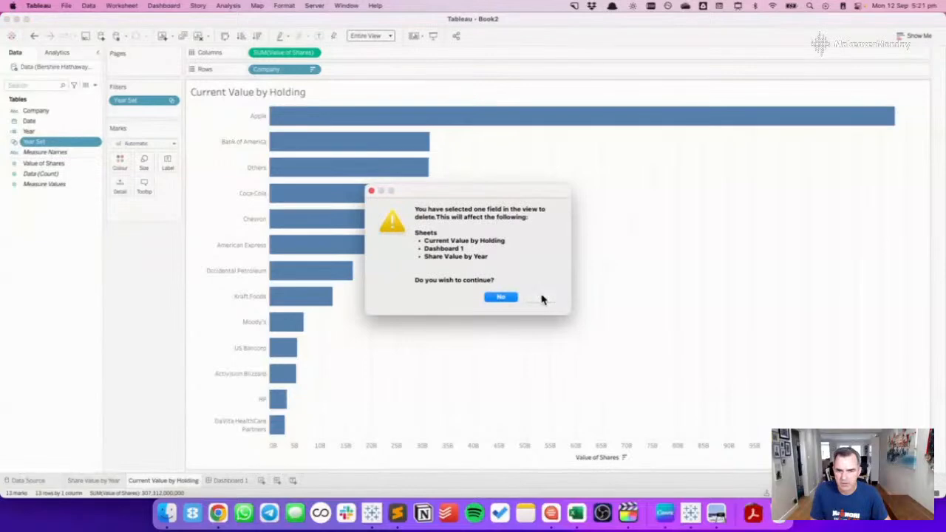
{"action": "left_click", "coordinate": [542, 296]}
{"action": "left_click", "coordinate": [473, 282]}
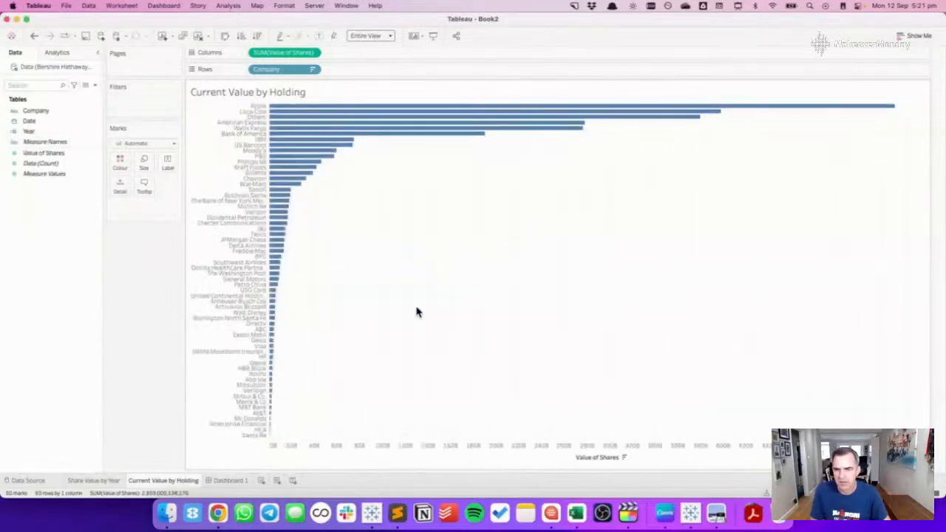
Create an integer parameter called Year Parameter with a current value of 2022 and all values allowed.
{"action": "right_click", "coordinate": [43, 247]}
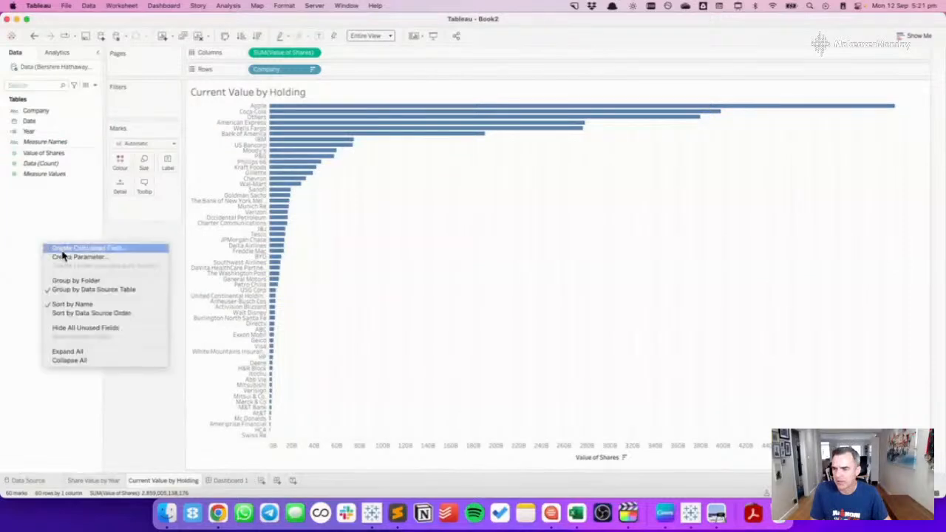
{"action": "left_click", "coordinate": [64, 258]}
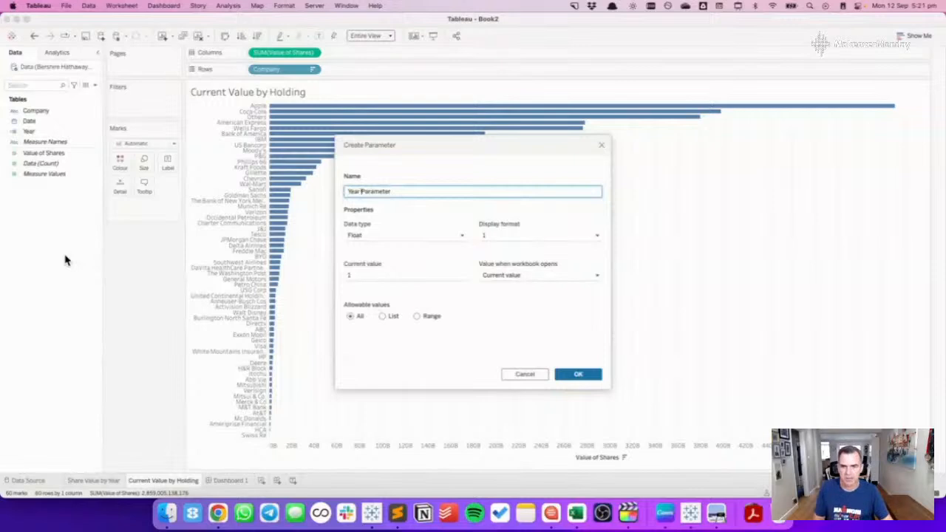
{"action": "left_click", "coordinate": [389, 239]}
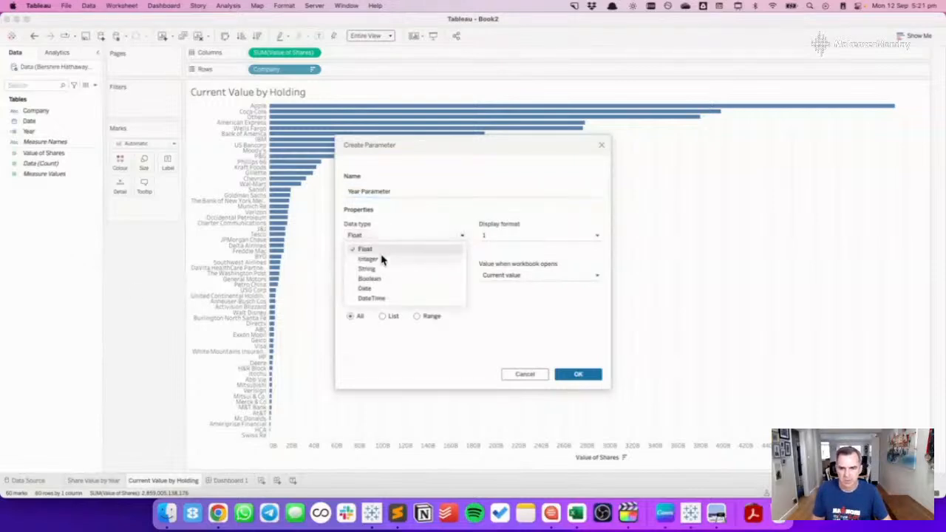
{"action": "left_click", "coordinate": [382, 259]}
{"action": "left_click", "coordinate": [529, 236]}
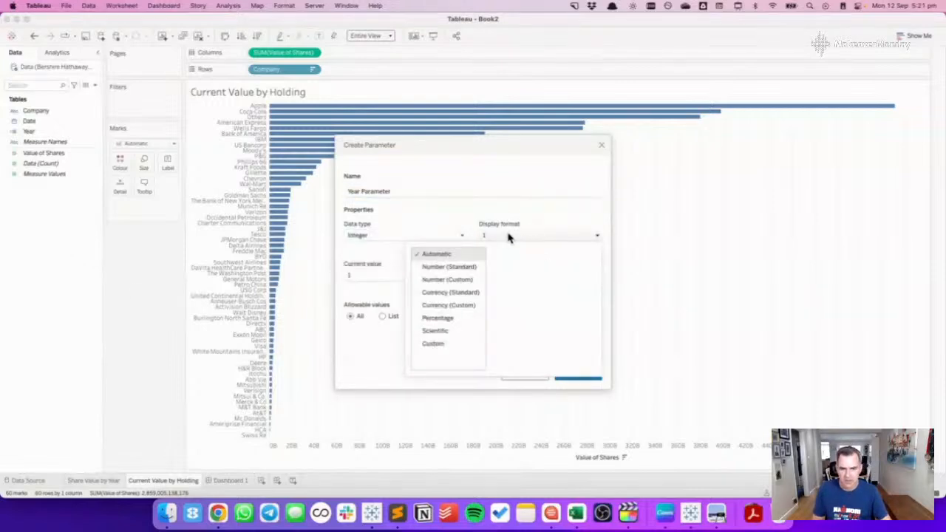
{"action": "left_click", "coordinate": [510, 236]}
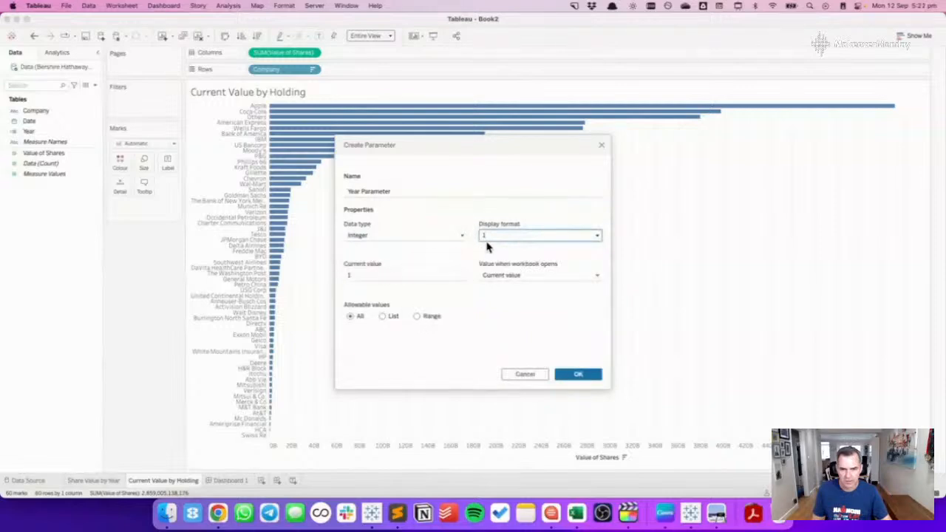
{"action": "left_click", "coordinate": [374, 274]}
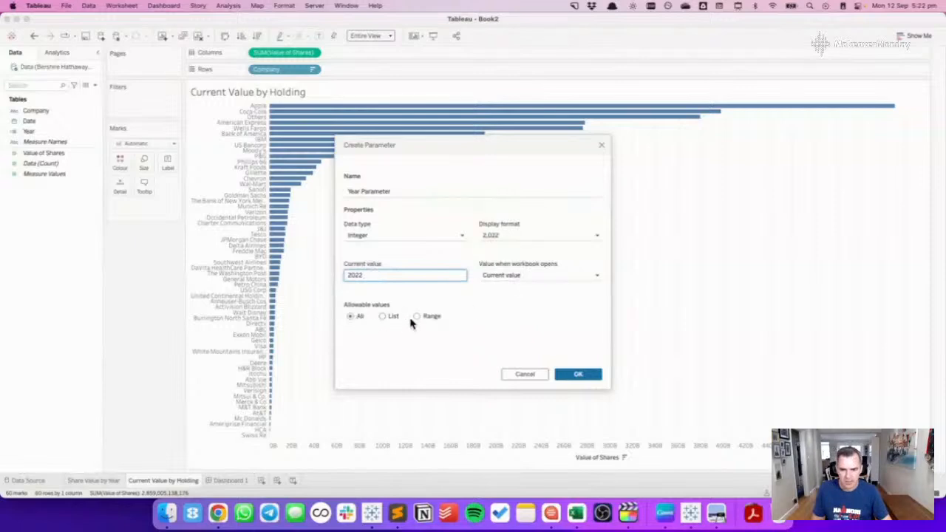
{"action": "left_click", "coordinate": [577, 373]}
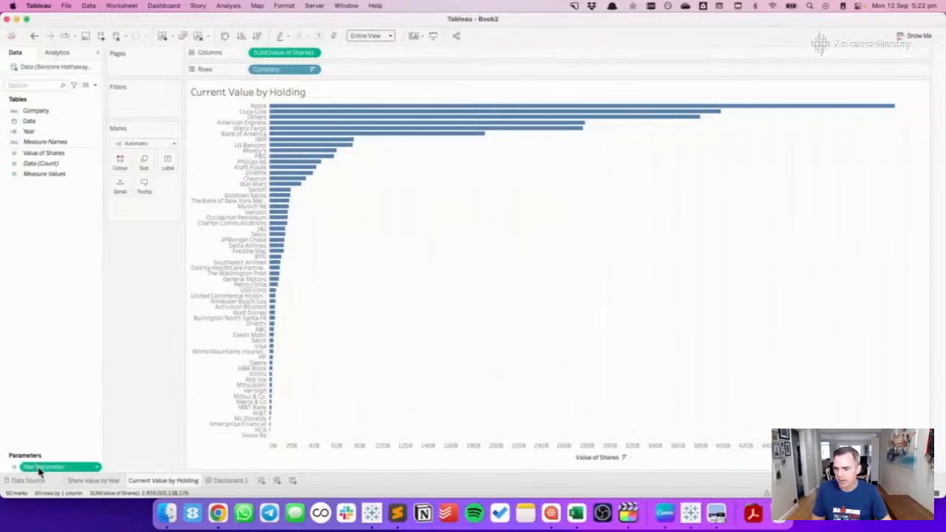
Show the Year Parameter control on both the Current Value by Holding and Share Value by Year sheets.
{"action": "right_click", "coordinate": [40, 469]}
{"action": "left_click", "coordinate": [113, 317]}
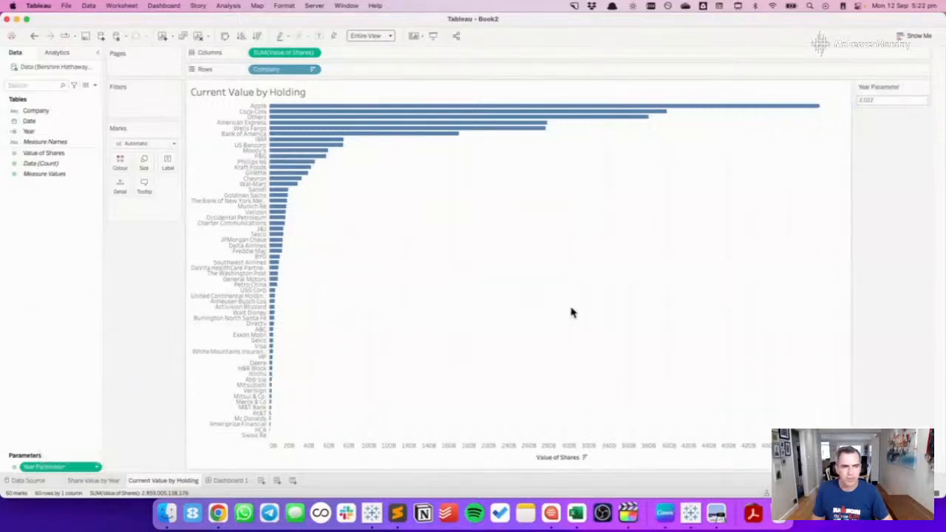
{"action": "left_click", "coordinate": [103, 481]}
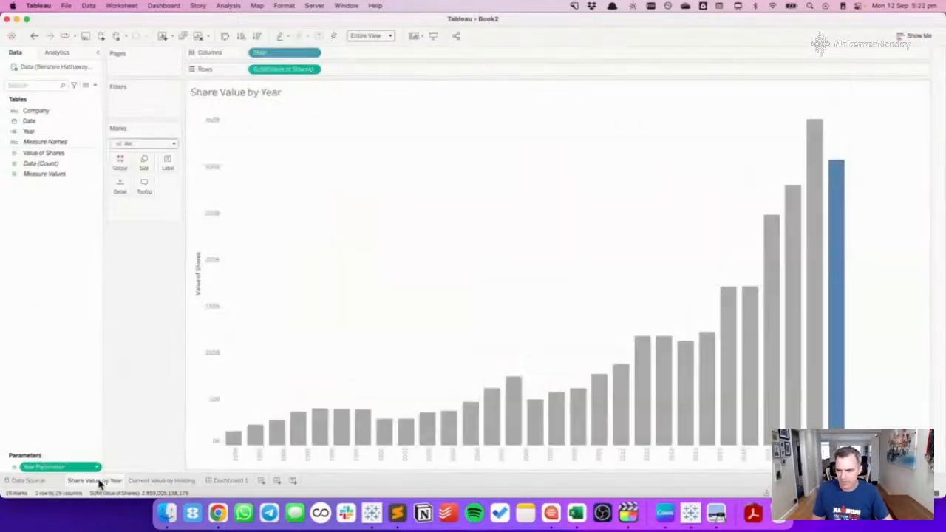
{"action": "right_click", "coordinate": [53, 469]}
{"action": "left_click", "coordinate": [96, 317]}
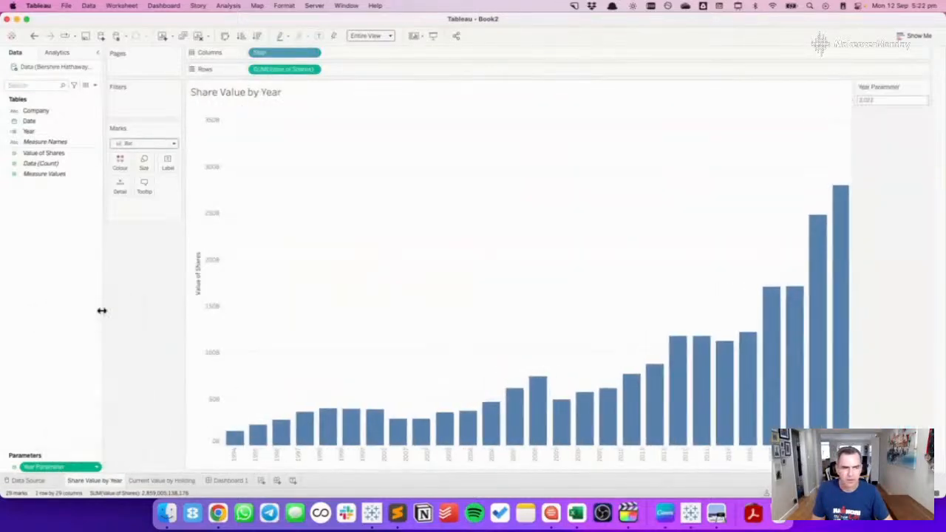
Remove the Update Year Set action from the workbook's actions.
{"action": "left_click", "coordinate": [124, 6]}
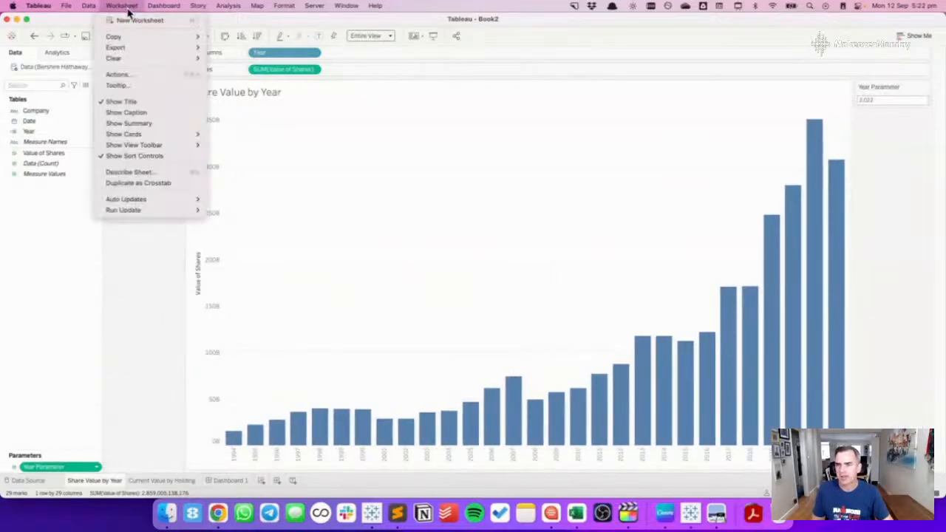
{"action": "left_click", "coordinate": [130, 80]}
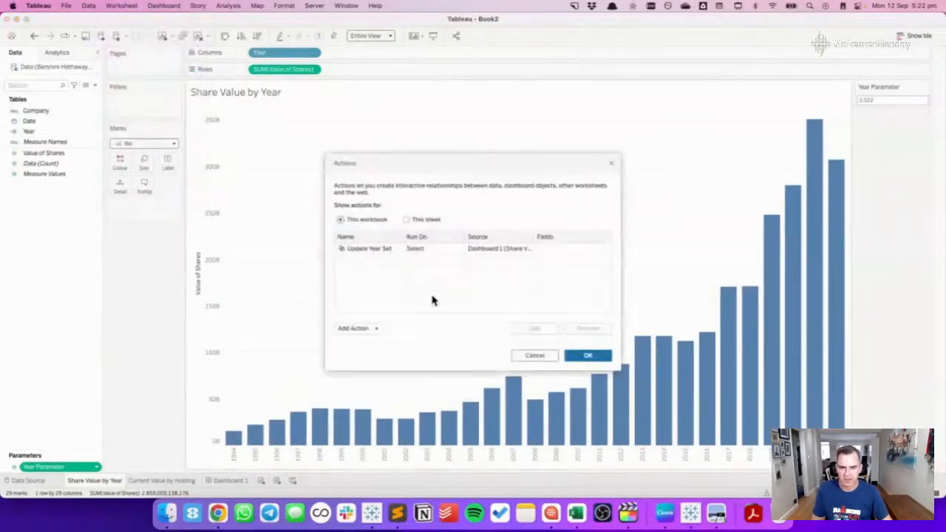
{"action": "left_click", "coordinate": [393, 251]}
{"action": "left_click", "coordinate": [597, 330]}
Add a Change Parameter action named Update Year Parameter on Share Value by Year, targeting Year Parameter with Year as the source field.
{"action": "left_click", "coordinate": [358, 328]}
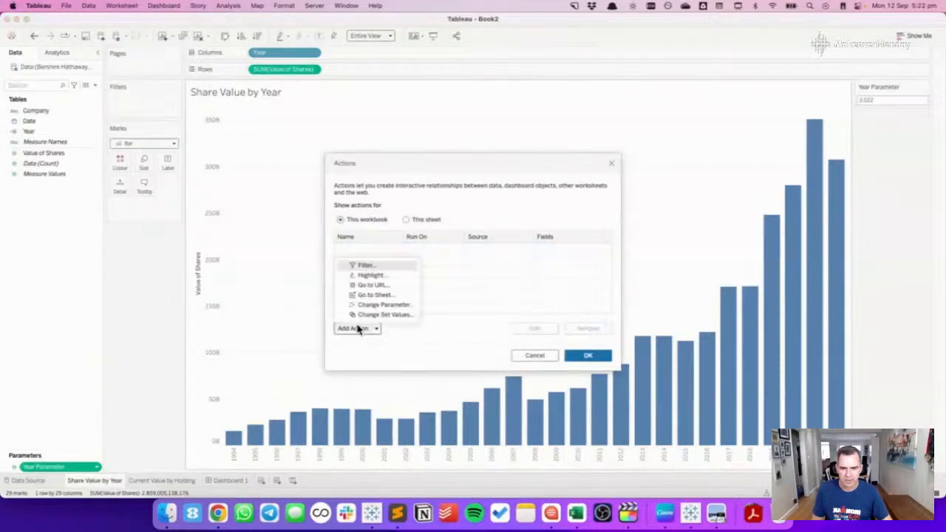
{"action": "left_click", "coordinate": [386, 307]}
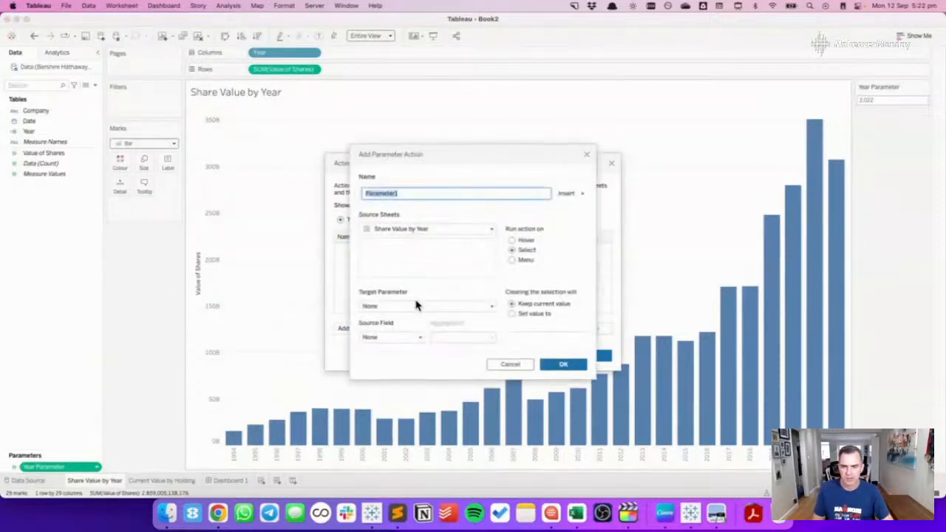
{"action": "type", "text": "Update Year"}
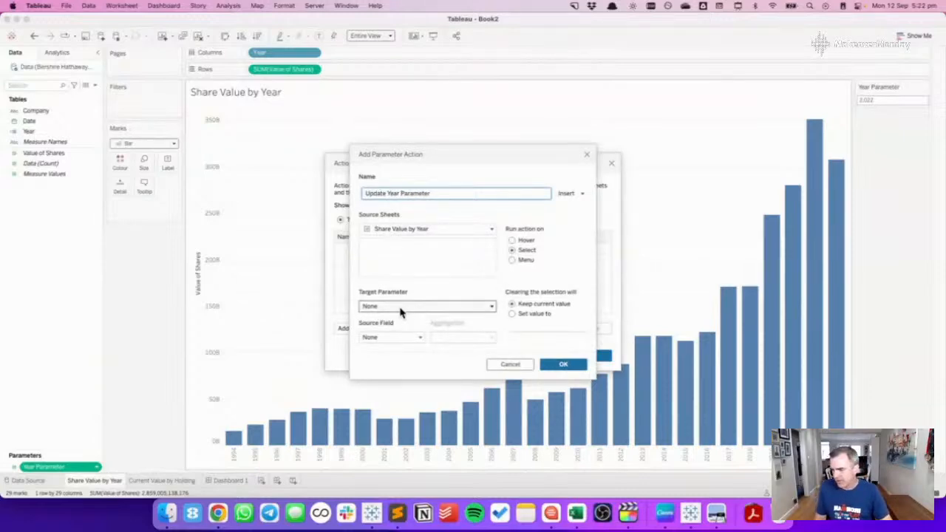
{"action": "left_click", "coordinate": [400, 306]}
{"action": "left_click", "coordinate": [410, 330]}
{"action": "left_click", "coordinate": [404, 335]}
{"action": "left_click", "coordinate": [402, 325]}
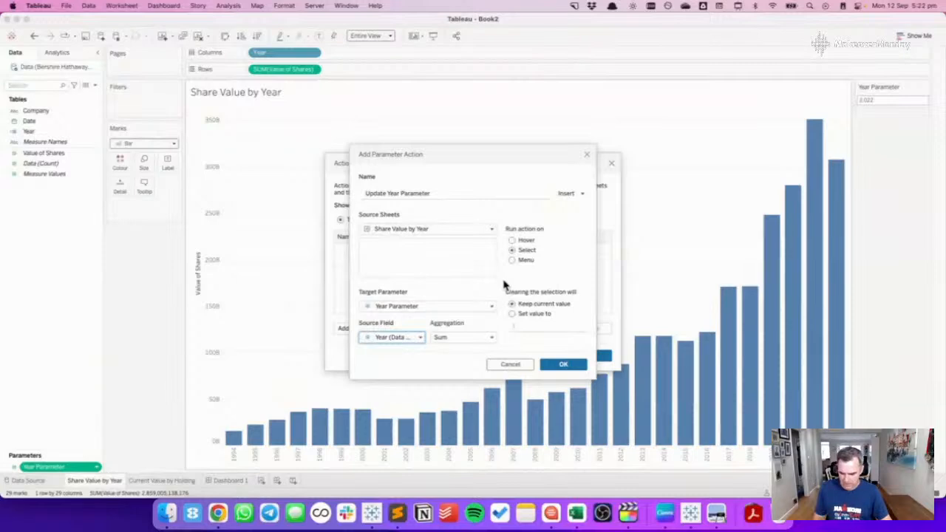
{"action": "key", "text": "ctrl+alt+a"}
{"action": "left_click", "coordinate": [506, 26]}
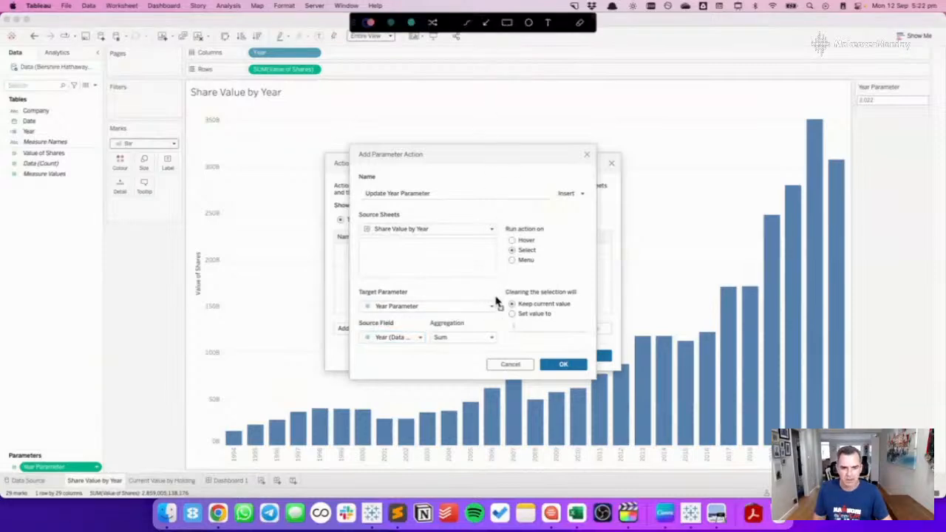
{"action": "mouse_move", "coordinate": [496, 281]}
{"action": "left_mouse_down"}
{"action": "mouse_move", "coordinate": [602, 361]}
{"action": "mouse_move", "coordinate": [597, 352]}
{"action": "left_mouse_up"}
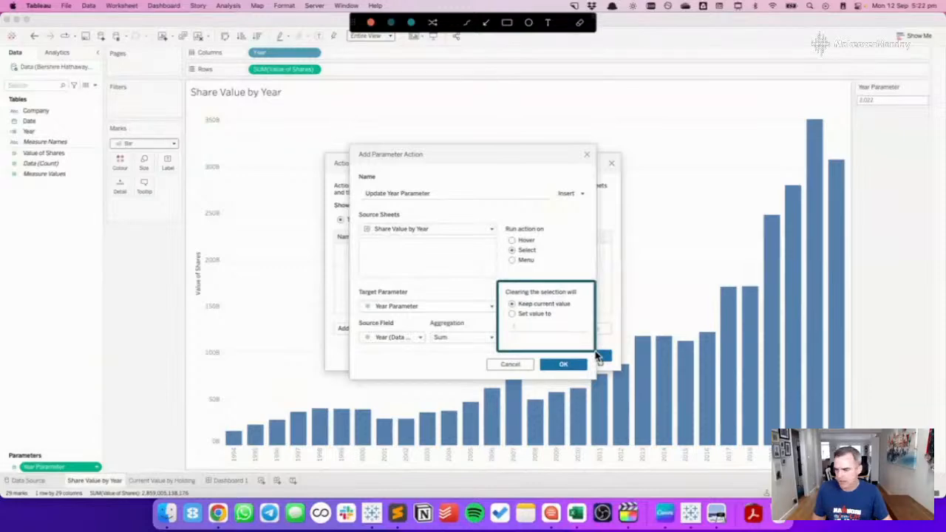
{"action": "key", "text": "Escape"}
Make clearing the selection set the parameter value to 2022, and save the Update Year Parameter action.
{"action": "left_click", "coordinate": [518, 316]}
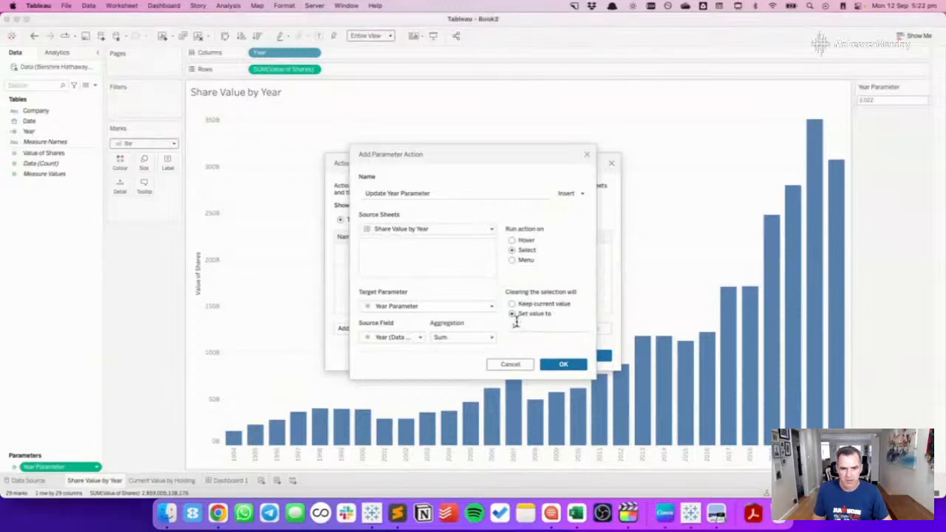
{"action": "left_click", "coordinate": [510, 327]}
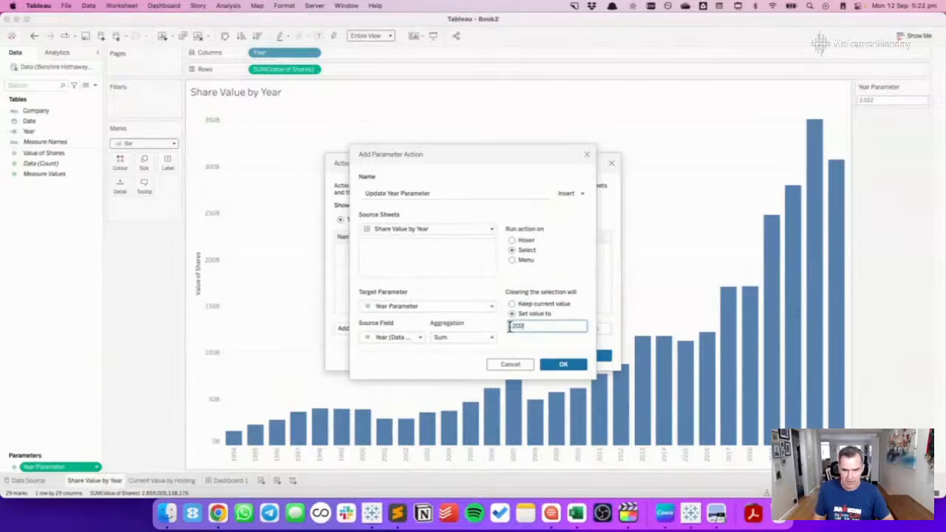
{"action": "left_click", "coordinate": [564, 369]}
{"action": "left_click", "coordinate": [564, 367]}
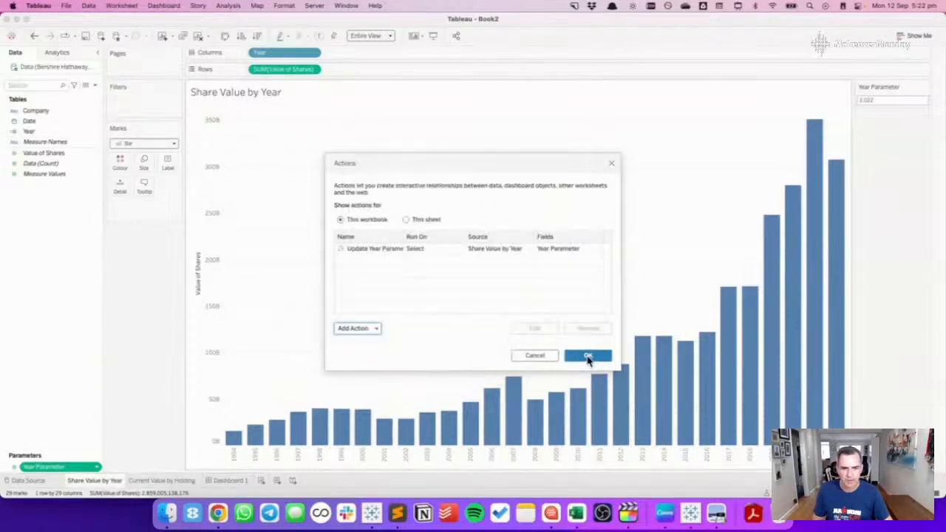
{"action": "left_click", "coordinate": [587, 357]}
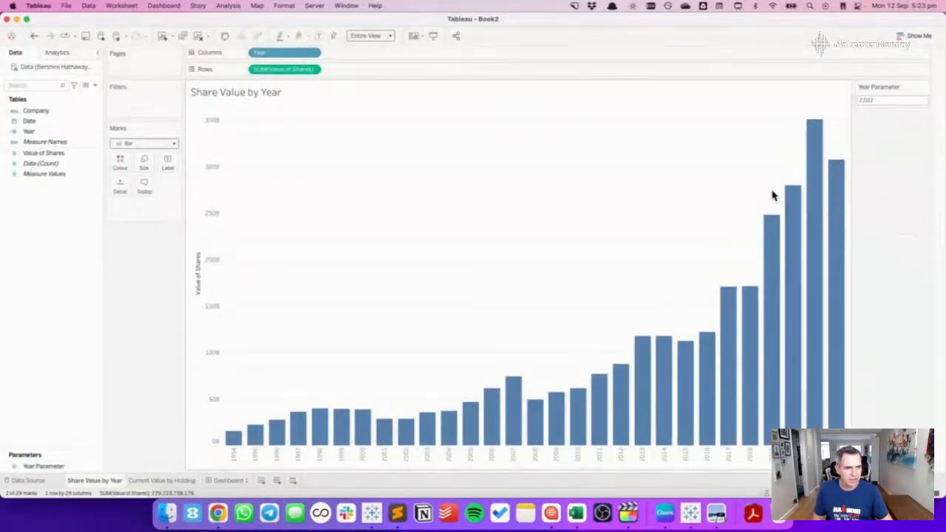
Check how Year Parameter responds when the 2020 and 2019 bars are each selected and cleared.
{"action": "left_click", "coordinate": [787, 205]}
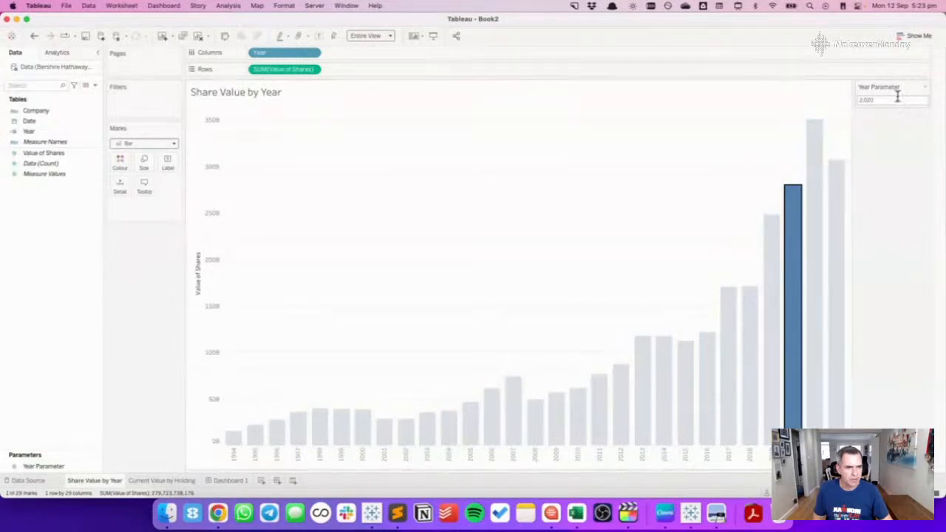
{"action": "left_click", "coordinate": [777, 163]}
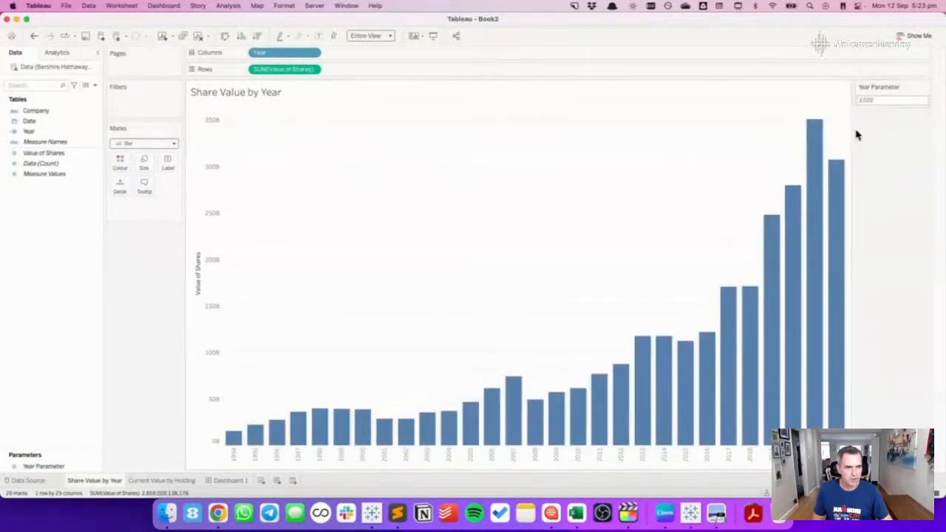
{"action": "left_click", "coordinate": [776, 262]}
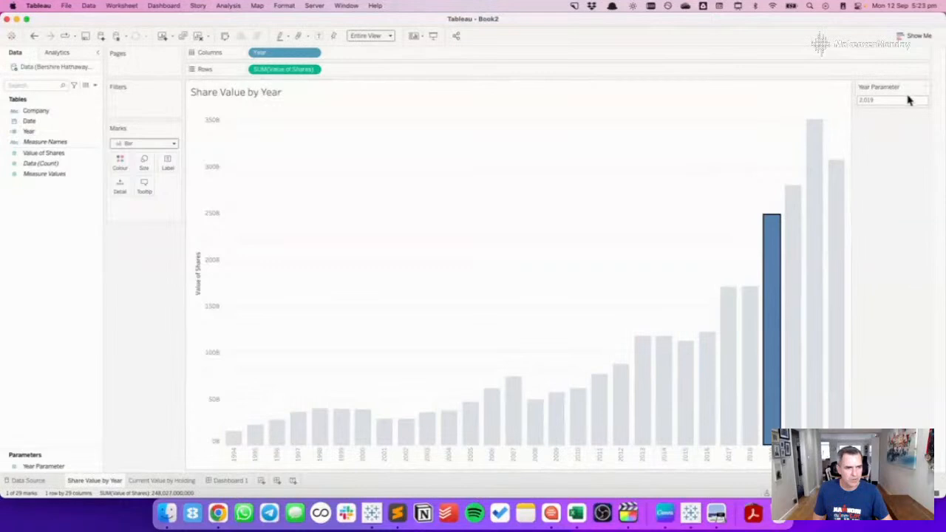
{"action": "left_click", "coordinate": [776, 175]}
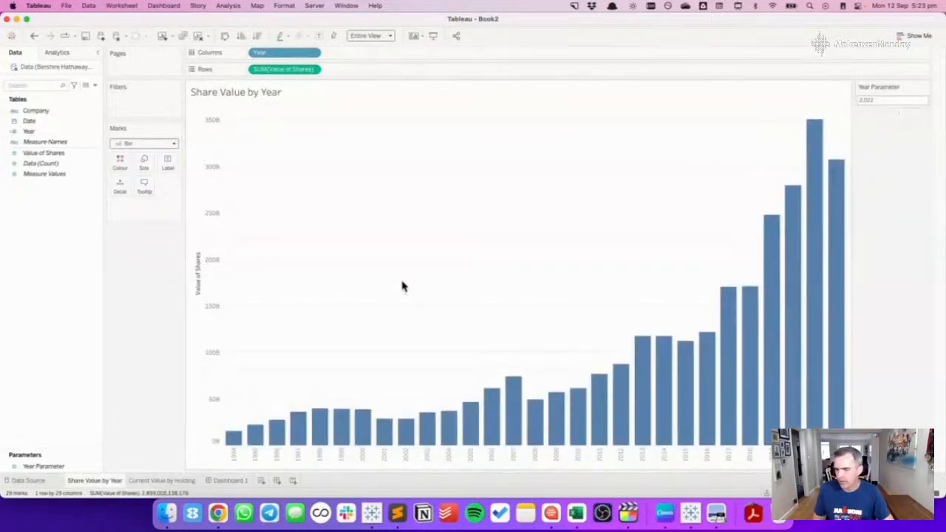
Create a calculated field Year Color with the formula [Year]=[Year Parameter] and colour the Share Value by Year bars by it.
{"action": "right_click", "coordinate": [87, 220]}
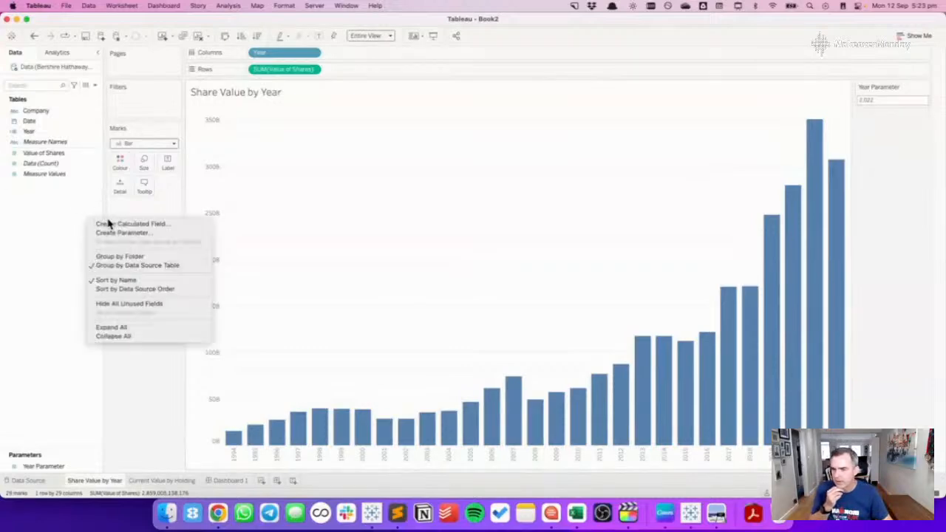
{"action": "left_click", "coordinate": [542, 268]}
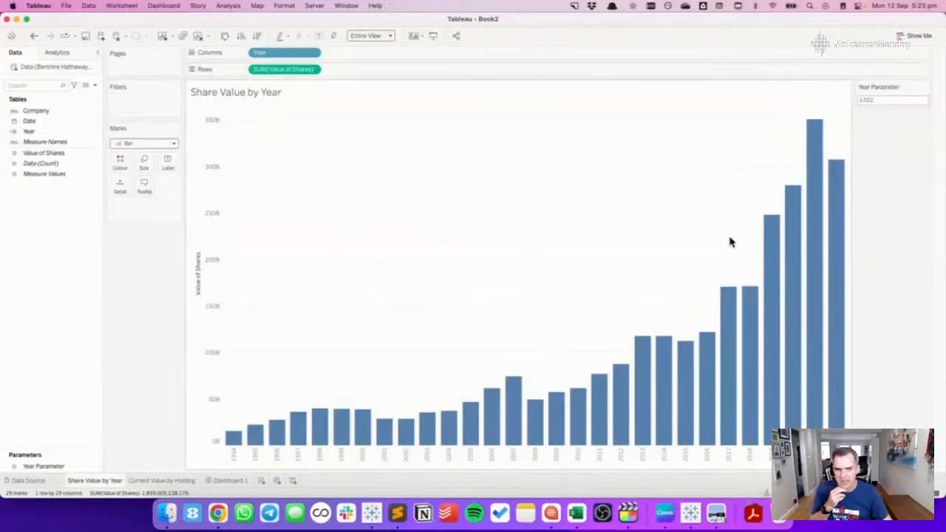
{"action": "right_click", "coordinate": [30, 219]}
{"action": "left_click", "coordinate": [54, 222]}
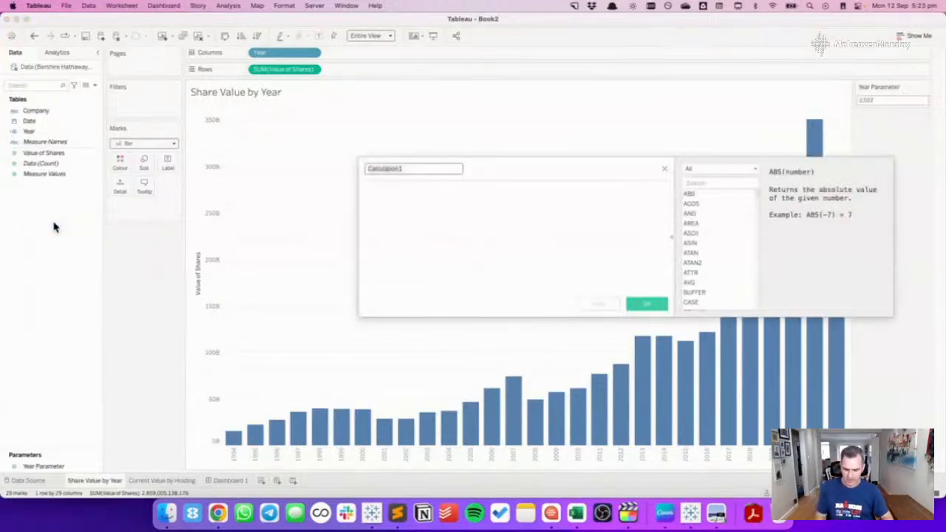
{"action": "type", "text": "Year Color"}
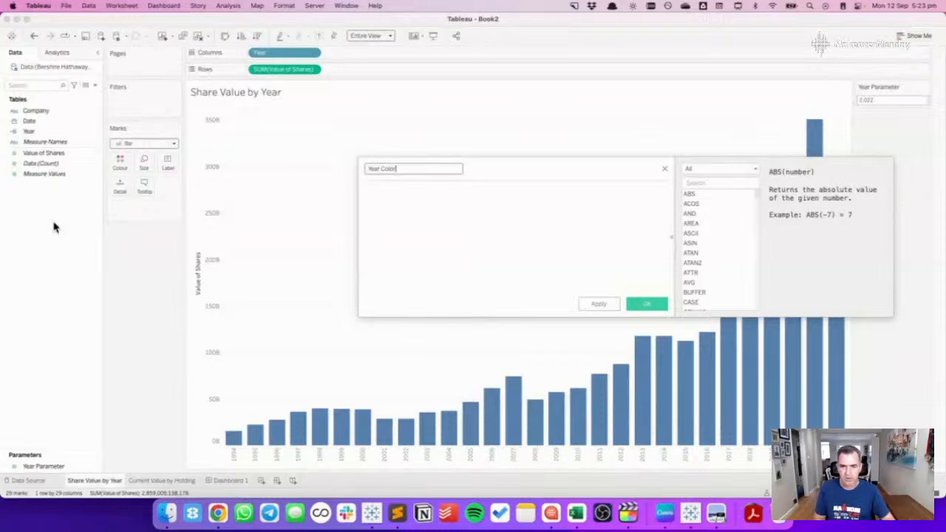
{"action": "left_click", "coordinate": [434, 237]}
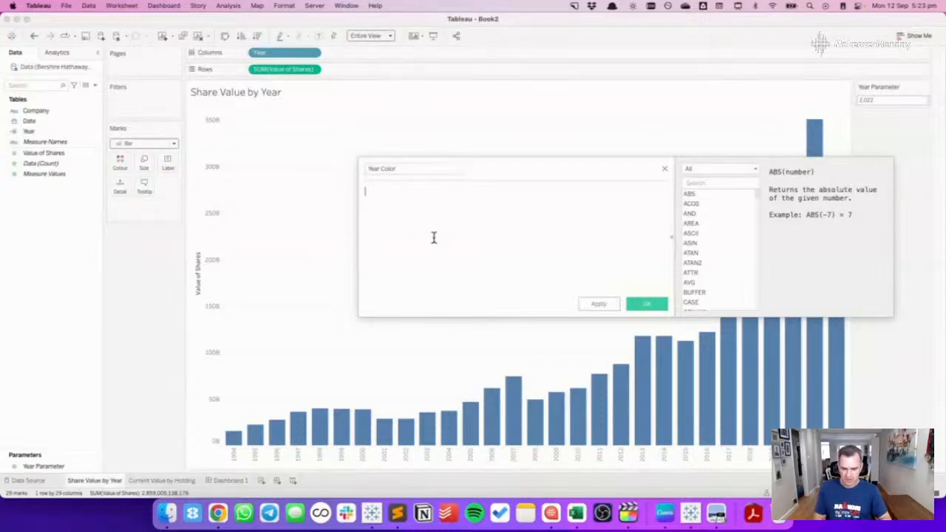
{"action": "type", "text": "year"}
{"action": "key", "text": "Return"}
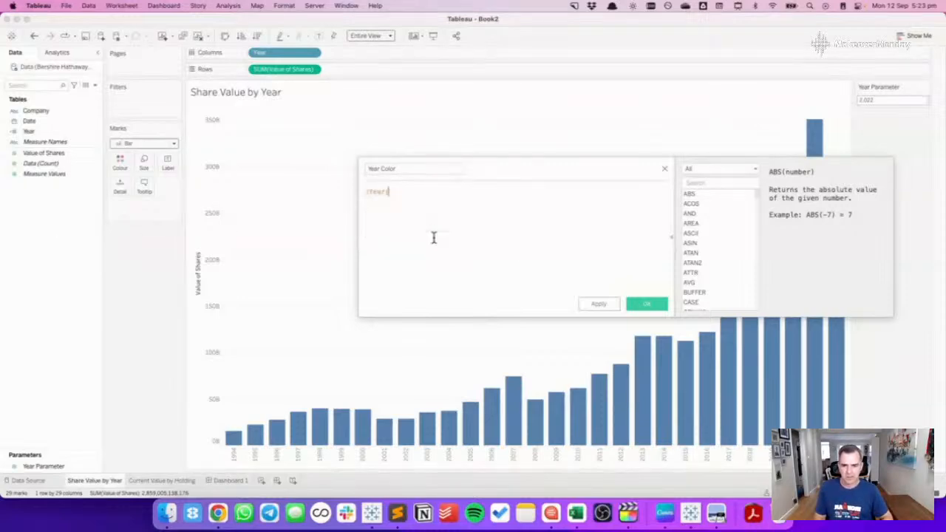
{"action": "type", "text": "=year"}
{"action": "key", "text": "Down"}
{"action": "key", "text": "Down"}
{"action": "key", "text": "Down"}
{"action": "key", "text": "Up"}
{"action": "key", "text": "Return"}
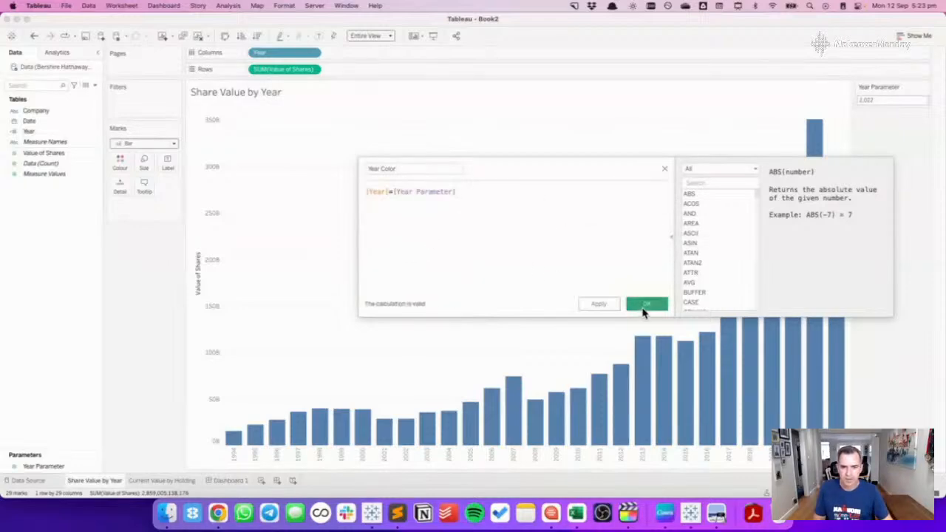
{"action": "left_click", "coordinate": [646, 304]}
{"action": "left_click_drag", "start_coordinate": [30, 145], "coordinate": [120, 161]}
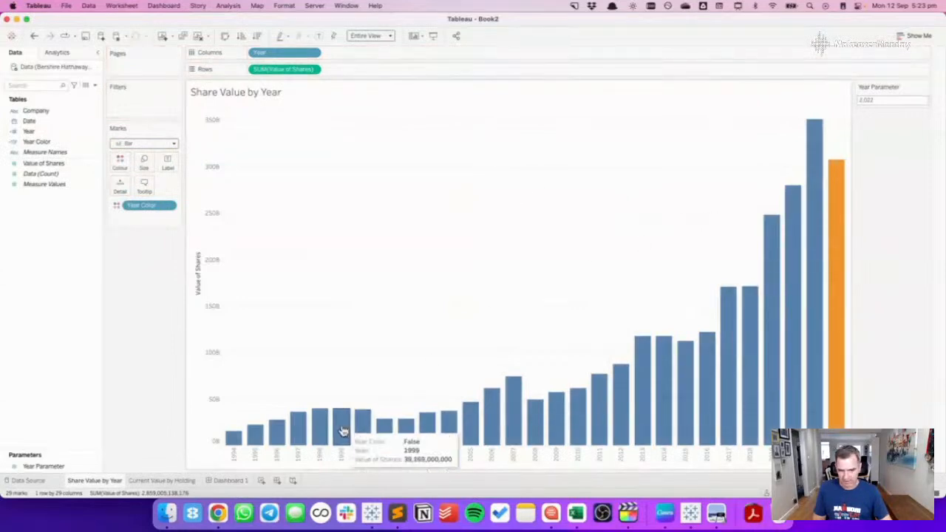
Filter the Current Value by Holding sheet by Year Color, keeping only True.
{"action": "left_click", "coordinate": [176, 482]}
{"action": "left_click_drag", "start_coordinate": [51, 141], "coordinate": [140, 103]}
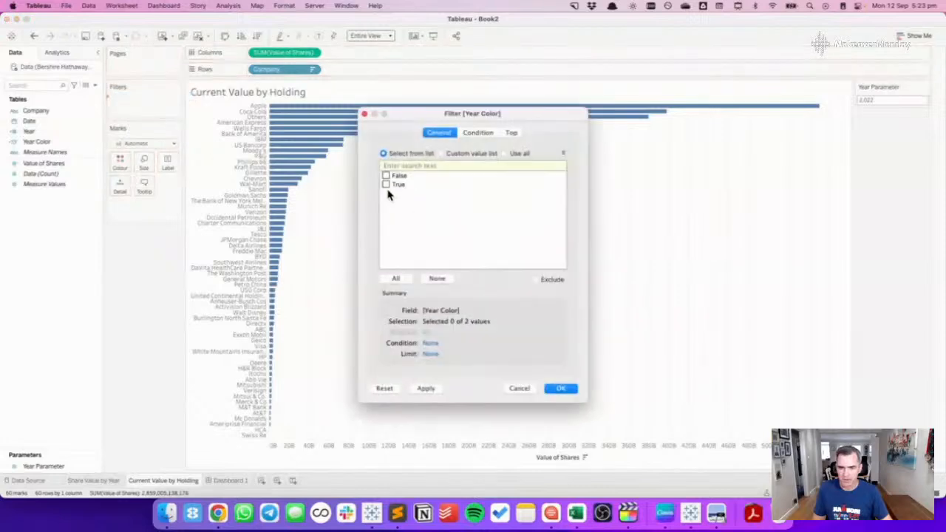
{"action": "left_click", "coordinate": [560, 388]}
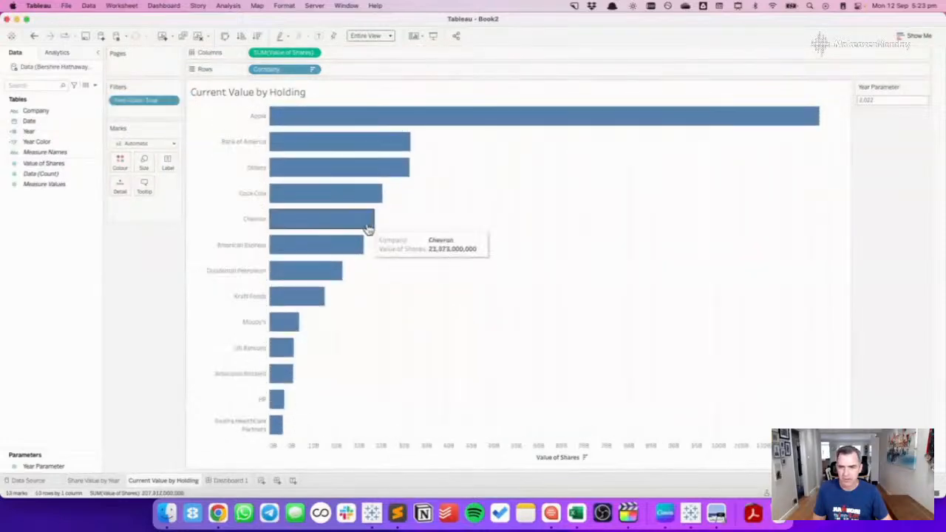
Test on Dashboard 1 whether selecting bars in Share Value by Year affects the holdings chart.
{"action": "left_click", "coordinate": [235, 482]}
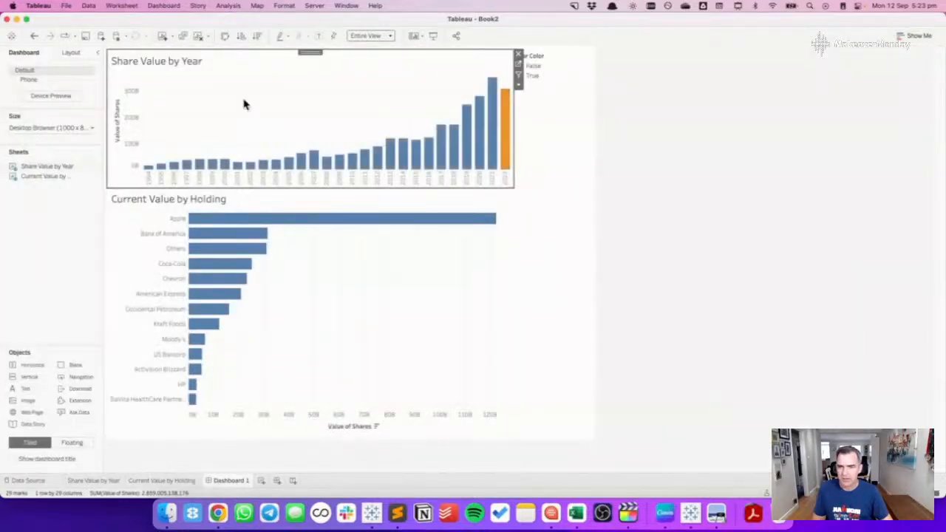
{"action": "left_click", "coordinate": [211, 164]}
{"action": "left_click", "coordinate": [206, 142]}
Change the Update Year Parameter action's source to Dashboard 1 with only Share Value by Year included, and save it.
{"action": "left_click", "coordinate": [121, 7]}
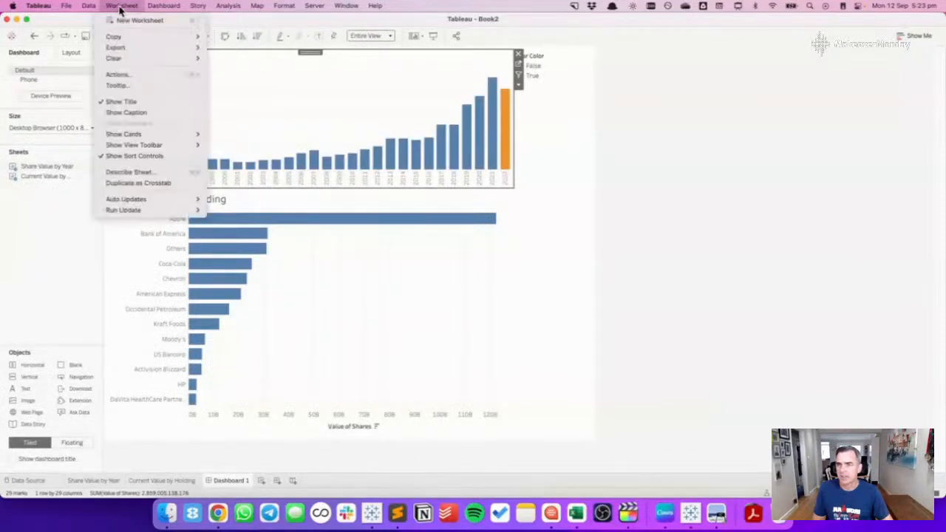
{"action": "left_click", "coordinate": [117, 77]}
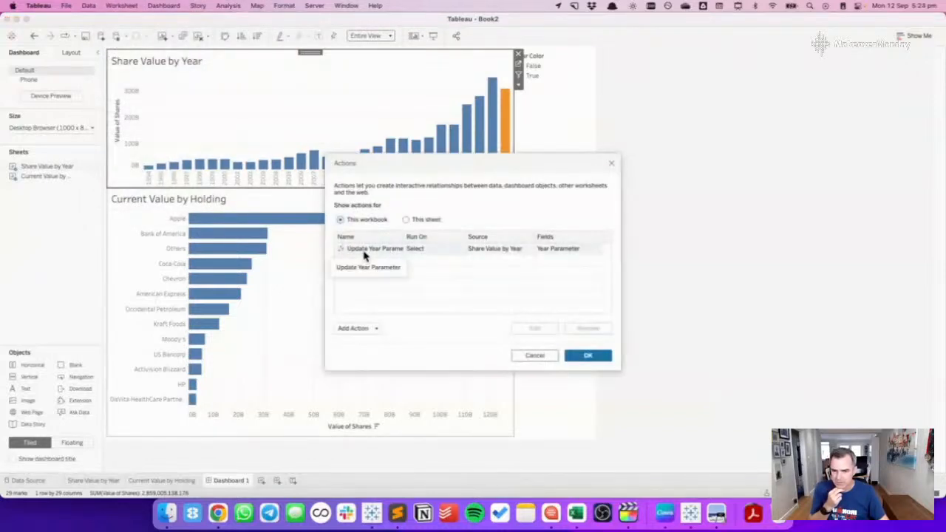
{"action": "double_click", "coordinate": [364, 255]}
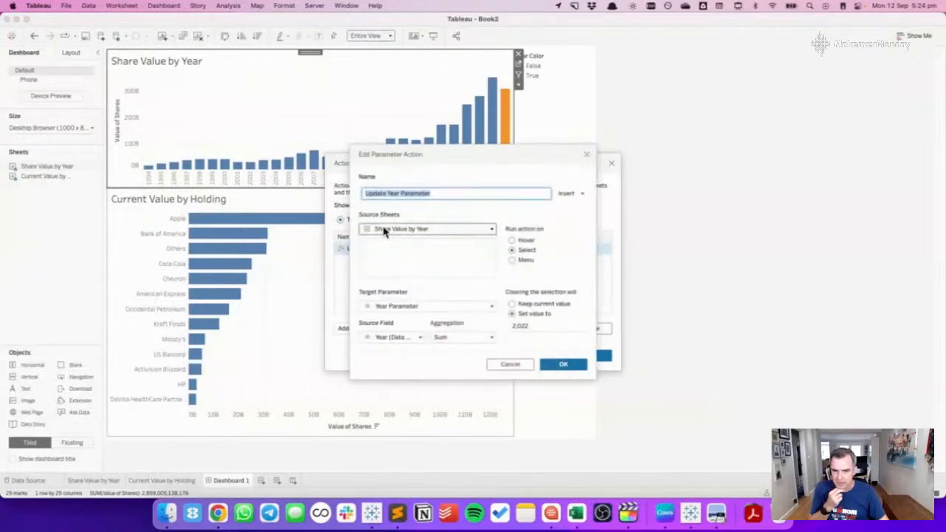
{"action": "left_click", "coordinate": [384, 229]}
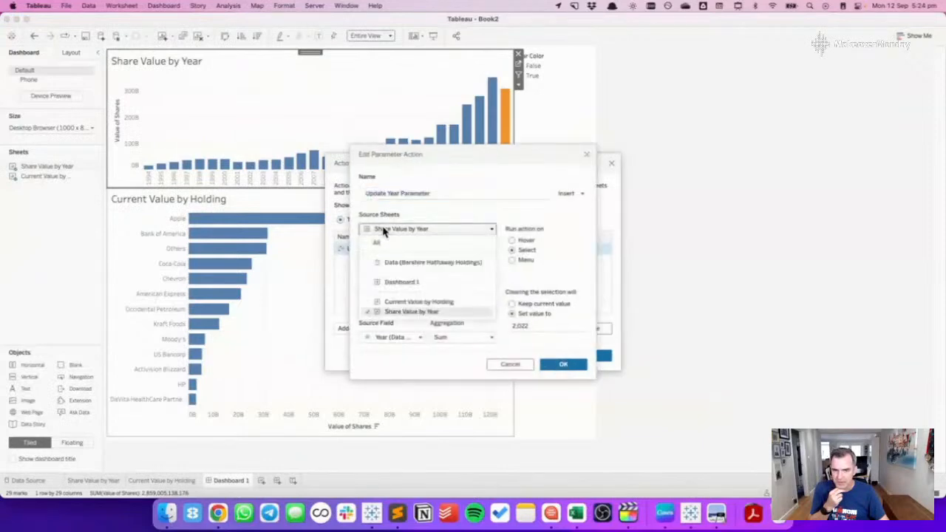
{"action": "left_click", "coordinate": [392, 281]}
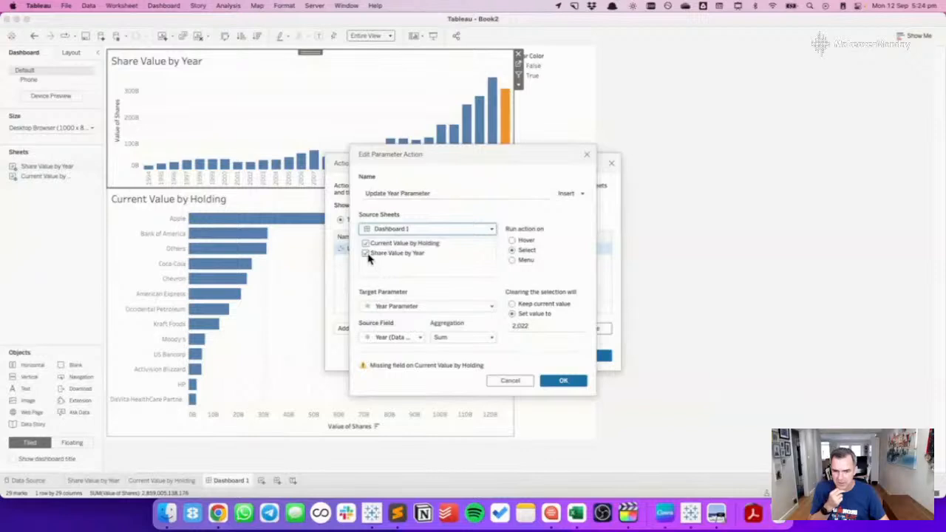
{"action": "left_click", "coordinate": [365, 243]}
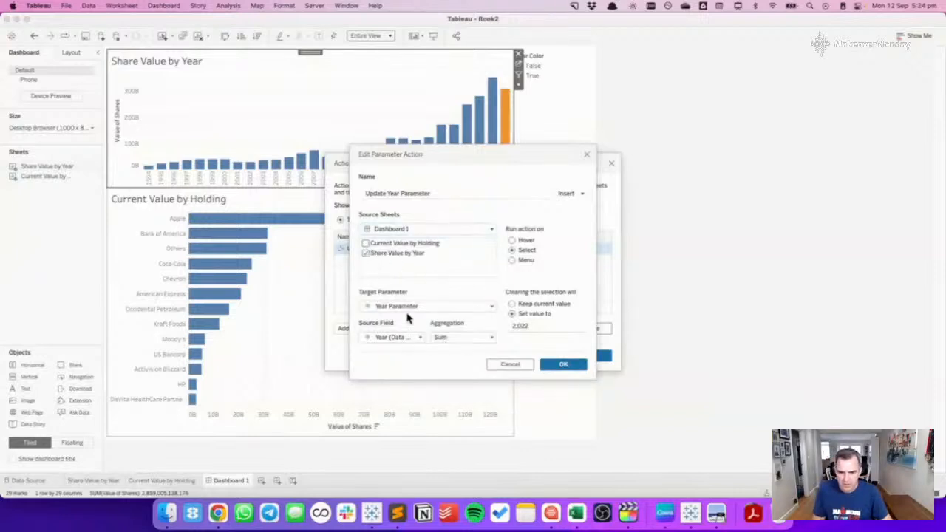
{"action": "left_click", "coordinate": [561, 363]}
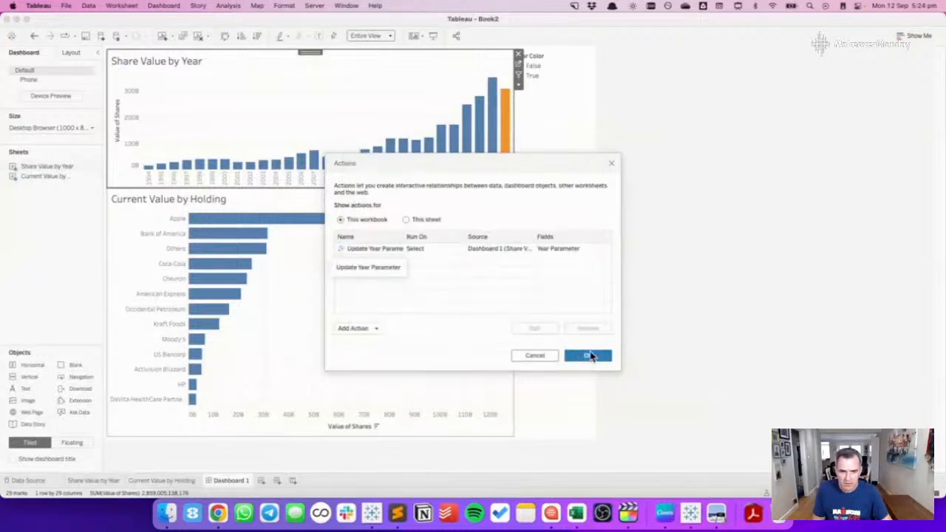
{"action": "left_click", "coordinate": [589, 356]}
Check how the holdings chart responds on the dashboard when the 2010 and 2007 bars are selected and cleared.
{"action": "left_click", "coordinate": [362, 166]}
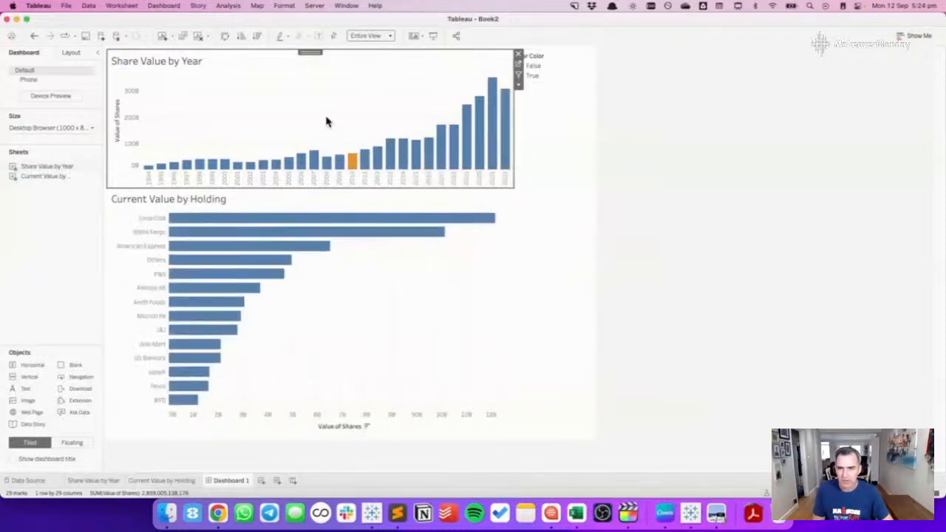
{"action": "left_click", "coordinate": [314, 159]}
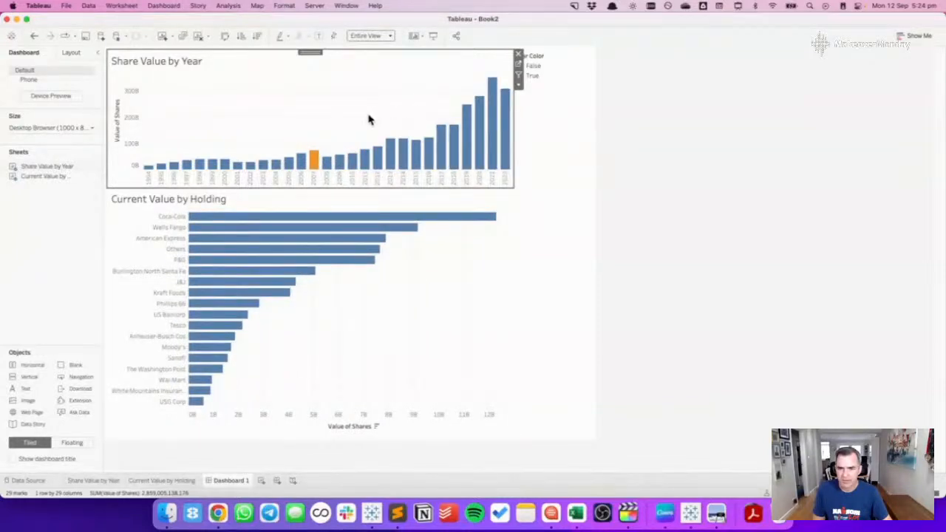
{"action": "left_click", "coordinate": [314, 161]}
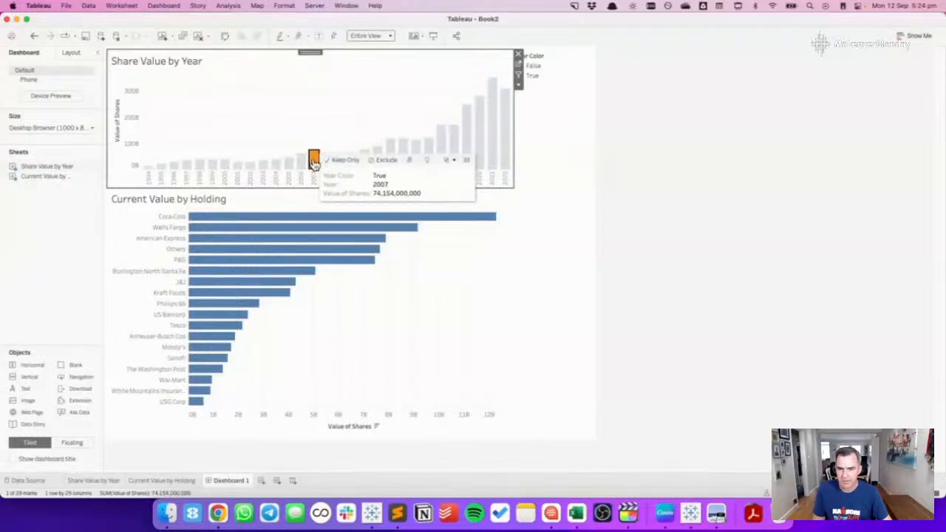
{"action": "left_click", "coordinate": [314, 161]}
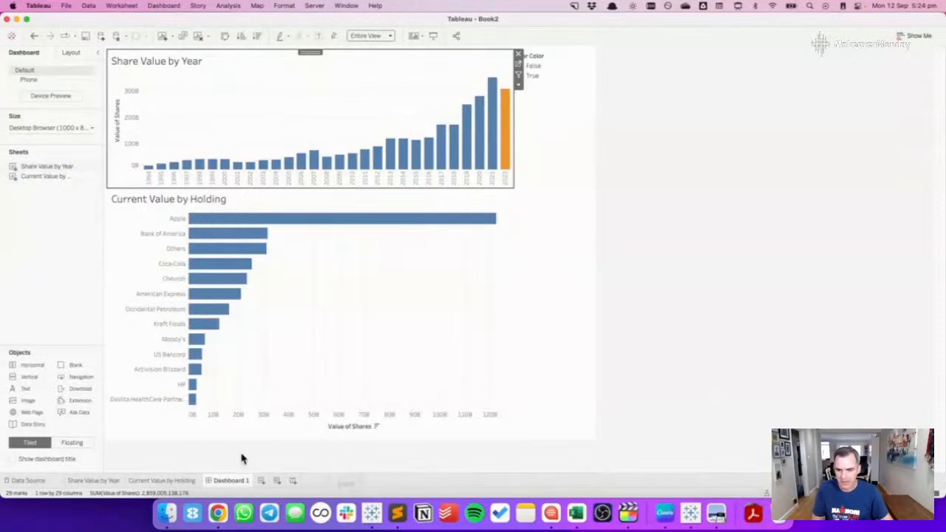
Remove the Year Color legend from the dashboard and colour the Share Value by Year bars blue for True and grey for False.
{"action": "left_click", "coordinate": [566, 57]}
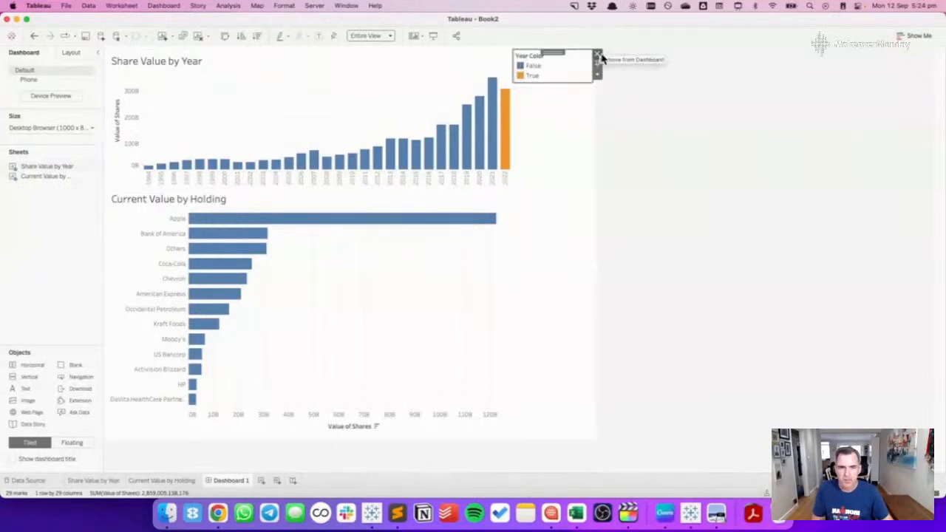
{"action": "left_click", "coordinate": [598, 54]}
{"action": "left_click", "coordinate": [112, 481]}
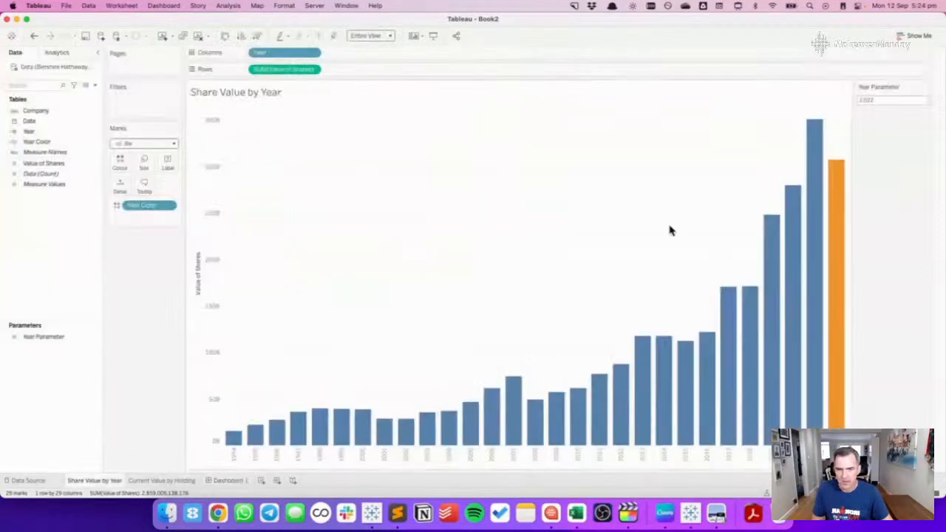
{"action": "left_click", "coordinate": [123, 161]}
{"action": "left_click", "coordinate": [146, 196]}
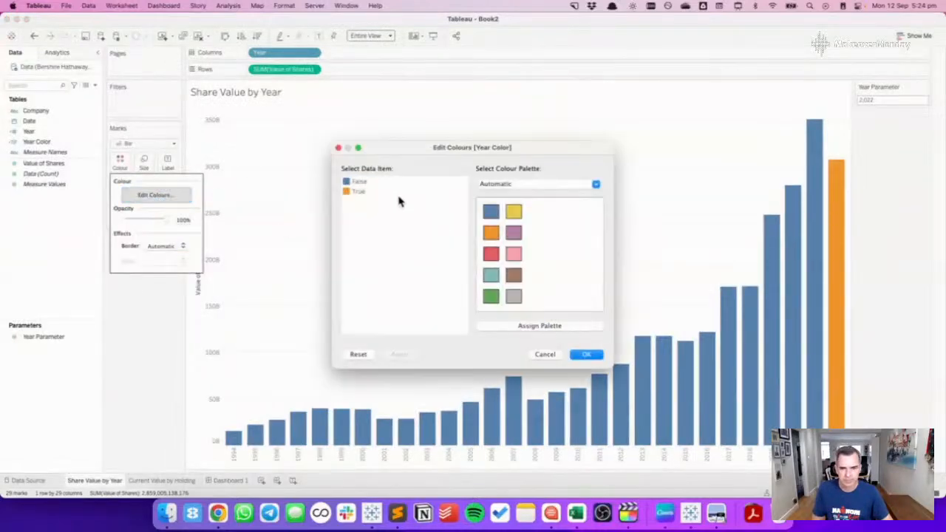
{"action": "left_click", "coordinate": [490, 212]}
{"action": "left_click", "coordinate": [359, 181]}
{"action": "left_click", "coordinate": [514, 297]}
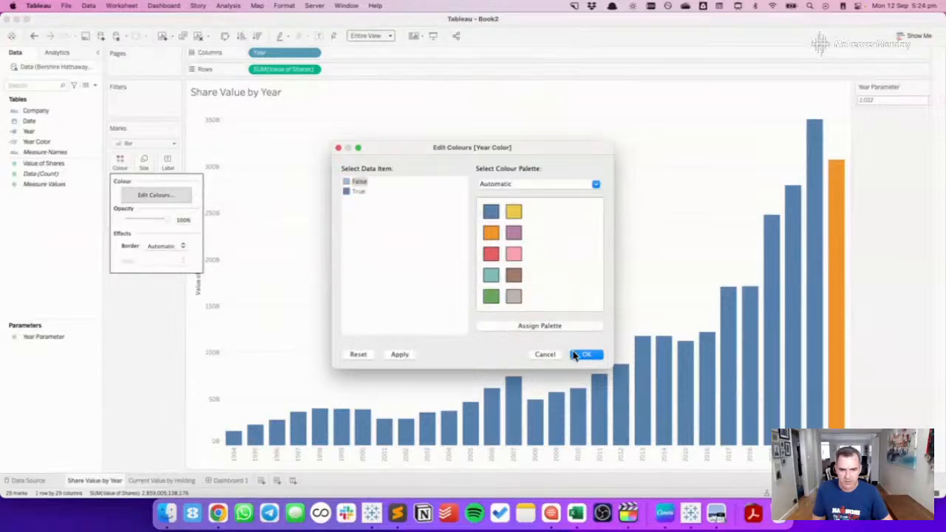
{"action": "left_click", "coordinate": [573, 355]}
Switch to Chrome, search Google for berkshire hathaway brand guidelines in a new tab, and open the Brand Guidelines PDF from apps.bhhsmt.com.
{"action": "left_click", "coordinate": [216, 517]}
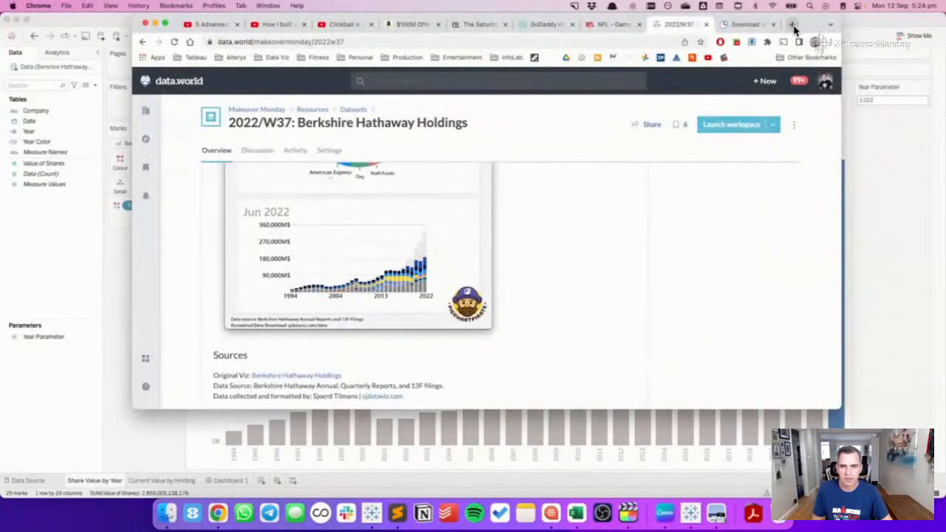
{"action": "left_click", "coordinate": [791, 24]}
{"action": "type", "text": "bers"}
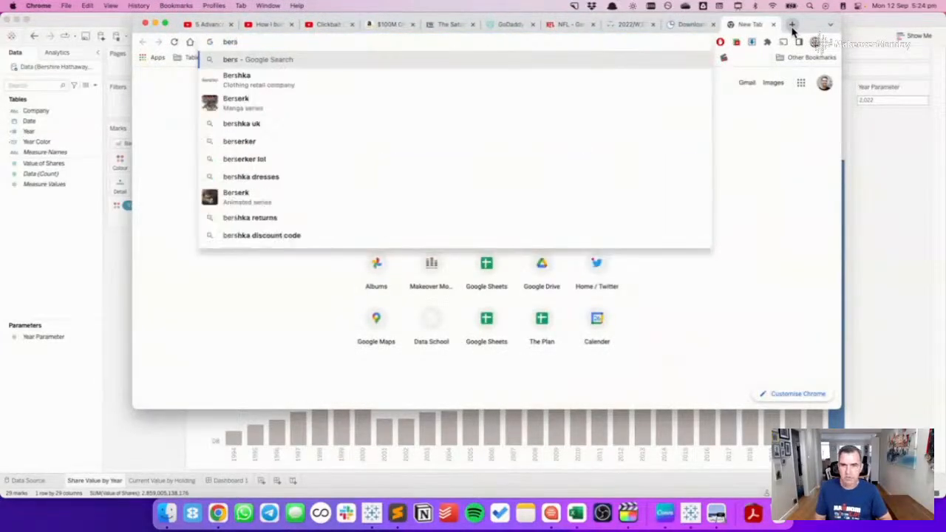
{"action": "key", "text": "BackSpace"}
{"action": "type", "text": "k"}
{"action": "key", "text": "Down"}
{"action": "key", "text": "Down"}
{"action": "key", "text": "Down"}
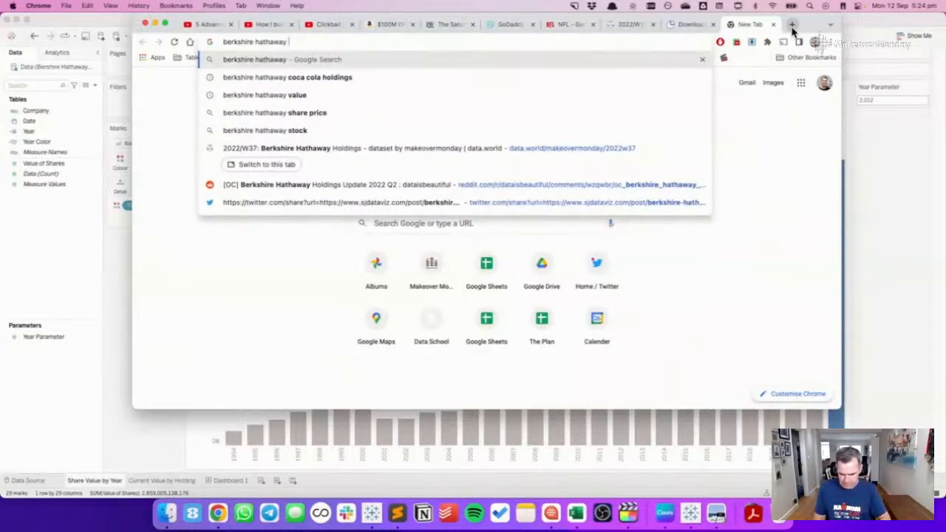
{"action": "type", "text": "brand"}
{"action": "key", "text": "Down"}
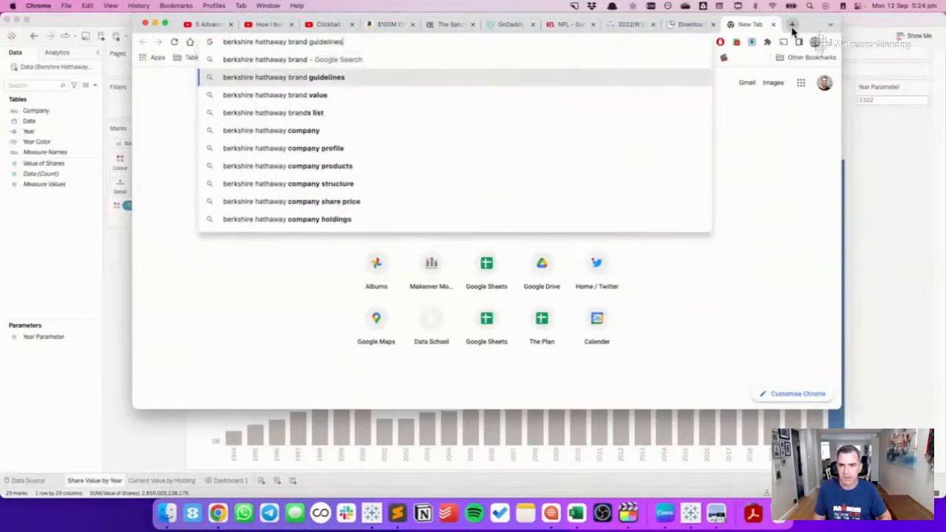
{"action": "key", "text": "Return"}
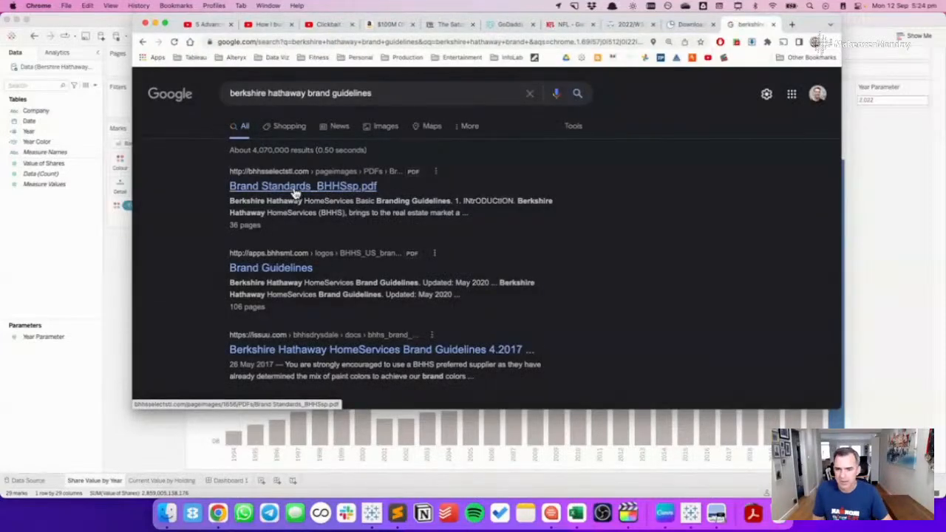
{"action": "left_click", "coordinate": [281, 270]}
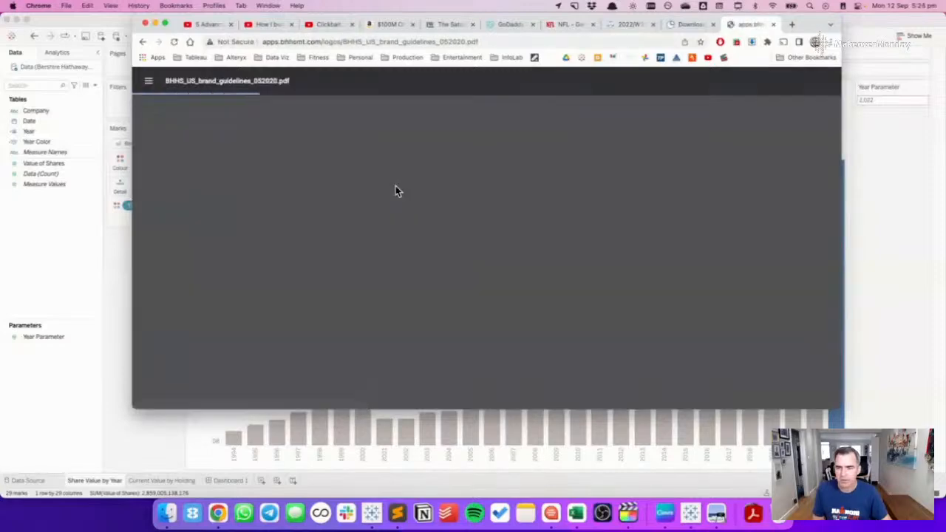
Look through the brand guidelines PDF for The Brand Style Guide page and examine its colour palette.
{"action": "scroll", "coordinate": [410, 198], "scroll_direction": "down", "scroll_amount": 10}
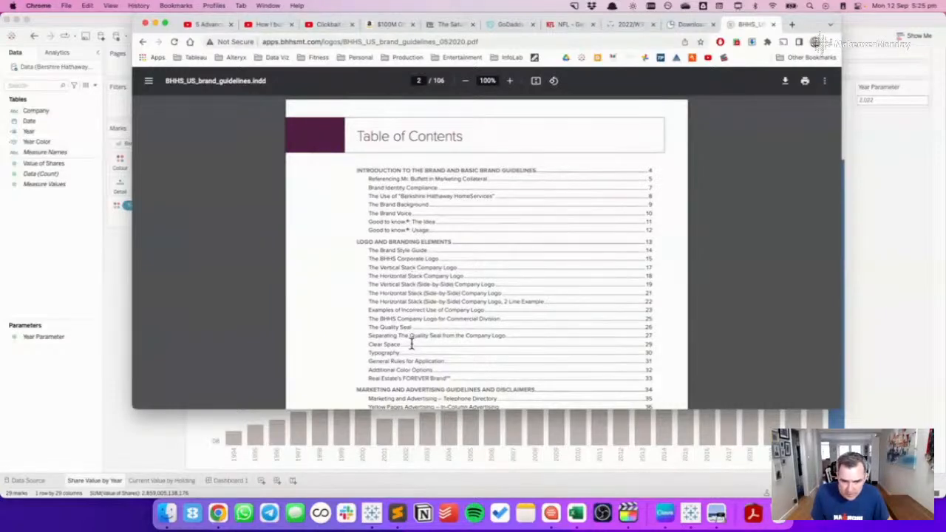
{"action": "scroll", "coordinate": [412, 343], "scroll_direction": "down", "scroll_amount": 2}
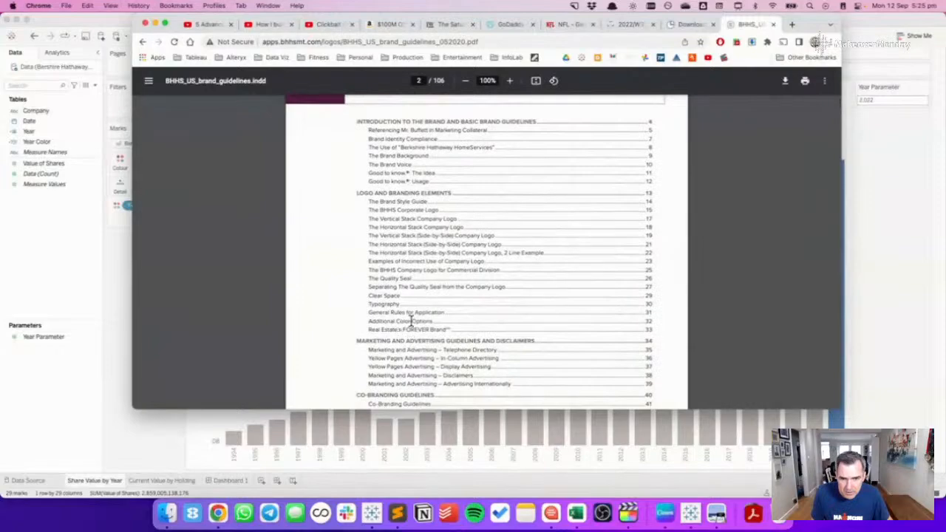
{"action": "scroll", "coordinate": [419, 313], "scroll_direction": "down", "scroll_amount": 15}
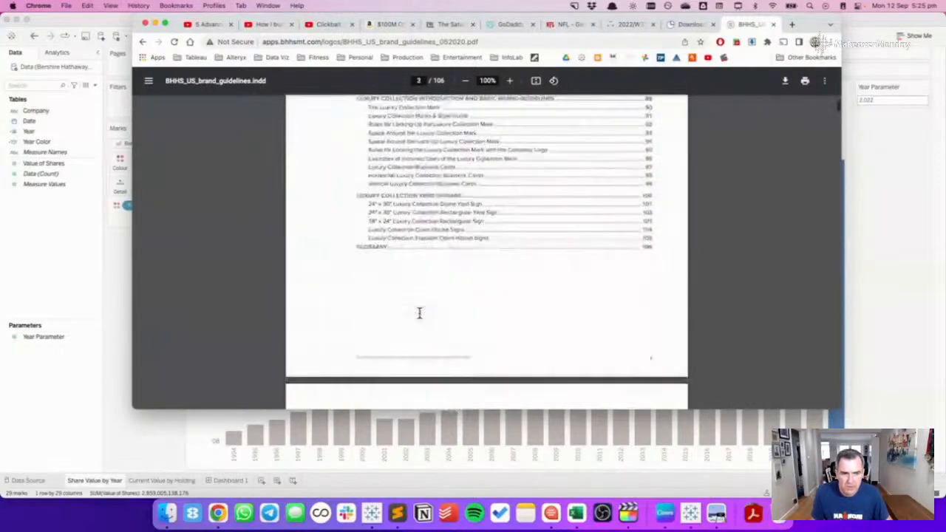
{"action": "scroll", "coordinate": [419, 313], "scroll_direction": "down", "scroll_amount": 15}
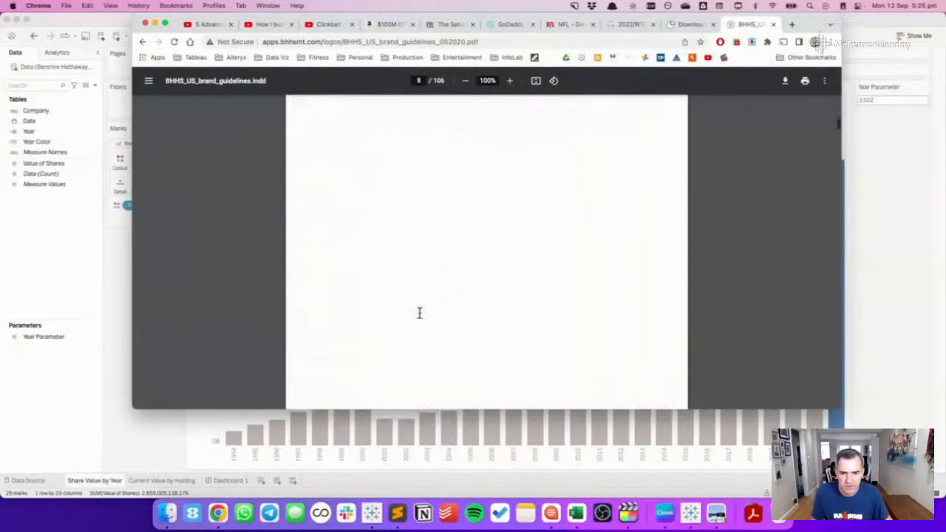
{"action": "scroll", "coordinate": [419, 312], "scroll_direction": "up", "scroll_amount": 10}
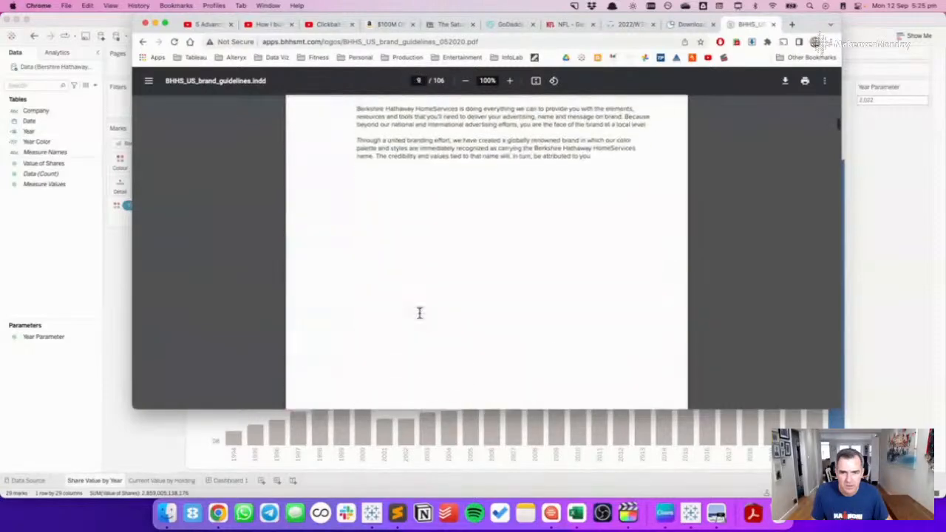
{"action": "scroll", "coordinate": [419, 313], "scroll_direction": "down", "scroll_amount": 20}
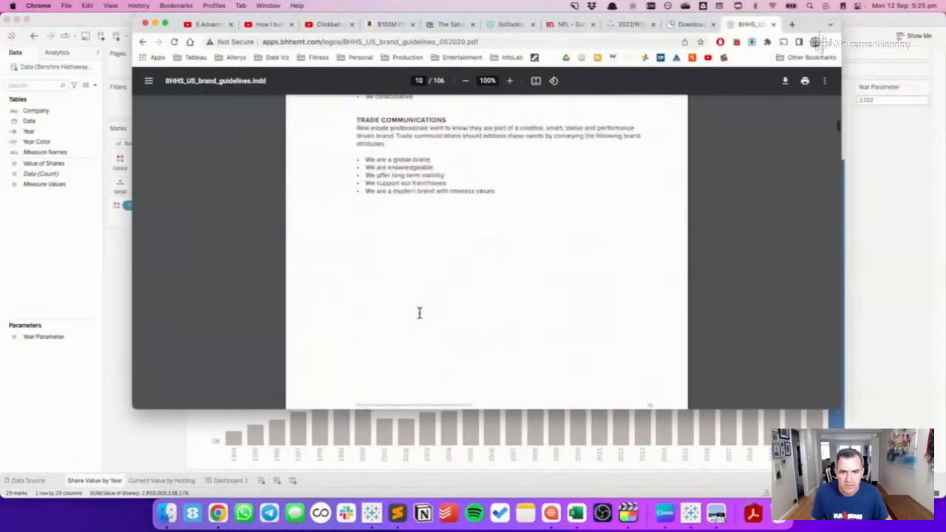
{"action": "scroll", "coordinate": [419, 318], "scroll_direction": "down", "scroll_amount": 15}
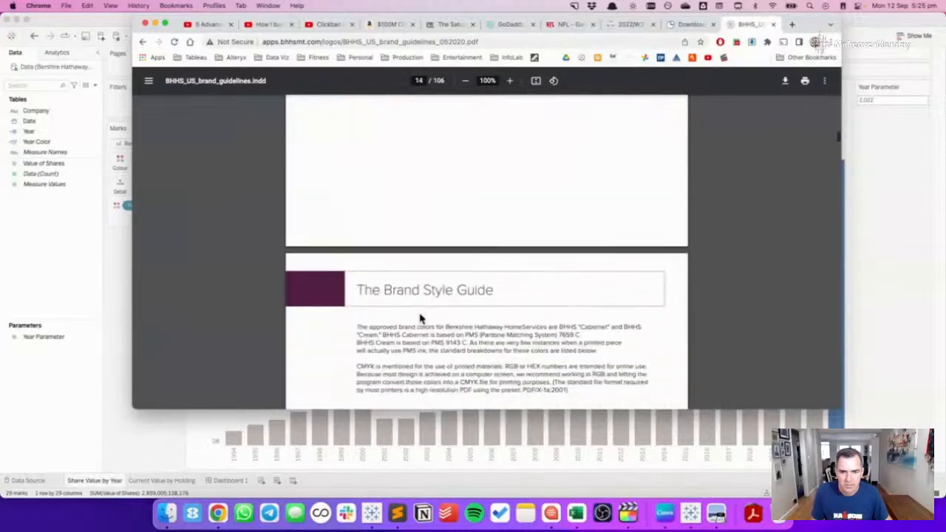
{"action": "scroll", "coordinate": [419, 317], "scroll_direction": "up", "scroll_amount": 2}
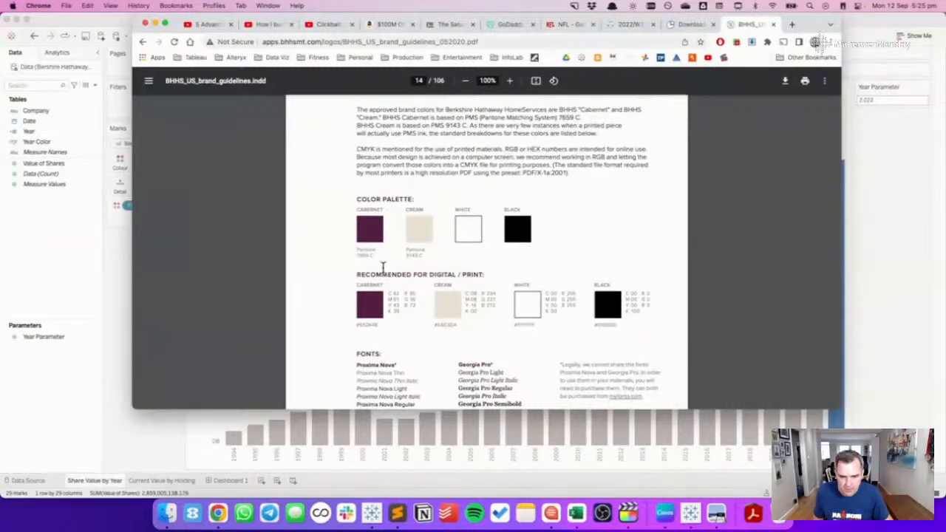
{"action": "scroll", "coordinate": [393, 272], "scroll_direction": "down", "scroll_amount": 1}
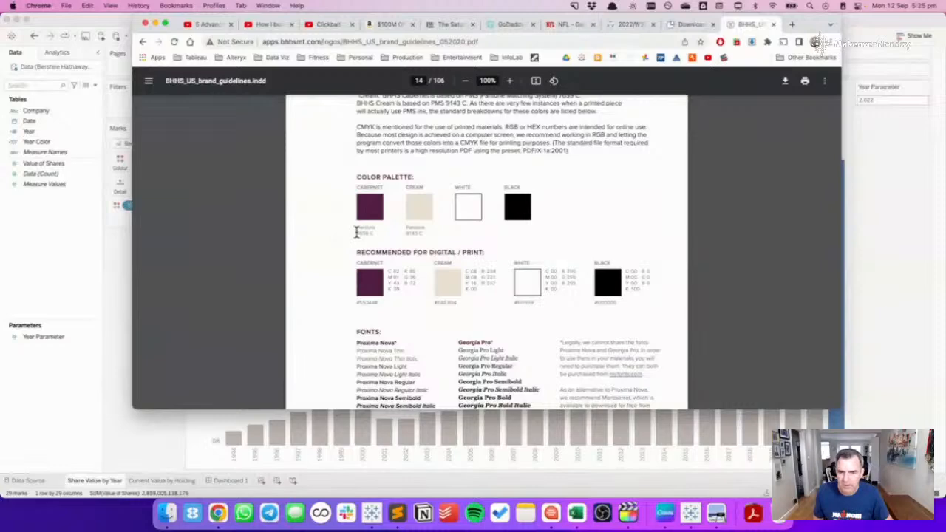
Copy the Cabernet hex code from the brand guidelines PDF, then switch to Tableau and show the Year Color legend on Share Value by Year.
{"action": "double_click", "coordinate": [367, 304]}
{"action": "key", "text": "super+Tab"}
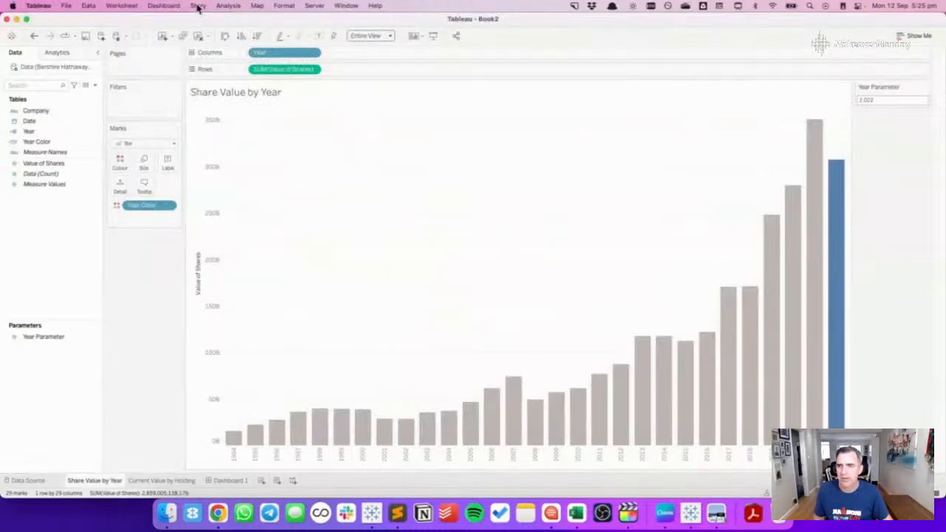
{"action": "left_click", "coordinate": [118, 6]}
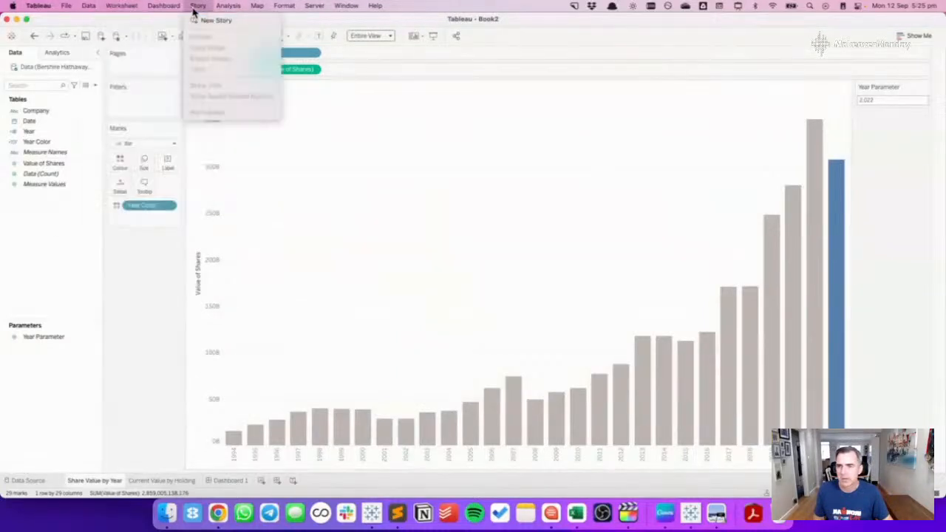
{"action": "mouse_move", "coordinate": [232, 8]}
{"action": "mouse_move", "coordinate": [347, 167]}
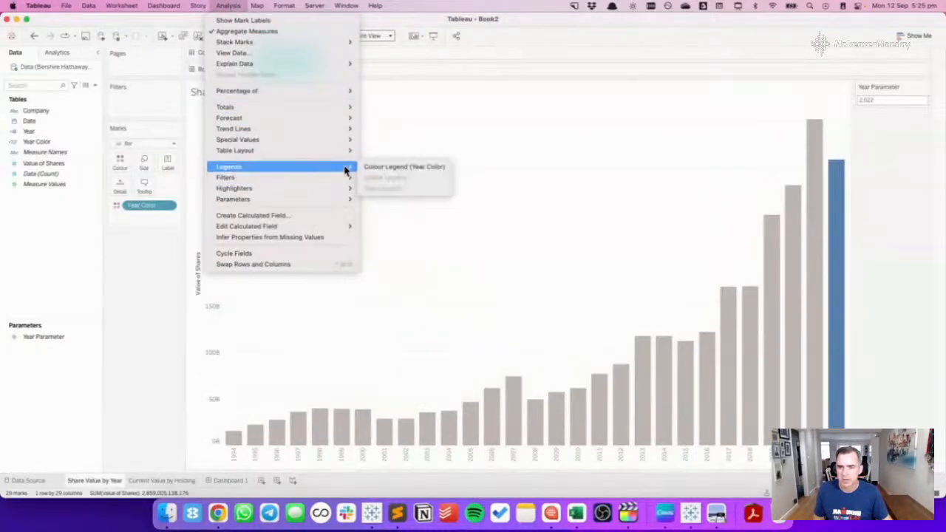
{"action": "left_click", "coordinate": [388, 170]}
Set the Year Color legend's True item to the copied Cabernet hex colour 552448.
{"action": "double_click", "coordinate": [895, 141]}
{"action": "left_click", "coordinate": [351, 191]}
{"action": "double_click", "coordinate": [351, 192]}
{"action": "double_click", "coordinate": [223, 254]}
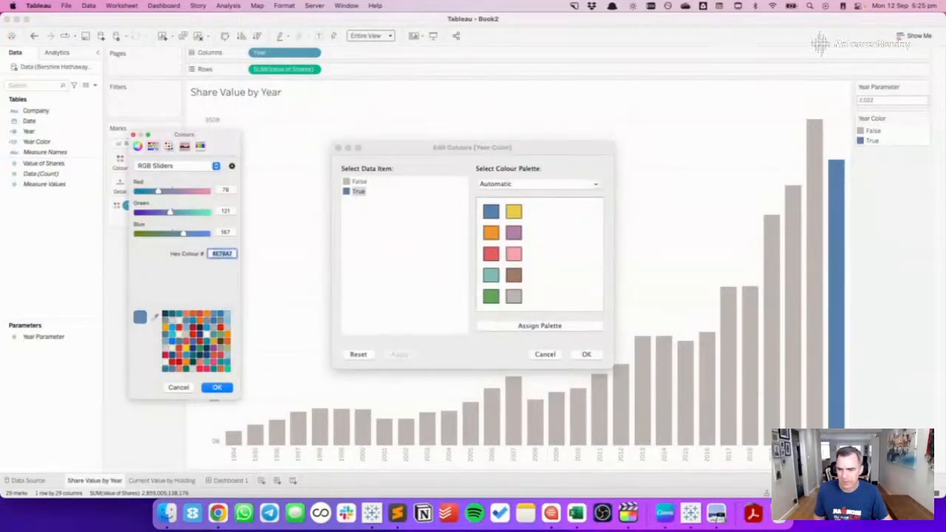
{"action": "right_click", "coordinate": [223, 253]}
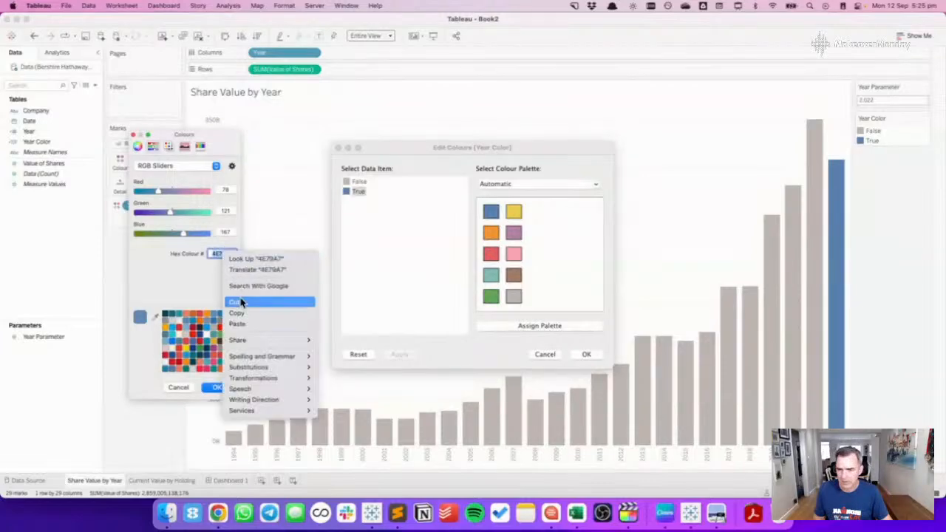
{"action": "left_click", "coordinate": [240, 324]}
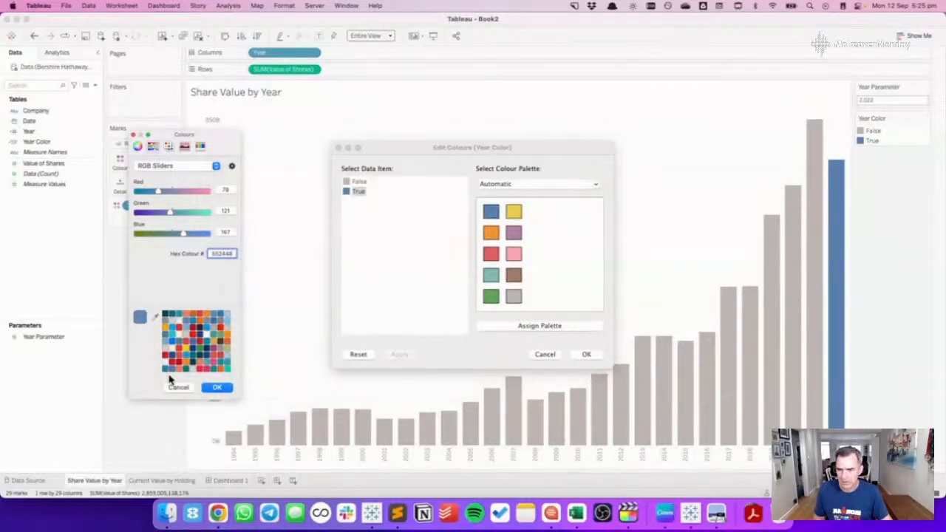
{"action": "left_click", "coordinate": [214, 390]}
Copy the Cream hex code from the brand guidelines PDF and apply EAE3D4 to the Year Color legend's False item in Tableau.
{"action": "key", "text": "super+Tab"}
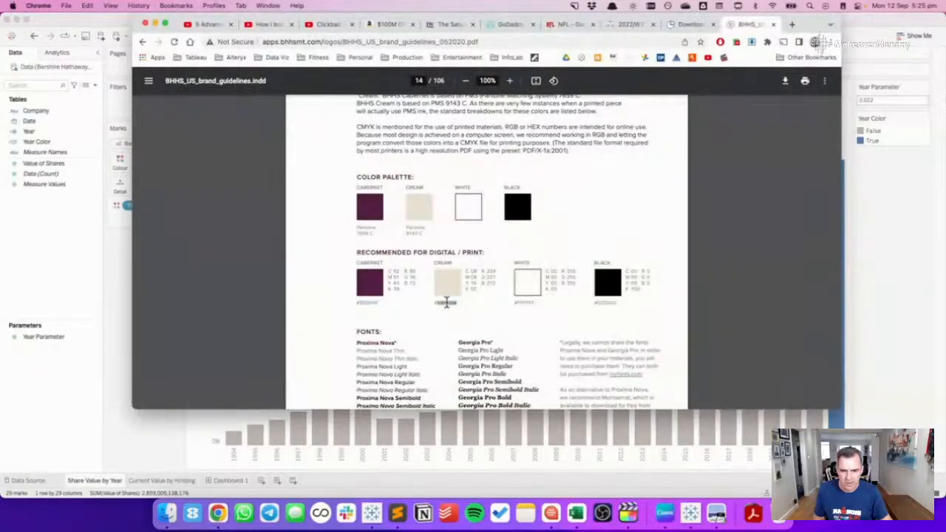
{"action": "key", "text": "super+Tab"}
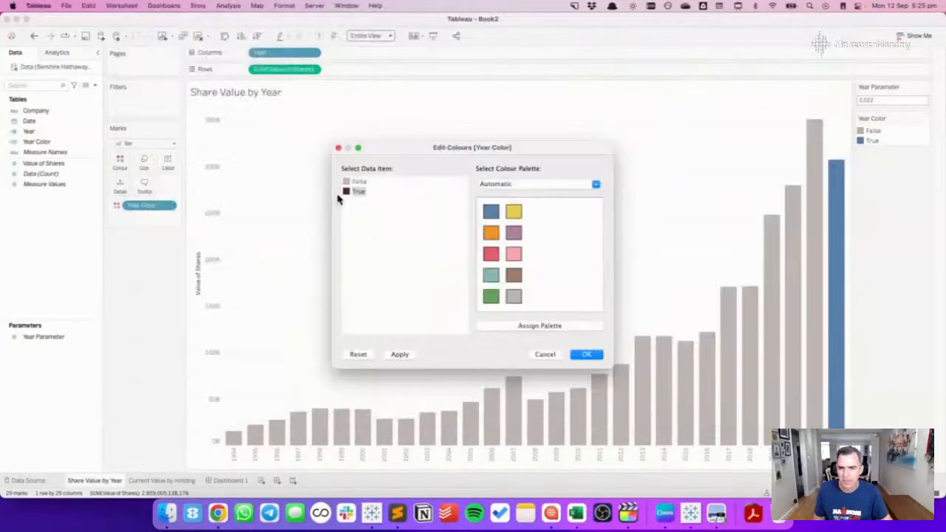
{"action": "double_click", "coordinate": [347, 184]}
{"action": "double_click", "coordinate": [222, 253]}
{"action": "right_click", "coordinate": [221, 253]}
{"action": "left_click", "coordinate": [247, 323]}
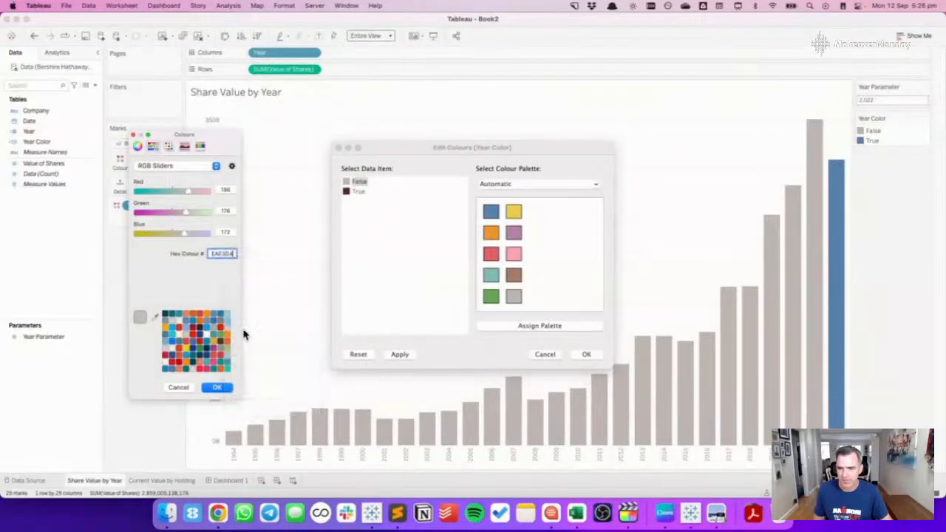
{"action": "left_click", "coordinate": [217, 387]}
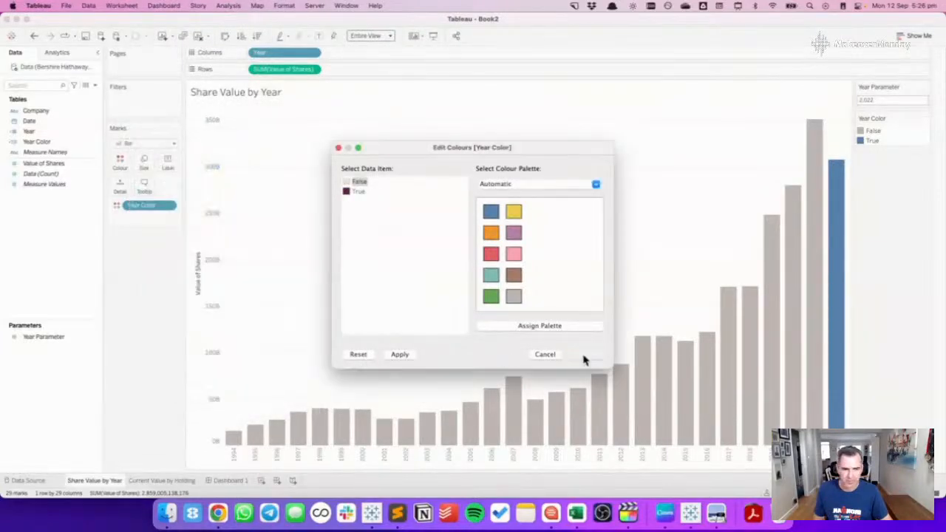
{"action": "left_click", "coordinate": [585, 356]}
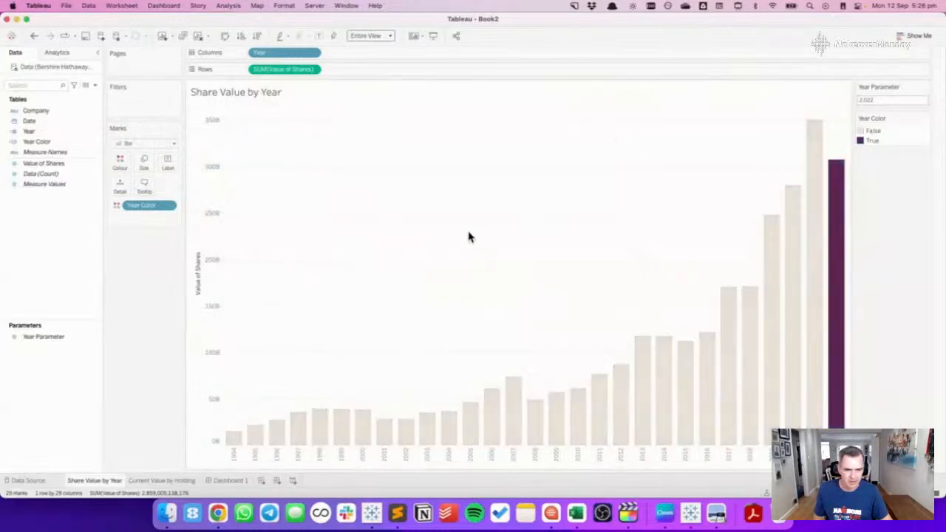
Colour the Current Value by Holding bars by the Year Color field and show their mark labels.
{"action": "left_click", "coordinate": [185, 481]}
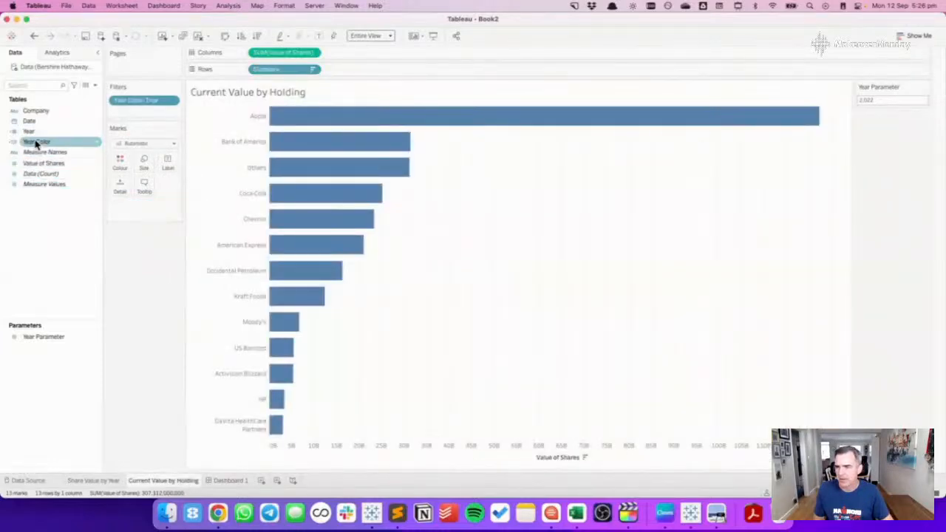
{"action": "left_click_drag", "start_coordinate": [34, 141], "coordinate": [126, 161]}
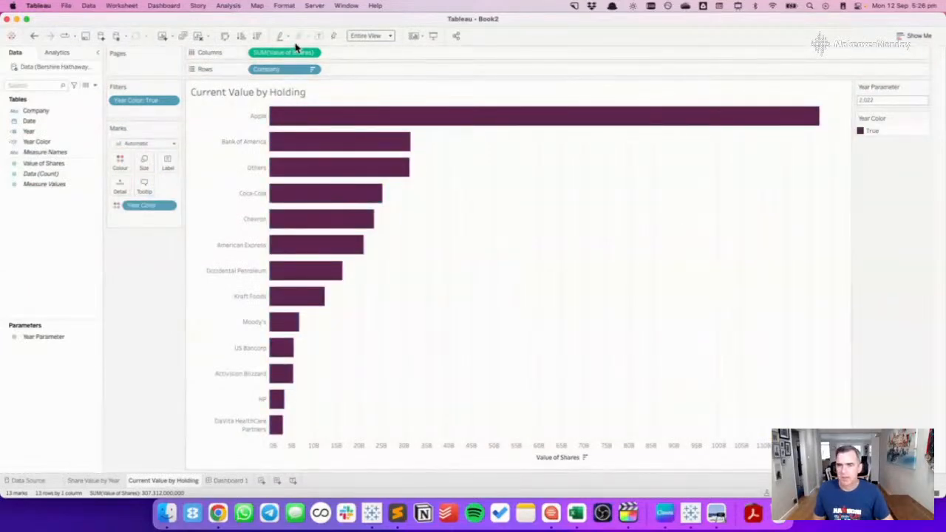
{"action": "left_click", "coordinate": [318, 36]}
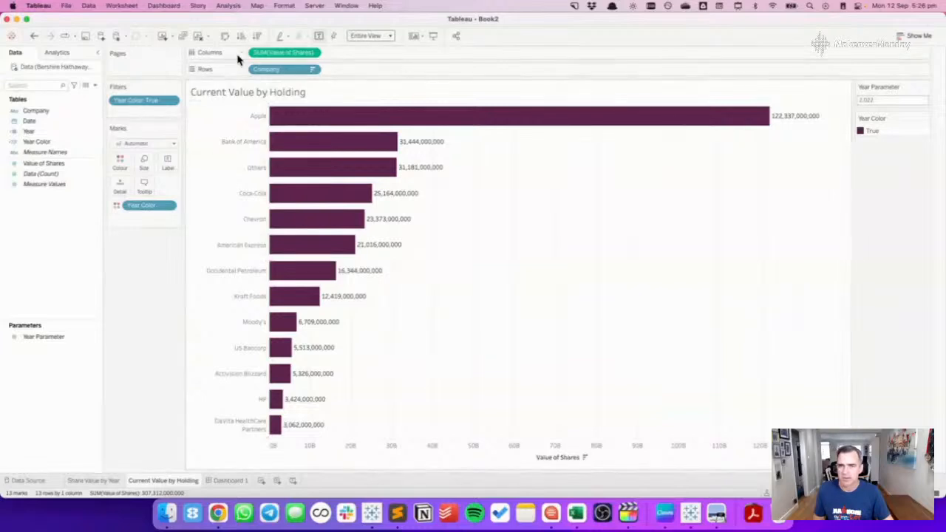
Format the holdings chart's Value of Shares labels as custom numbers in billions with one decimal place.
{"action": "right_click", "coordinate": [265, 56]}
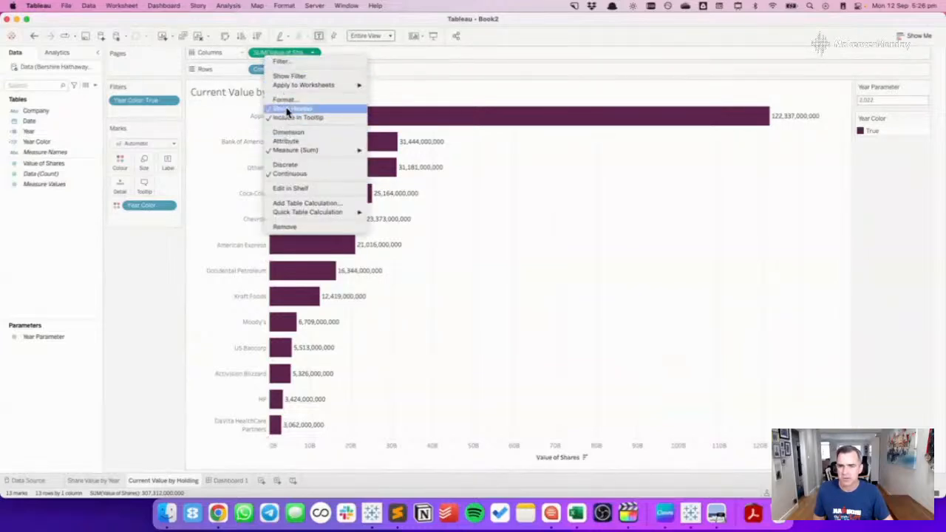
{"action": "left_click", "coordinate": [285, 100]}
{"action": "left_click", "coordinate": [60, 89]}
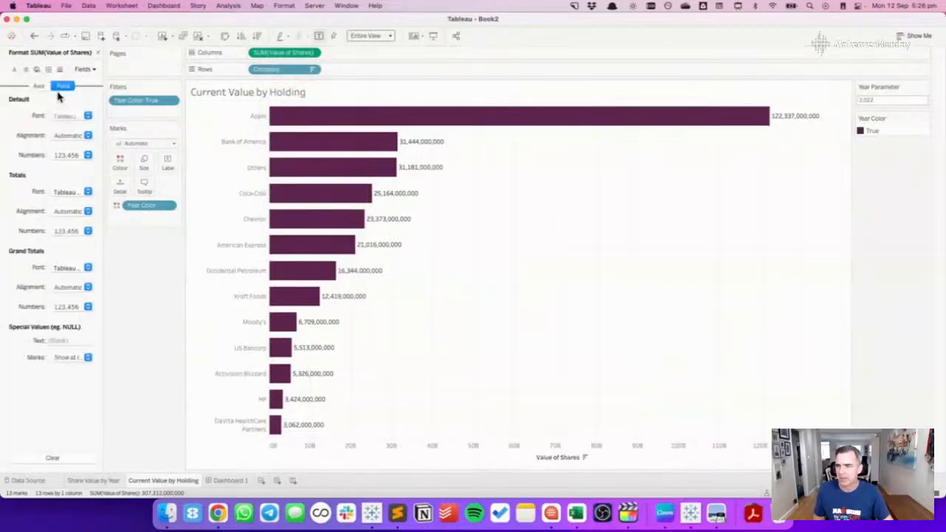
{"action": "left_click", "coordinate": [70, 157]}
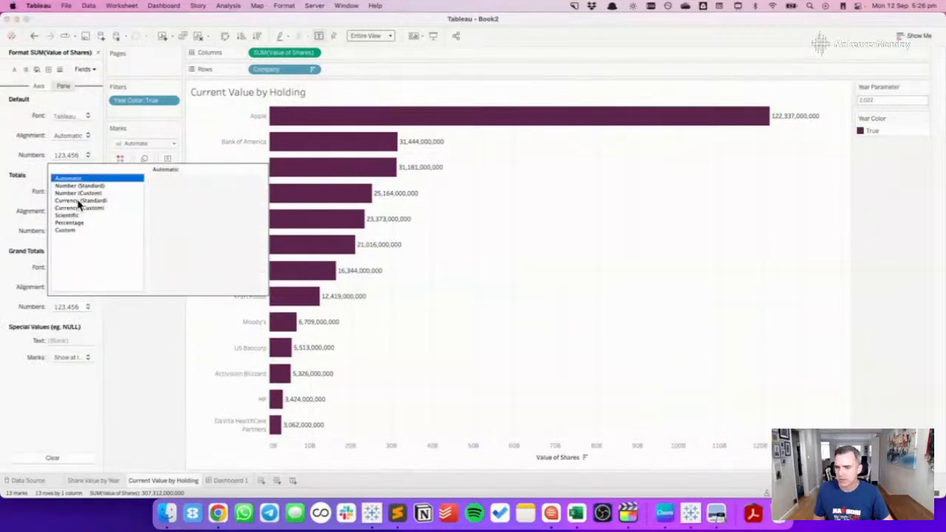
{"action": "left_click", "coordinate": [79, 193]}
{"action": "left_click", "coordinate": [182, 196]}
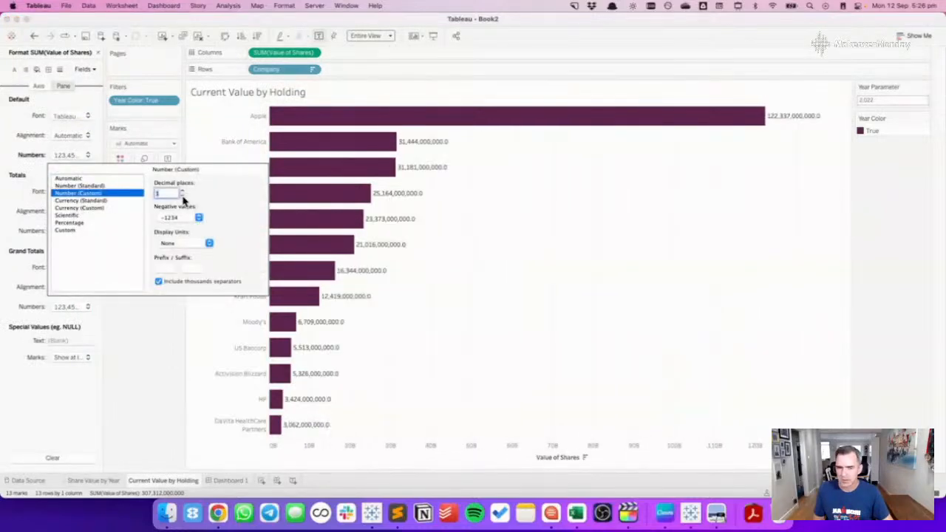
{"action": "left_click", "coordinate": [178, 244]}
{"action": "left_click", "coordinate": [178, 264]}
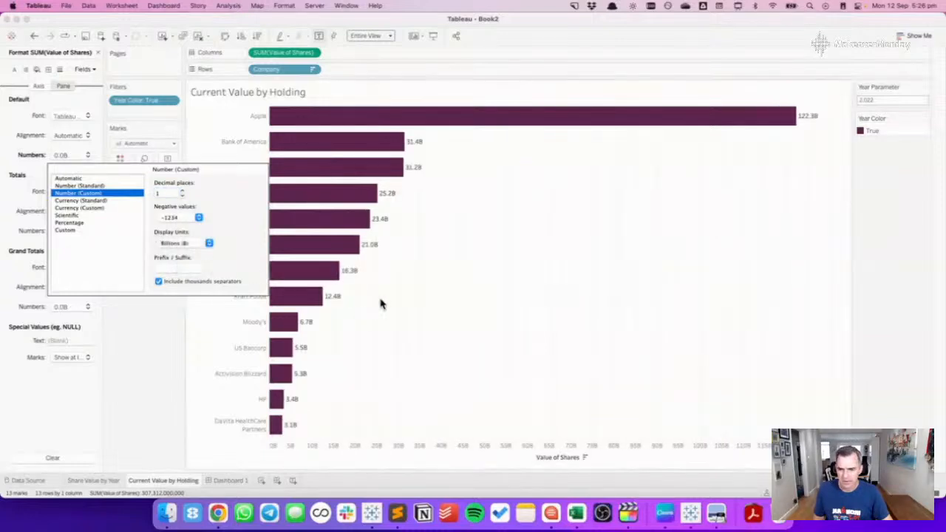
{"action": "left_click", "coordinate": [434, 303]}
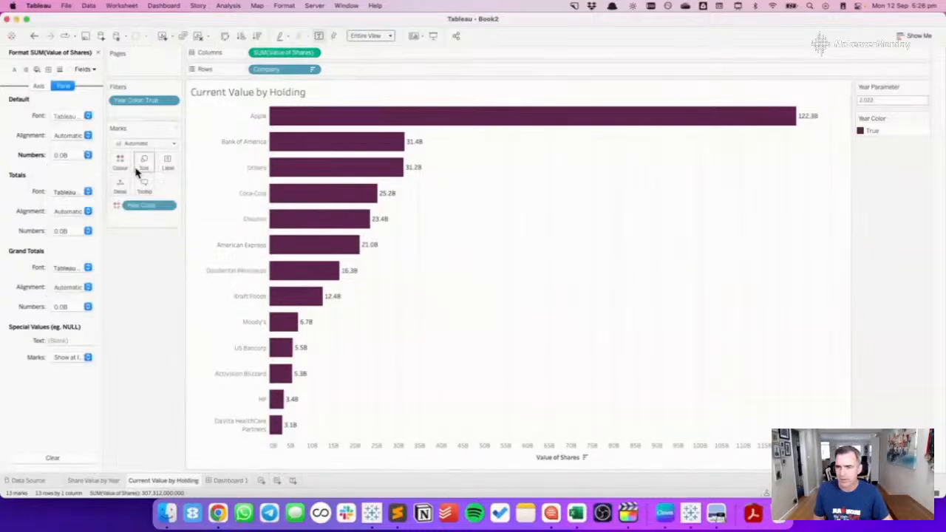
Set the holdings chart's label font to Tableau Medium and match the label colour to the marks.
{"action": "left_click", "coordinate": [165, 169]}
{"action": "left_click", "coordinate": [221, 231]}
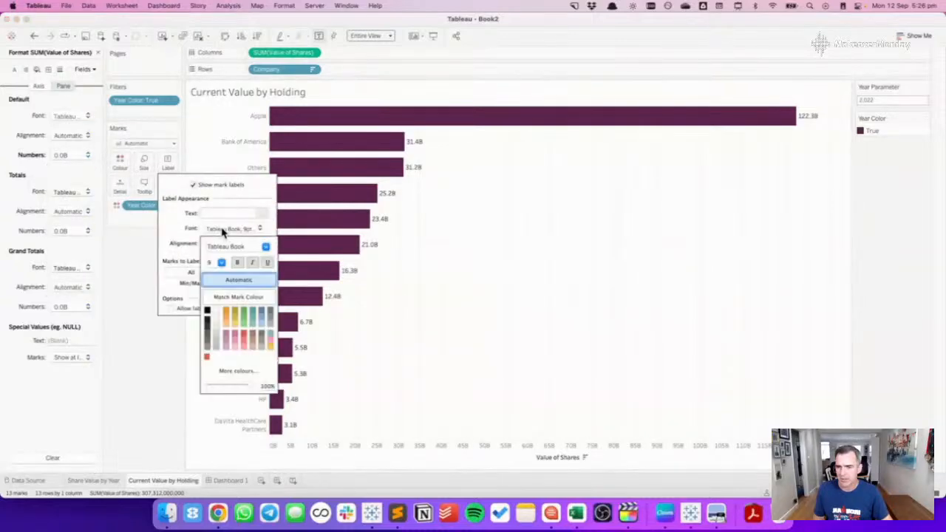
{"action": "left_click", "coordinate": [229, 297]}
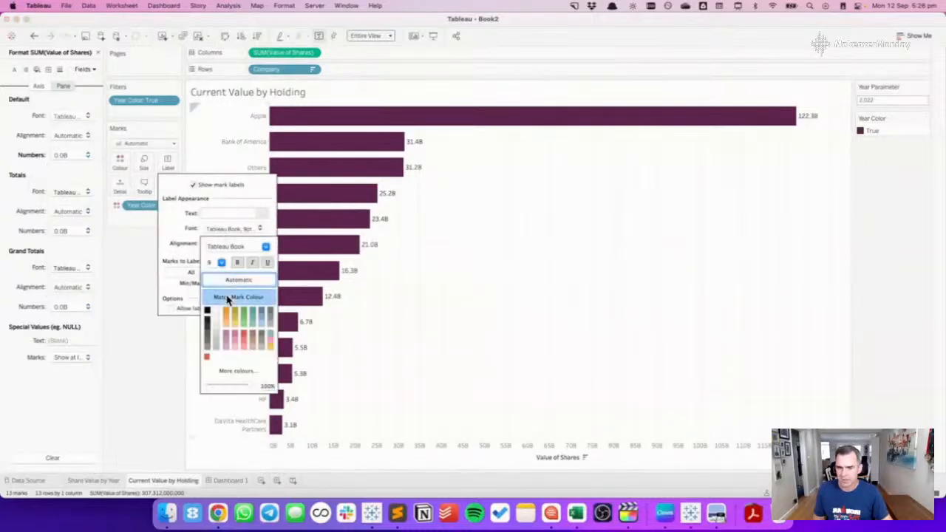
{"action": "left_click", "coordinate": [264, 249]}
{"action": "left_click", "coordinate": [247, 270]}
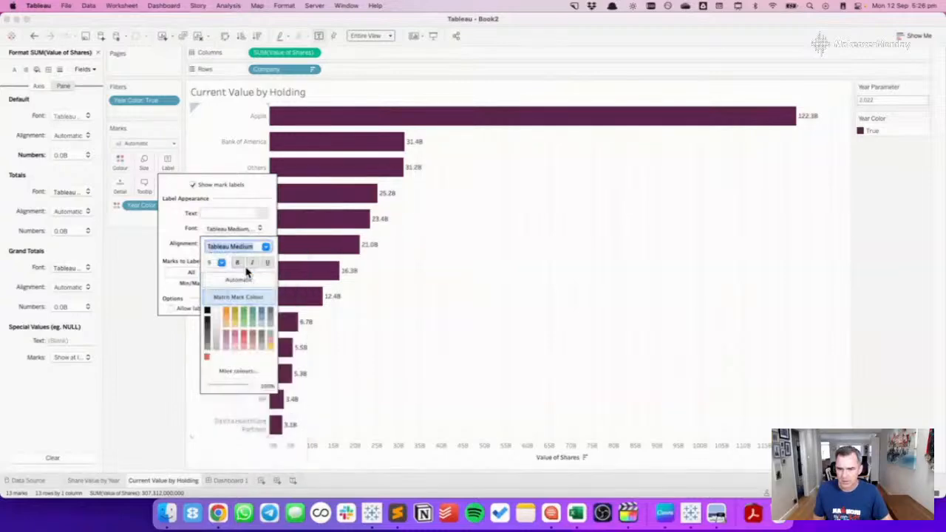
{"action": "left_click", "coordinate": [431, 278]}
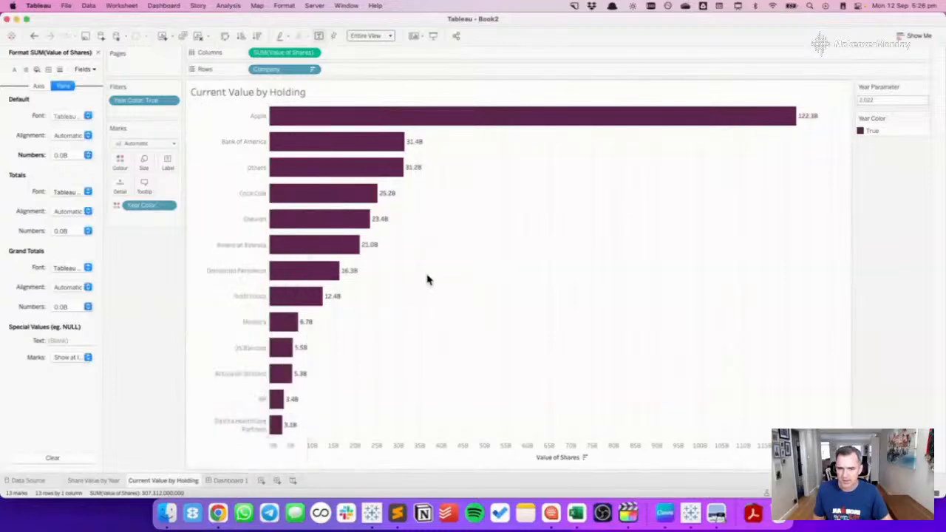
Hide the Value of Shares axis on the Current Value by Holding chart.
{"action": "right_click", "coordinate": [461, 456]}
{"action": "left_click", "coordinate": [481, 434]}
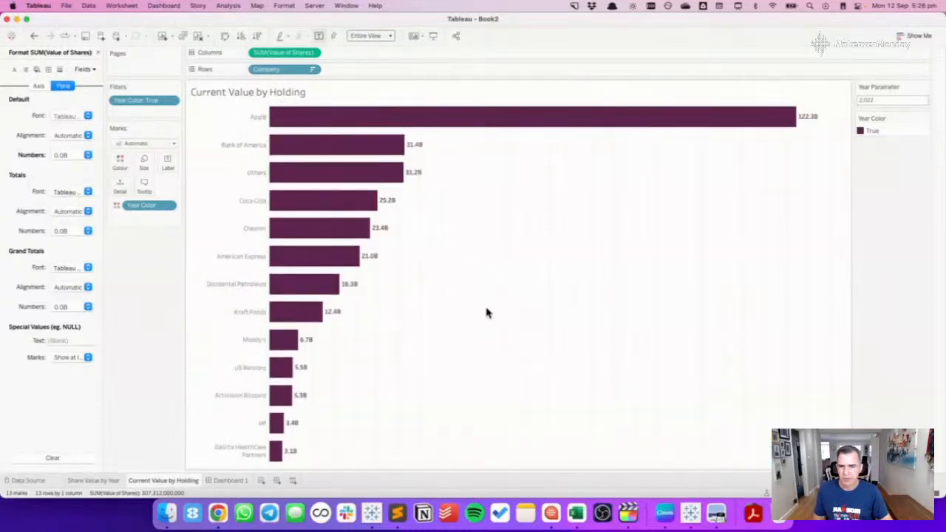
{"action": "mouse_move", "coordinate": [229, 484]}
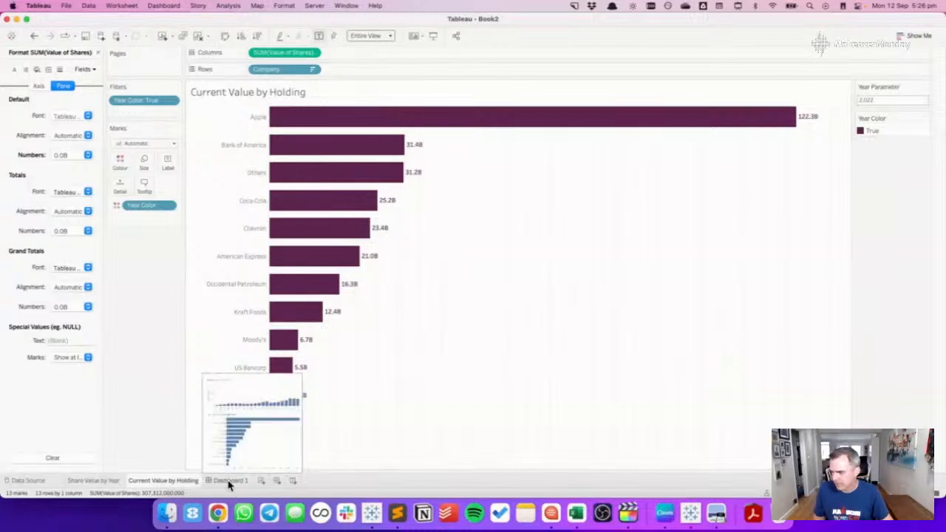
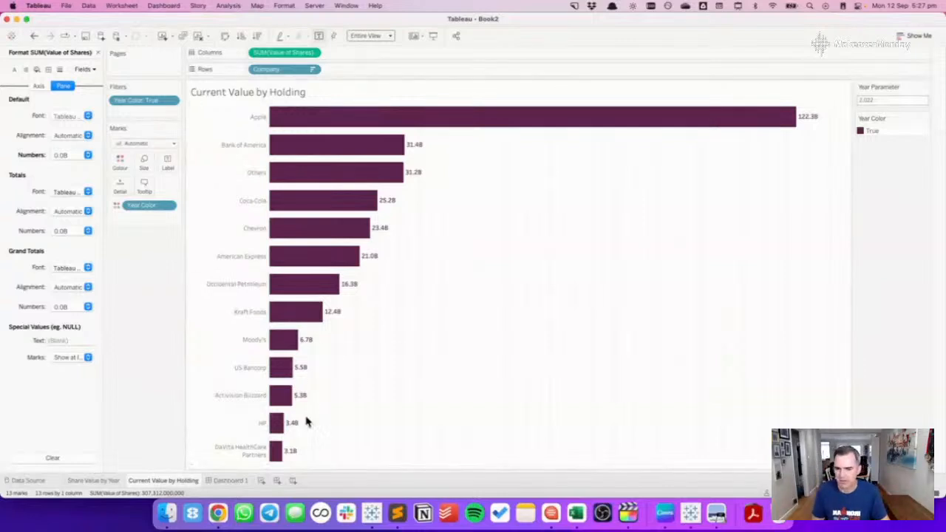
Close the Value of Shares formatting pane and return to the Share Value by Year sheet.
{"action": "left_click", "coordinate": [112, 484]}
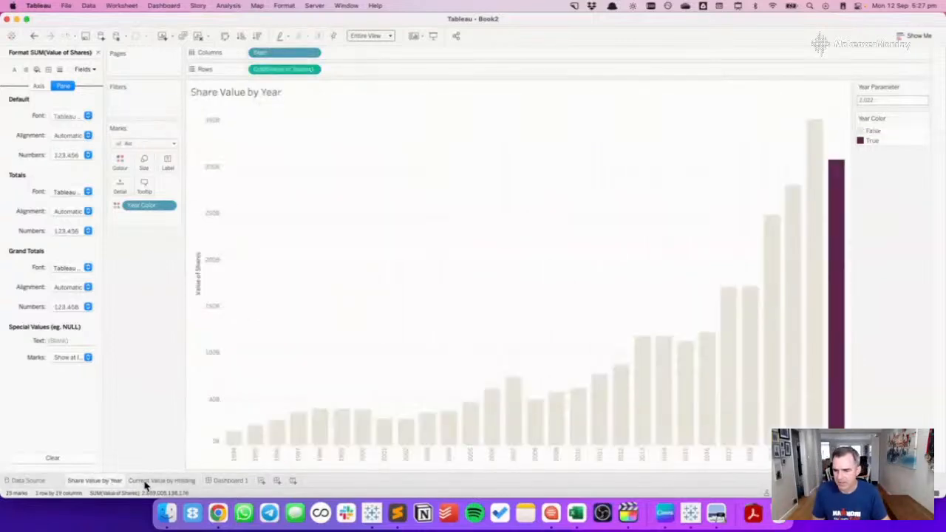
{"action": "mouse_move", "coordinate": [157, 484]}
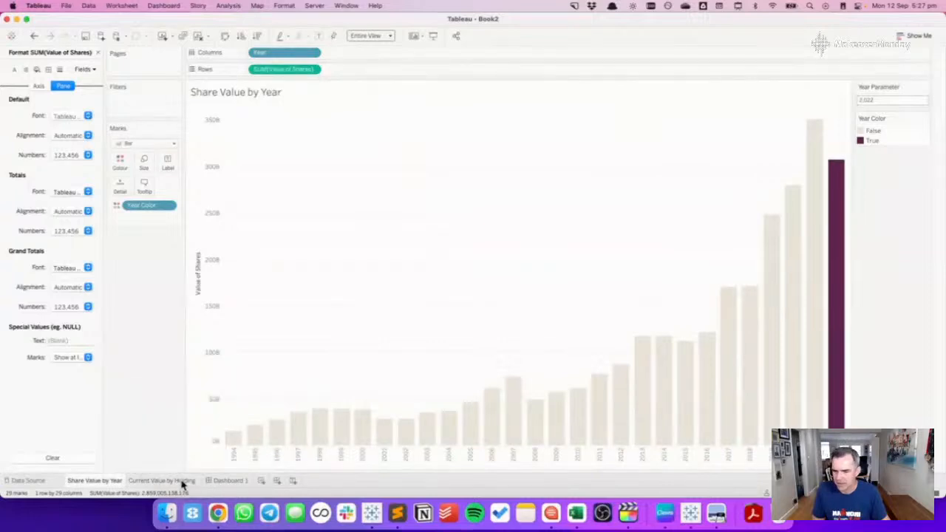
{"action": "left_click", "coordinate": [183, 483]}
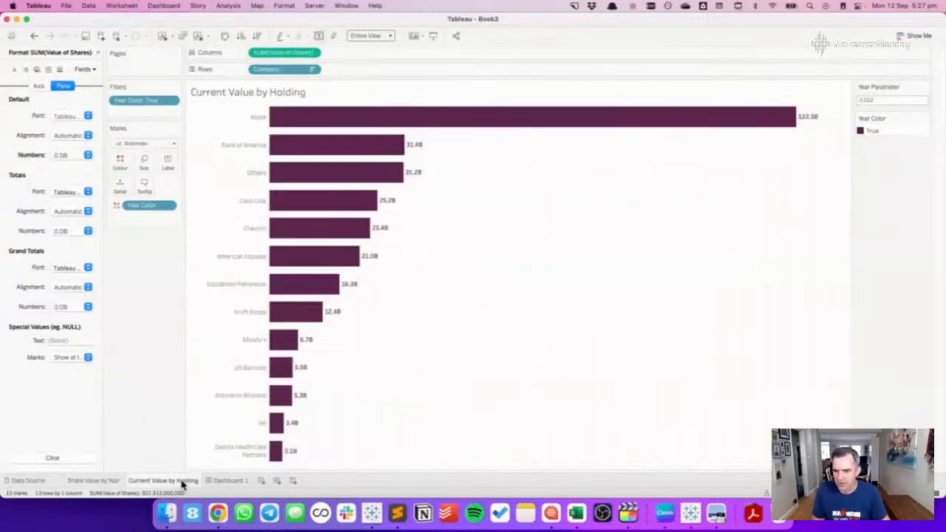
{"action": "left_click", "coordinate": [96, 54]}
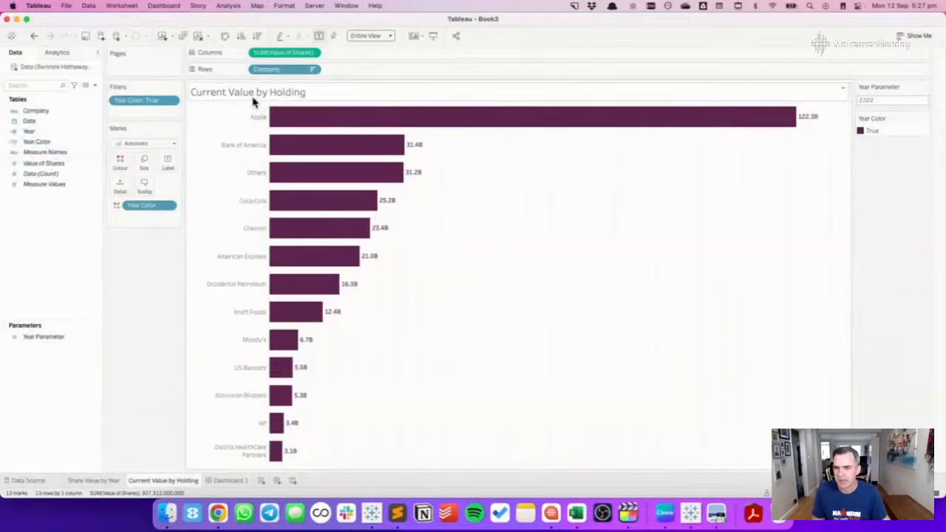
{"action": "left_click", "coordinate": [114, 481]}
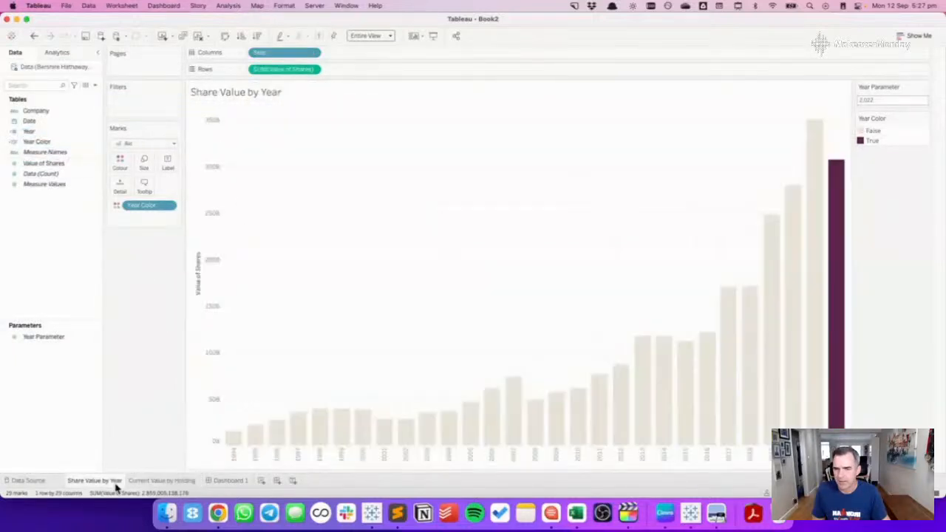
{"action": "left_click_drag", "start_coordinate": [103, 231], "coordinate": [80, 230]}
{"action": "right_click", "coordinate": [60, 226]}
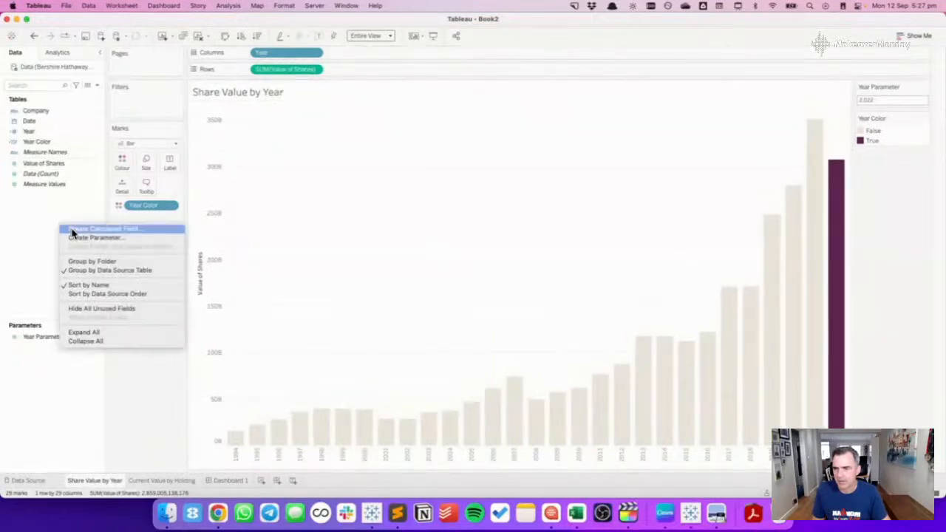
{"action": "left_click", "coordinate": [71, 233]}
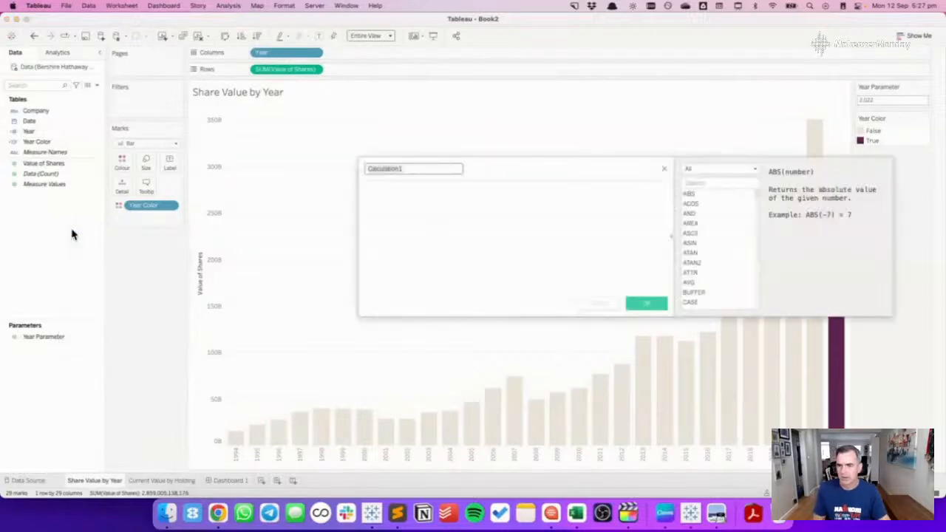
{"action": "left_click", "coordinate": [663, 169]}
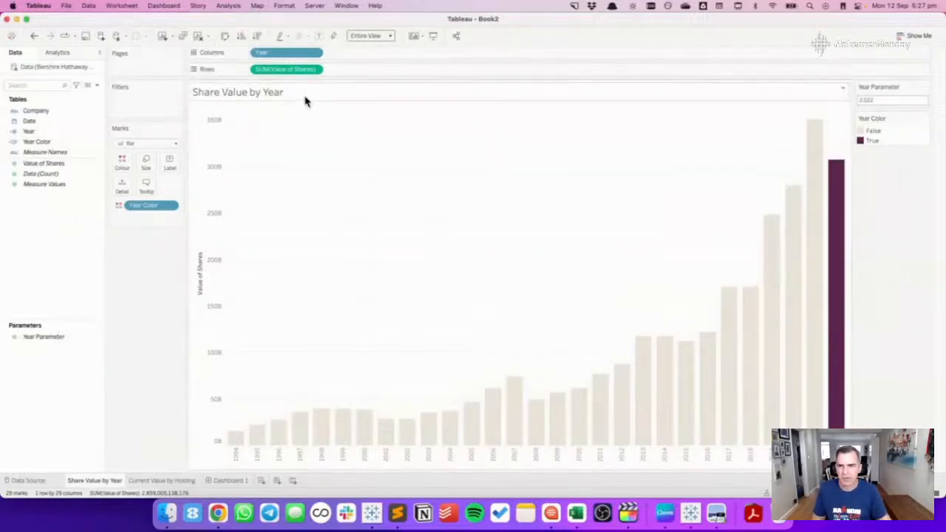
{"action": "double_click", "coordinate": [306, 98]}
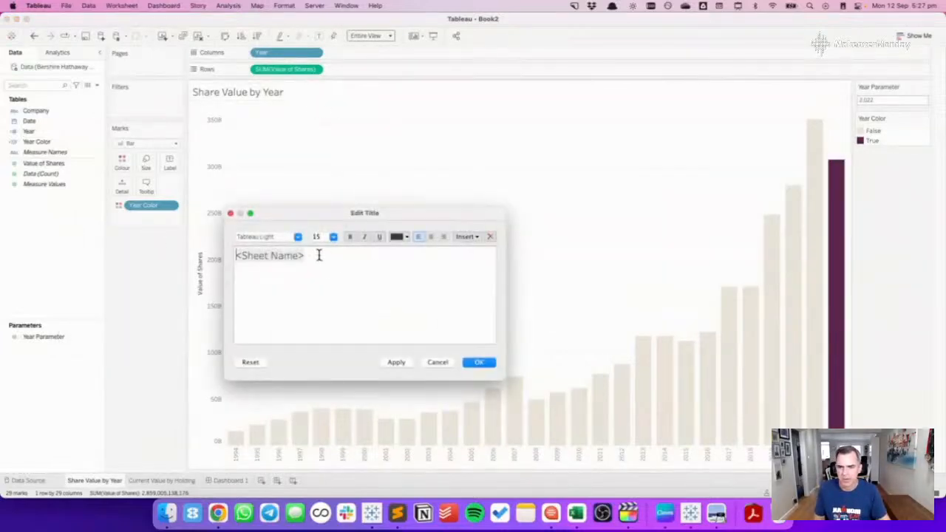
{"action": "left_click_drag", "start_coordinate": [319, 255], "coordinate": [226, 249]}
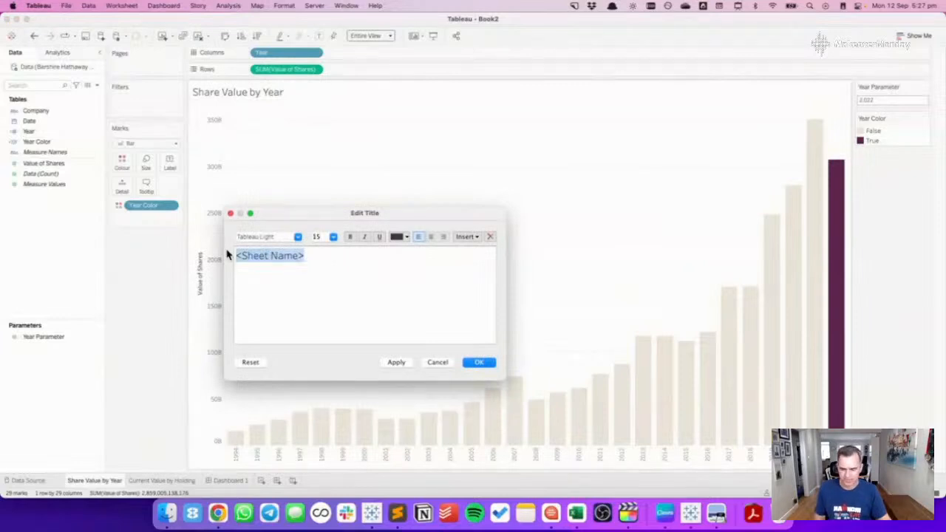
{"action": "type", "text": "Value"}
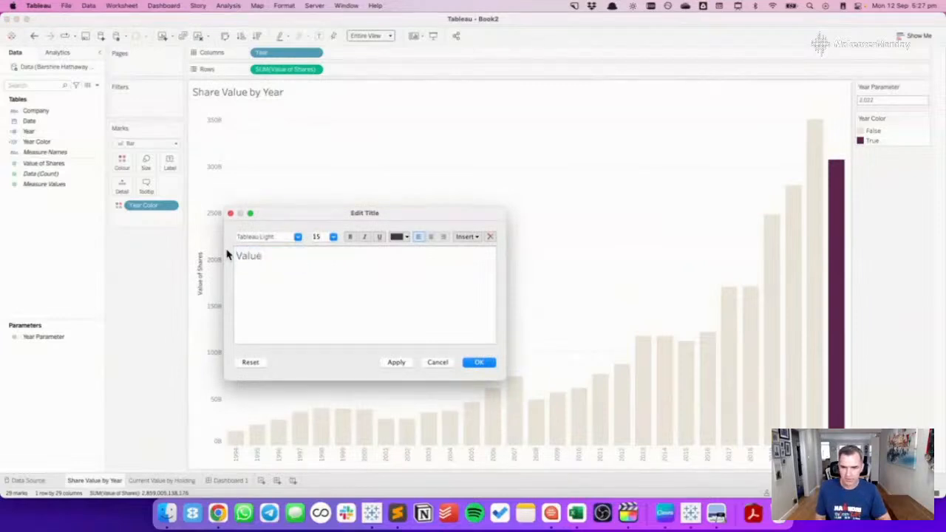
{"action": "left_click", "coordinate": [435, 363]}
Set the Current Value by Holding sheet's title to the inserted Year Parameter followed by HOLDINGS.
{"action": "left_click", "coordinate": [146, 482]}
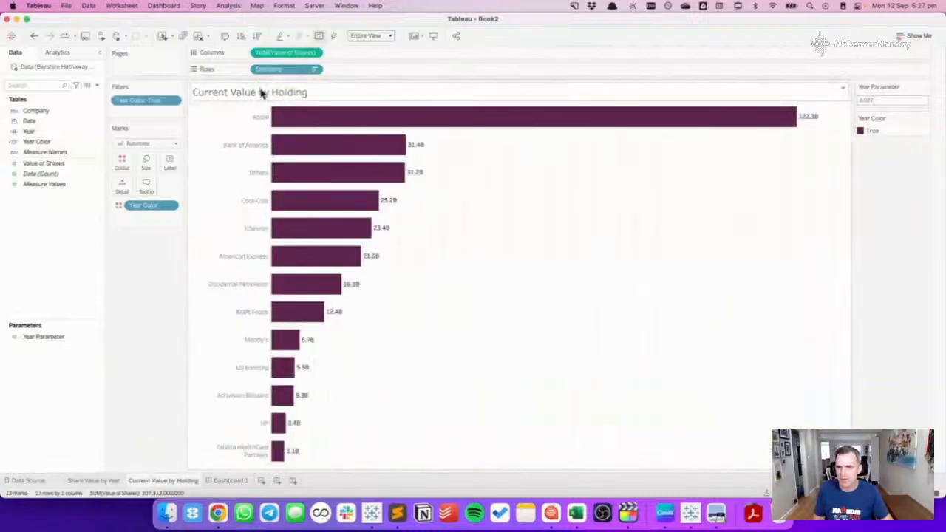
{"action": "double_click", "coordinate": [261, 91]}
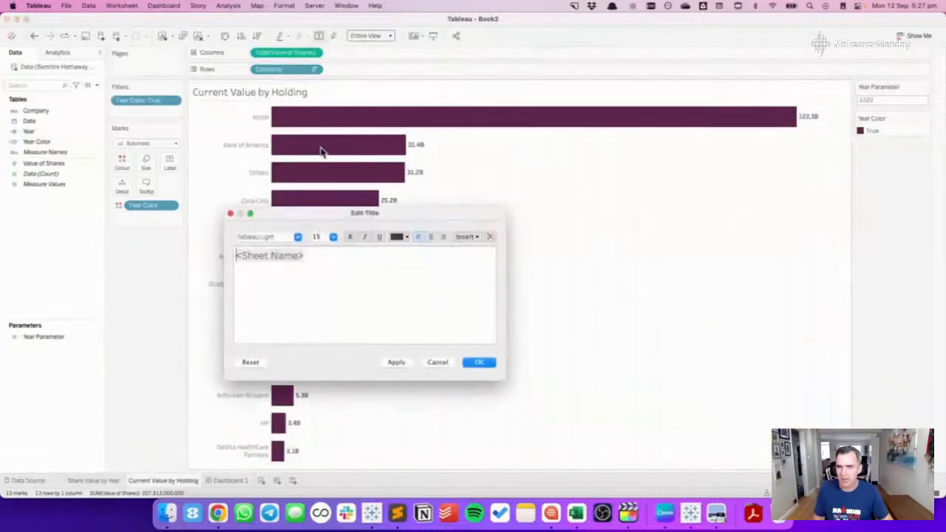
{"action": "left_click", "coordinate": [466, 237]}
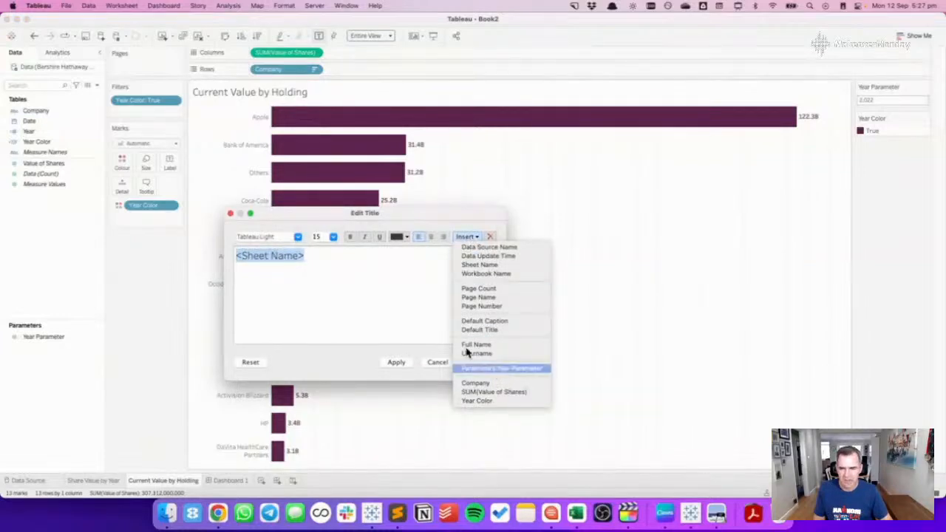
{"action": "left_click", "coordinate": [493, 368]}
{"action": "type", "text": "HOLDING"}
{"action": "key", "text": "BackSpace"}
{"action": "key", "text": "BackSpace"}
{"action": "key", "text": "BackSpace"}
{"action": "key", "text": "BackSpace"}
{"action": "key", "text": "BackSpace"}
{"action": "key", "text": "BackSpace"}
{"action": "key", "text": "BackSpace"}
{"action": "type", "text": "HOLDINGS"}
{"action": "key", "text": "BackSpace"}
{"action": "key", "text": "BackSpace"}
{"action": "key", "text": "BackSpace"}
{"action": "key", "text": "BackSpace"}
{"action": "key", "text": "BackSpace"}
{"action": "type", "text": "DINGS"}
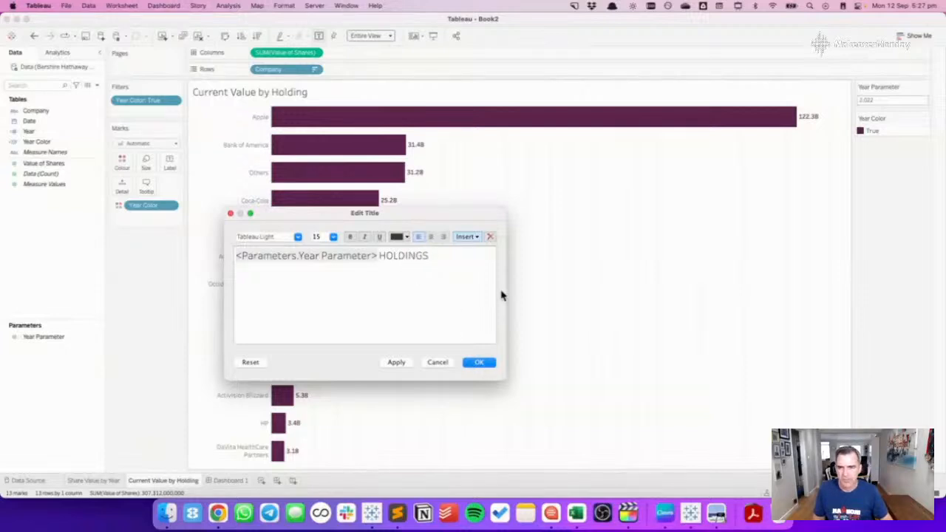
{"action": "left_click", "coordinate": [486, 360]}
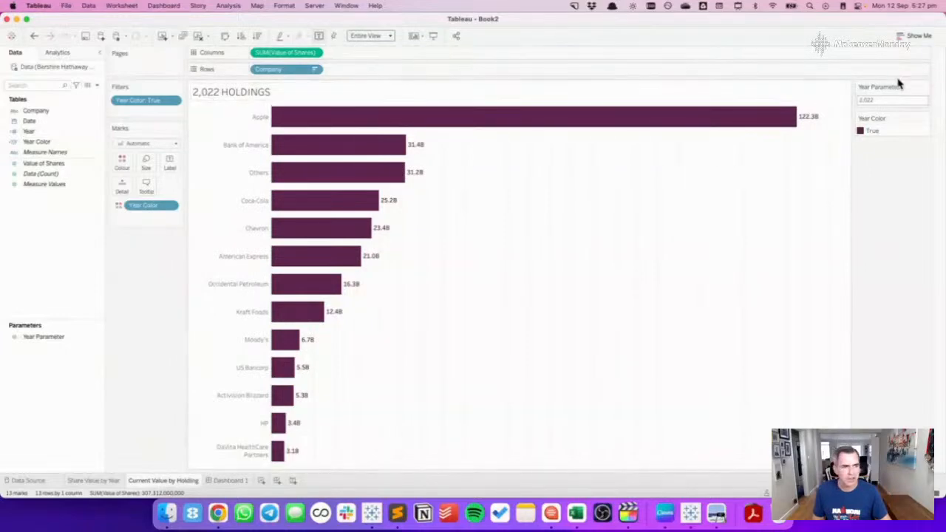
Set the Year Parameter's display format to a custom number with 0 decimal places and no thousands separators.
{"action": "left_click", "coordinate": [927, 88]}
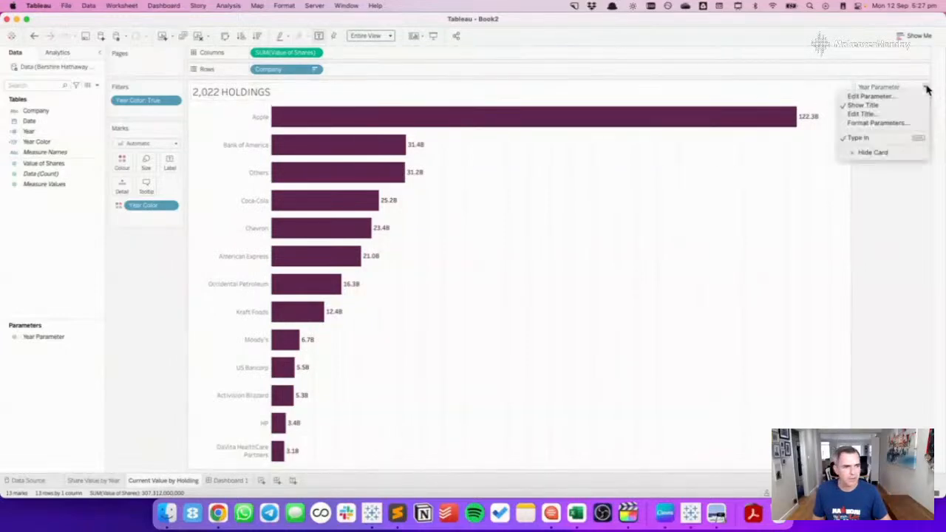
{"action": "left_click", "coordinate": [871, 96]}
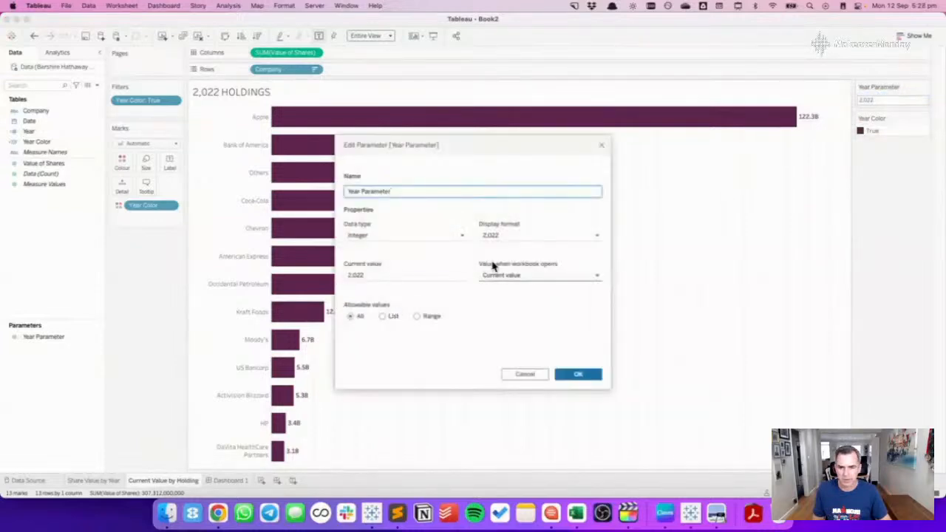
{"action": "left_click", "coordinate": [494, 238]}
{"action": "left_click", "coordinate": [447, 280]}
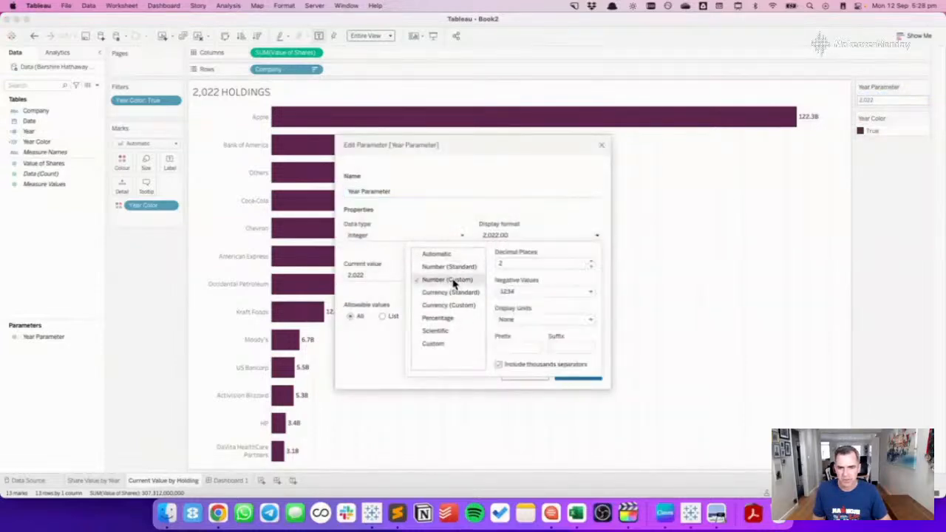
{"action": "left_click", "coordinate": [590, 267]}
{"action": "left_click", "coordinate": [590, 267]}
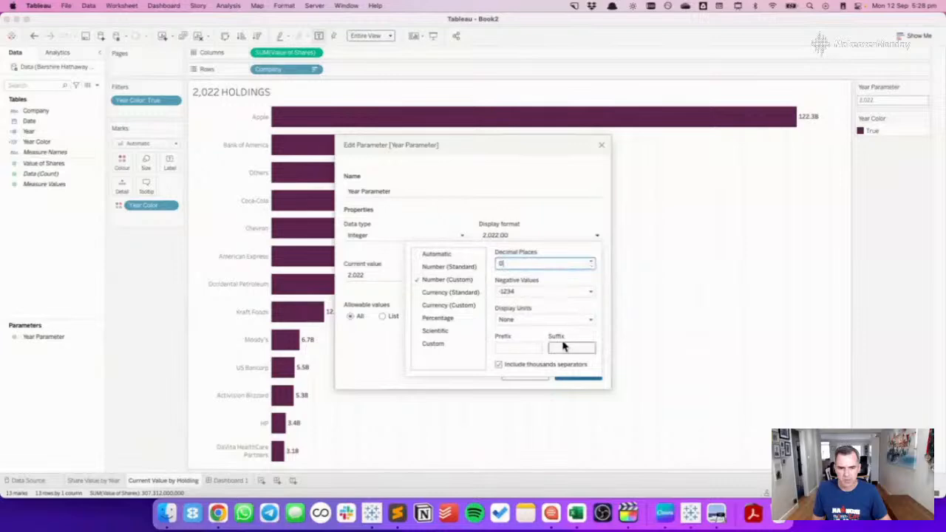
{"action": "left_click", "coordinate": [499, 364]}
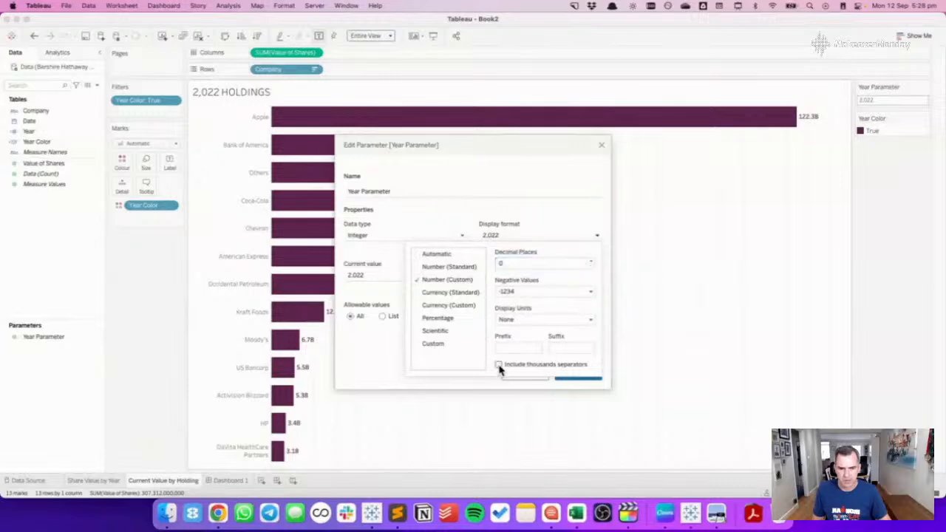
{"action": "left_click", "coordinate": [470, 215]}
{"action": "left_click", "coordinate": [577, 378]}
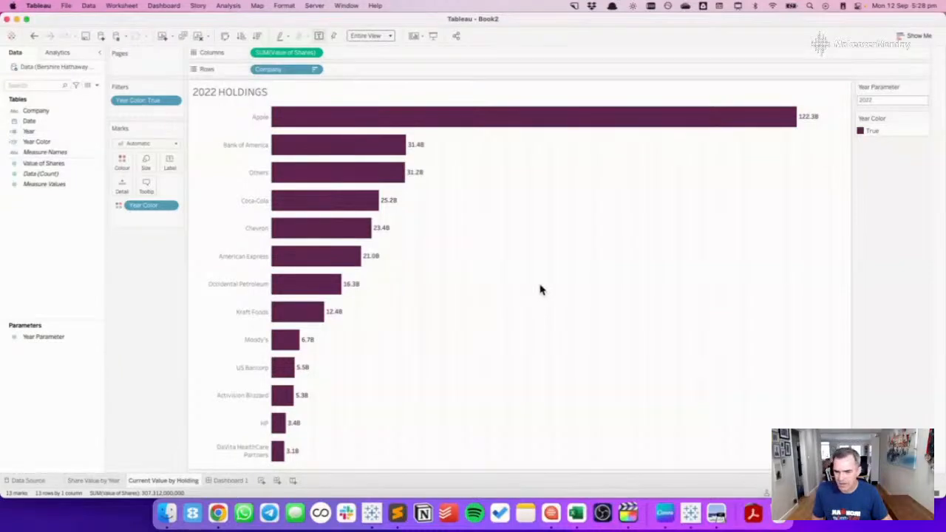
Insert the Year Parameter after the sheet name in the Share Value by Year title.
{"action": "left_click", "coordinate": [99, 482]}
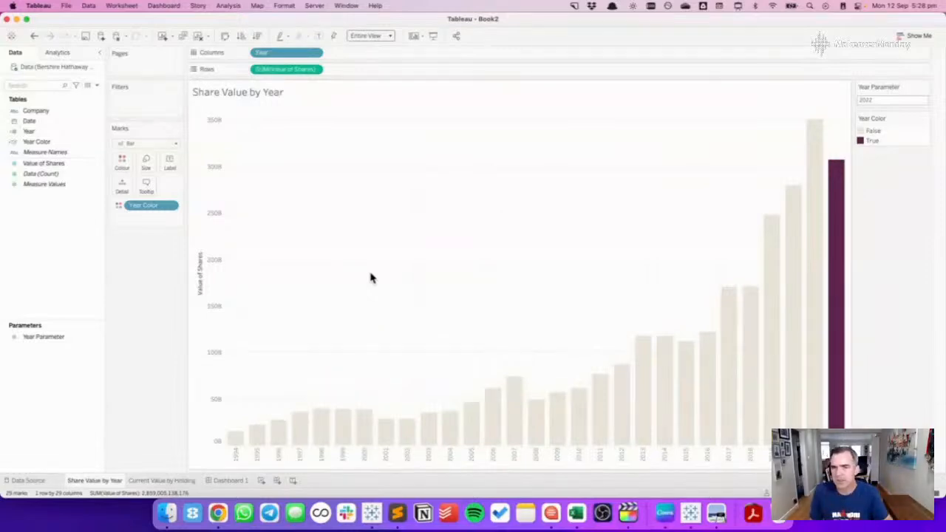
{"action": "double_click", "coordinate": [260, 94]}
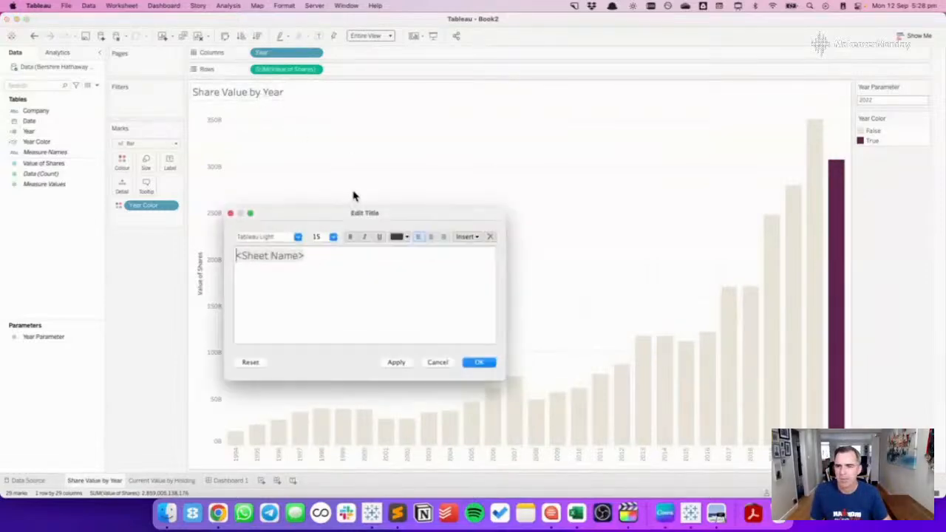
{"action": "left_click", "coordinate": [466, 237]}
{"action": "left_click", "coordinate": [491, 368]}
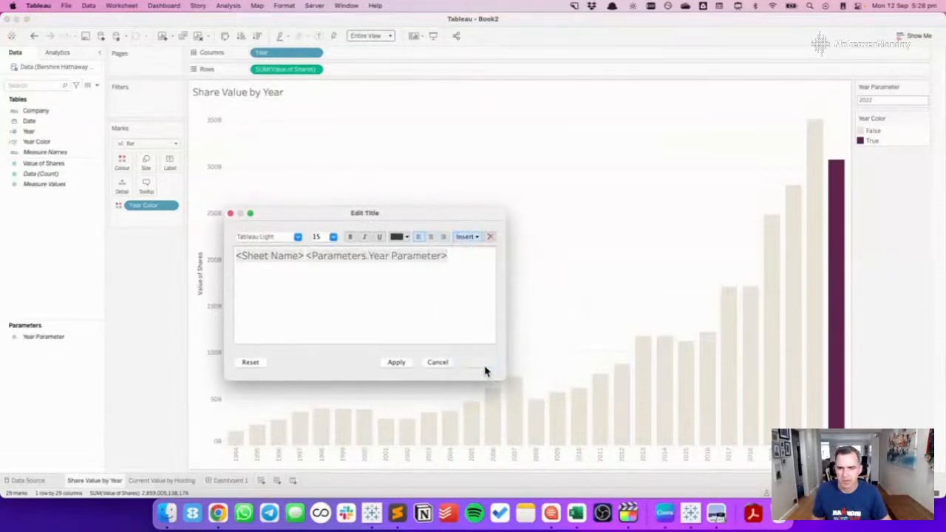
{"action": "left_click", "coordinate": [485, 369]}
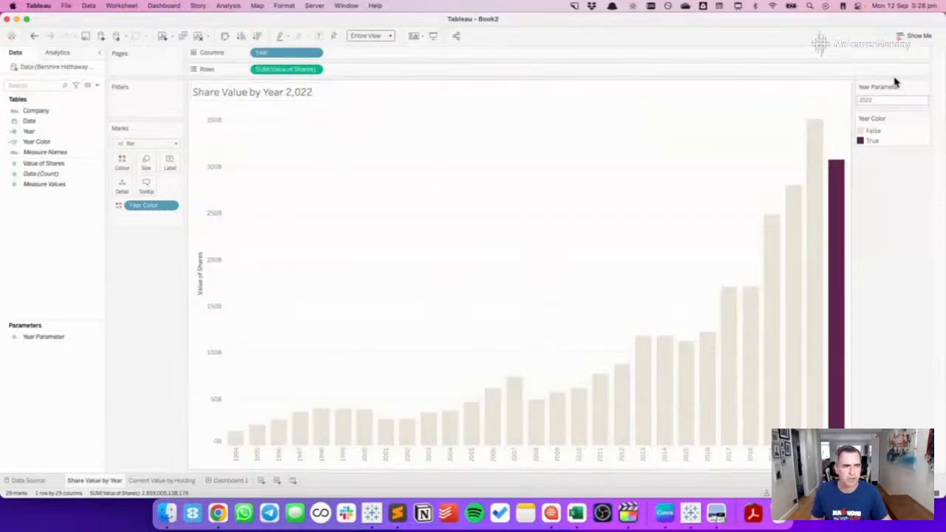
{"action": "left_click", "coordinate": [926, 87]}
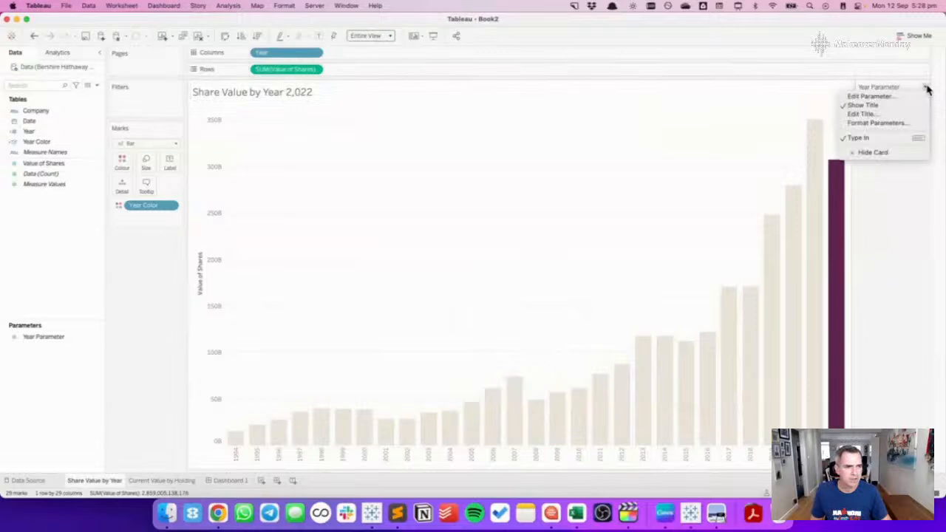
{"action": "left_click", "coordinate": [871, 97]}
{"action": "left_click", "coordinate": [526, 375]}
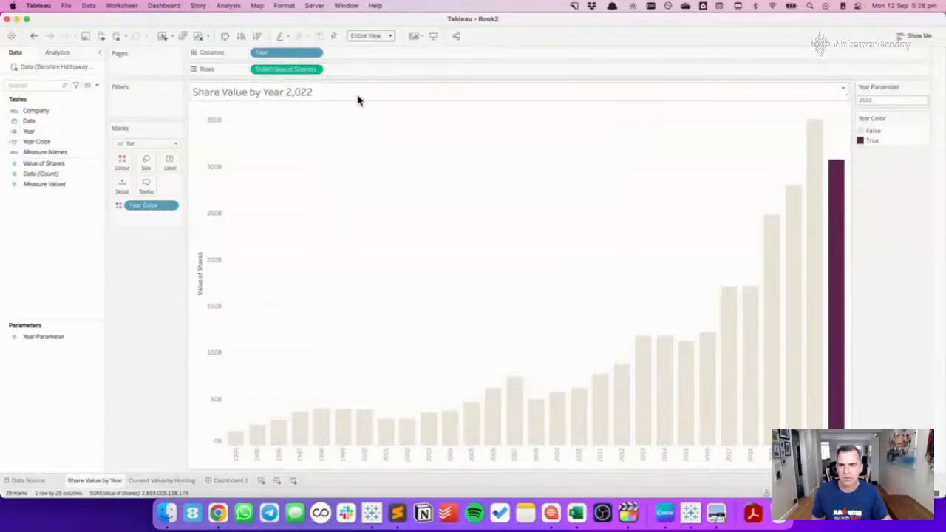
{"action": "double_click", "coordinate": [301, 94]}
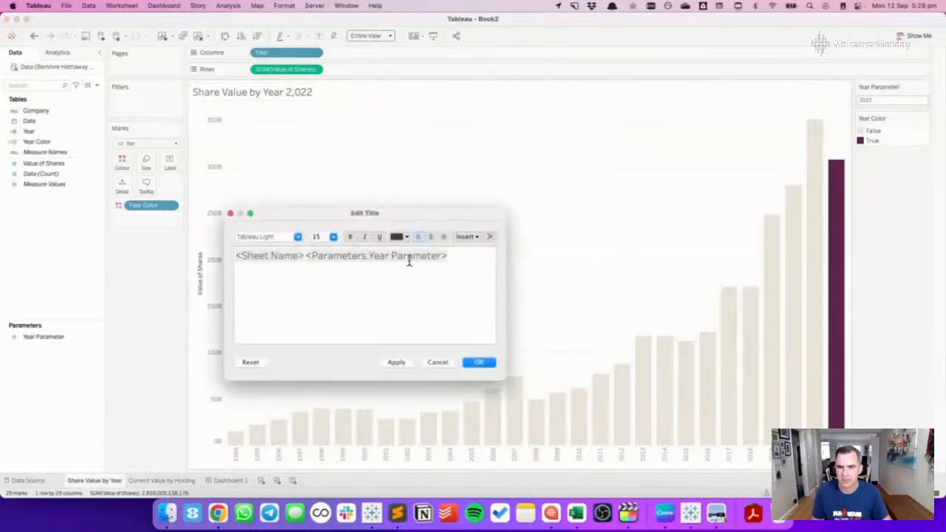
{"action": "left_click", "coordinate": [436, 364]}
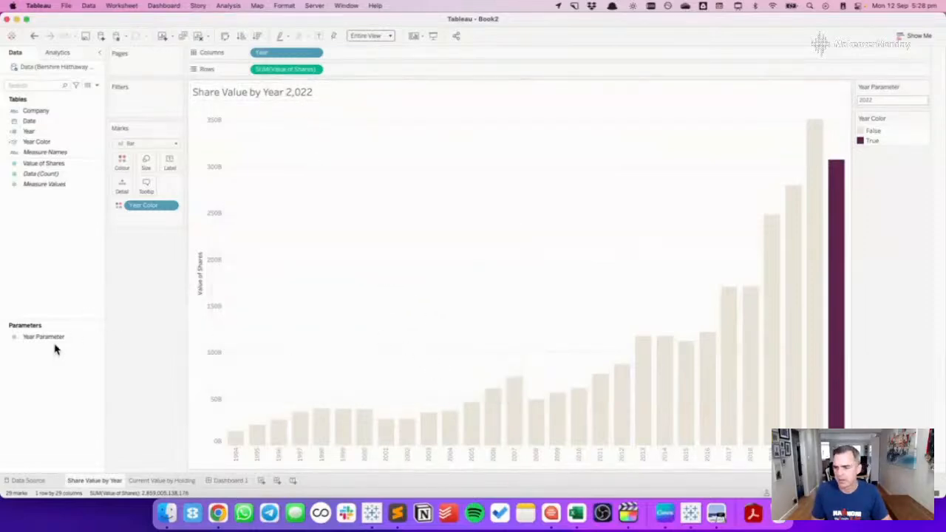
Set the Year Parameter's default number format to 1 decimal place.
{"action": "right_click", "coordinate": [52, 337]}
{"action": "mouse_move", "coordinate": [93, 291]}
{"action": "left_click", "coordinate": [187, 298]}
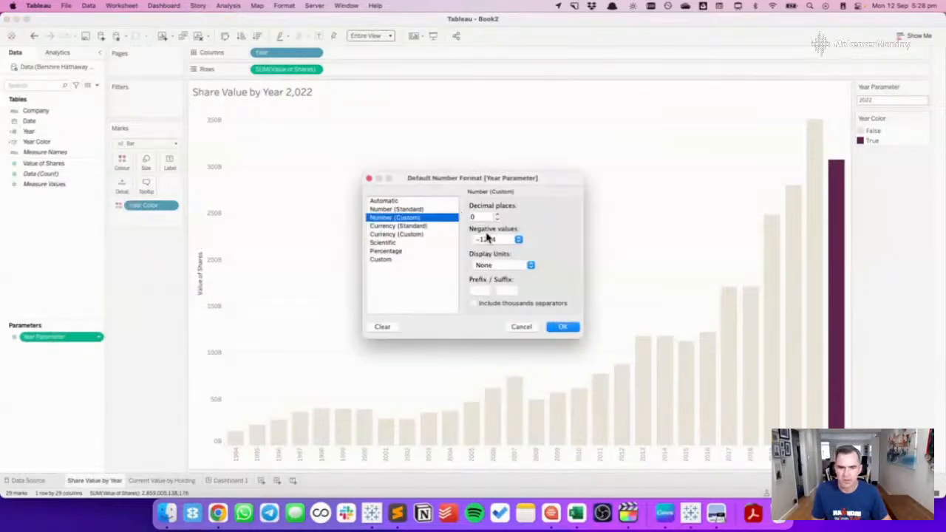
{"action": "left_click", "coordinate": [496, 213]}
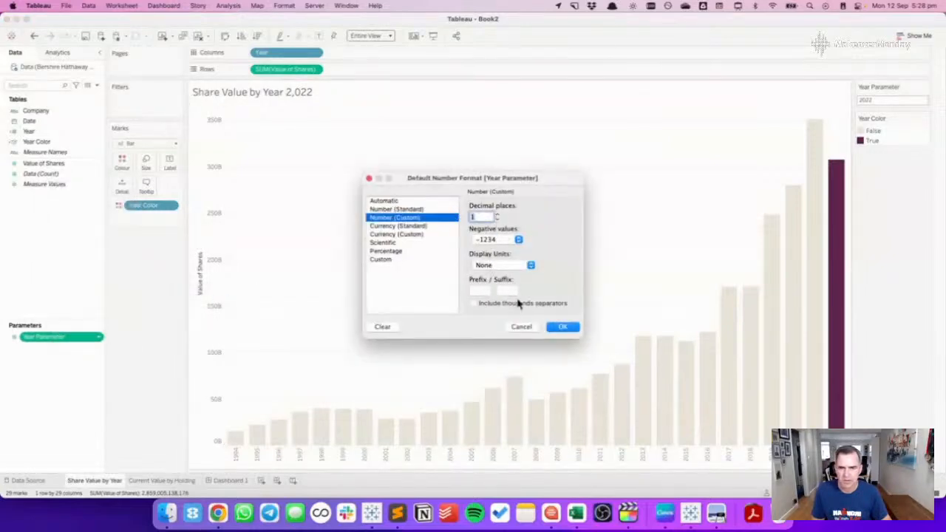
{"action": "left_click", "coordinate": [560, 327]}
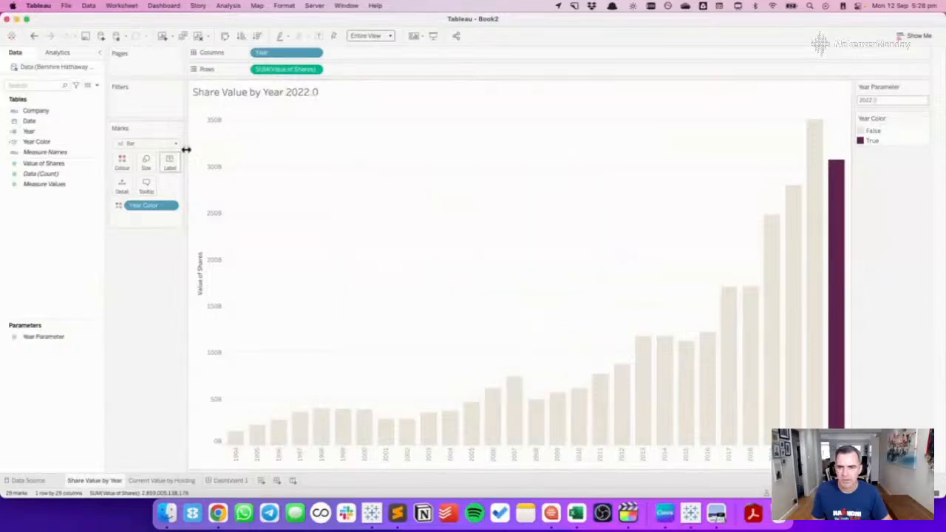
Edit the Year Parameter so its display format uses 0 decimal places.
{"action": "right_click", "coordinate": [46, 337]}
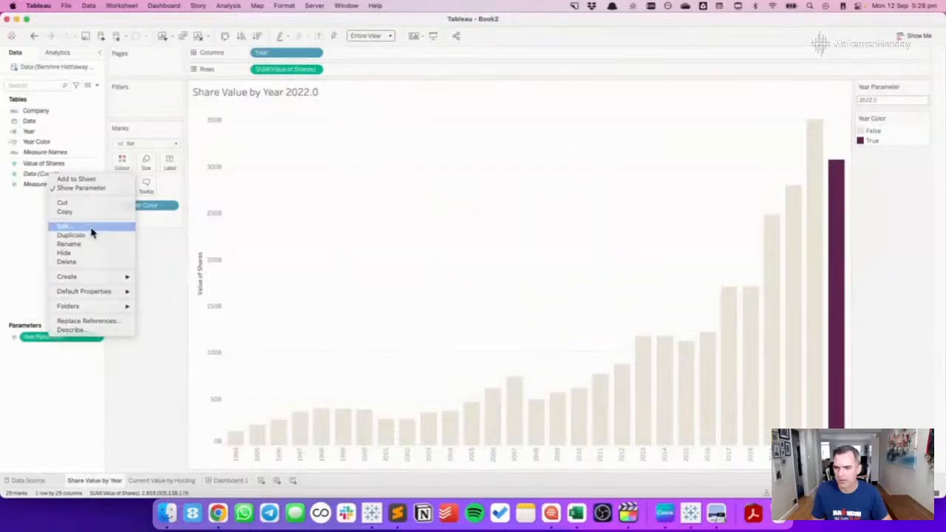
{"action": "left_click", "coordinate": [83, 229]}
{"action": "left_click", "coordinate": [516, 236]}
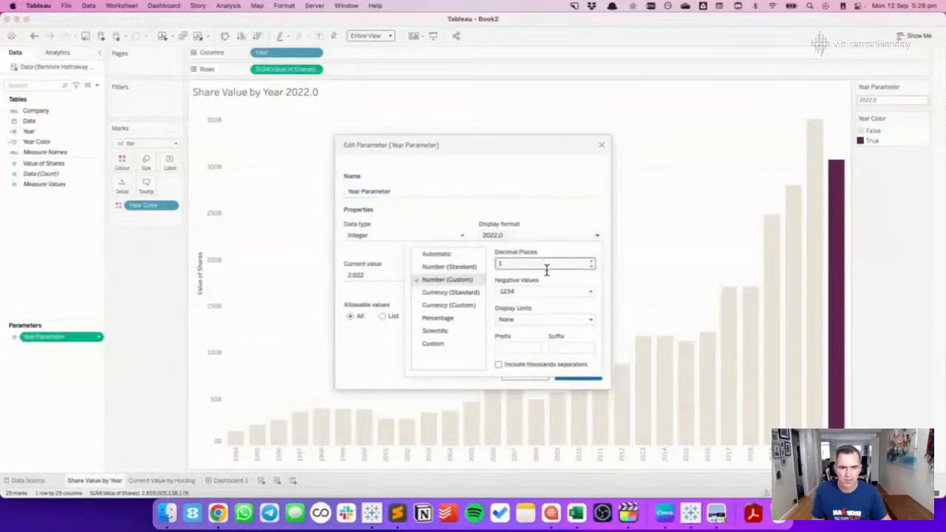
{"action": "left_click", "coordinate": [592, 267]}
{"action": "left_click", "coordinate": [542, 217]}
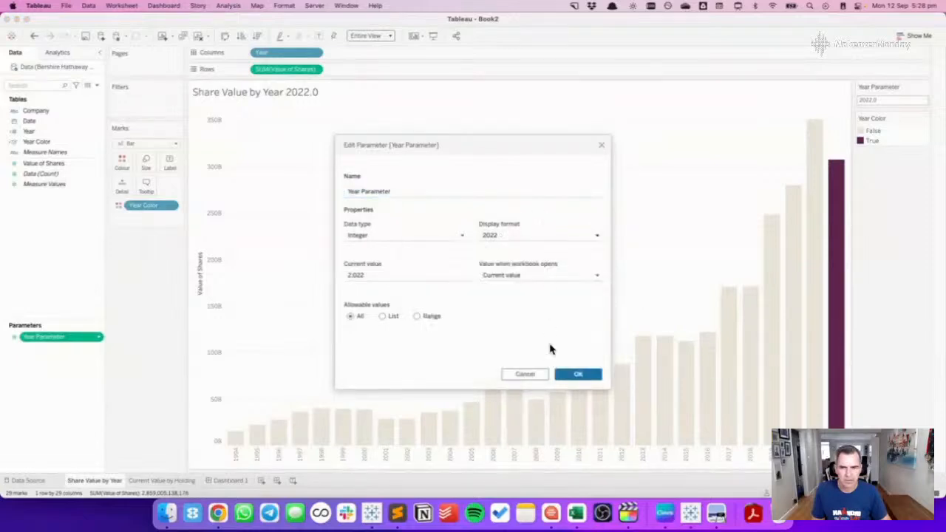
{"action": "left_click", "coordinate": [577, 375]}
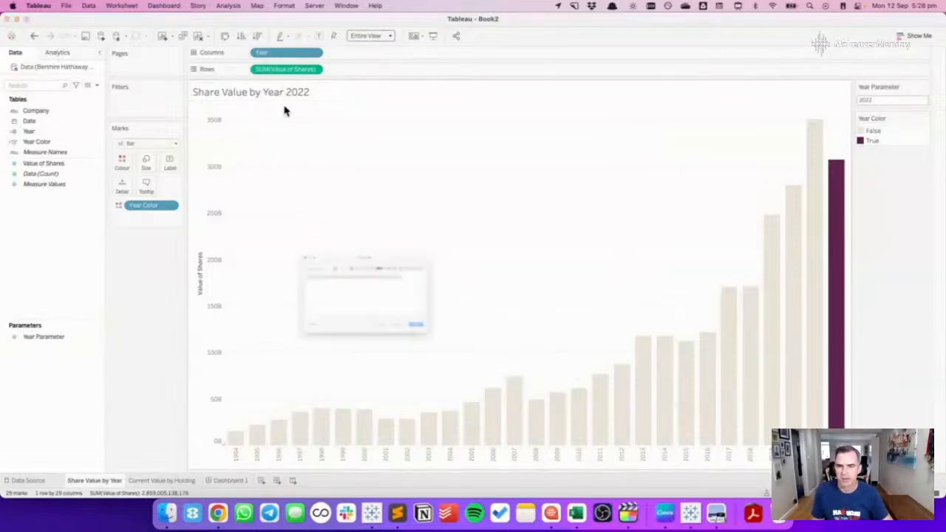
Remove the Year Parameter from the Share Value by Year title.
{"action": "left_click_drag", "start_coordinate": [304, 255], "coordinate": [552, 255]}
{"action": "key", "text": "BackSpace"}
{"action": "left_click", "coordinate": [484, 362]}
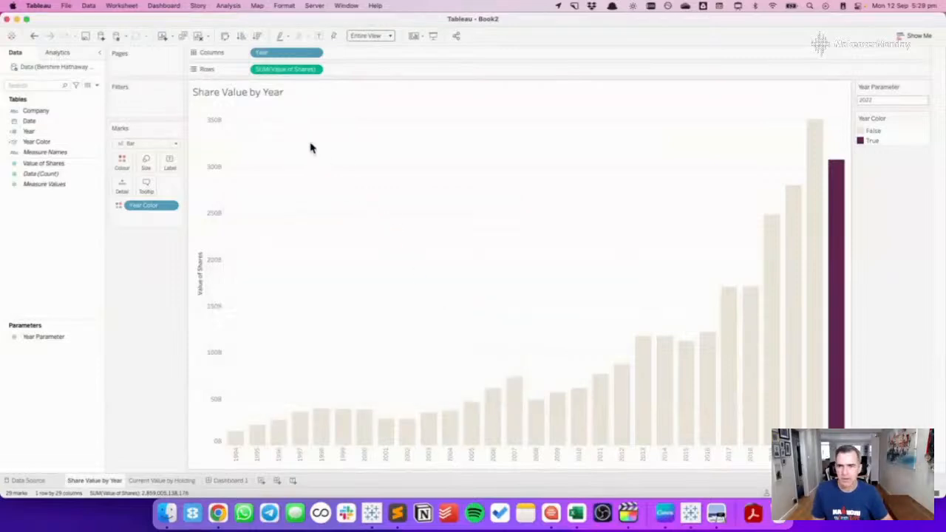
Replace the Share Value by Year sheet's title with YEARLY SHARE VALUE.
{"action": "double_click", "coordinate": [272, 93]}
{"action": "left_click_drag", "start_coordinate": [315, 251], "coordinate": [173, 257]}
{"action": "type", "text": "YEARL"}
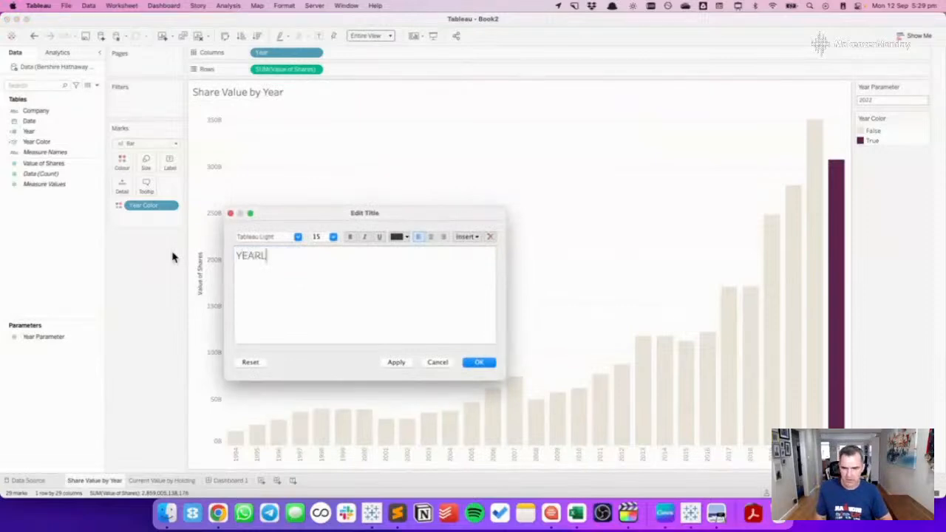
{"action": "type", "text": "Y SHARE"}
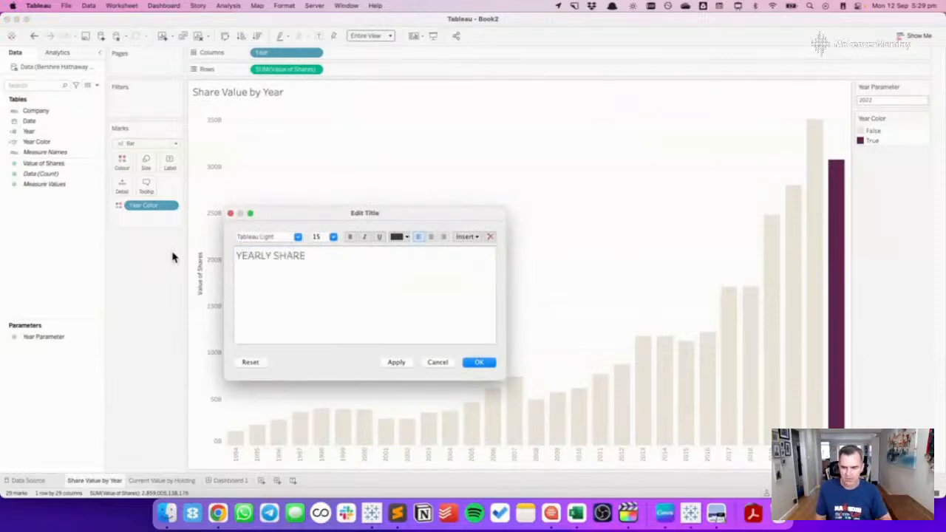
{"action": "type", "text": " VALUE"}
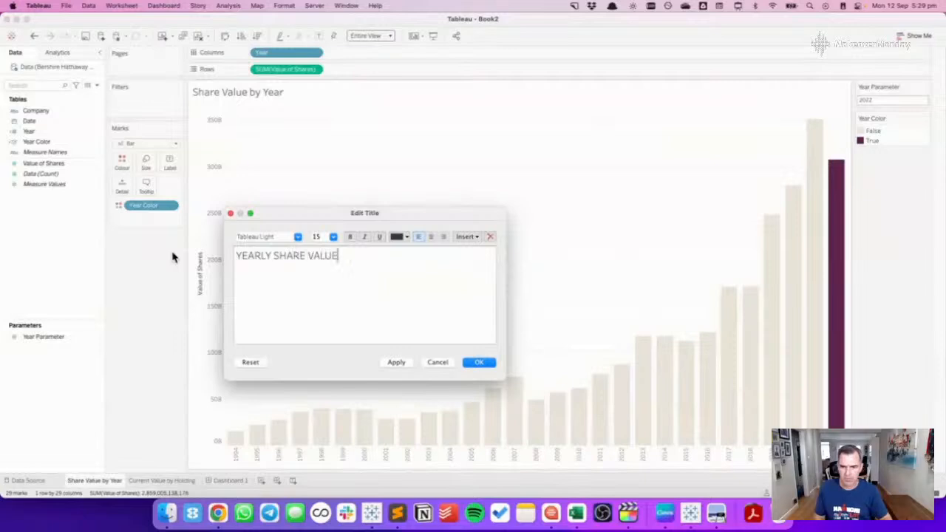
{"action": "left_click", "coordinate": [482, 363]}
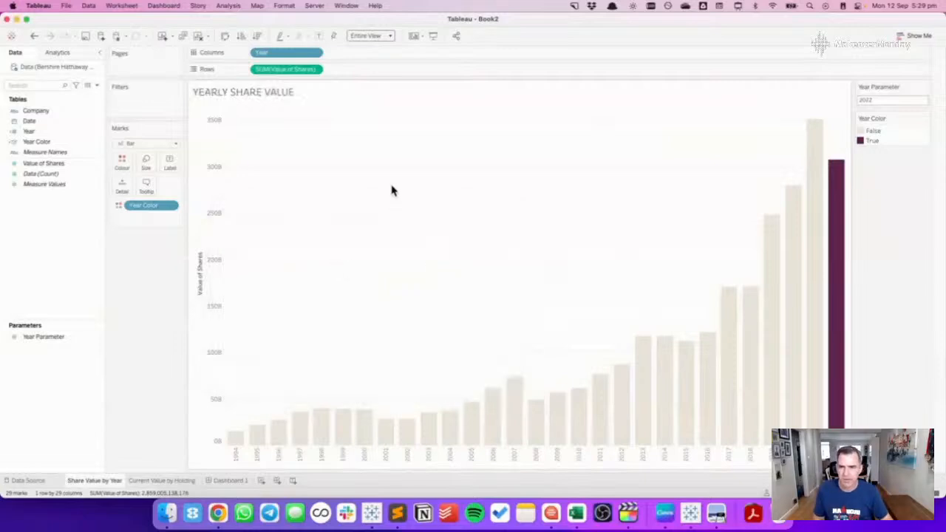
Test the interaction on Dashboard 1 by selecting the 1998, 1999, 2005 and 2007 bars in turn.
{"action": "left_click", "coordinate": [165, 482]}
{"action": "left_click", "coordinate": [222, 481]}
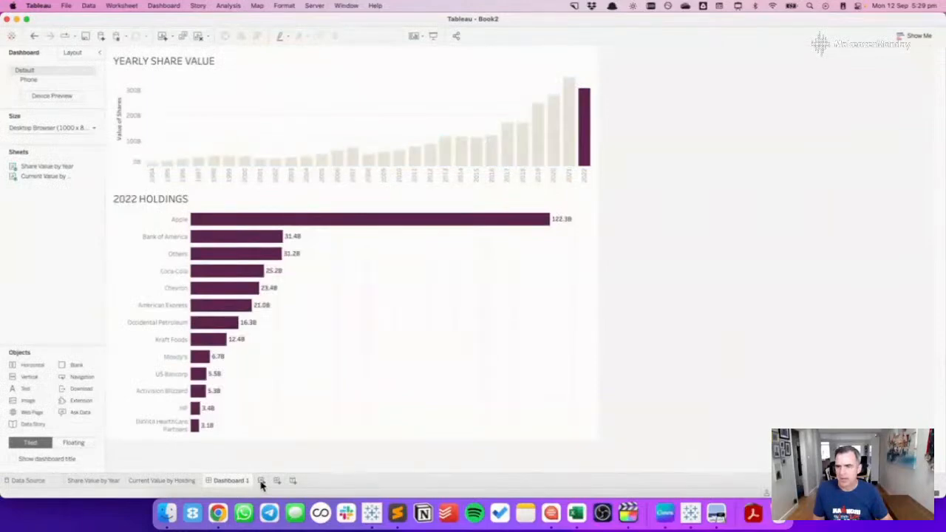
{"action": "left_click", "coordinate": [213, 160]}
{"action": "left_click", "coordinate": [229, 161]}
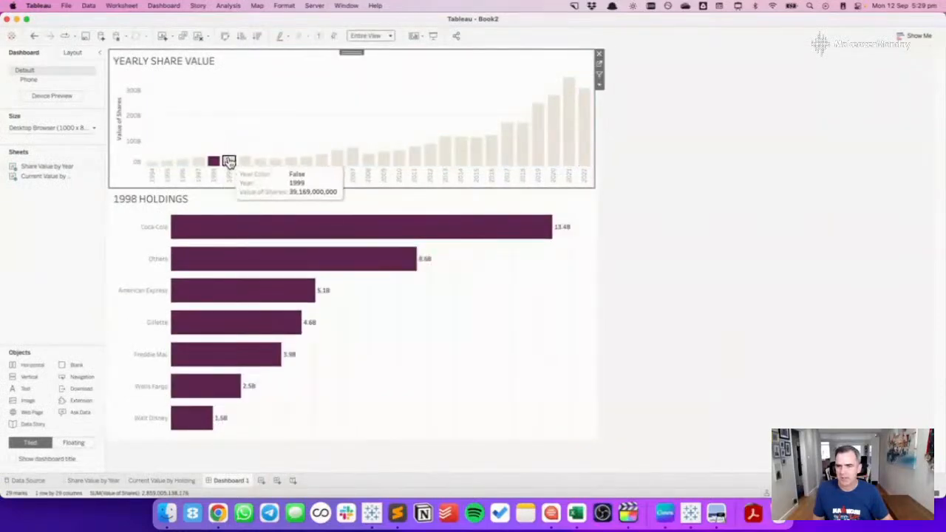
{"action": "left_click", "coordinate": [324, 161]}
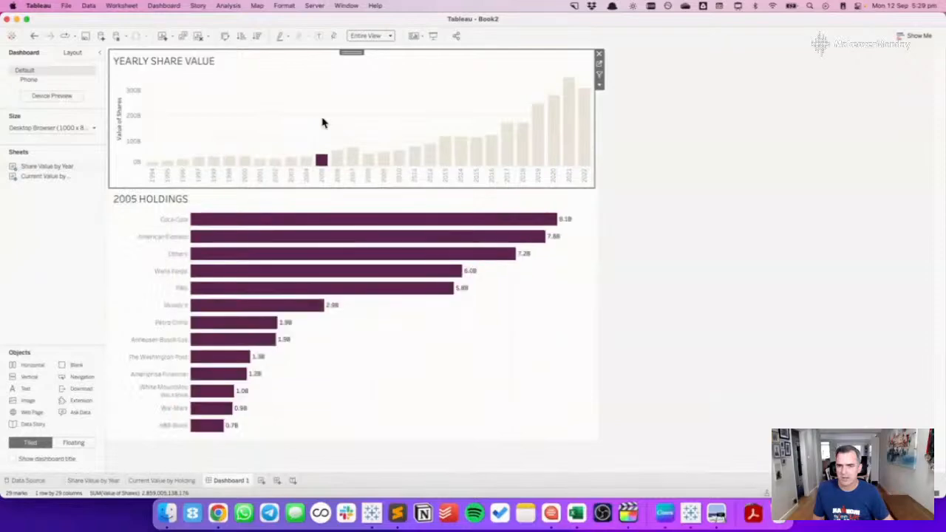
{"action": "left_click", "coordinate": [353, 155]}
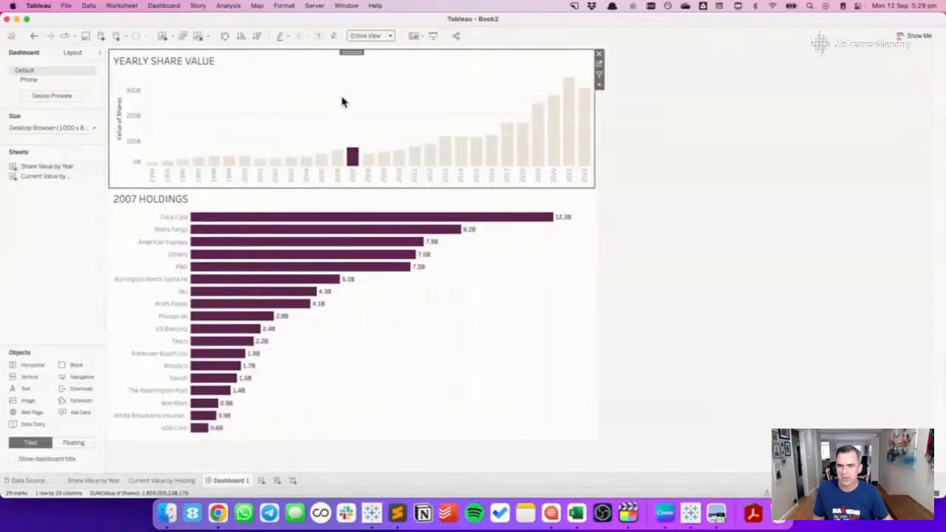
Select 2010 in the dashboard's yearly share value chart and open the Share Value by Year worksheet.
{"action": "left_click", "coordinate": [399, 157]}
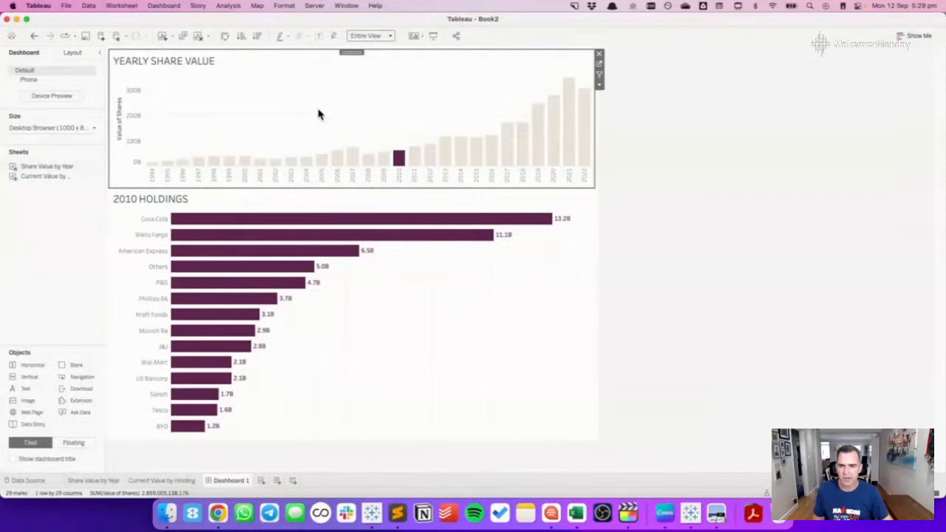
{"action": "left_click", "coordinate": [95, 481]}
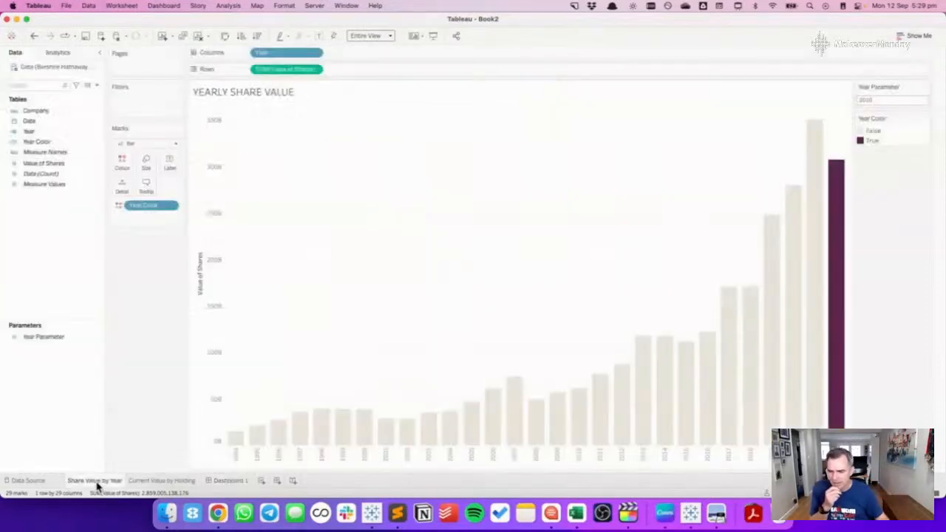
{"action": "right_click", "coordinate": [110, 481]}
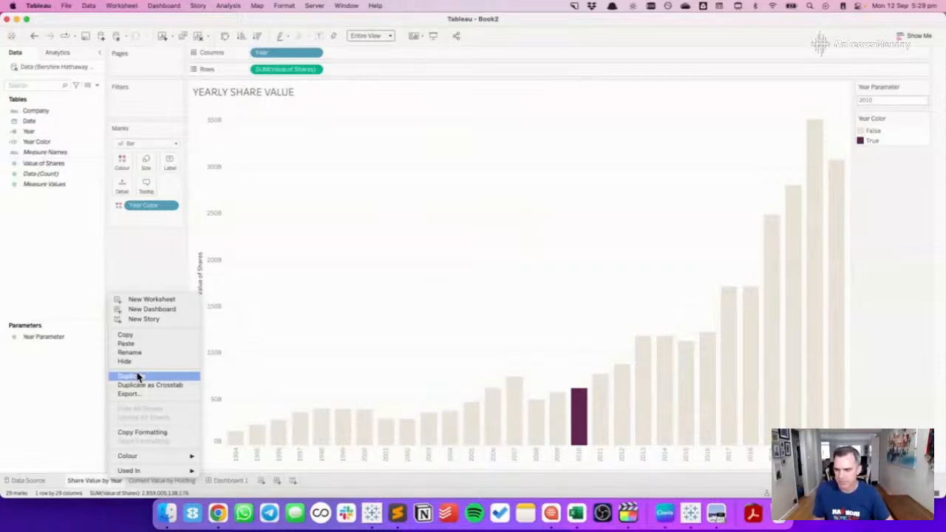
{"action": "left_click", "coordinate": [265, 326]}
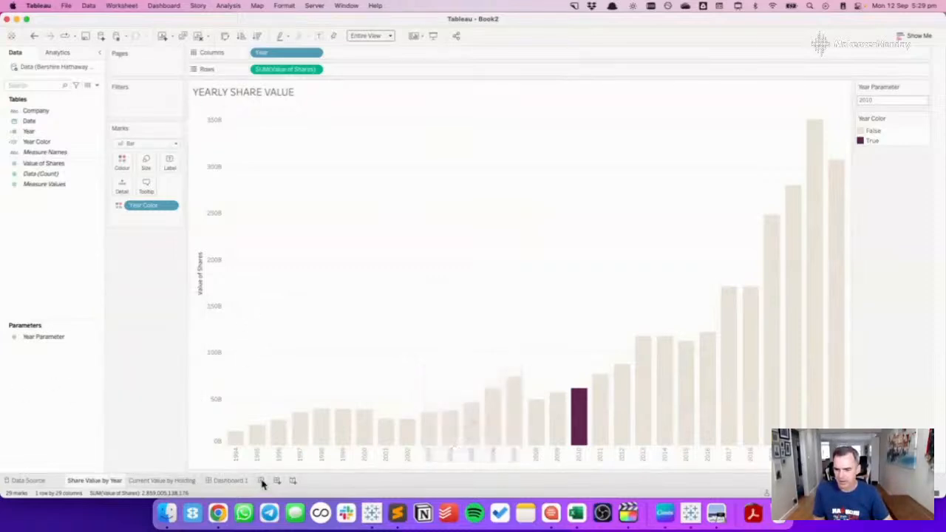
Create a new worksheet plotting the sum of Value of Shares by Year as bars.
{"action": "left_click", "coordinate": [260, 480]}
{"action": "left_click_drag", "start_coordinate": [30, 131], "coordinate": [260, 55]}
{"action": "left_click_drag", "start_coordinate": [61, 162], "coordinate": [337, 74]}
{"action": "left_click", "coordinate": [128, 143]}
{"action": "left_click", "coordinate": [130, 168]}
Fit the chart to Entire View and colour the bars by Year Color.
{"action": "left_click", "coordinate": [362, 36]}
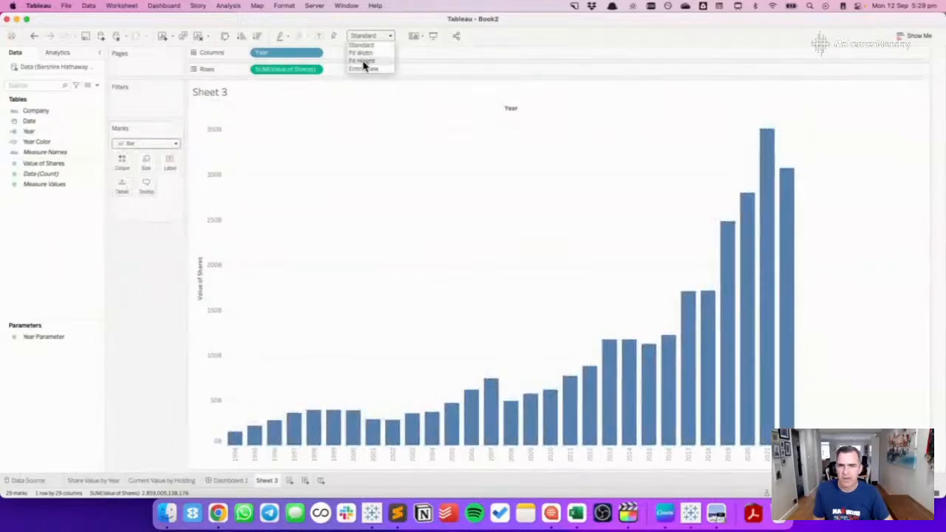
{"action": "left_click", "coordinate": [362, 69]}
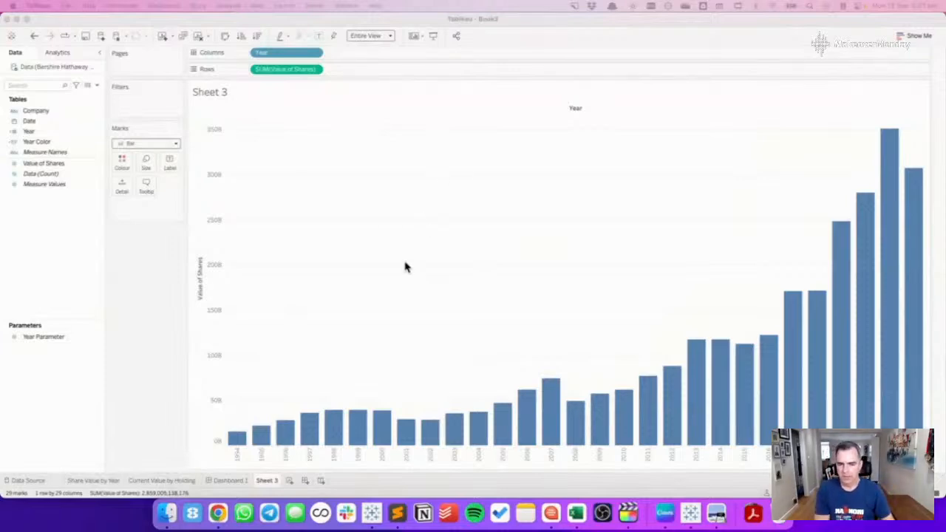
{"action": "left_click_drag", "start_coordinate": [25, 133], "coordinate": [122, 163]}
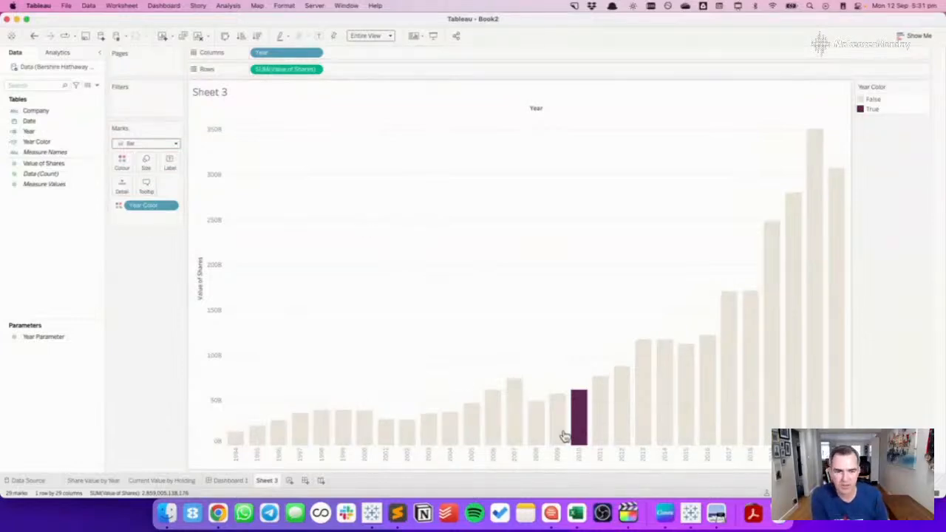
{"action": "mouse_move", "coordinate": [583, 423]}
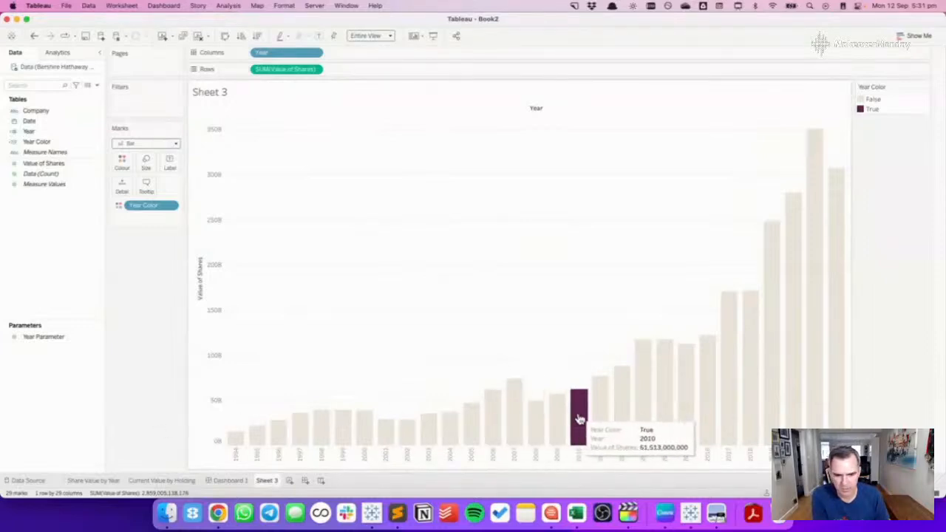
Create a calculated field named Value at Selected Year.
{"action": "right_click", "coordinate": [77, 272]}
{"action": "left_click", "coordinate": [110, 274]}
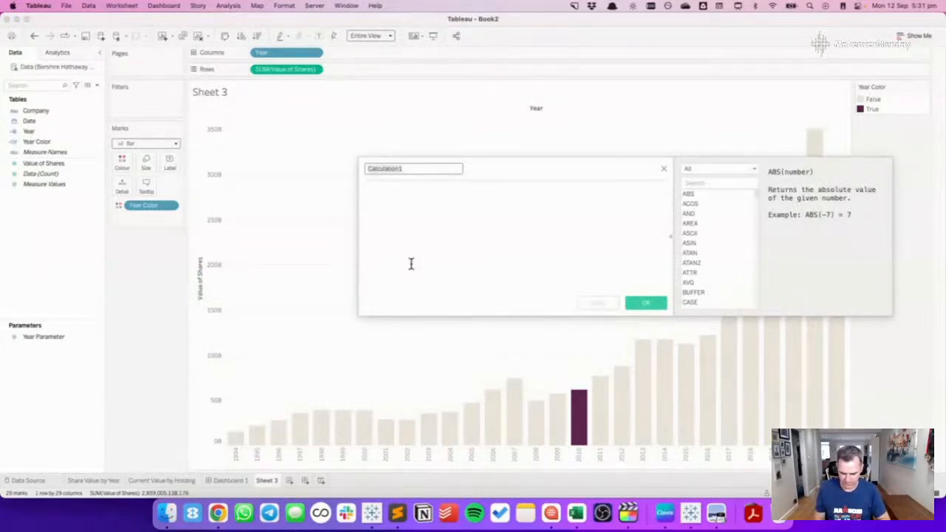
{"action": "type", "text": "Value at Selected Year"}
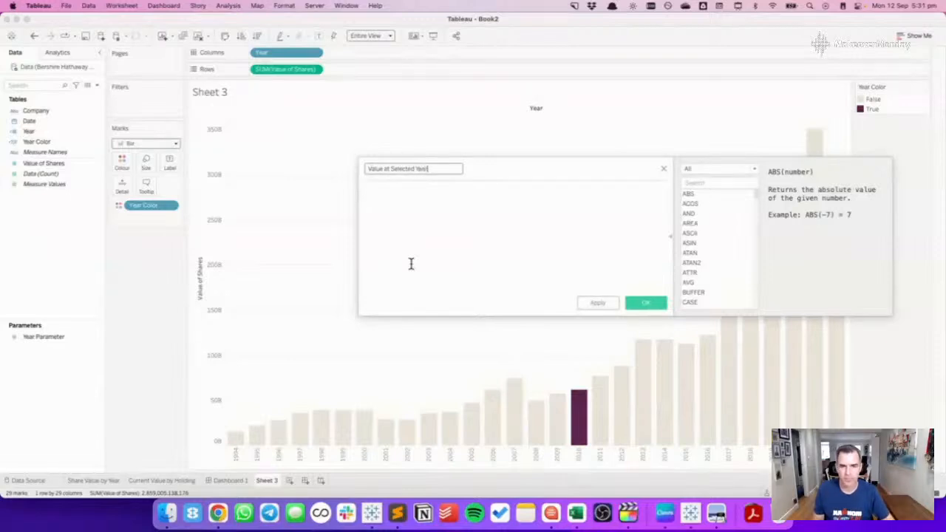
Enter the formula IF [Year Color] THEN [Value of Shares] END in the calculated field.
{"action": "left_click", "coordinate": [414, 257]}
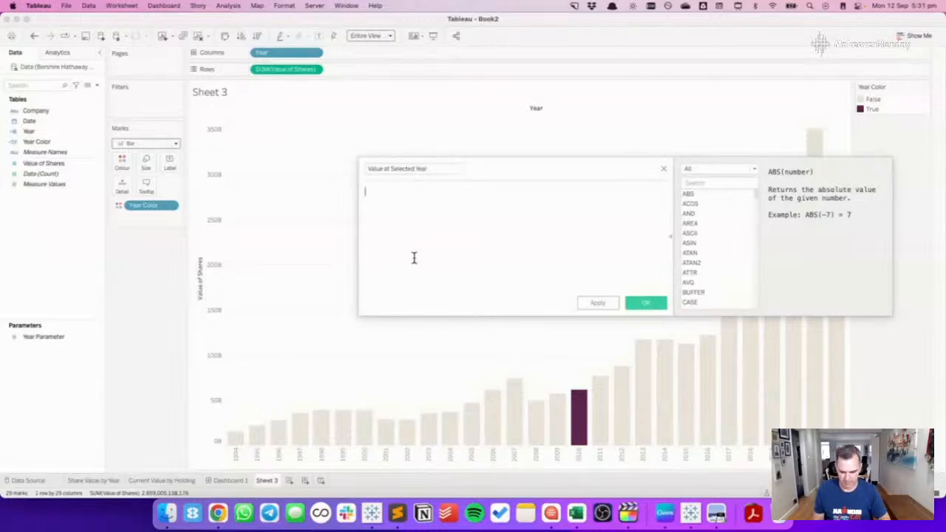
{"action": "type", "text": "IF year"}
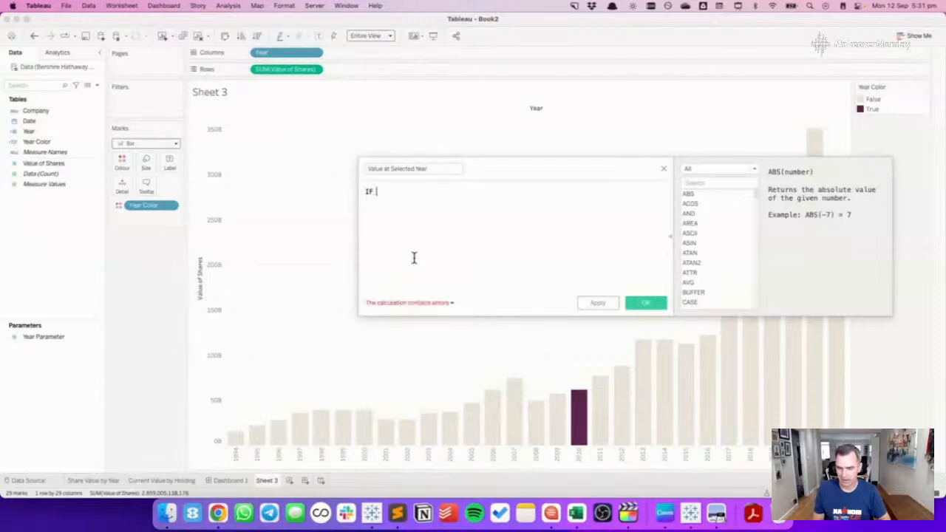
{"action": "key", "text": "Down"}
{"action": "key", "text": "Return"}
{"action": "type", "text": "THEN "}
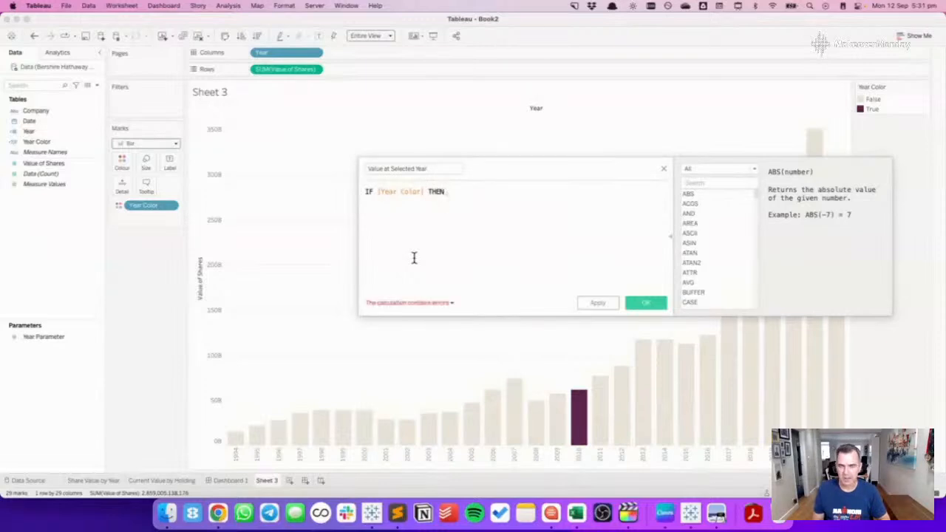
{"action": "type", "text": "va"}
{"action": "key", "text": "Return"}
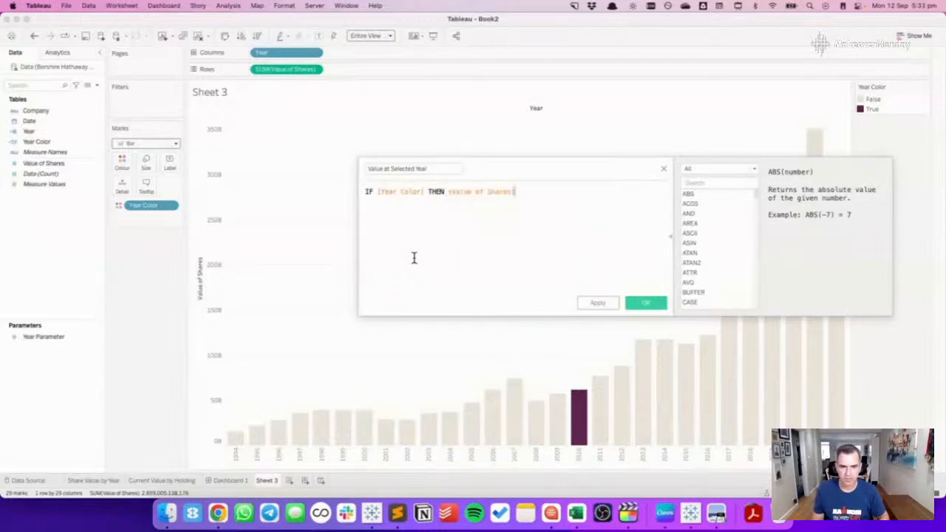
{"action": "type", "text": "en"}
{"action": "key", "text": "Return"}
Wrap the IF statement in a level of detail expression, { SUM( ... ) }, with the opening part on its own line.
{"action": "key", "text": "Home"}
{"action": "key", "text": "Up"}
{"action": "key", "text": "Return"}
{"action": "key", "text": "Up"}
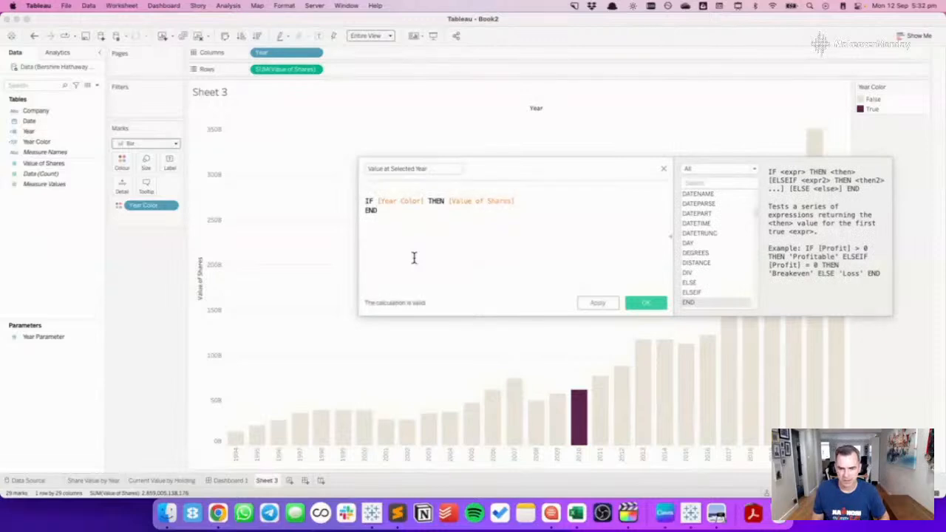
{"action": "type", "text": "{ SUM("}
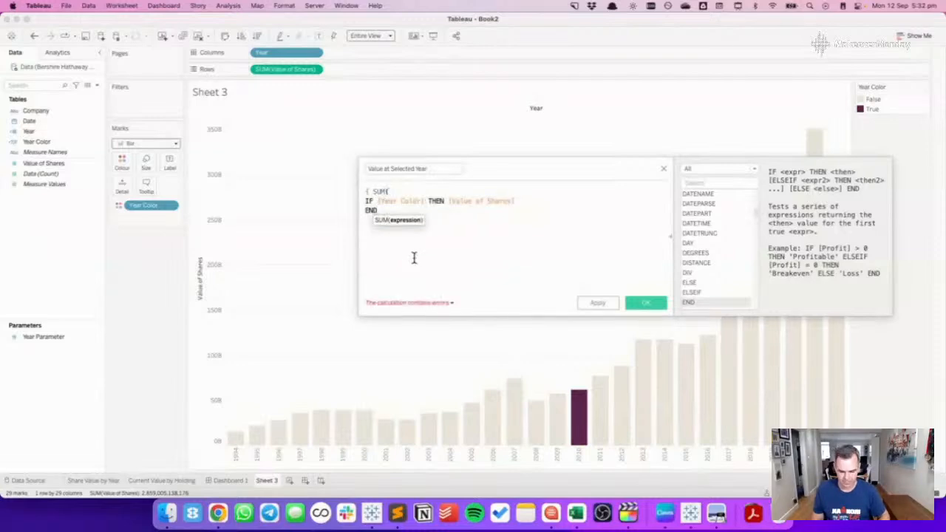
{"action": "type", "text": " ) }"}
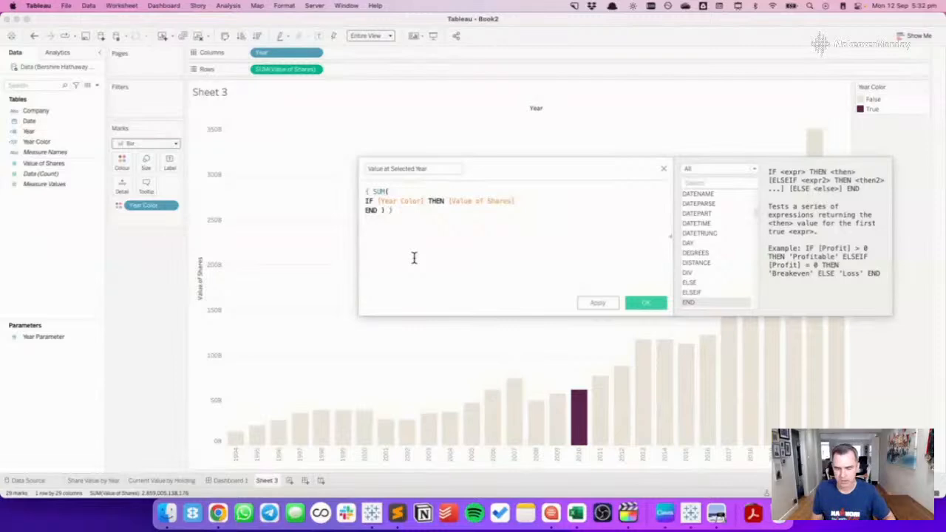
Enlarge the formula text and examine the IF statement and the SUM expression inside the curly braces.
{"action": "key", "text": "super+plus"}
{"action": "key", "text": "super+plus"}
{"action": "key", "text": "super+plus"}
{"action": "key", "text": "super+plus"}
{"action": "key", "text": "super+plus"}
{"action": "key", "text": "super+plus"}
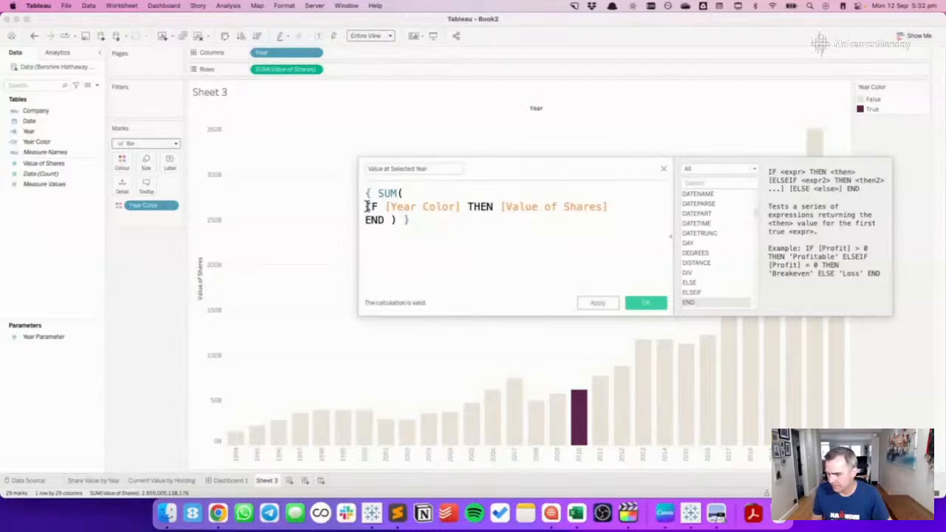
{"action": "left_click_drag", "start_coordinate": [366, 207], "coordinate": [607, 208]}
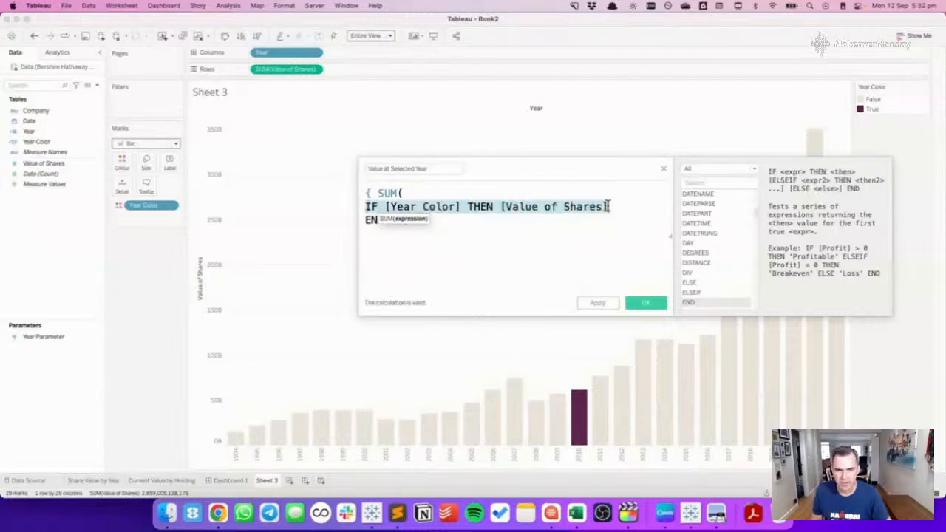
{"action": "left_click", "coordinate": [499, 214]}
{"action": "left_click", "coordinate": [473, 239]}
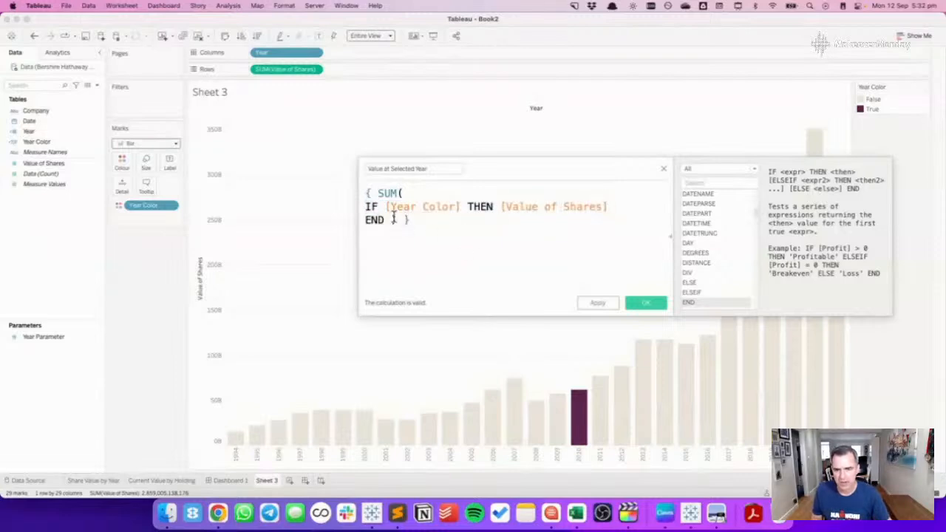
{"action": "left_click", "coordinate": [379, 193]}
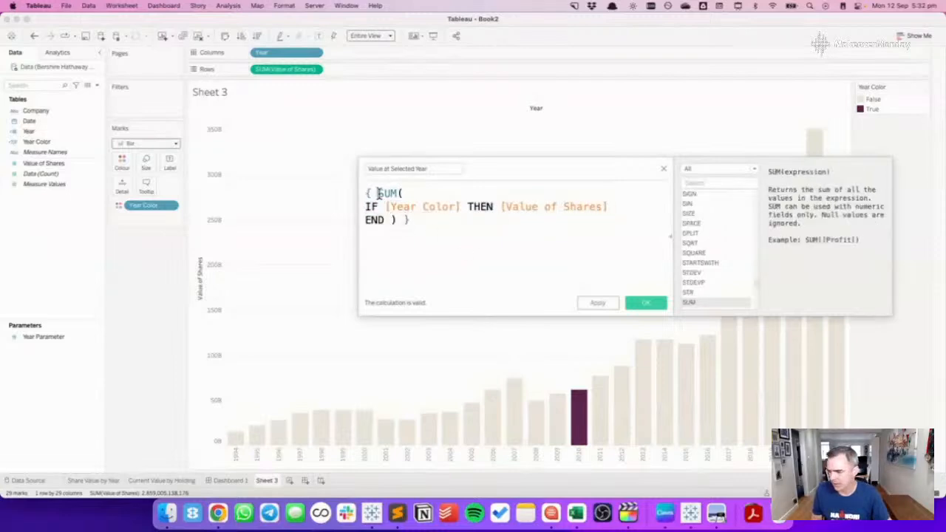
{"action": "left_click_drag", "start_coordinate": [378, 193], "coordinate": [408, 221]}
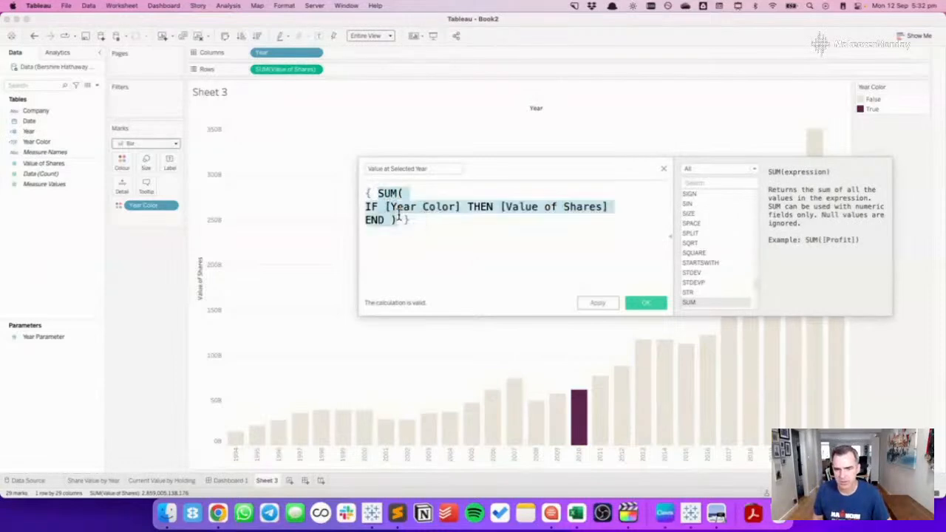
{"action": "left_click", "coordinate": [426, 223]}
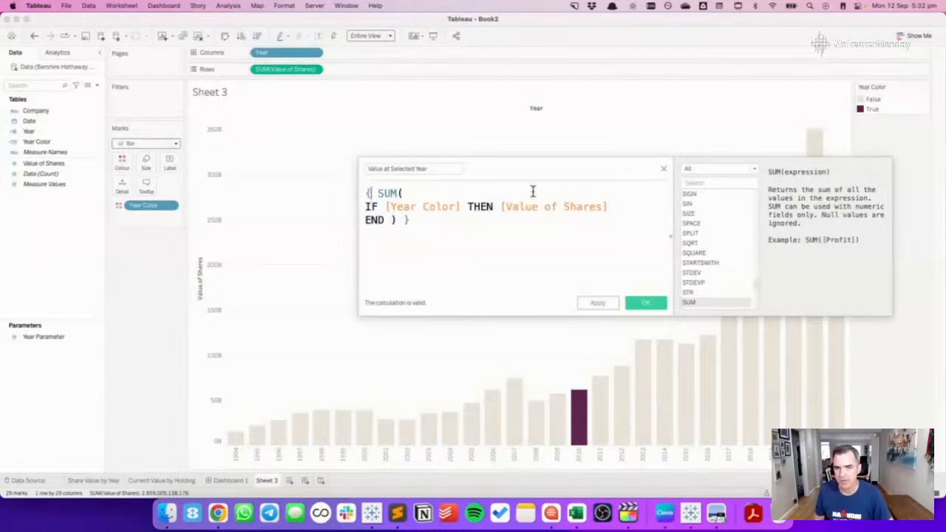
Try the explicit FIXED : prefix before SUM in the formula, and delete that prefix again.
{"action": "type", "text": "fix"}
{"action": "key", "text": "Return"}
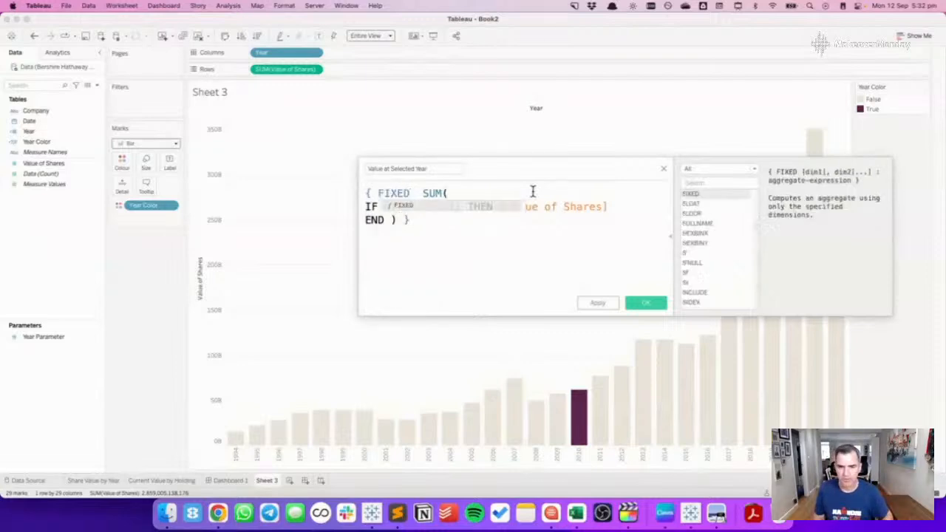
{"action": "type", "text": ":"}
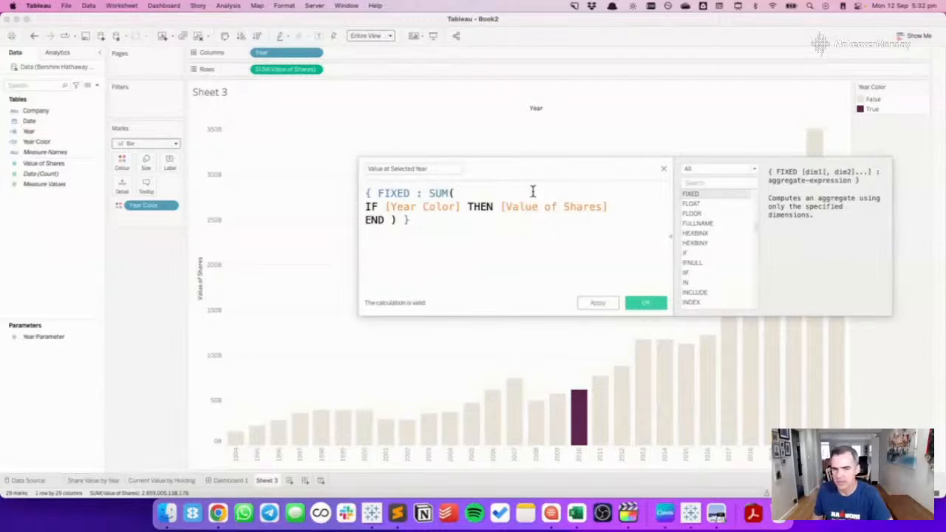
{"action": "key", "text": "BackSpace"}
{"action": "key", "text": "BackSpace"}
{"action": "key", "text": "BackSpace"}
{"action": "key", "text": "BackSpace"}
{"action": "key", "text": "BackSpace"}
{"action": "key", "text": "BackSpace"}
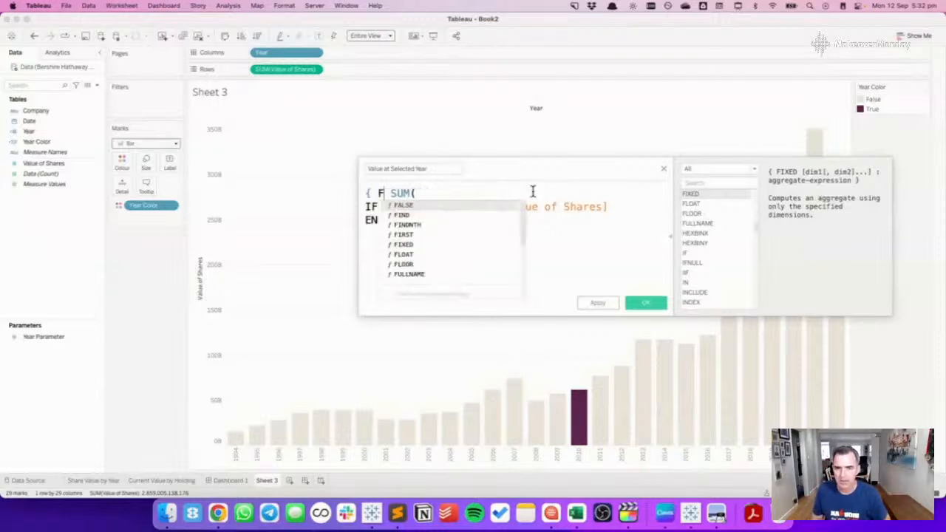
{"action": "key", "text": "BackSpace"}
{"action": "key", "text": "BackSpace"}
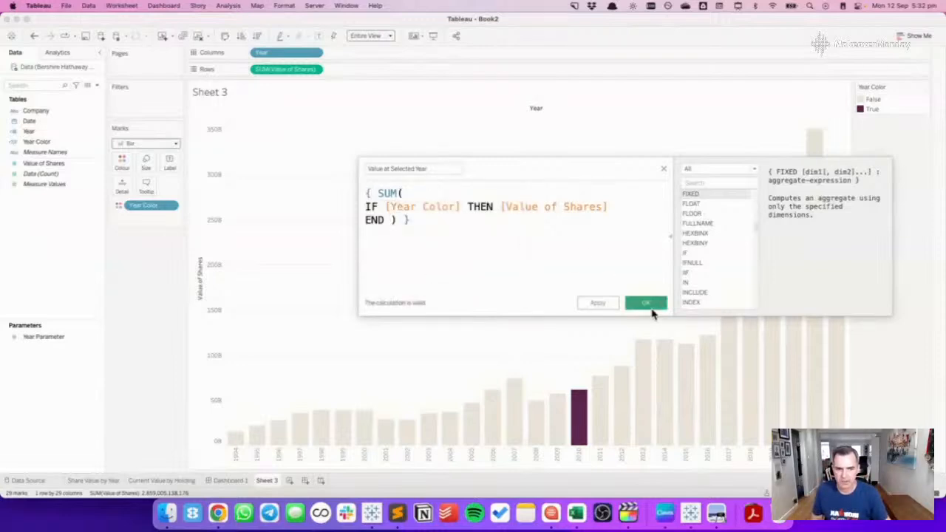
Save the calculated field and add Value at Selected Year to the rows after Value of Shares.
{"action": "left_click", "coordinate": [649, 304]}
{"action": "left_click_drag", "start_coordinate": [63, 172], "coordinate": [392, 81]}
{"action": "mouse_move", "coordinate": [585, 378]}
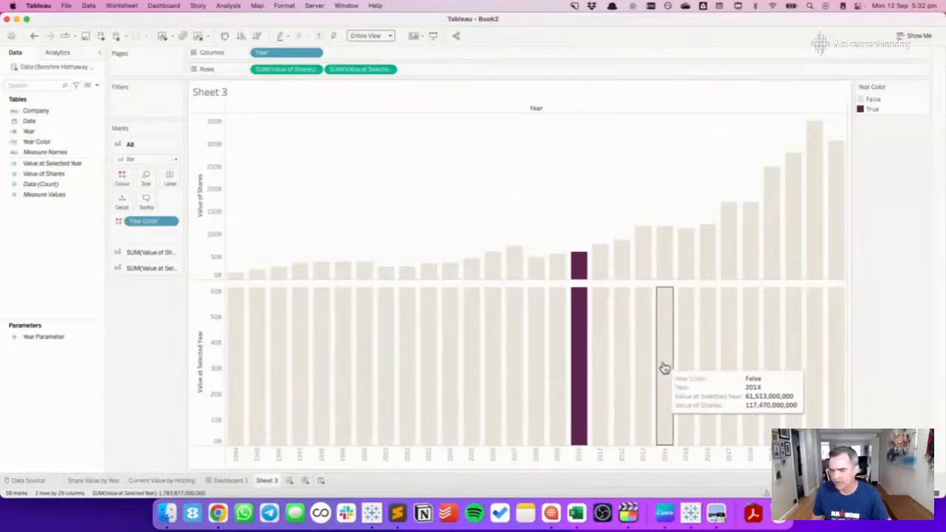
Create another calculated field named Variance to Selected Year.
{"action": "right_click", "coordinate": [51, 216]}
{"action": "left_click", "coordinate": [71, 222]}
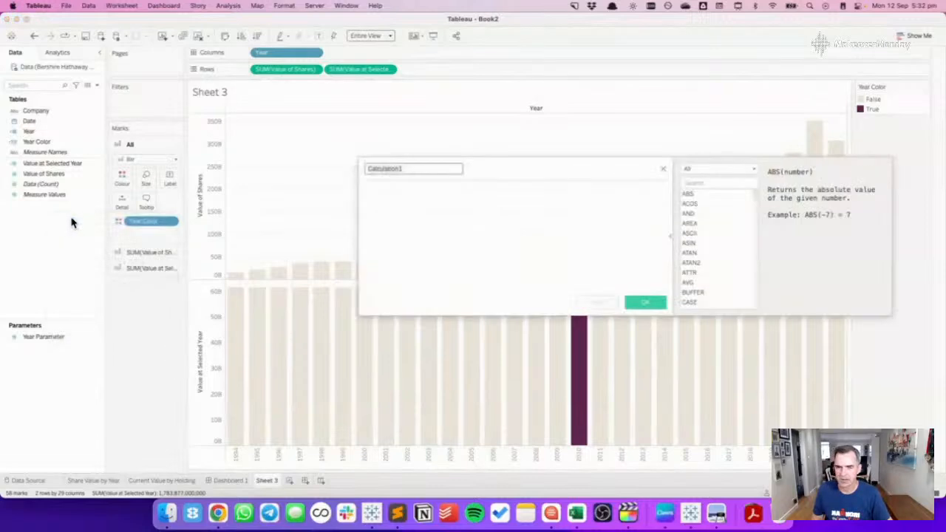
{"action": "type", "text": "Variance to Sell"}
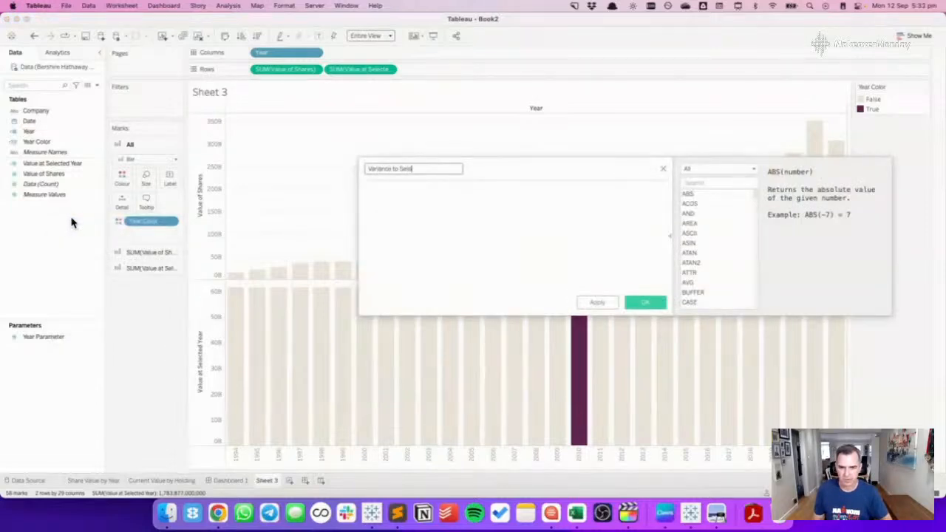
{"action": "type", "text": "cted Year"}
Save the variance formula as SUM([Value of Shares])-SUM([Value at Selected Year]) and plot the field in place of both row measures.
{"action": "left_click", "coordinate": [536, 232]}
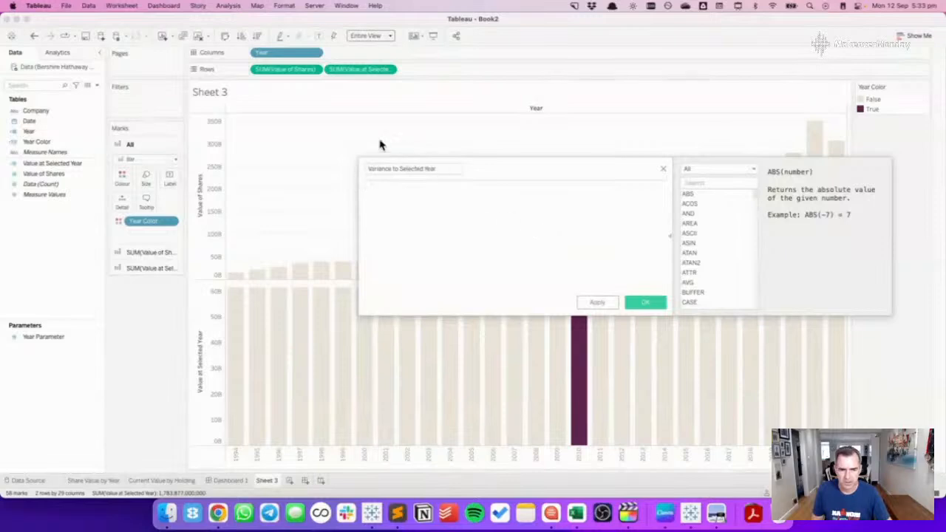
{"action": "left_click_drag", "start_coordinate": [289, 71], "coordinate": [429, 232]}
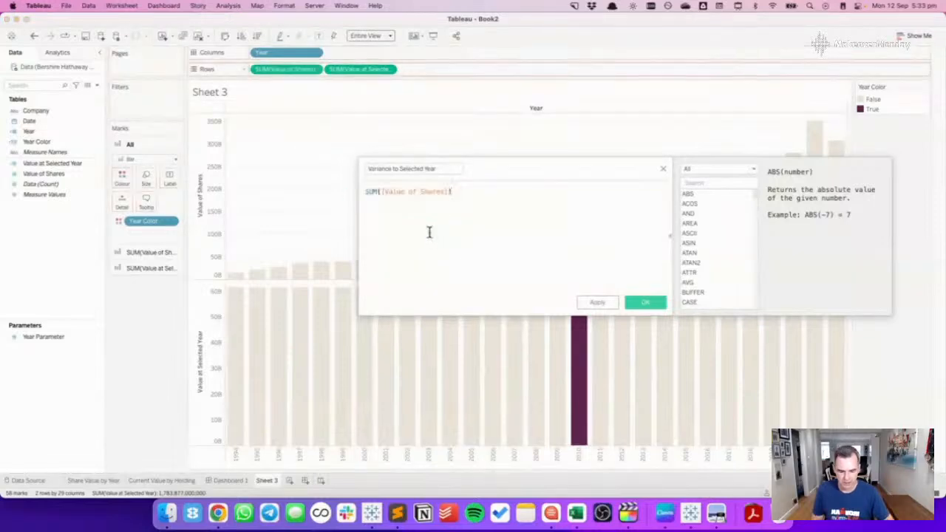
{"action": "type", "text": "-"}
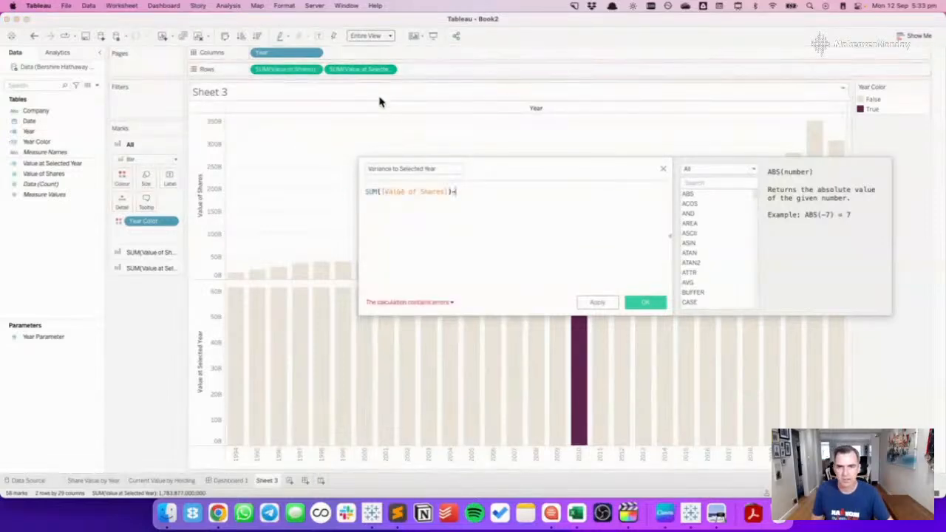
{"action": "left_click_drag", "start_coordinate": [377, 70], "coordinate": [537, 239]}
{"action": "left_click", "coordinate": [644, 301]}
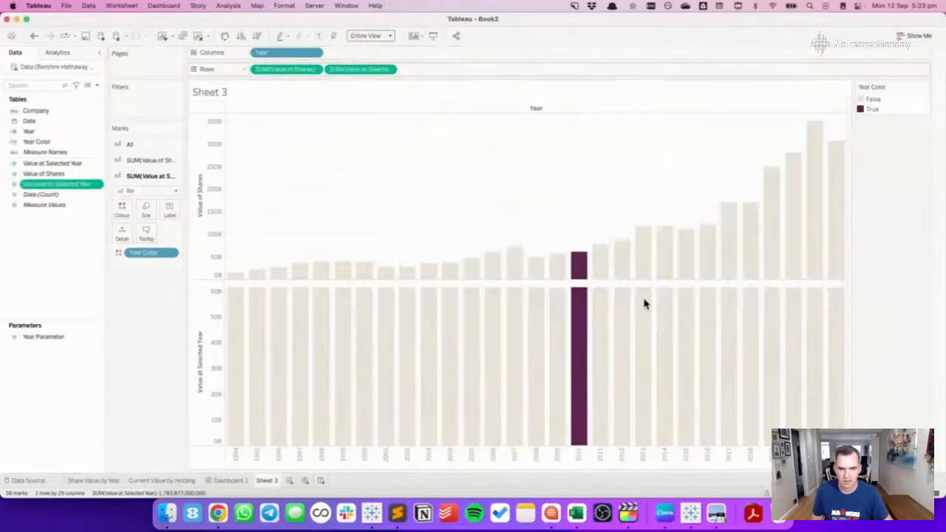
{"action": "left_click_drag", "start_coordinate": [44, 184], "coordinate": [263, 28]}
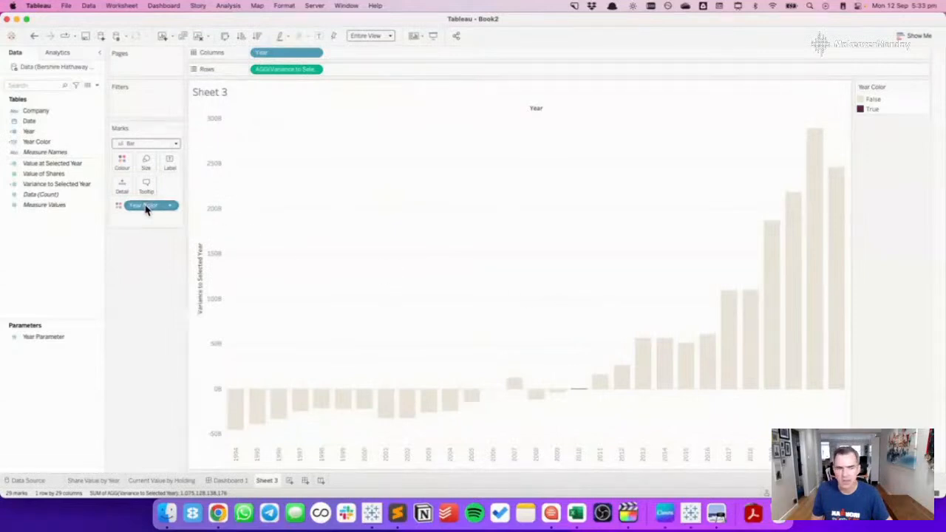
Show the Year Parameter control on the sheet and set the selected year to 1998.
{"action": "left_click", "coordinate": [476, 396]}
{"action": "left_click", "coordinate": [487, 349]}
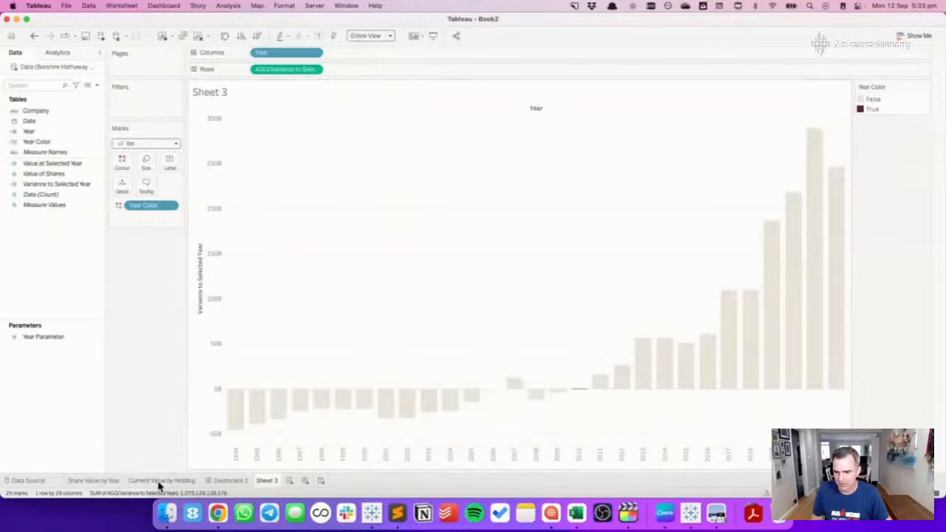
{"action": "left_click", "coordinate": [33, 339]}
{"action": "right_click", "coordinate": [33, 339]}
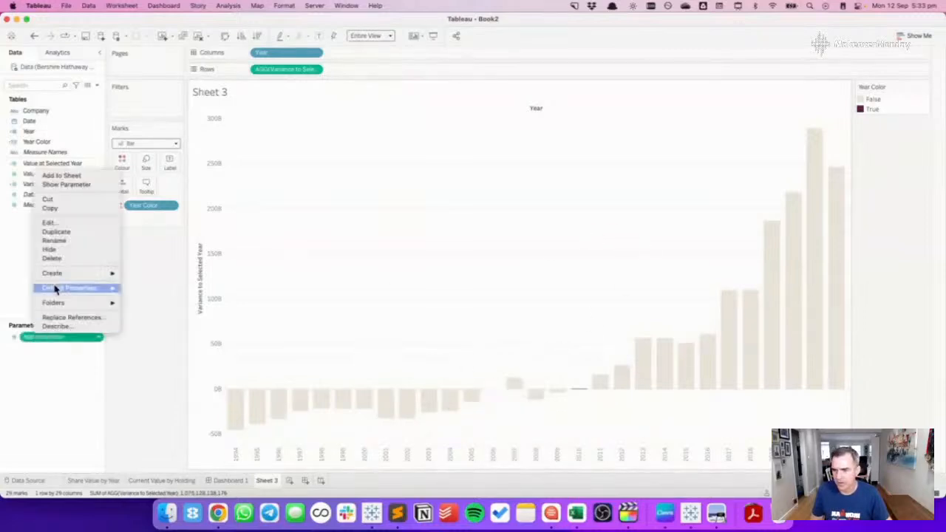
{"action": "left_click", "coordinate": [66, 184]}
{"action": "double_click", "coordinate": [877, 138]}
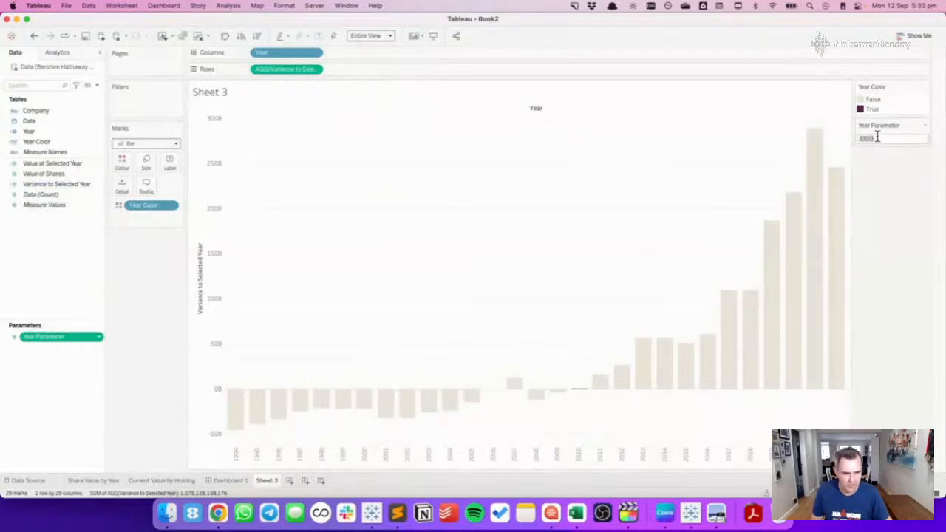
{"action": "type", "text": "1998"}
{"action": "key", "text": "Return"}
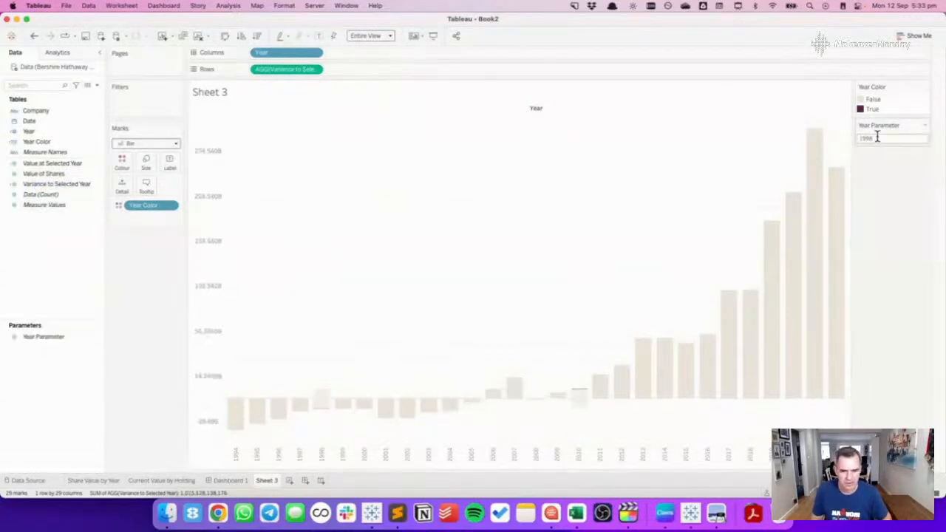
Set the Year Parameter to 2015 and inspect the 1994 bar's variance.
{"action": "double_click", "coordinate": [878, 138]}
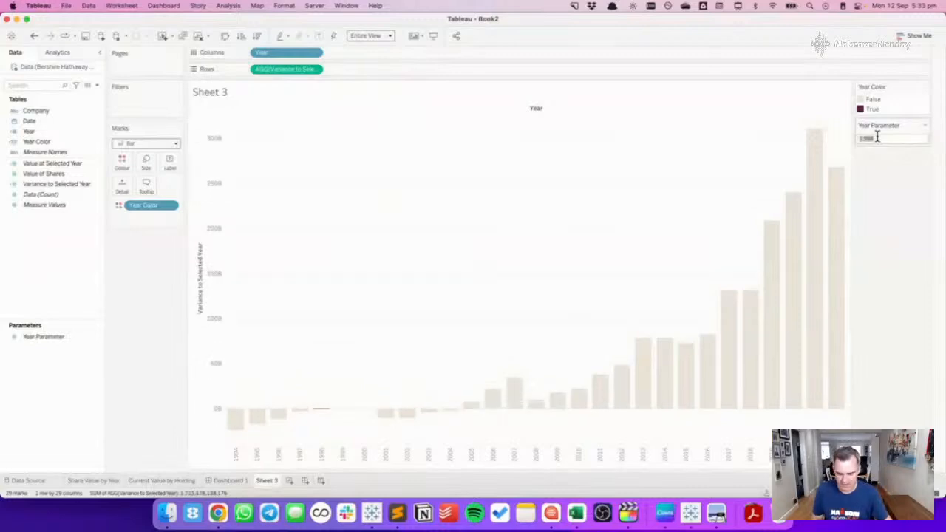
{"action": "type", "text": "20"}
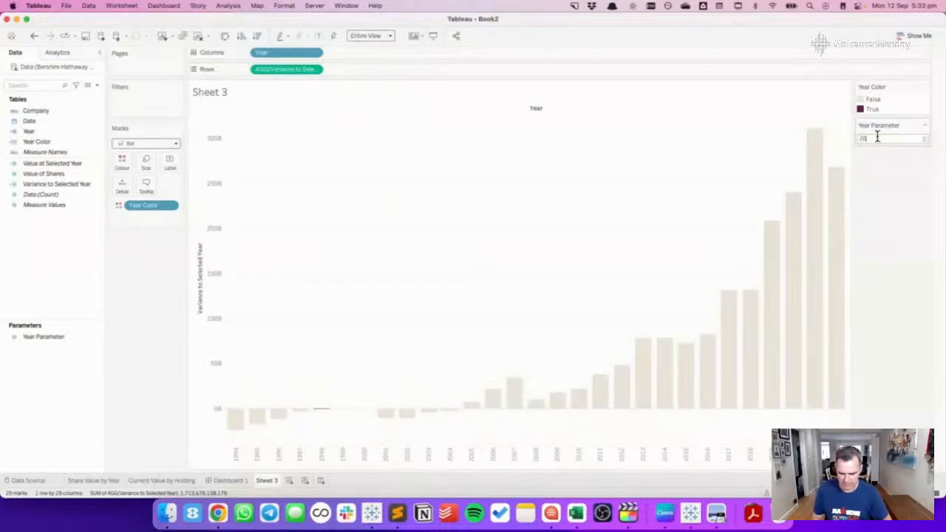
{"action": "type", "text": "15"}
{"action": "key", "text": "Return"}
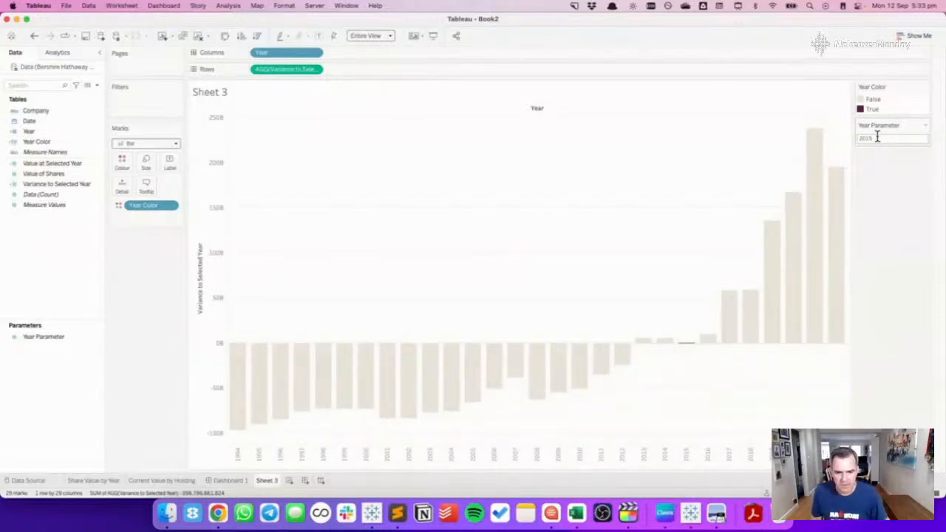
{"action": "mouse_move", "coordinate": [244, 414]}
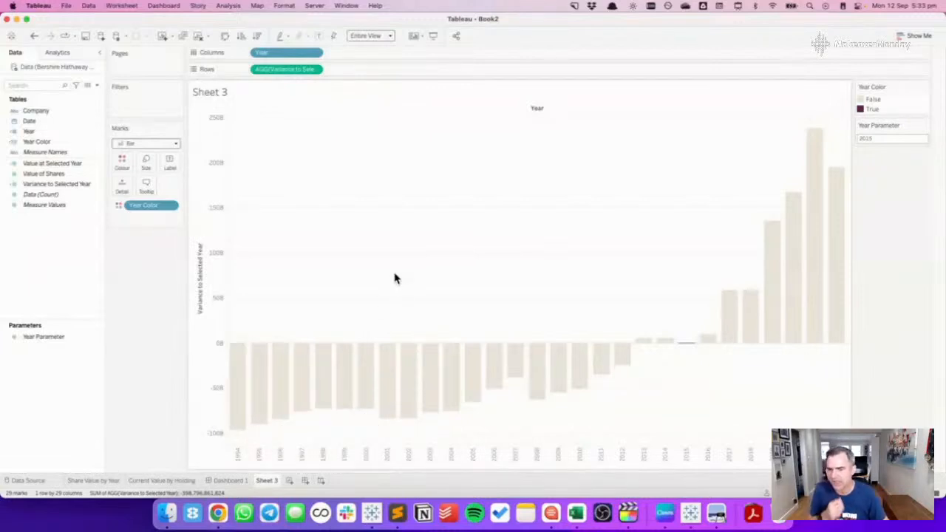
Edit the Variance to Selected Year formula so the subtraction is enclosed in parentheses placed on separate lines.
{"action": "left_click", "coordinate": [39, 185]}
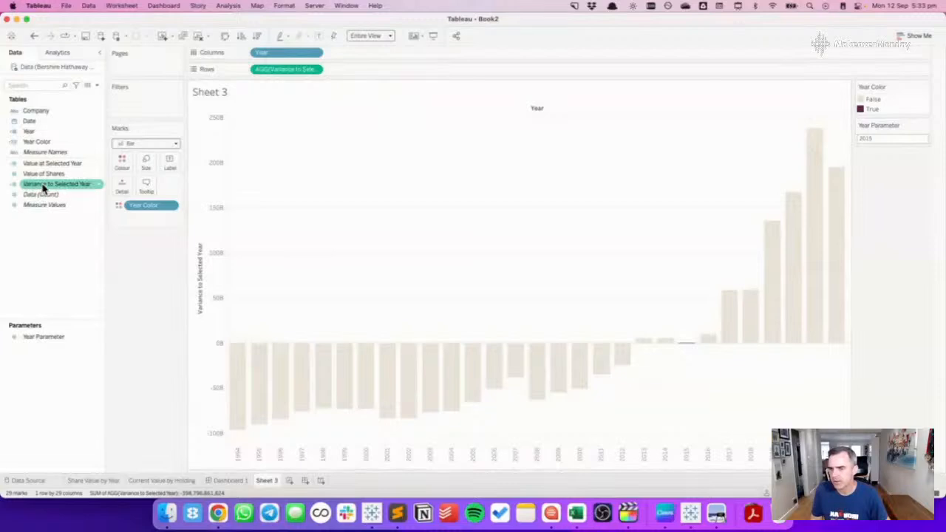
{"action": "right_click", "coordinate": [43, 188]}
{"action": "left_click", "coordinate": [65, 243]}
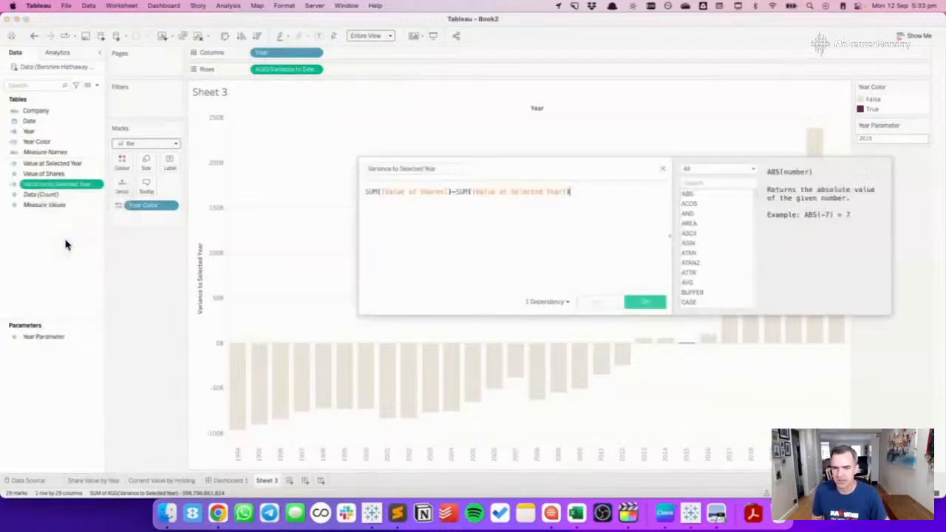
{"action": "key", "text": "Return"}
{"action": "key", "text": "Up"}
{"action": "key", "text": "Return"}
{"action": "key", "text": "Up"}
{"action": "type", "text": "("}
{"action": "key", "text": "Down"}
{"action": "key", "text": "Down"}
{"action": "key", "text": "Return"}
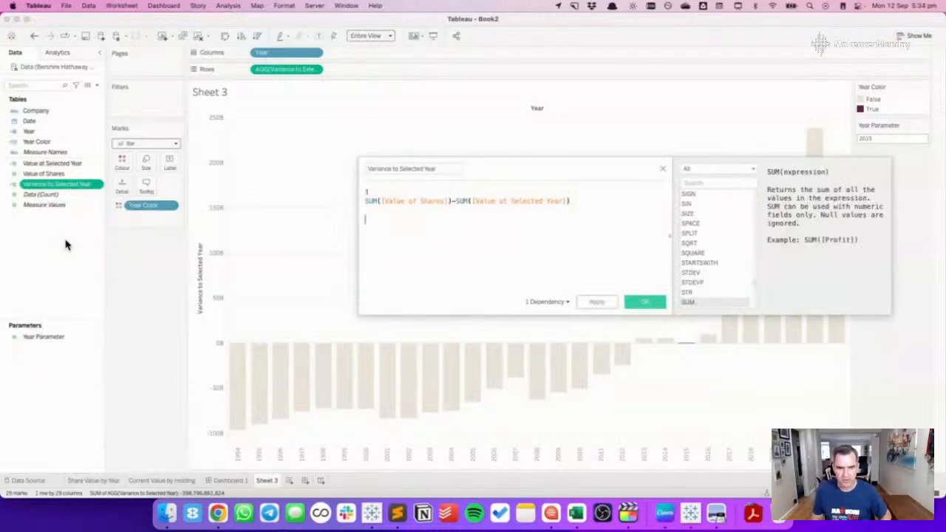
{"action": "type", "text": ") "}
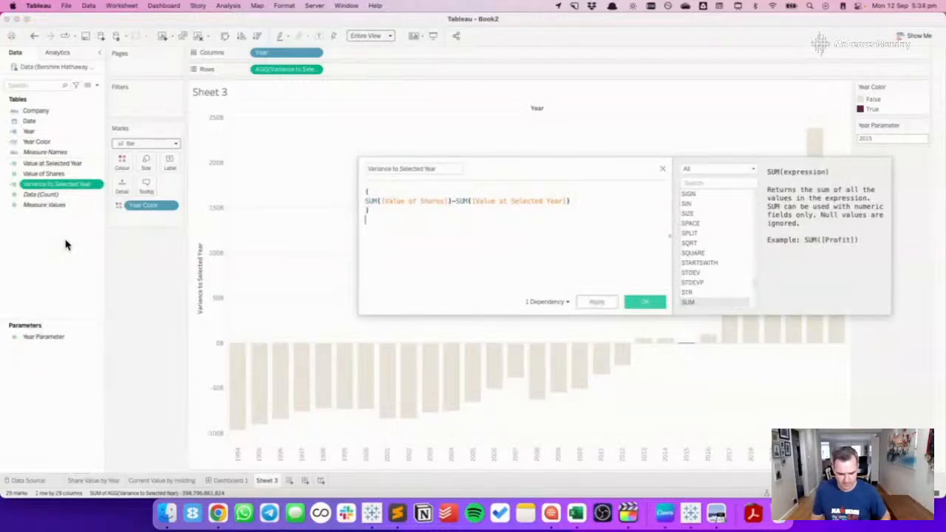
Divide the bracketed difference by SUM([Value at Selected Year]) and save the calculated field.
{"action": "type", "text": "/"}
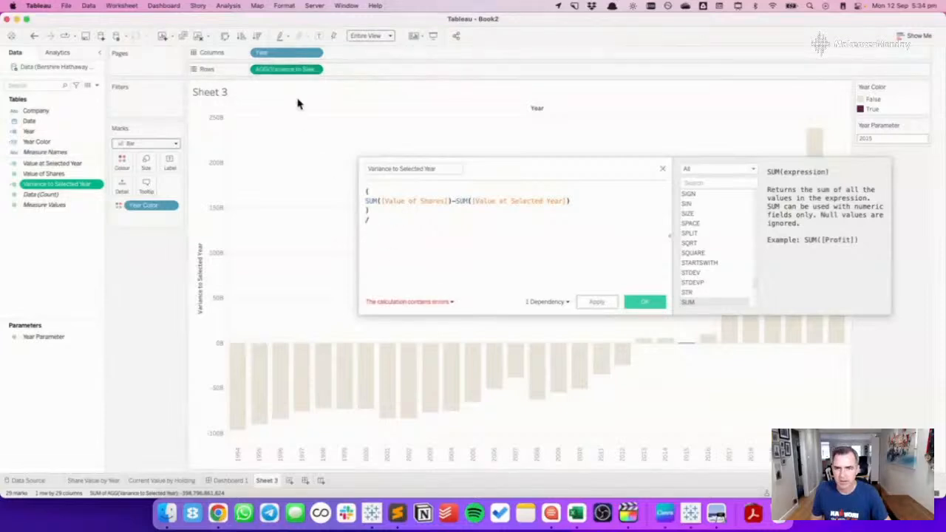
{"action": "key", "text": "Return"}
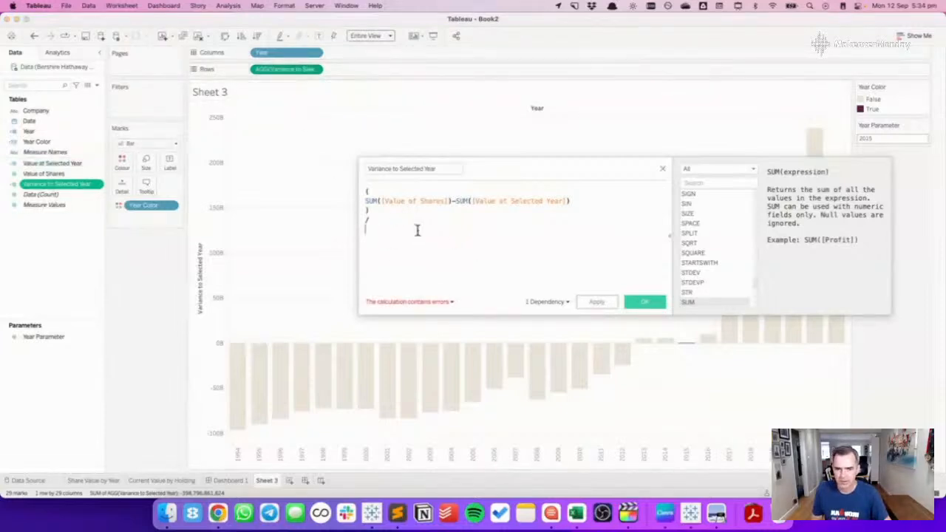
{"action": "type", "text": "SUM(value"}
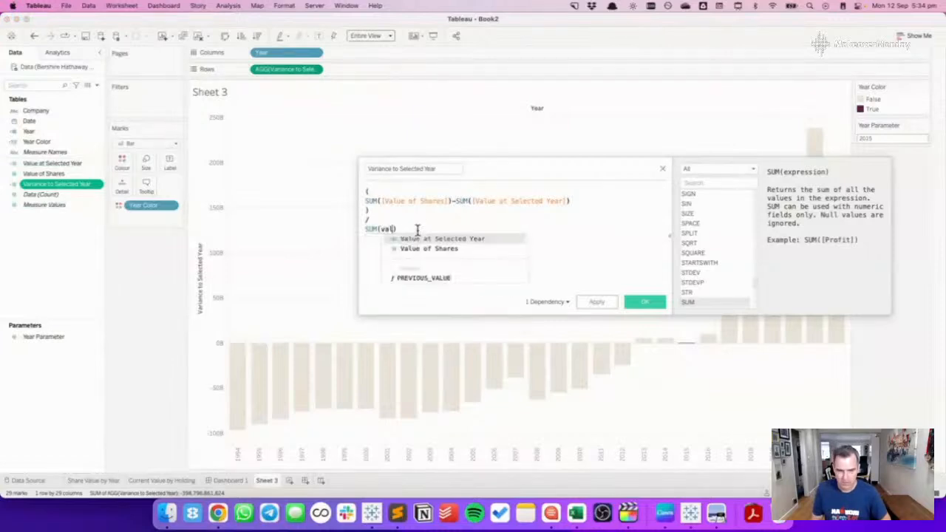
{"action": "key", "text": "Return"}
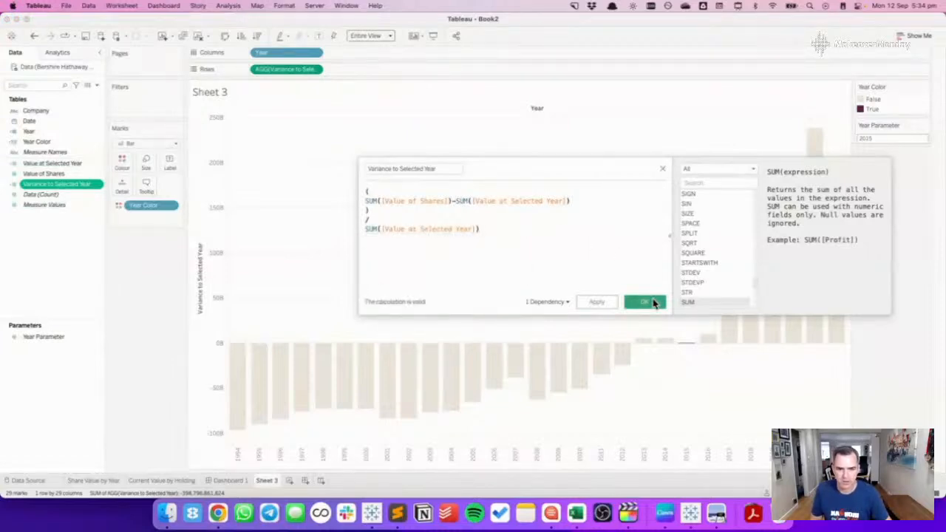
{"action": "left_click", "coordinate": [654, 302]}
Set the default number format of Variance to Selected Year to Percentage with 0 decimal places.
{"action": "left_click", "coordinate": [59, 184]}
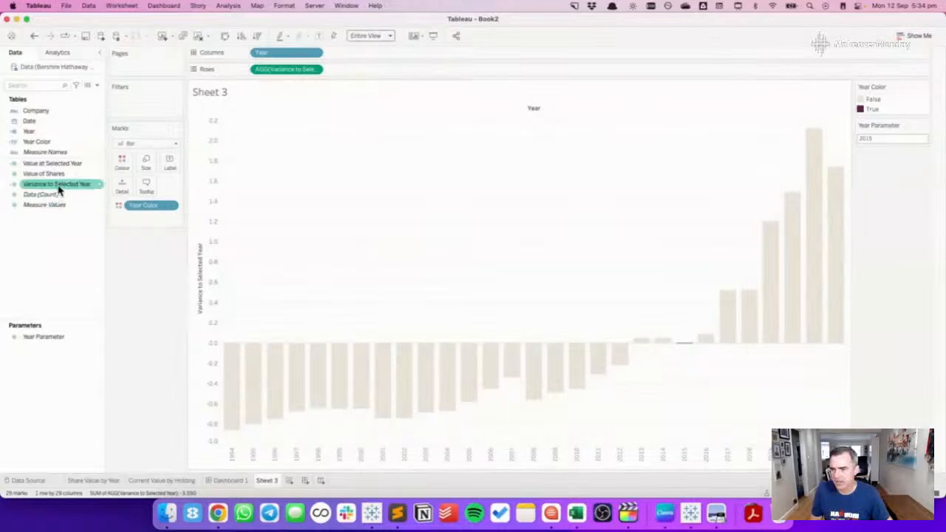
{"action": "right_click", "coordinate": [59, 190]}
{"action": "mouse_move", "coordinate": [124, 331]}
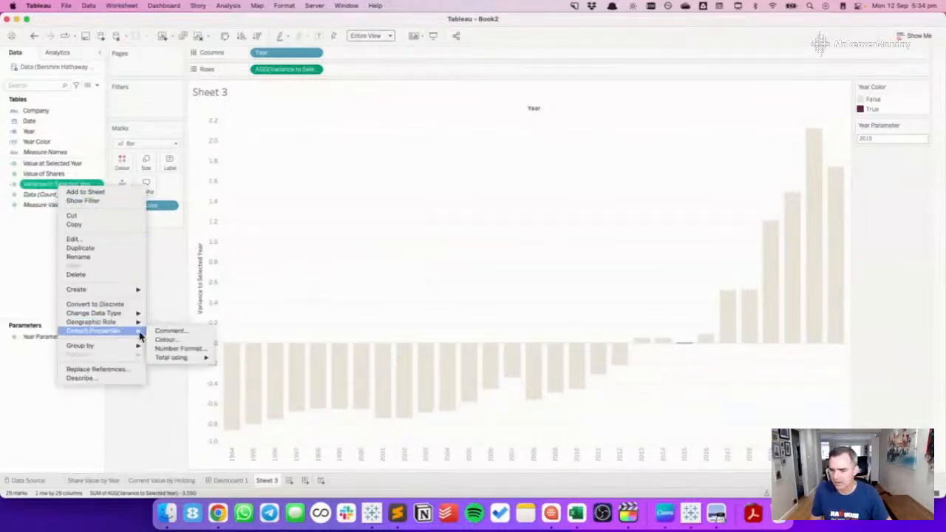
{"action": "left_click", "coordinate": [178, 348]}
{"action": "left_click", "coordinate": [411, 250]}
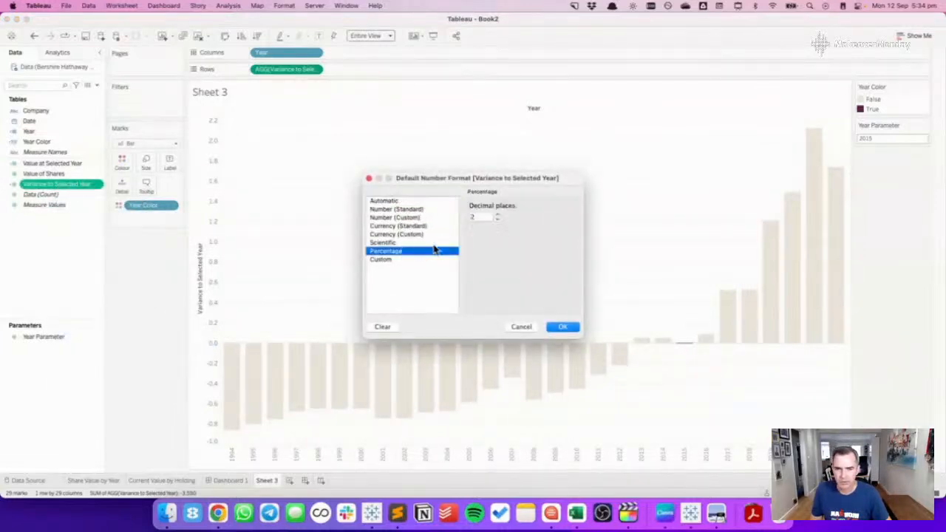
{"action": "left_click", "coordinate": [496, 219]}
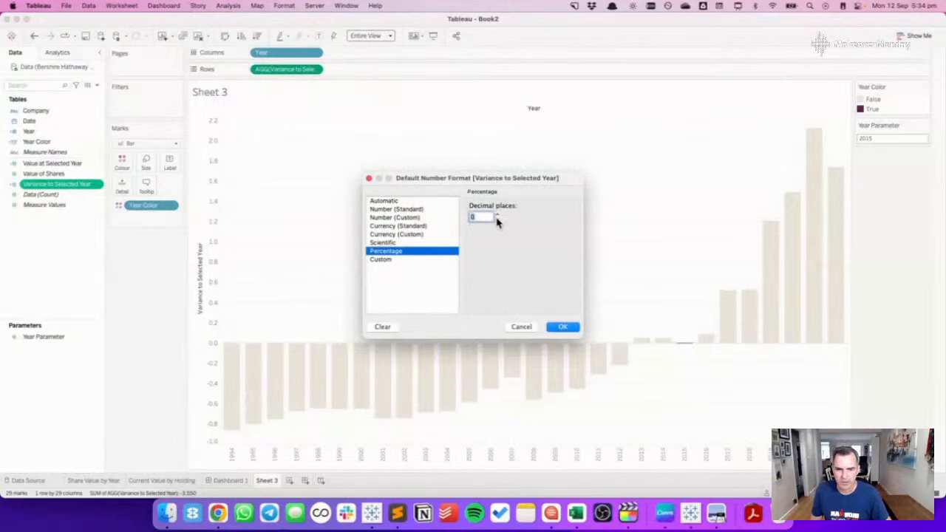
{"action": "left_click", "coordinate": [563, 328]}
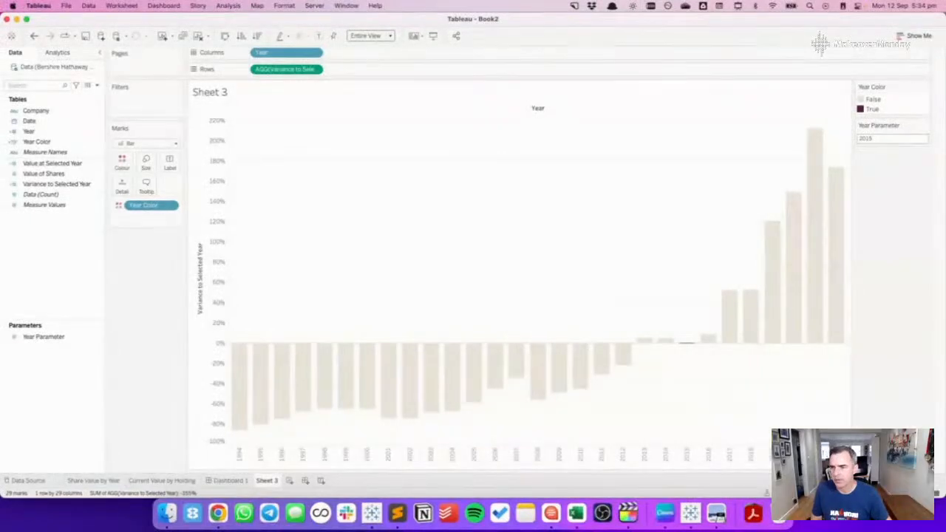
Change the default number format of Variance to Selected Year to the custom format +0%;-0%;-.
{"action": "left_click", "coordinate": [82, 197]}
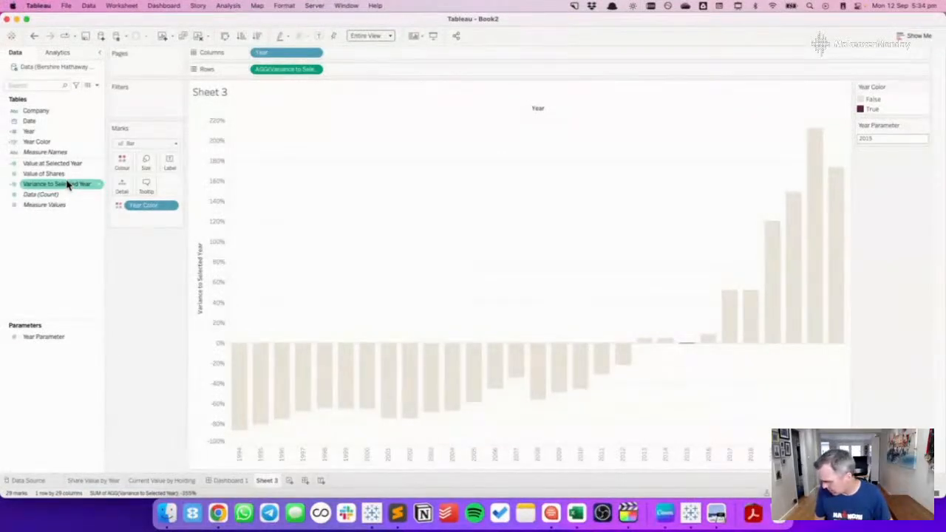
{"action": "right_click", "coordinate": [66, 184]}
{"action": "mouse_move", "coordinate": [116, 323]}
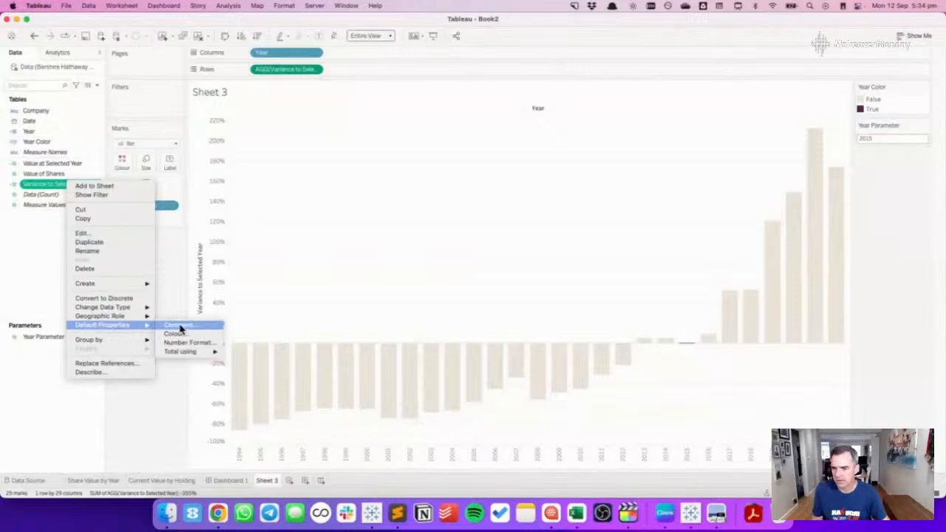
{"action": "left_click", "coordinate": [187, 344]}
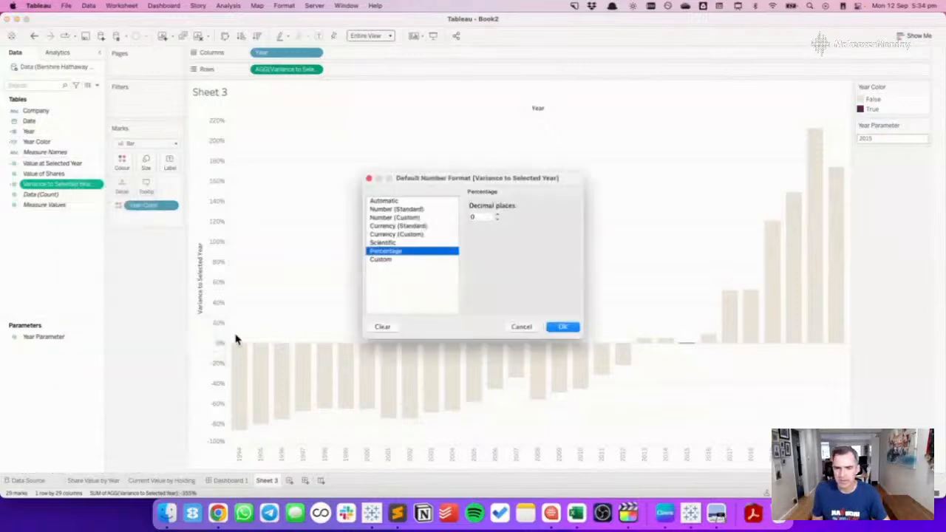
{"action": "left_click", "coordinate": [394, 260]}
{"action": "left_click", "coordinate": [492, 215]}
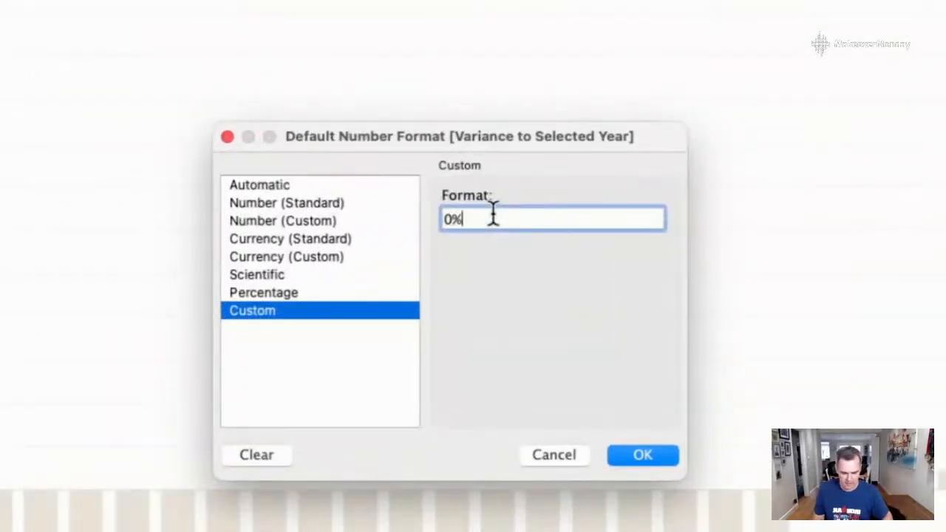
{"action": "type", "text": "+"}
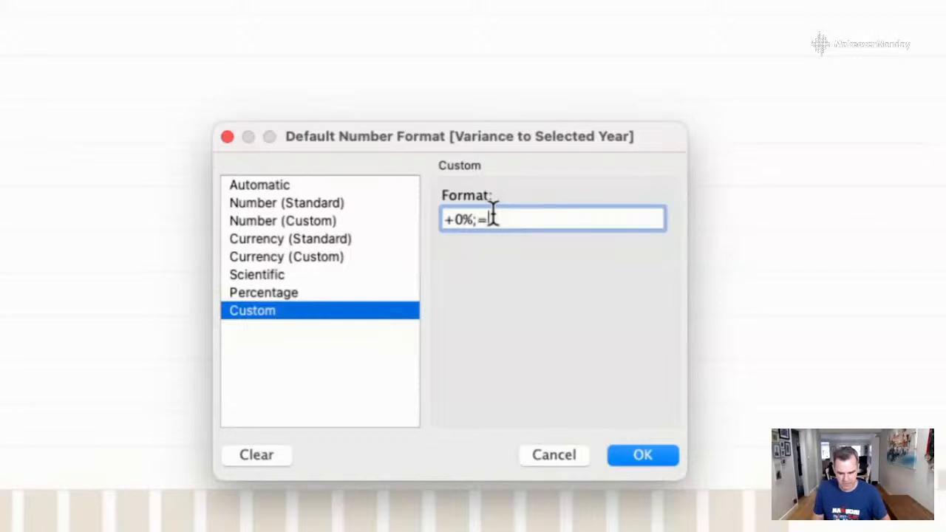
{"action": "type", "text": "%"}
{"action": "key", "text": "BackSpace"}
{"action": "key", "text": "BackSpace"}
{"action": "key", "text": "BackSpace"}
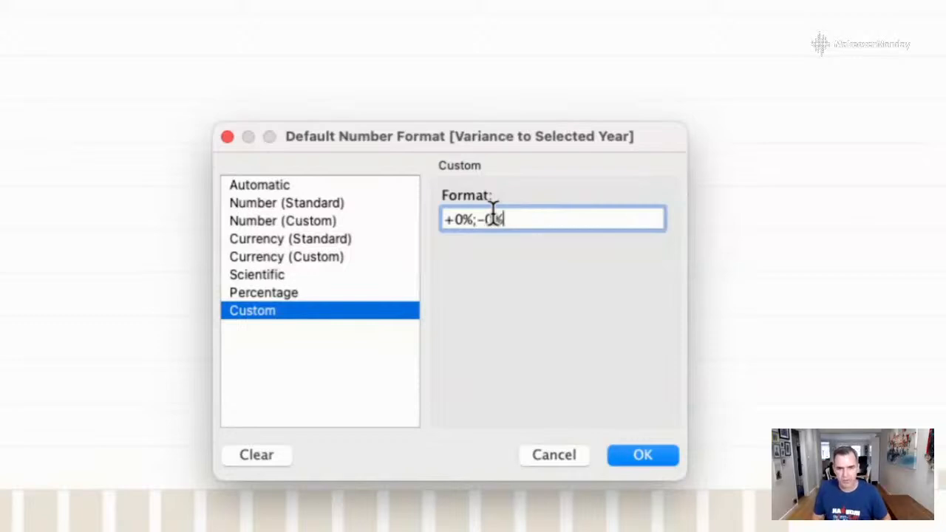
{"action": "type", "text": ";-"}
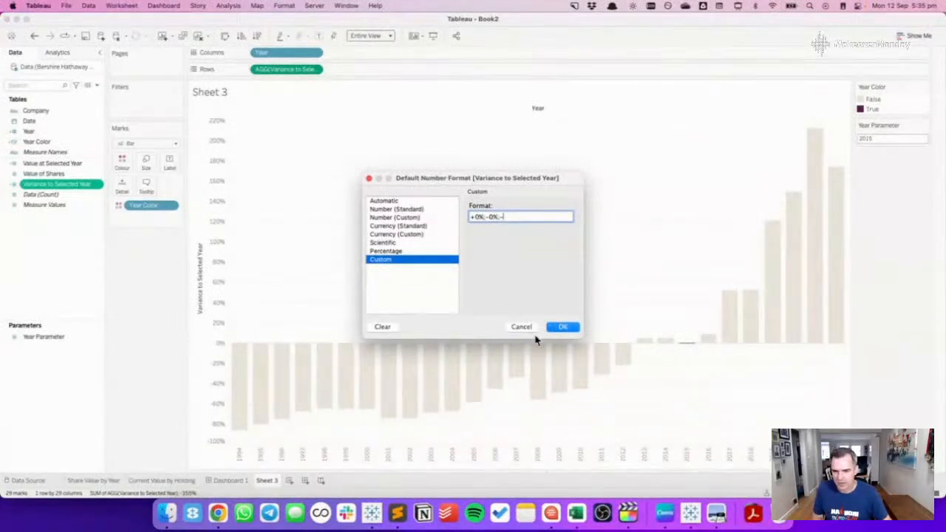
{"action": "left_click", "coordinate": [562, 328]}
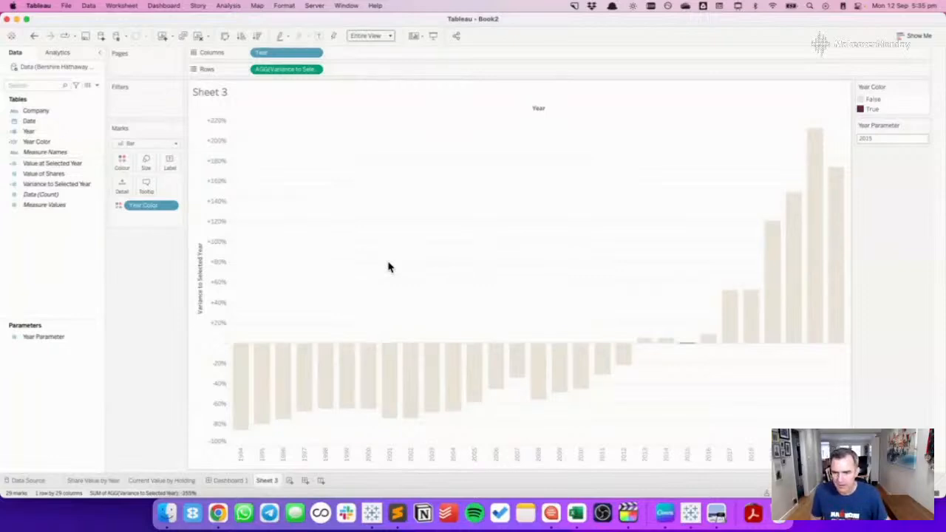
Remove the final dash for zero values from the variance field's custom number format, leaving +0%;-0%;.
{"action": "left_click", "coordinate": [46, 175]}
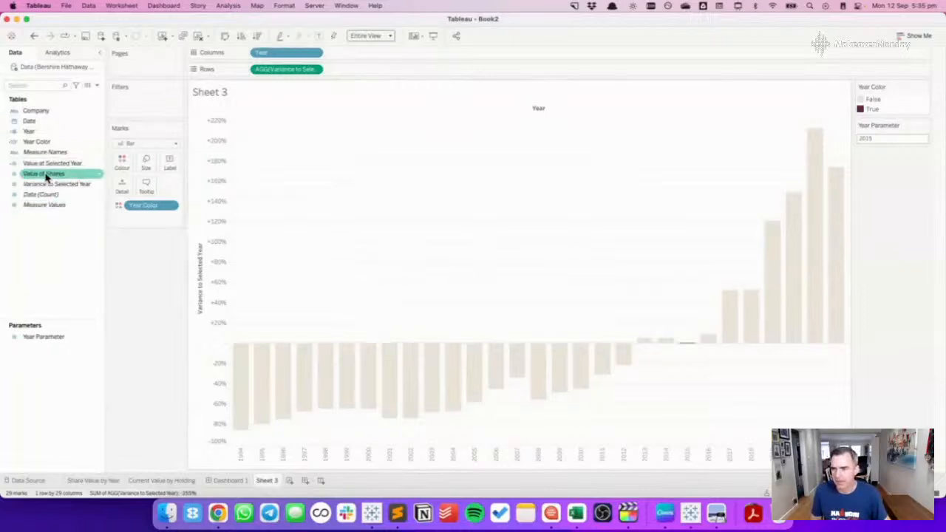
{"action": "right_click", "coordinate": [47, 184]}
{"action": "mouse_move", "coordinate": [106, 331]}
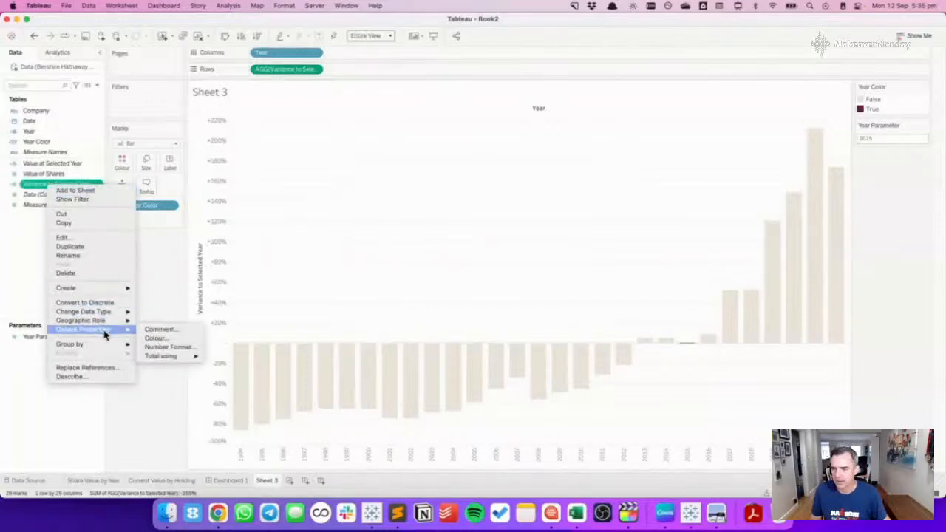
{"action": "left_click", "coordinate": [171, 346]}
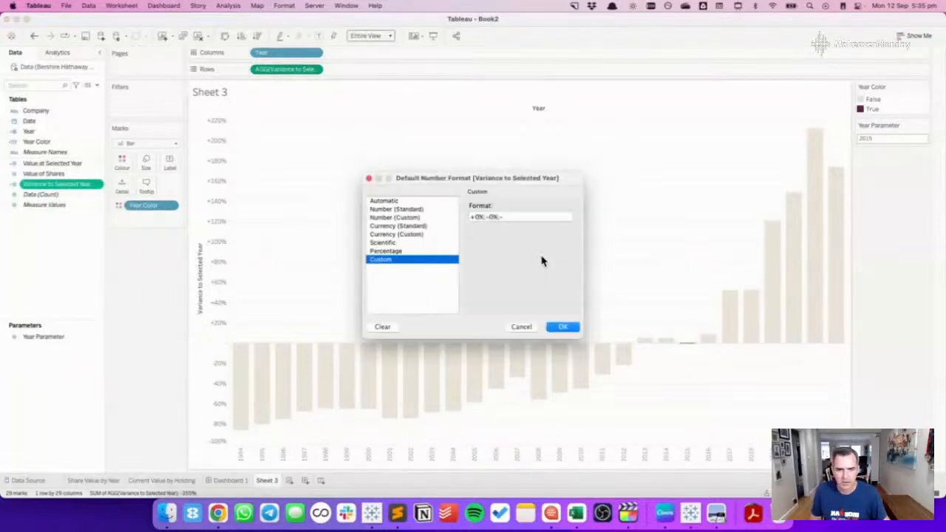
{"action": "left_click", "coordinate": [513, 216]}
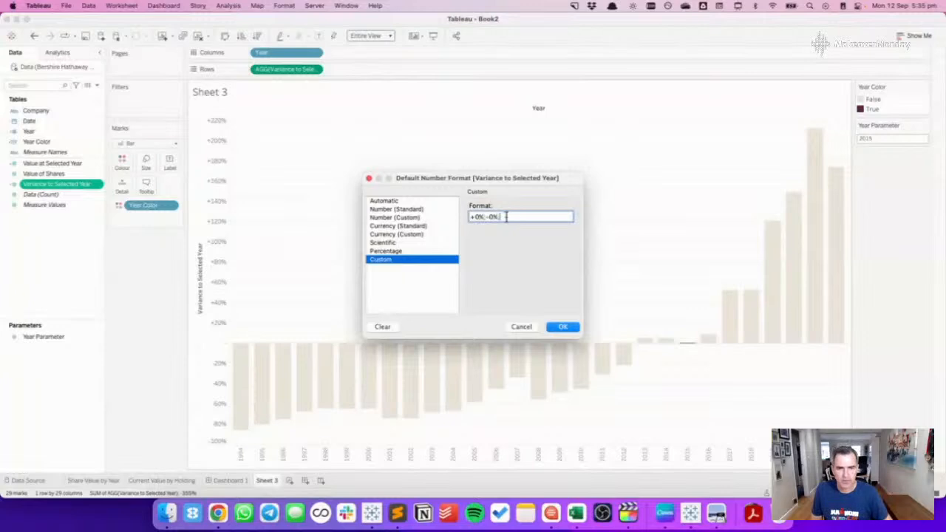
{"action": "left_click", "coordinate": [576, 326]}
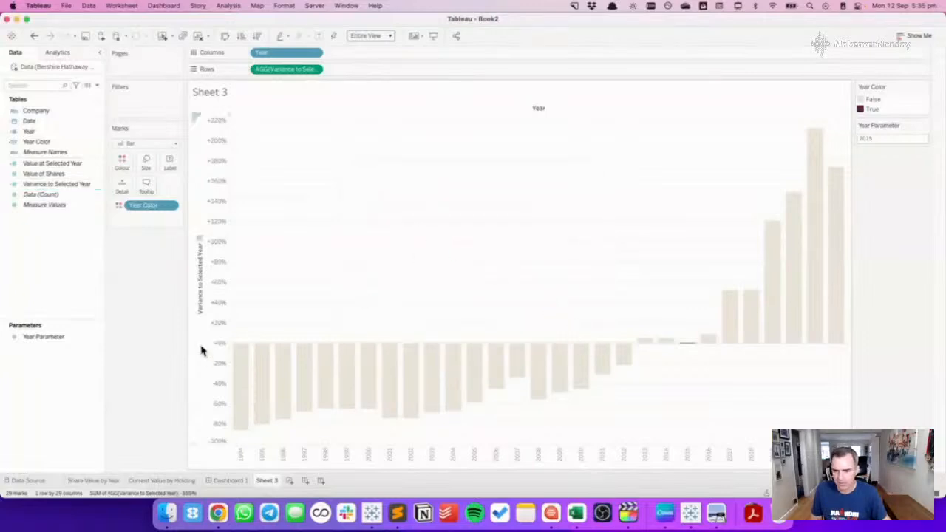
Change the variance field's default custom number format to +0%;-0%;0%, and hide the Year field label above the chart.
{"action": "left_click", "coordinate": [57, 184]}
{"action": "right_click", "coordinate": [57, 184]}
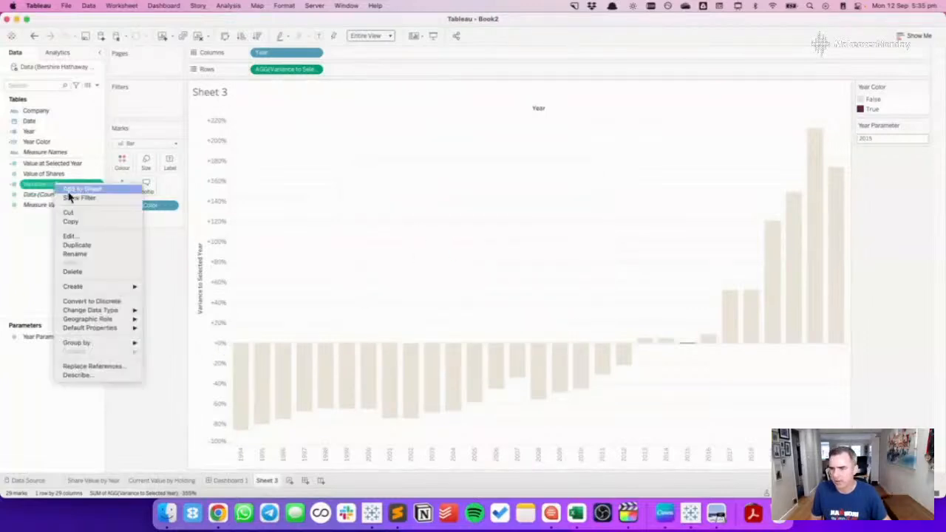
{"action": "mouse_move", "coordinate": [100, 319]}
{"action": "left_click", "coordinate": [178, 349]}
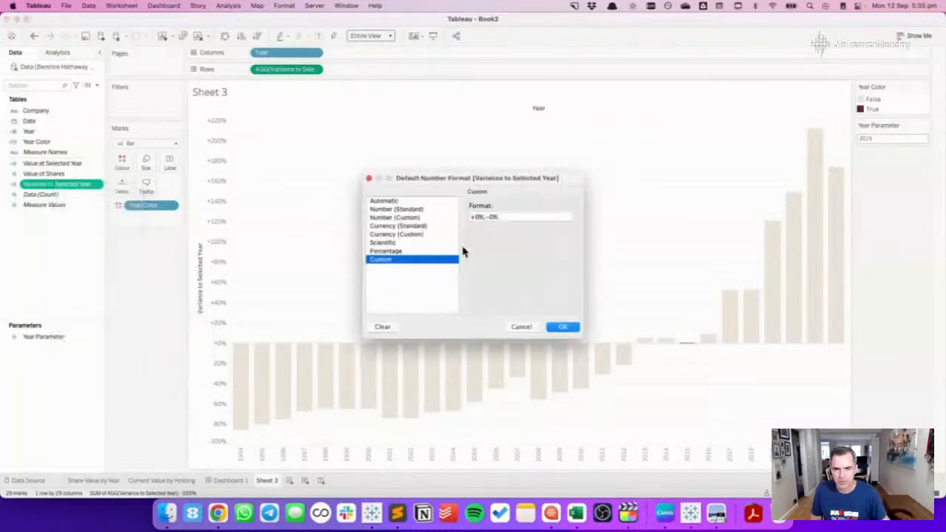
{"action": "left_click", "coordinate": [511, 216]}
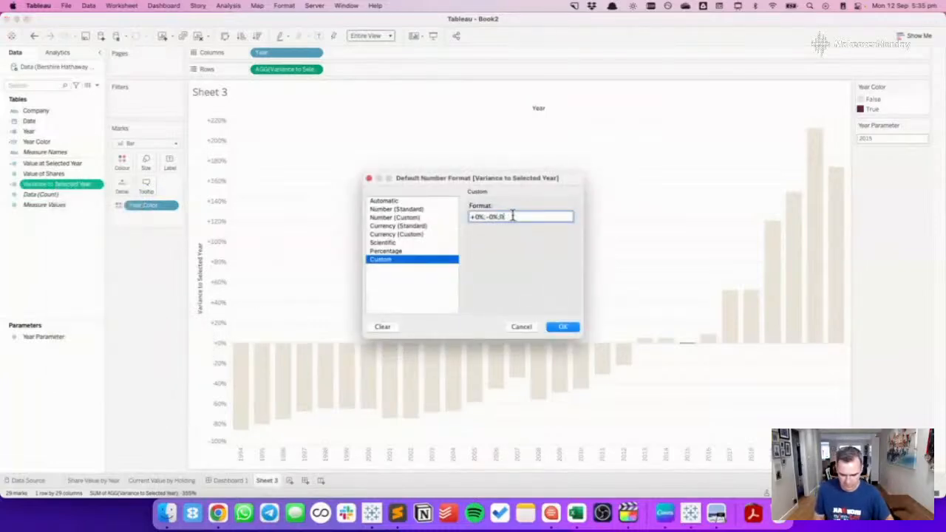
{"action": "left_click", "coordinate": [556, 328]}
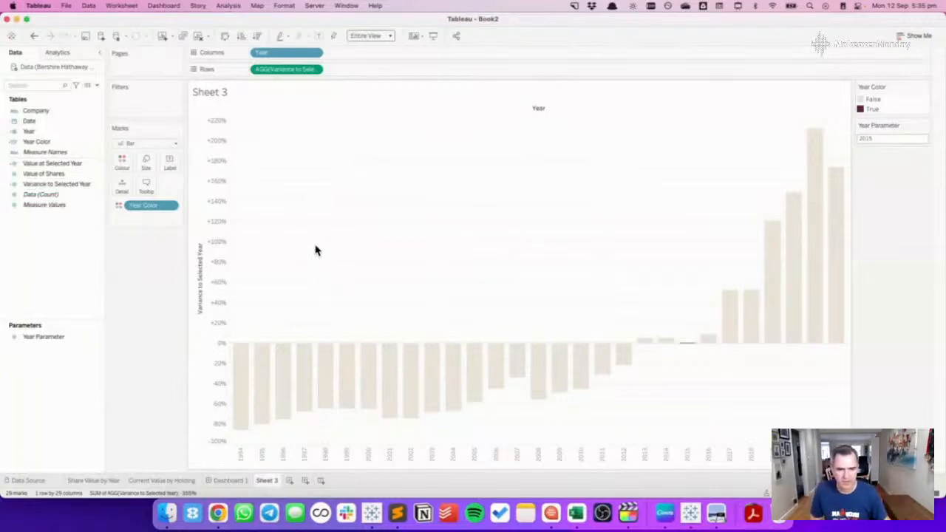
{"action": "right_click", "coordinate": [541, 108]}
{"action": "left_click", "coordinate": [562, 145]}
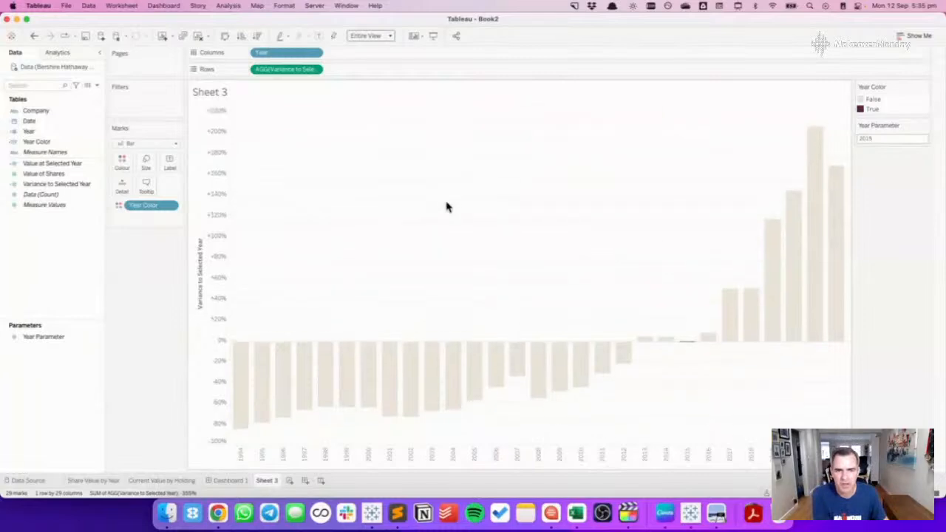
Add Sheet 3 to Dashboard 1 beside the yearly share value chart, and remove its Year Parameter control and Year Color legend.
{"action": "left_click", "coordinate": [227, 480]}
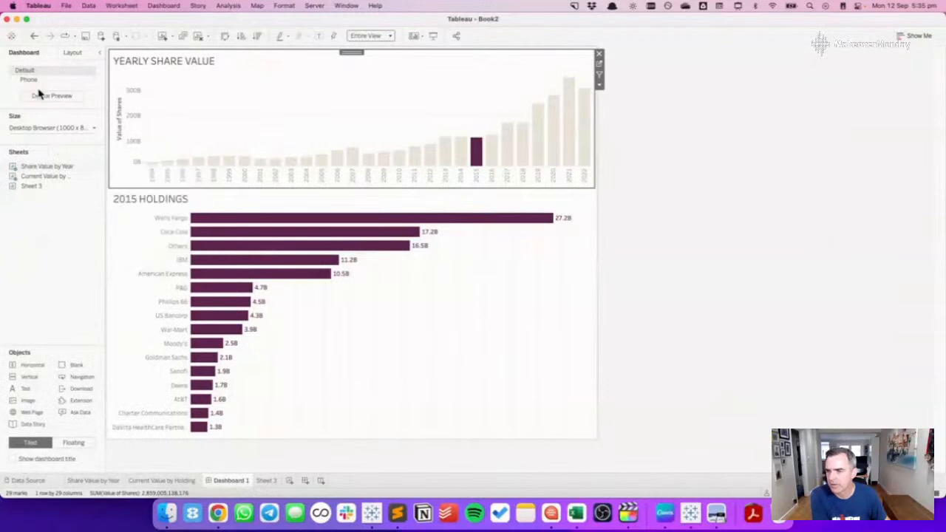
{"action": "mouse_move", "coordinate": [36, 187]}
{"action": "left_click_drag", "start_coordinate": [36, 186], "coordinate": [454, 131]}
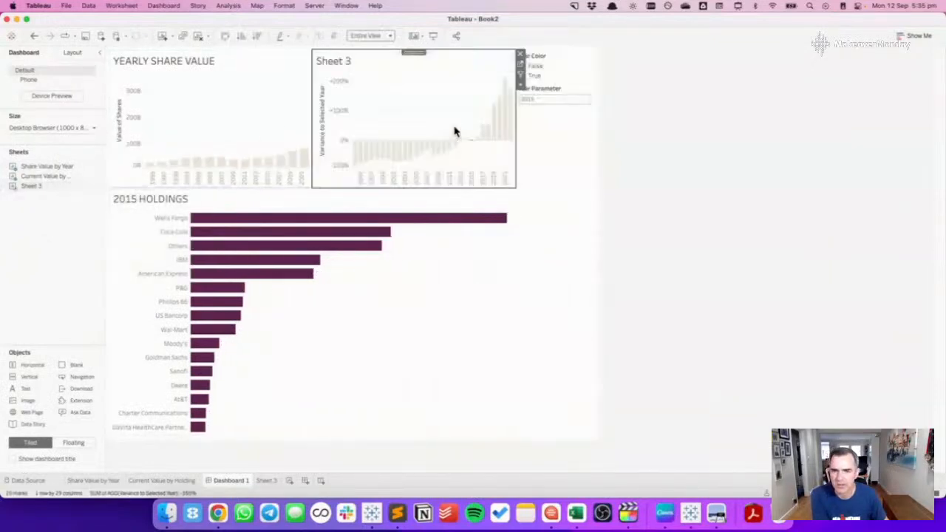
{"action": "left_click", "coordinate": [560, 93]}
{"action": "left_click", "coordinate": [598, 88]}
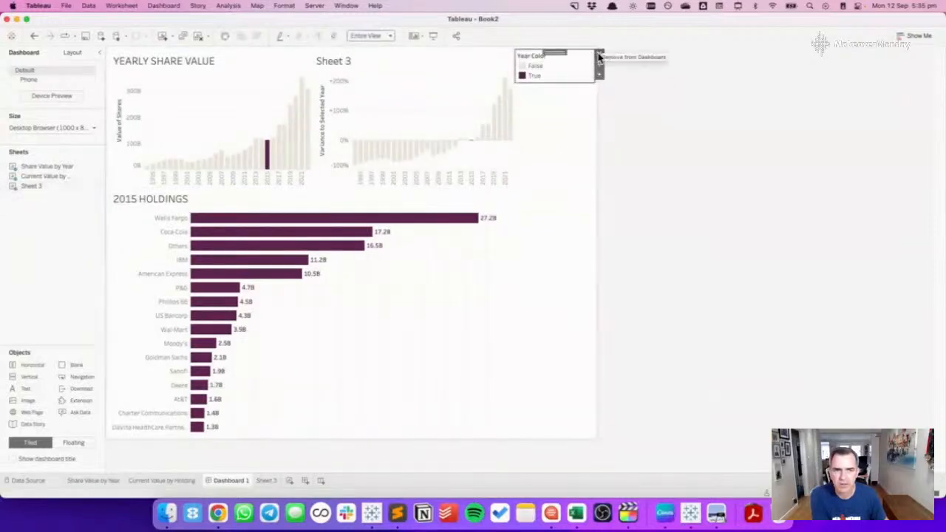
{"action": "left_click", "coordinate": [599, 56]}
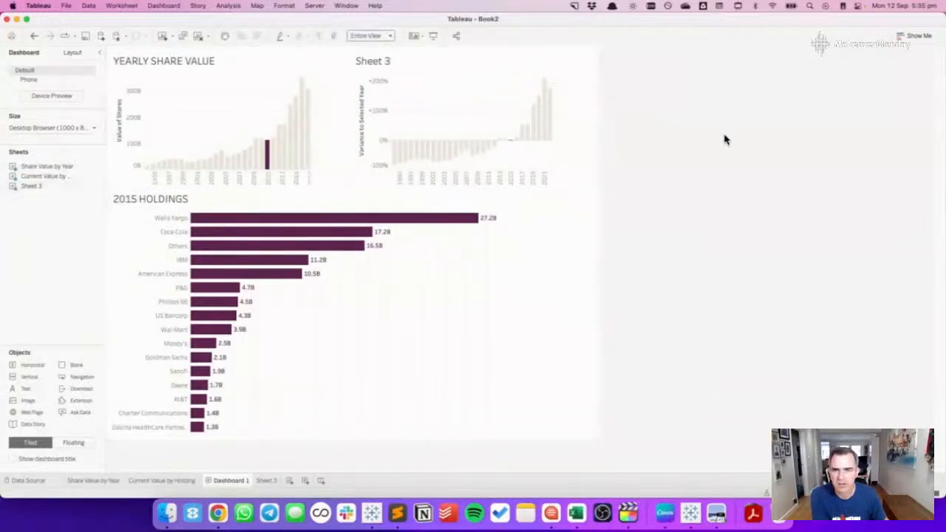
Test the dashboard's interactivity by selecting 2018, 2007 and 2013 in the yearly share value chart and a bar in the variance chart.
{"action": "left_click", "coordinate": [253, 163]}
{"action": "left_click", "coordinate": [317, 145]}
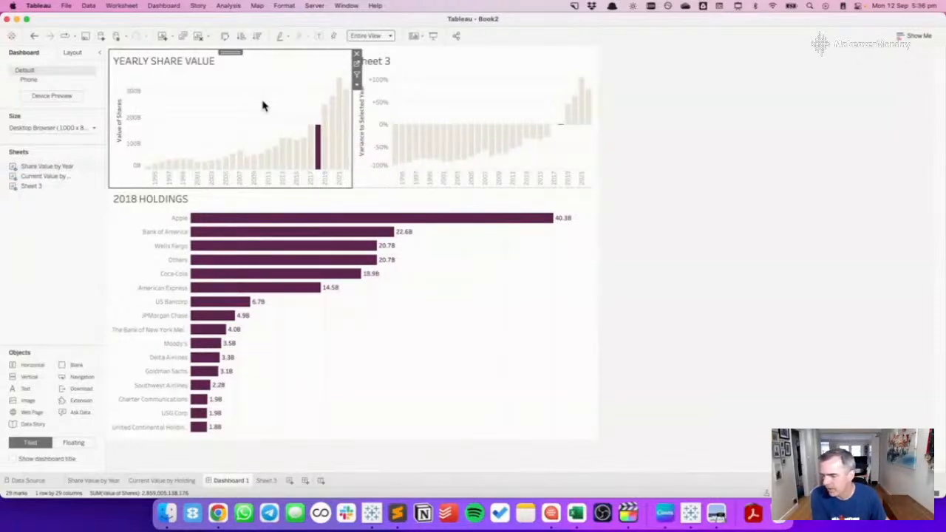
{"action": "left_click", "coordinate": [442, 142]}
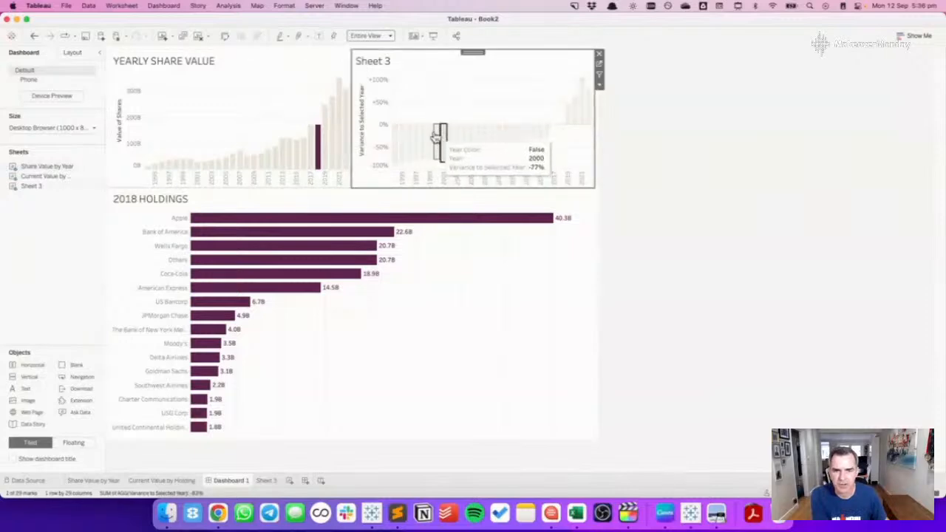
{"action": "left_click", "coordinate": [240, 167]}
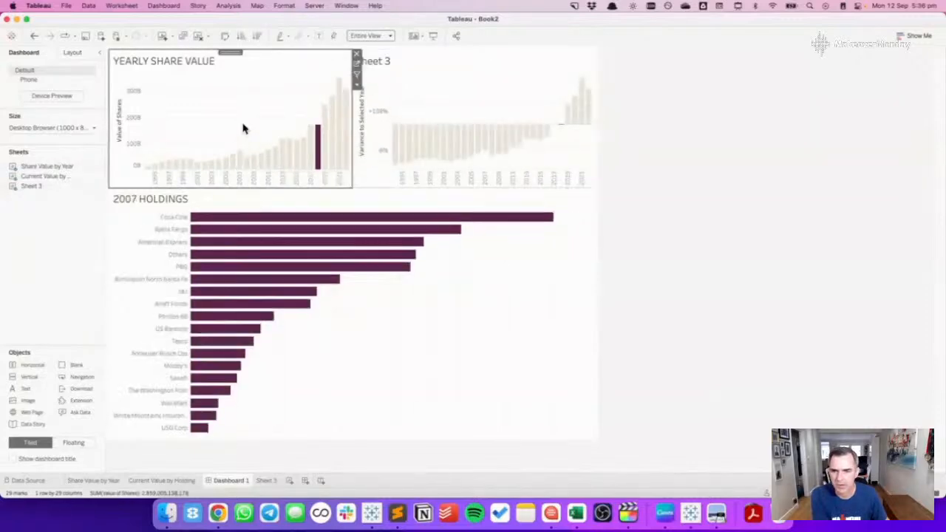
{"action": "left_click", "coordinate": [280, 155]}
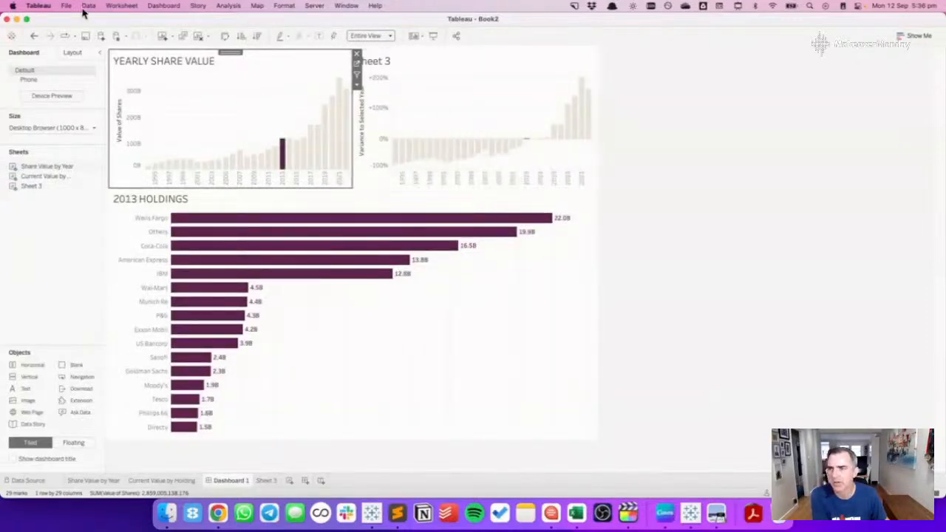
Add Sheet 3 as a source sheet of the Update Year Parameter dashboard action.
{"action": "left_click", "coordinate": [164, 6]}
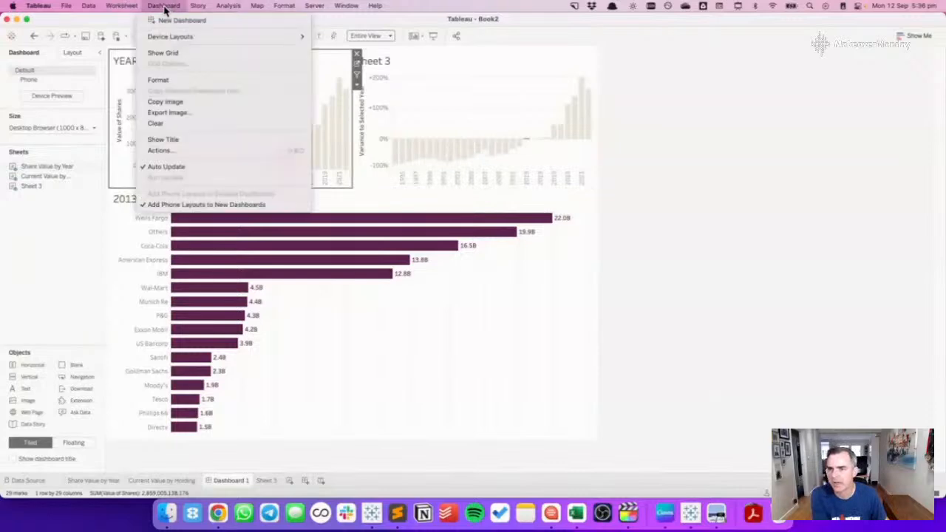
{"action": "left_click", "coordinate": [164, 151]}
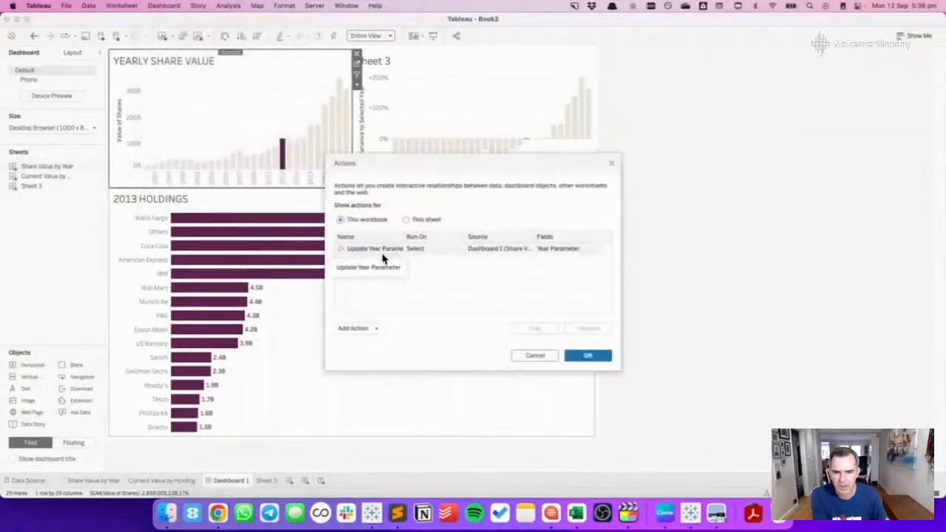
{"action": "left_click", "coordinate": [371, 251]}
{"action": "double_click", "coordinate": [371, 251]}
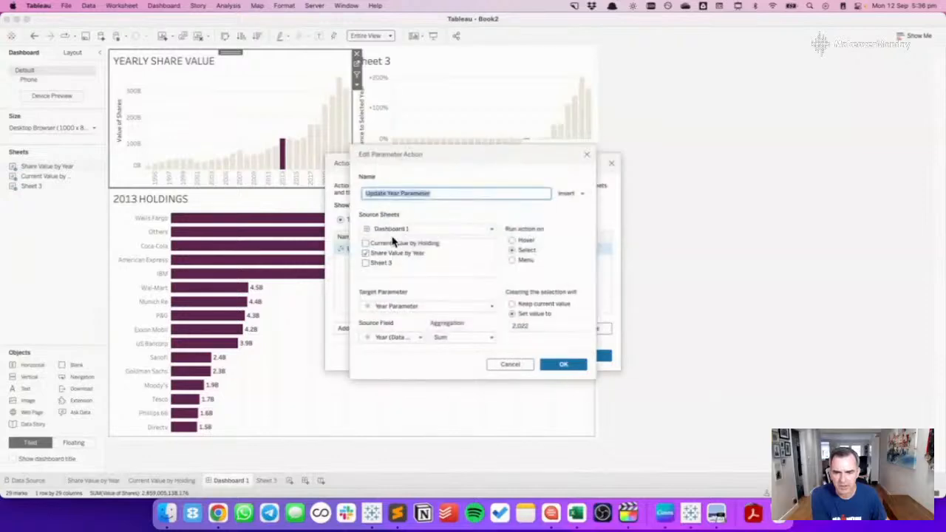
{"action": "left_click", "coordinate": [366, 264]}
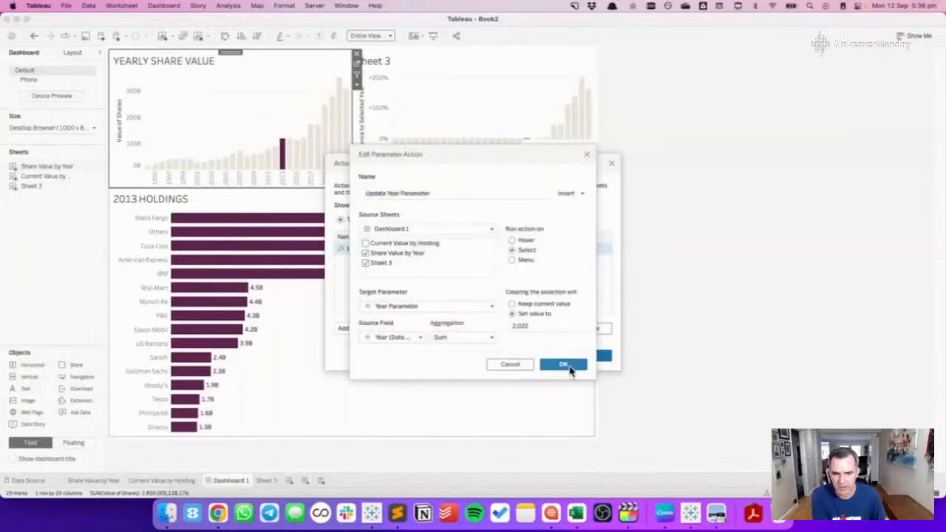
{"action": "left_click", "coordinate": [569, 369]}
{"action": "left_click", "coordinate": [589, 358]}
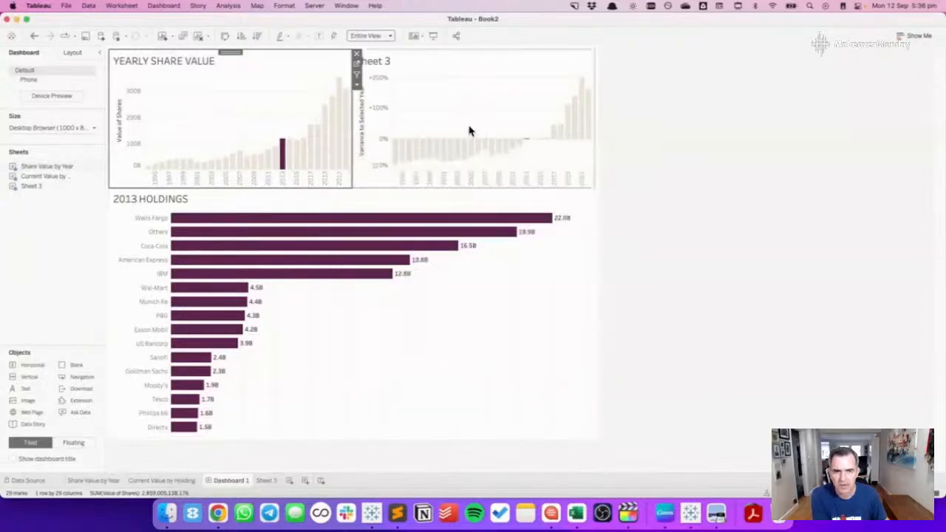
Check the action by selecting 2005 in the variance chart and 2015 in the share value chart, and open Sheet 3.
{"action": "left_click", "coordinate": [471, 148]}
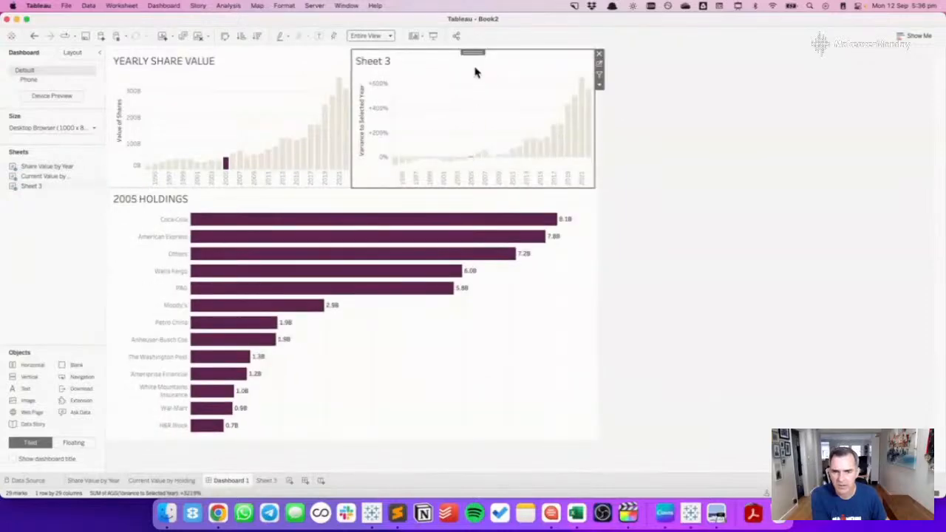
{"action": "left_click", "coordinate": [297, 152]}
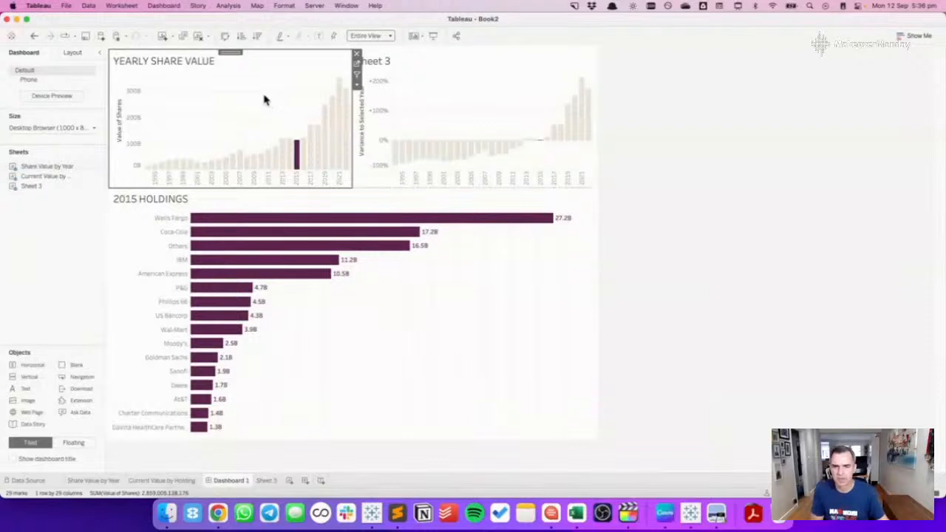
{"action": "left_click", "coordinate": [532, 89]}
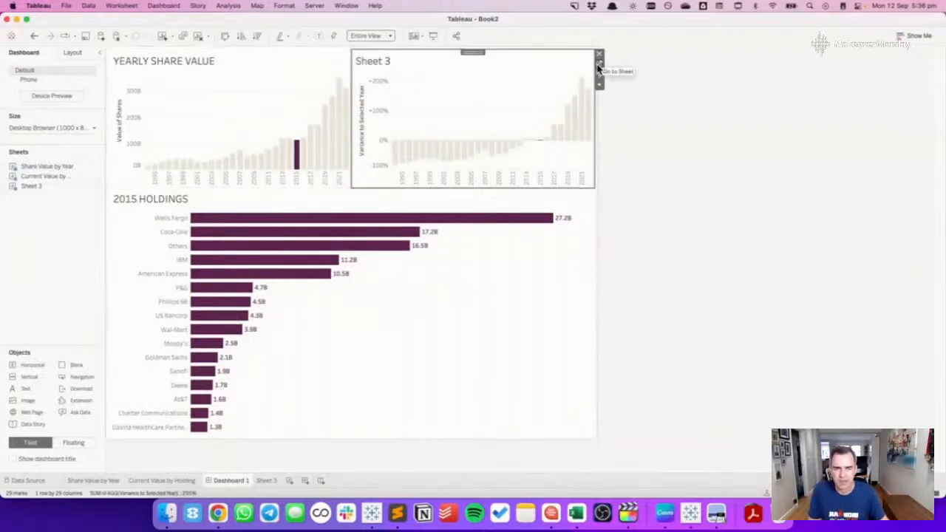
{"action": "left_click", "coordinate": [598, 66]}
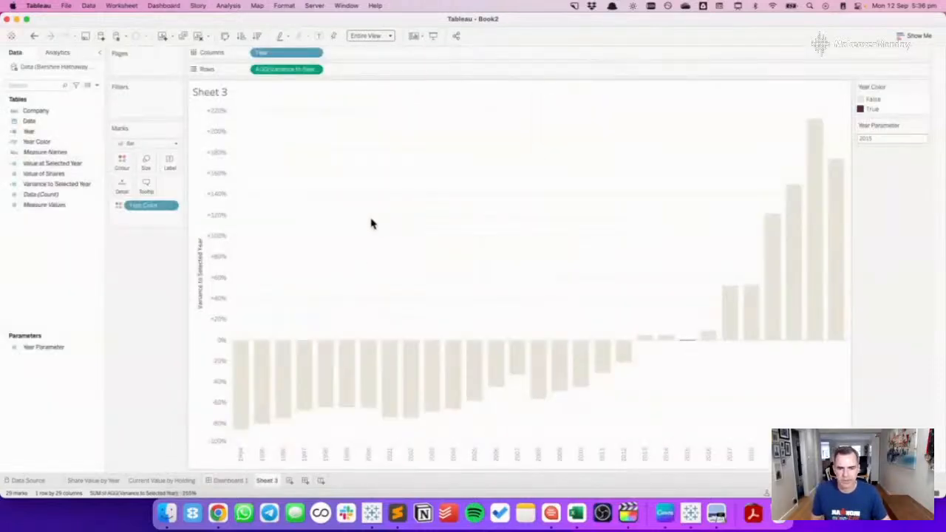
Switch to Chrome and review the colour palette, font and logo pages of the BHHS brand guidelines PDF.
{"action": "key", "text": "super+Tab"}
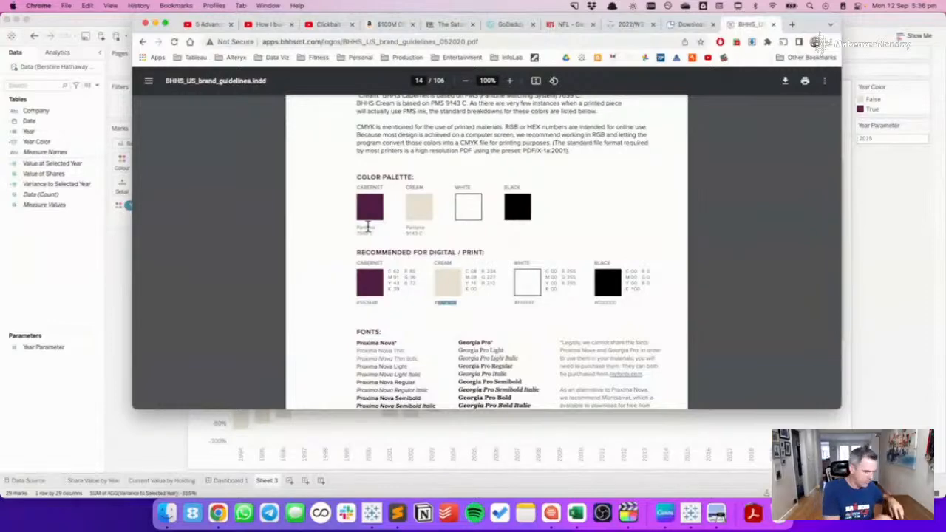
{"action": "scroll", "coordinate": [400, 244], "scroll_direction": "down", "scroll_amount": 3}
{"action": "scroll", "coordinate": [402, 244], "scroll_direction": "down", "scroll_amount": 10}
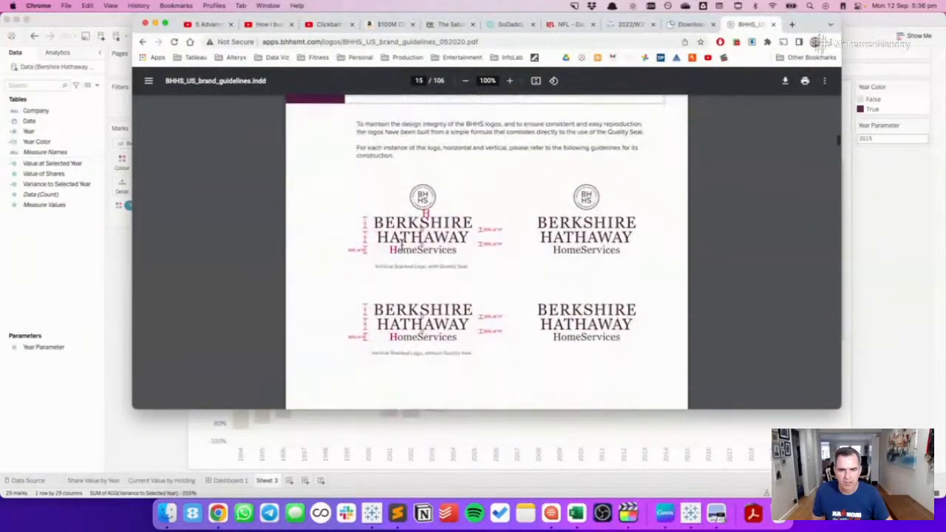
{"action": "scroll", "coordinate": [401, 244], "scroll_direction": "down", "scroll_amount": 15}
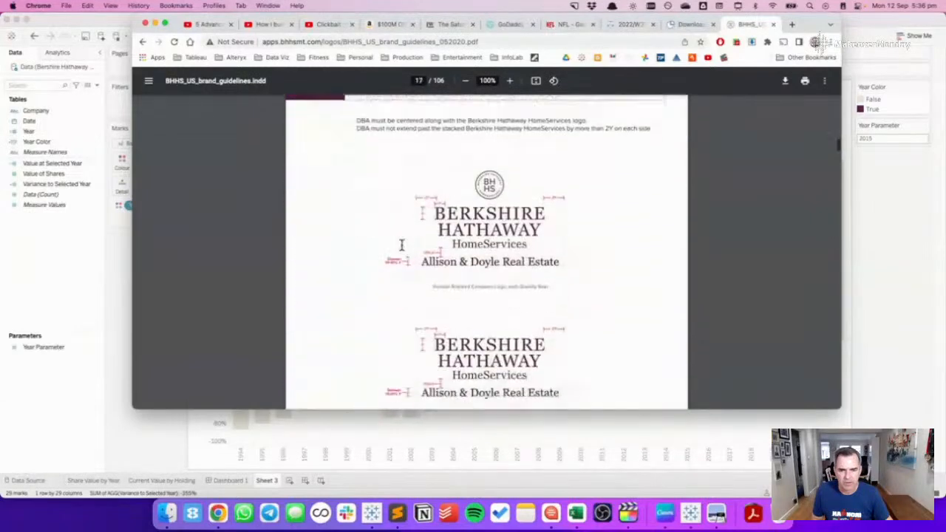
{"action": "scroll", "coordinate": [401, 245], "scroll_direction": "down", "scroll_amount": 15}
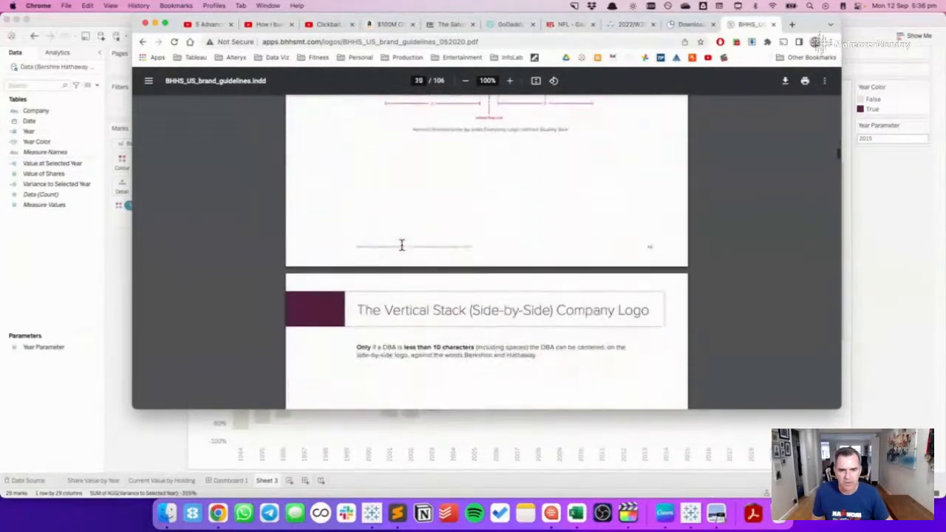
{"action": "scroll", "coordinate": [401, 245], "scroll_direction": "down", "scroll_amount": 15}
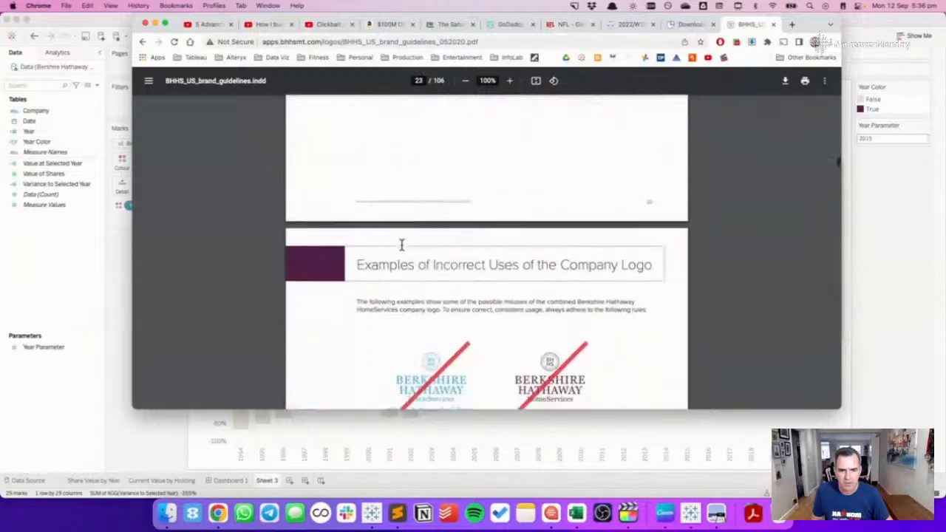
{"action": "scroll", "coordinate": [402, 245], "scroll_direction": "down", "scroll_amount": 10}
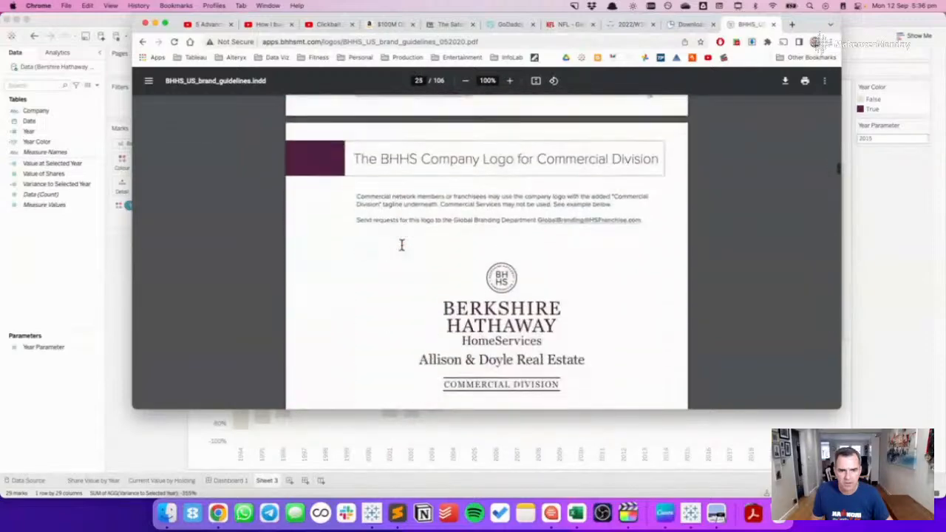
{"action": "scroll", "coordinate": [401, 245], "scroll_direction": "down", "scroll_amount": 3}
{"action": "scroll", "coordinate": [401, 248], "scroll_direction": "up", "scroll_amount": 20}
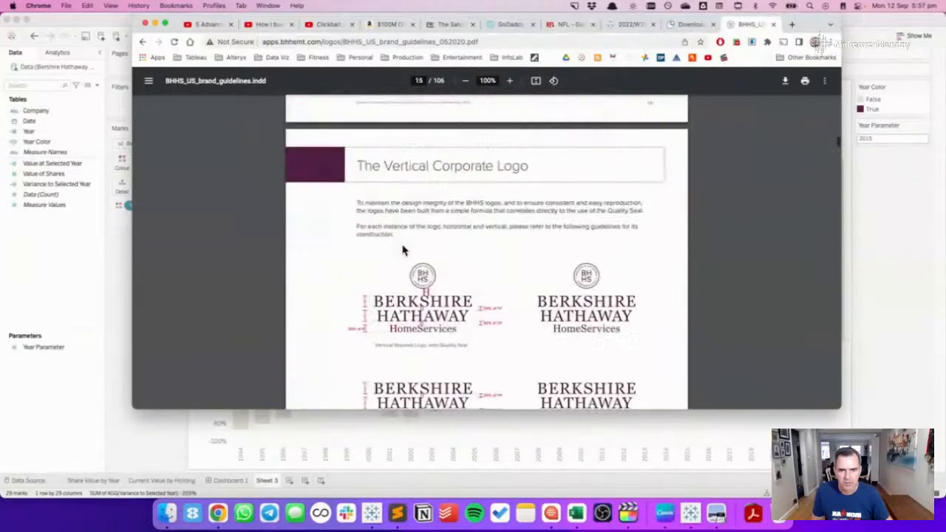
{"action": "scroll", "coordinate": [401, 249], "scroll_direction": "up", "scroll_amount": 5}
{"action": "scroll", "coordinate": [401, 250], "scroll_direction": "down", "scroll_amount": 5}
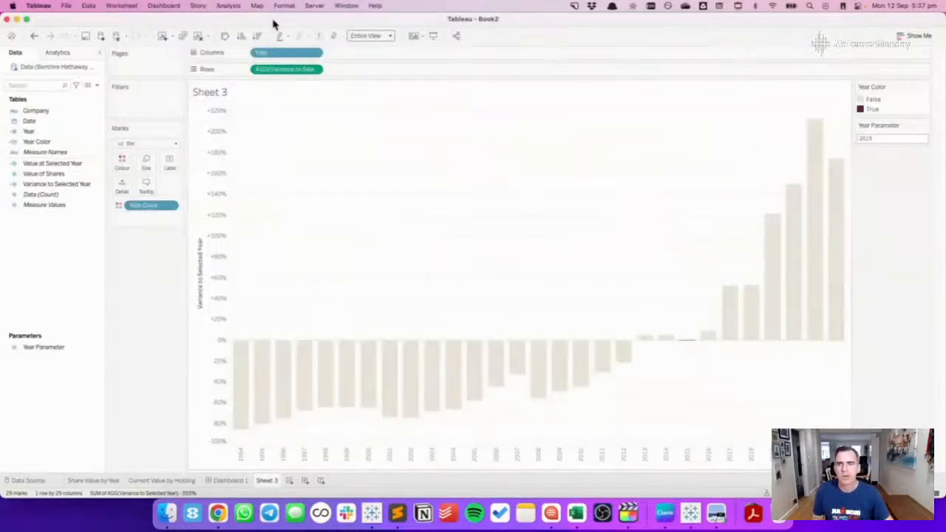
Set the default worksheet font of Sheet 3 to Montserrat.
{"action": "left_click", "coordinate": [284, 6]}
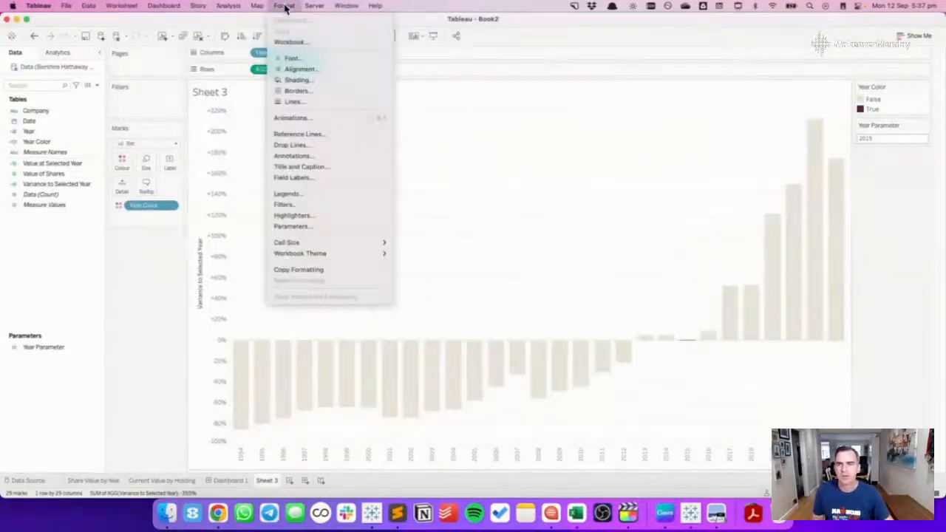
{"action": "left_click", "coordinate": [290, 59]}
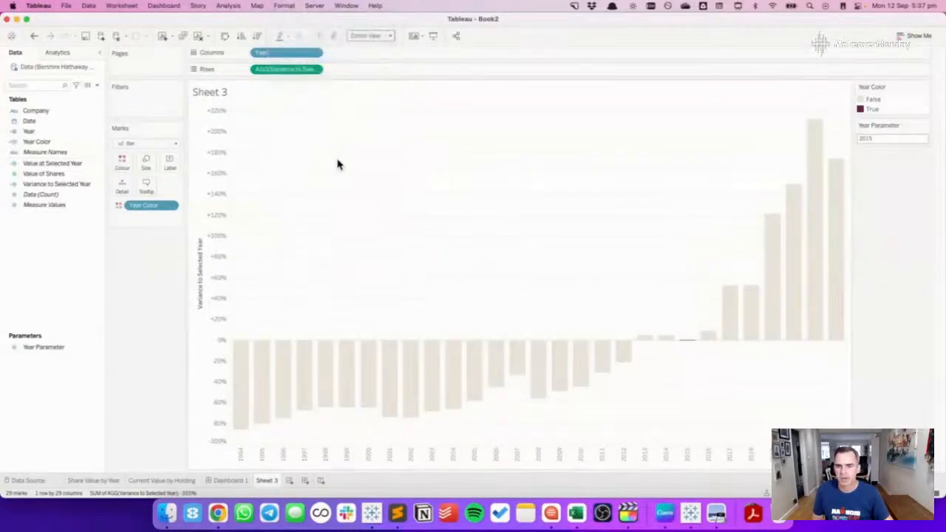
{"action": "left_click", "coordinate": [65, 119]}
{"action": "left_click", "coordinate": [97, 134]}
{"action": "left_click", "coordinate": [113, 135]}
{"action": "scroll", "coordinate": [112, 218], "scroll_direction": "up", "scroll_amount": 10}
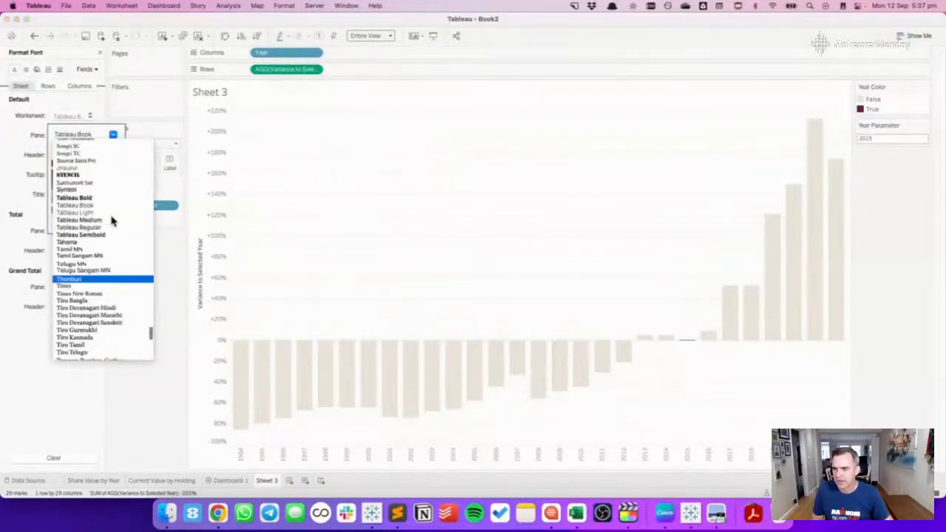
{"action": "scroll", "coordinate": [112, 219], "scroll_direction": "up", "scroll_amount": 3}
{"action": "scroll", "coordinate": [109, 222], "scroll_direction": "down", "scroll_amount": 5}
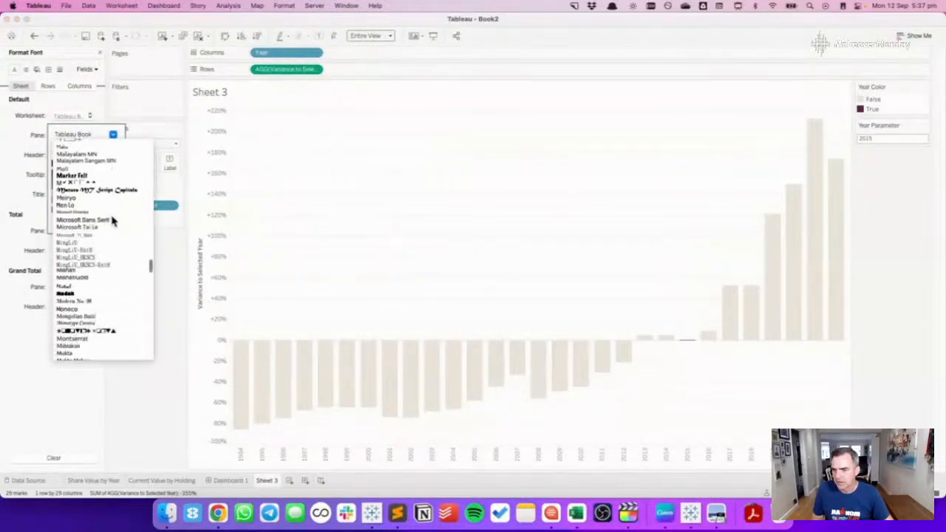
{"action": "scroll", "coordinate": [106, 228], "scroll_direction": "down", "scroll_amount": 2}
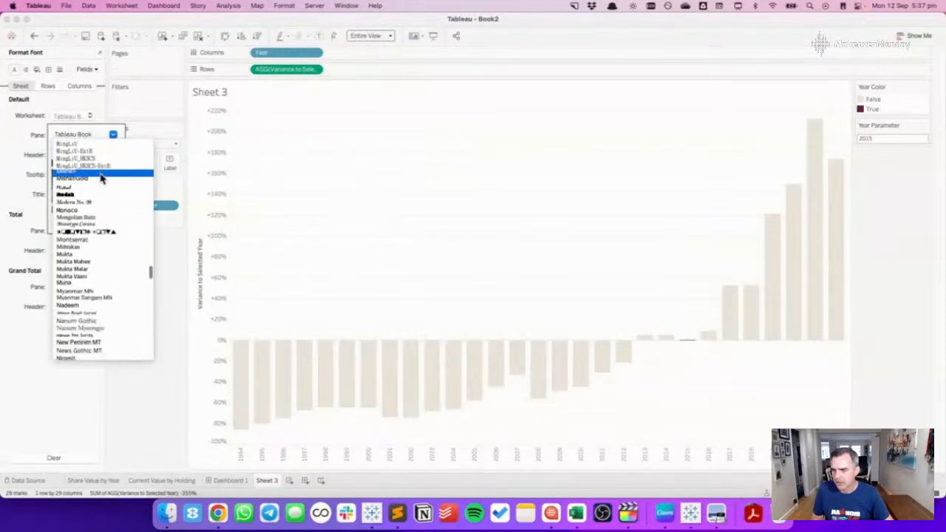
{"action": "left_click", "coordinate": [101, 241]}
{"action": "left_click", "coordinate": [348, 207]}
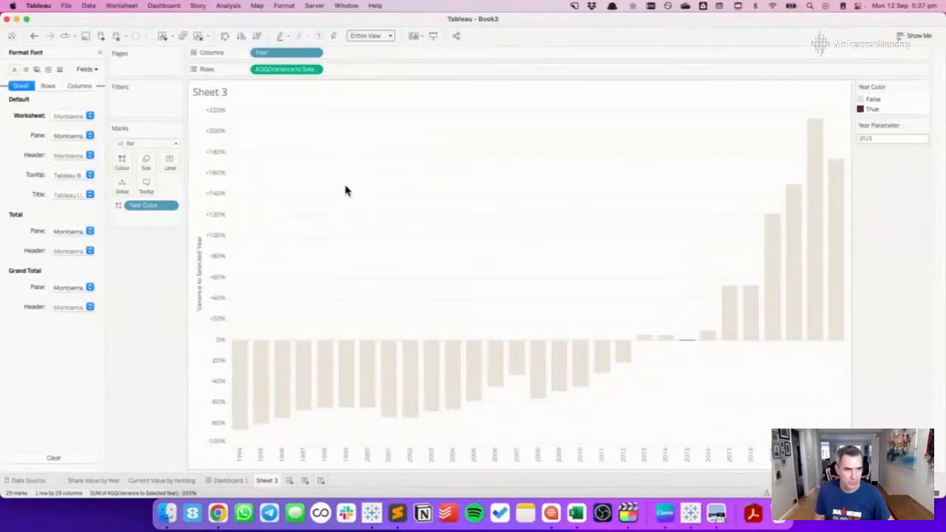
Compare Sheet 3's font with Dashboard 1 and the other worksheets, return to Sheet 3 and close the font formatting.
{"action": "left_click", "coordinate": [230, 480]}
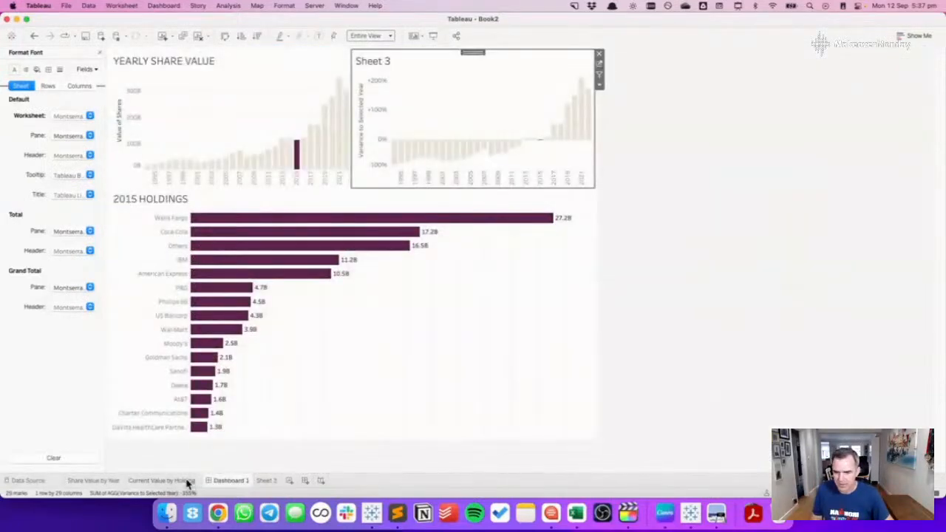
{"action": "left_click", "coordinate": [155, 481]}
{"action": "left_click", "coordinate": [90, 481]}
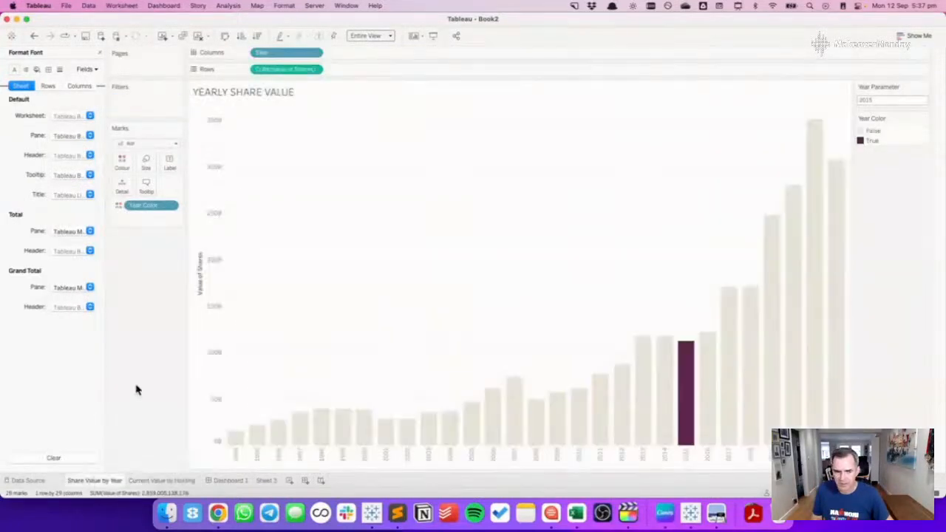
{"action": "left_click", "coordinate": [267, 481]}
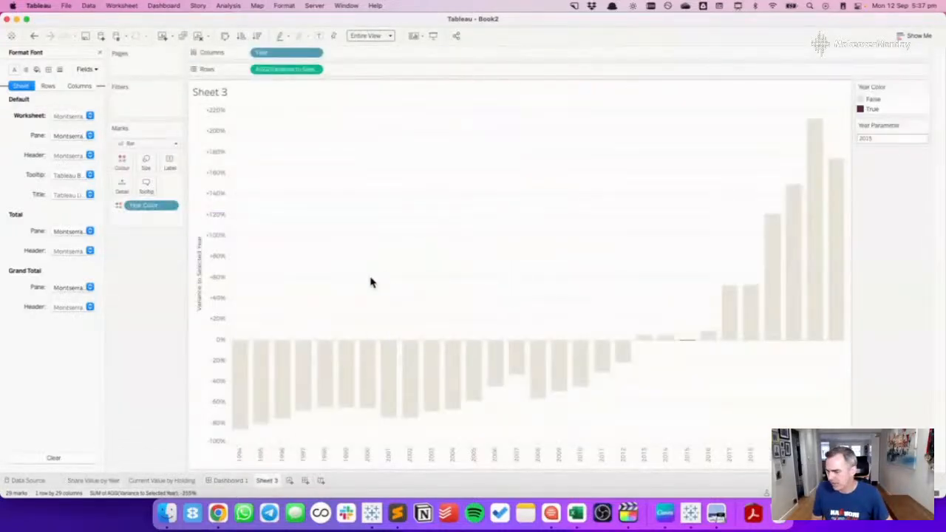
{"action": "left_click", "coordinate": [100, 53]}
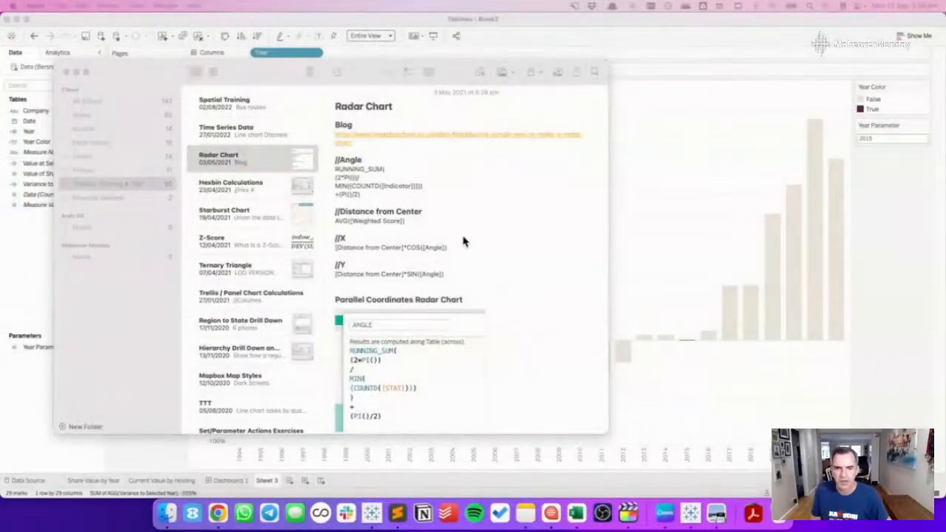
Review the Starburst Chart note and the list of Tableau training notes in Notes, and return to Tableau.
{"action": "scroll", "coordinate": [480, 333], "scroll_direction": "down", "scroll_amount": 1}
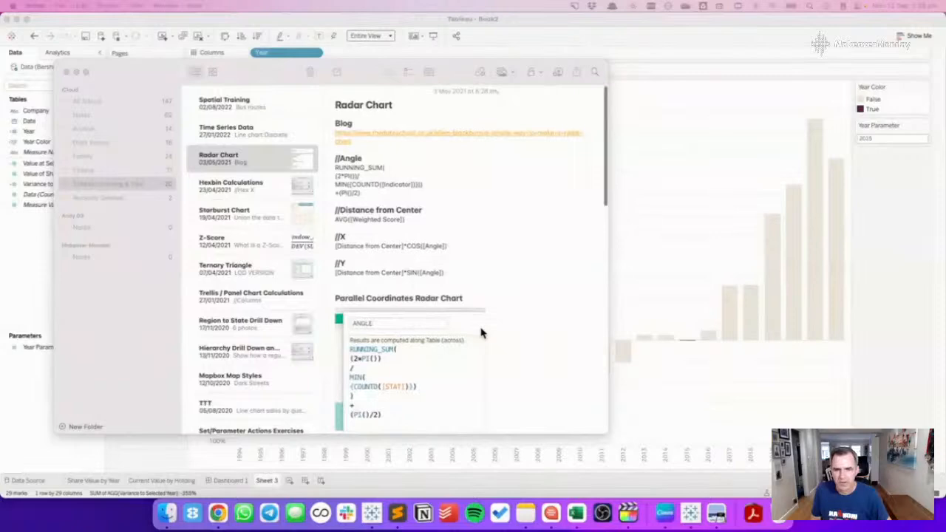
{"action": "left_click", "coordinate": [241, 221]}
{"action": "left_click", "coordinate": [240, 217]}
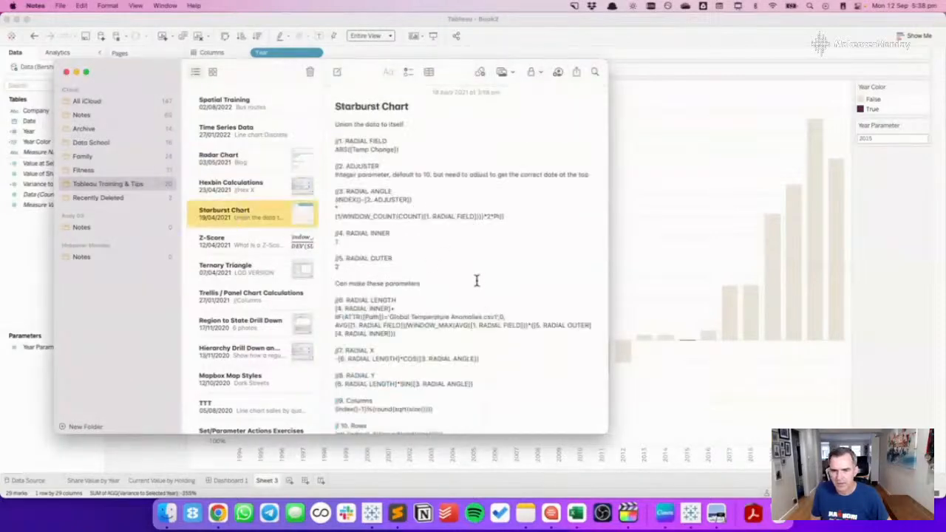
{"action": "scroll", "coordinate": [496, 300], "scroll_direction": "down", "scroll_amount": 10}
{"action": "scroll", "coordinate": [496, 299], "scroll_direction": "down", "scroll_amount": 2}
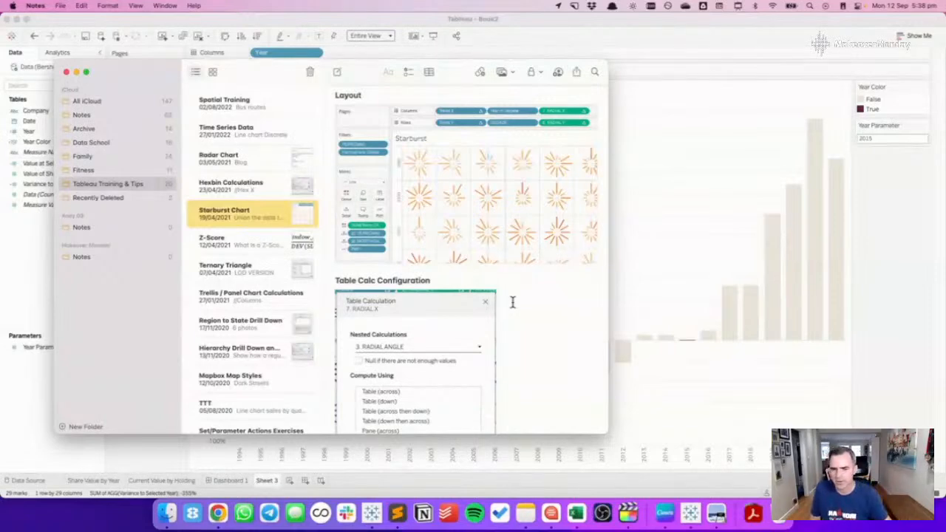
{"action": "scroll", "coordinate": [260, 304], "scroll_direction": "down", "scroll_amount": 10}
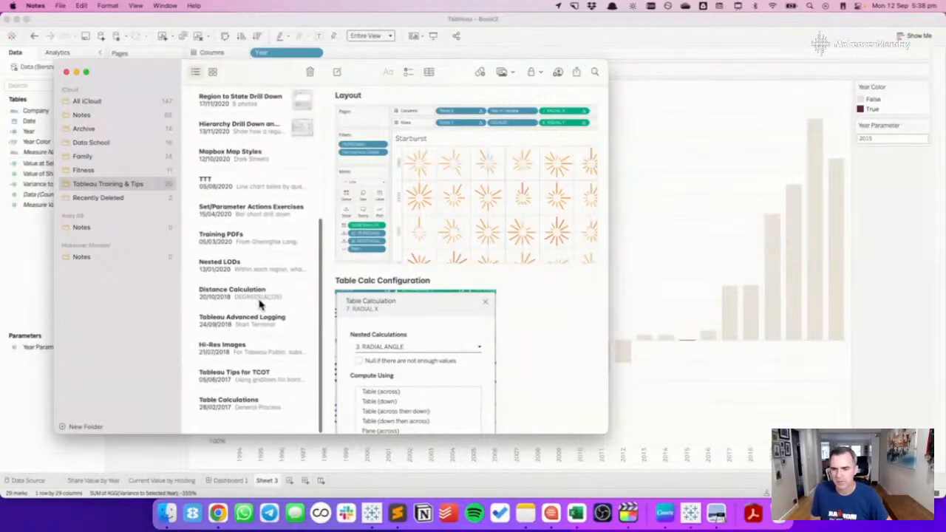
{"action": "scroll", "coordinate": [255, 303], "scroll_direction": "up", "scroll_amount": 5}
{"action": "scroll", "coordinate": [513, 286], "scroll_direction": "up", "scroll_amount": 8}
{"action": "scroll", "coordinate": [513, 286], "scroll_direction": "up", "scroll_amount": 3}
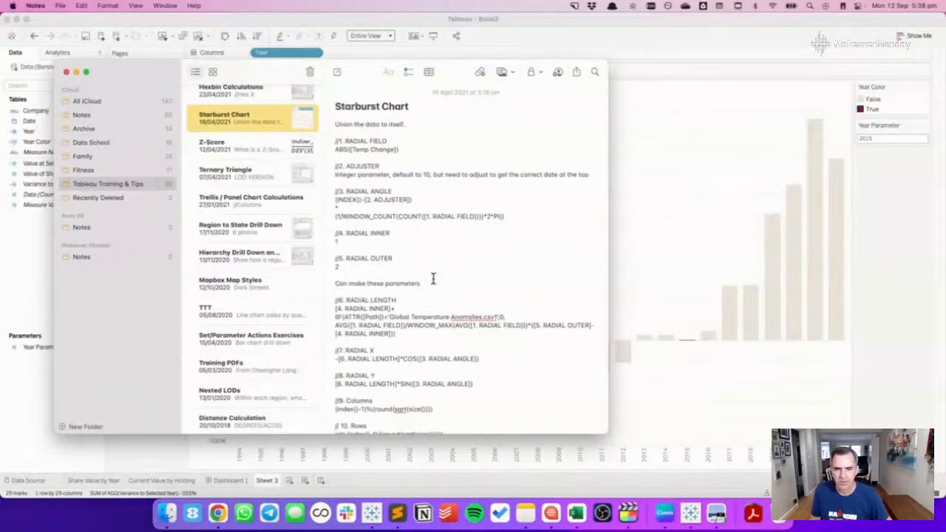
{"action": "left_click", "coordinate": [615, 27]}
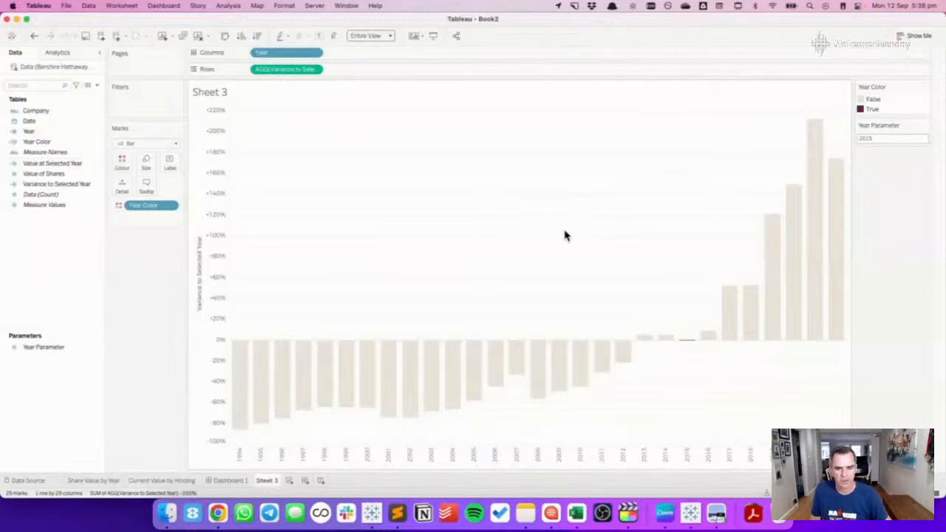
Create a new worksheet plotting Value of Shares by Year as lines, with Company as the detail level.
{"action": "left_click", "coordinate": [289, 480]}
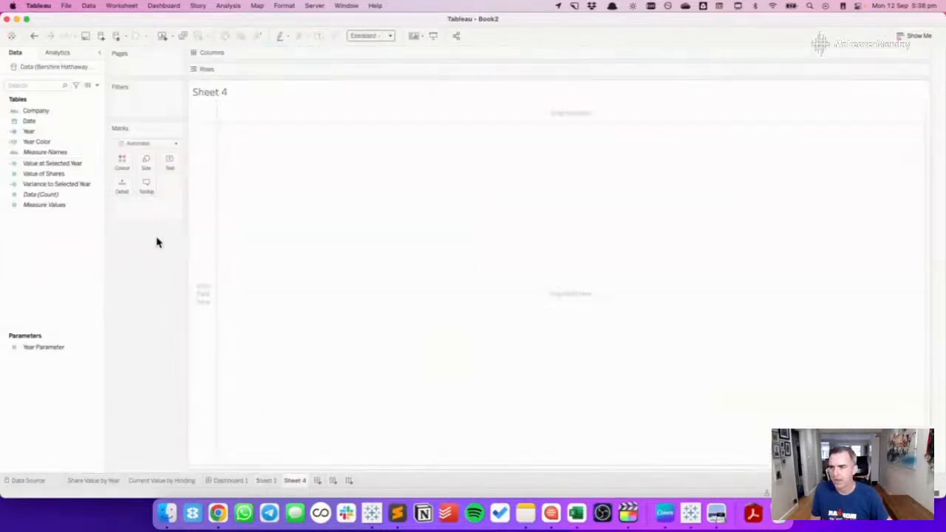
{"action": "left_click_drag", "start_coordinate": [57, 133], "coordinate": [344, 62]}
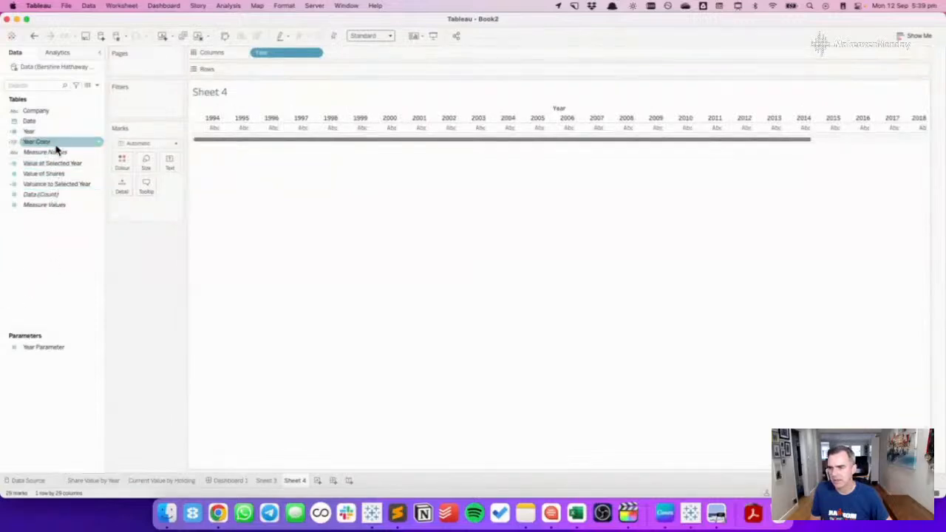
{"action": "left_click_drag", "start_coordinate": [53, 162], "coordinate": [289, 69]}
{"action": "left_click_drag", "start_coordinate": [42, 121], "coordinate": [129, 189]}
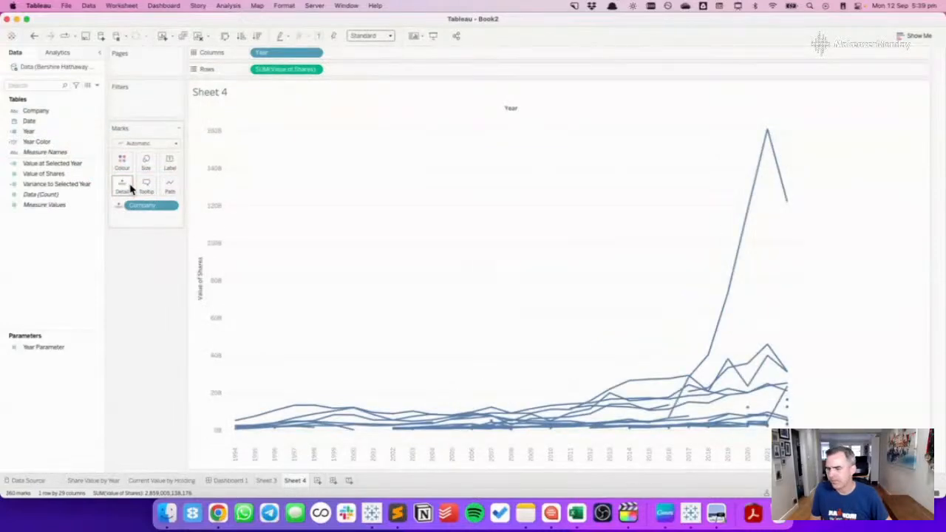
Apply a Rank quick table calculation to Value of Shares, computed using Company.
{"action": "left_click", "coordinate": [315, 70]}
{"action": "mouse_move", "coordinate": [320, 235]}
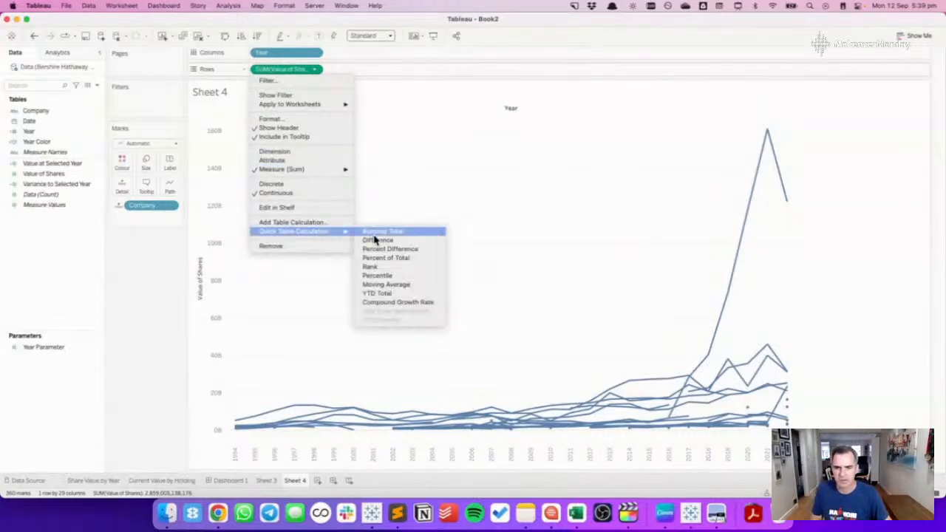
{"action": "left_click", "coordinate": [372, 266]}
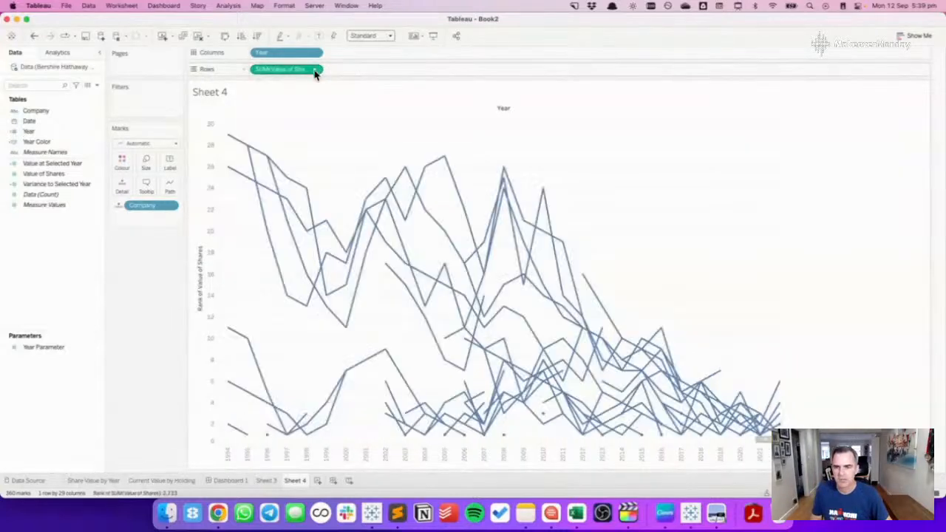
{"action": "left_click", "coordinate": [316, 69]}
{"action": "mouse_move", "coordinate": [310, 215]}
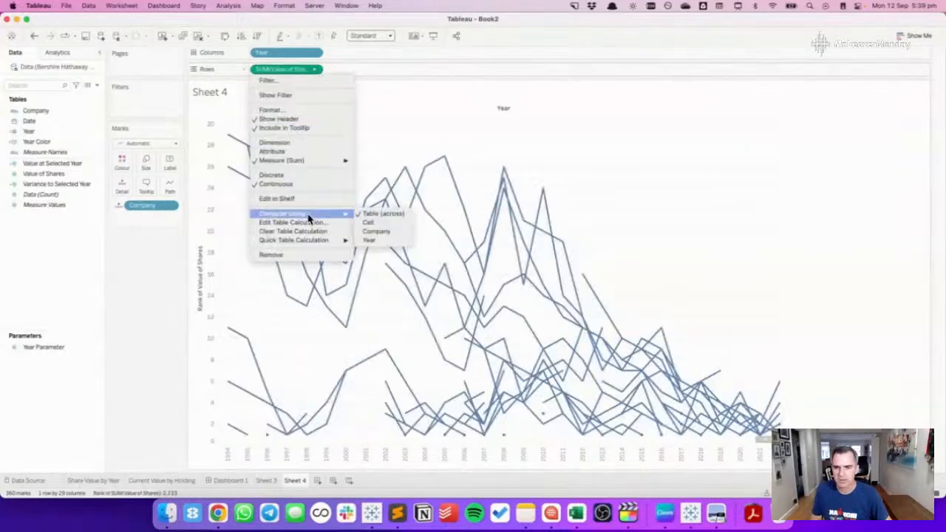
{"action": "left_click", "coordinate": [377, 232]}
Reverse the Rank of Value of Shares axis and inspect the company lines that start in 1994.
{"action": "right_click", "coordinate": [204, 313]}
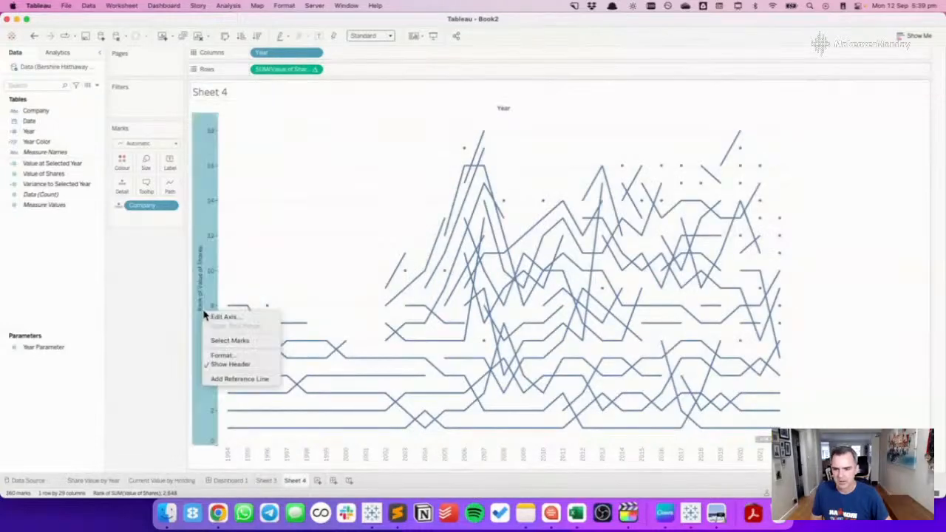
{"action": "left_click", "coordinate": [220, 318]}
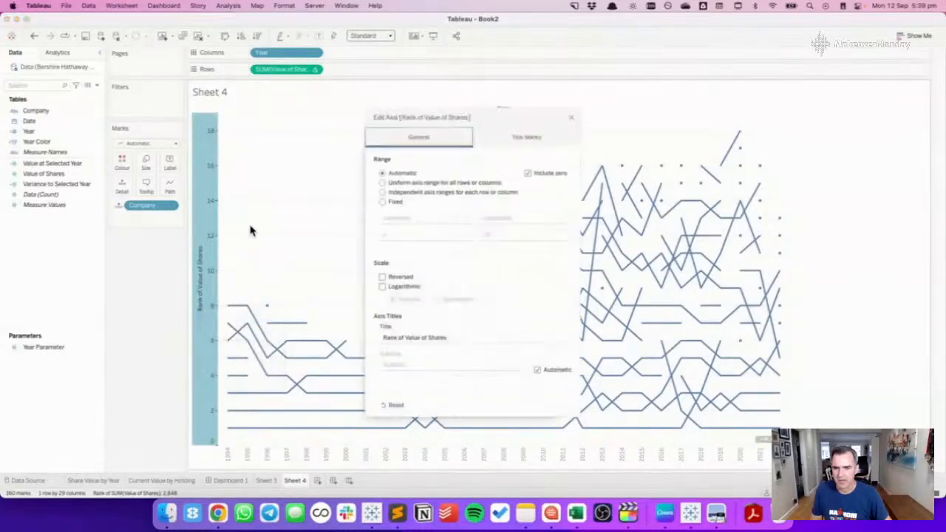
{"action": "left_click", "coordinate": [380, 277]}
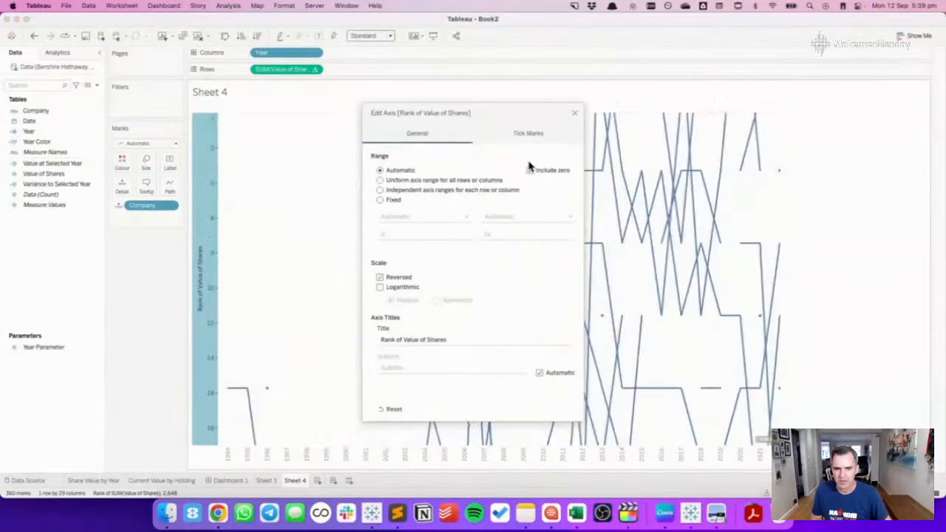
{"action": "left_click", "coordinate": [575, 116]}
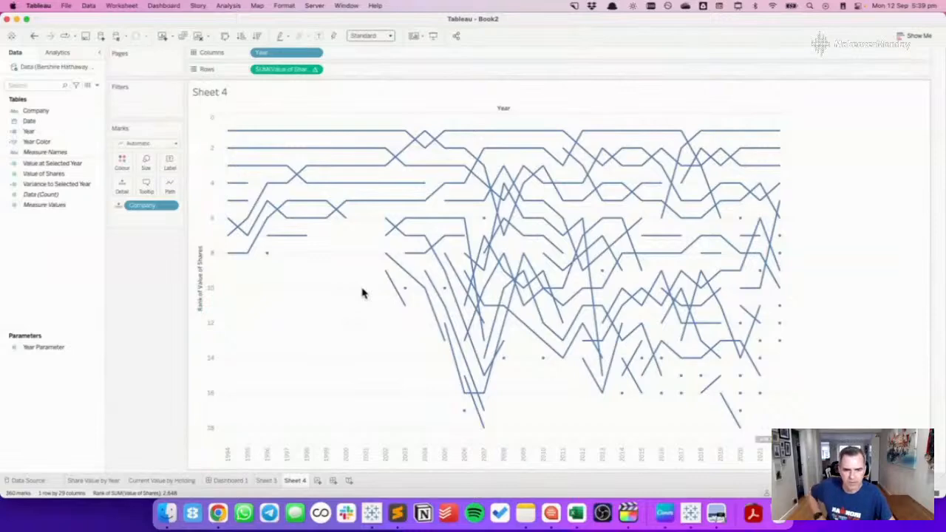
{"action": "left_click_drag", "start_coordinate": [224, 120], "coordinate": [240, 275]}
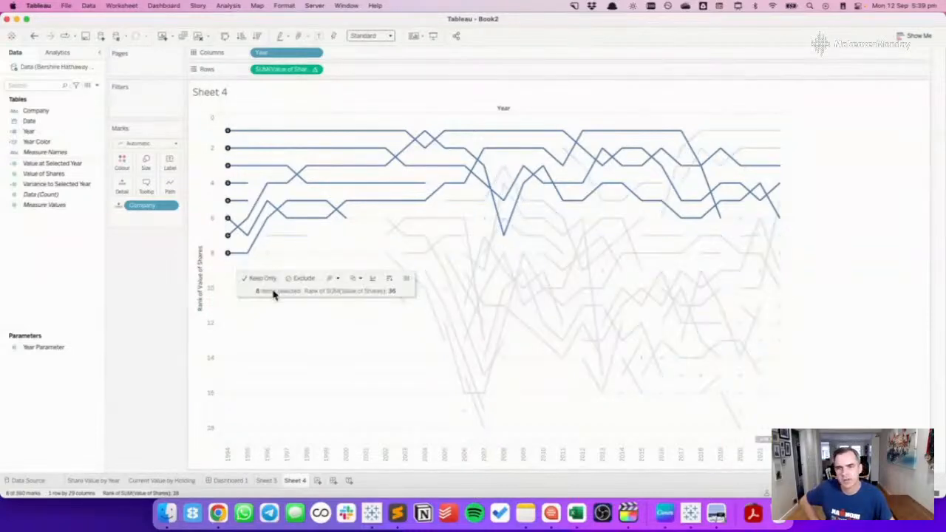
{"action": "left_click", "coordinate": [289, 353]}
Show the Company highlighter on Sheet 4 and preview the rank lines of individual companies such as IBM.
{"action": "left_click", "coordinate": [171, 206]}
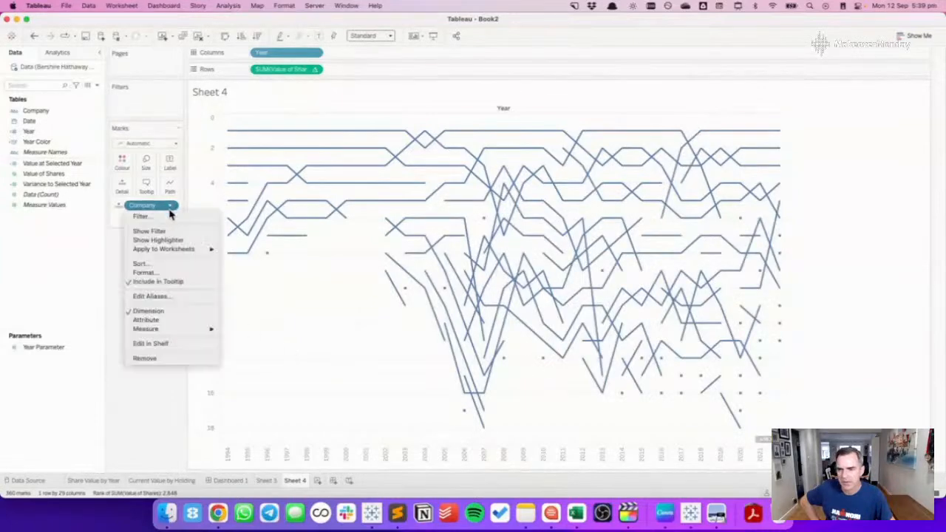
{"action": "left_click", "coordinate": [169, 242]}
{"action": "left_click", "coordinate": [889, 98]}
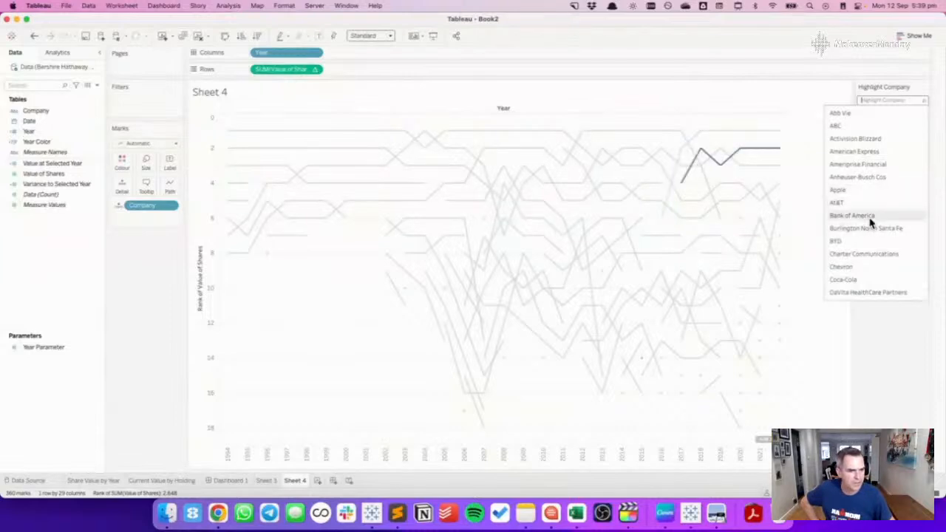
{"action": "scroll", "coordinate": [871, 235], "scroll_direction": "down", "scroll_amount": 1}
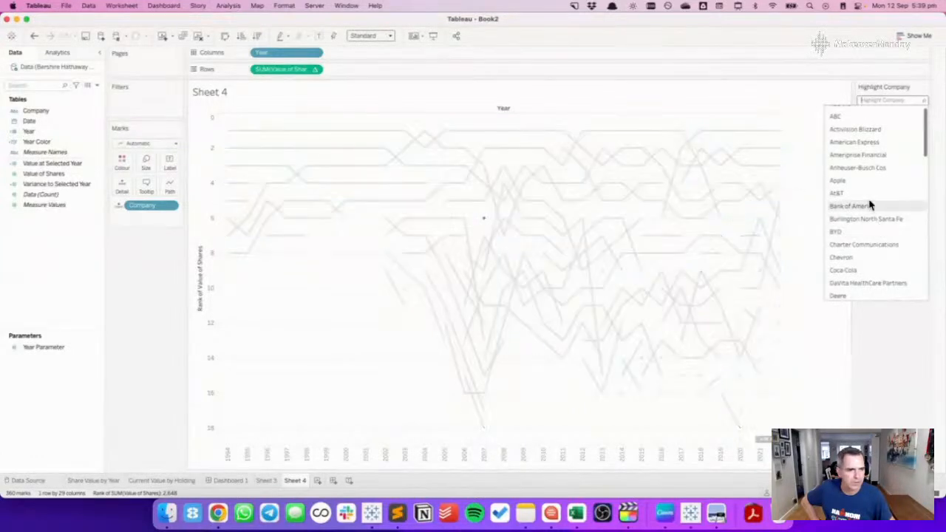
{"action": "scroll", "coordinate": [870, 204], "scroll_direction": "down", "scroll_amount": 2}
{"action": "scroll", "coordinate": [869, 205], "scroll_direction": "down", "scroll_amount": 10}
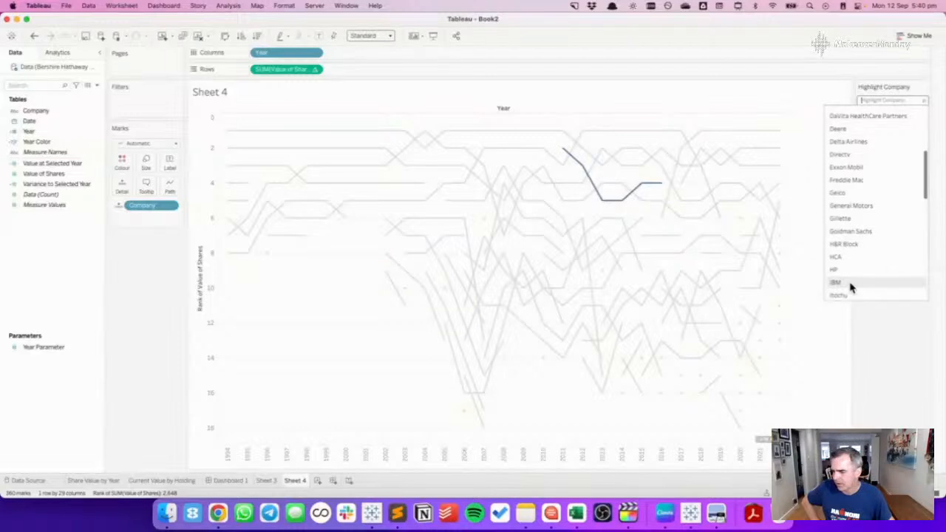
{"action": "left_click", "coordinate": [742, 124]}
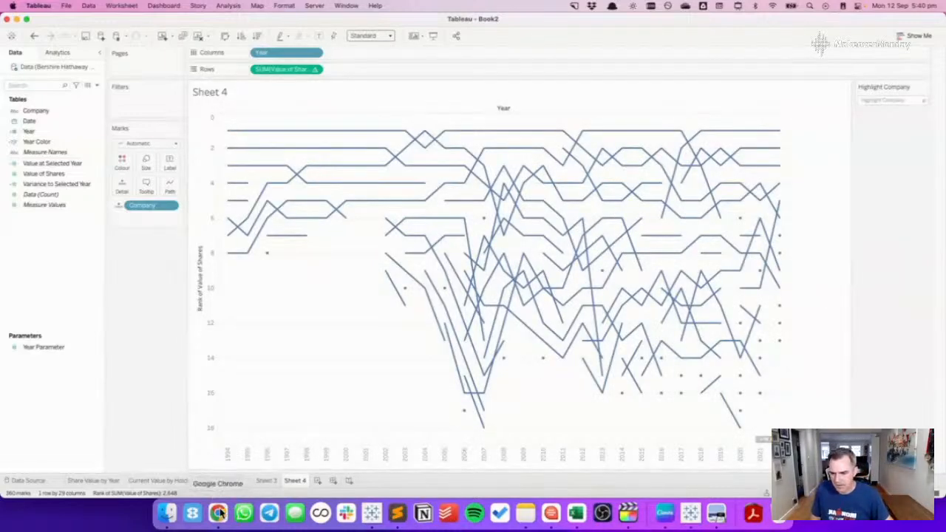
Look over the Share Value by Year sheet and Dashboard 1, and return to the Share Value by Year sheet.
{"action": "left_click", "coordinate": [115, 480]}
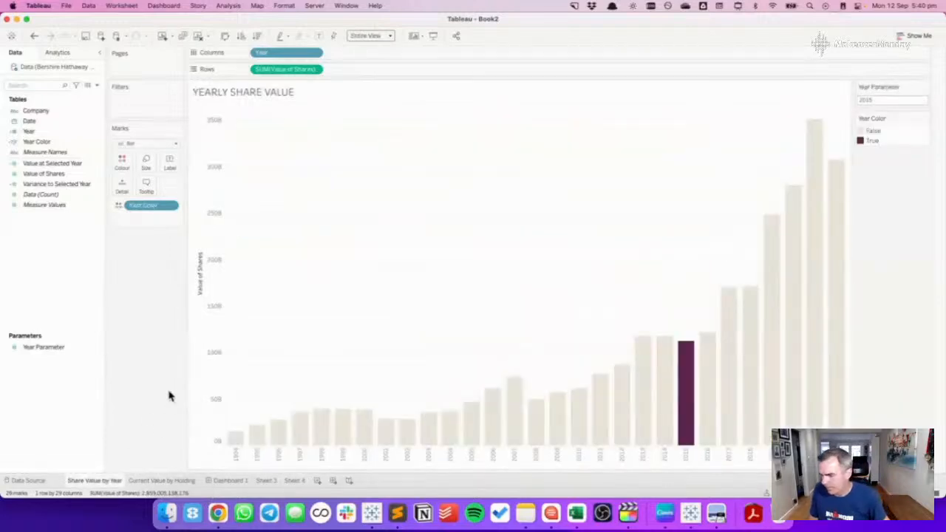
{"action": "left_click", "coordinate": [229, 481]}
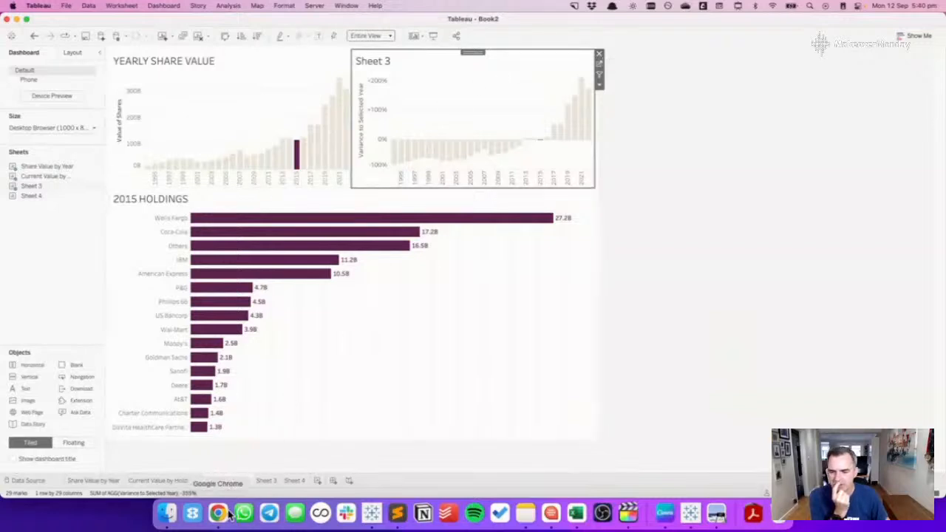
{"action": "left_click", "coordinate": [119, 482]}
{"action": "right_click", "coordinate": [121, 484]}
{"action": "left_click", "coordinate": [360, 271]}
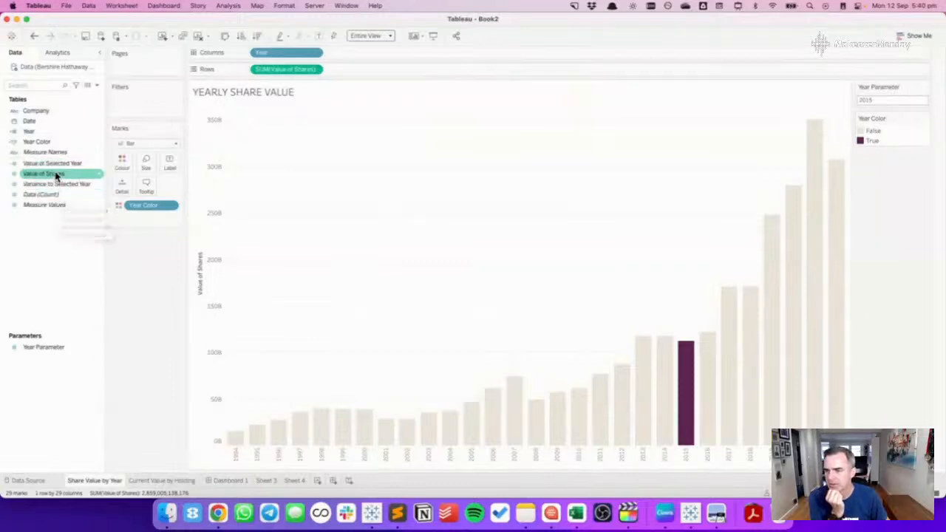
Add Variance to Selected Year to the rows of the Share Value by Year sheet, beneath Value of Shares.
{"action": "left_click_drag", "start_coordinate": [54, 188], "coordinate": [361, 77]}
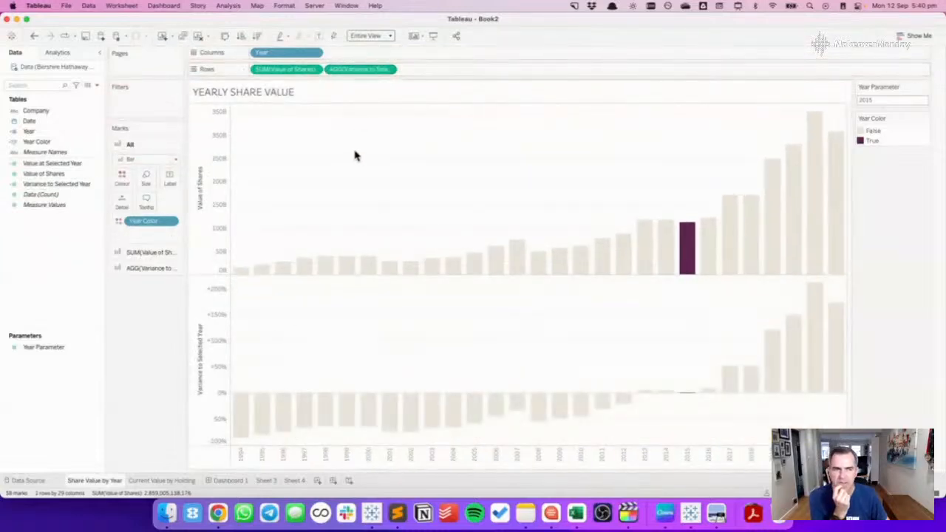
Remove Sheet 3 from Dashboard 1 and place the holdings chart beside the yearly share value chart.
{"action": "left_click", "coordinate": [228, 480]}
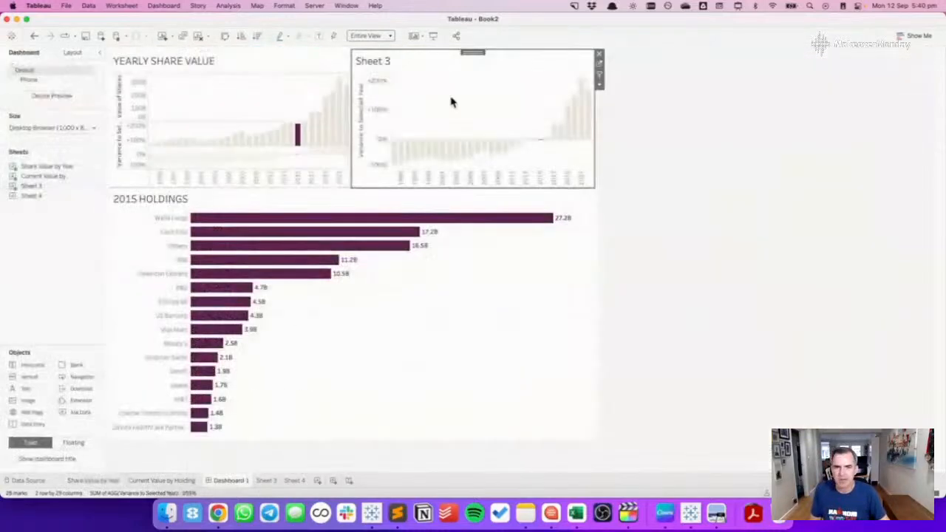
{"action": "left_click", "coordinate": [600, 58]}
{"action": "left_click", "coordinate": [337, 202]}
{"action": "left_click_drag", "start_coordinate": [349, 185], "coordinate": [451, 137]}
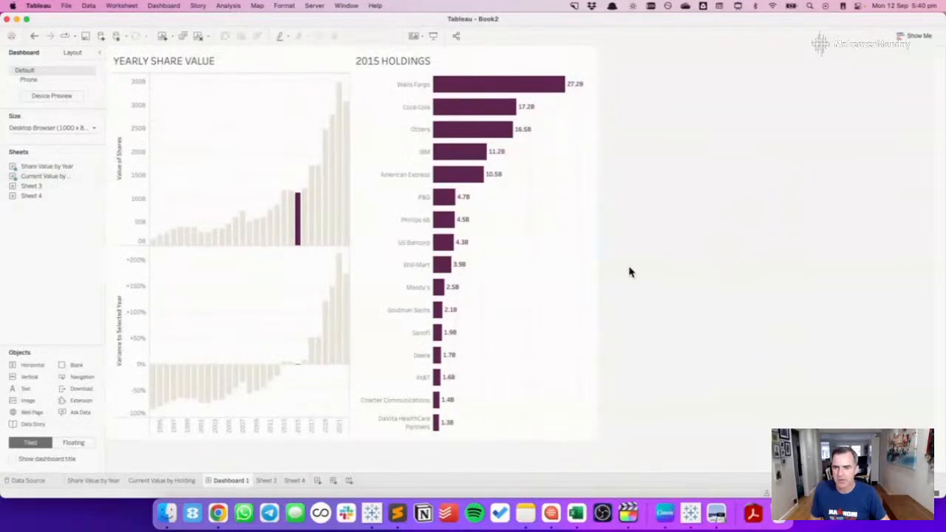
Set the dashboard to a custom fixed size with a height of 500 px.
{"action": "left_click", "coordinate": [57, 127]}
{"action": "left_click", "coordinate": [66, 187]}
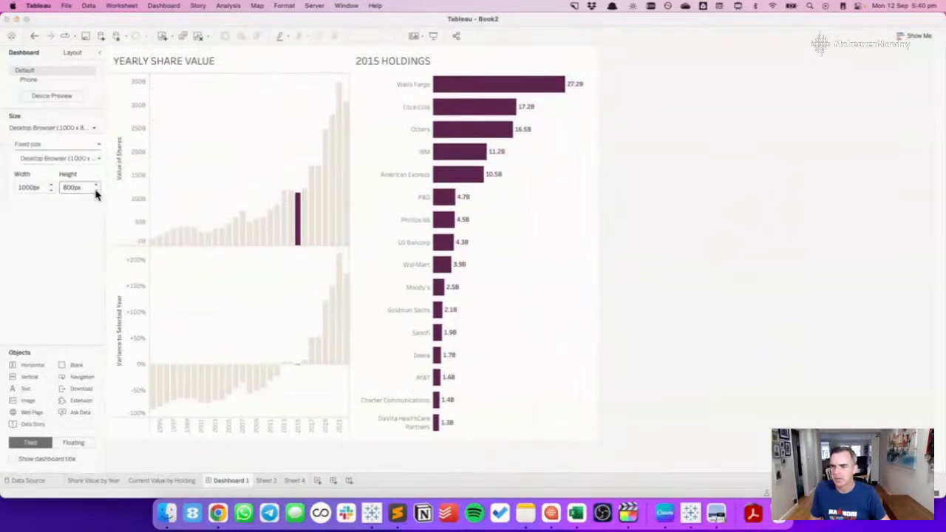
{"action": "left_click", "coordinate": [95, 190]}
{"action": "left_click", "coordinate": [95, 191]}
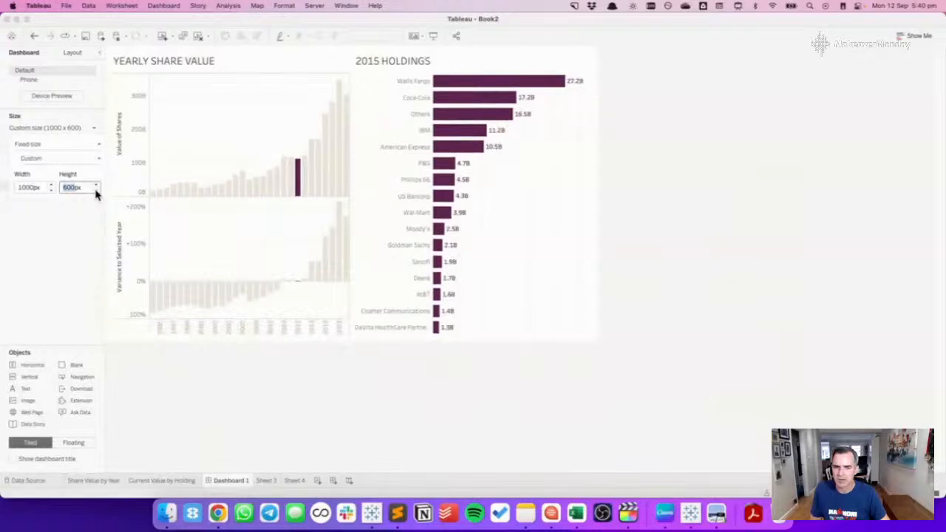
{"action": "left_click", "coordinate": [96, 191]}
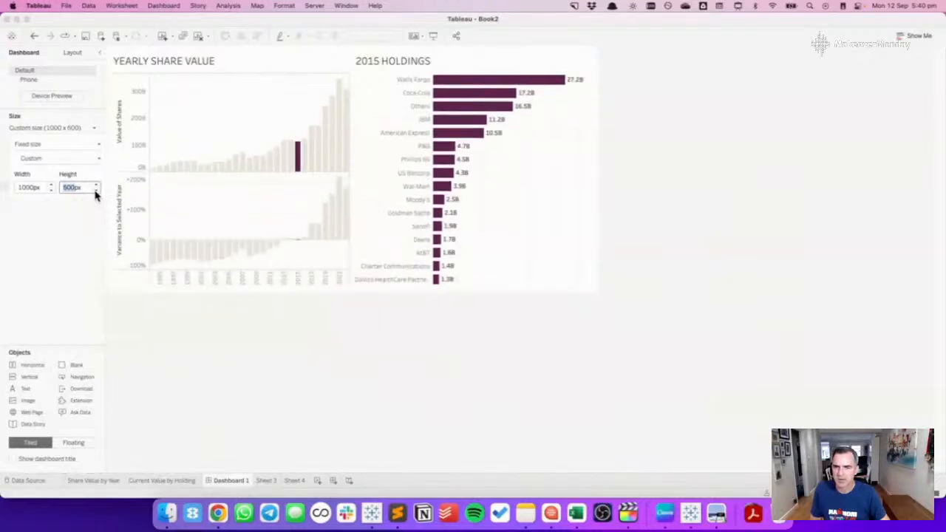
Select 2002 and then 2008 in the yearly share value chart to update the linked holdings chart.
{"action": "left_click", "coordinate": [210, 168]}
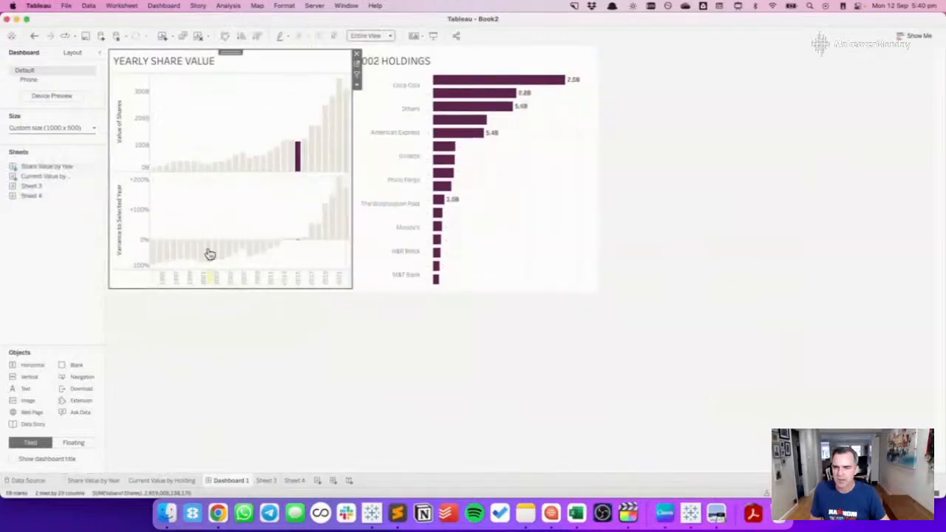
{"action": "left_click", "coordinate": [249, 256]}
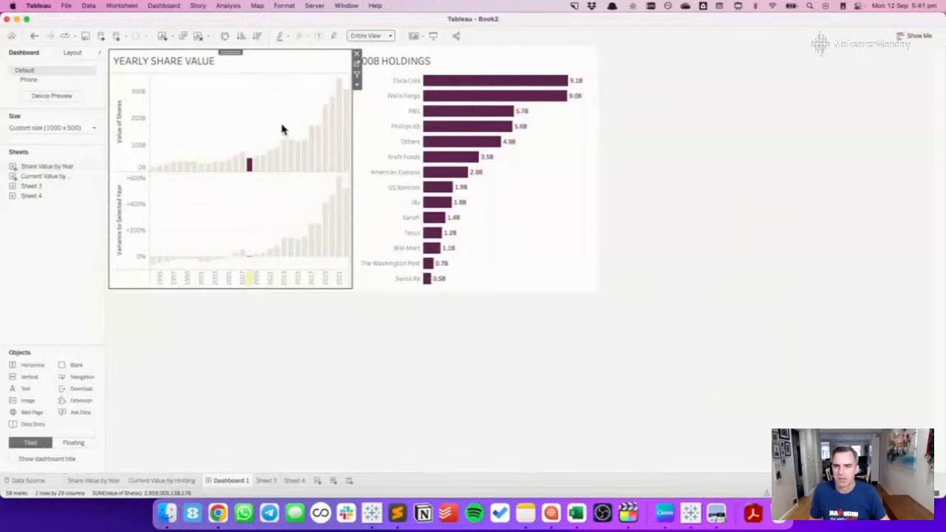
Remove Variance to Selected Year from the rows of the Share Value by Year sheet and return to Dashboard 1.
{"action": "left_click", "coordinate": [356, 67]}
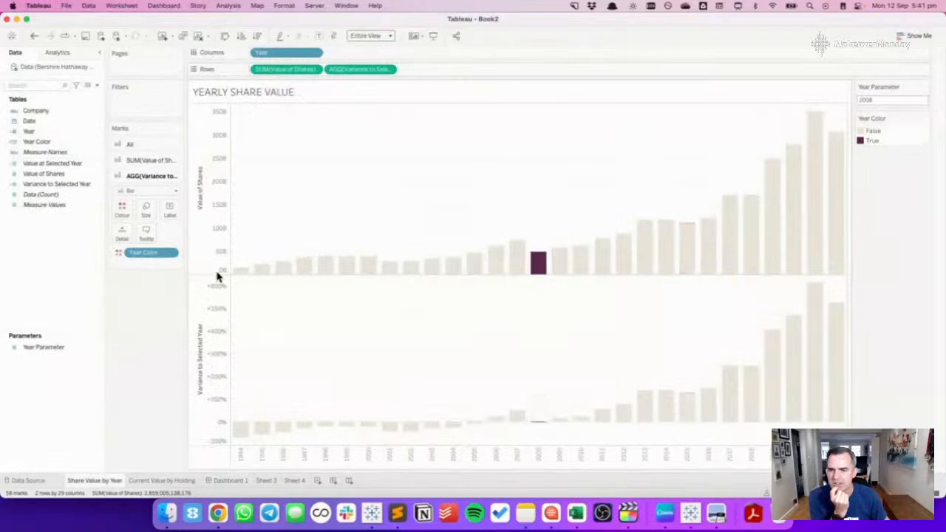
{"action": "left_click_drag", "start_coordinate": [362, 69], "coordinate": [347, 18]}
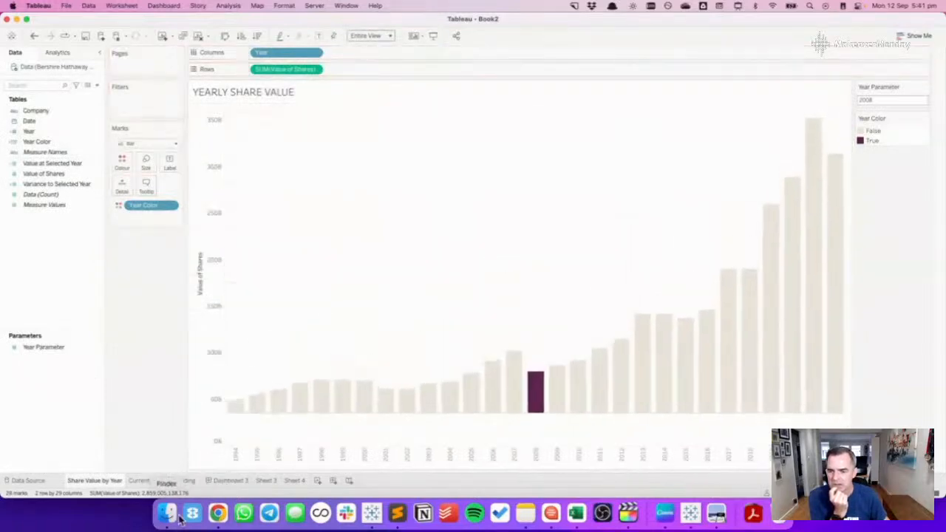
{"action": "left_click", "coordinate": [229, 481]}
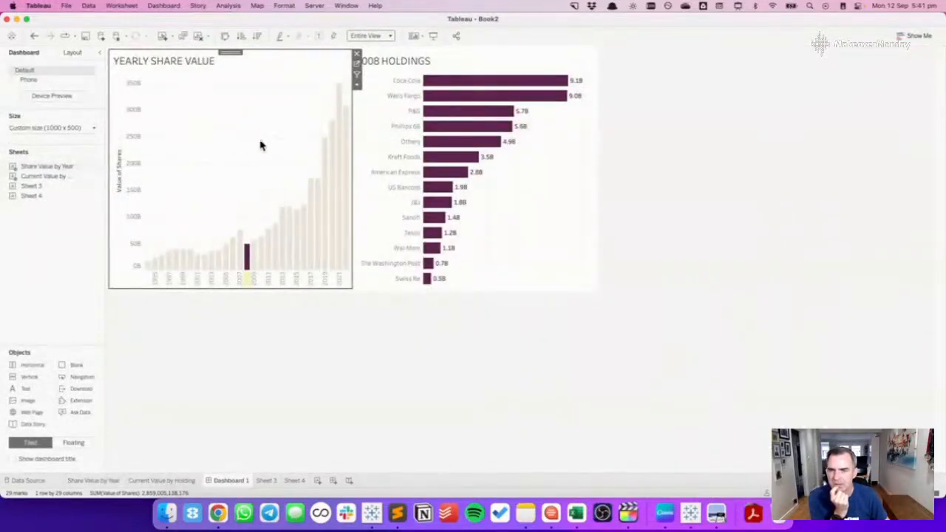
Turn on the dashboard title for Dashboard 1.
{"action": "left_click", "coordinate": [563, 356]}
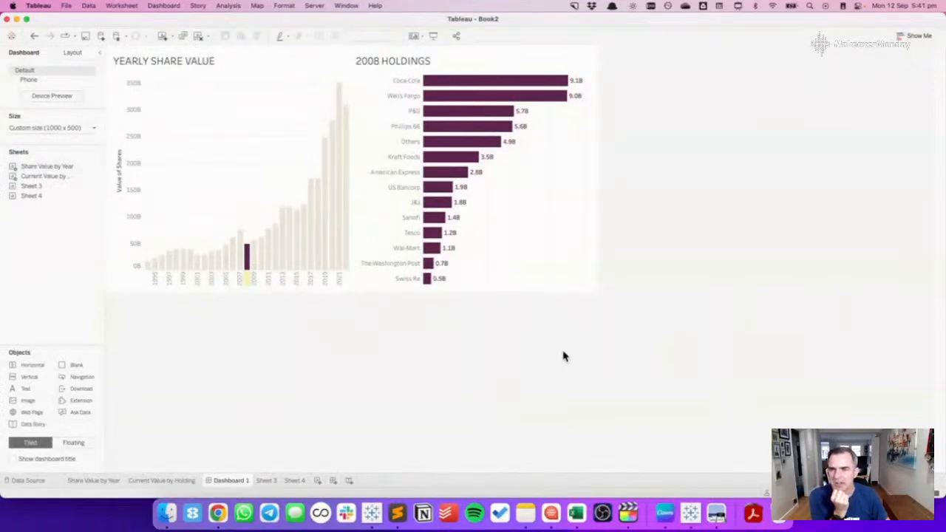
{"action": "left_click", "coordinate": [219, 101]}
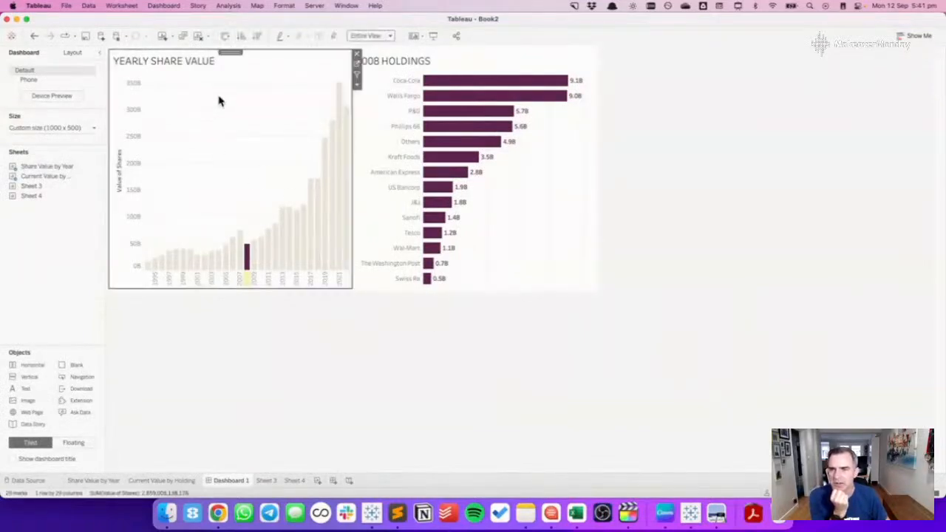
{"action": "left_click", "coordinate": [59, 299]}
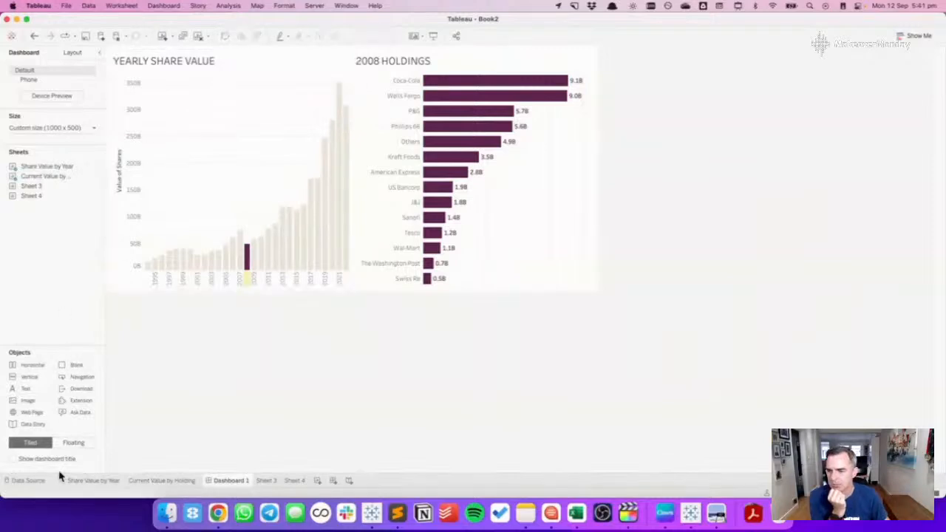
{"action": "left_click", "coordinate": [13, 459]}
{"action": "double_click", "coordinate": [233, 69]}
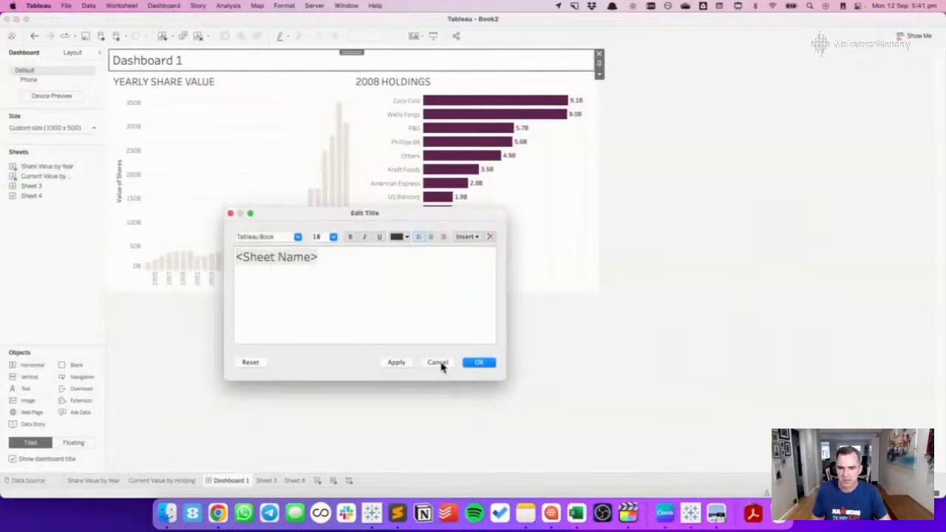
{"action": "left_click", "coordinate": [438, 362]}
{"action": "double_click", "coordinate": [186, 80]}
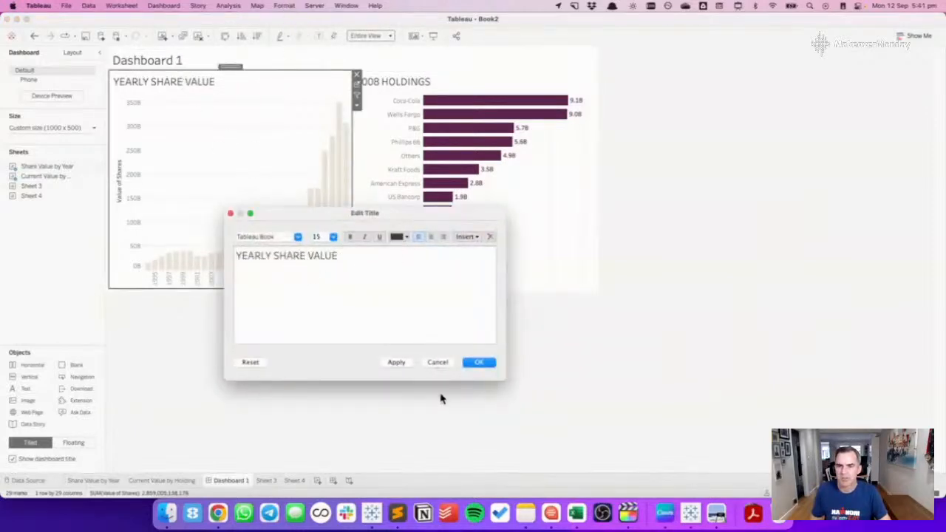
{"action": "left_click", "coordinate": [437, 362]}
{"action": "left_click", "coordinate": [285, 5]}
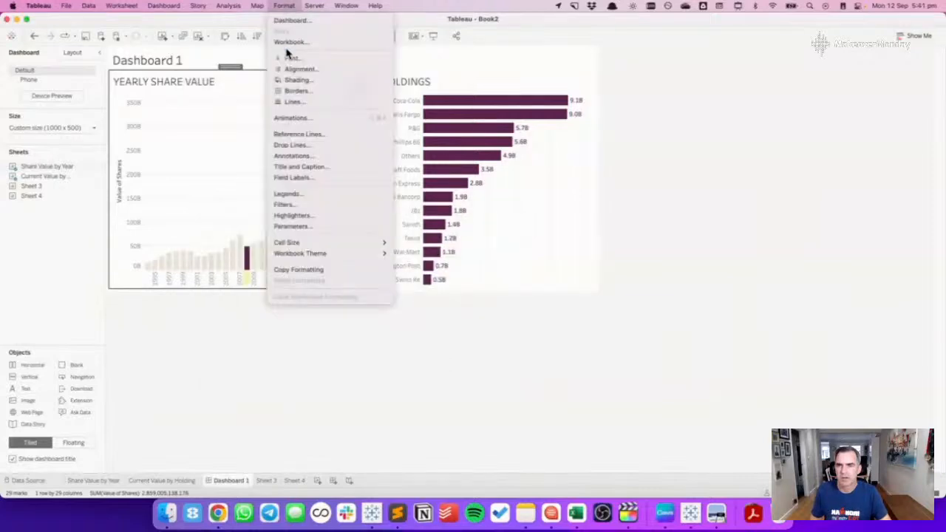
{"action": "left_click", "coordinate": [290, 60]}
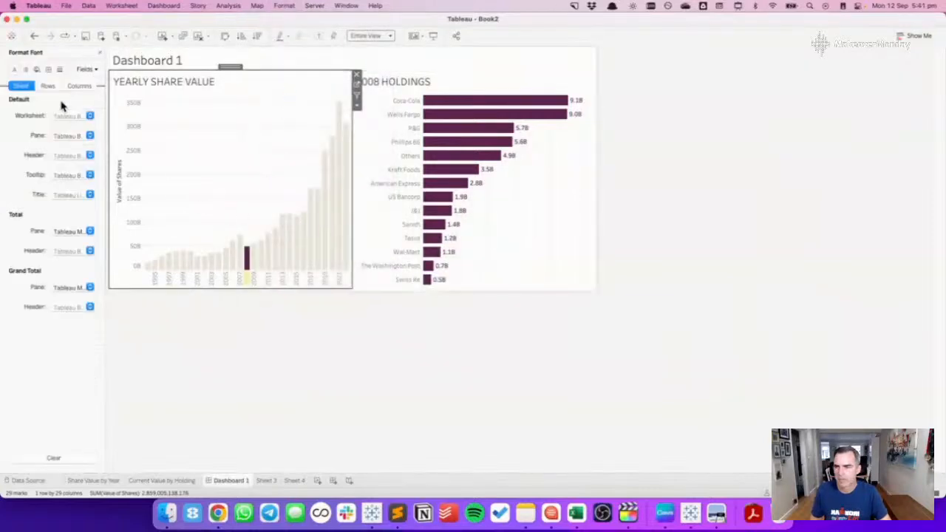
{"action": "left_click", "coordinate": [65, 118]}
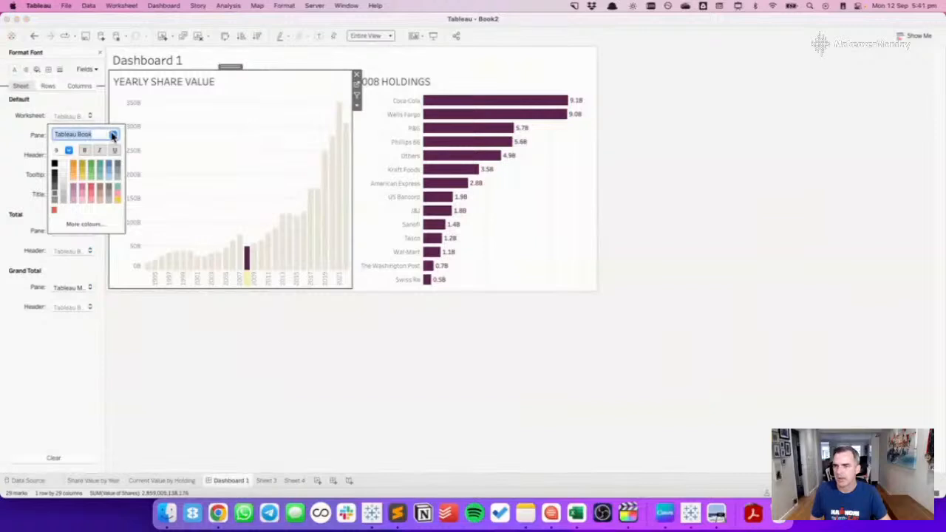
{"action": "left_click", "coordinate": [16, 134]}
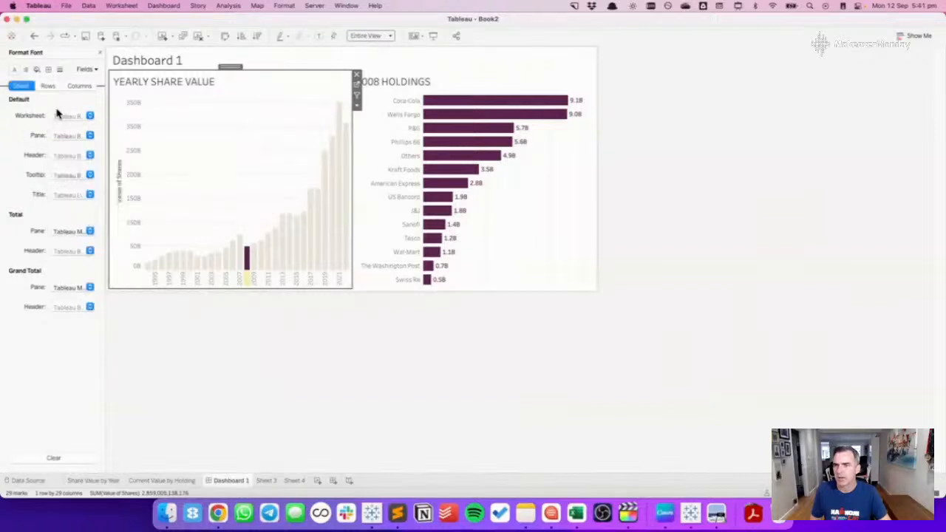
{"action": "left_click", "coordinate": [100, 52]}
Set all fonts in the workbook formatting to Montserrat.
{"action": "left_click", "coordinate": [283, 7]}
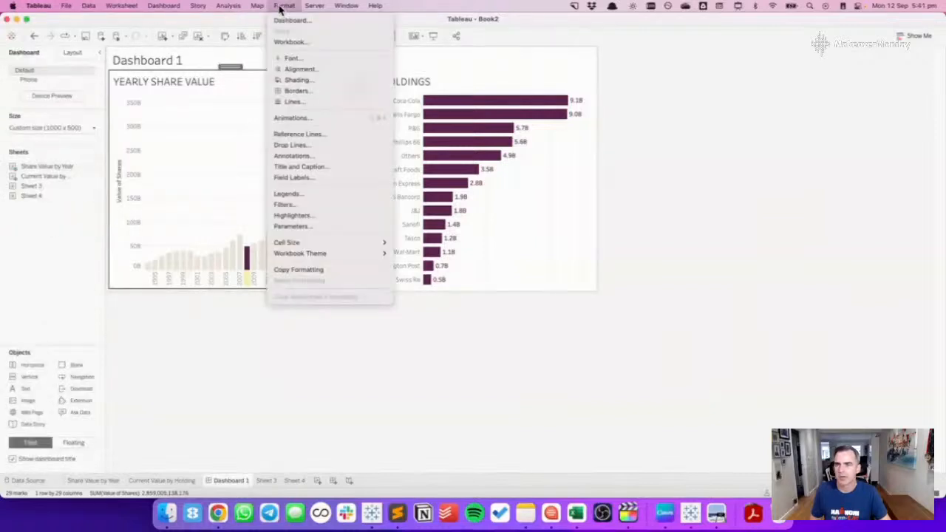
{"action": "left_click", "coordinate": [286, 42]}
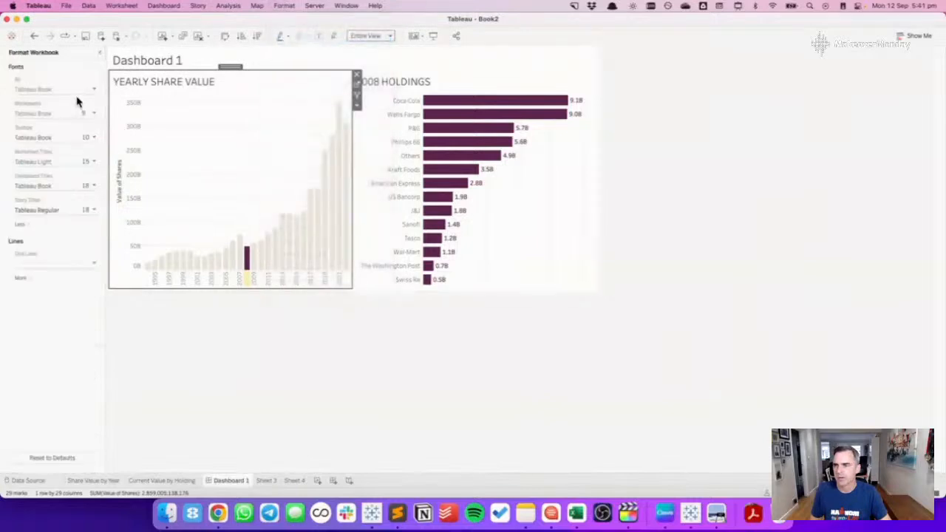
{"action": "left_click", "coordinate": [64, 95]}
{"action": "left_click", "coordinate": [89, 110]}
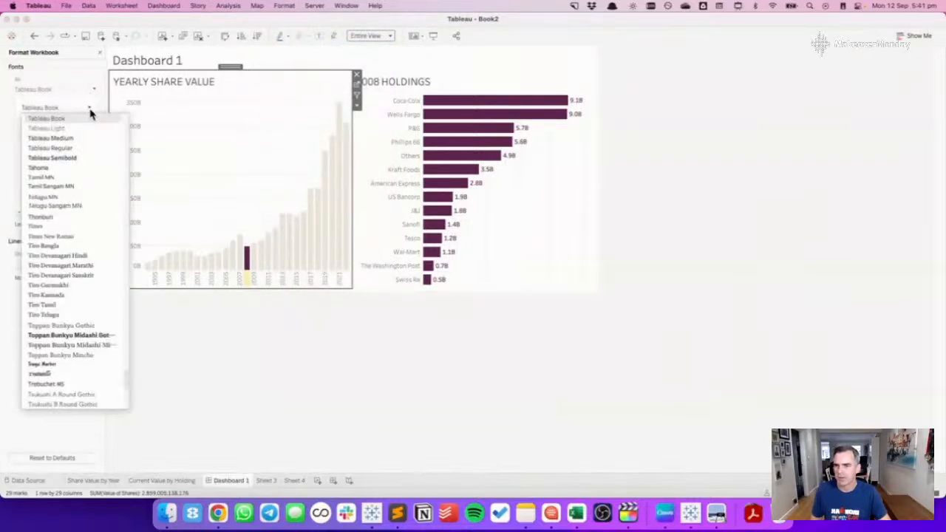
{"action": "type", "text": "mon"}
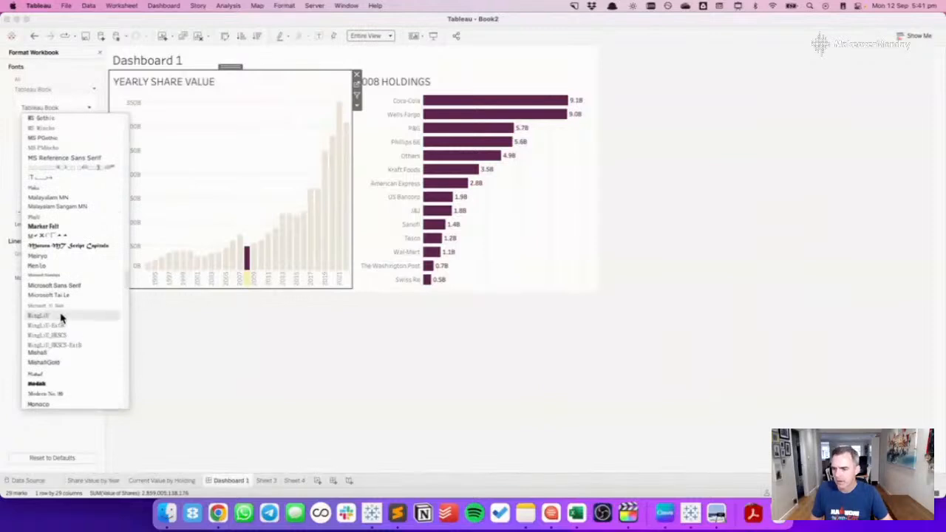
{"action": "scroll", "coordinate": [62, 317], "scroll_direction": "down", "scroll_amount": 3}
{"action": "scroll", "coordinate": [62, 317], "scroll_direction": "down", "scroll_amount": 3}
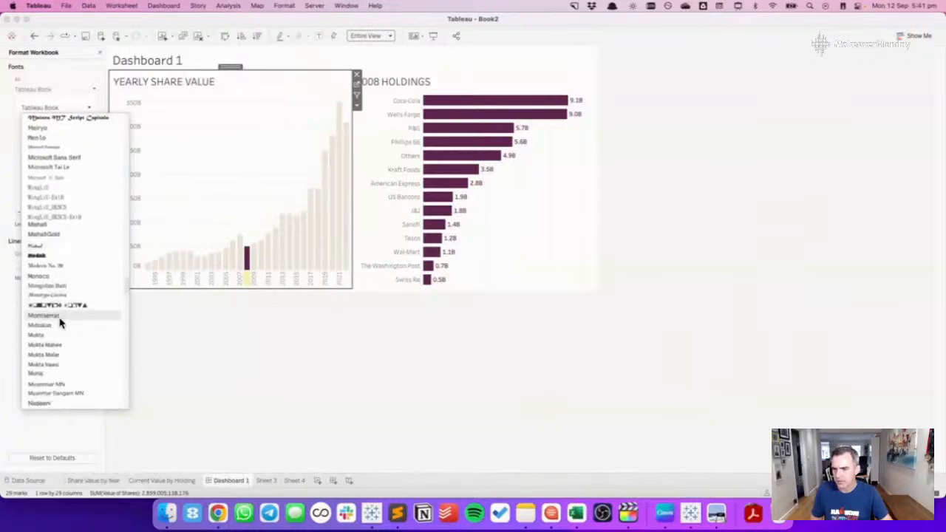
{"action": "left_click", "coordinate": [60, 318]}
{"action": "left_click", "coordinate": [228, 335]}
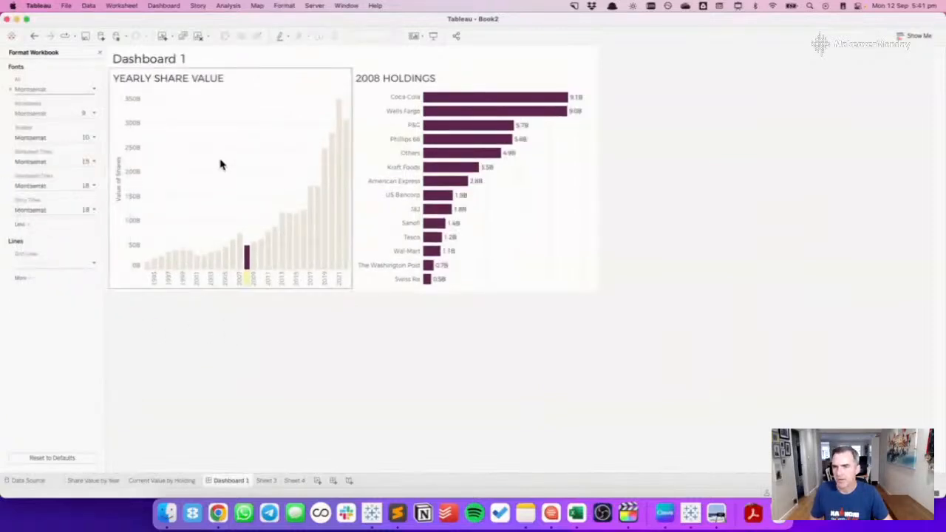
Open the dashboard title for editing with its text selected, and check the brand guidelines PDF in Chrome before returning to Tableau.
{"action": "double_click", "coordinate": [190, 59]}
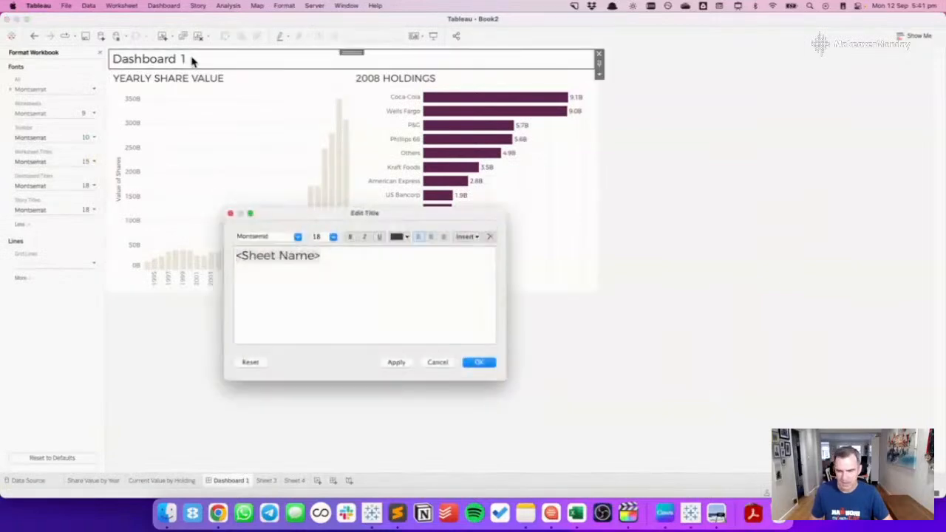
{"action": "key", "text": "super+a"}
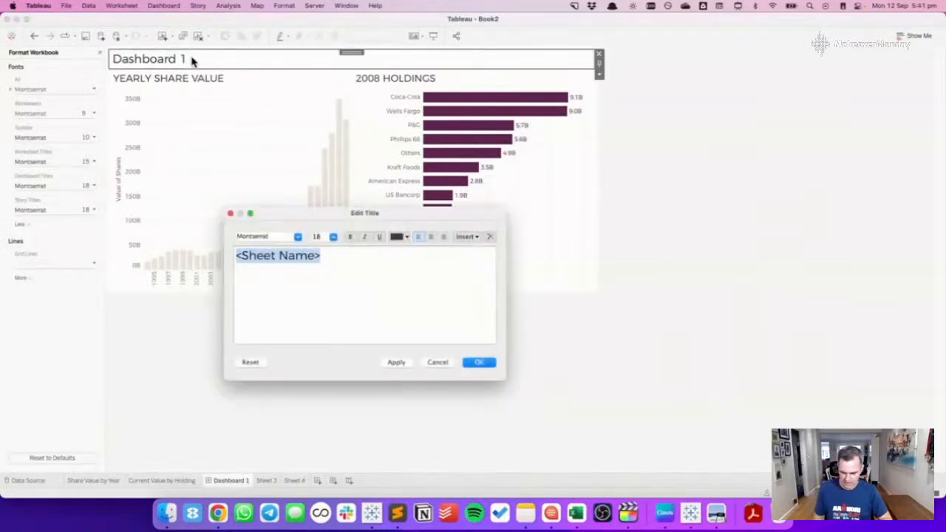
{"action": "key", "text": "super+Tab"}
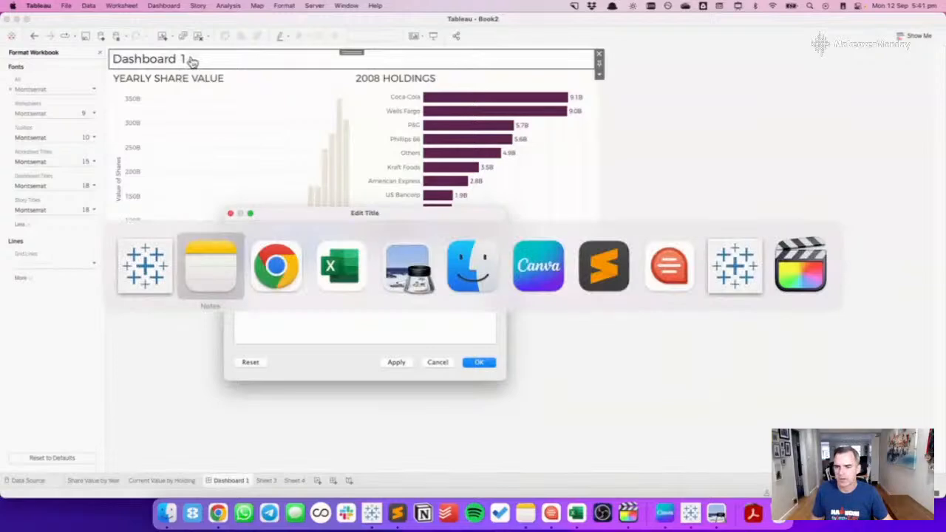
{"action": "key", "text": "super+Tab"}
{"action": "scroll", "coordinate": [424, 200], "scroll_direction": "up", "scroll_amount": 2}
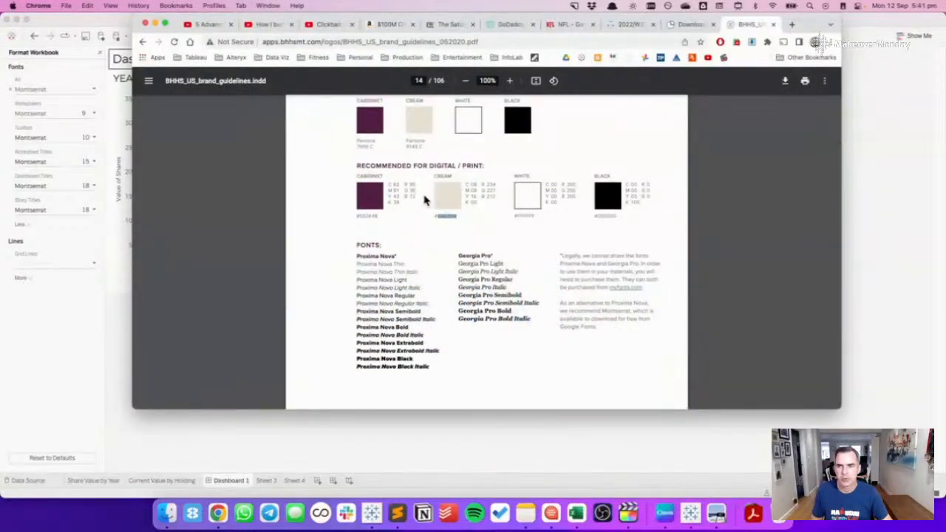
{"action": "key", "text": "super+Tab"}
Set the dashboard title to "BERKSHIRE HATHAWAY HOLDINGS - 1994-2022".
{"action": "type", "text": "ber"}
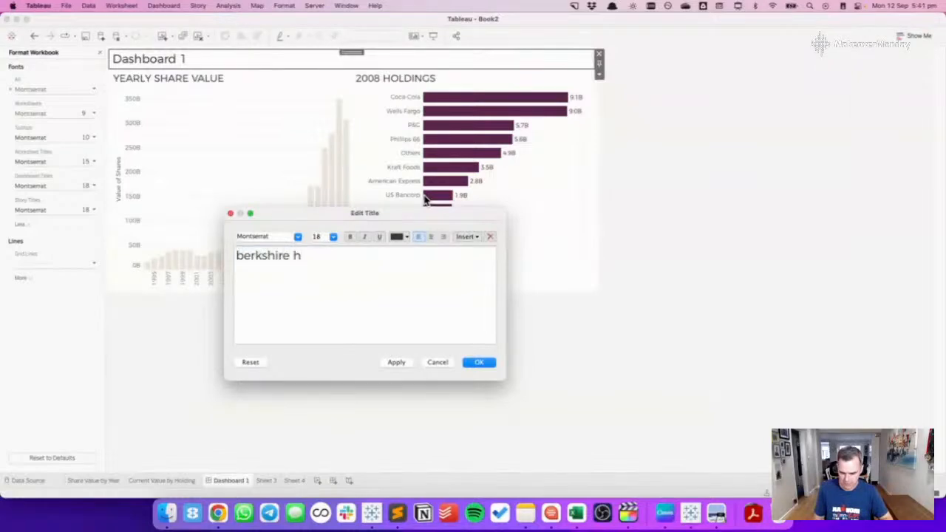
{"action": "key", "text": "super+a"}
{"action": "type", "text": "BETH"}
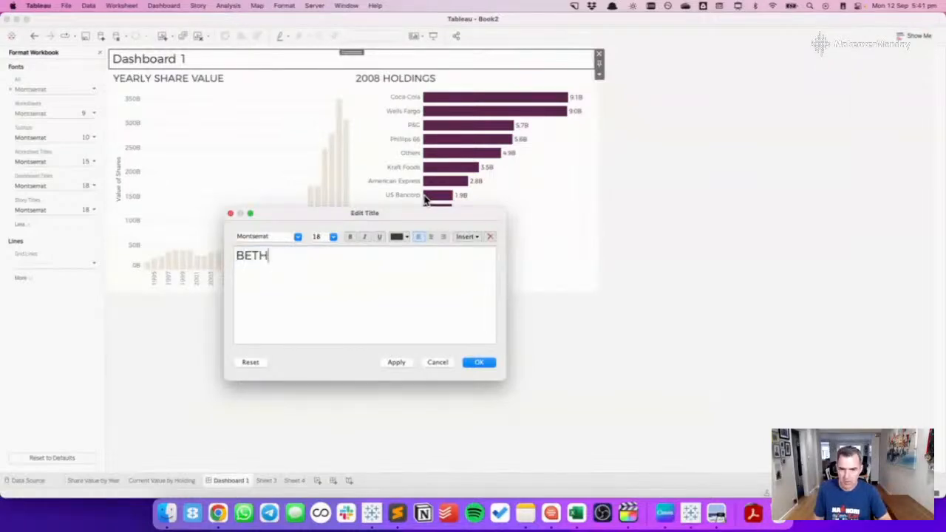
{"action": "key", "text": "BackSpace"}
{"action": "type", "text": "RKSHIRE HA"}
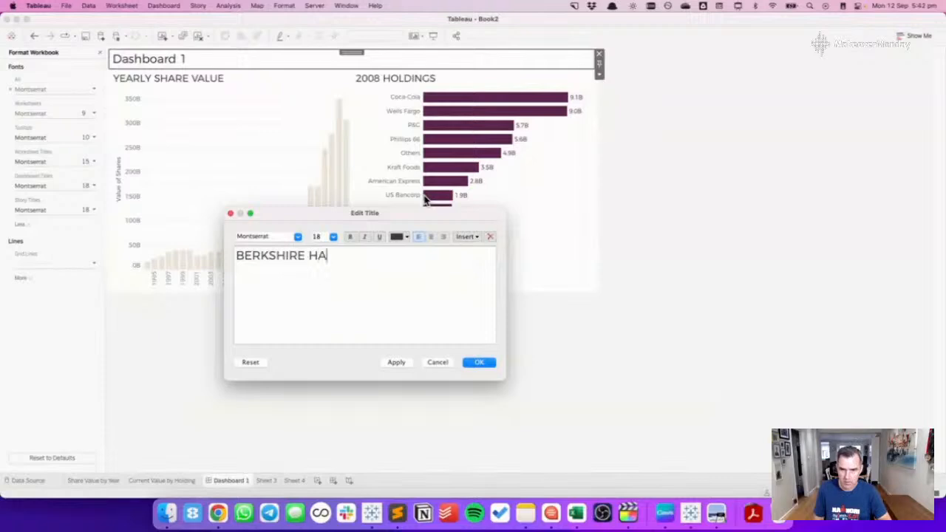
{"action": "type", "text": "THAWAY HOLIDING"}
{"action": "key", "text": "BackSpace"}
{"action": "key", "text": "BackSpace"}
{"action": "key", "text": "BackSpace"}
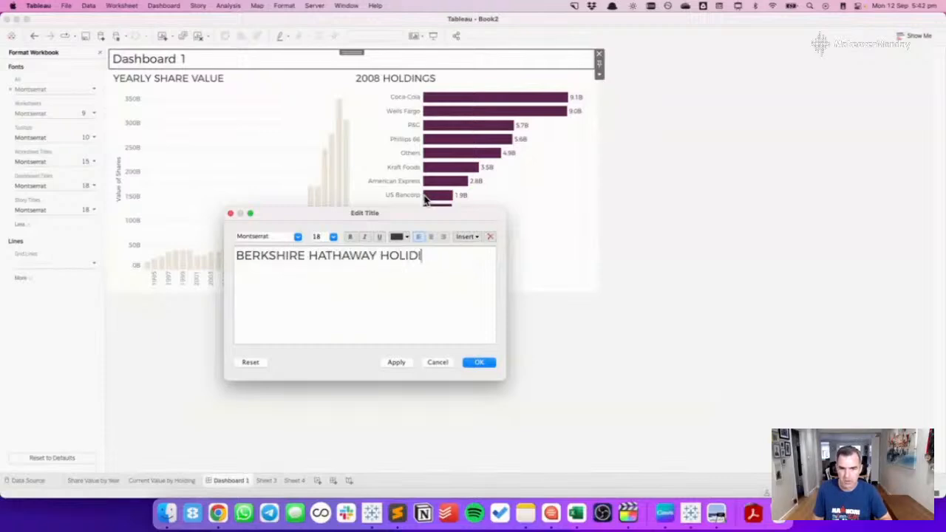
{"action": "type", "text": "DINGS -"}
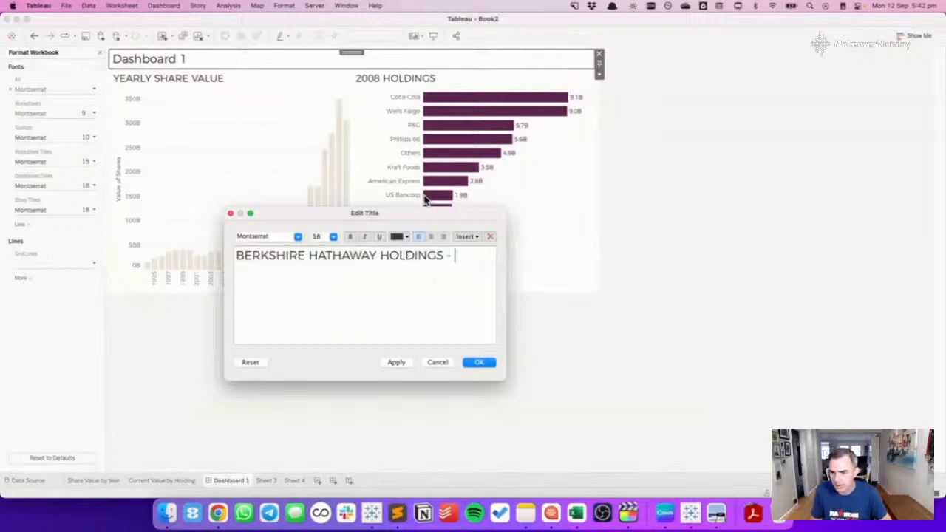
{"action": "type", "text": " 1994-"}
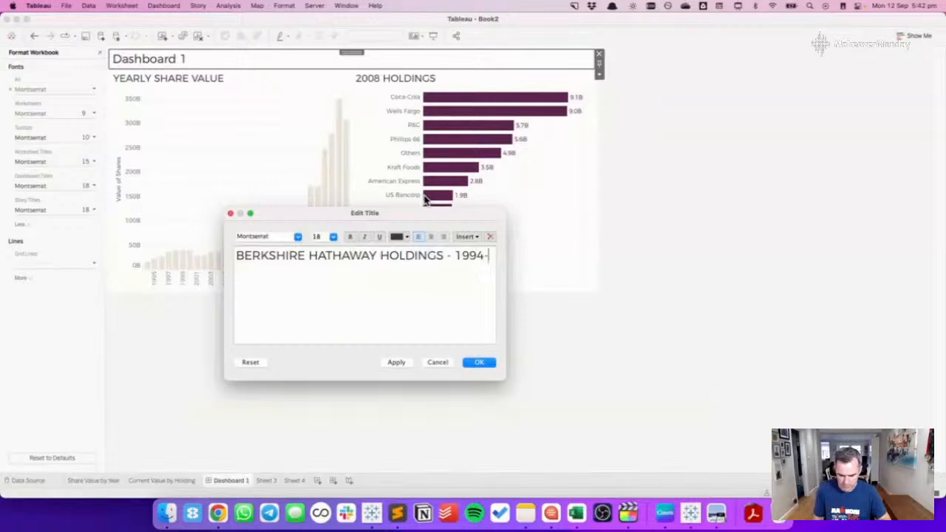
{"action": "type", "text": "2022"}
{"action": "left_click", "coordinate": [468, 363]}
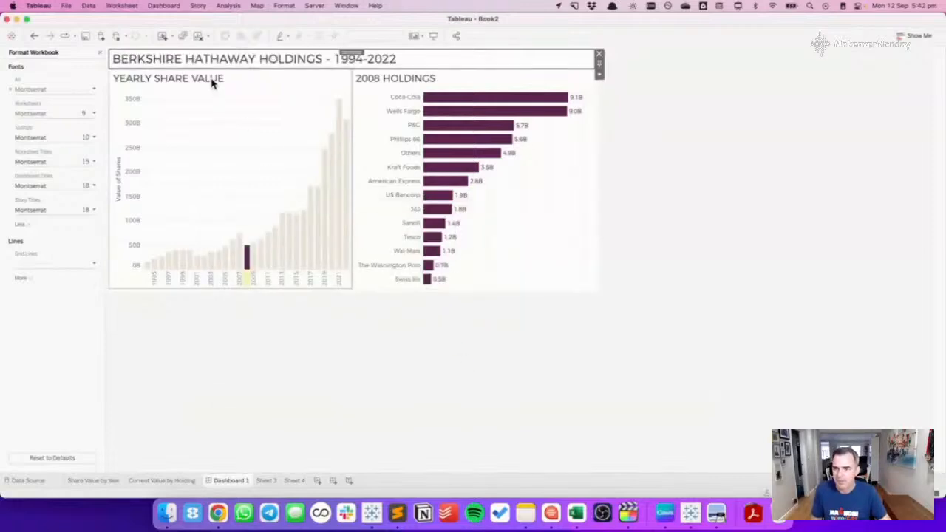
Add a second line "CLICK A YEAR TO FILTER" in italic size 10 to the yearly share value chart's title.
{"action": "left_click", "coordinate": [212, 83]}
{"action": "double_click", "coordinate": [212, 80]}
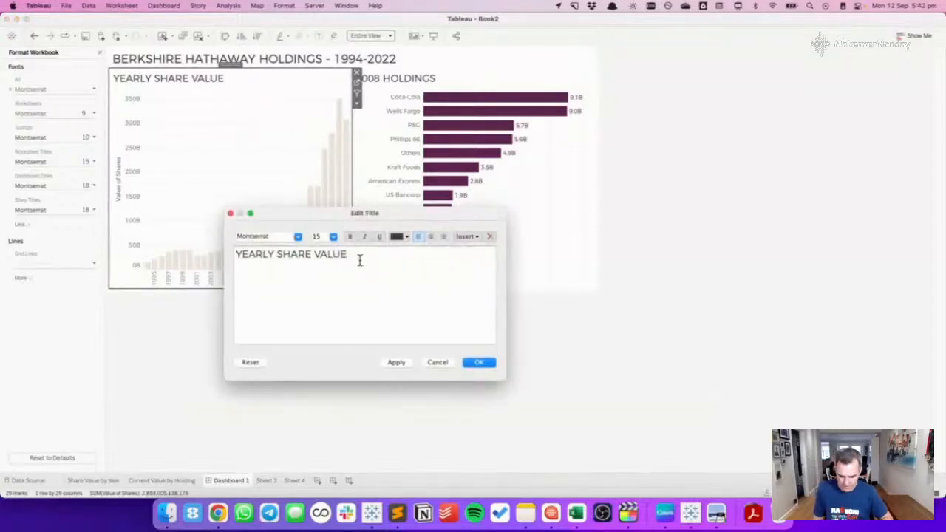
{"action": "key", "text": "Return"}
{"action": "type", "text": "CLICK A YEAR TO FILTER"}
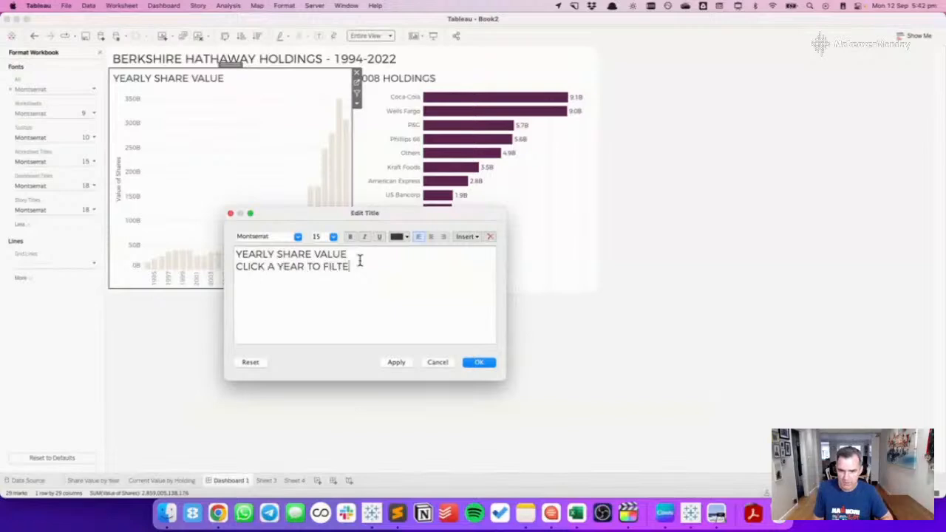
{"action": "key", "text": "shift+super+Left"}
{"action": "left_click", "coordinate": [364, 236]}
{"action": "left_click", "coordinate": [333, 237]}
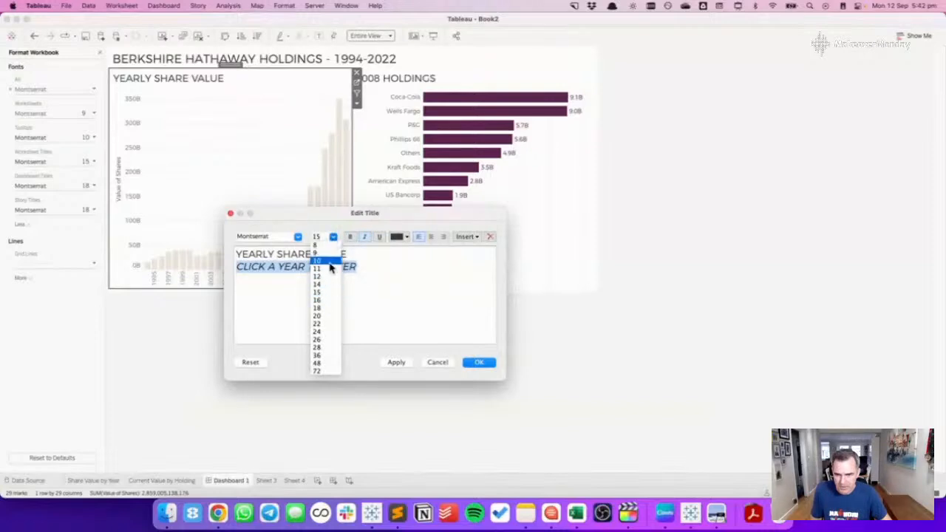
{"action": "left_click", "coordinate": [330, 263]}
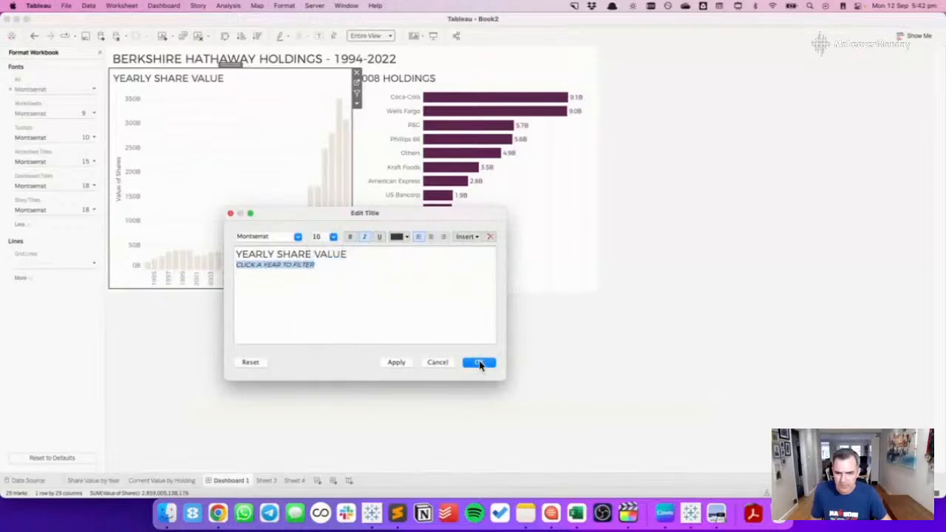
Reword the first line of the yearly chart's title as "SHARE VALUE BY YEAR" and apply the title.
{"action": "left_click", "coordinate": [287, 250]}
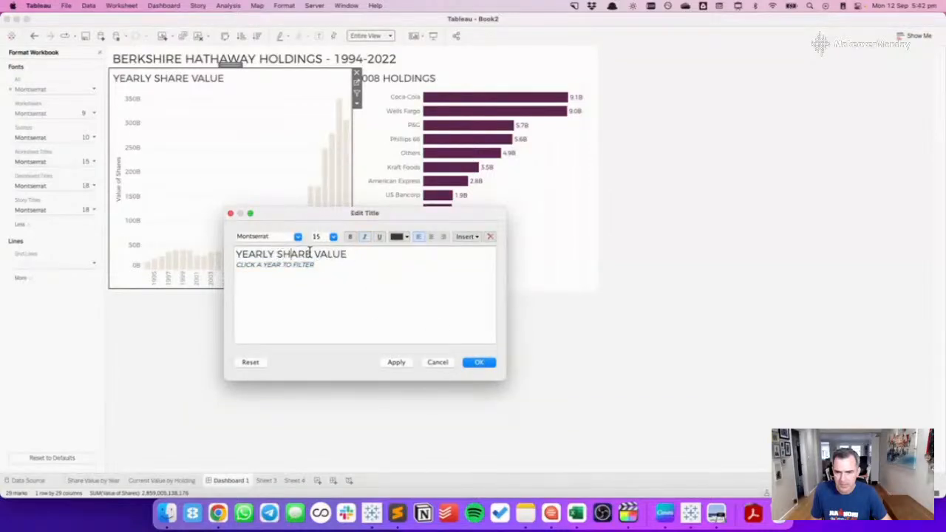
{"action": "left_click_drag", "start_coordinate": [280, 254], "coordinate": [219, 254]}
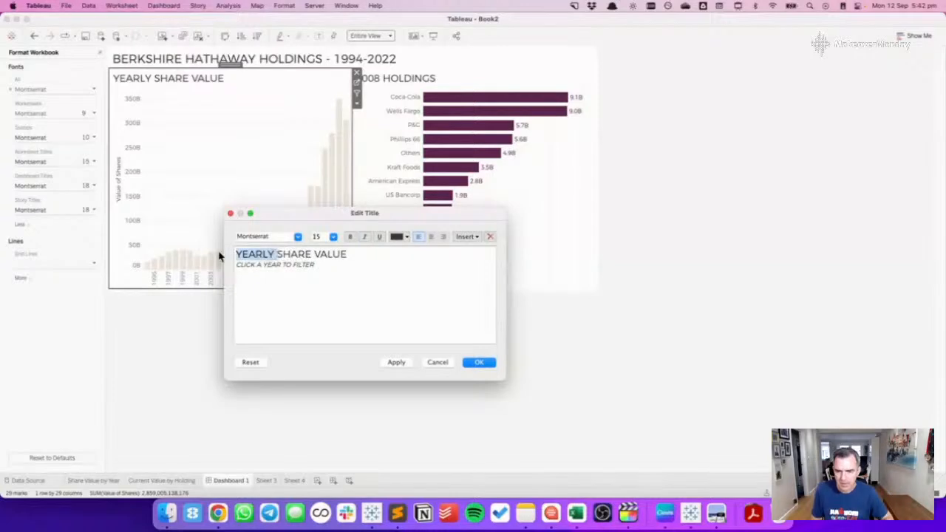
{"action": "key", "text": "BackSpace"}
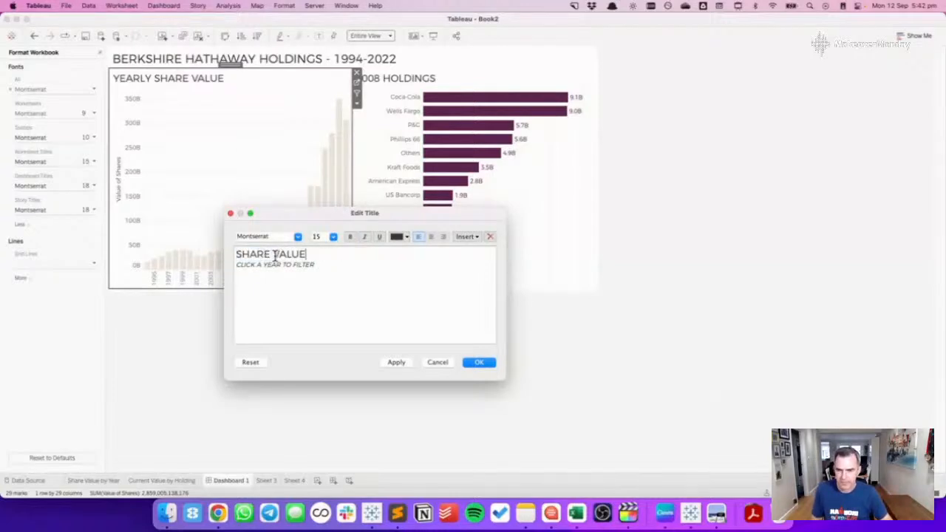
{"action": "type", "text": "BY YEAR"}
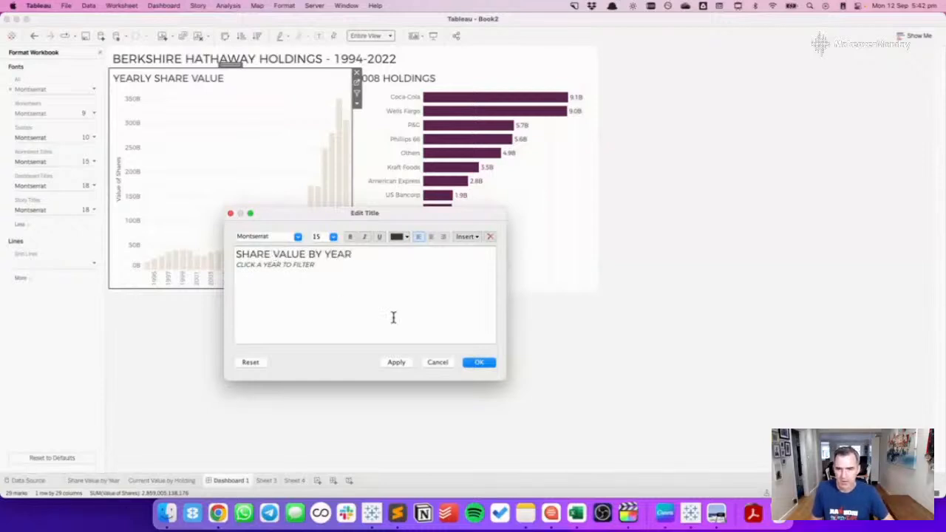
{"action": "left_click", "coordinate": [478, 362]}
Try the year filter in the share value chart by selecting 2011, and leave 2022 selected.
{"action": "left_click", "coordinate": [539, 199]}
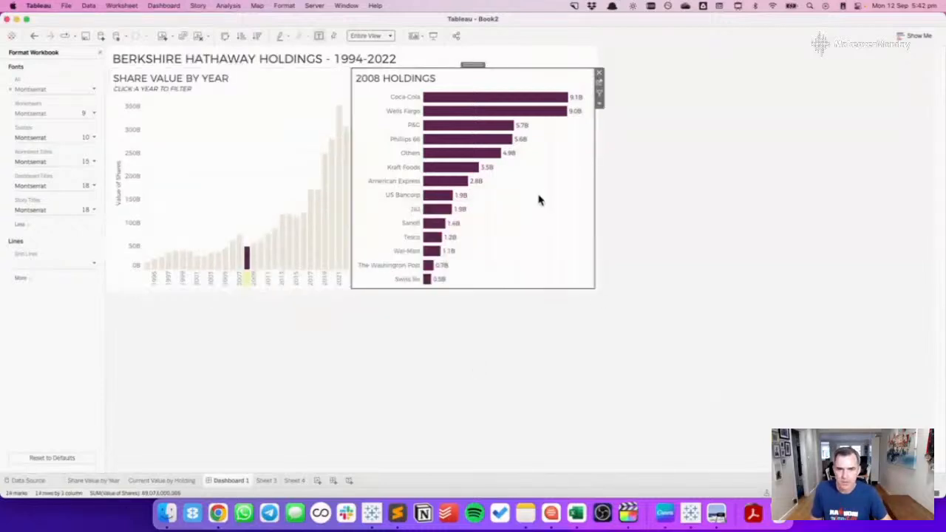
{"action": "left_click", "coordinate": [268, 251]}
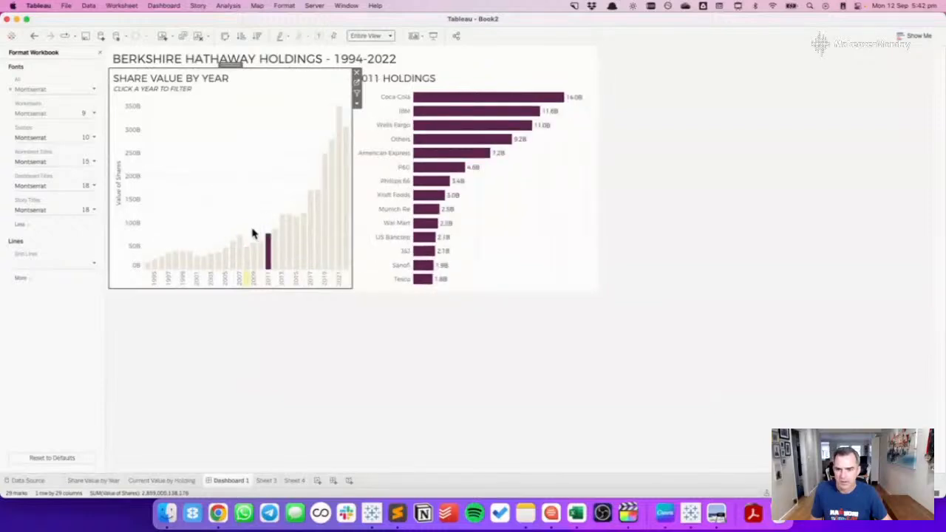
{"action": "left_click", "coordinate": [249, 275]}
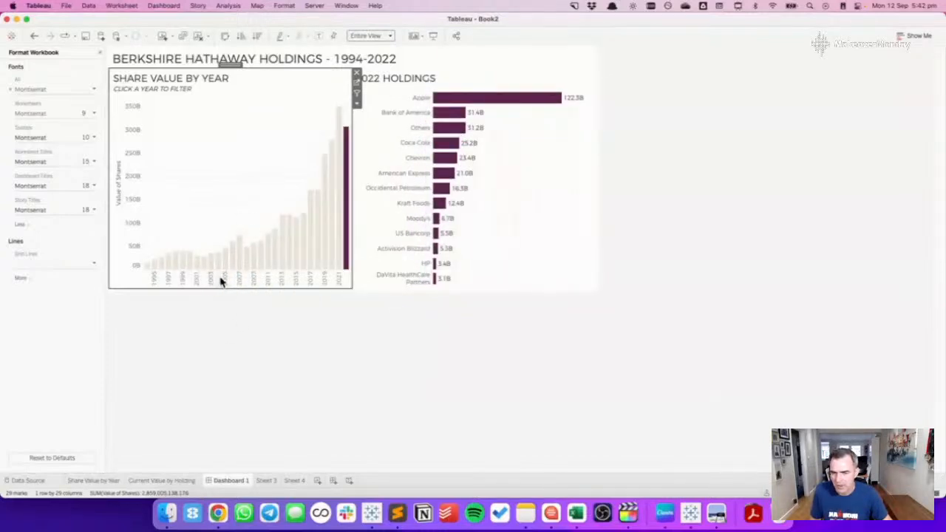
Convert the Year field on the Share Value by Year sheet's columns to continuous and return to Dashboard 1.
{"action": "left_click", "coordinate": [357, 83]}
{"action": "left_click", "coordinate": [315, 53]}
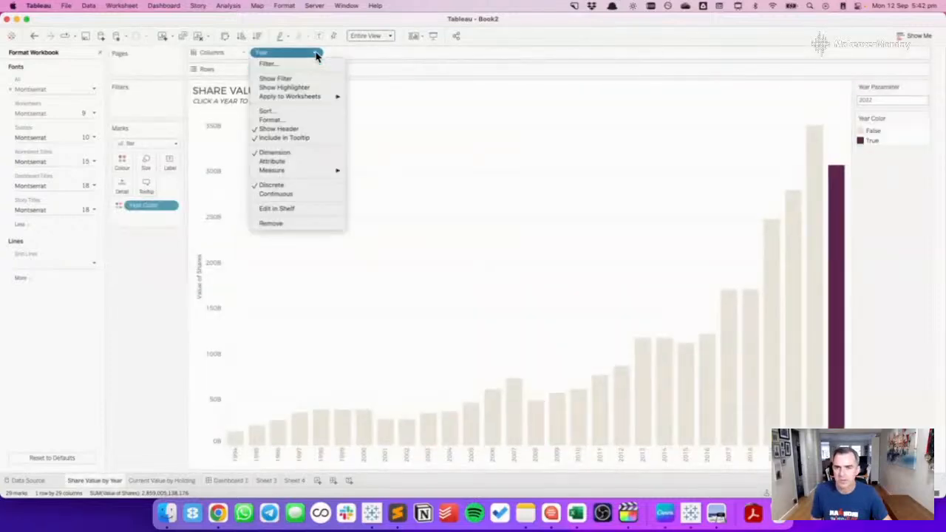
{"action": "left_click", "coordinate": [287, 197]}
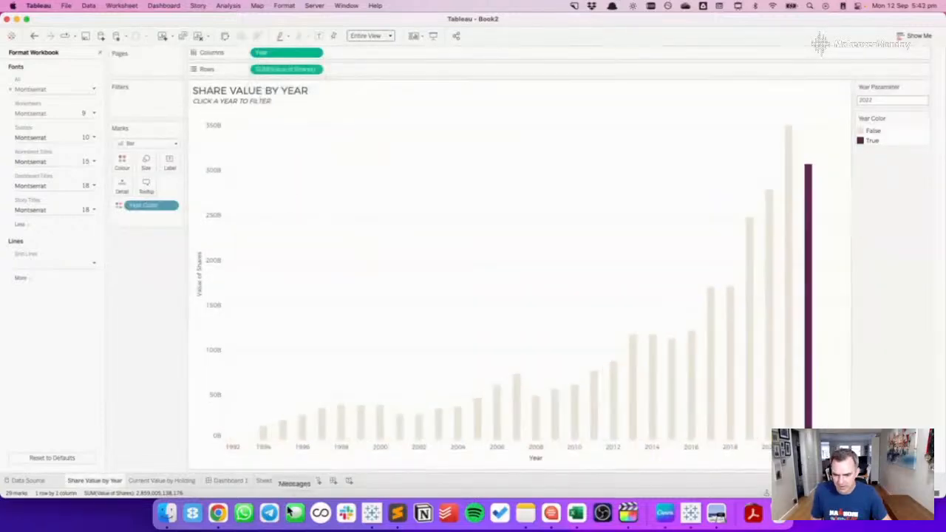
{"action": "left_click", "coordinate": [228, 480]}
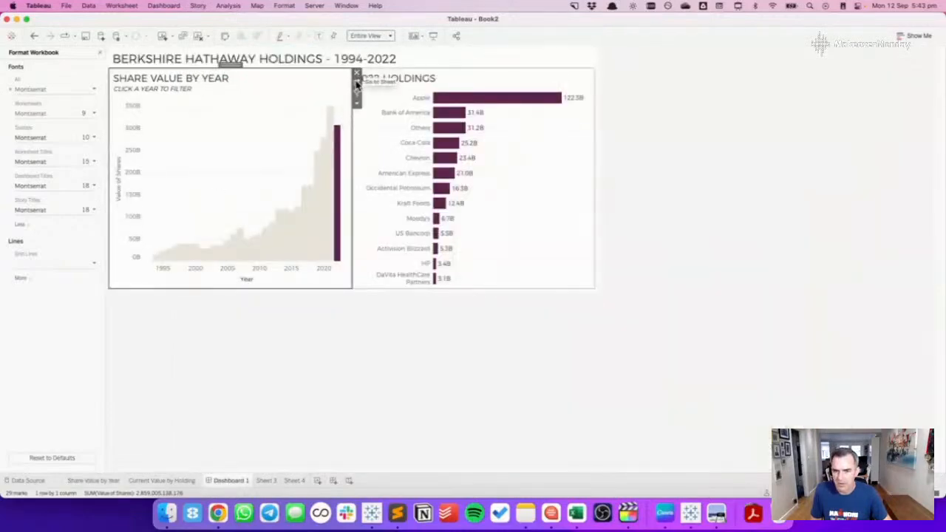
Reduce the bar size on the Share Value by Year sheet to about the middle of its range and return to Dashboard 1.
{"action": "left_click", "coordinate": [357, 84]}
{"action": "left_click", "coordinate": [147, 160]}
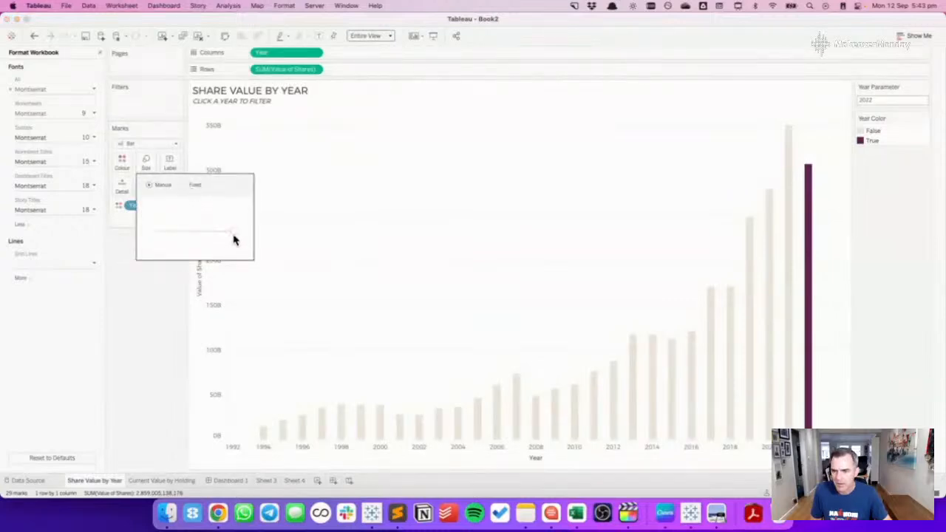
{"action": "left_click", "coordinate": [196, 232]}
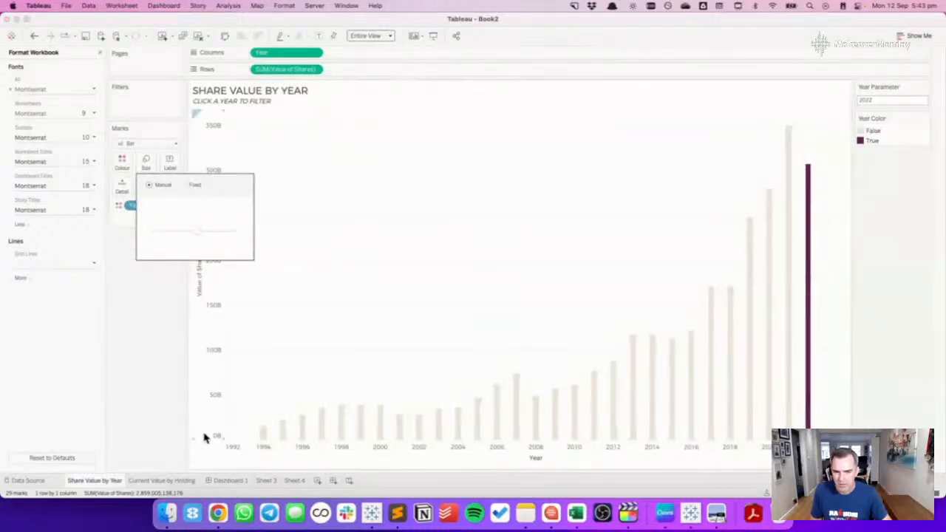
{"action": "left_click", "coordinate": [229, 481]}
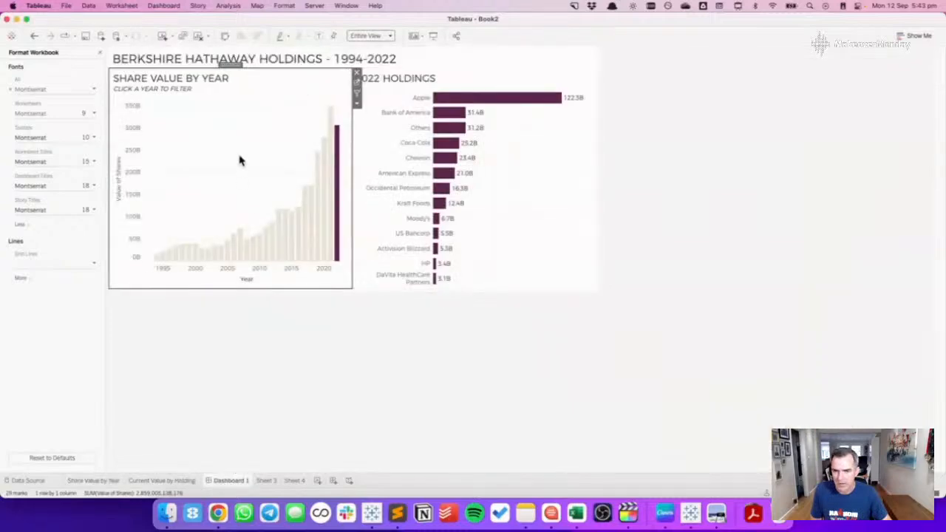
Remove the title from the Year axis of the share value chart on the dashboard.
{"action": "right_click", "coordinate": [269, 281]}
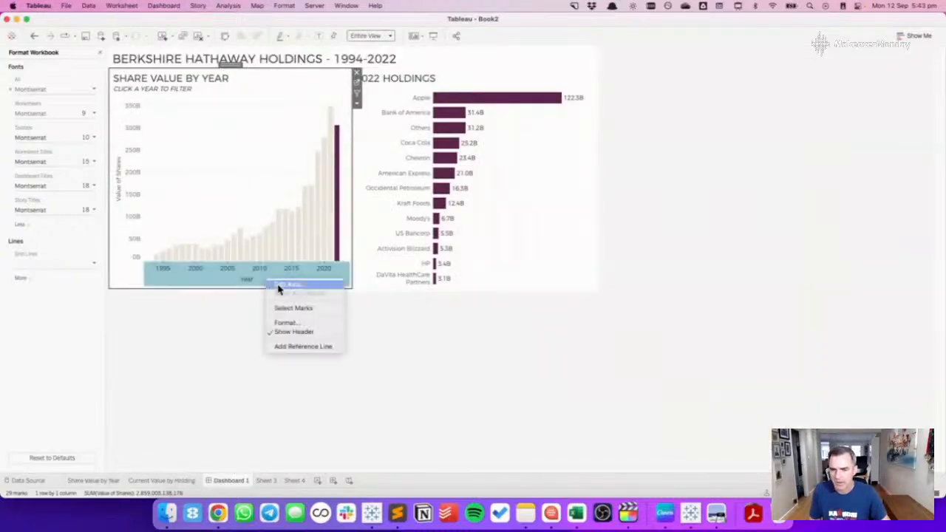
{"action": "left_click", "coordinate": [288, 286]}
{"action": "left_click", "coordinate": [397, 337]}
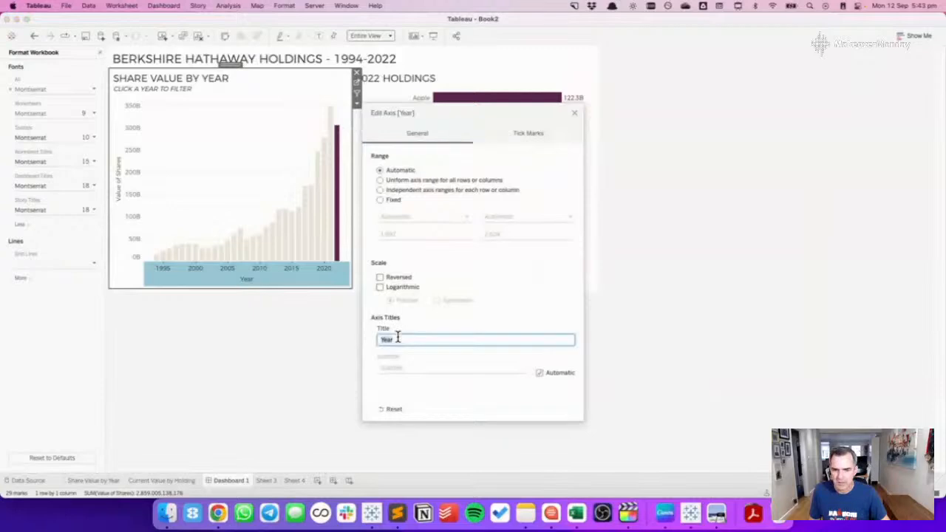
{"action": "key", "text": "BackSpace"}
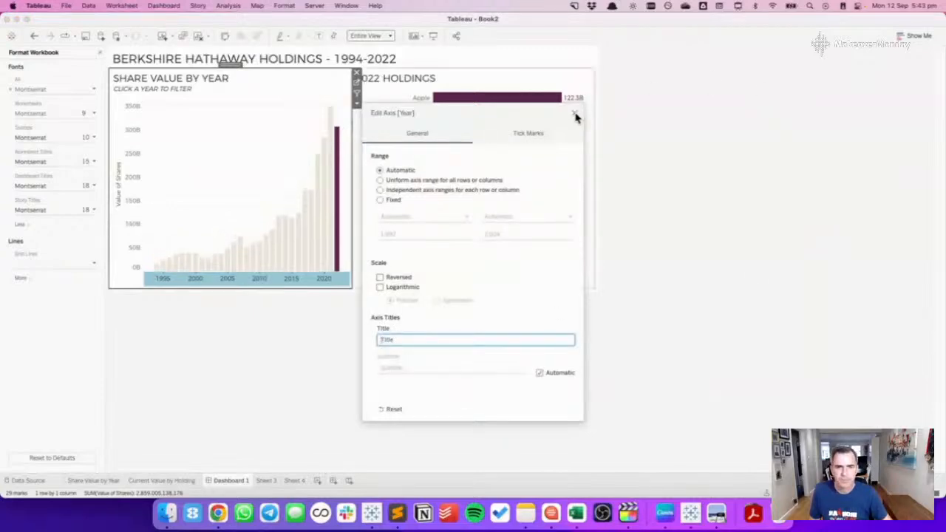
{"action": "left_click", "coordinate": [574, 113]}
{"action": "left_click", "coordinate": [185, 165]}
{"action": "left_click", "coordinate": [219, 358]}
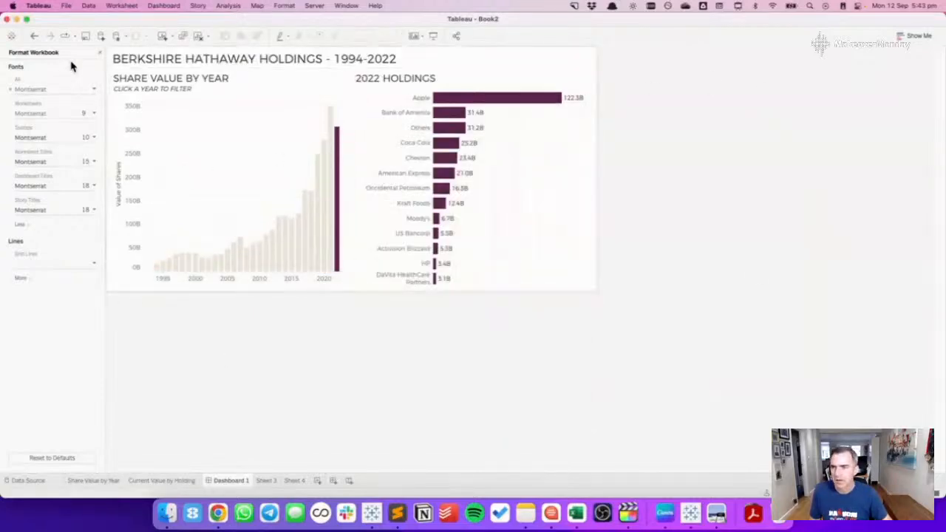
Close the workbook formatting and add a text object below the dashboard charts, with light grey size 8 text.
{"action": "left_click", "coordinate": [99, 52]}
{"action": "mouse_move", "coordinate": [34, 396]}
{"action": "left_mouse_down"}
{"action": "mouse_move", "coordinate": [304, 285]}
{"action": "mouse_move", "coordinate": [319, 281]}
{"action": "mouse_move", "coordinate": [321, 291]}
{"action": "mouse_move", "coordinate": [325, 280]}
{"action": "left_mouse_up"}
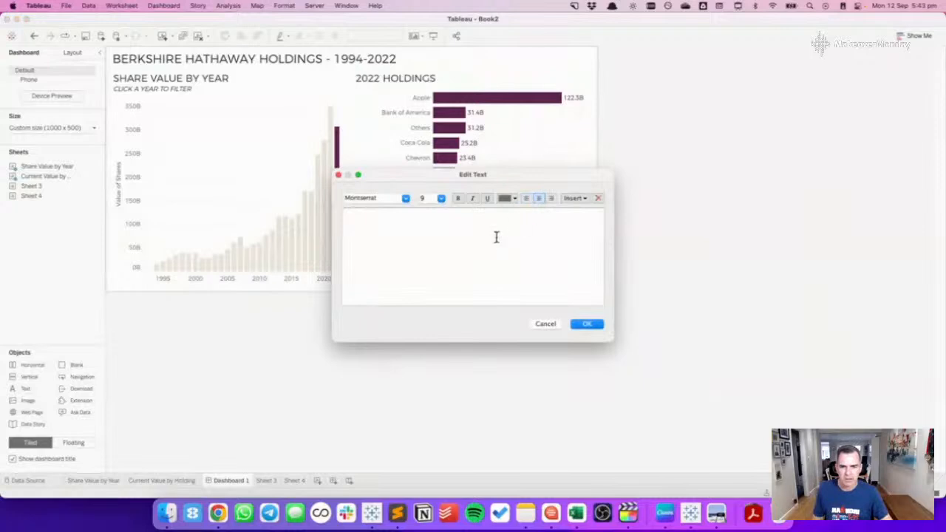
{"action": "left_click", "coordinate": [509, 198]}
{"action": "left_click", "coordinate": [515, 252]}
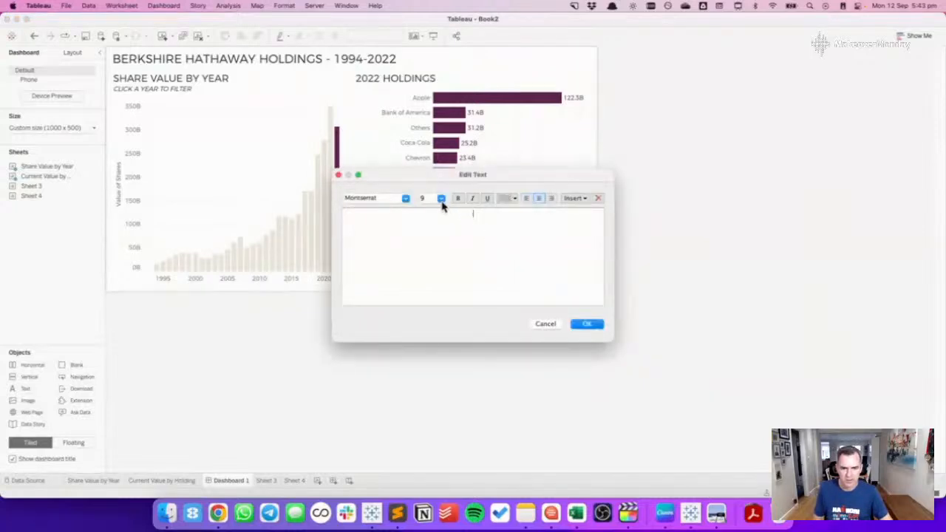
{"action": "left_click", "coordinate": [441, 198]}
{"action": "left_click", "coordinate": [428, 208]}
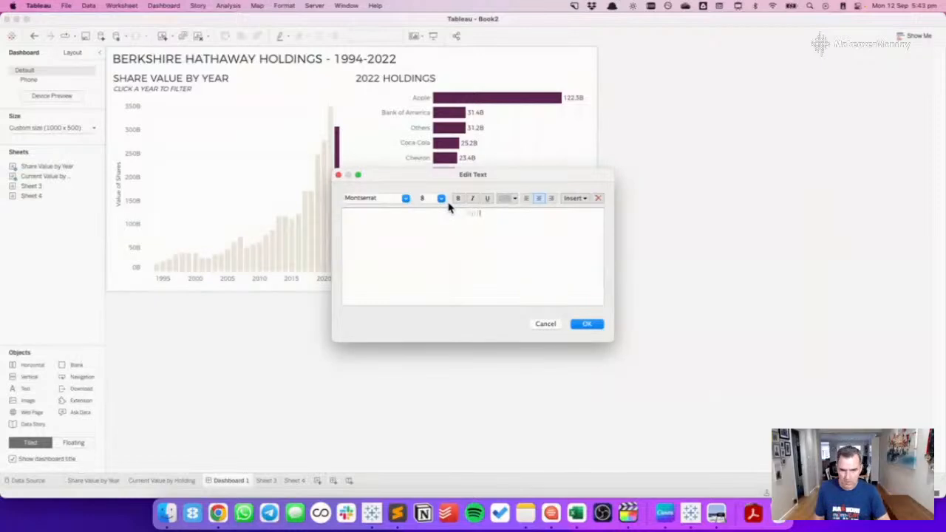
Switch to Chrome, copy the data source and data collection credit lines from the data.world dataset page, and return to Tableau's text editor.
{"action": "key", "text": "super+Tab"}
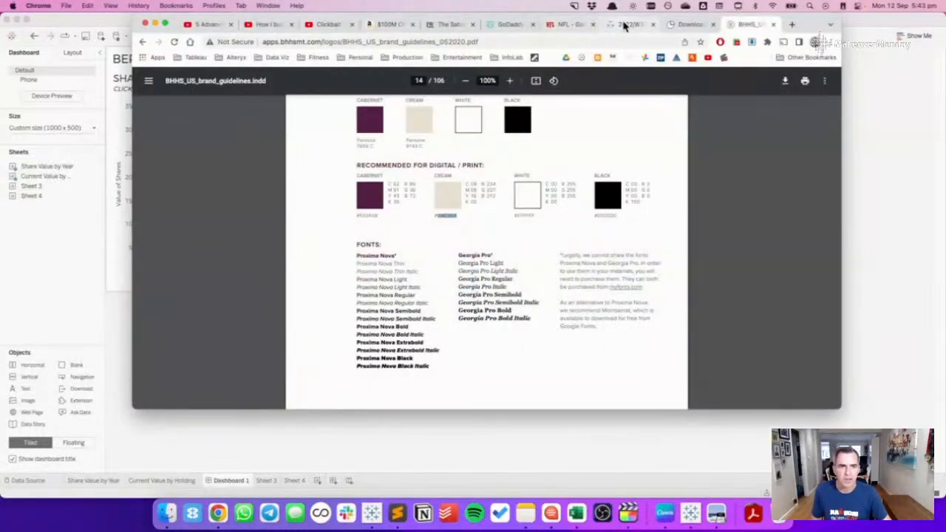
{"action": "left_click", "coordinate": [624, 25]}
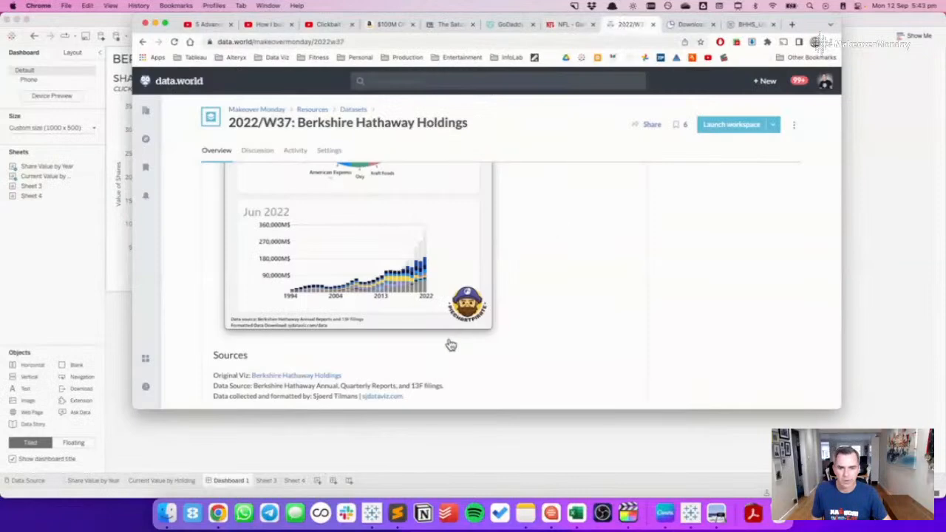
{"action": "scroll", "coordinate": [436, 336], "scroll_direction": "down", "scroll_amount": 2}
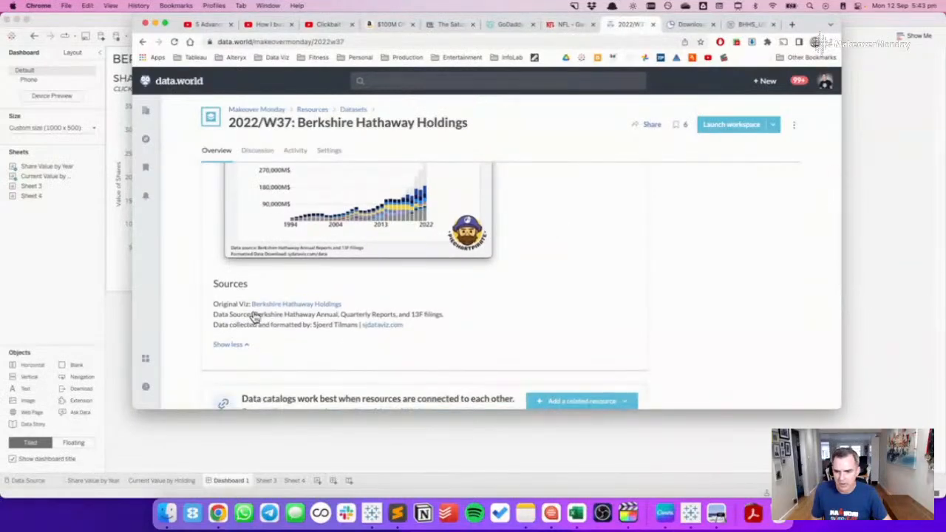
{"action": "left_click_drag", "start_coordinate": [214, 314], "coordinate": [411, 330]}
{"action": "key", "text": "super+c"}
{"action": "key", "text": "super+Tab"}
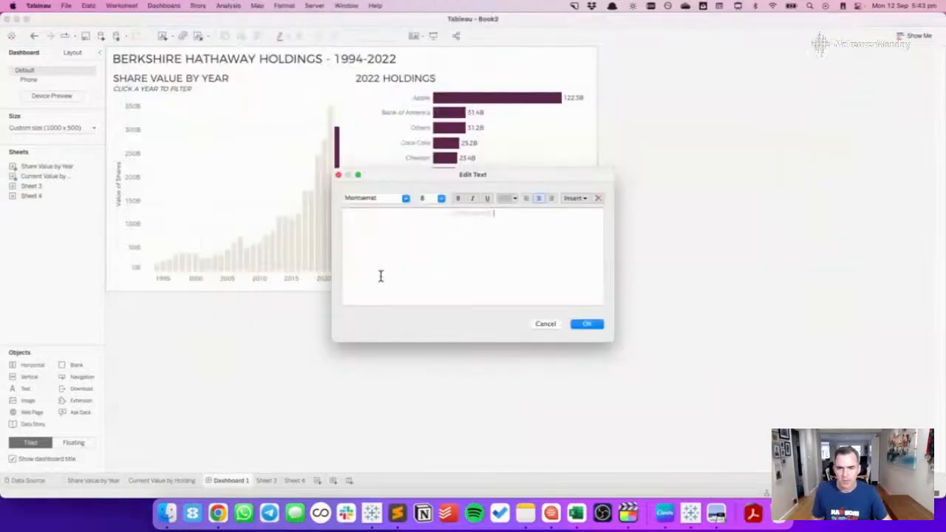
Switch to Sublime Text, paste the copied source credit lines as plain text, copy them again, and return to Tableau's text editor.
{"action": "right_click", "coordinate": [502, 214]}
{"action": "left_click", "coordinate": [498, 235]}
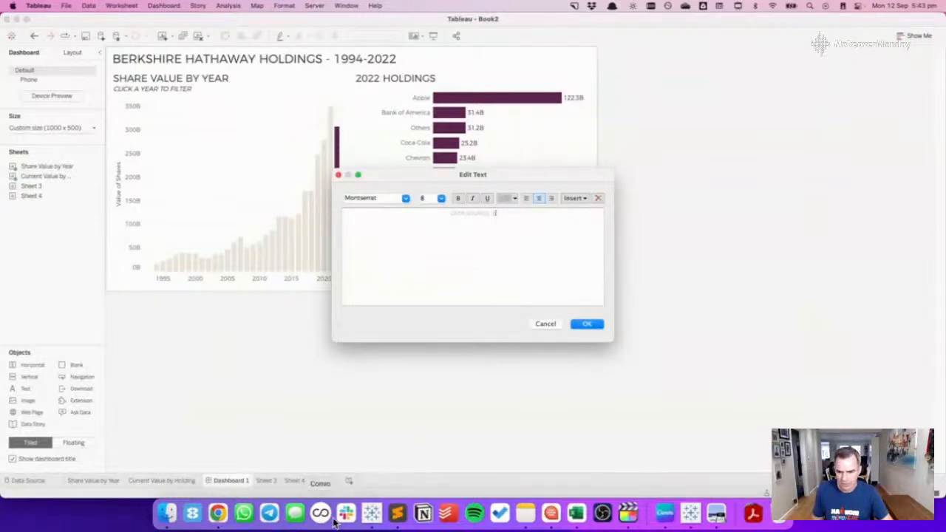
{"action": "left_click", "coordinate": [396, 513]}
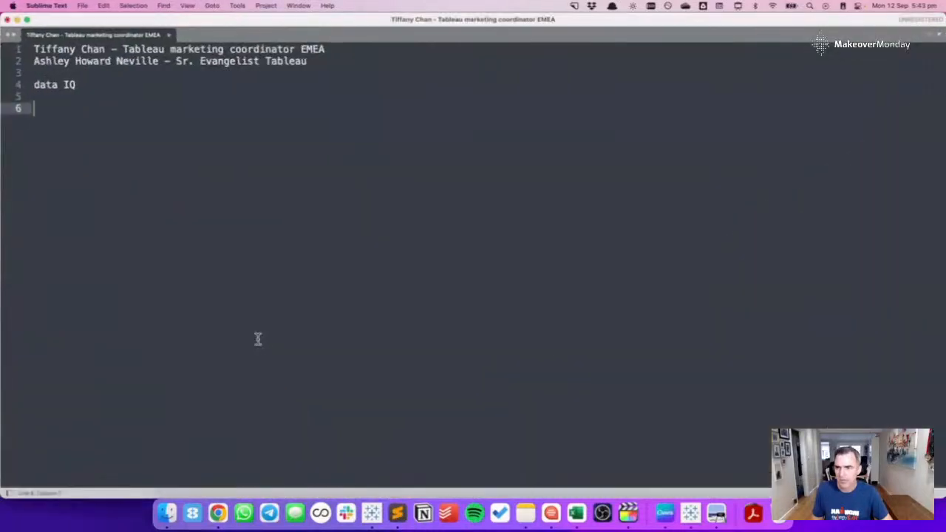
{"action": "key", "text": "super+v"}
{"action": "key", "text": "shift+Up"}
{"action": "key", "text": "super+shift+Left"}
{"action": "key", "text": "super+c"}
{"action": "key", "text": "super+Tab"}
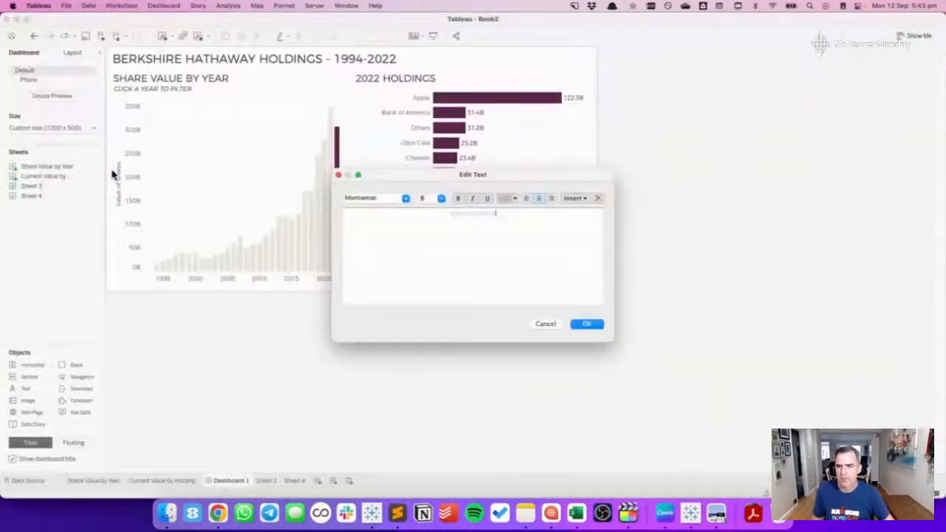
Fill the footer text with the copied source and collection credit lines, centred, and shrink the footer to a narrow strip below the charts.
{"action": "right_click", "coordinate": [498, 212]}
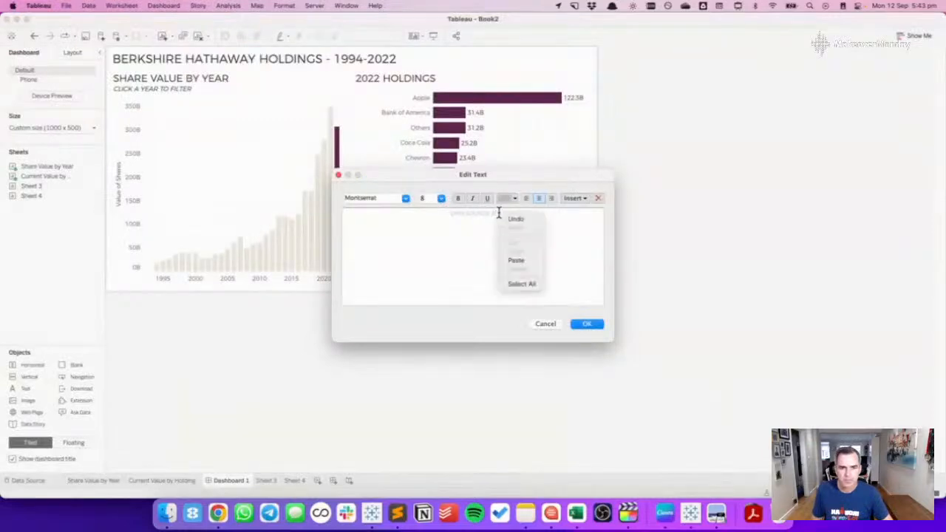
{"action": "left_click", "coordinate": [517, 260]}
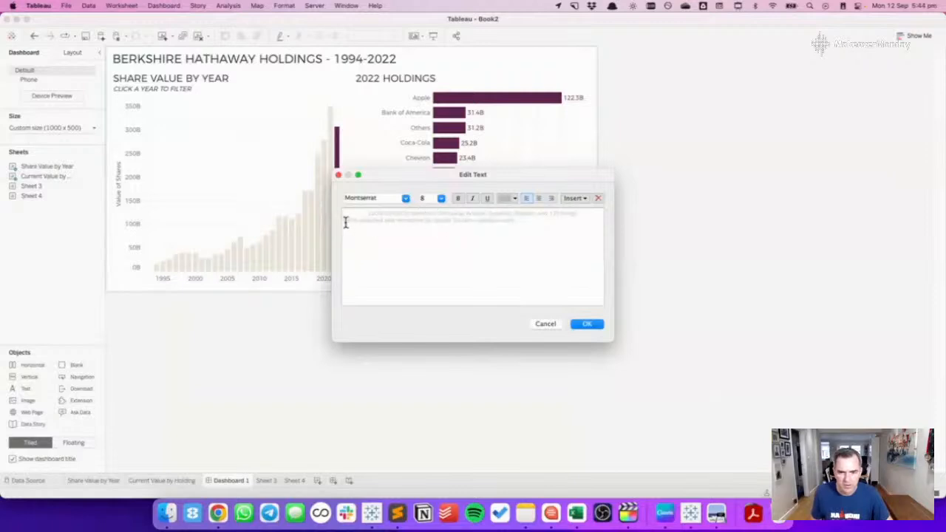
{"action": "left_click", "coordinate": [538, 199]}
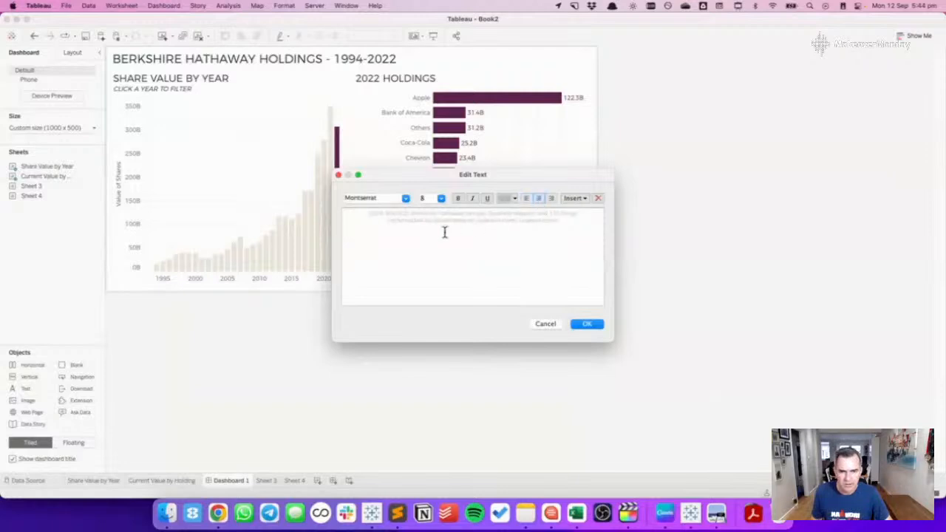
{"action": "left_click", "coordinate": [587, 324]}
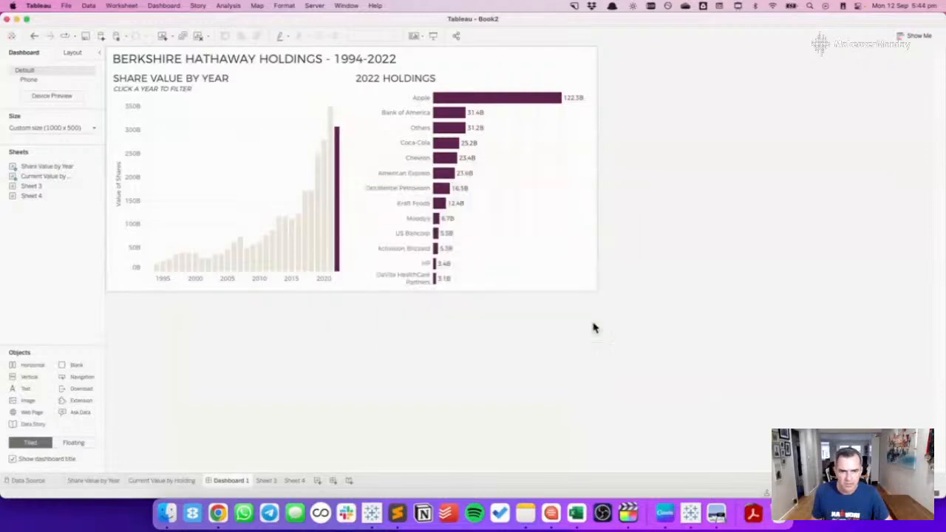
{"action": "left_click_drag", "start_coordinate": [312, 170], "coordinate": [314, 264]}
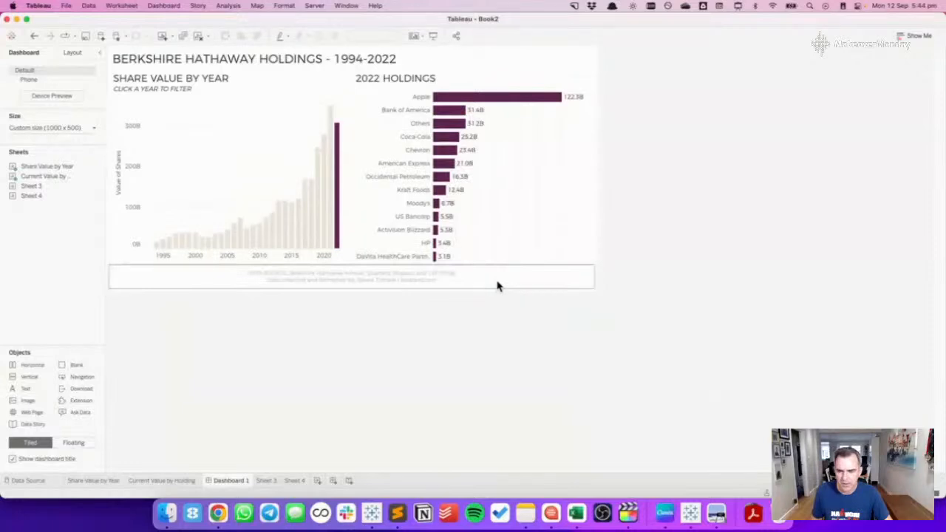
Left-align both lines of the data source credit in the dashboard footer.
{"action": "double_click", "coordinate": [452, 283]}
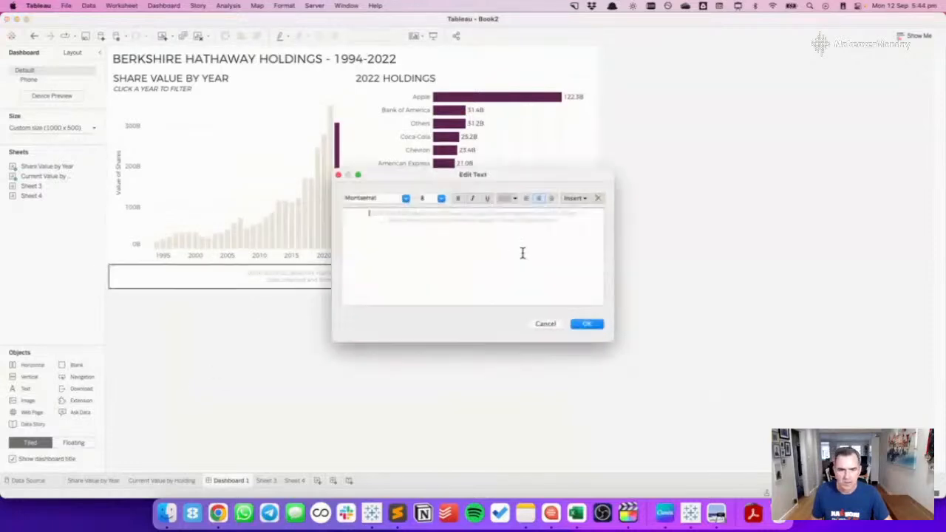
{"action": "left_click", "coordinate": [525, 199]}
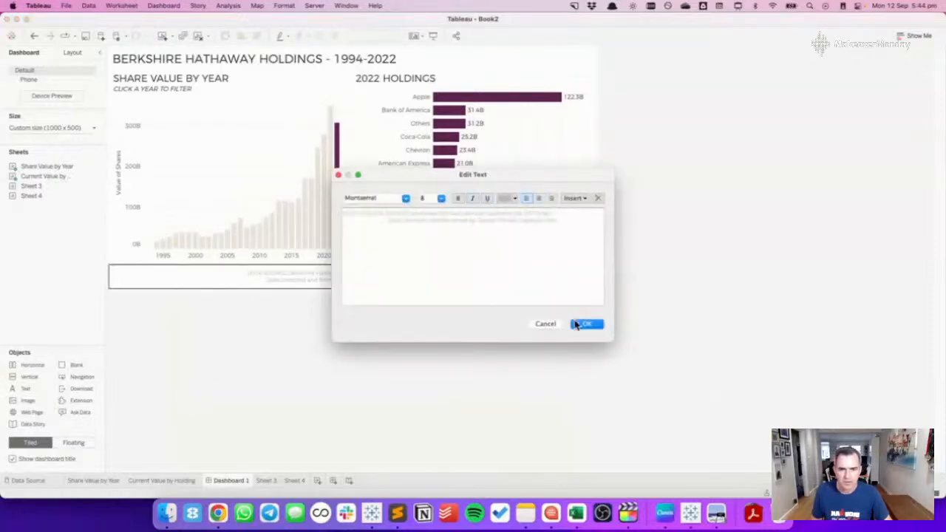
{"action": "left_click", "coordinate": [526, 199]}
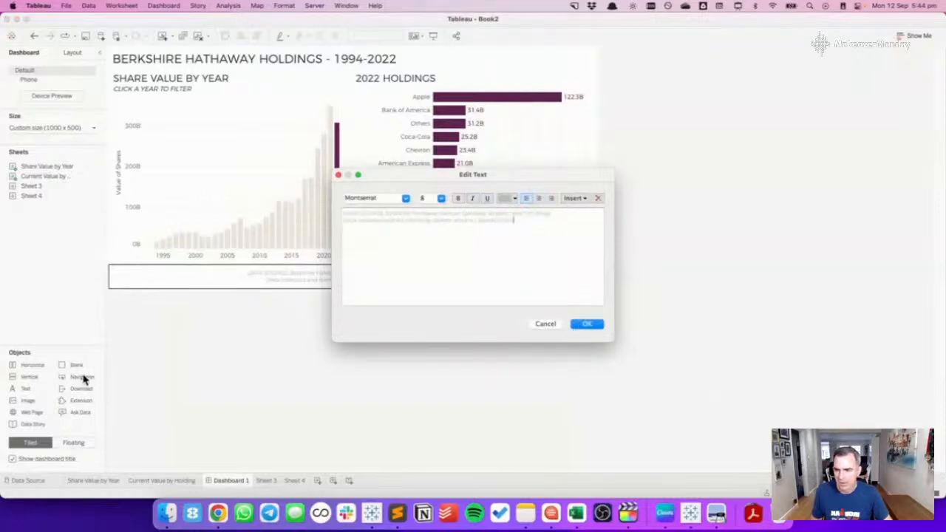
{"action": "left_click", "coordinate": [586, 325]}
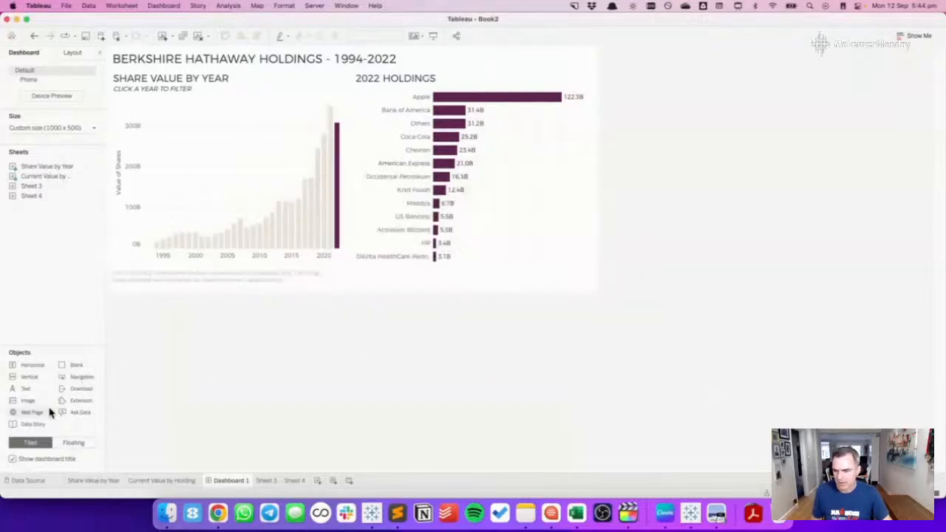
Add a right-aligned, light grey size 8 text object beside the source credit, with a "CREATED BY" line naming the author and their handle.
{"action": "left_click_drag", "start_coordinate": [30, 390], "coordinate": [570, 291]}
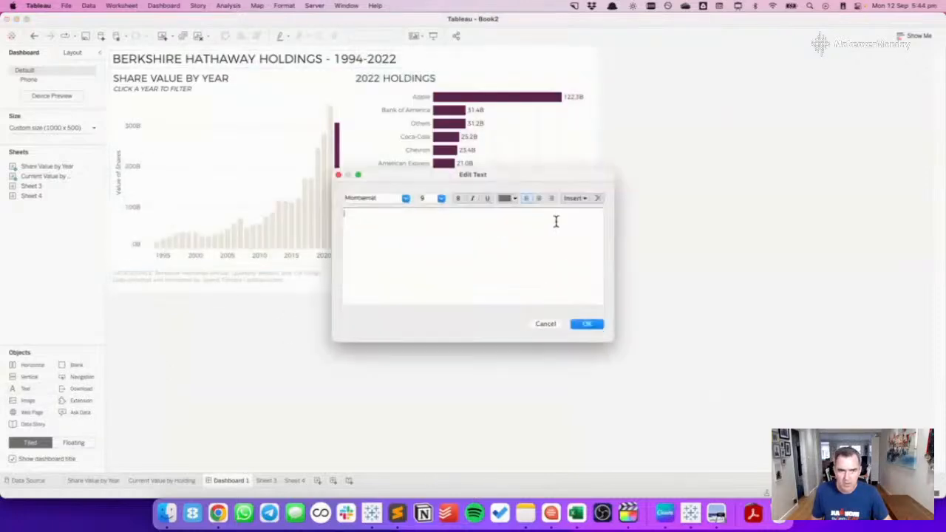
{"action": "left_click", "coordinate": [506, 199]}
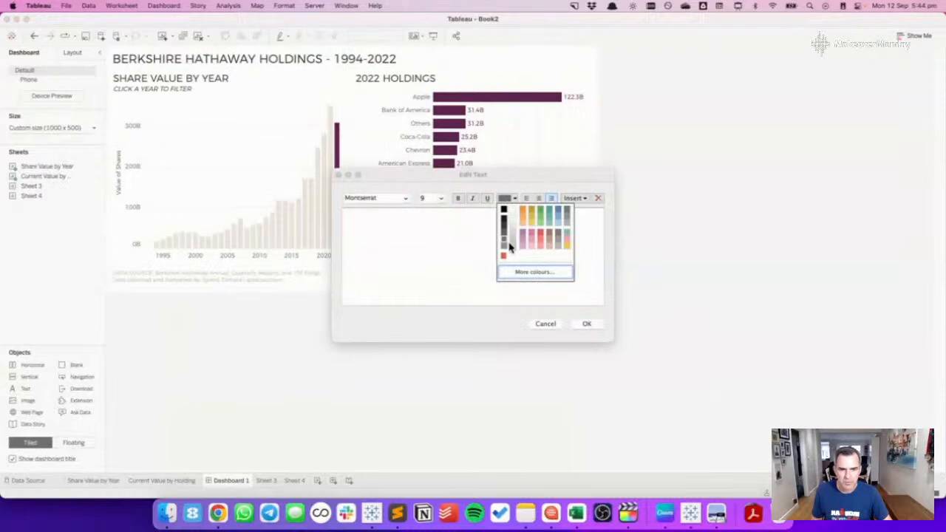
{"action": "left_click", "coordinate": [512, 249]}
{"action": "left_click", "coordinate": [441, 199]}
{"action": "left_click", "coordinate": [429, 206]}
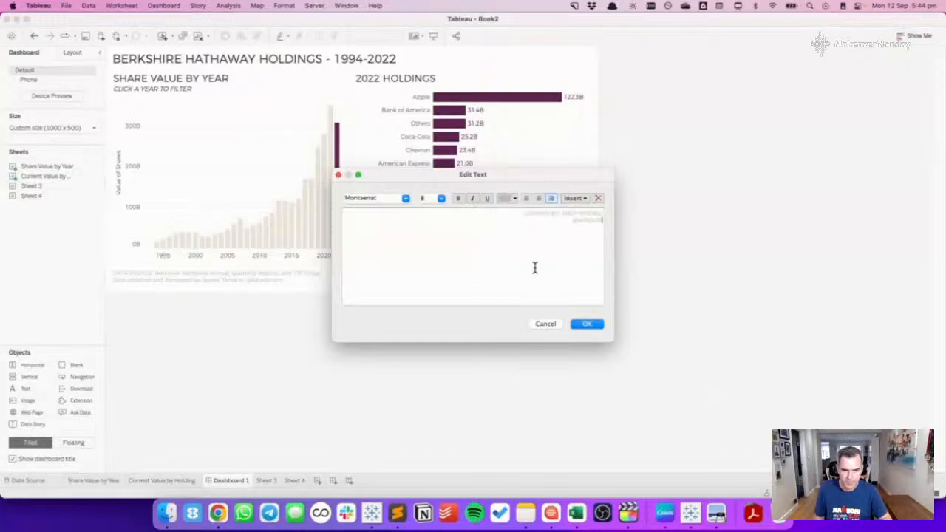
{"action": "left_click", "coordinate": [587, 325]}
{"action": "left_click", "coordinate": [467, 288]}
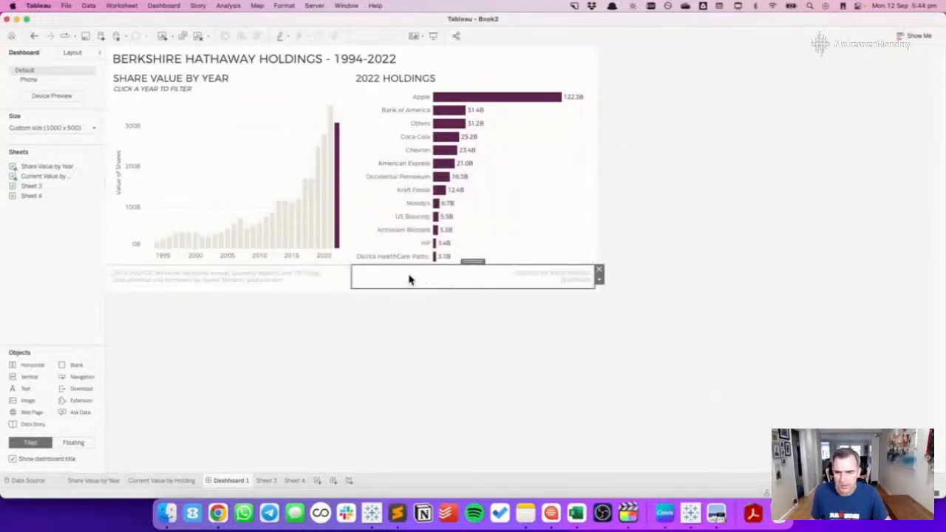
Set the outer padding of the Share Value by Year chart to 10 on all sides.
{"action": "left_click", "coordinate": [207, 130]}
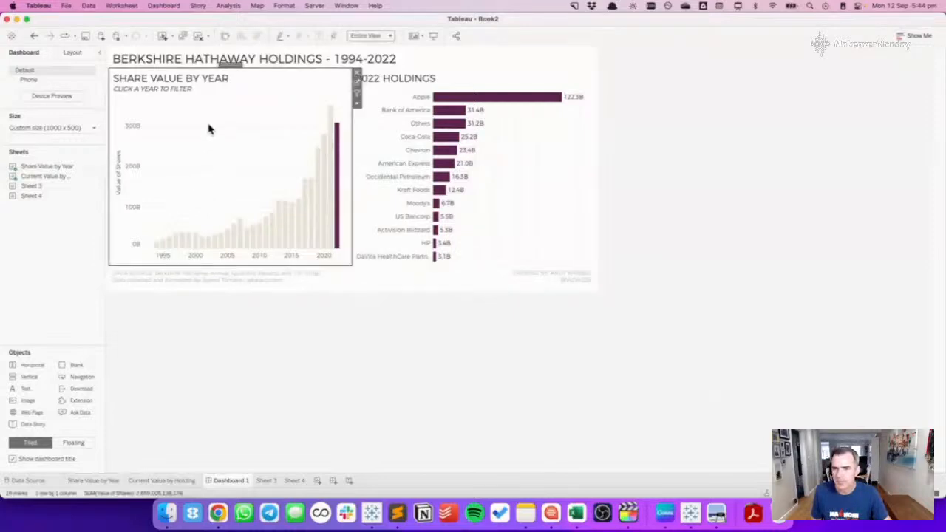
{"action": "double_click", "coordinate": [229, 65]}
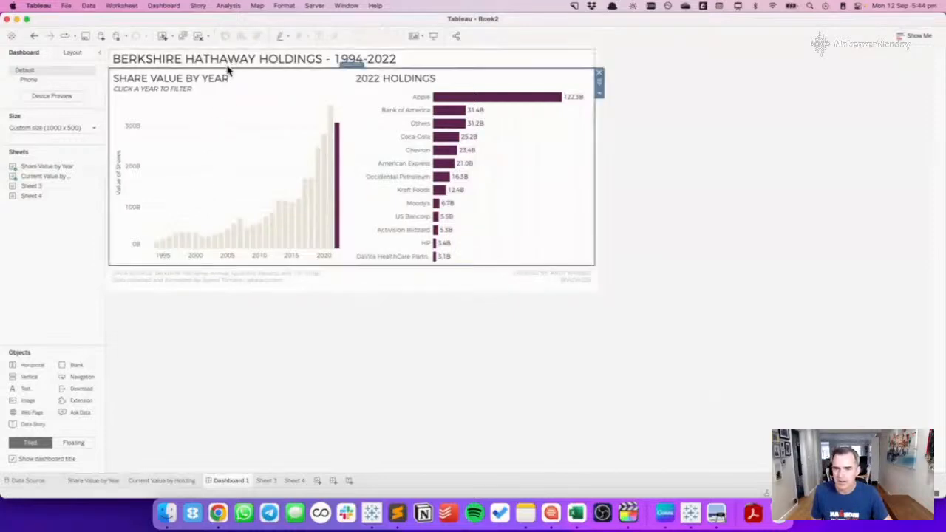
{"action": "left_click", "coordinate": [71, 53]}
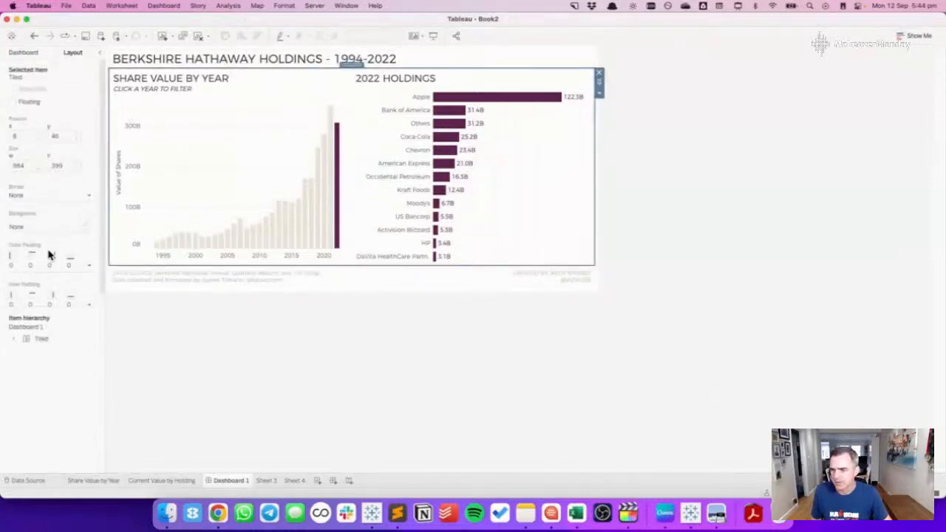
{"action": "left_click", "coordinate": [155, 337]}
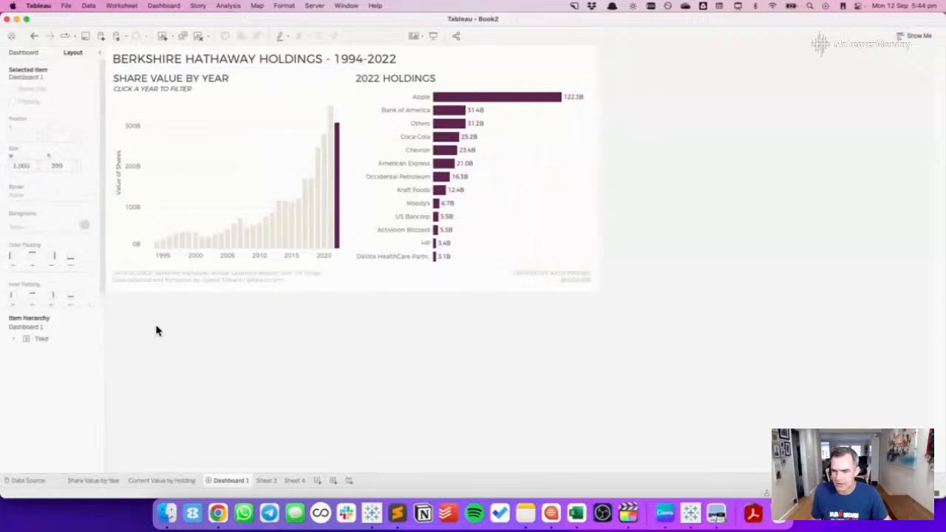
{"action": "left_click", "coordinate": [245, 84]}
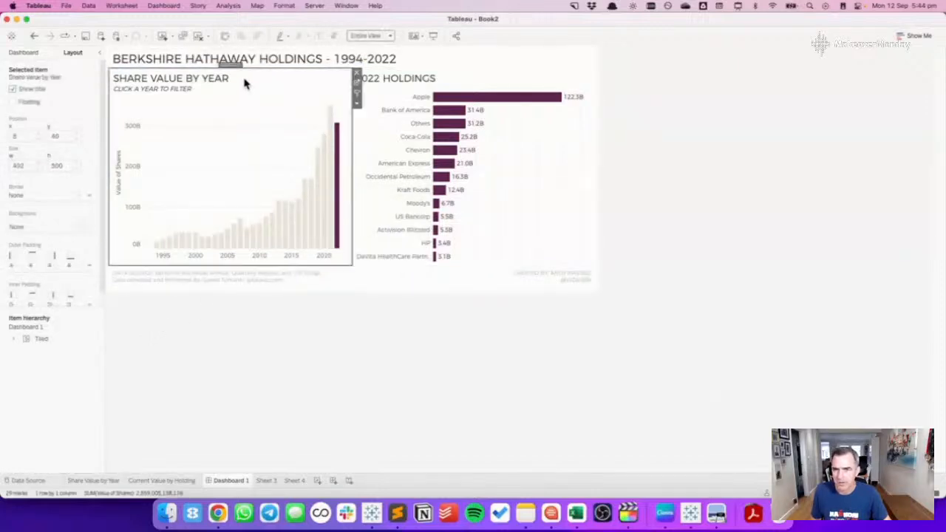
{"action": "left_click", "coordinate": [27, 263]}
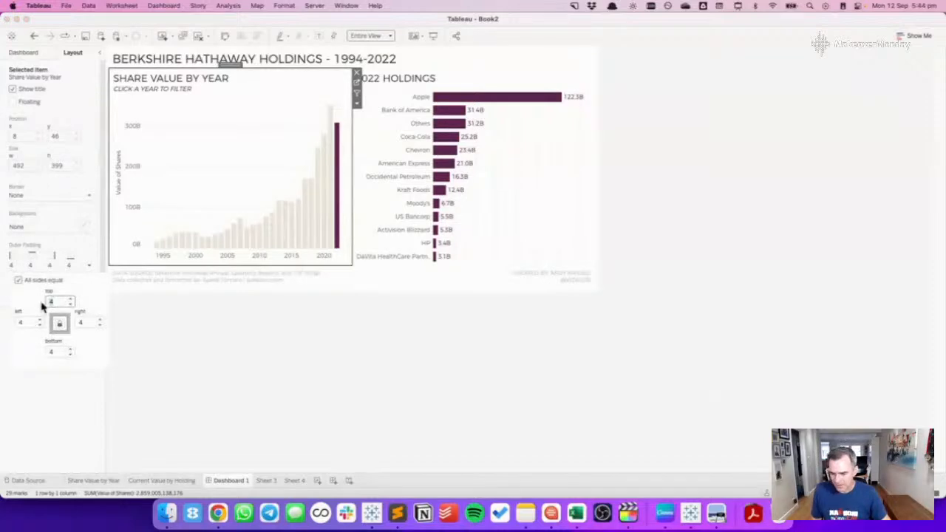
{"action": "type", "text": "10"}
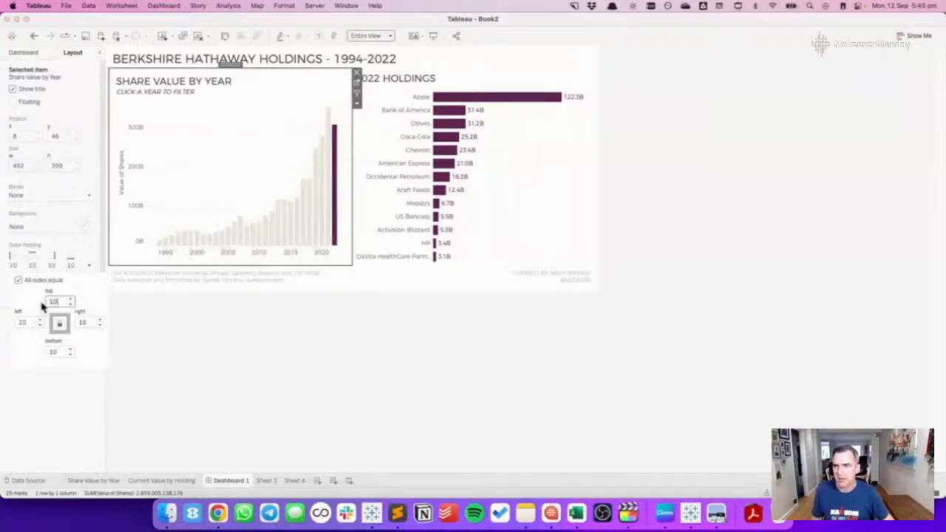
Set the outer padding of the 2022 Holdings chart to 10 on all sides.
{"action": "left_click", "coordinate": [418, 78]}
{"action": "left_click", "coordinate": [47, 265]}
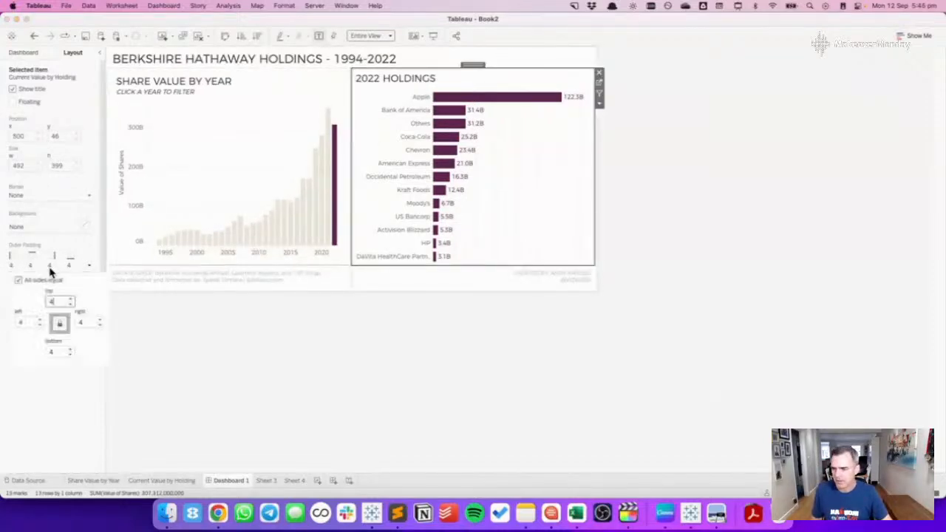
{"action": "type", "text": "10"}
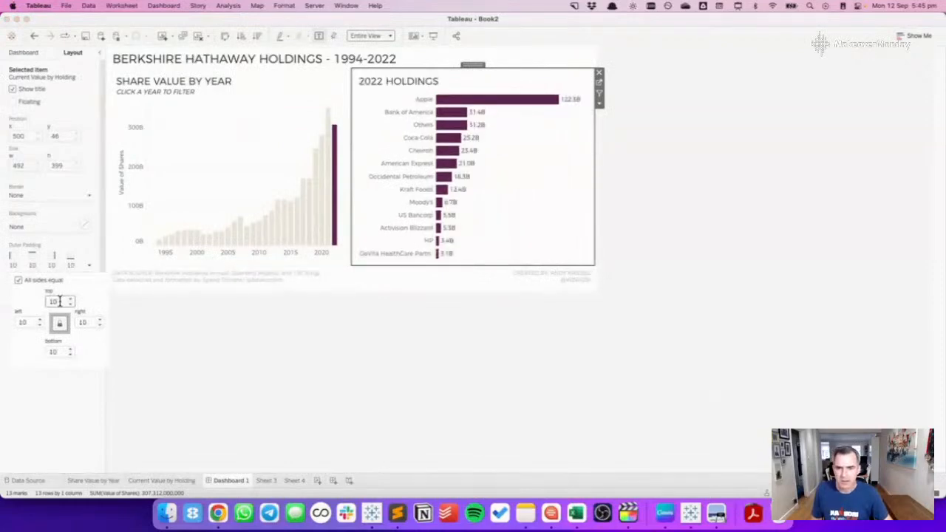
{"action": "left_click", "coordinate": [528, 184]}
Set the outer padding of the data source credit text to 10 on all sides.
{"action": "left_click", "coordinate": [314, 275]}
{"action": "double_click", "coordinate": [229, 264]}
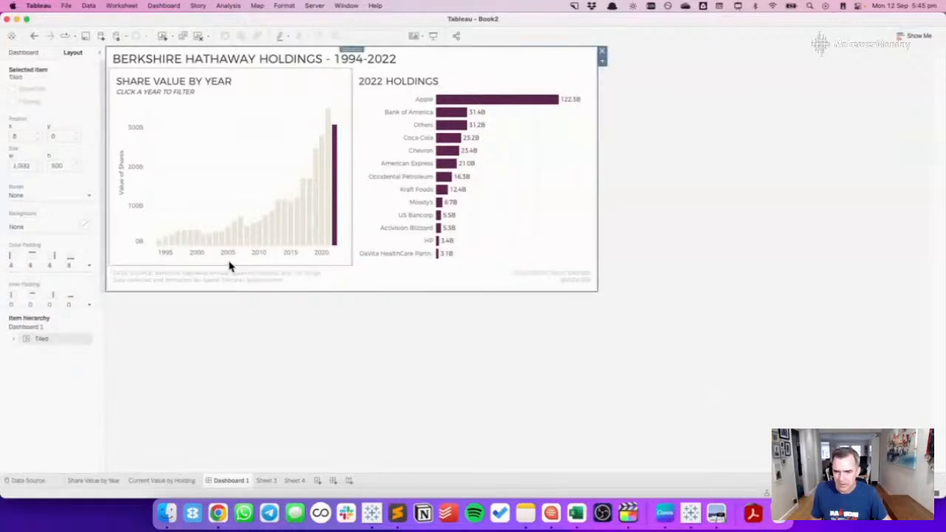
{"action": "left_click", "coordinate": [240, 278]}
{"action": "left_click", "coordinate": [37, 266]}
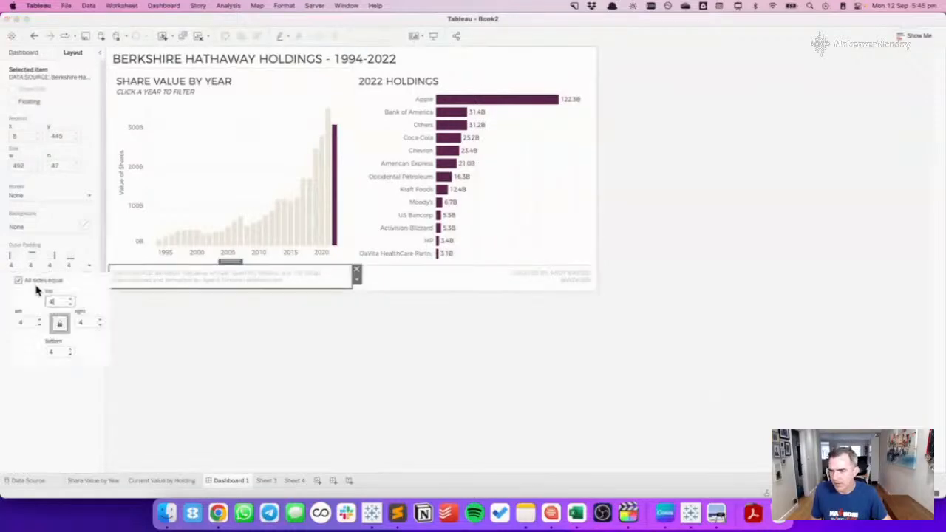
{"action": "type", "text": "10"}
{"action": "key", "text": "Return"}
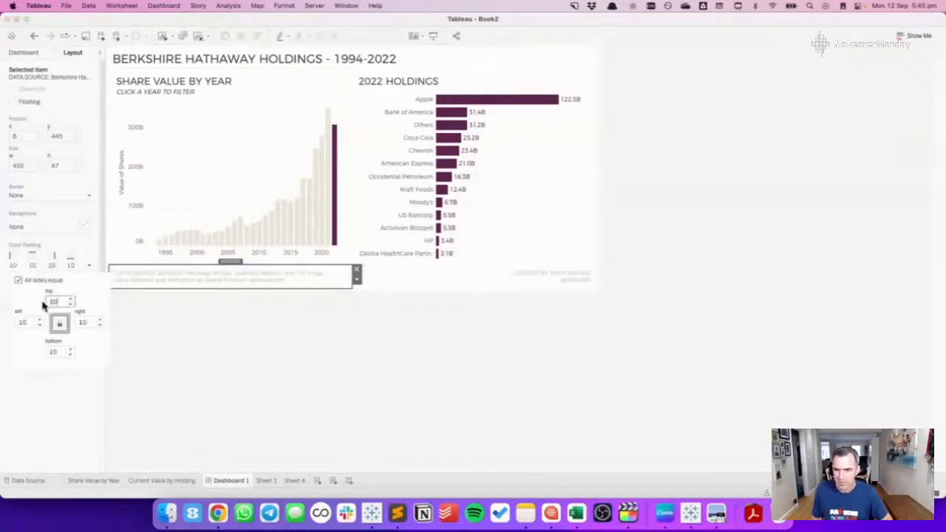
Set the outer padding of the "CREATED BY" text to 10 on all sides and make the footer row slightly taller.
{"action": "left_click", "coordinate": [446, 275]}
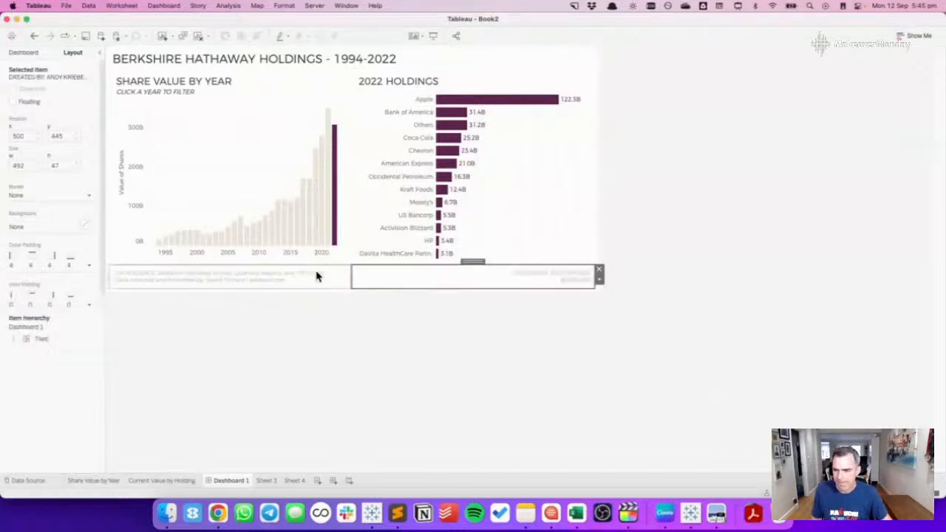
{"action": "left_click", "coordinate": [48, 264]}
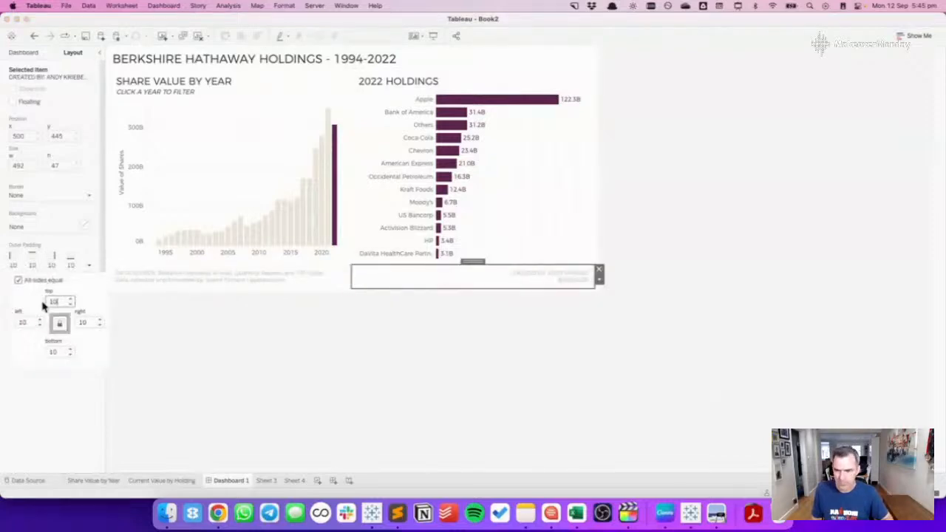
{"action": "left_click", "coordinate": [502, 302]}
{"action": "left_click", "coordinate": [422, 264]}
{"action": "left_click_drag", "start_coordinate": [422, 267], "coordinate": [424, 259]}
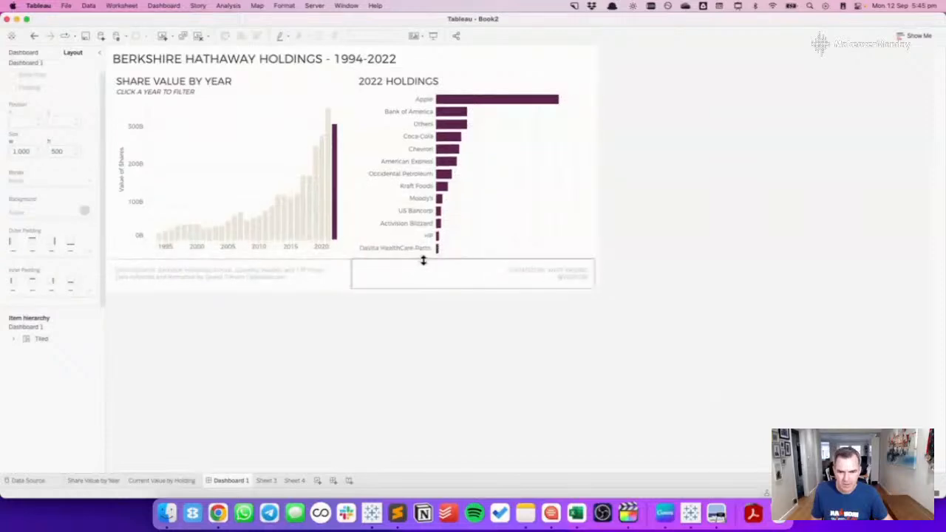
Fine-tune the height of the year axis area in the Share Value by Year chart, making it slightly thinner.
{"action": "left_click", "coordinate": [498, 236]}
{"action": "left_click", "coordinate": [292, 240]}
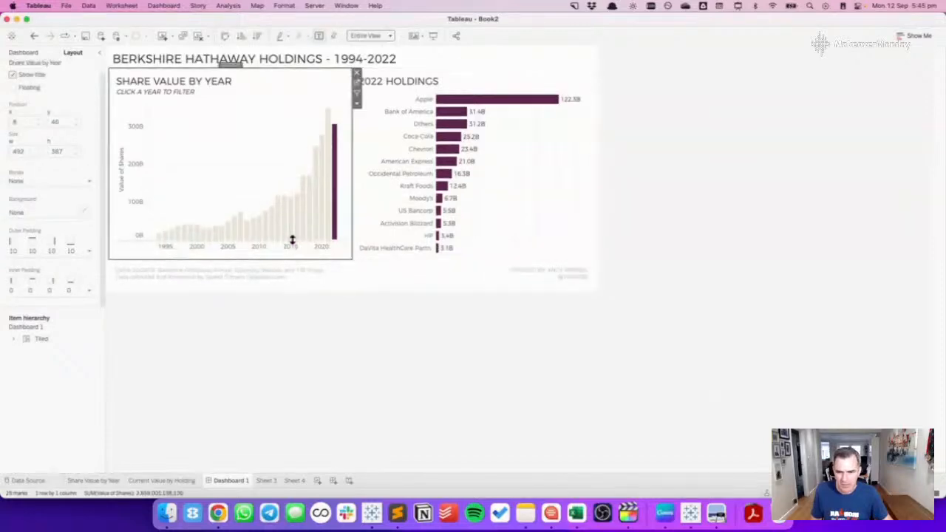
{"action": "left_click_drag", "start_coordinate": [291, 244], "coordinate": [292, 250]}
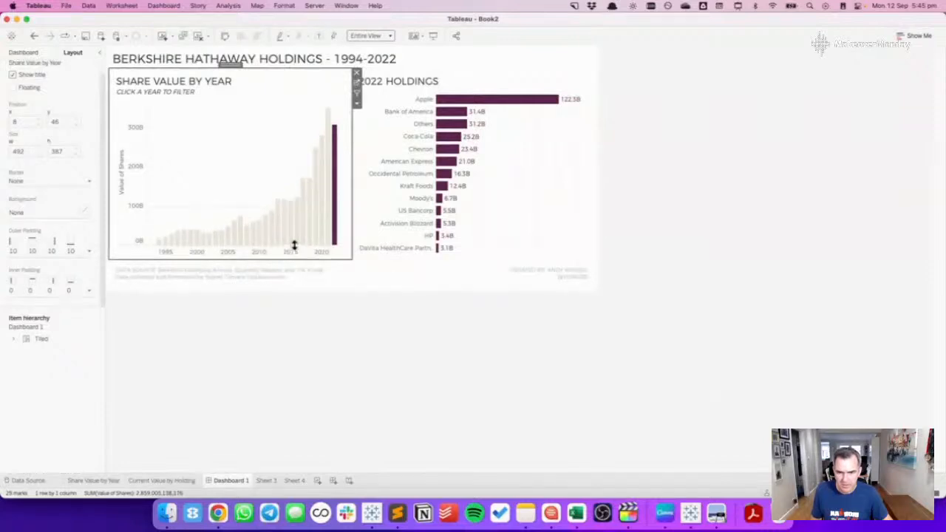
{"action": "left_click_drag", "start_coordinate": [294, 244], "coordinate": [293, 242]}
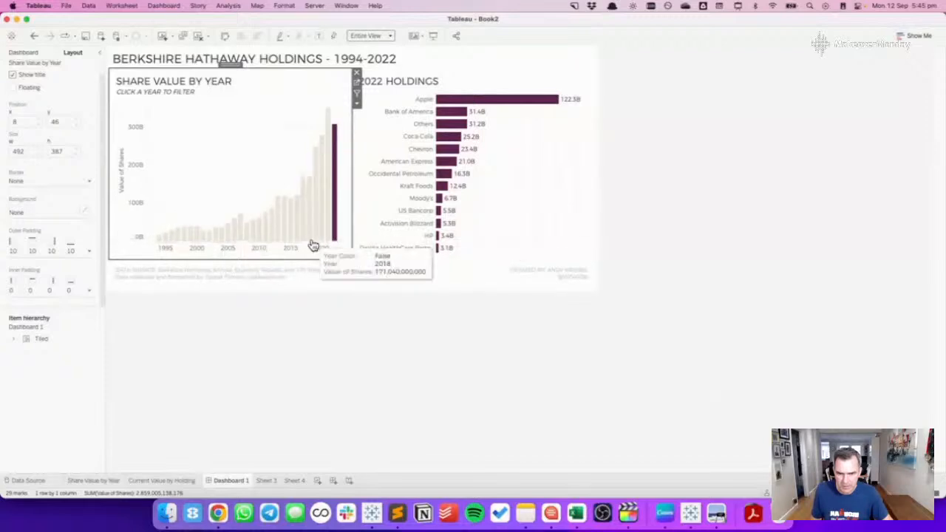
{"action": "left_click", "coordinate": [465, 351]}
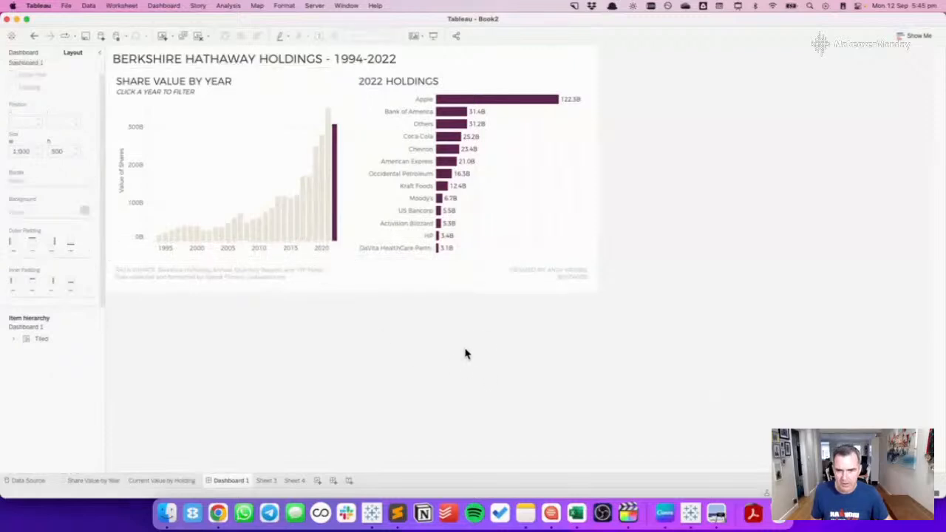
Test the year filter on the dashboard by selecting the 2021 and 2018 bars in the Share Value by Year chart.
{"action": "left_click", "coordinate": [484, 163]}
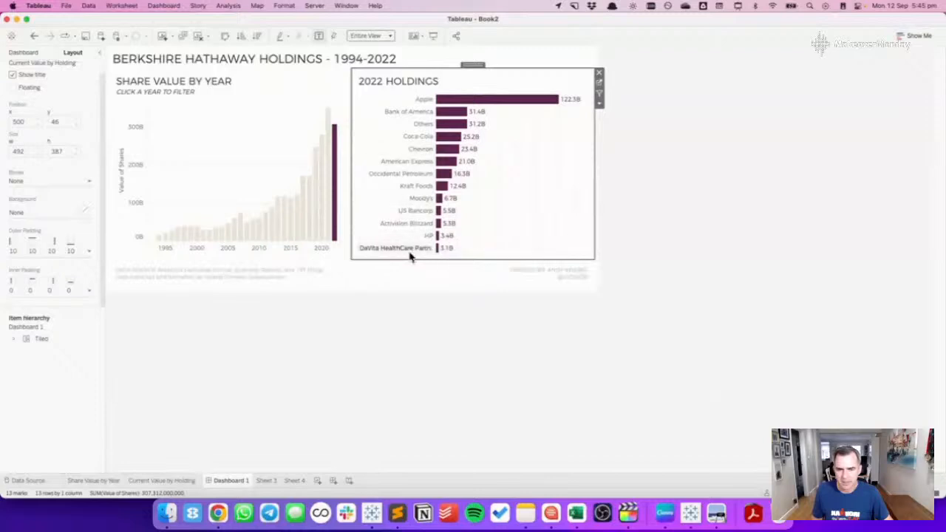
{"action": "left_click", "coordinate": [328, 178]}
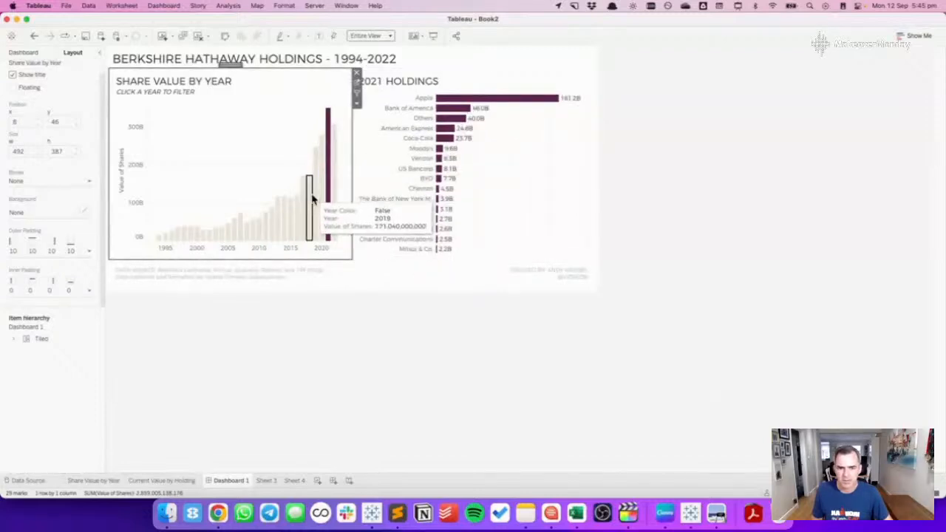
{"action": "left_click", "coordinate": [311, 204]}
Set the grid lines and zero lines of the holdings chart to None.
{"action": "left_click", "coordinate": [501, 192]}
{"action": "right_click", "coordinate": [501, 191]}
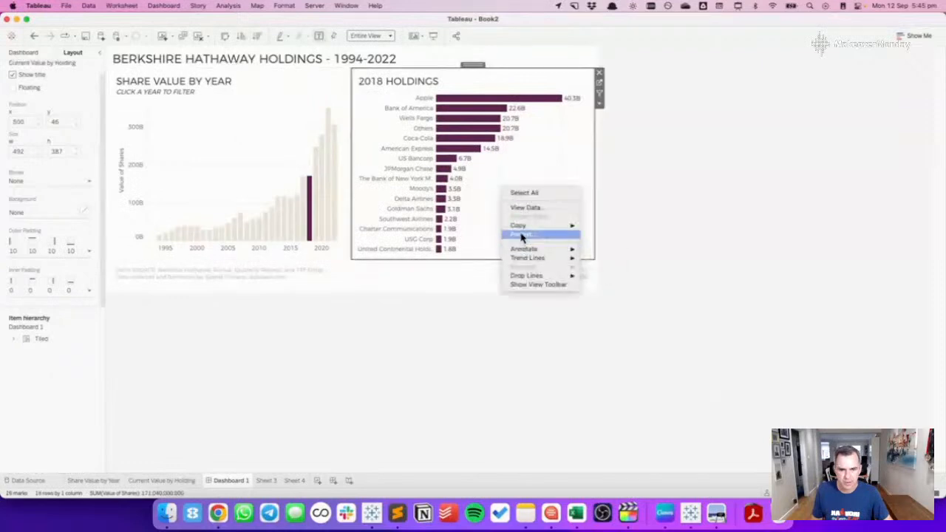
{"action": "left_click", "coordinate": [524, 232]}
{"action": "left_click", "coordinate": [60, 69]}
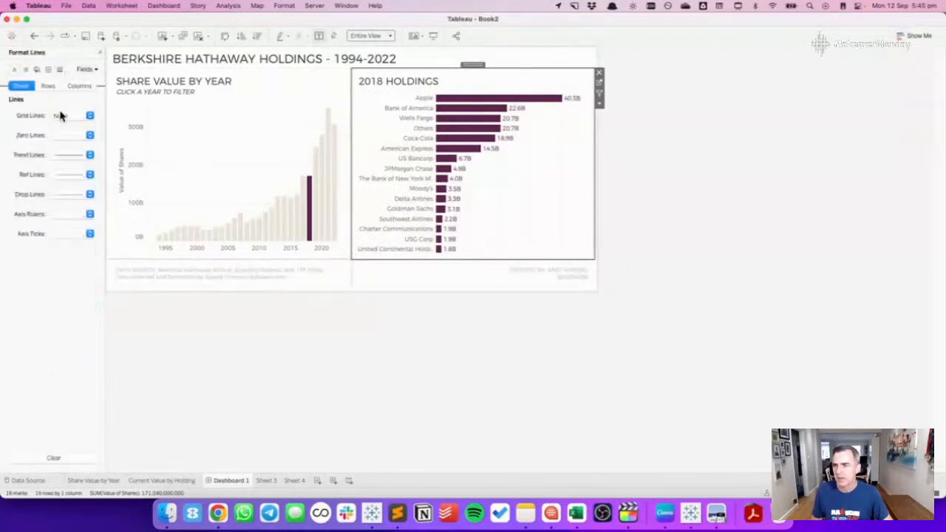
{"action": "left_click", "coordinate": [64, 116]}
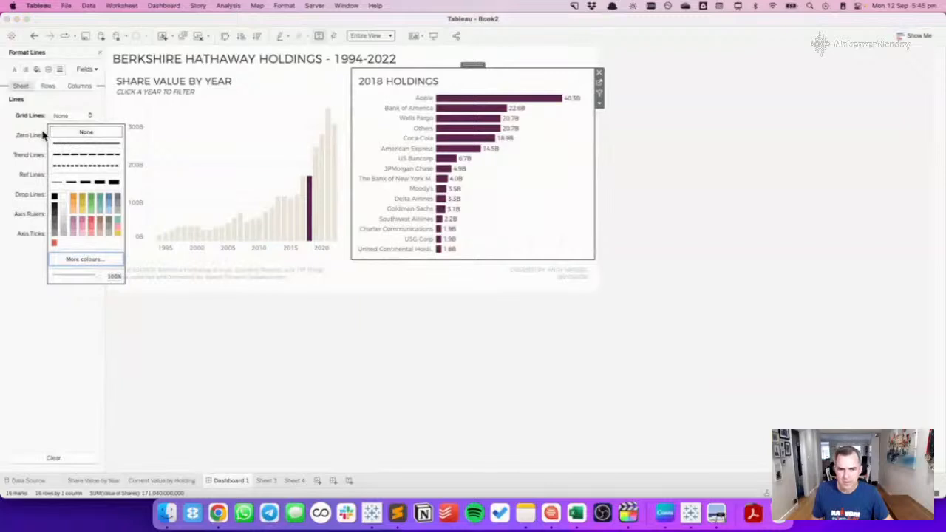
{"action": "left_click", "coordinate": [65, 133]}
{"action": "left_click", "coordinate": [65, 135]}
{"action": "left_click", "coordinate": [66, 151]}
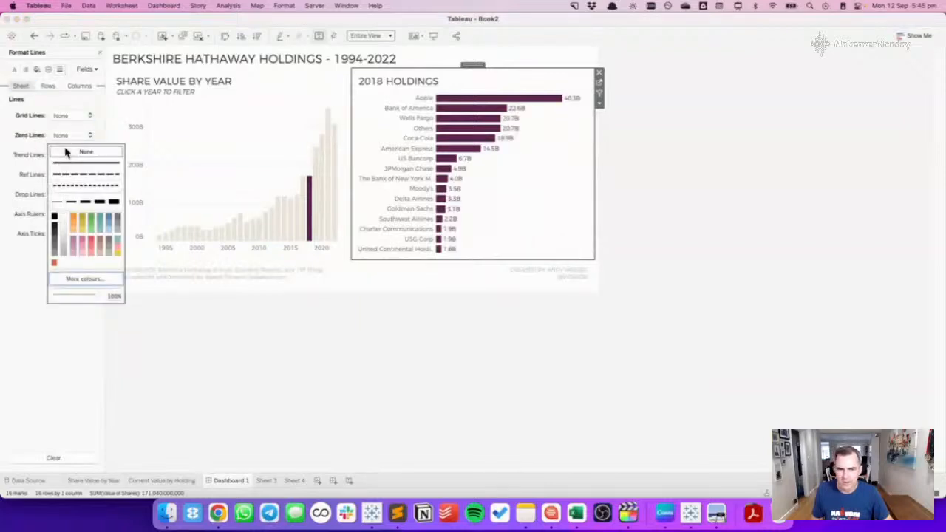
{"action": "left_click", "coordinate": [282, 153]}
Set the outer padding of the BERKSHIRE HATHAWAY HOLDINGS title to 10 on all sides.
{"action": "left_click", "coordinate": [202, 62]}
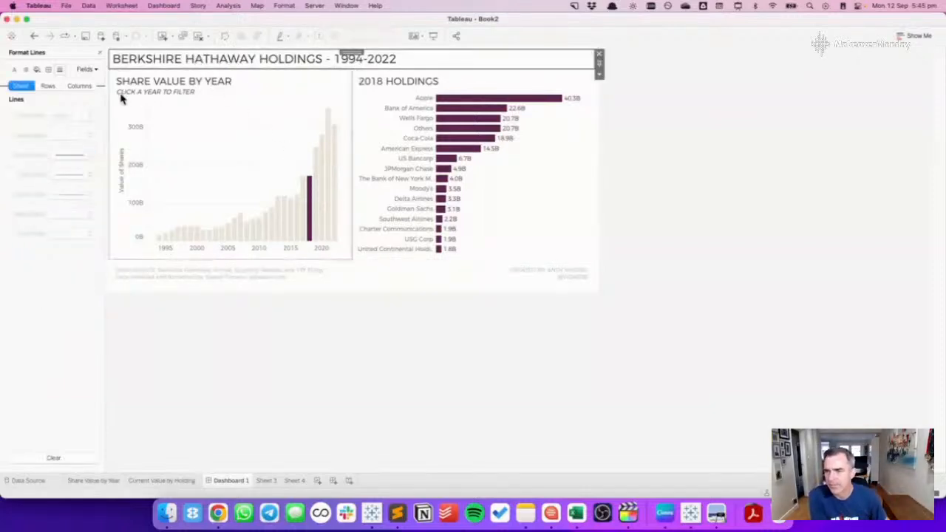
{"action": "left_click", "coordinate": [100, 54]}
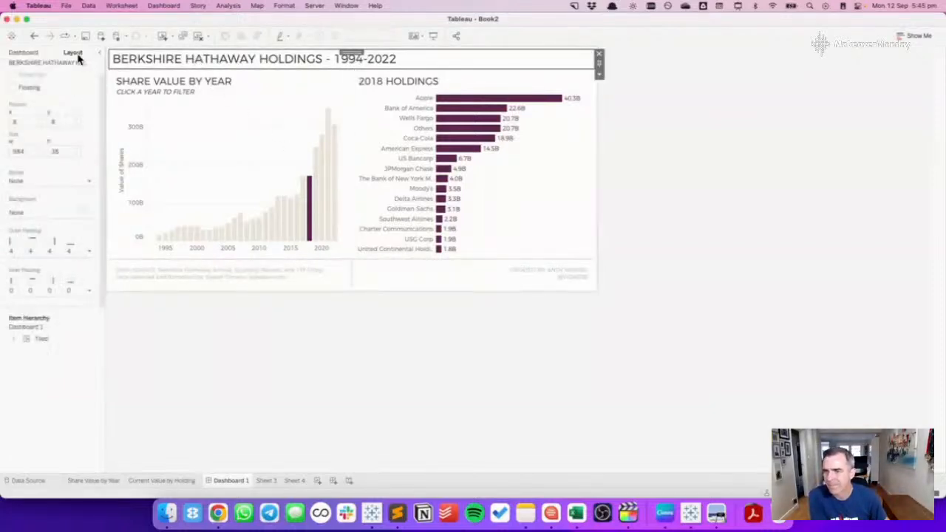
{"action": "left_click", "coordinate": [37, 251]}
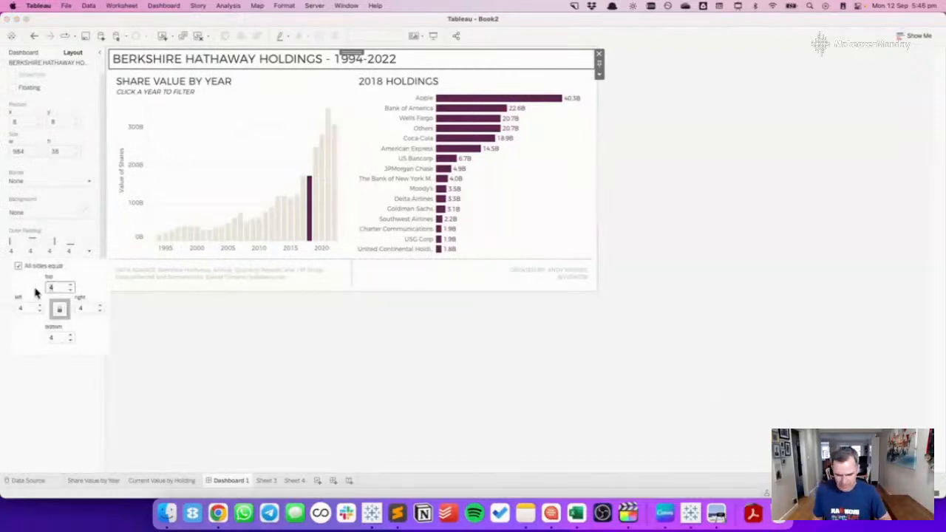
{"action": "type", "text": "10"}
{"action": "key", "text": "Return"}
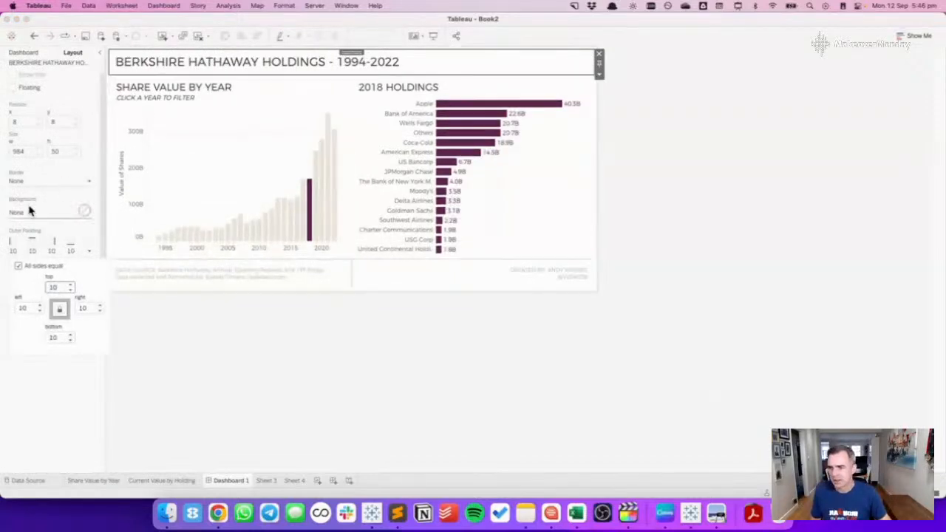
{"action": "left_click", "coordinate": [15, 219]}
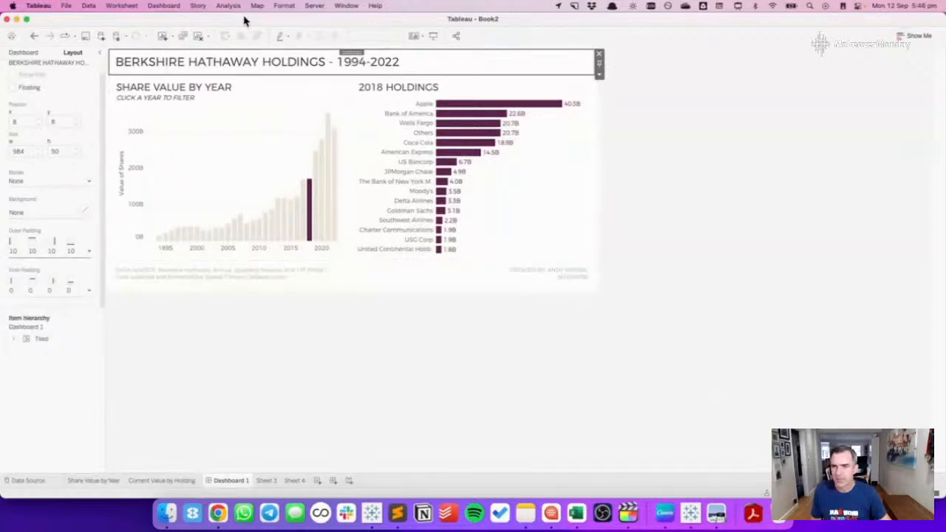
Open the workbook-wide formatting options.
{"action": "left_click", "coordinate": [284, 6]}
{"action": "left_click", "coordinate": [287, 40]}
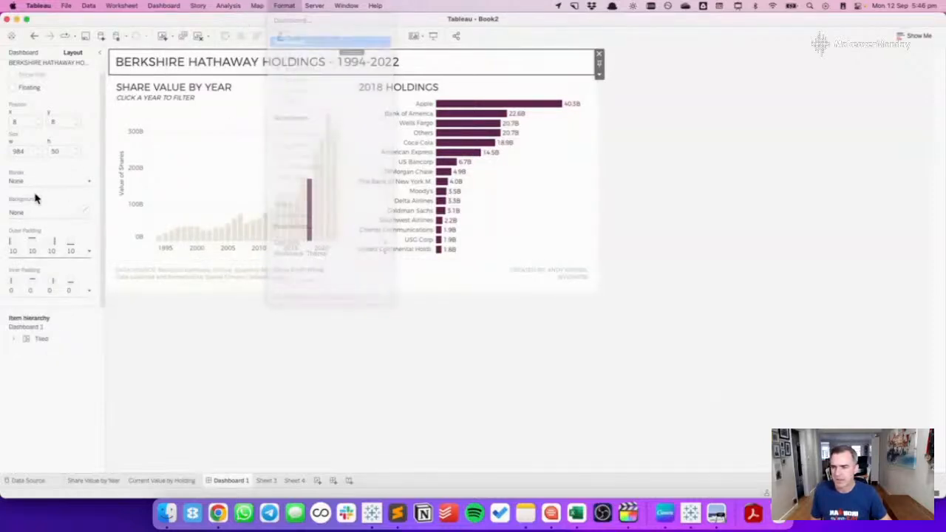
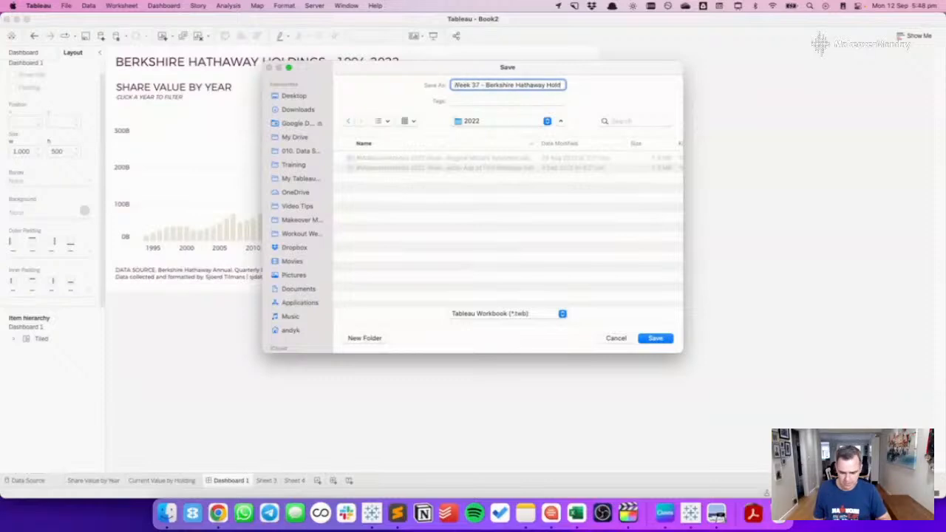
Save the workbook in the 2022 folder as "#MakeoverMonday 2022 Week 37 - Berkshire Hathaway Holdings".
{"action": "type", "text": "ings"}
{"action": "key", "text": "Return"}
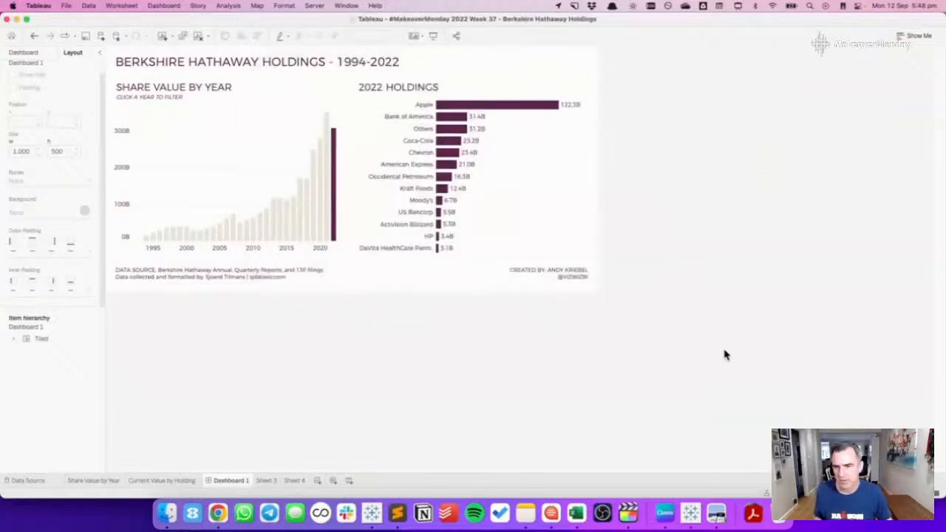
Add a new worksheet and connect a second data source to Bershire Hathaway Holdings.xlsx in the 2022 data folder.
{"action": "left_click", "coordinate": [317, 481]}
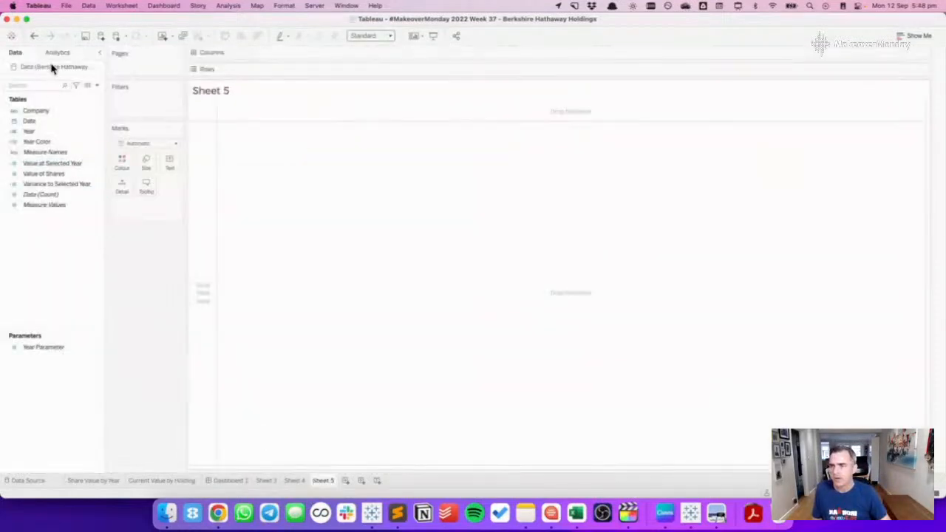
{"action": "left_click", "coordinate": [101, 35]}
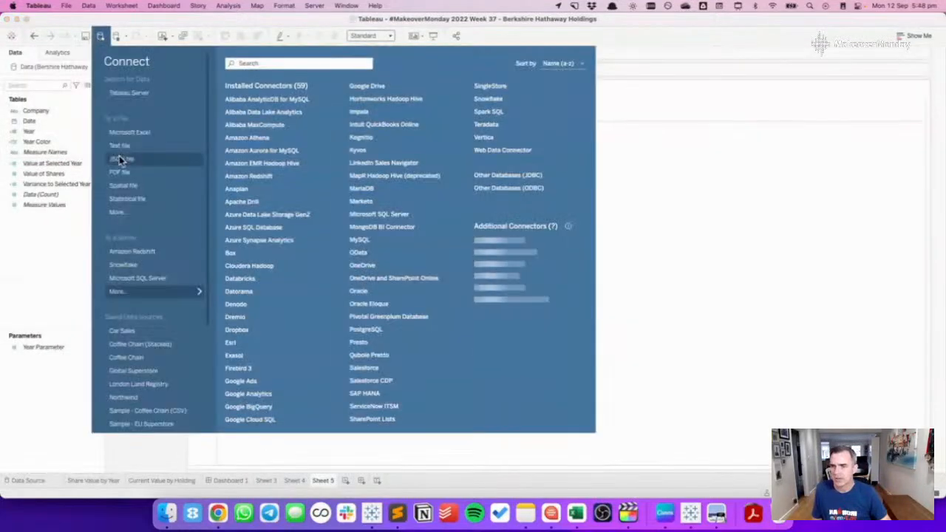
{"action": "left_click", "coordinate": [137, 213]}
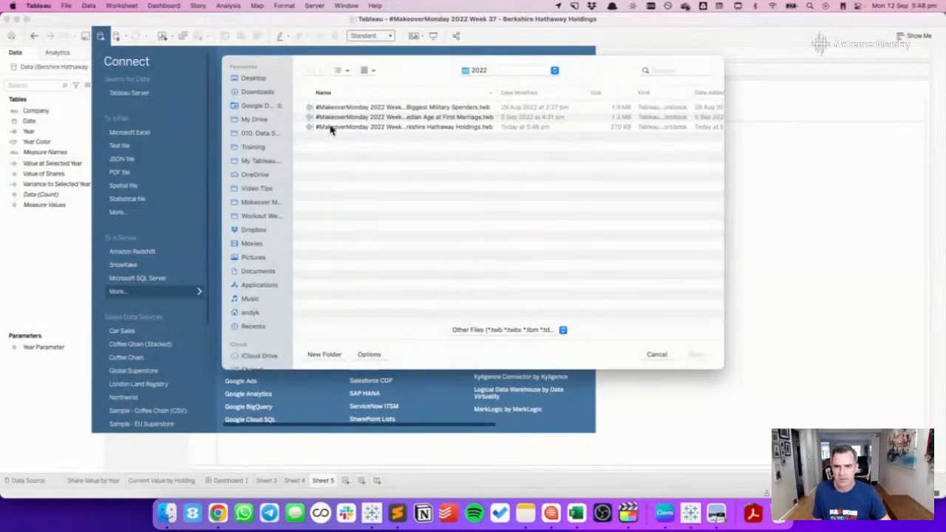
{"action": "left_click", "coordinate": [473, 71]}
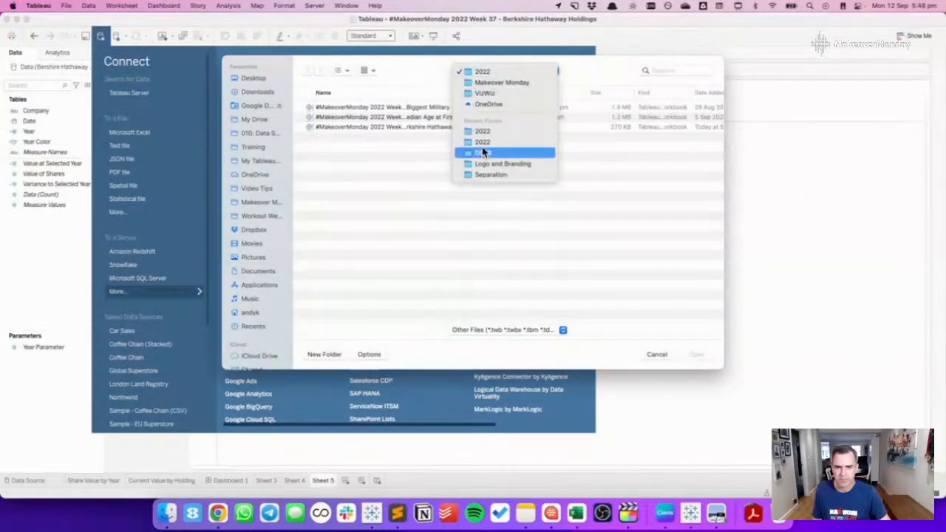
{"action": "left_click", "coordinate": [482, 140]}
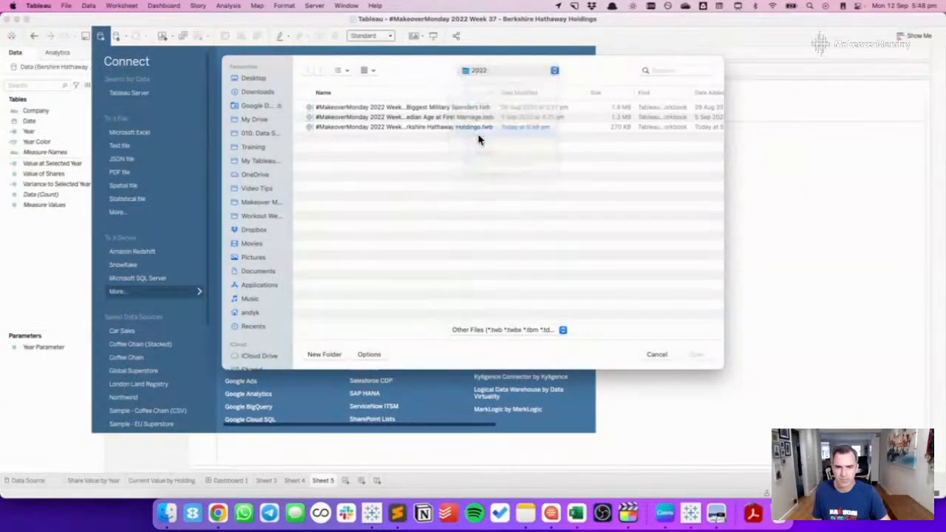
{"action": "left_click", "coordinate": [479, 71]}
{"action": "left_click", "coordinate": [481, 87]}
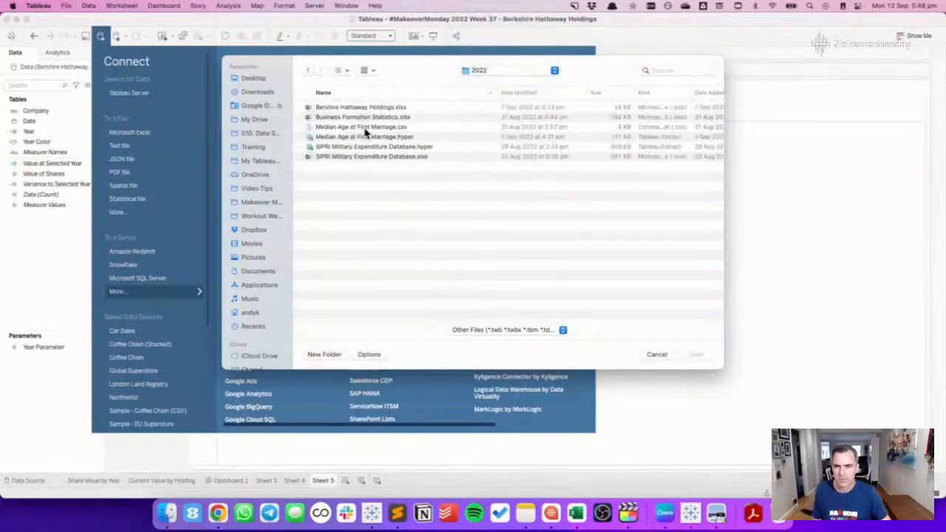
{"action": "double_click", "coordinate": [334, 108]}
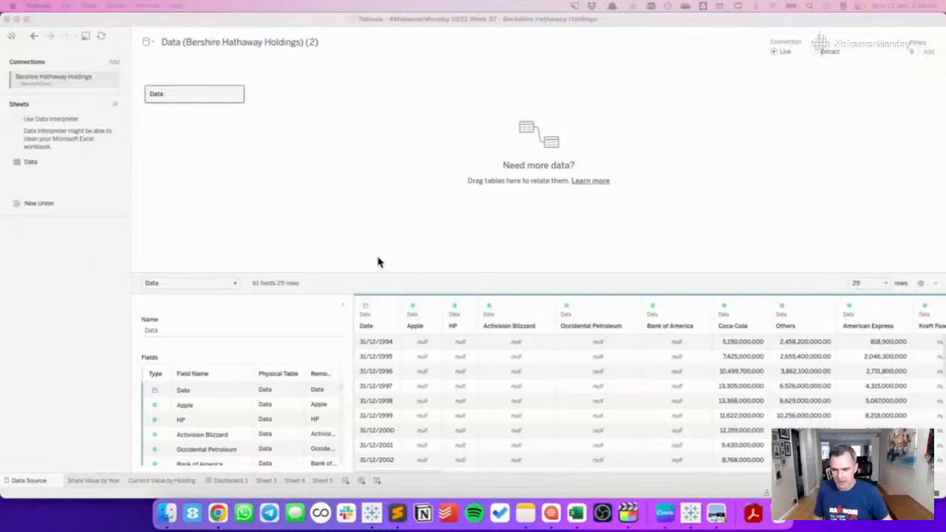
Switch to Notes to read the Starburst Chart instructions and return to Tableau.
{"action": "key", "text": "super+Tab"}
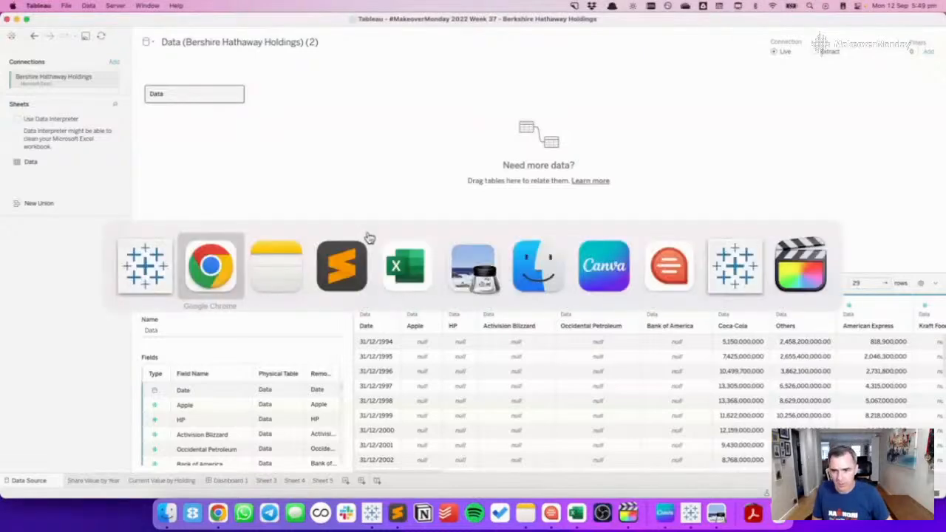
{"action": "key", "text": "super+Tab"}
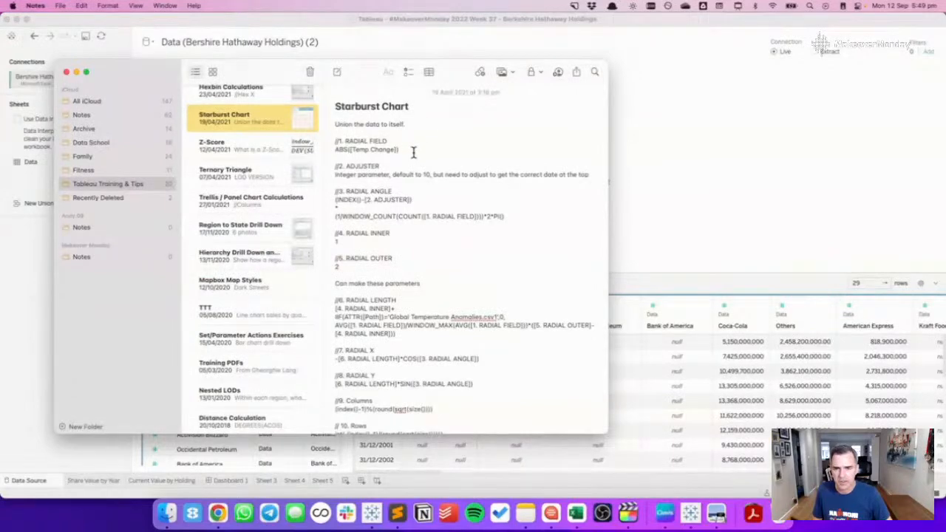
{"action": "key", "text": "super+Tab"}
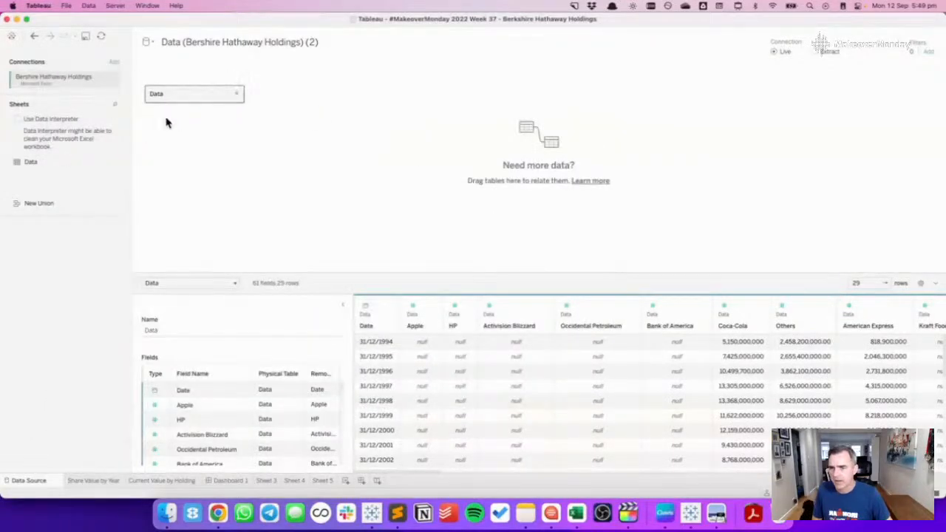
Union the Data sheet to itself and check the Starburst Chart instructions in Notes again.
{"action": "left_click_drag", "start_coordinate": [32, 162], "coordinate": [159, 111]}
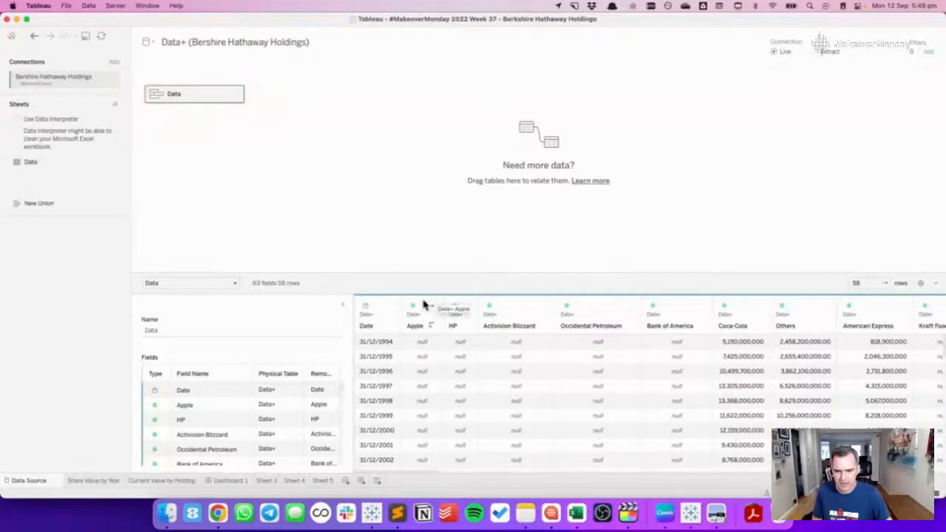
{"action": "key", "text": "super+Tab"}
{"action": "key", "text": "super+Tab"}
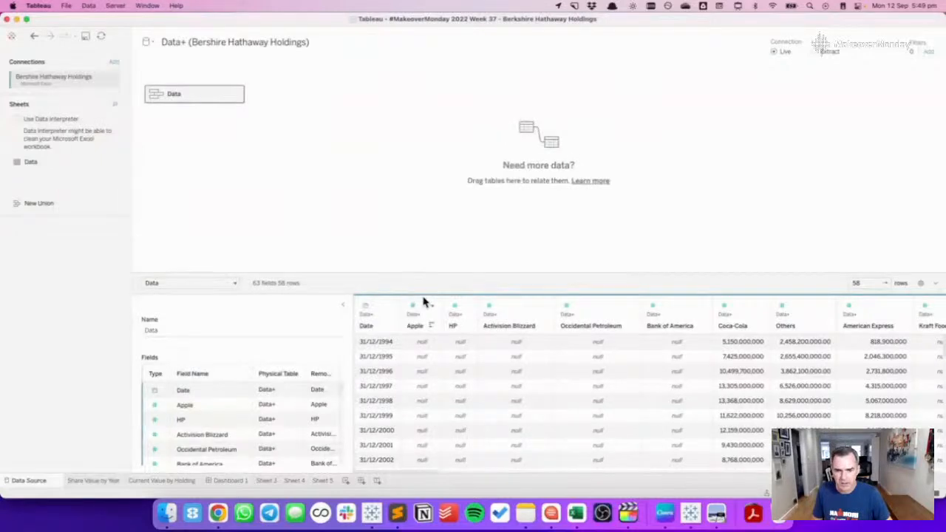
Pivot all the company columns from Apple through Mitsui & Co. into rows.
{"action": "left_click", "coordinate": [414, 306]}
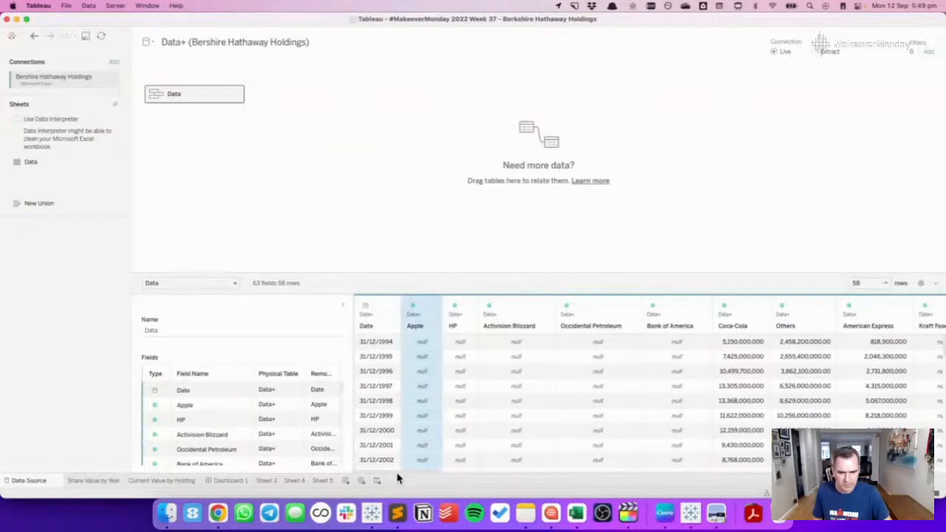
{"action": "scroll", "coordinate": [397, 458], "scroll_direction": "right", "scroll_amount": 15}
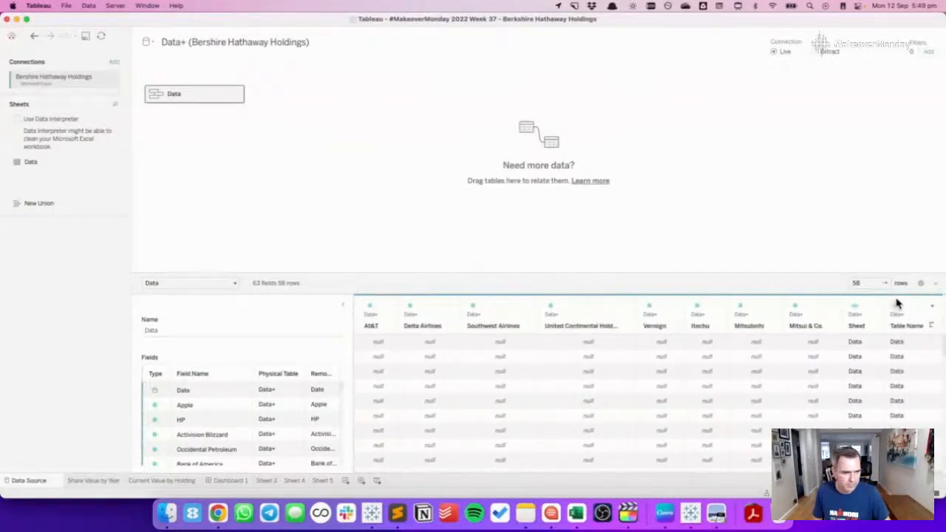
{"action": "left_click", "coordinate": [818, 309], "text": "shift"}
{"action": "left_click", "coordinate": [831, 307]}
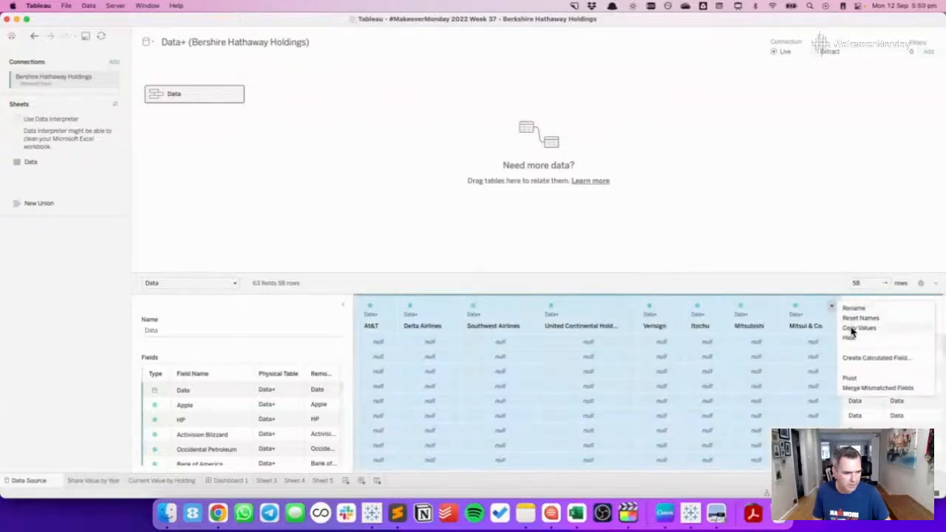
{"action": "left_click", "coordinate": [850, 379]}
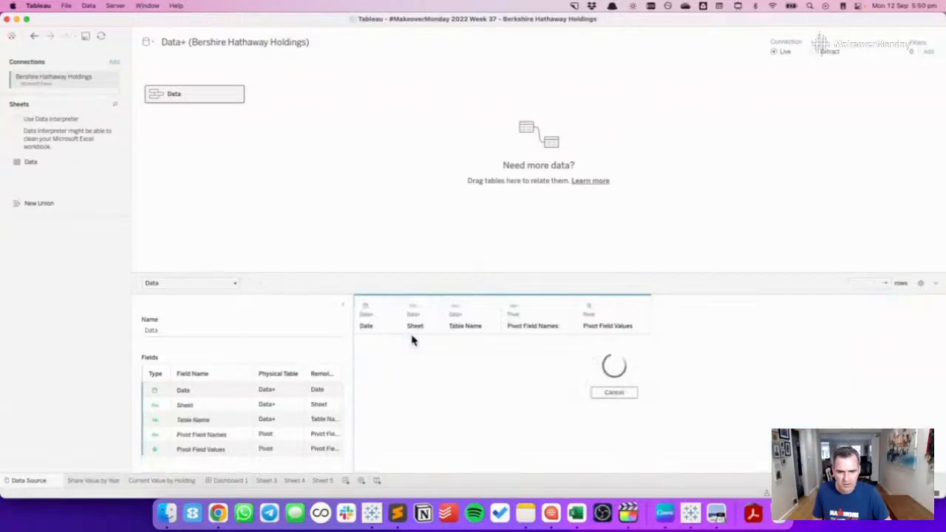
Rename the Pivot Field Names column to Company and the Pivot Field Values column to Share Value.
{"action": "left_click", "coordinate": [510, 331]}
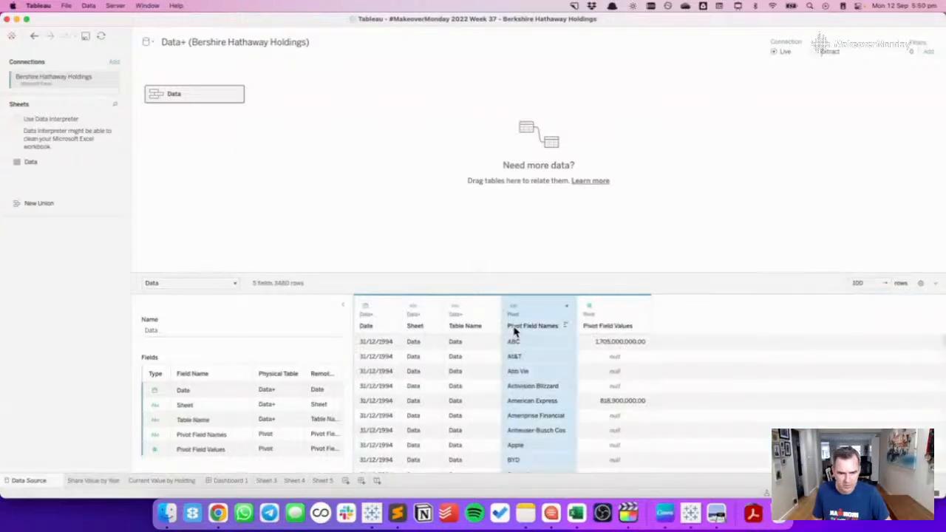
{"action": "double_click", "coordinate": [528, 326]}
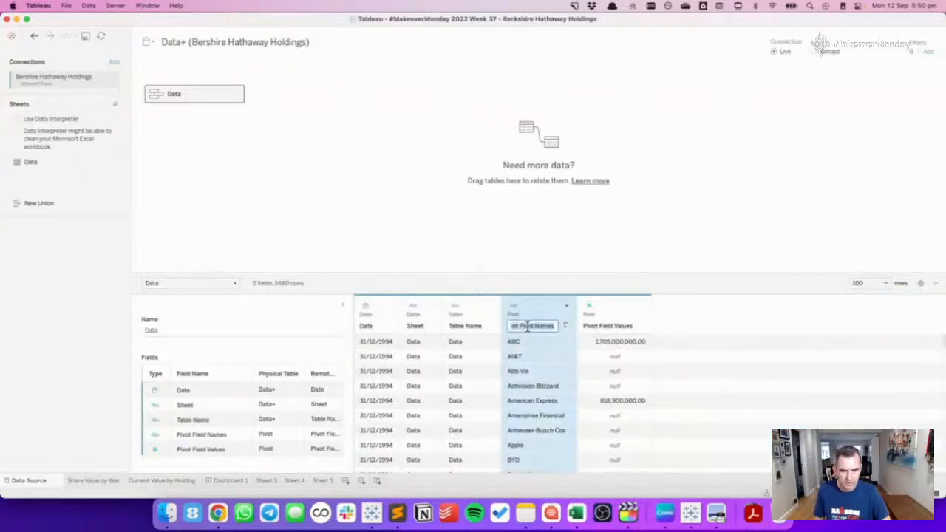
{"action": "type", "text": "Company"}
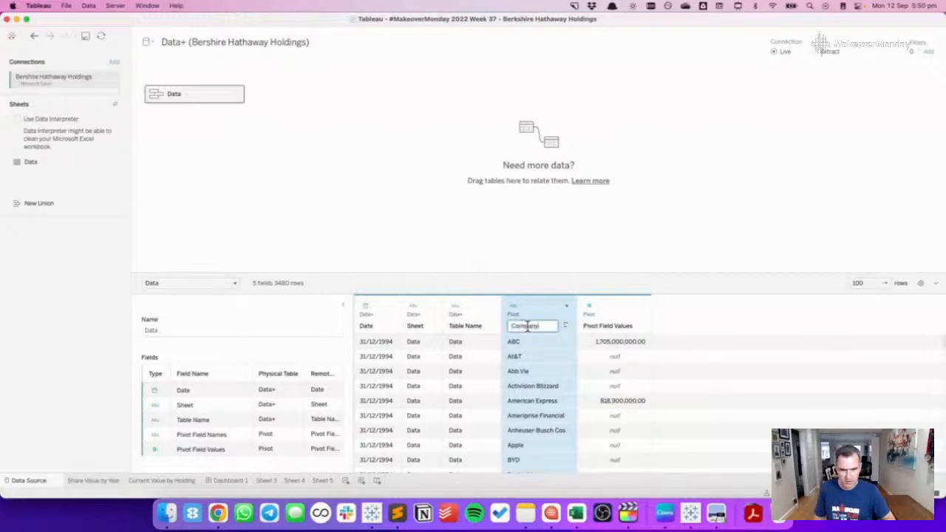
{"action": "key", "text": "Return"}
{"action": "double_click", "coordinate": [594, 329]}
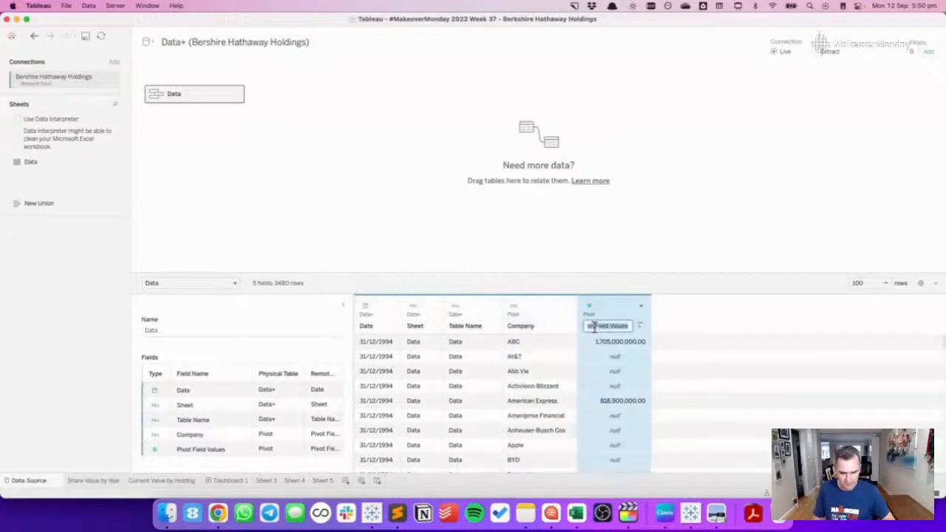
{"action": "type", "text": "Share Value"}
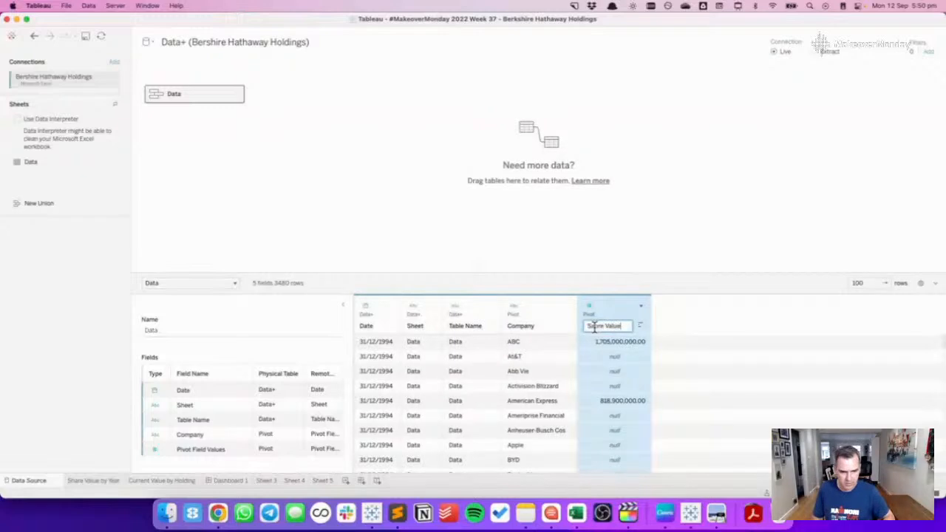
{"action": "key", "text": "super+a"}
{"action": "type", "text": "Share Value"}
{"action": "key", "text": "Return"}
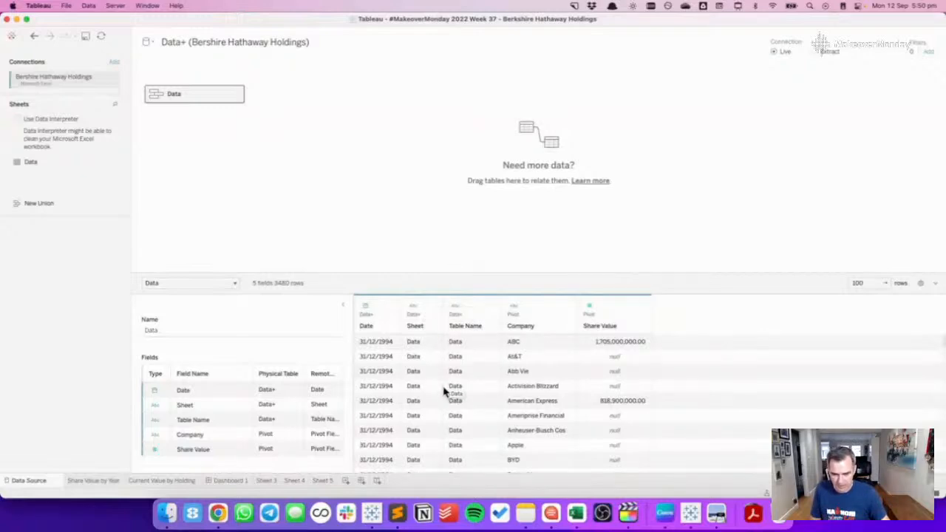
Check the Sheet column's aliases and hide that column from the data source.
{"action": "scroll", "coordinate": [444, 392], "scroll_direction": "down", "scroll_amount": 15}
{"action": "scroll", "coordinate": [444, 392], "scroll_direction": "down", "scroll_amount": 10}
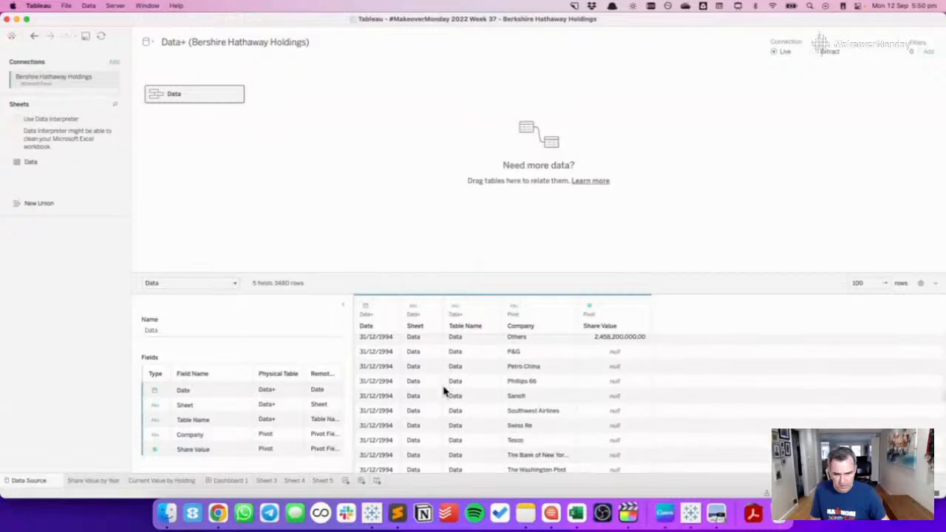
{"action": "scroll", "coordinate": [444, 392], "scroll_direction": "down", "scroll_amount": 10}
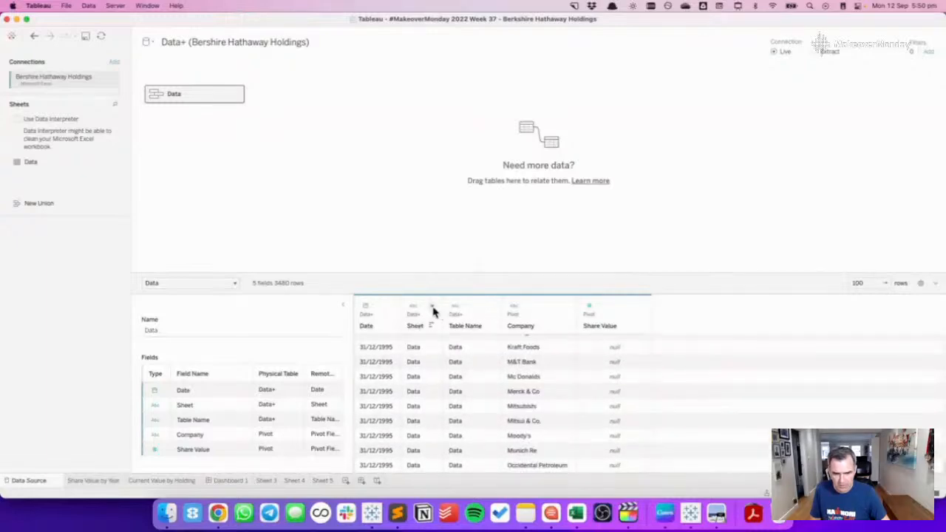
{"action": "left_click", "coordinate": [433, 307]}
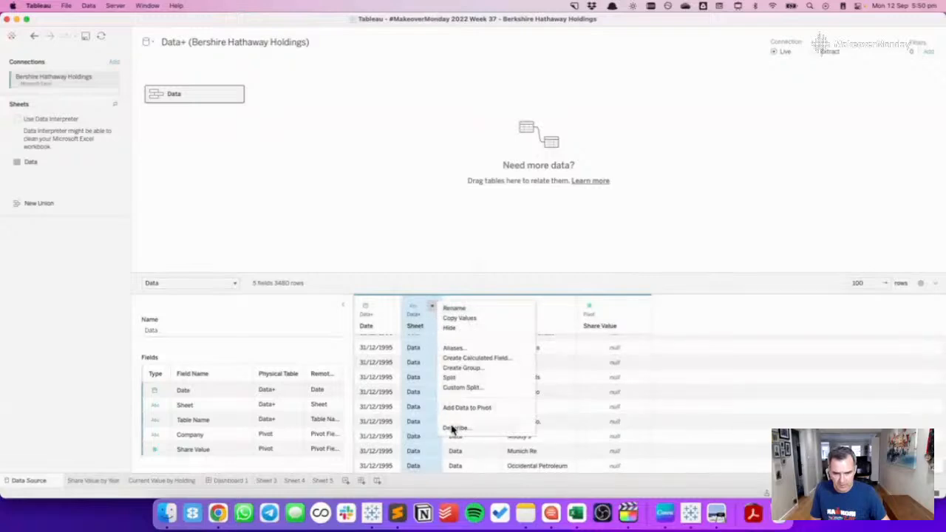
{"action": "left_click", "coordinate": [453, 349]}
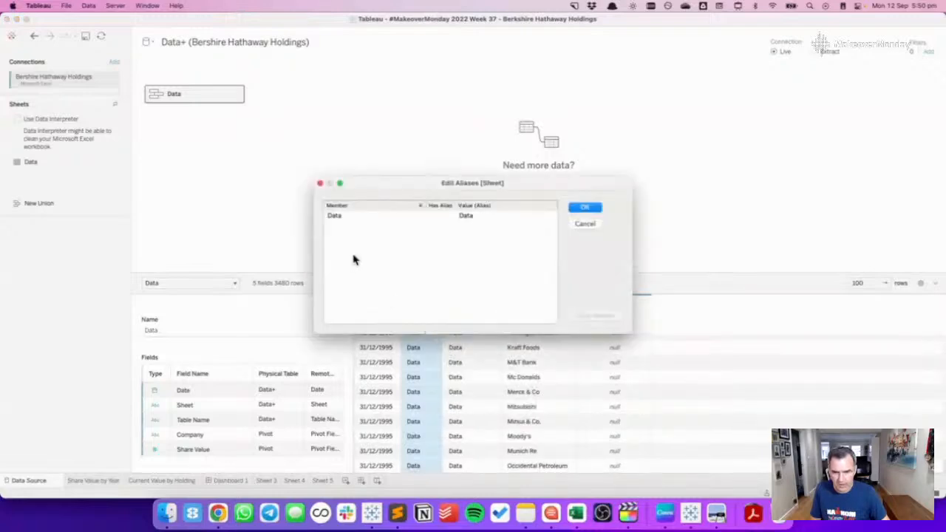
{"action": "left_click", "coordinate": [581, 224]}
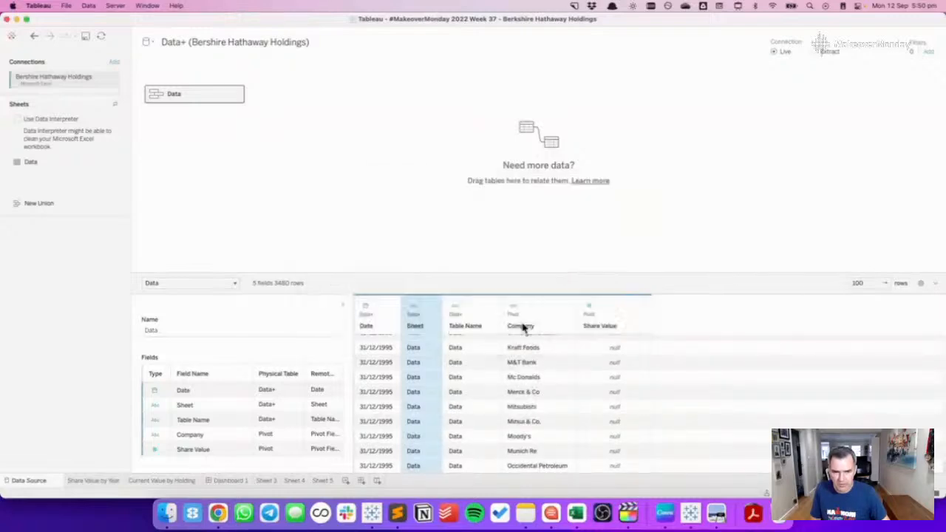
{"action": "left_click", "coordinate": [432, 306]}
{"action": "left_click", "coordinate": [450, 328]}
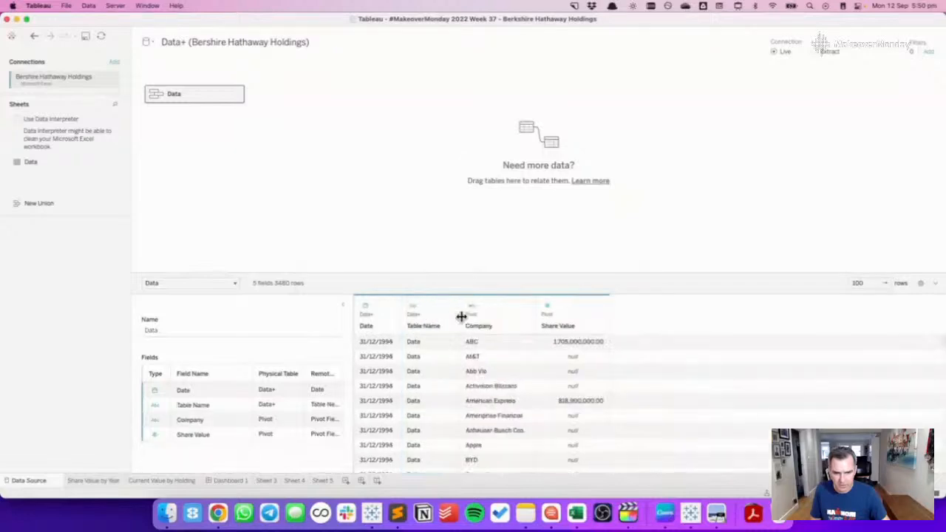
Inspect the aliases of the Table Name column and leave them as they are.
{"action": "left_click", "coordinate": [448, 306]}
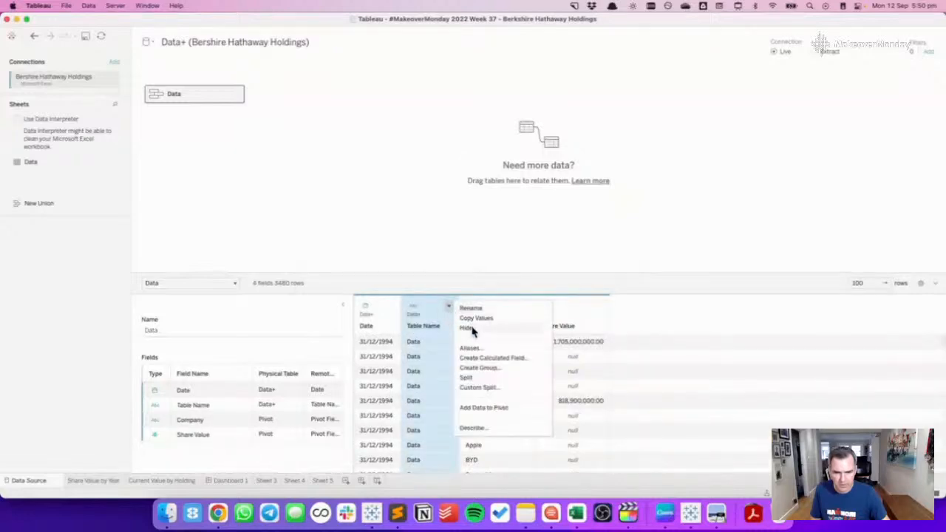
{"action": "left_click", "coordinate": [472, 348]}
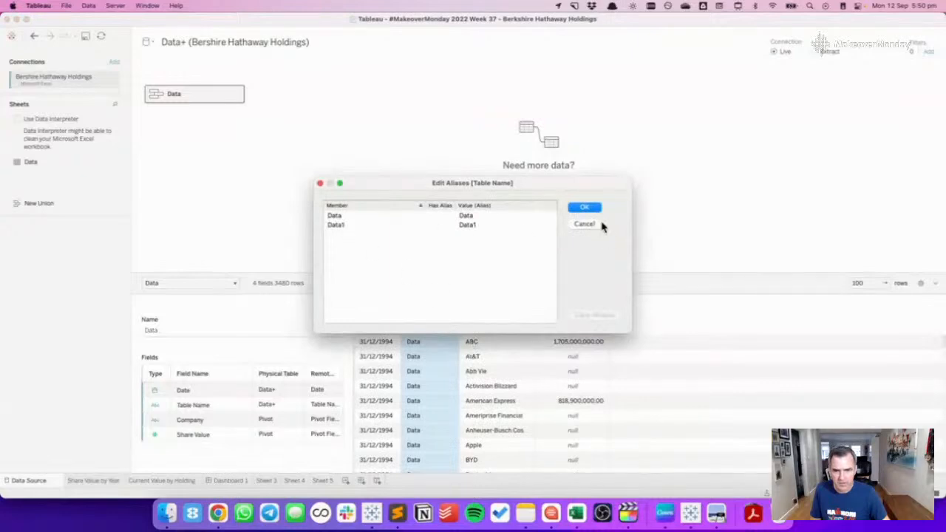
{"action": "left_click", "coordinate": [582, 229]}
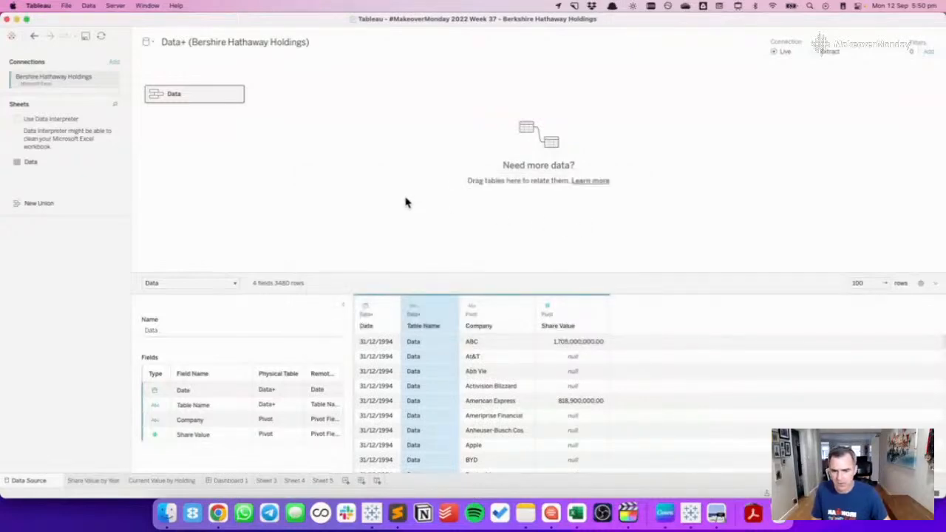
Add a new worksheet, then switch to Notes to check the Starburst Chart instructions and return to Tableau.
{"action": "left_click", "coordinate": [346, 481]}
{"action": "key", "text": "super+Tab"}
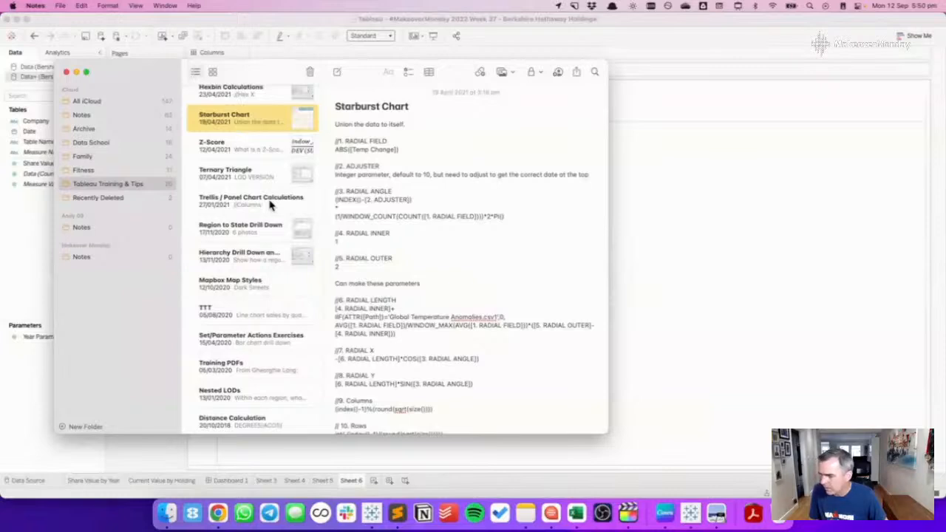
{"action": "key", "text": "super+Tab"}
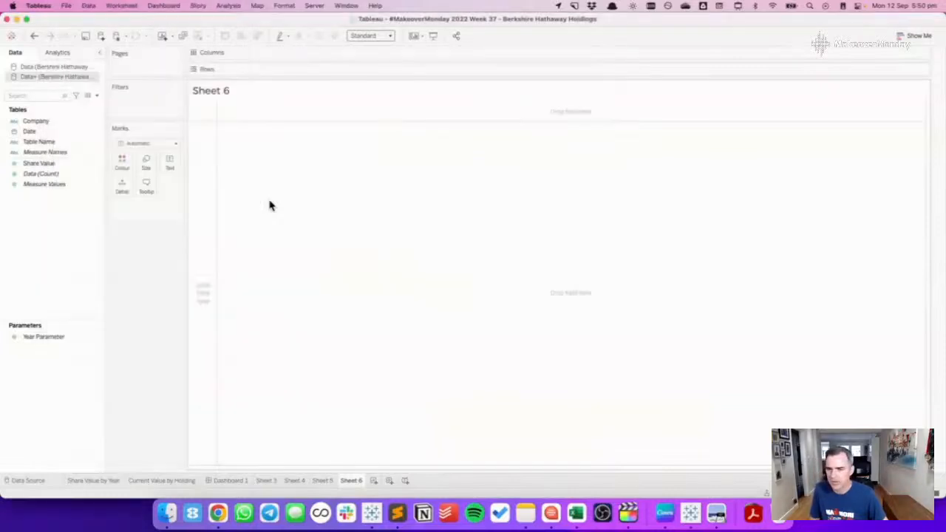
List the companies from the original Data source as rows in the new worksheet.
{"action": "left_click", "coordinate": [39, 67]}
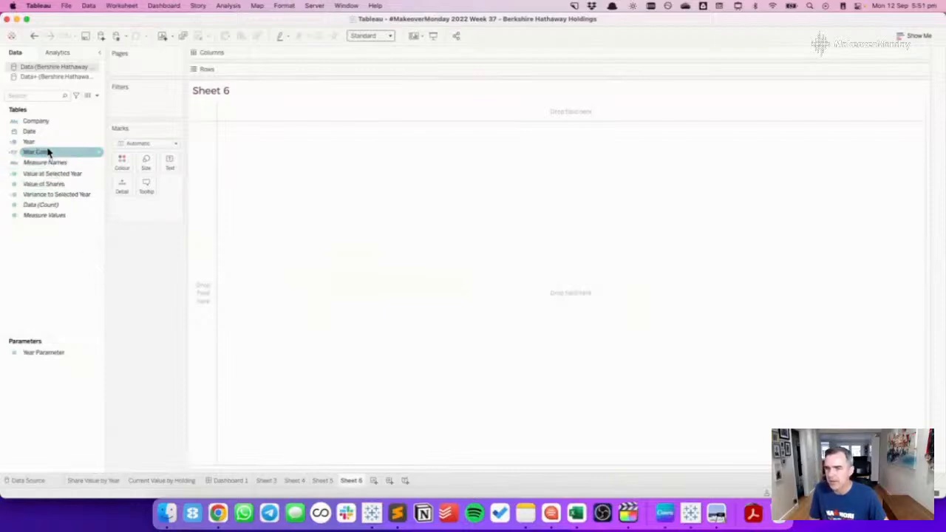
{"action": "left_click_drag", "start_coordinate": [43, 130], "coordinate": [203, 170]}
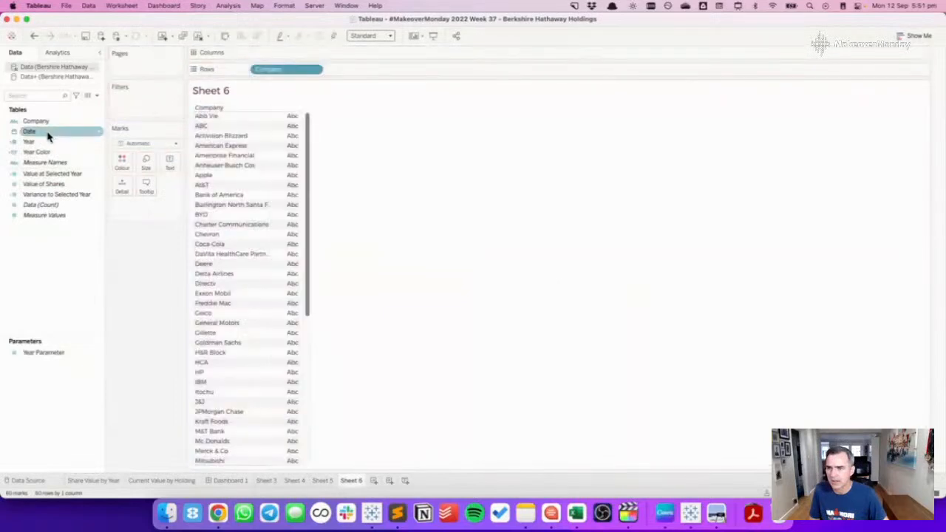
Create the calculated field Min Year per Company as { FIXED [Company] : MIN([Year]) } and add it to the rows after Company.
{"action": "right_click", "coordinate": [49, 256]}
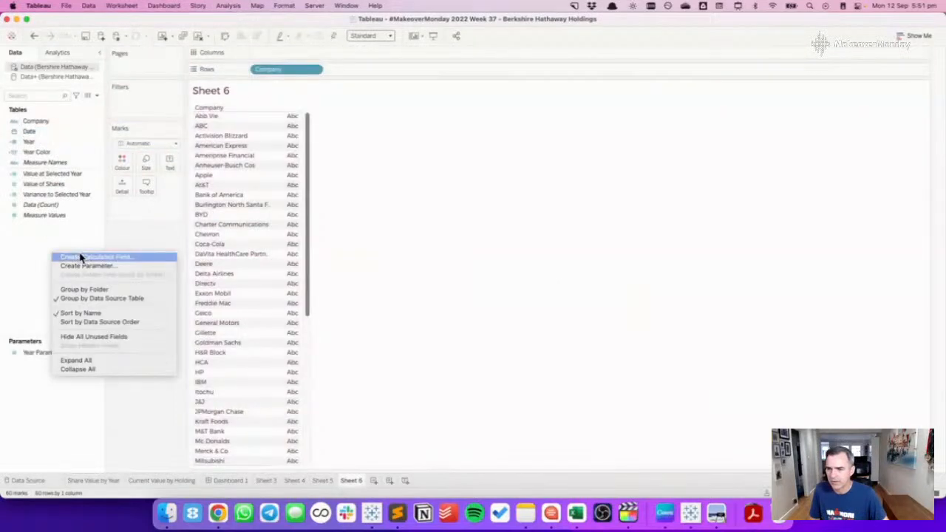
{"action": "left_click", "coordinate": [81, 258]}
{"action": "type", "text": "Mon"}
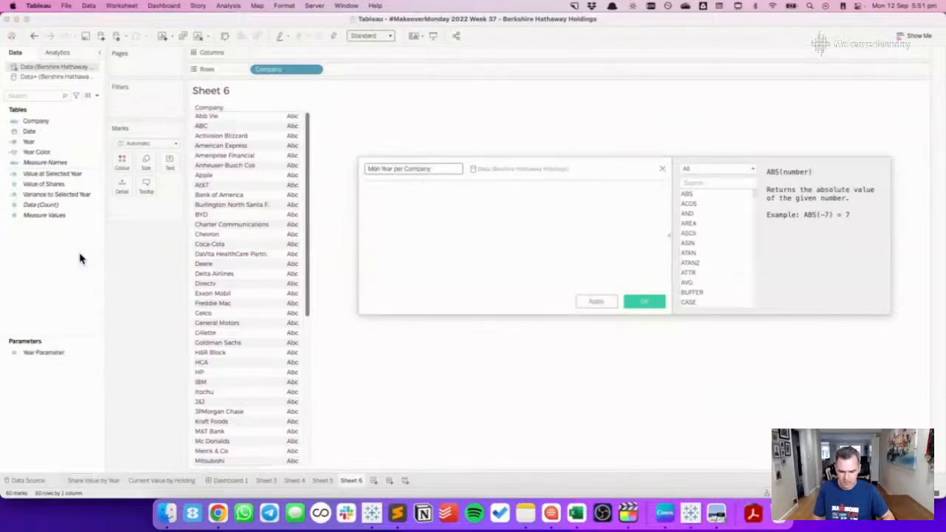
{"action": "key", "text": "Tab"}
{"action": "type", "text": "{ FIXED com"}
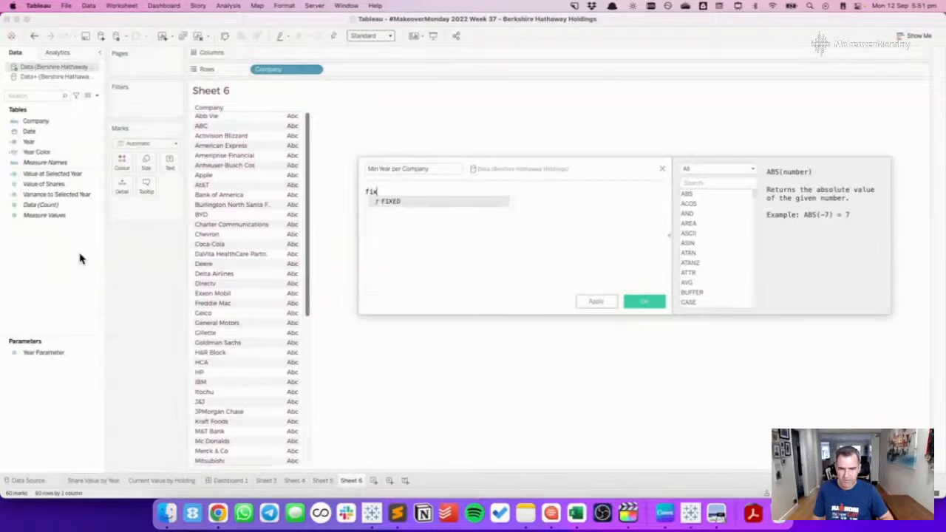
{"action": "key", "text": "Return"}
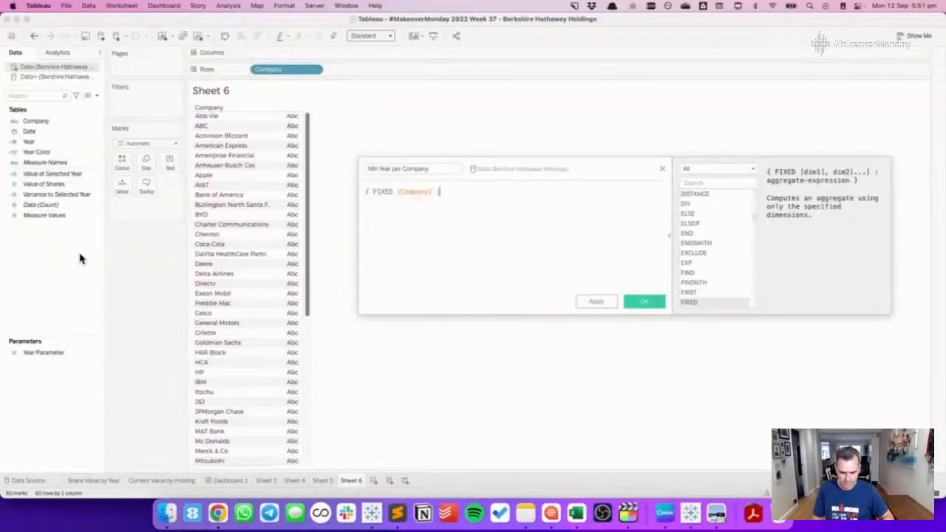
{"action": "type", "text": ": min"}
{"action": "key", "text": "Return"}
{"action": "type", "text": "year"}
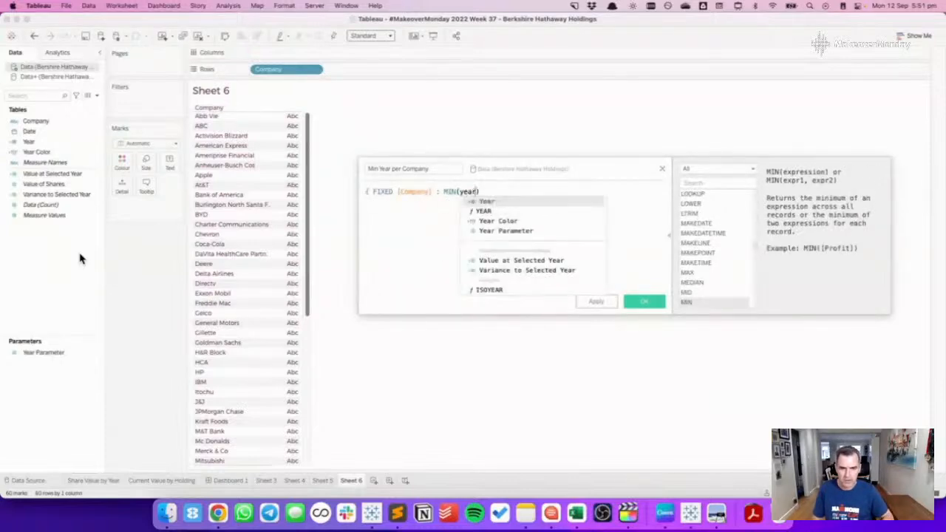
{"action": "key", "text": "Return"}
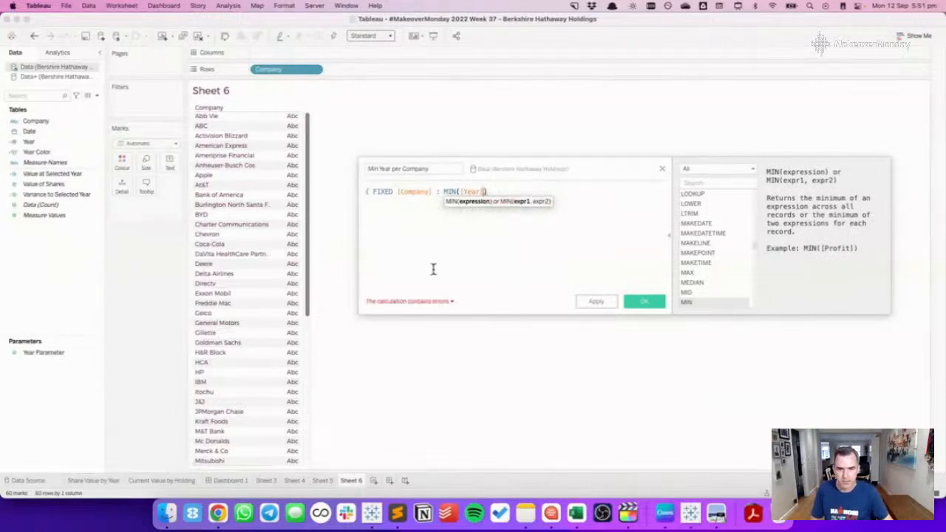
{"action": "type", "text": "}"}
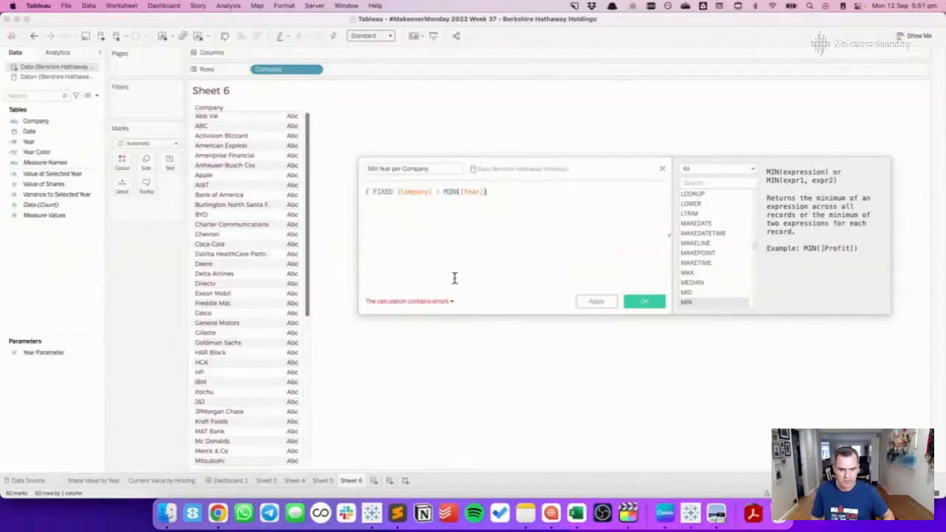
{"action": "left_click", "coordinate": [628, 301]}
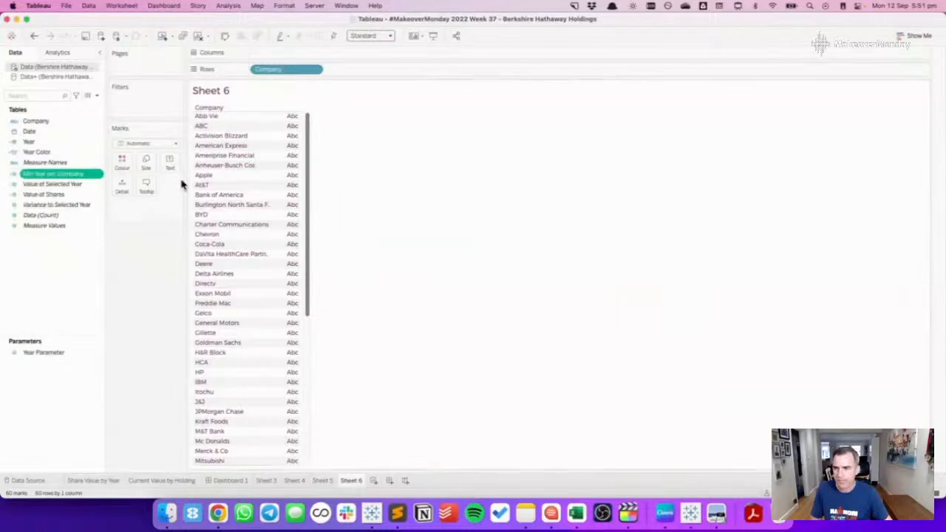
{"action": "left_click_drag", "start_coordinate": [53, 175], "coordinate": [399, 71]}
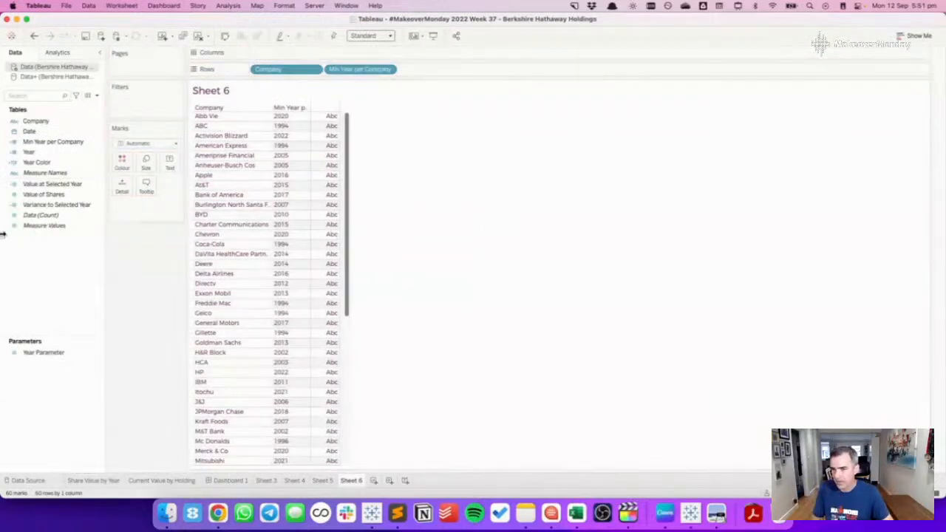
Duplicate the Min Year per Company field and rename the copy Max Year per Company.
{"action": "right_click", "coordinate": [27, 248]}
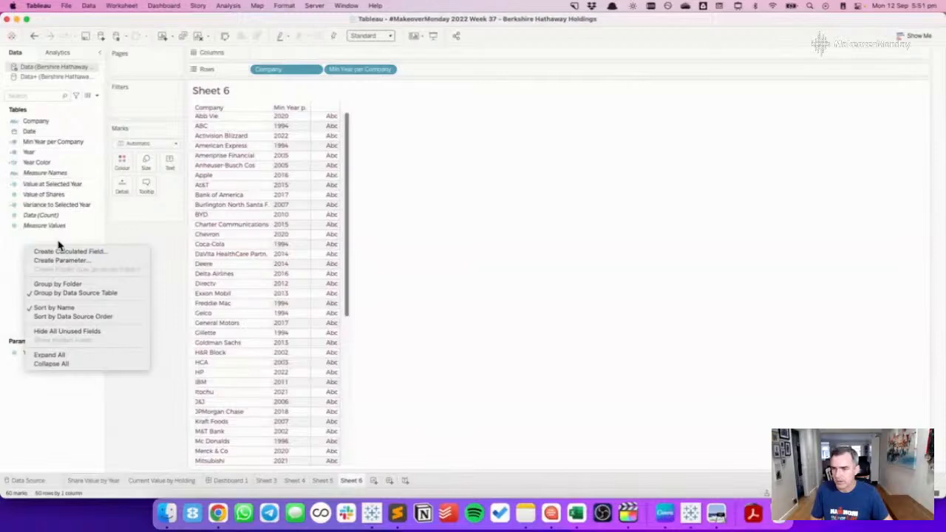
{"action": "left_click", "coordinate": [37, 144]}
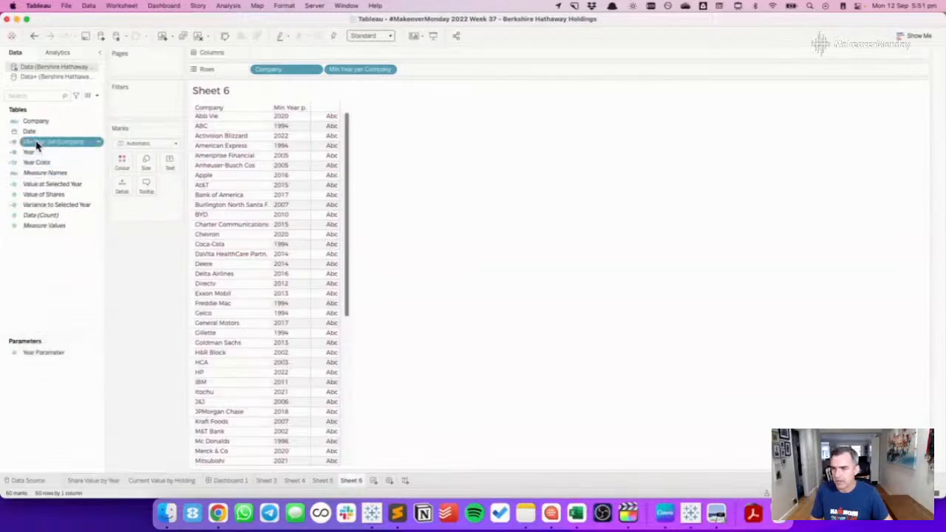
{"action": "right_click", "coordinate": [37, 145]}
{"action": "left_click", "coordinate": [45, 204]}
{"action": "right_click", "coordinate": [47, 157]}
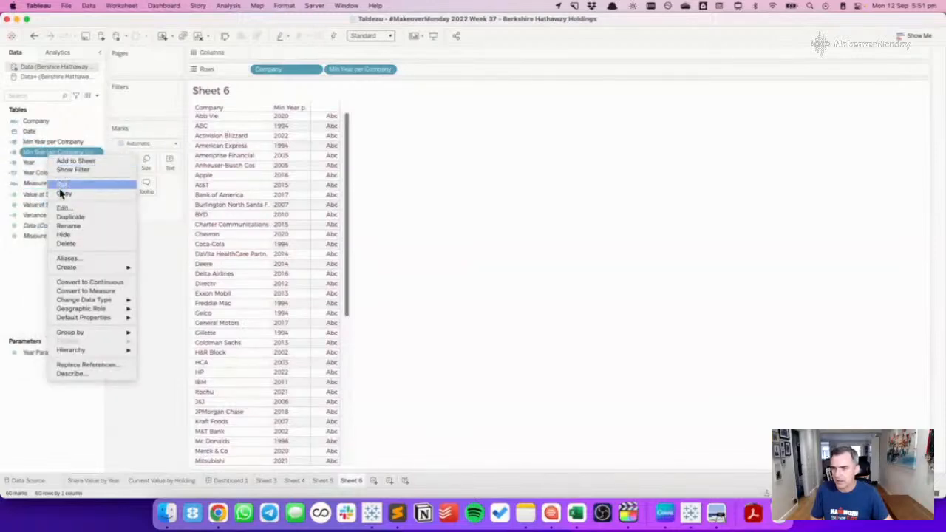
{"action": "left_click", "coordinate": [52, 210]}
{"action": "left_click", "coordinate": [379, 173]}
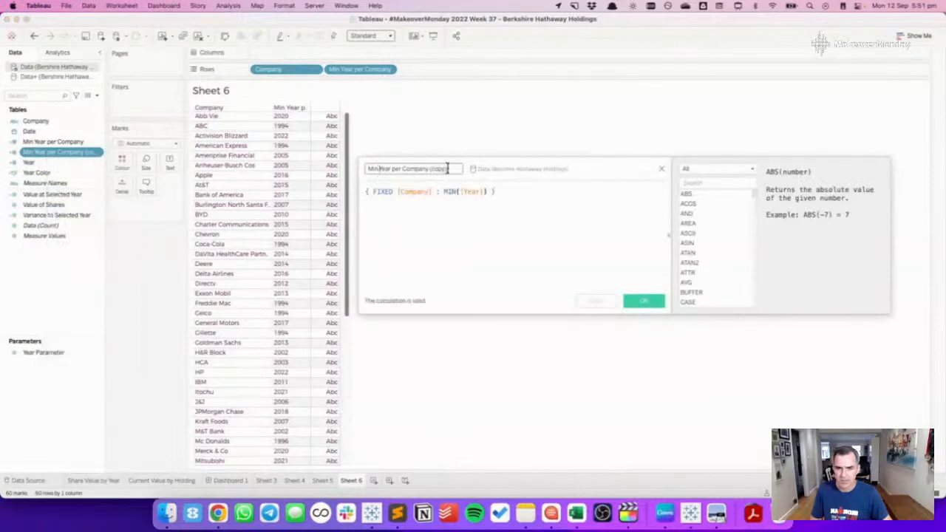
{"action": "key", "text": "BackSpace"}
{"action": "key", "text": "BackSpace"}
{"action": "type", "text": "ax"}
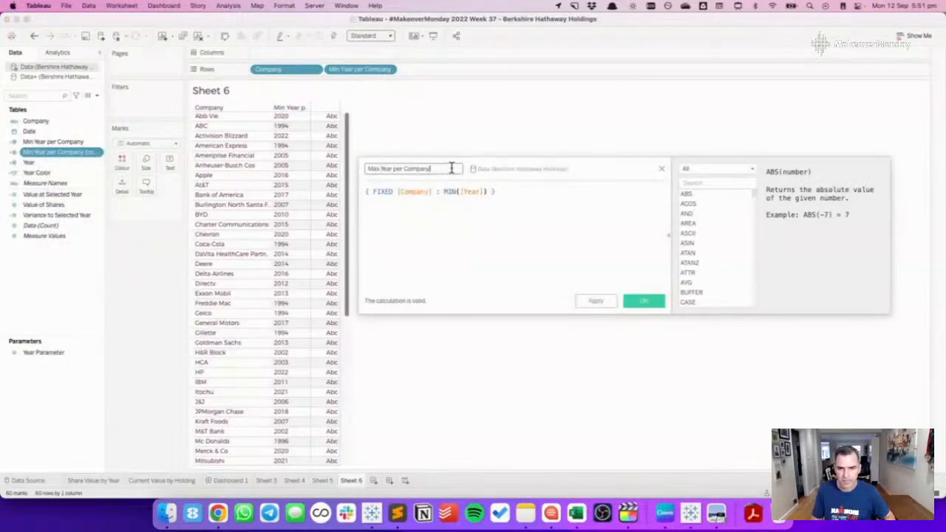
Set the new field's formula to { FIXED [Company] : MAX([Year]) } and add it to the rows after Min Year per Company.
{"action": "double_click", "coordinate": [449, 191]}
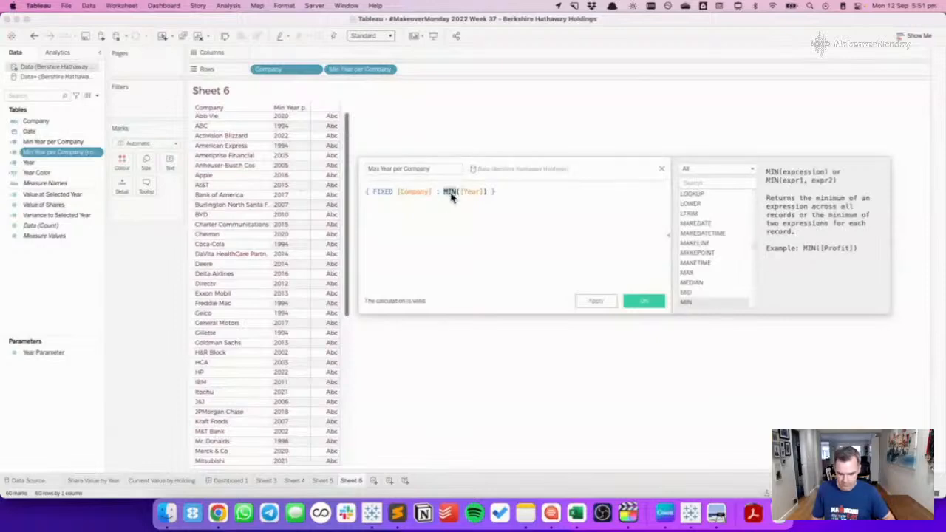
{"action": "type", "text": "MAX"}
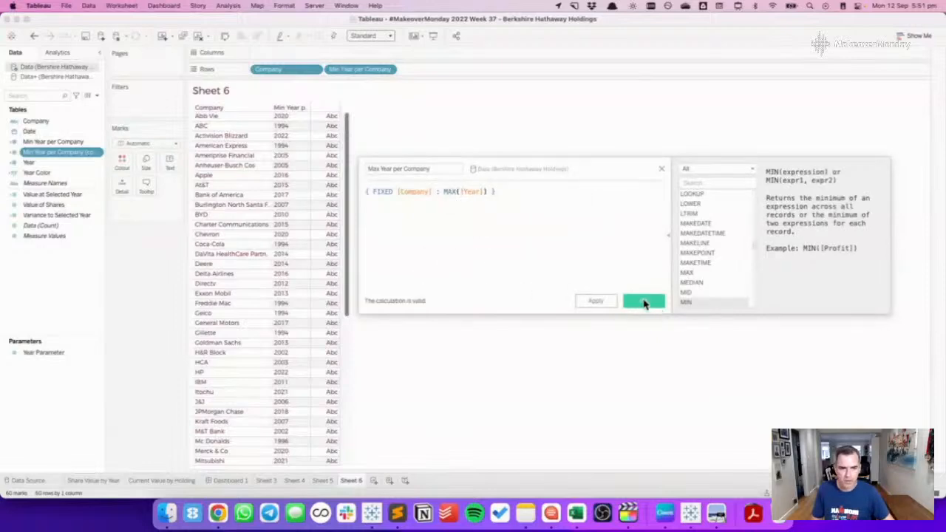
{"action": "left_click", "coordinate": [644, 303]}
{"action": "left_click_drag", "start_coordinate": [46, 145], "coordinate": [465, 81]}
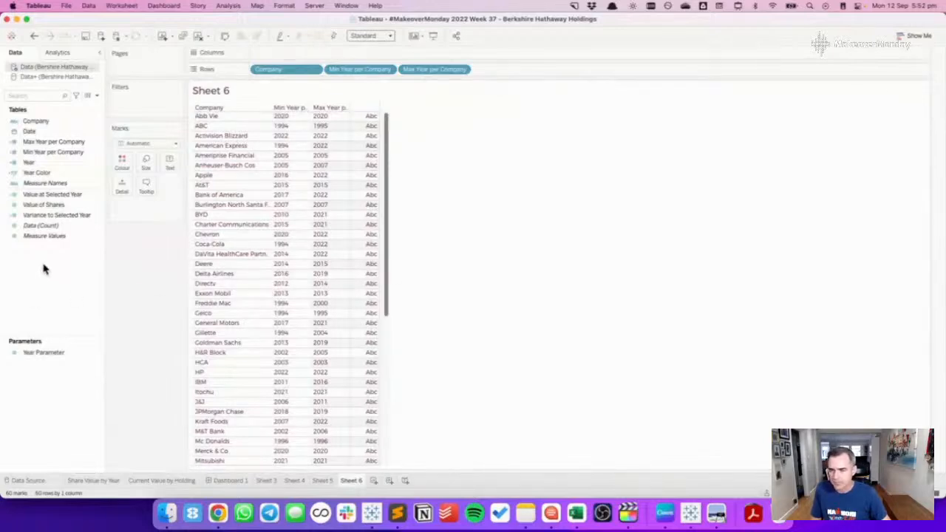
Add Year to the end of the rows and show Value of Shares as the table's values.
{"action": "left_click_drag", "start_coordinate": [36, 163], "coordinate": [569, 72]}
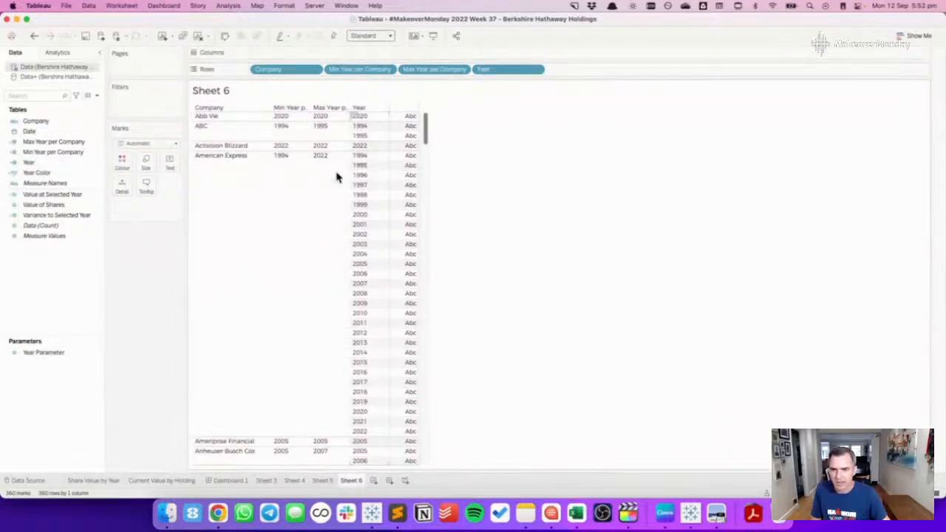
{"action": "left_click", "coordinate": [48, 205]}
{"action": "left_click_drag", "start_coordinate": [49, 205], "coordinate": [411, 176]}
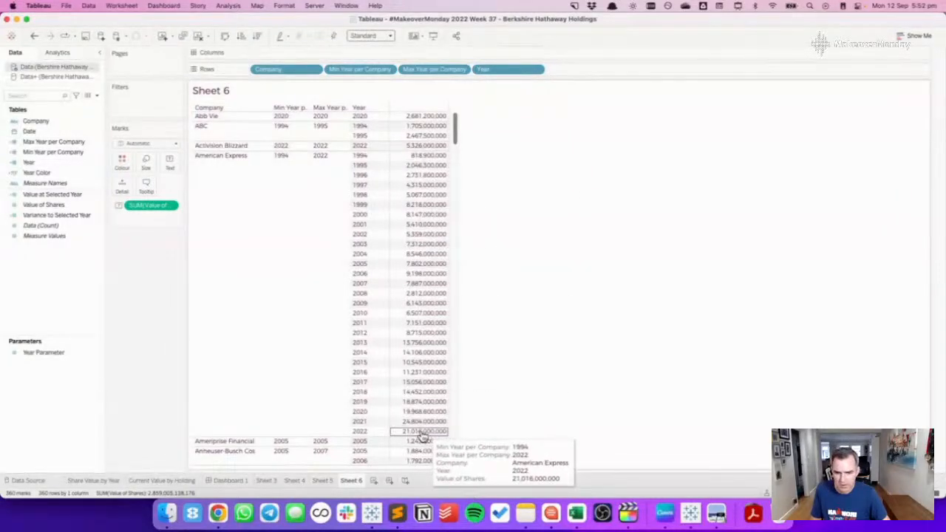
Start a calculated field named Value at Start with the condition IF [Year] = [Min Year per Company].
{"action": "right_click", "coordinate": [37, 260]}
{"action": "left_click", "coordinate": [62, 264]}
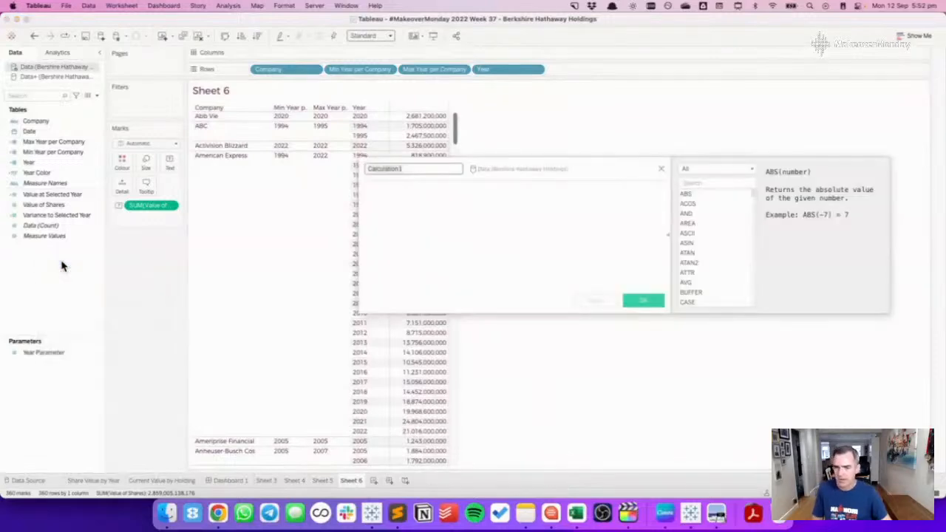
{"action": "type", "text": "Value at Start"}
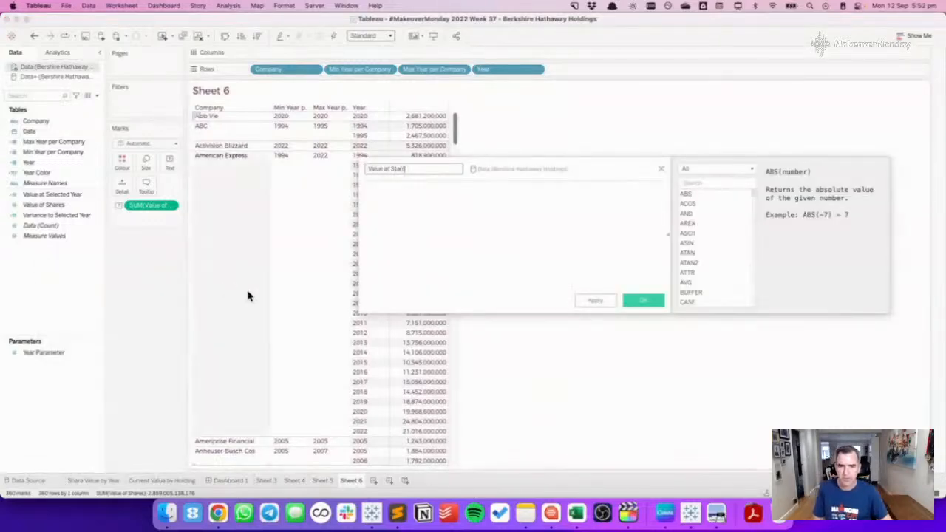
{"action": "left_click", "coordinate": [457, 232]}
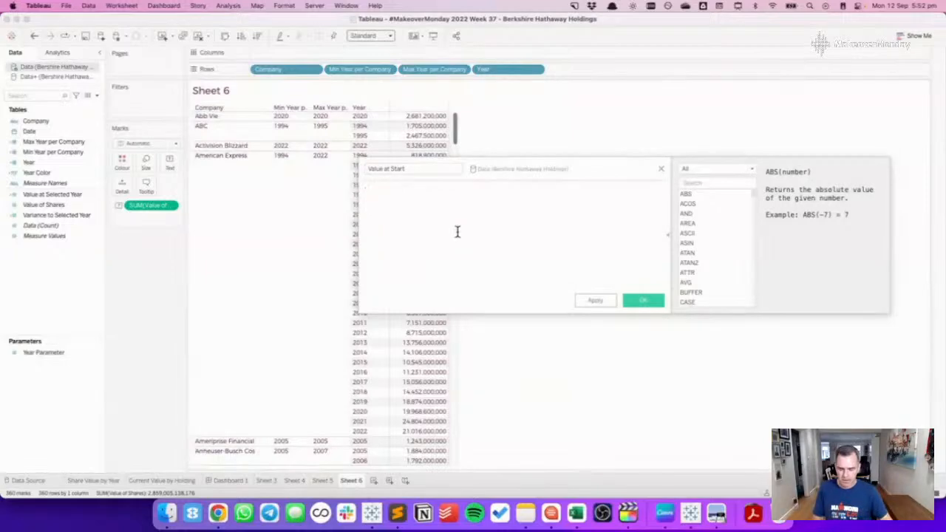
{"action": "type", "text": "IF [Year]"}
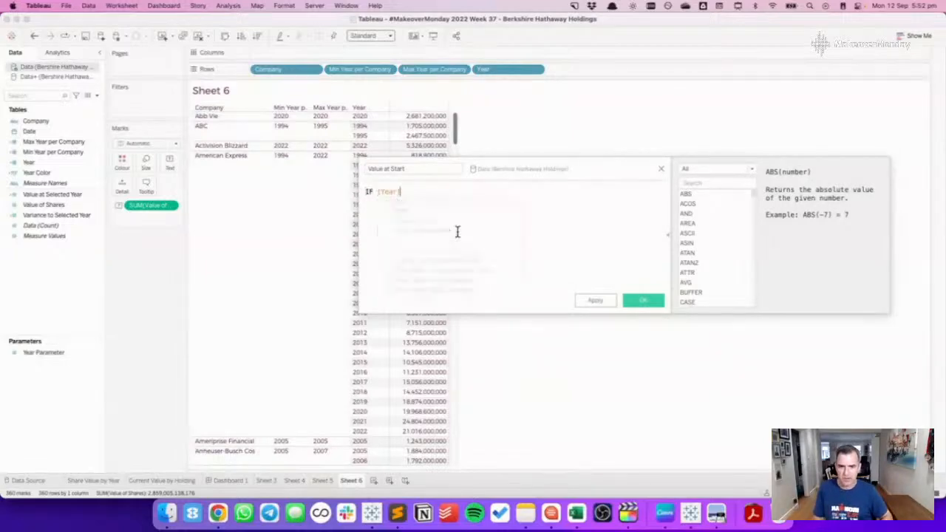
{"action": "type", "text": " = "}
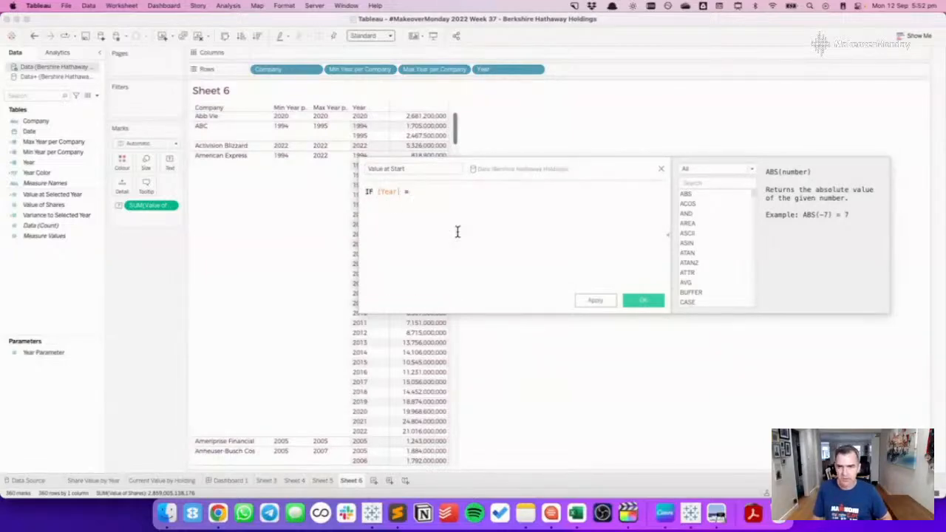
{"action": "type", "text": "min"}
{"action": "key", "text": "Return"}
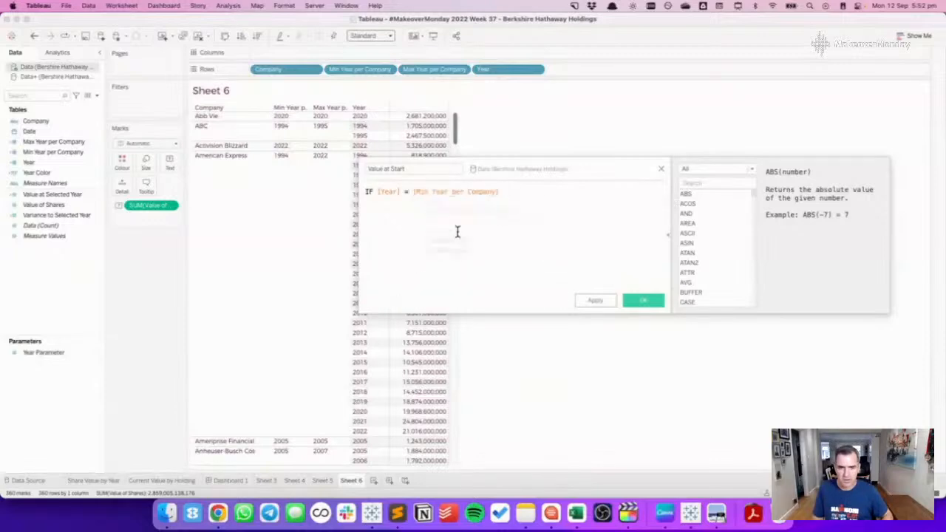
Complete the Value at Start formula with THEN [Value of Shares] END.
{"action": "type", "text": "THEN "}
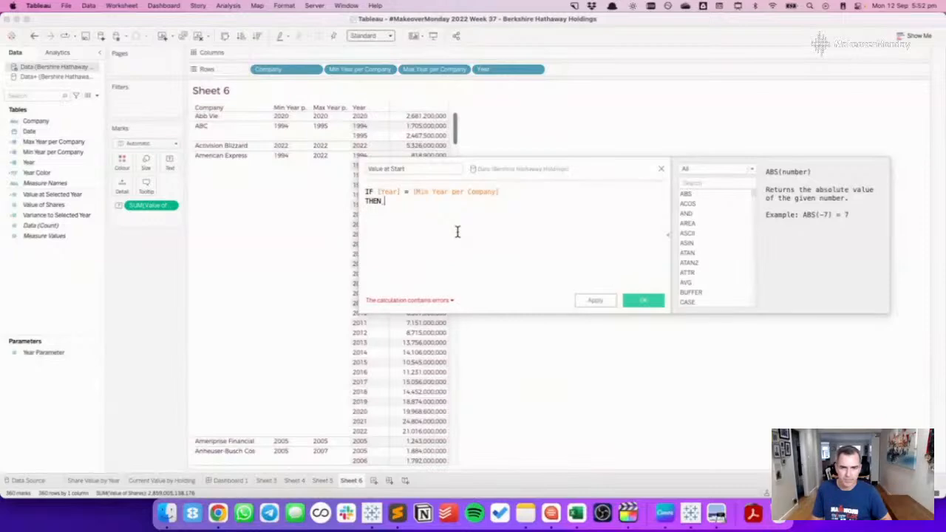
{"action": "type", "text": "valu"}
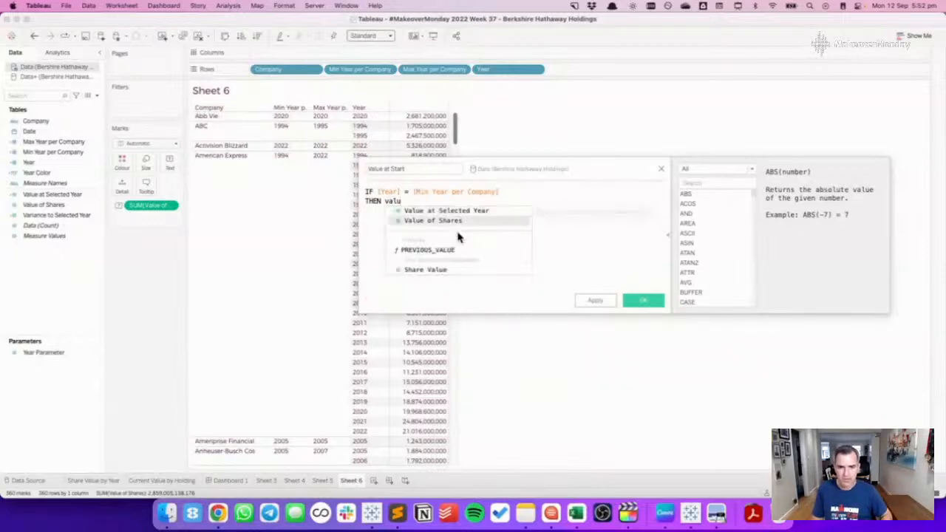
{"action": "key", "text": "Return"}
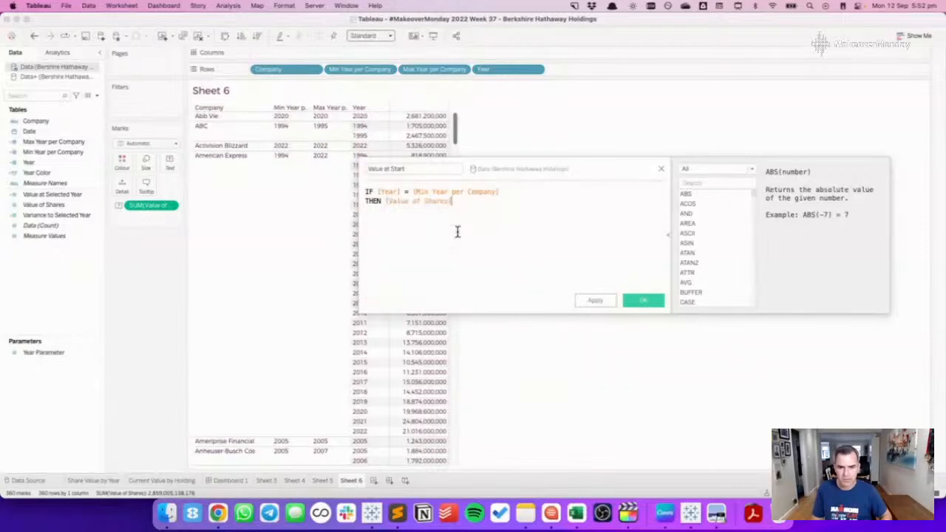
{"action": "key", "text": "Return"}
{"action": "type", "text": "END"}
Try wrapping the IF statement in a { FIXED [Company] : SUM( ) } expression.
{"action": "key", "text": "Return"}
{"action": "key", "text": "Up"}
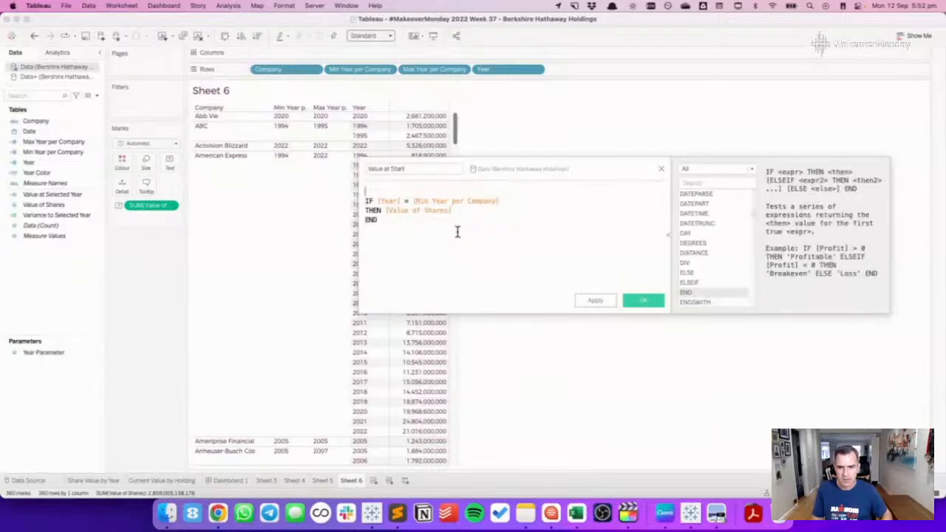
{"action": "type", "text": "{ FIXED"}
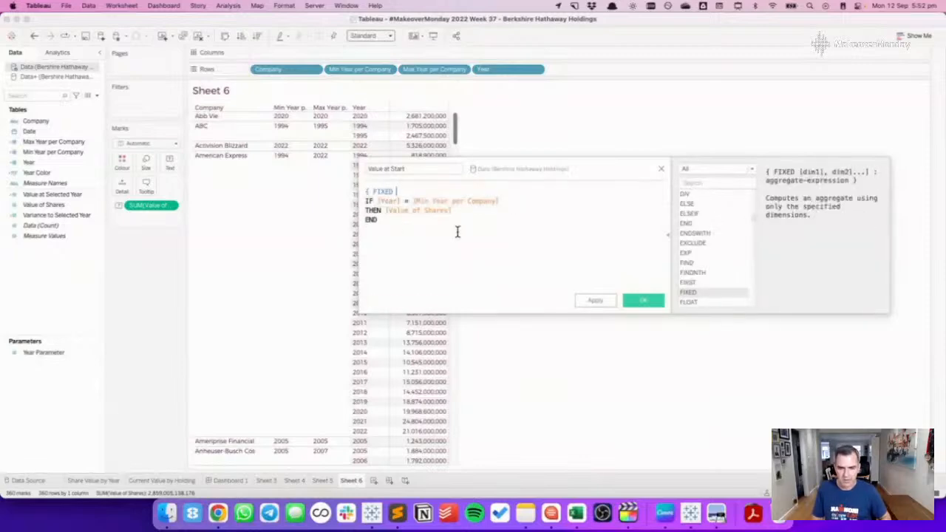
{"action": "type", "text": " comp"}
{"action": "key", "text": "BackSpace"}
{"action": "key", "text": "BackSpace"}
{"action": "key", "text": "BackSpace"}
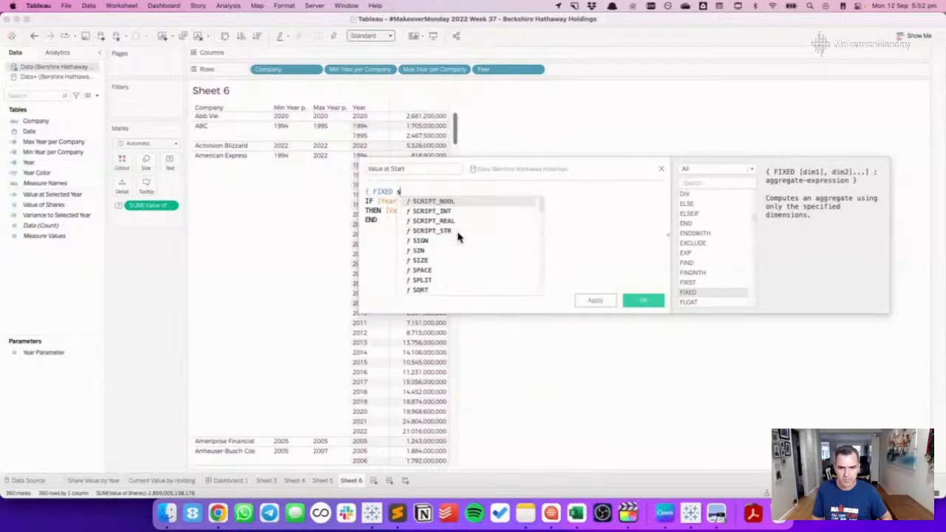
{"action": "type", "text": "com"}
{"action": "key", "text": "BackSpace"}
{"action": "key", "text": "BackSpace"}
{"action": "key", "text": "BackSpace"}
{"action": "type", "text": "[Company]"}
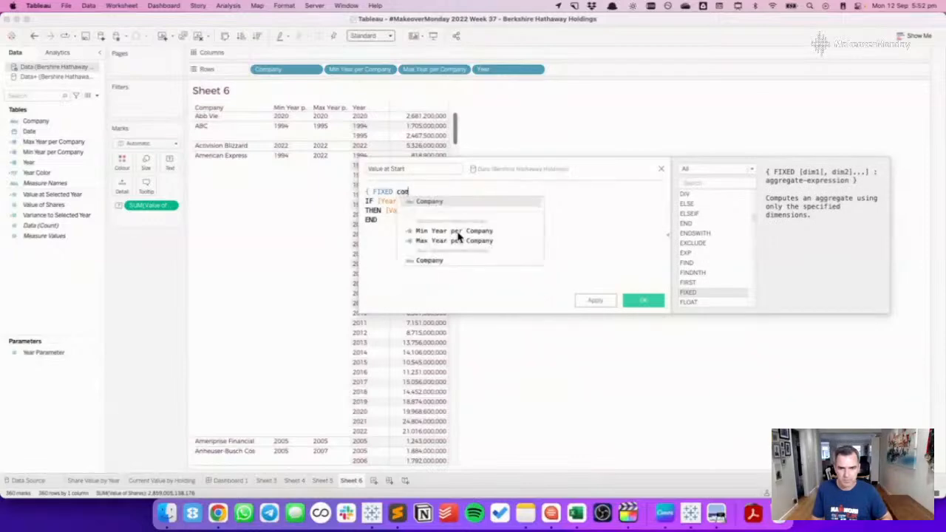
{"action": "type", "text": " :"}
{"action": "key", "text": "Return"}
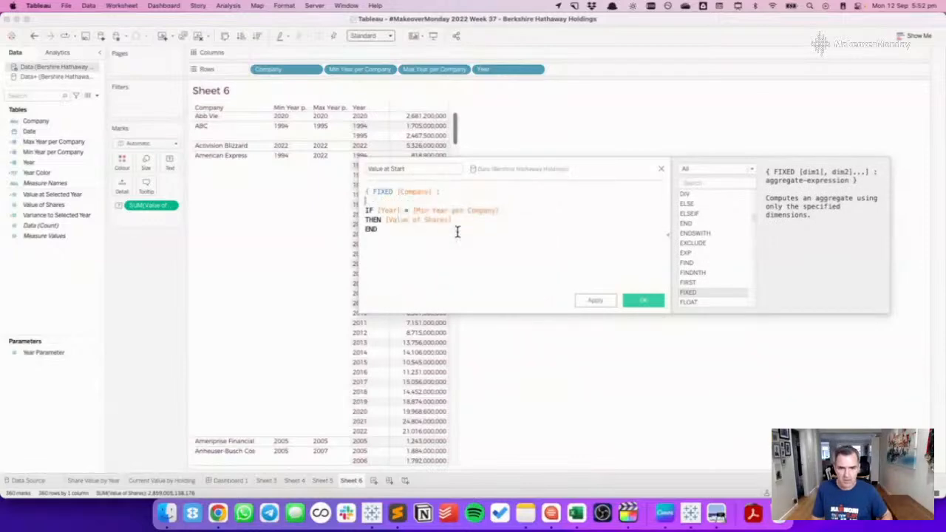
{"action": "type", "text": "SUM("}
{"action": "key", "text": "Down"}
{"action": "key", "text": "Down"}
{"action": "key", "text": "Down"}
{"action": "key", "text": "Return"}
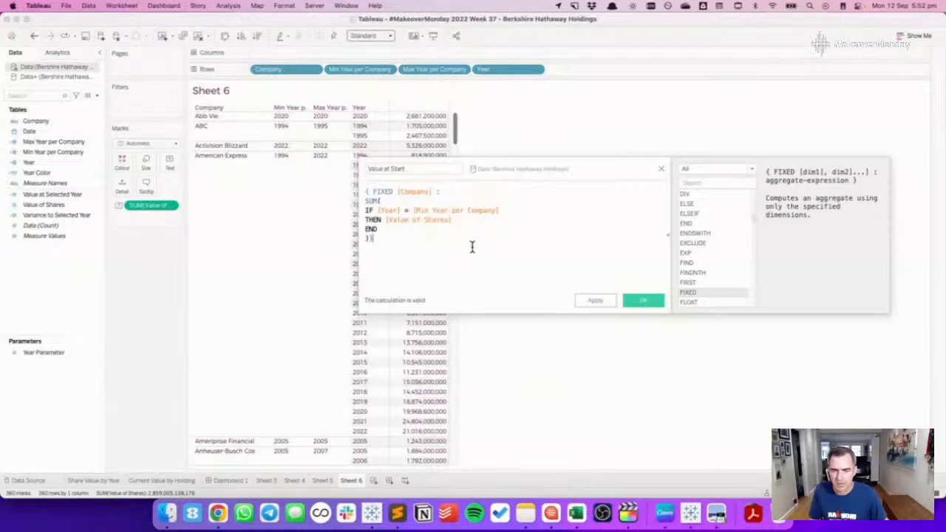
Remove the FIXED and SUM wrapper, keeping only the IF statement in the formula.
{"action": "key", "text": "BackSpace"}
{"action": "key", "text": "BackSpace"}
{"action": "key", "text": "BackSpace"}
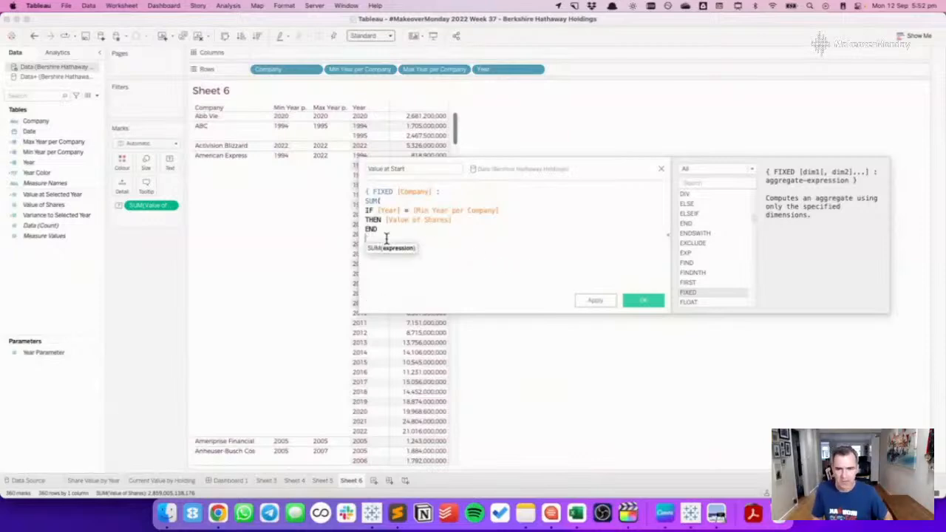
{"action": "left_click", "coordinate": [366, 211]}
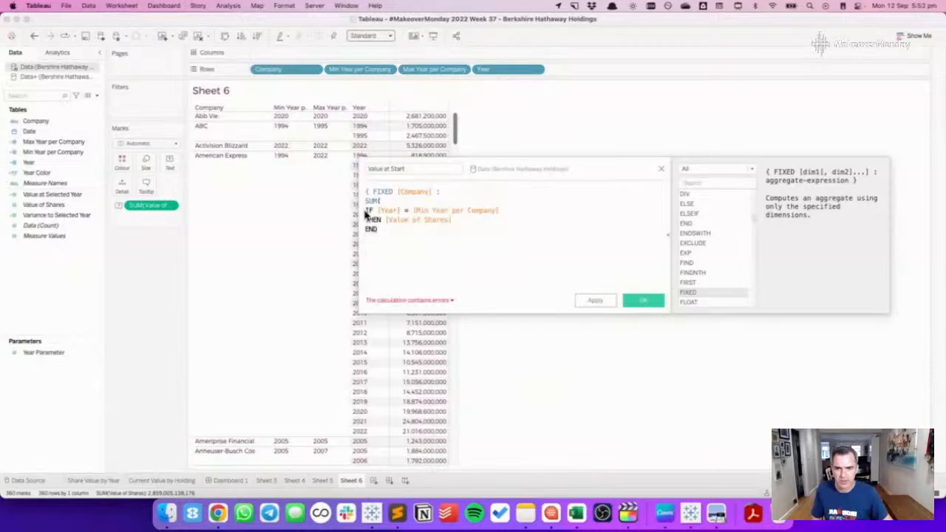
{"action": "left_click_drag", "start_coordinate": [366, 210], "coordinate": [364, 187]}
{"action": "key", "text": "BackSpace"}
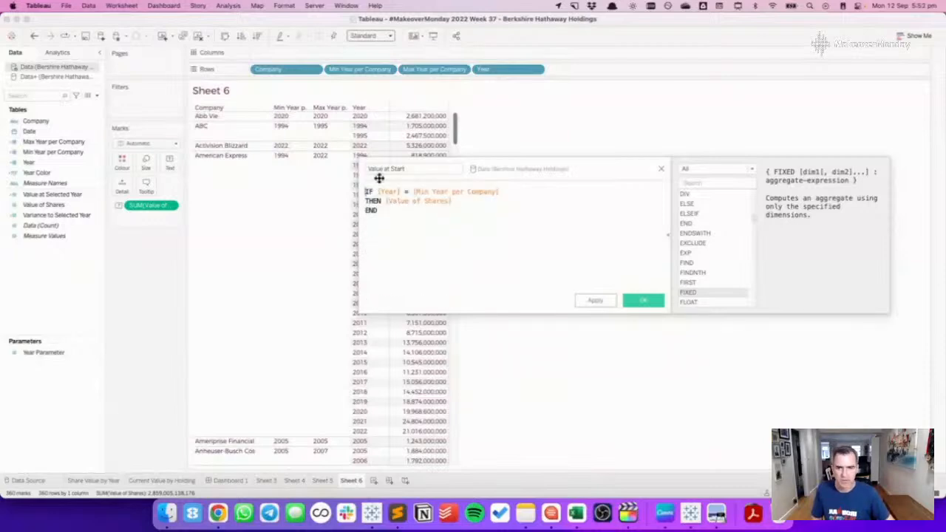
Save the Value at Start calculation and add the field to the table beside Value of Shares.
{"action": "left_click", "coordinate": [643, 300]}
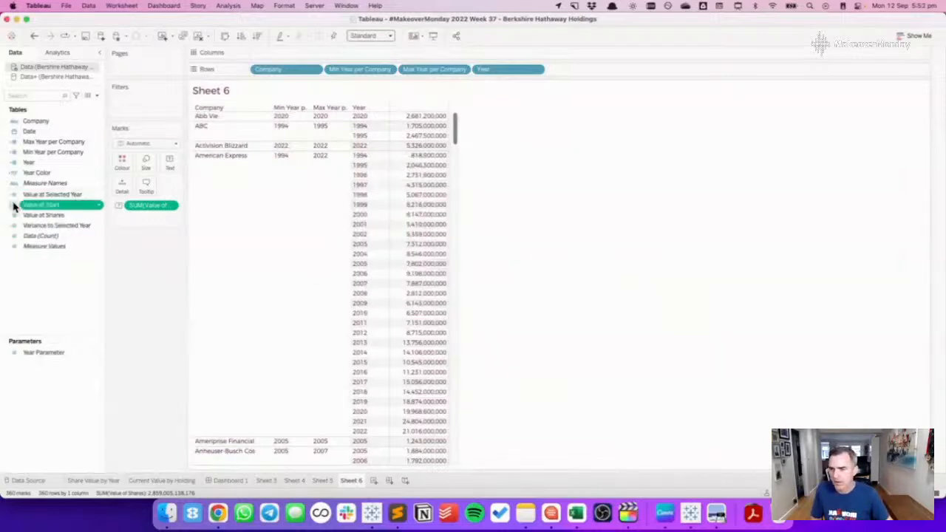
{"action": "left_click_drag", "start_coordinate": [42, 207], "coordinate": [436, 209]}
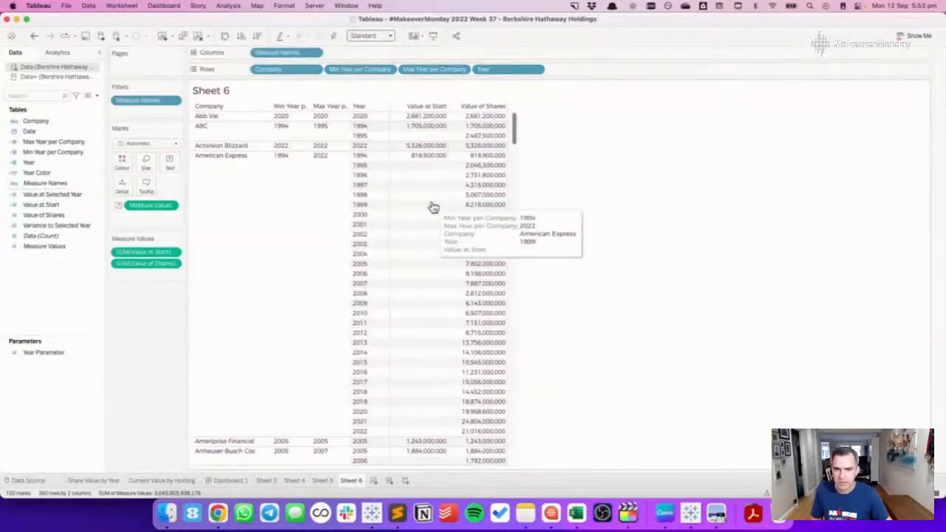
Duplicate the Value at Start field and rename the copy Value at End.
{"action": "right_click", "coordinate": [50, 207]}
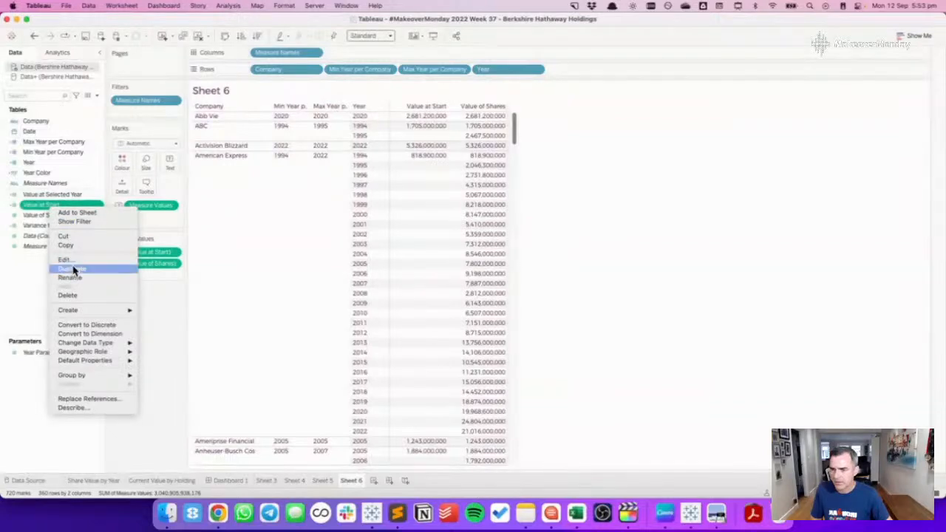
{"action": "left_click", "coordinate": [60, 214]}
{"action": "right_click", "coordinate": [60, 215]}
{"action": "left_click", "coordinate": [77, 273]}
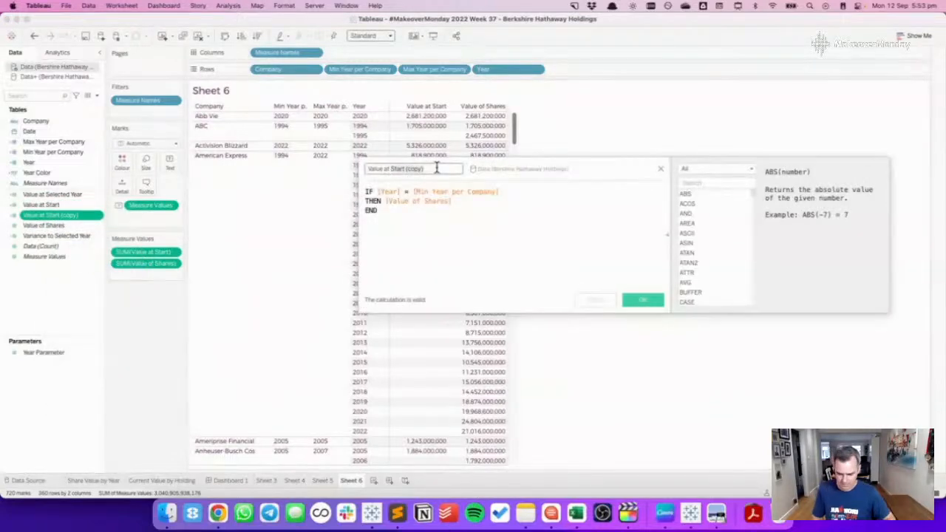
{"action": "type", "text": "End"}
{"action": "key", "text": "BackSpace"}
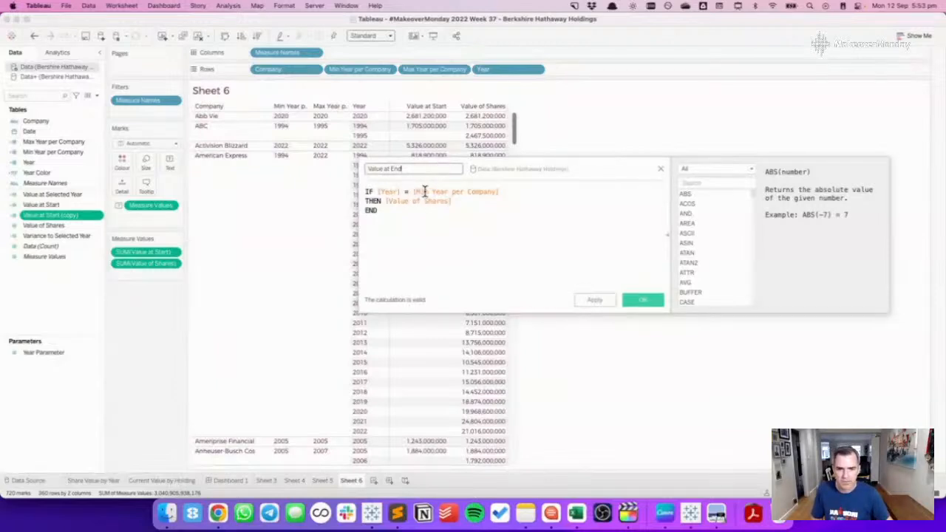
Compare [Year] with [Max Year per Company] in the Value at End formula and save the calculation.
{"action": "double_click", "coordinate": [424, 191]}
{"action": "type", "text": "ma"}
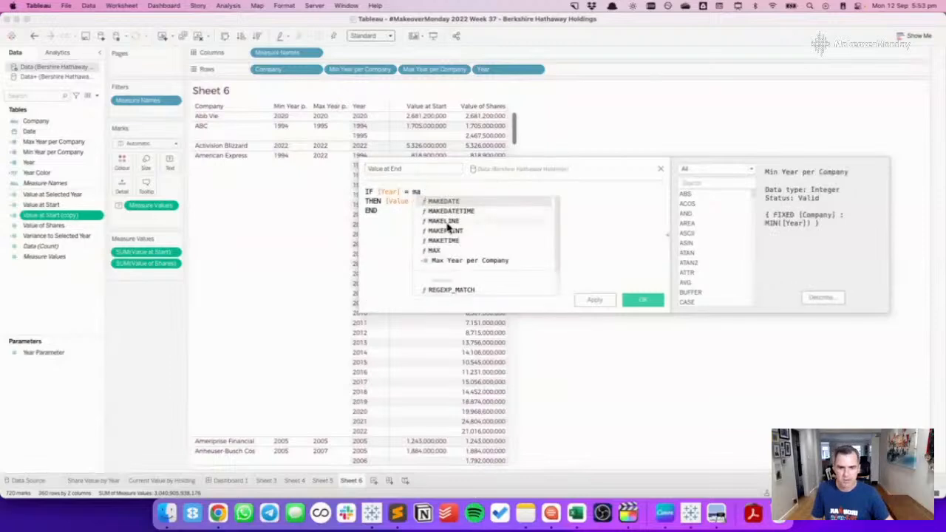
{"action": "left_click", "coordinate": [460, 260]}
{"action": "left_click", "coordinate": [640, 299]}
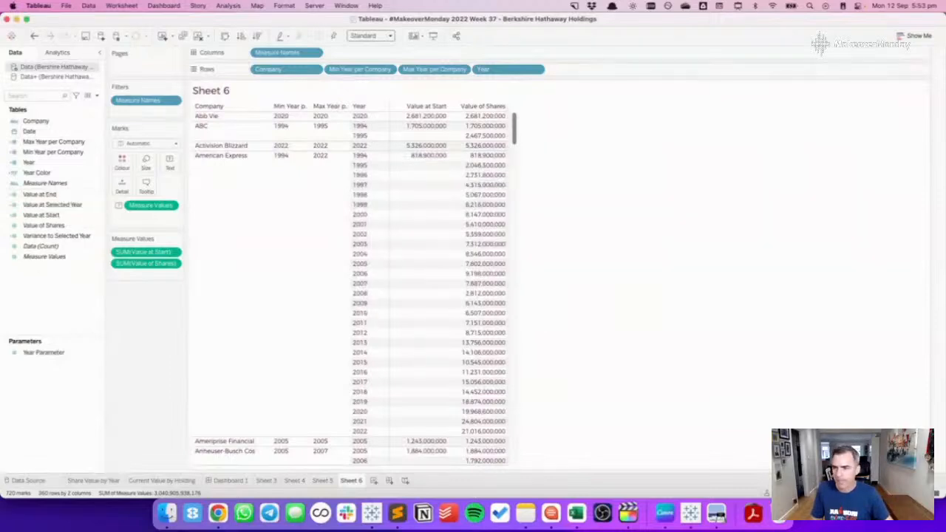
Add Value at End to the table's measures and remove the Year and Value of Shares fields from the view.
{"action": "left_click_drag", "start_coordinate": [41, 194], "coordinate": [146, 280]}
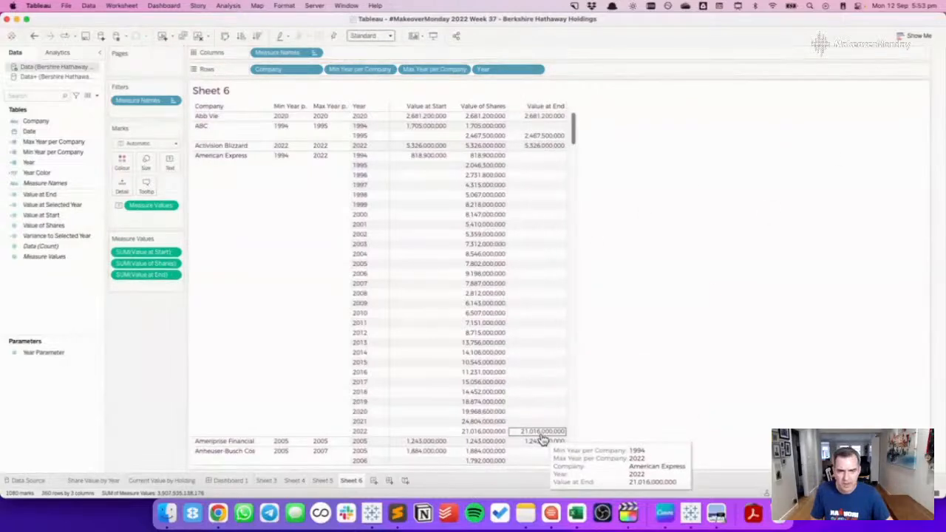
{"action": "left_click_drag", "start_coordinate": [492, 68], "coordinate": [495, 31]}
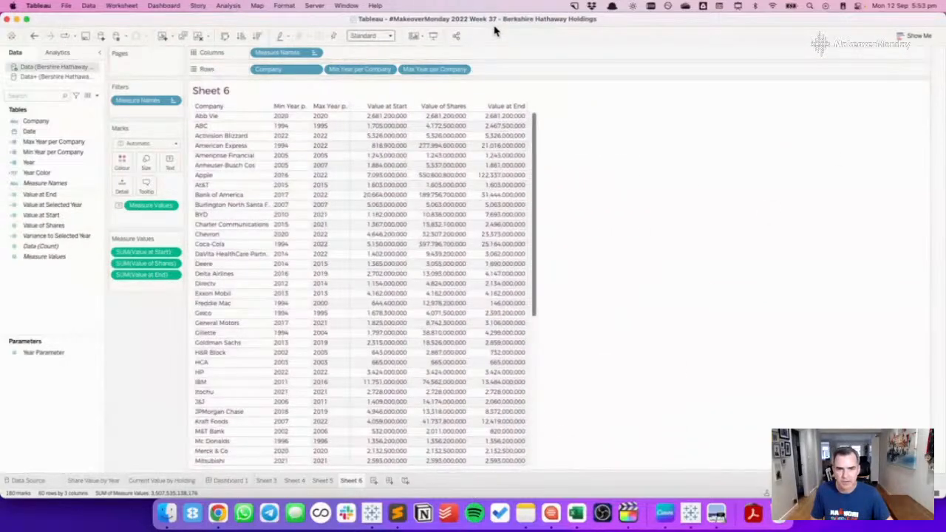
{"action": "left_click_drag", "start_coordinate": [146, 263], "coordinate": [146, 341]}
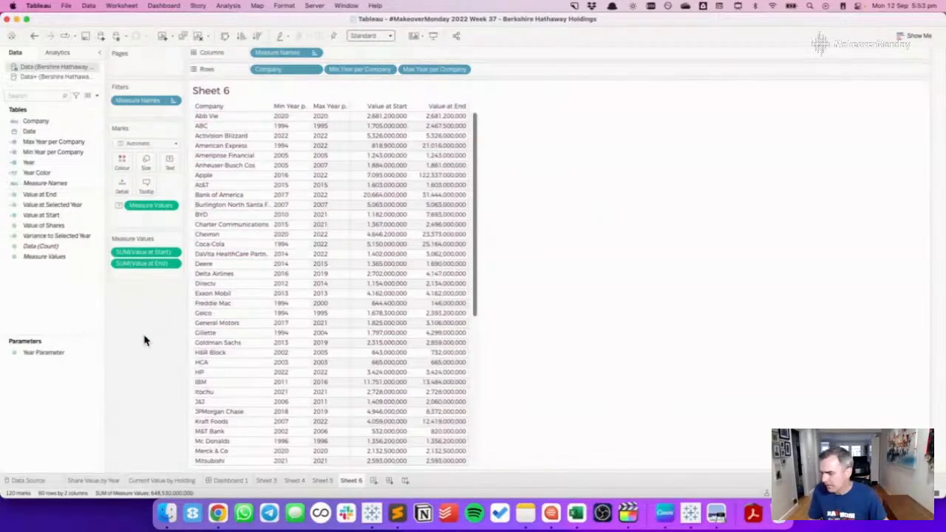
Create a calculated field named "Change since 1st Purchase".
{"action": "right_click", "coordinate": [63, 299]}
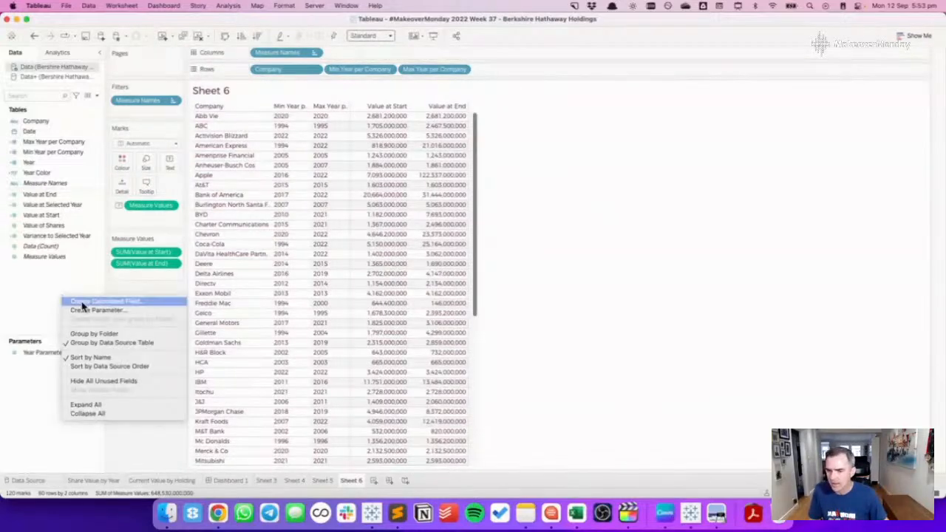
{"action": "left_click", "coordinate": [88, 302]}
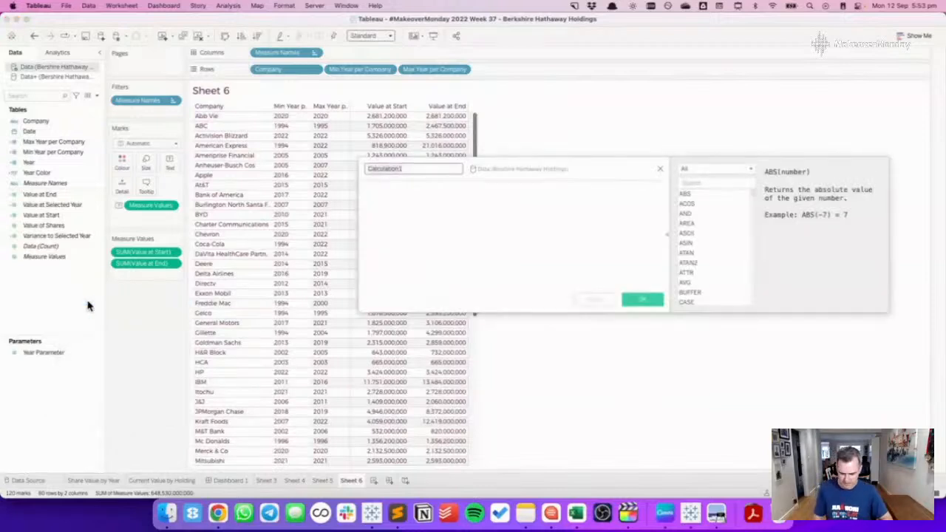
{"action": "type", "text": "Change in Value from"}
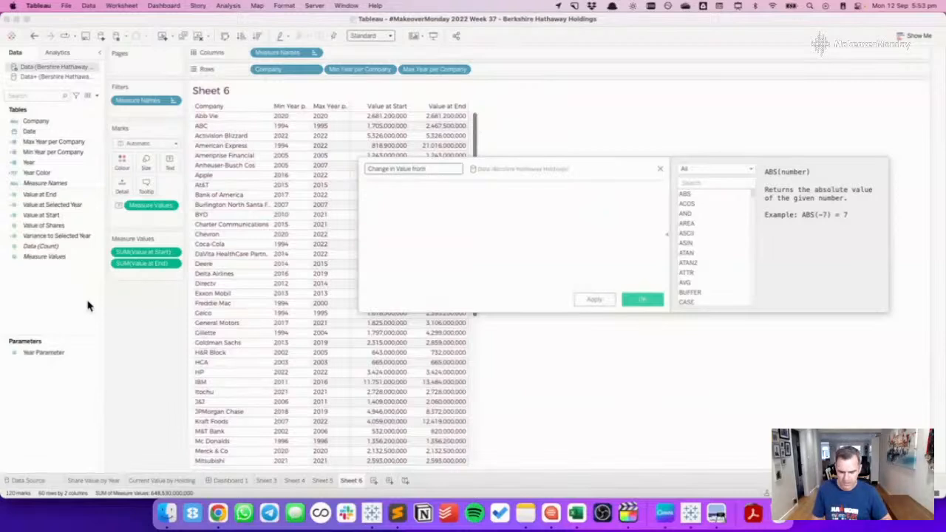
{"action": "type", "text": "Cha"}
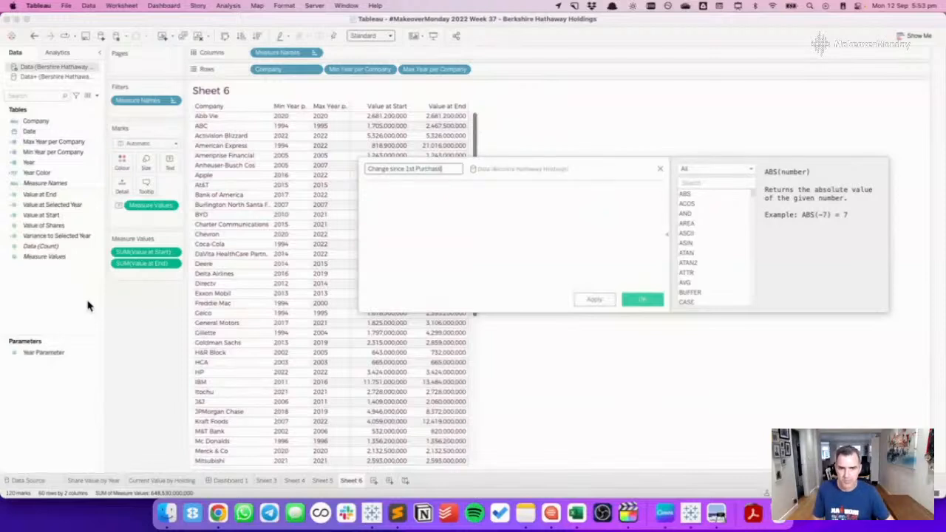
Enter the formula (SUM([Value at End])-SUM([Value at Start])) / SUM([Value at Start]) and save the calculation.
{"action": "left_click", "coordinate": [505, 222]}
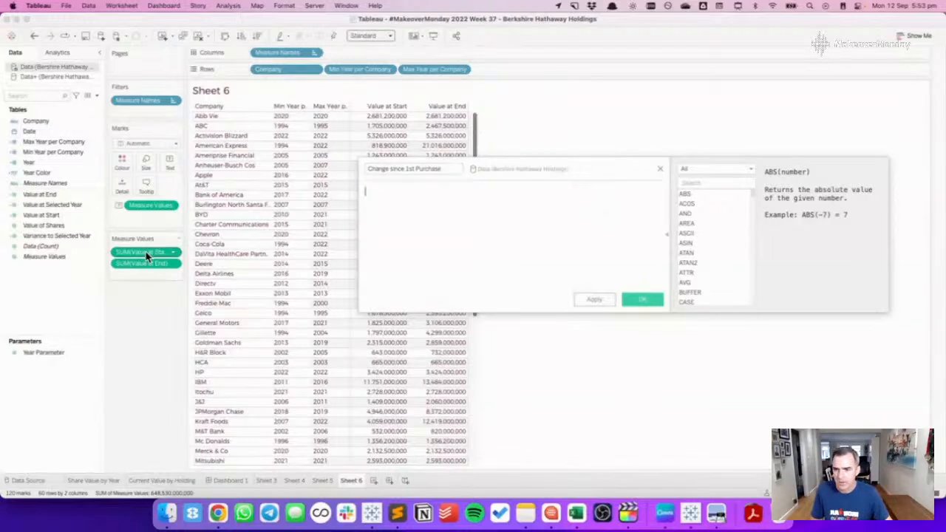
{"action": "left_click_drag", "start_coordinate": [146, 263], "coordinate": [441, 227]}
{"action": "type", "text": "-"}
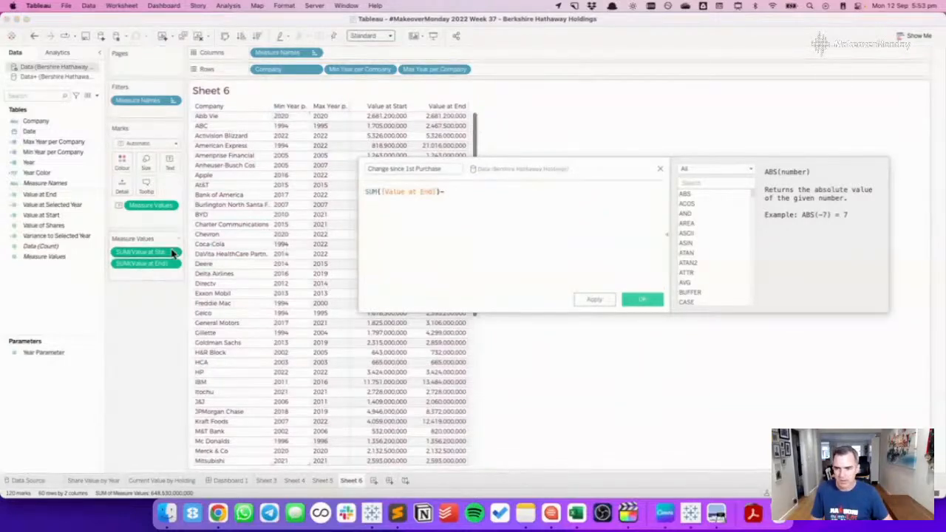
{"action": "left_click_drag", "start_coordinate": [146, 252], "coordinate": [574, 215]}
{"action": "type", "text": ")"}
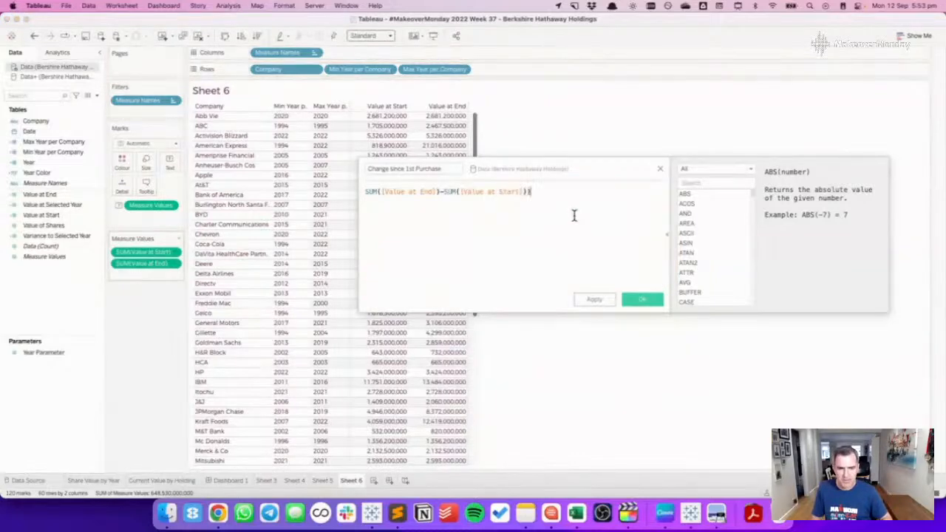
{"action": "key", "text": "super+Left"}
{"action": "type", "text": "("}
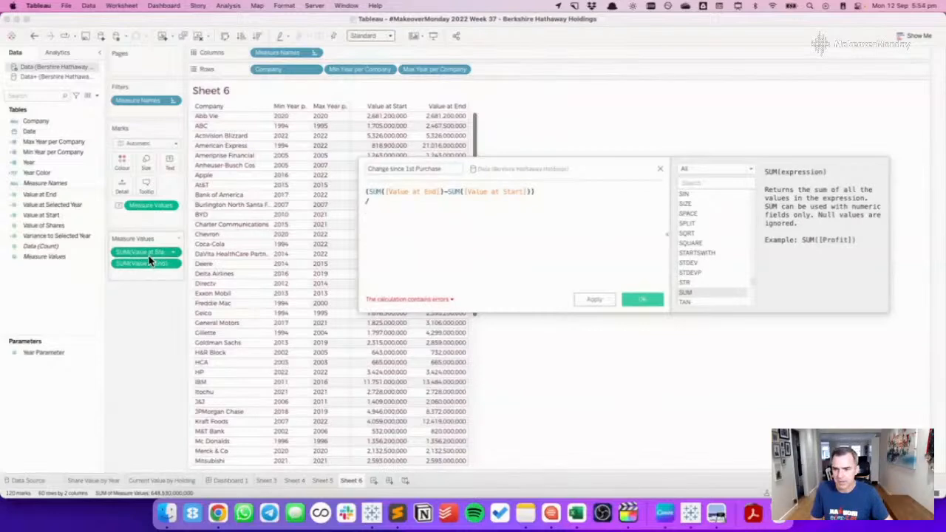
{"action": "left_click_drag", "start_coordinate": [147, 254], "coordinate": [399, 206]}
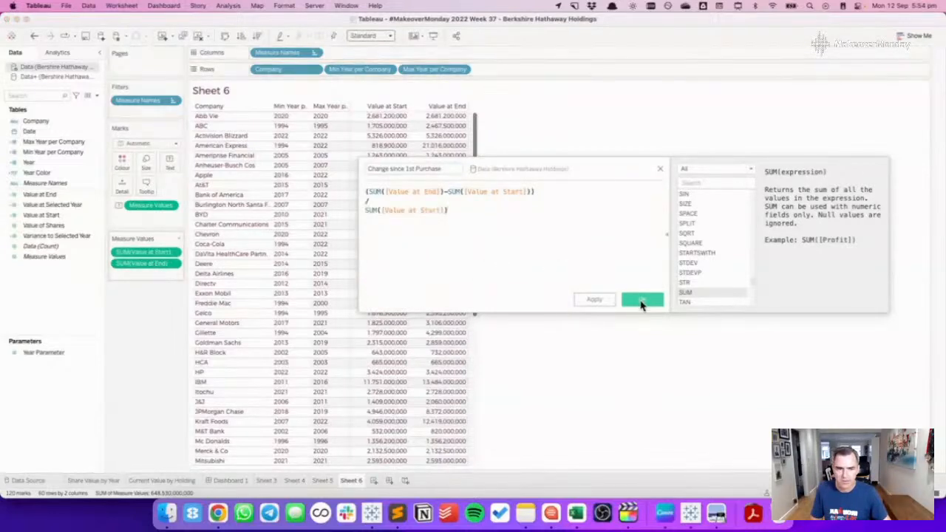
{"action": "left_click", "coordinate": [642, 298]}
Set the default number format of Change since 1st Purchase to Percentage with 0 decimal places.
{"action": "right_click", "coordinate": [50, 195]}
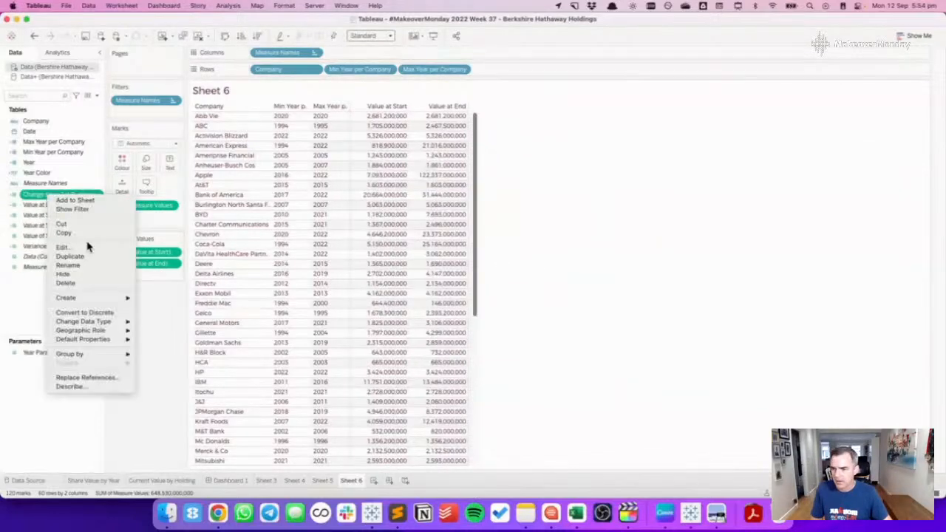
{"action": "mouse_move", "coordinate": [111, 339]}
{"action": "left_click", "coordinate": [170, 357]}
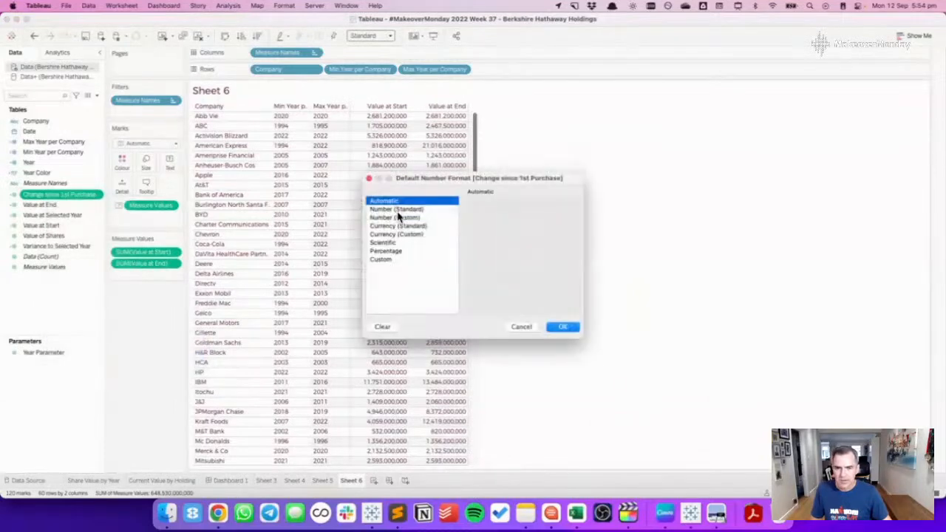
{"action": "left_click", "coordinate": [399, 251]}
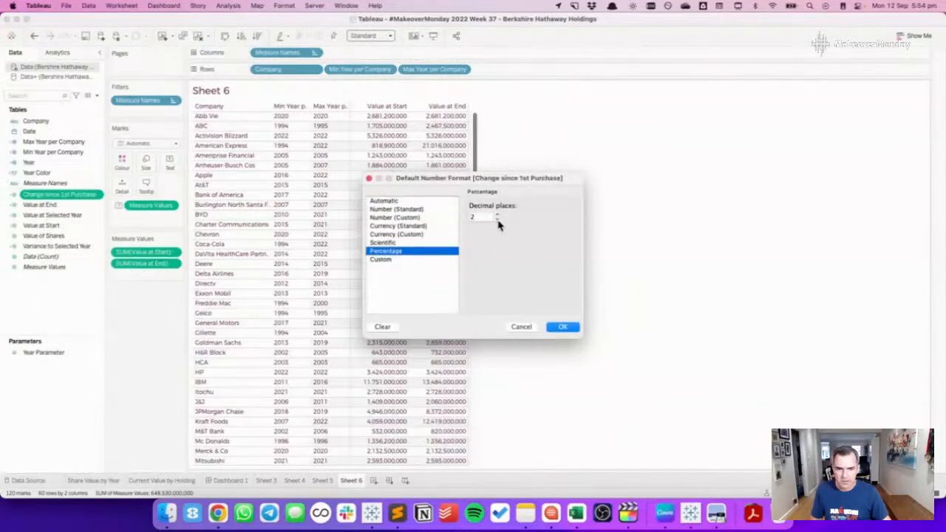
{"action": "double_click", "coordinate": [497, 220]}
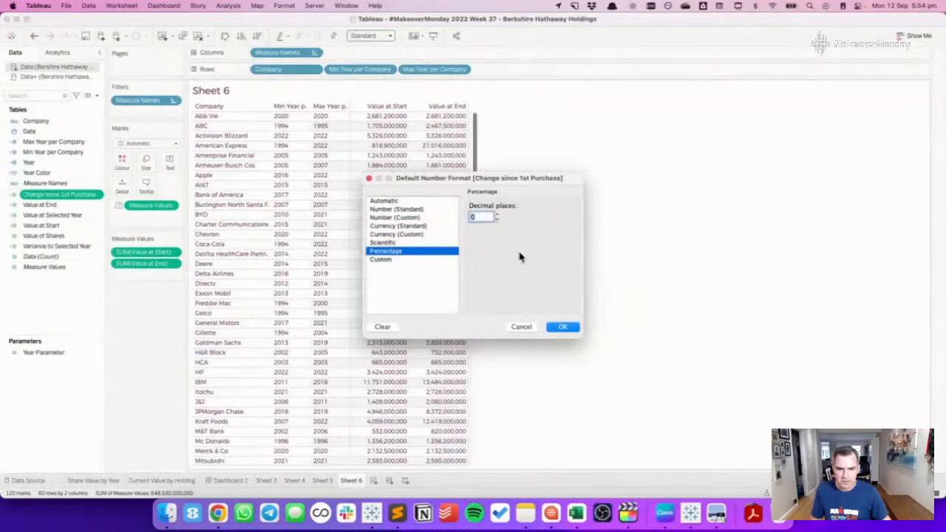
Format Change since 1st Purchase as a percentage with 0 decimal places and add it to the table's measure values.
{"action": "left_click", "coordinate": [562, 327]}
{"action": "left_click_drag", "start_coordinate": [30, 194], "coordinate": [145, 274]}
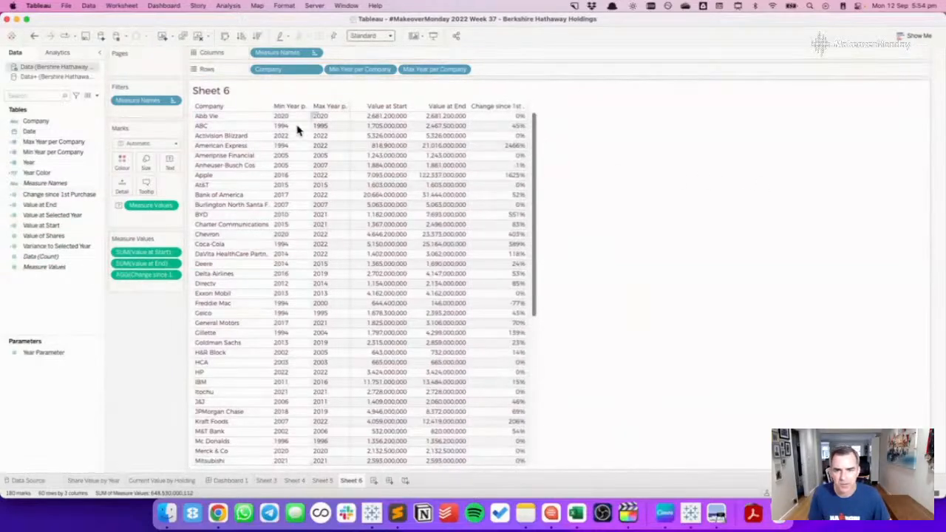
Examine the start value, end value and change since first purchase for Abb Vie, American Express, Apple and Wells Fargo.
{"action": "left_click", "coordinate": [218, 116]}
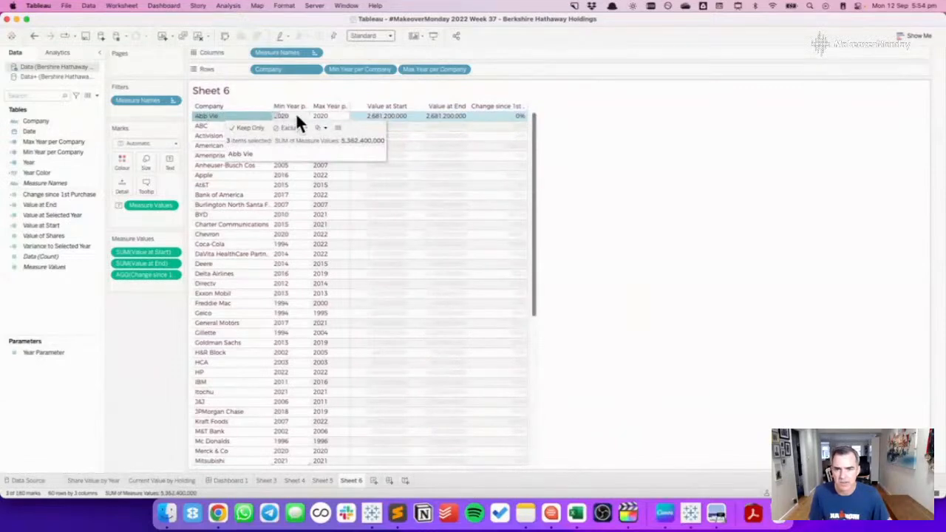
{"action": "left_click", "coordinate": [704, 211]}
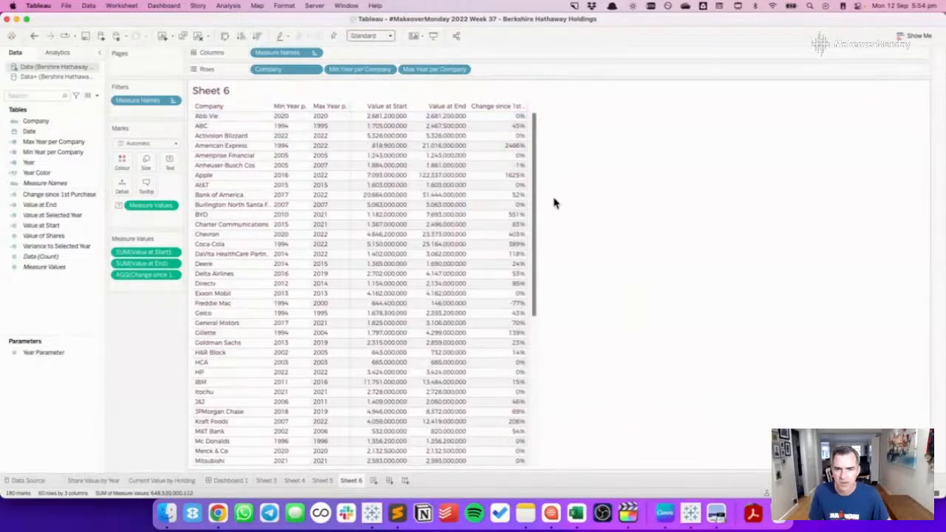
{"action": "left_click", "coordinate": [222, 146]}
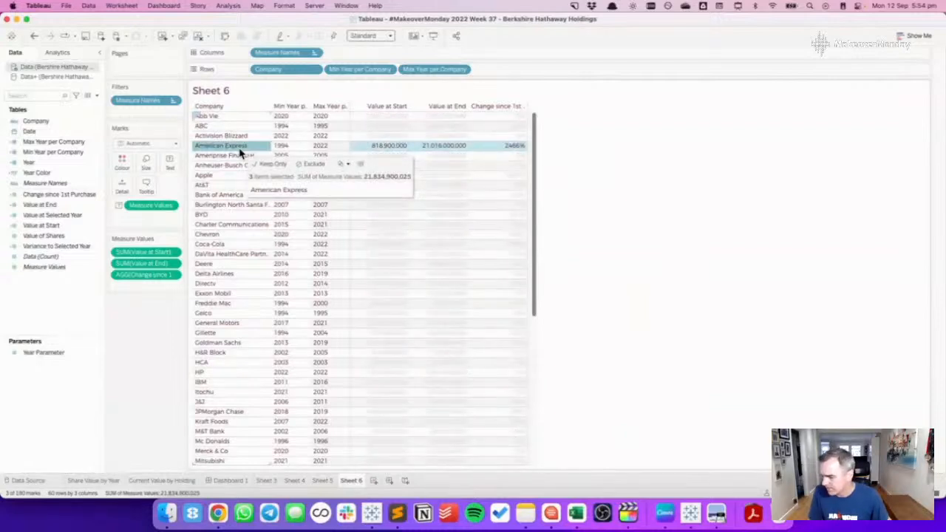
{"action": "left_click", "coordinate": [719, 217]}
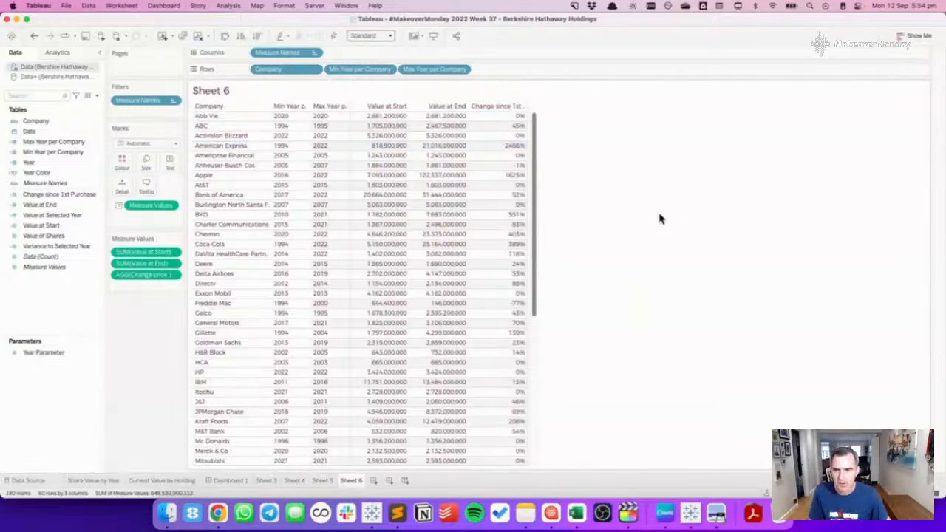
{"action": "left_click", "coordinate": [218, 175]}
{"action": "left_click", "coordinate": [621, 271]}
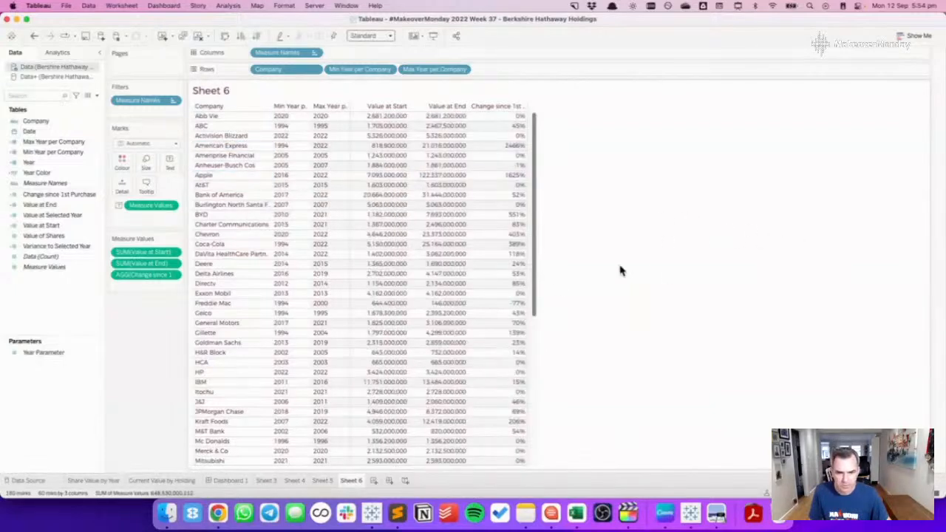
{"action": "left_click_drag", "start_coordinate": [535, 281], "coordinate": [523, 436]}
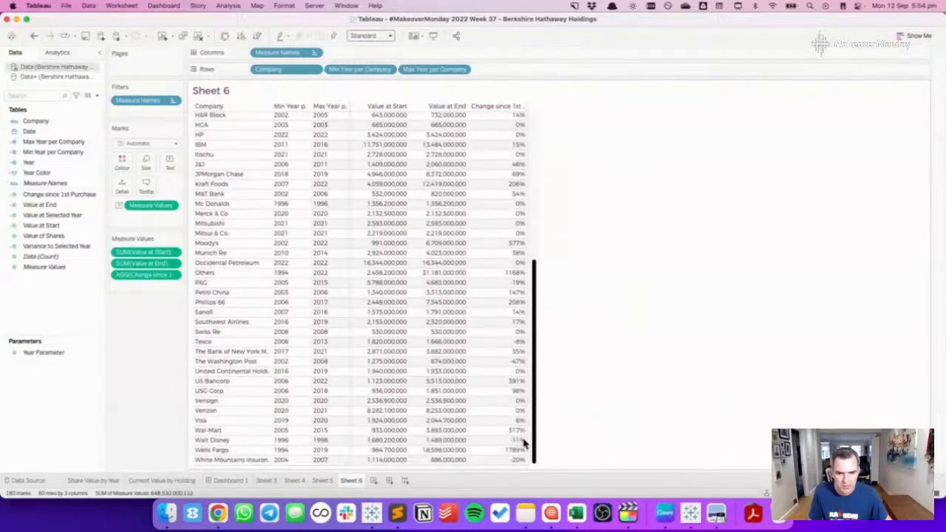
{"action": "left_click", "coordinate": [248, 450]}
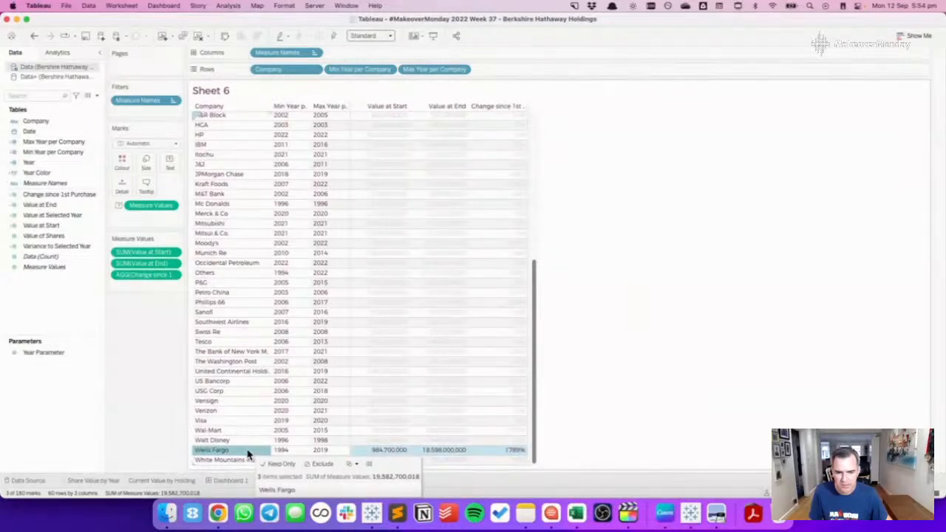
{"action": "left_click", "coordinate": [248, 452]}
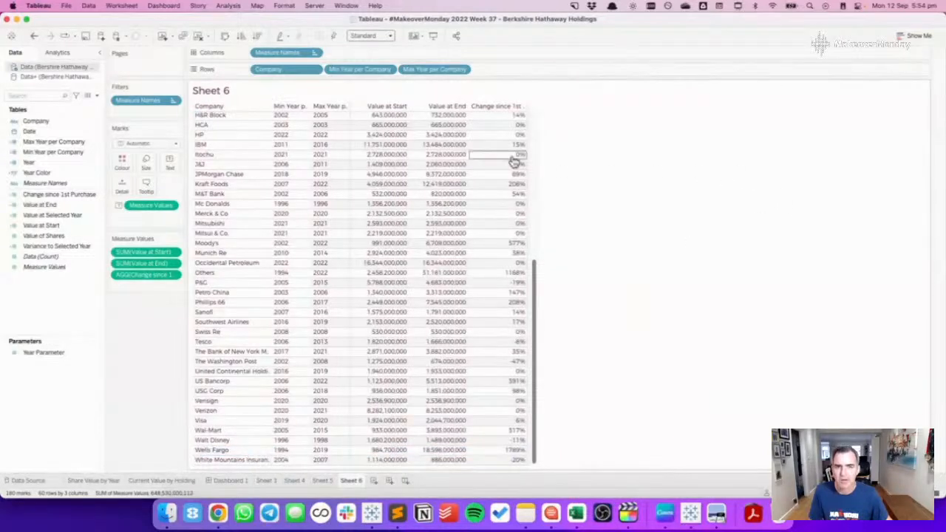
Remove Min Year per Company and Max Year per Company from the table's rows.
{"action": "left_click_drag", "start_coordinate": [348, 69], "coordinate": [352, 15]}
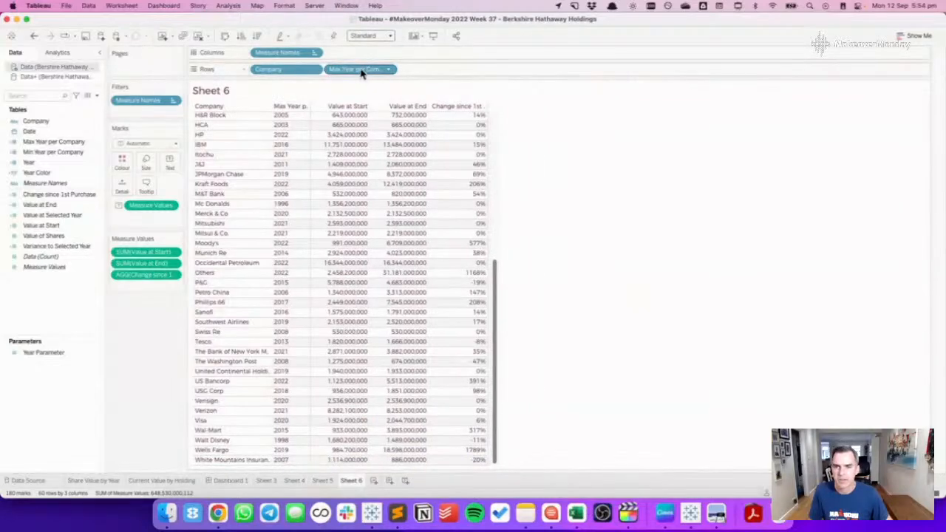
{"action": "left_click_drag", "start_coordinate": [361, 70], "coordinate": [357, 13]}
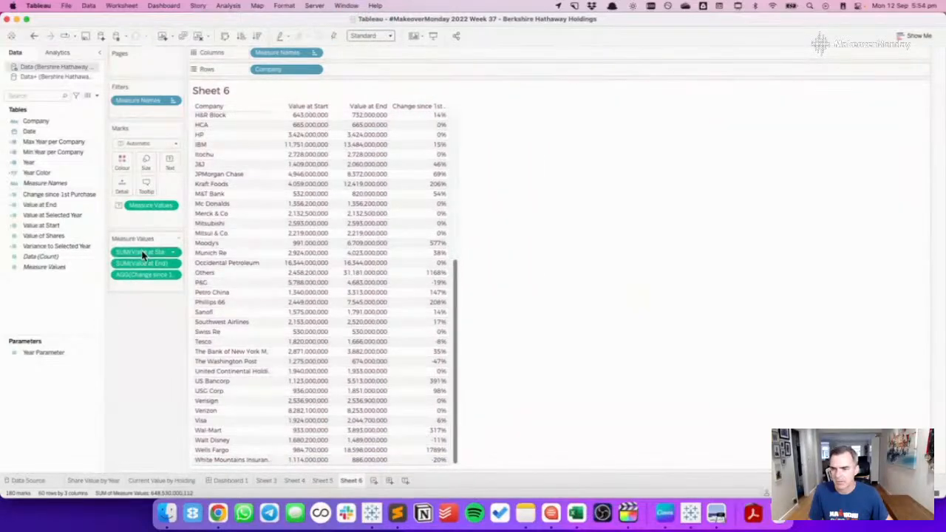
Turn the table into one bar chart of Change since 1st Purchase per company, with Measure Values as detail, sorted in descending order.
{"action": "left_click_drag", "start_coordinate": [143, 253], "coordinate": [392, 59]}
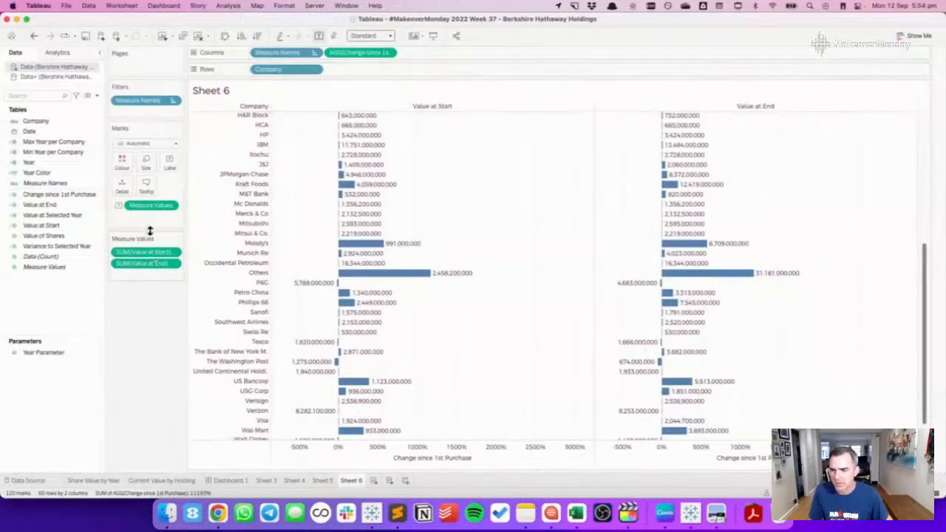
{"action": "left_click_drag", "start_coordinate": [150, 204], "coordinate": [122, 189]}
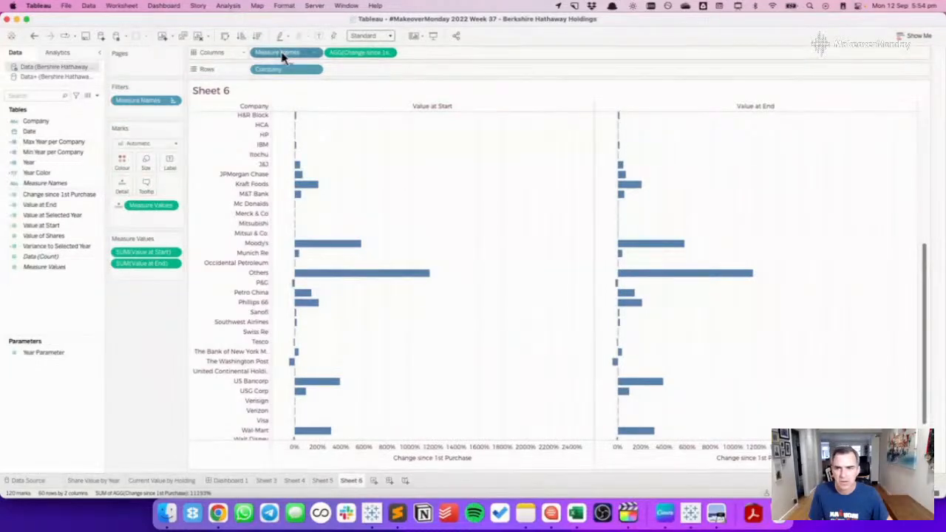
{"action": "left_click_drag", "start_coordinate": [269, 52], "coordinate": [281, 24]}
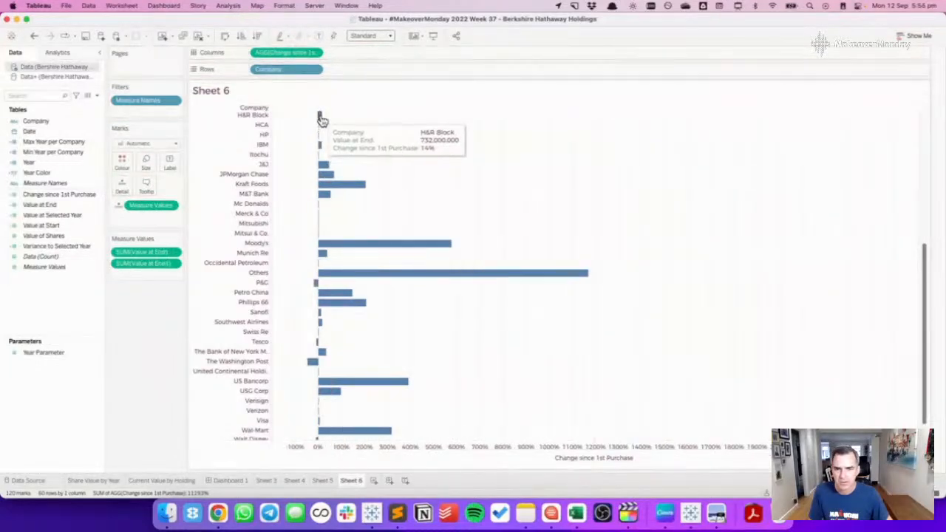
{"action": "left_click", "coordinate": [257, 35]}
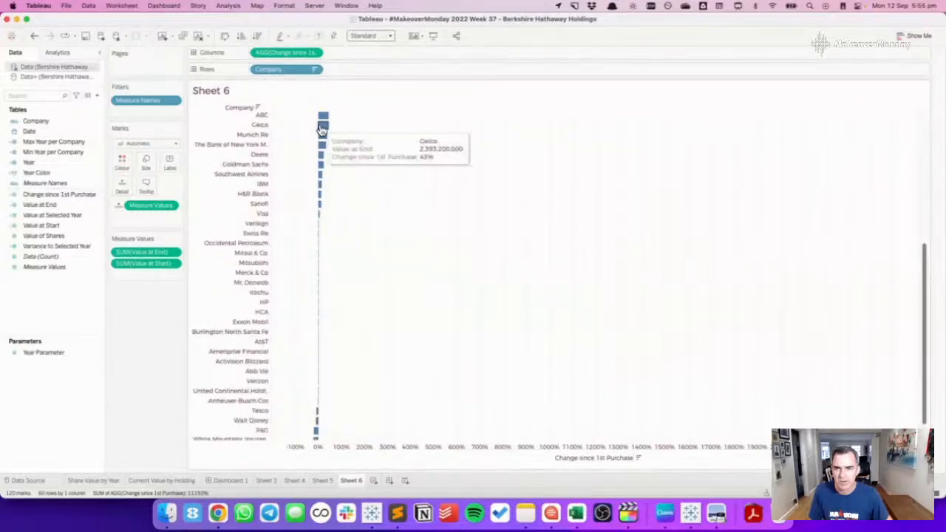
{"action": "left_click_drag", "start_coordinate": [925, 335], "coordinate": [937, 100]}
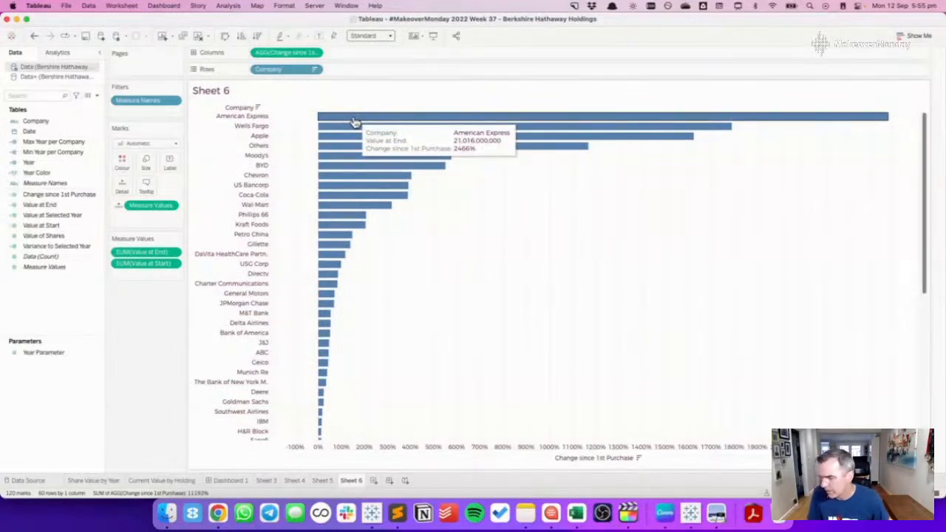
{"action": "left_click", "coordinate": [68, 142]}
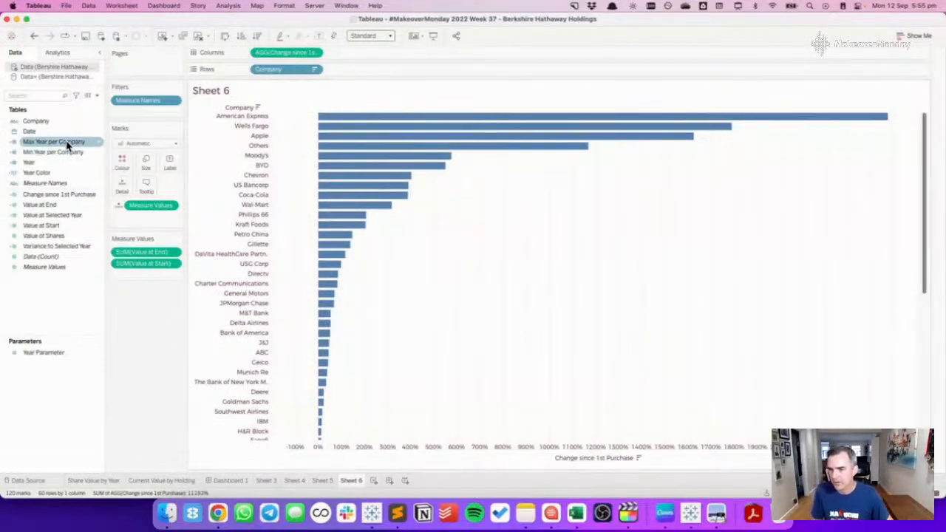
{"action": "left_click", "coordinate": [70, 153], "text": "super"}
{"action": "left_click_drag", "start_coordinate": [58, 141], "coordinate": [120, 187]}
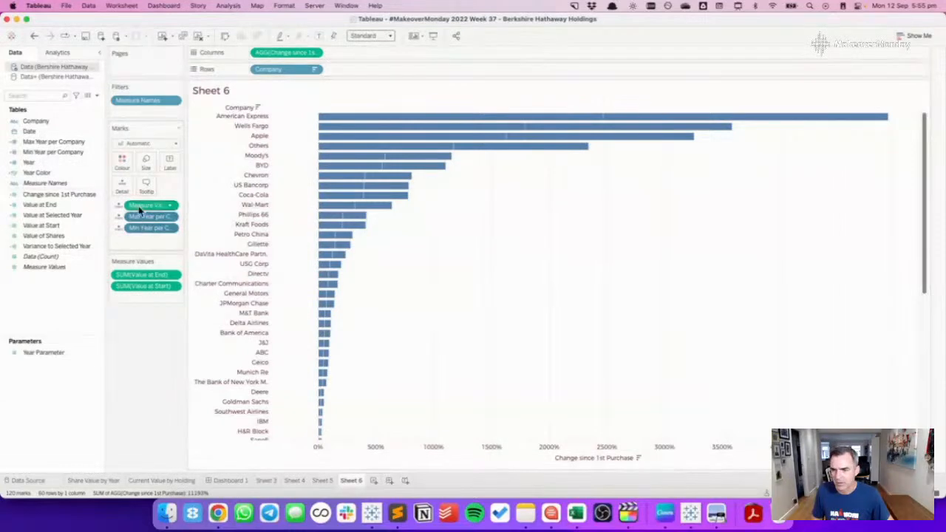
{"action": "left_click", "coordinate": [32, 37]}
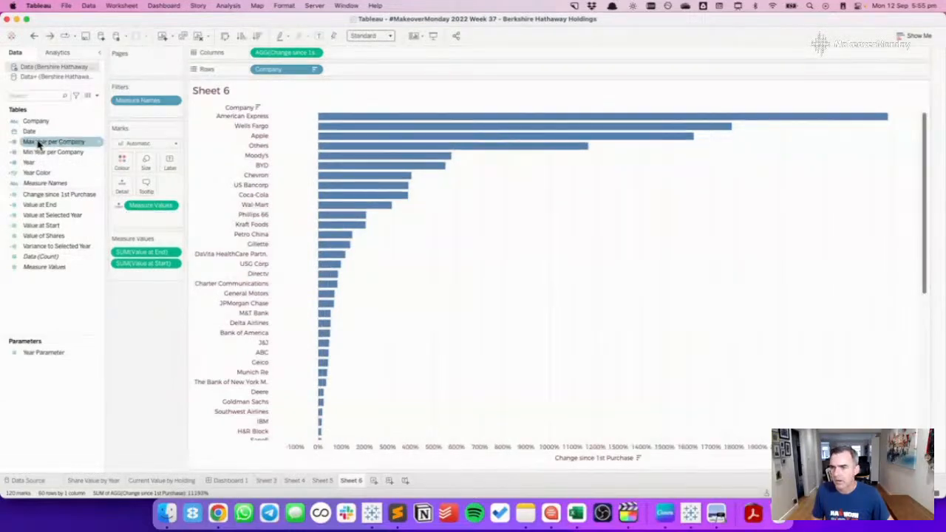
Add Max Year per Company and Min Year per Company to the bars' tooltip and check it on the top companies.
{"action": "left_click", "coordinate": [36, 141]}
{"action": "left_click", "coordinate": [38, 152], "text": "shift"}
{"action": "left_click_drag", "start_coordinate": [36, 141], "coordinate": [143, 182]}
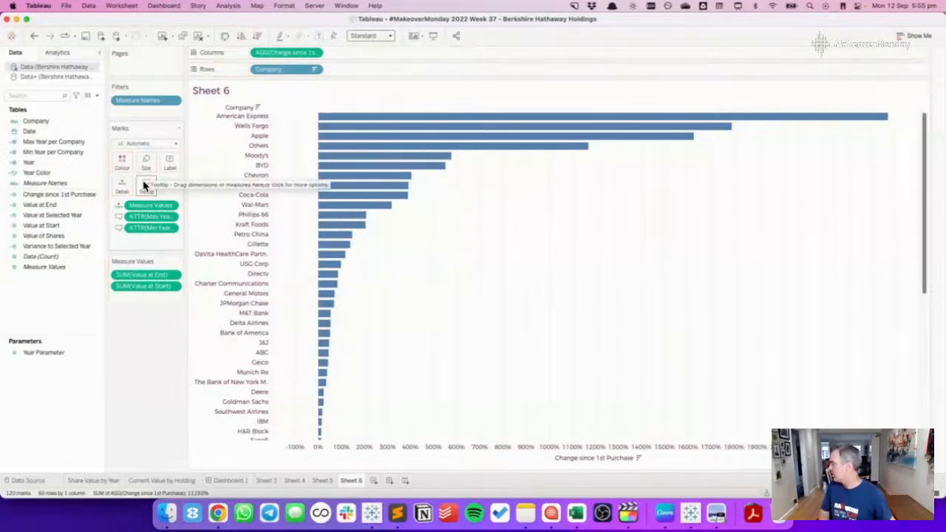
{"action": "mouse_move", "coordinate": [379, 120]}
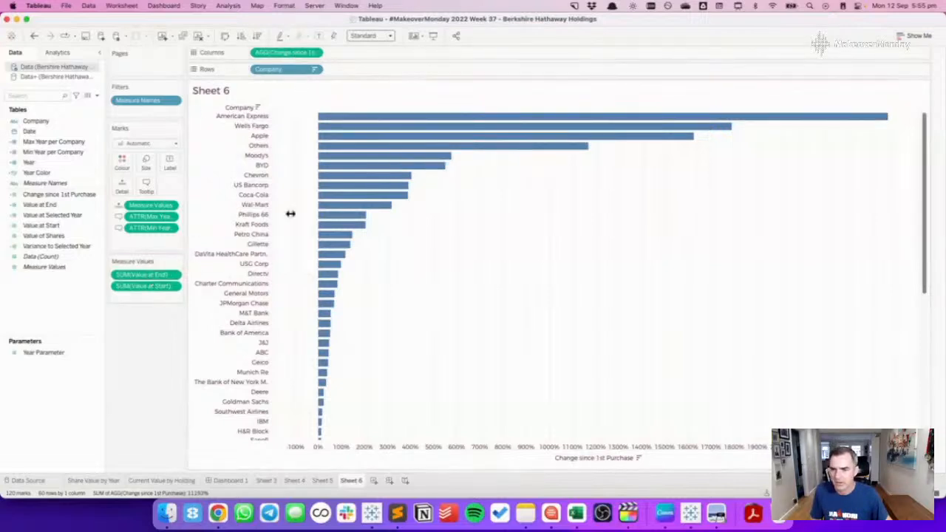
{"action": "mouse_move", "coordinate": [410, 119]}
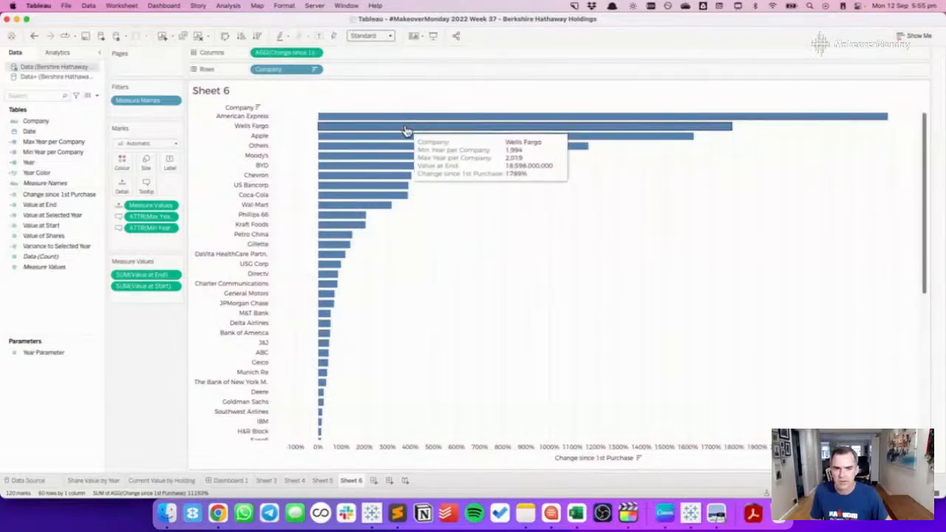
Remove Value at Start and the Measure Values detail from the bar chart and check the tooltip.
{"action": "left_click_drag", "start_coordinate": [140, 285], "coordinate": [139, 325]}
{"action": "left_click_drag", "start_coordinate": [150, 205], "coordinate": [139, 303]}
{"action": "mouse_move", "coordinate": [386, 127]}
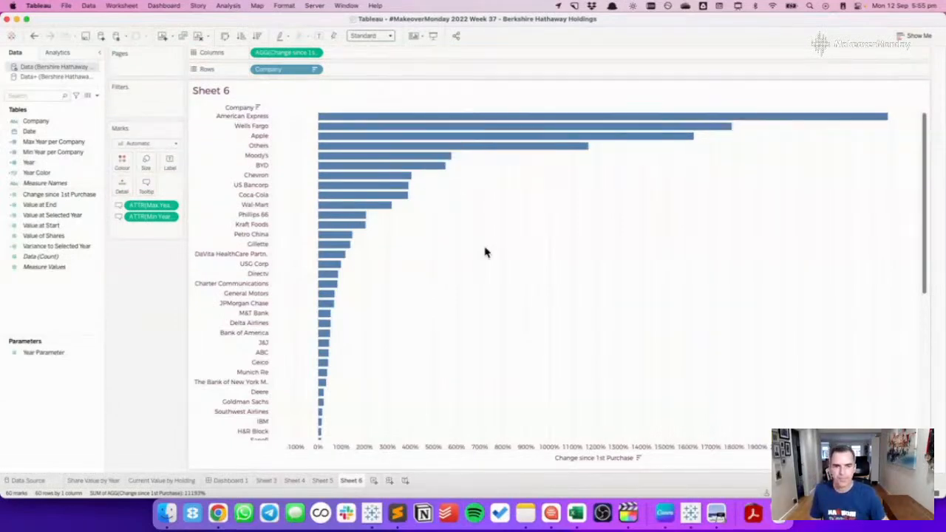
Reorder the worksheets so that the empty Sheet 5 comes after Sheet 6, and return to Sheet 6.
{"action": "left_click", "coordinate": [325, 480]}
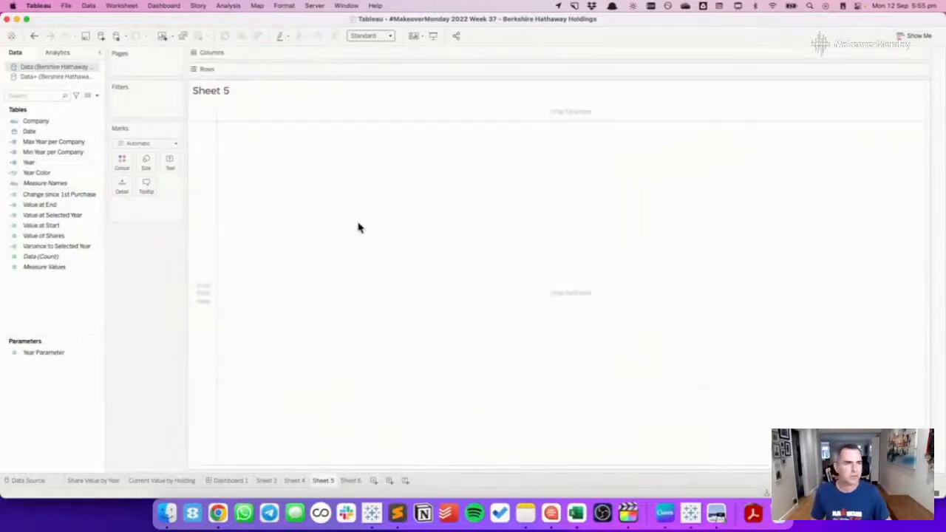
{"action": "left_click", "coordinate": [353, 481]}
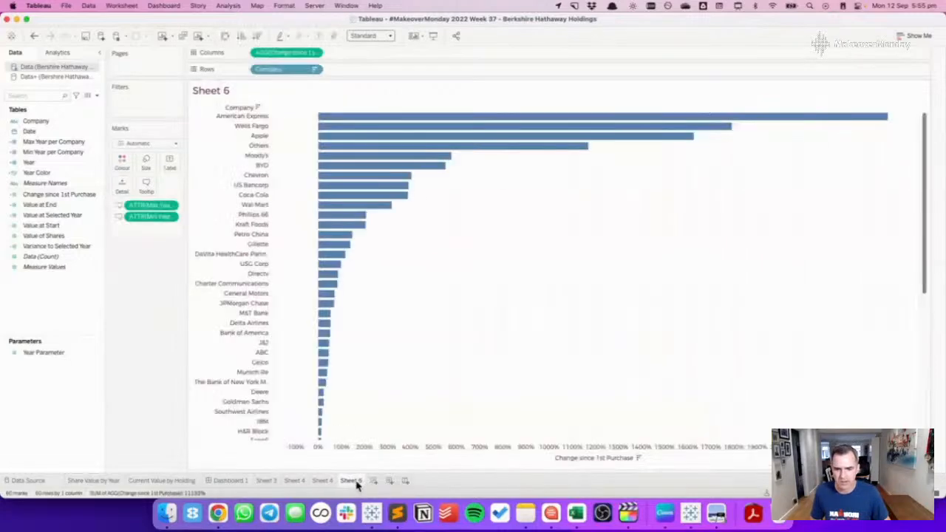
{"action": "left_click_drag", "start_coordinate": [333, 481], "coordinate": [352, 481]}
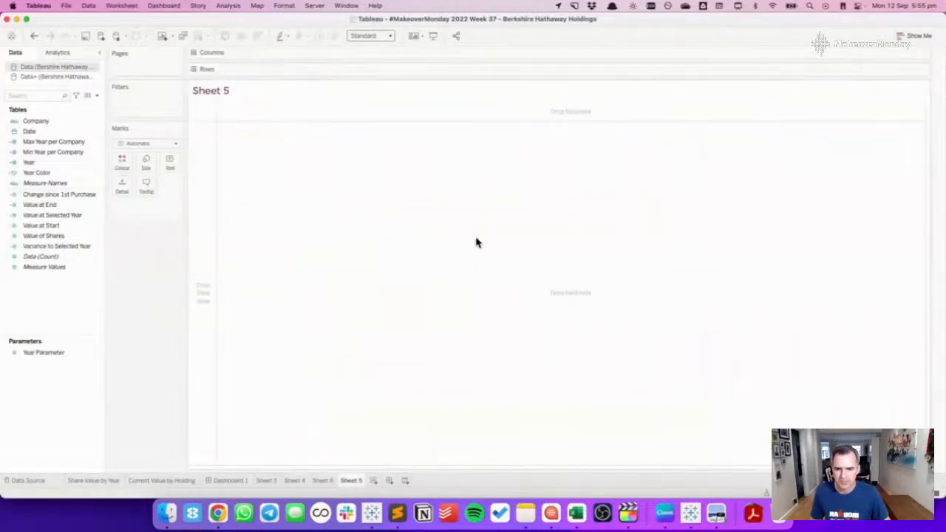
{"action": "left_click", "coordinate": [332, 481]}
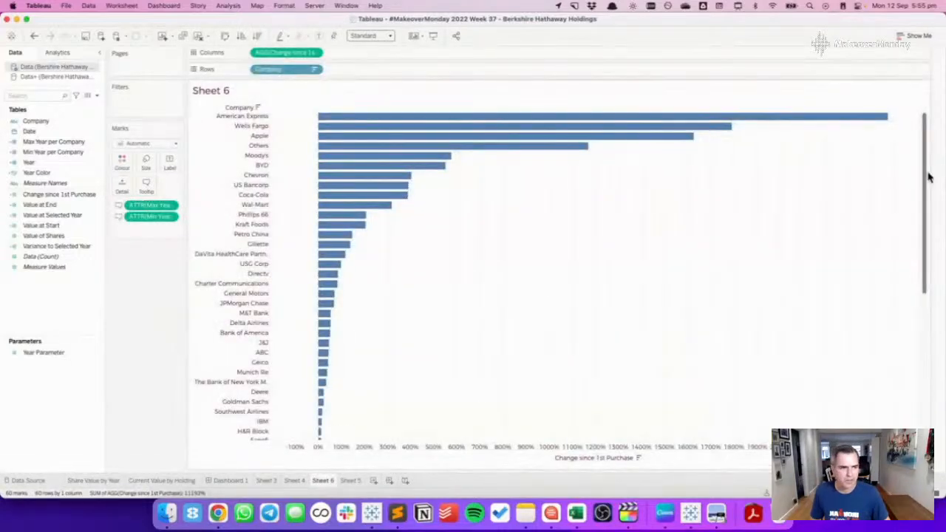
Examine the companies with a negative change since first purchase on Sheet 6 and review the Share Value by Year sheet.
{"action": "left_click_drag", "start_coordinate": [926, 177], "coordinate": [921, 346]}
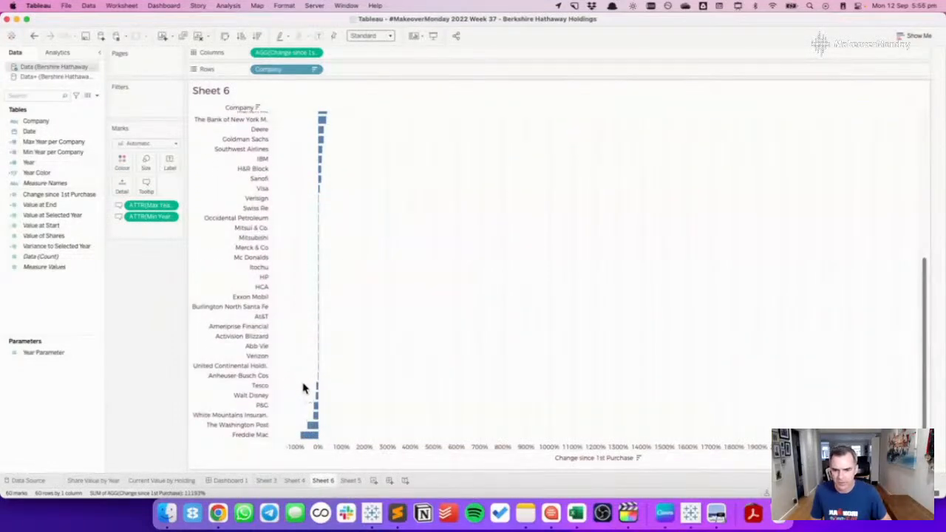
{"action": "left_click_drag", "start_coordinate": [302, 382], "coordinate": [323, 440]}
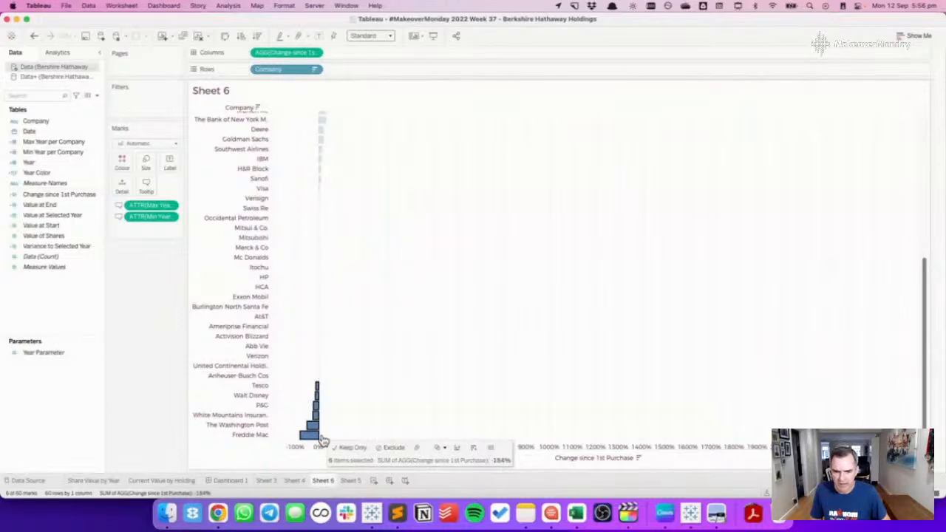
{"action": "left_click", "coordinate": [361, 391]}
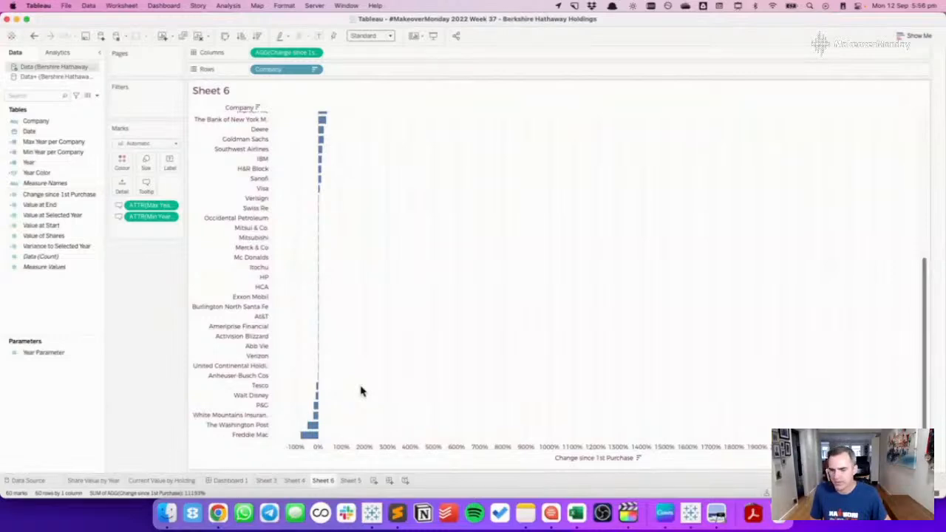
{"action": "left_click", "coordinate": [113, 482]}
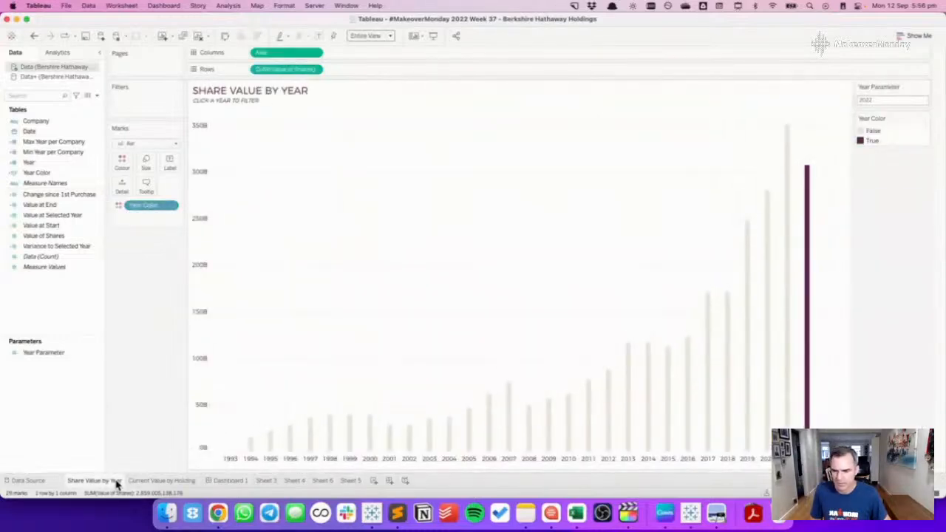
{"action": "left_click", "coordinate": [356, 480]}
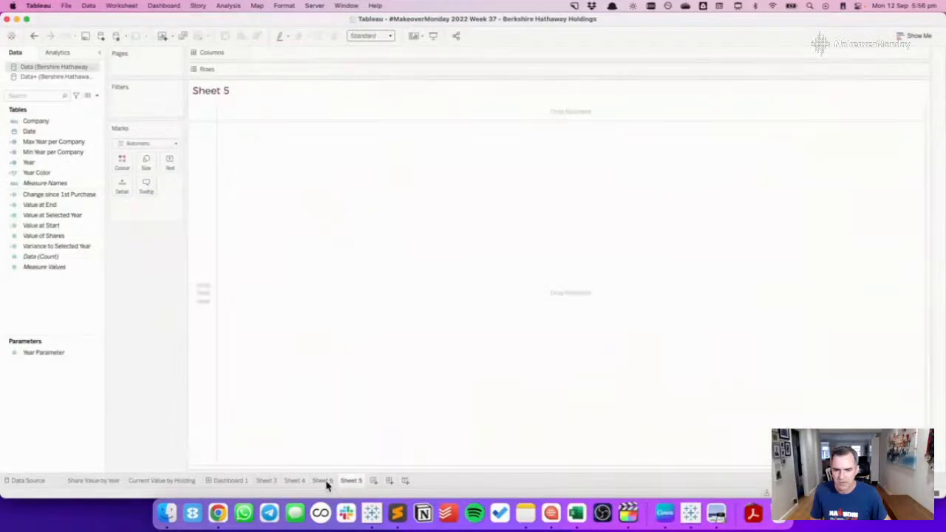
{"action": "left_click", "coordinate": [324, 481]}
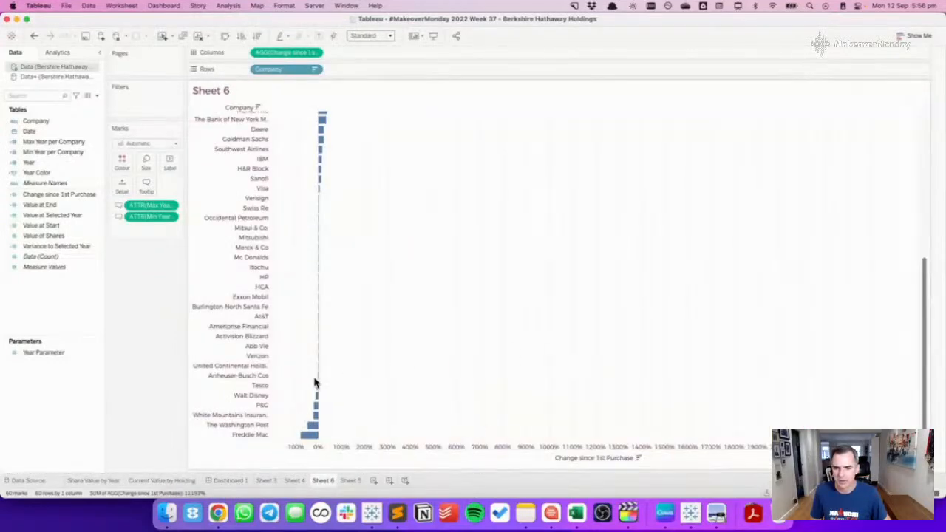
{"action": "left_click_drag", "start_coordinate": [313, 375], "coordinate": [354, 439]}
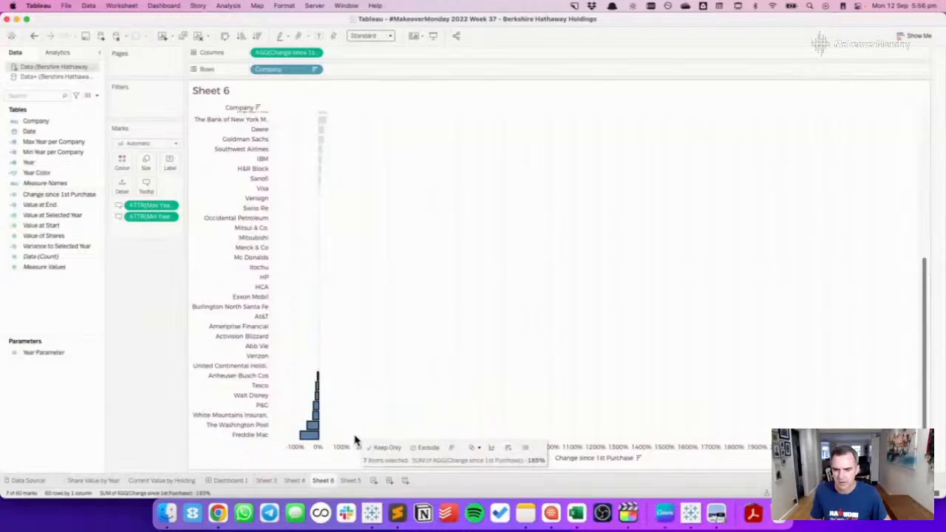
{"action": "left_click", "coordinate": [388, 398]}
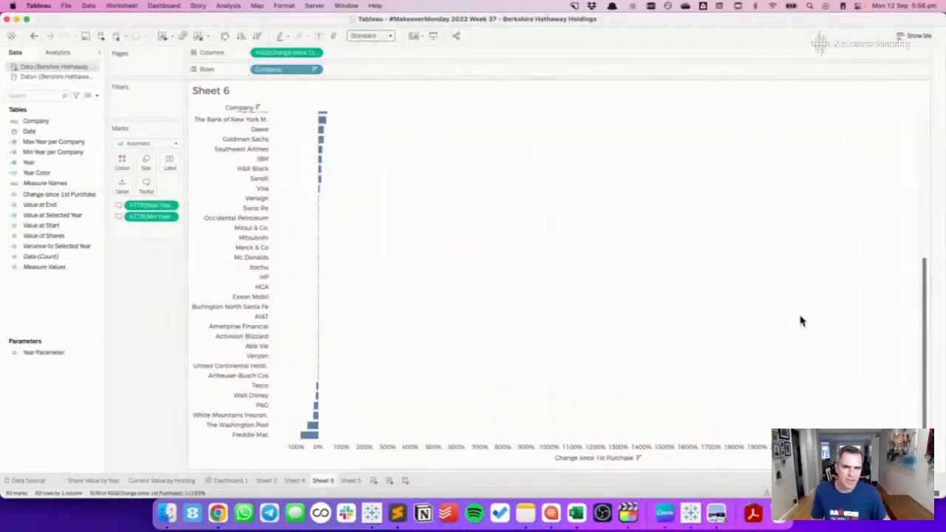
Open the empty Sheet 5 and select the Data+ (Berkshire Hathaway Holdings) data source.
{"action": "left_click_drag", "start_coordinate": [928, 332], "coordinate": [894, 130]}
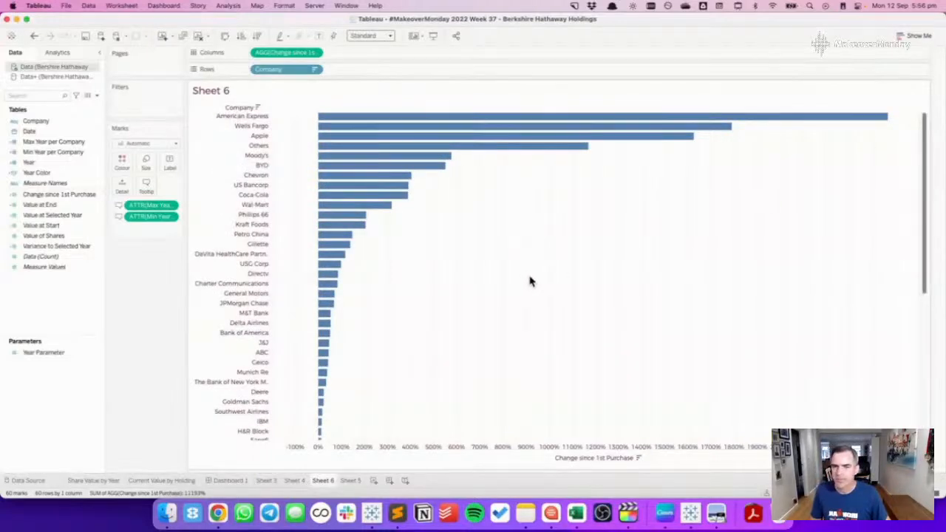
{"action": "left_click", "coordinate": [250, 147]}
{"action": "left_click", "coordinate": [249, 147]}
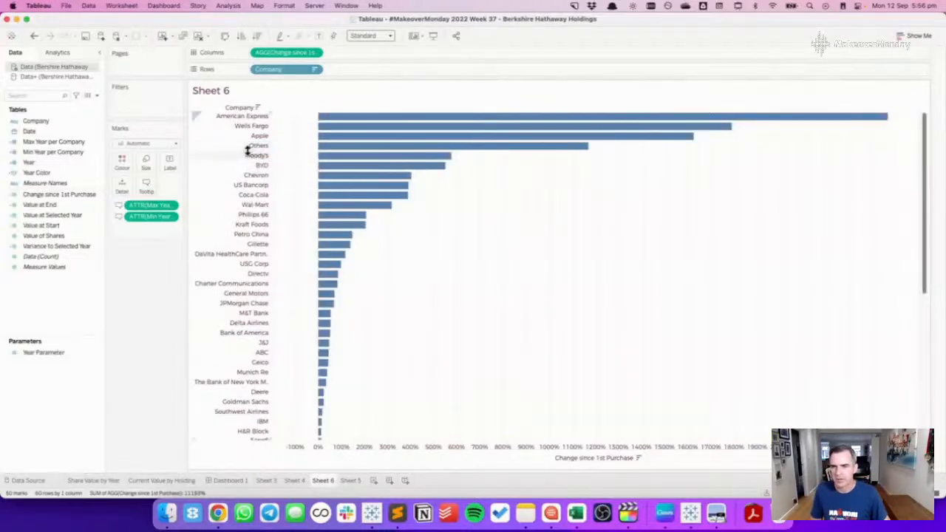
{"action": "left_click", "coordinate": [350, 482]}
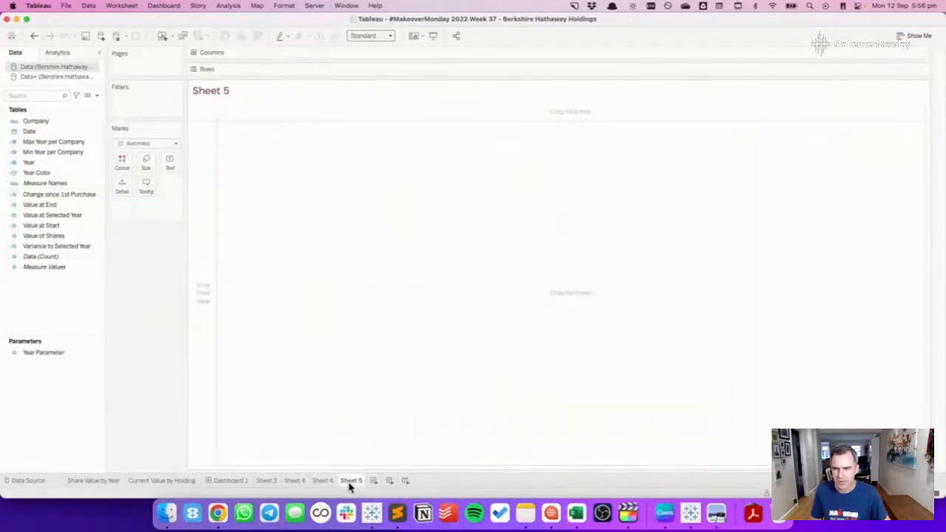
{"action": "left_click", "coordinate": [52, 76]}
Switch to Notes and copy the Starburst Chart formulas from 1. RADIAL FIELD through 10. Rows.
{"action": "key", "text": "super+Tab"}
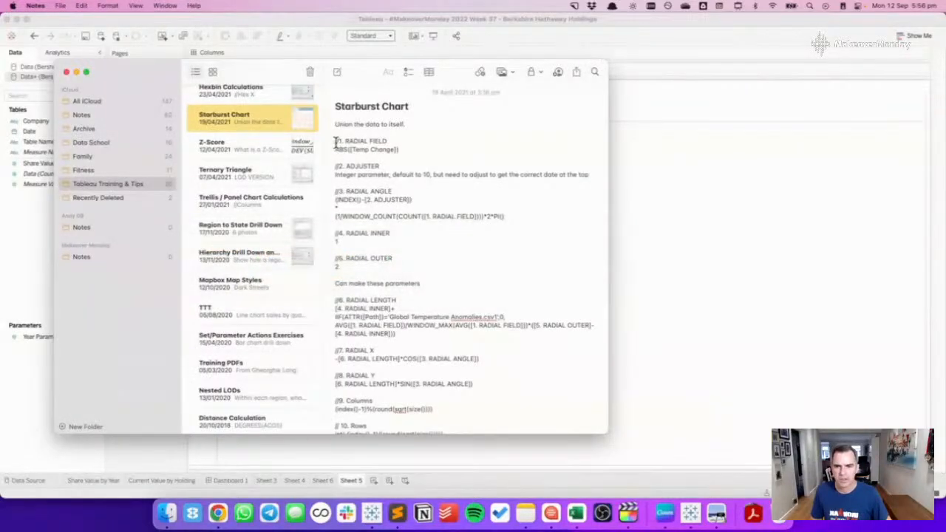
{"action": "left_click_drag", "start_coordinate": [334, 141], "coordinate": [406, 148]}
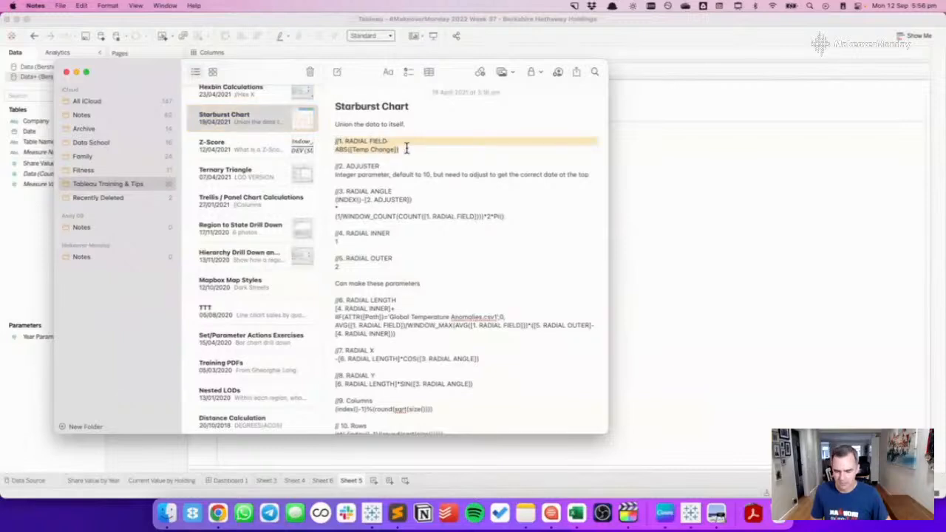
{"action": "left_click", "coordinate": [406, 149]}
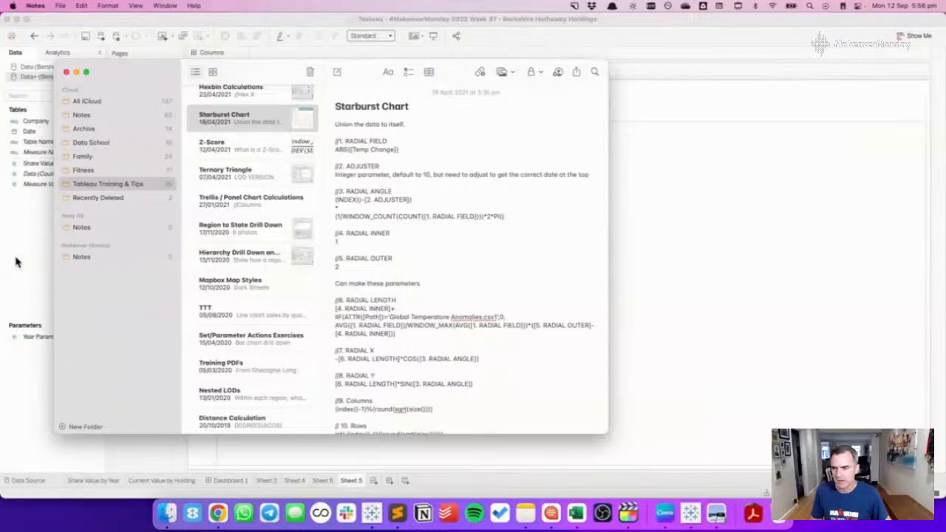
{"action": "left_click_drag", "start_coordinate": [335, 141], "coordinate": [431, 152]}
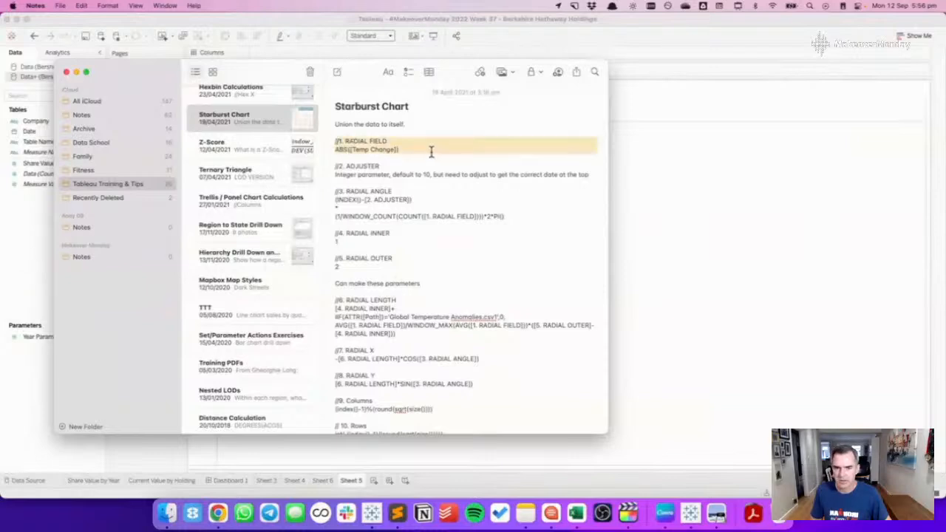
{"action": "scroll", "coordinate": [433, 308], "scroll_direction": "down", "scroll_amount": 15}
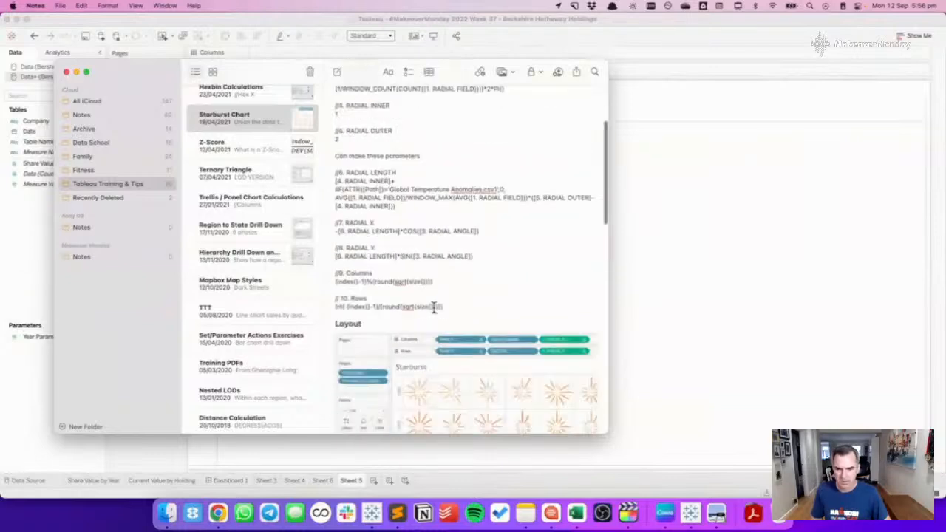
{"action": "scroll", "coordinate": [434, 307], "scroll_direction": "up", "scroll_amount": 8}
{"action": "scroll", "coordinate": [434, 307], "scroll_direction": "up", "scroll_amount": 4}
{"action": "scroll", "coordinate": [458, 325], "scroll_direction": "down", "scroll_amount": 1}
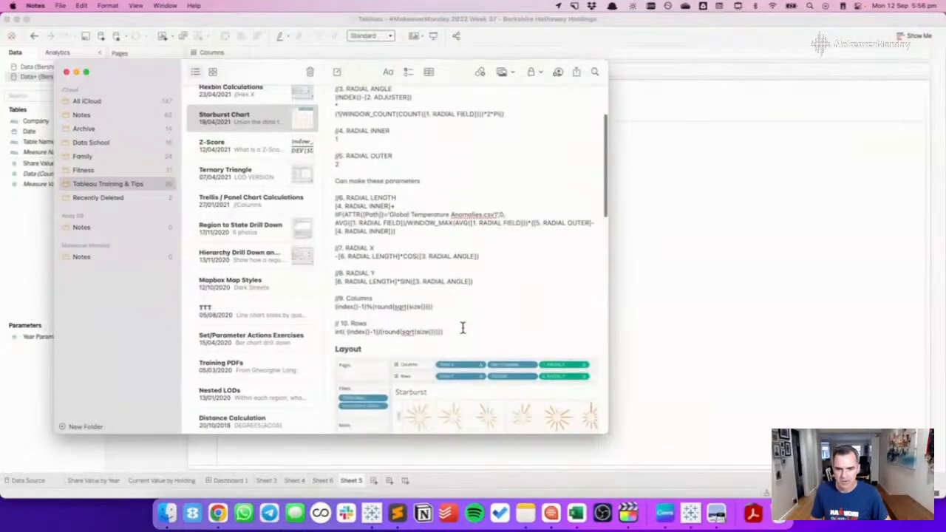
{"action": "left_click", "coordinate": [458, 333], "text": "shift"}
Return to Tableau and start a new calculated field in the Data+ source, filling it with the copied starburst formulas.
{"action": "key", "text": "super+Tab"}
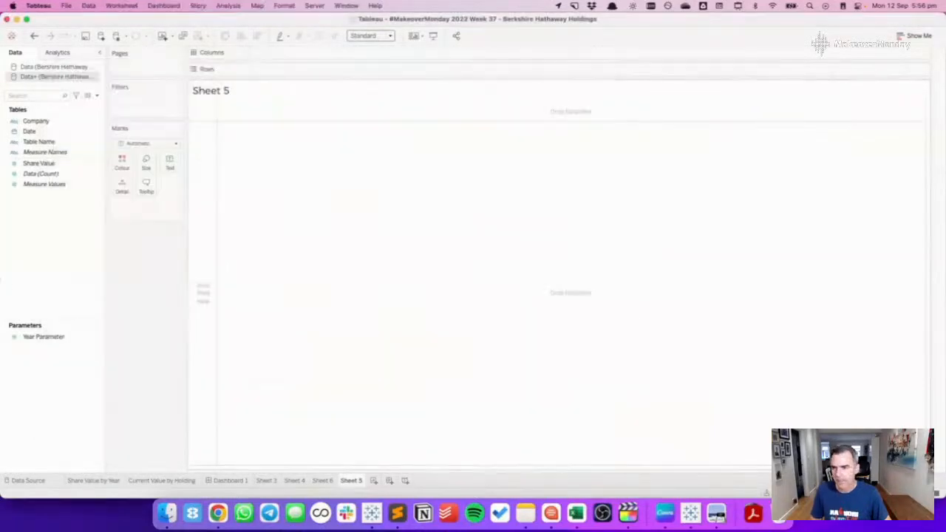
{"action": "right_click", "coordinate": [31, 249]}
{"action": "left_click", "coordinate": [62, 252]}
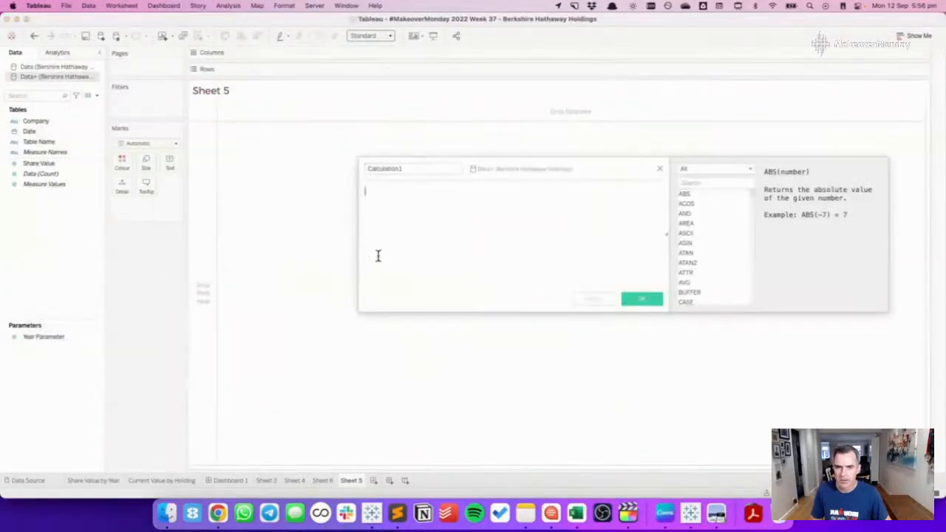
{"action": "key", "text": "super+v"}
{"action": "scroll", "coordinate": [406, 247], "scroll_direction": "up", "scroll_amount": 10}
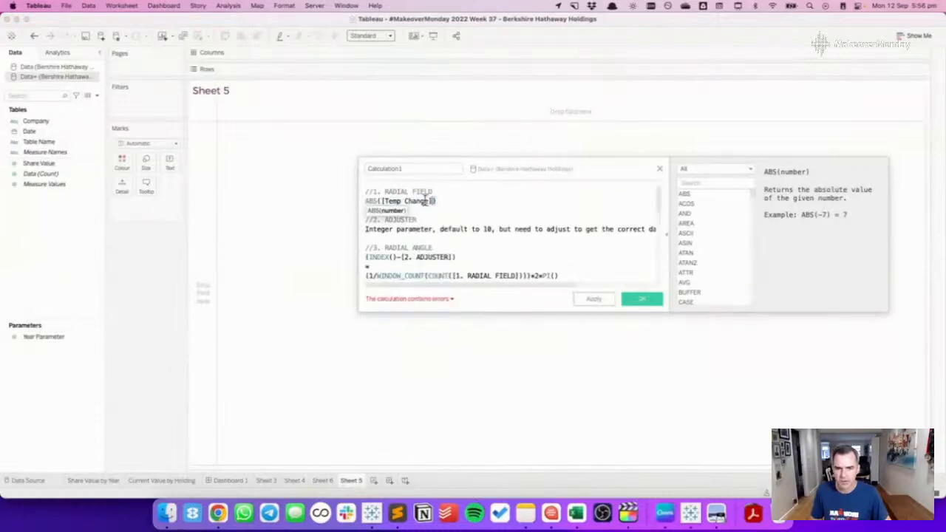
{"action": "left_click_drag", "start_coordinate": [437, 201], "coordinate": [360, 186]}
{"action": "scroll", "coordinate": [405, 204], "scroll_direction": "down", "scroll_amount": 10}
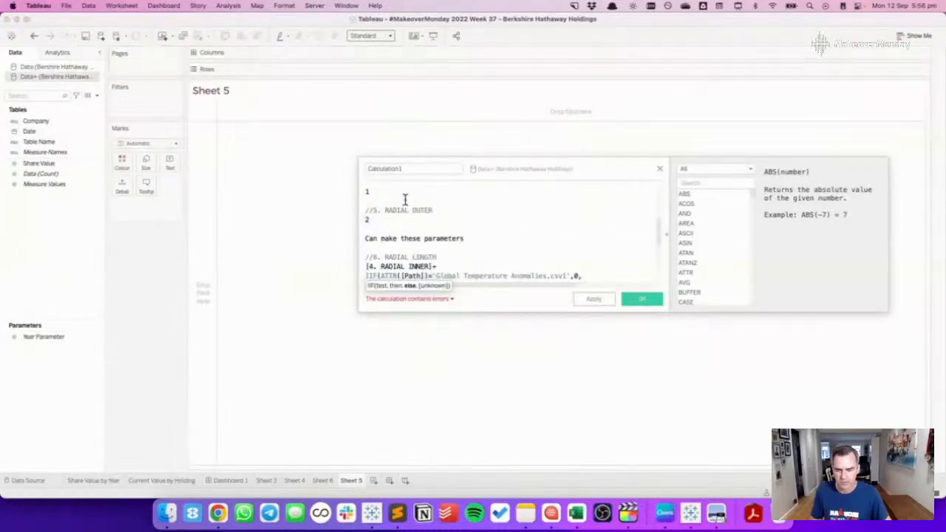
{"action": "key", "text": "super+a"}
{"action": "key", "text": "BackSpace"}
{"action": "key", "text": "super+v"}
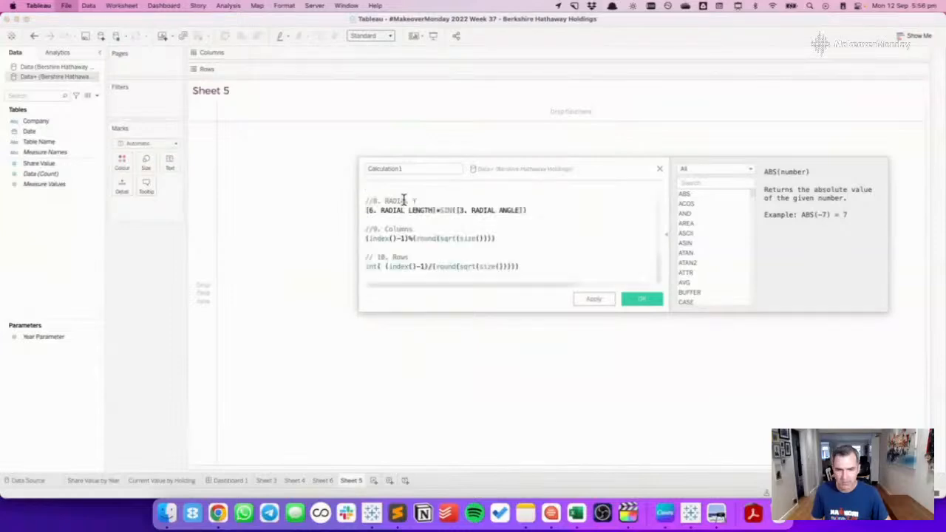
{"action": "scroll", "coordinate": [404, 200], "scroll_direction": "up", "scroll_amount": 10}
Replace Temp Change with Share Value in the 1. RADIAL FIELD formula and create a separate calculated field from that formula.
{"action": "left_click", "coordinate": [402, 201]}
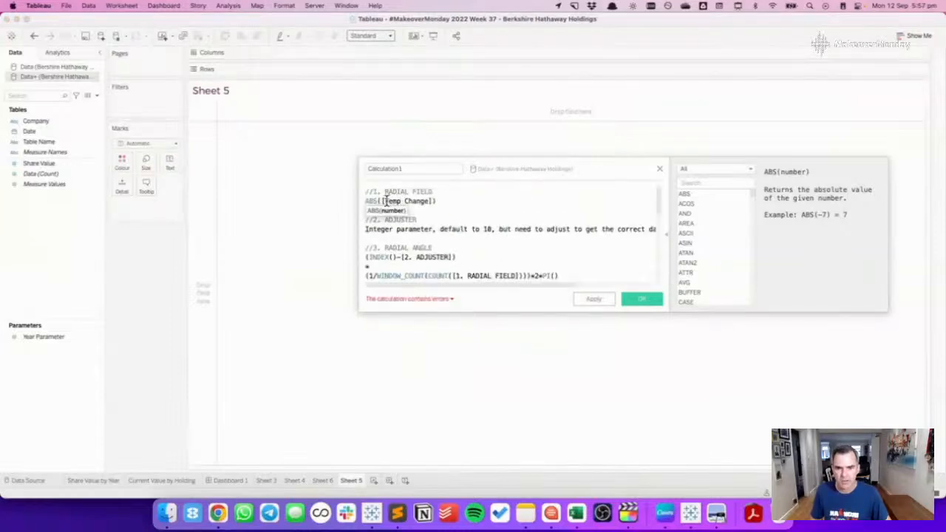
{"action": "left_click_drag", "start_coordinate": [381, 200], "coordinate": [449, 204]}
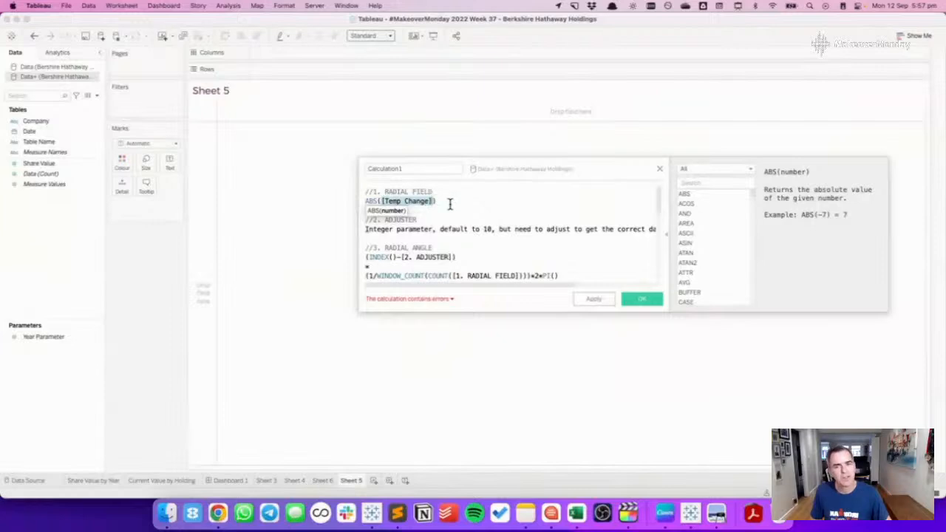
{"action": "type", "text": "share"}
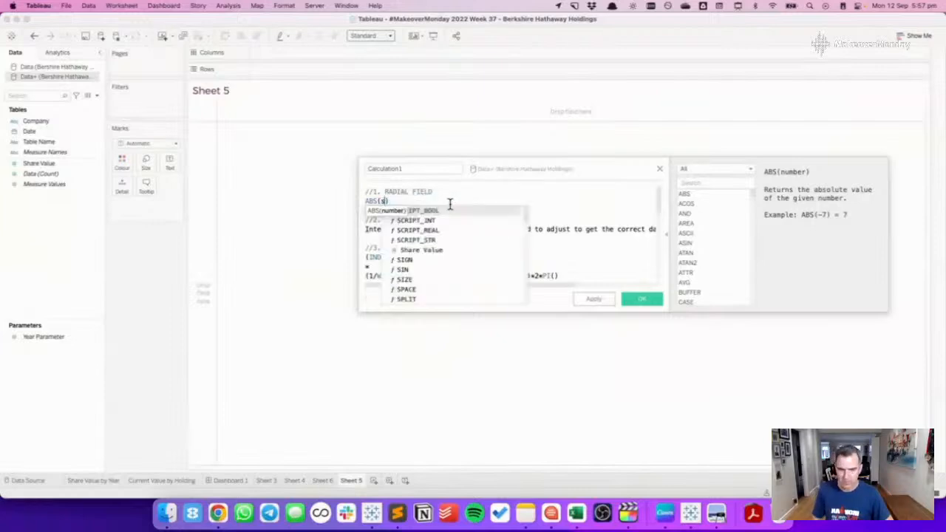
{"action": "left_click", "coordinate": [445, 212]}
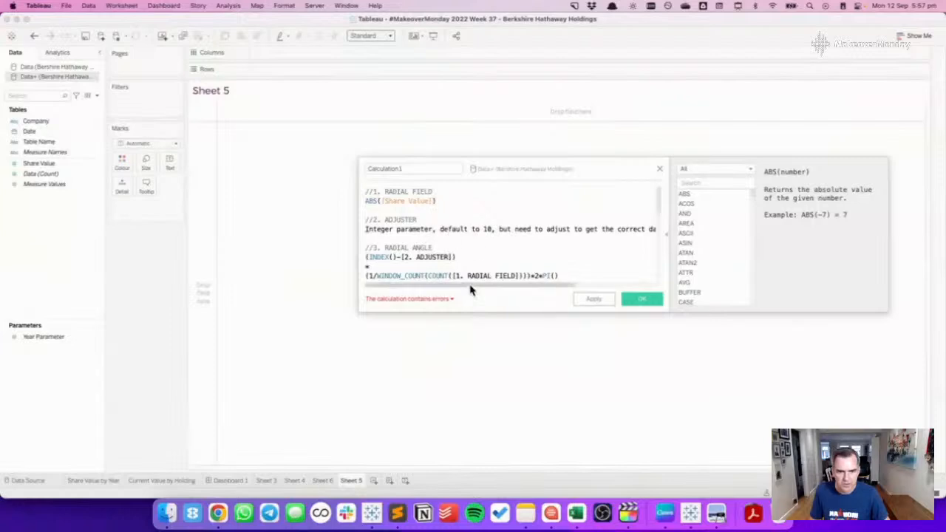
{"action": "left_click_drag", "start_coordinate": [471, 285], "coordinate": [46, 238]}
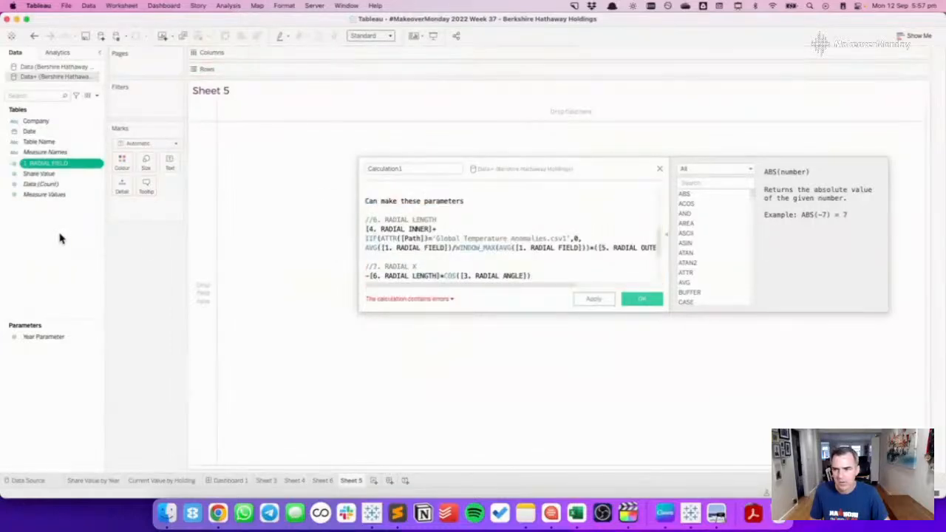
Start a new parameter for the Data+ source and name it 2. ADJUSTER.
{"action": "left_click", "coordinate": [96, 96]}
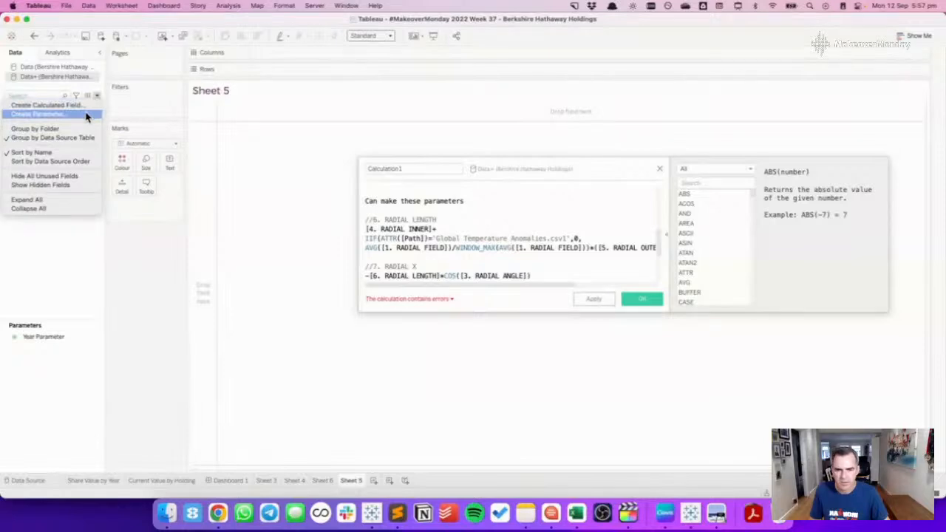
{"action": "left_click", "coordinate": [425, 230]}
{"action": "scroll", "coordinate": [427, 234], "scroll_direction": "up", "scroll_amount": 5}
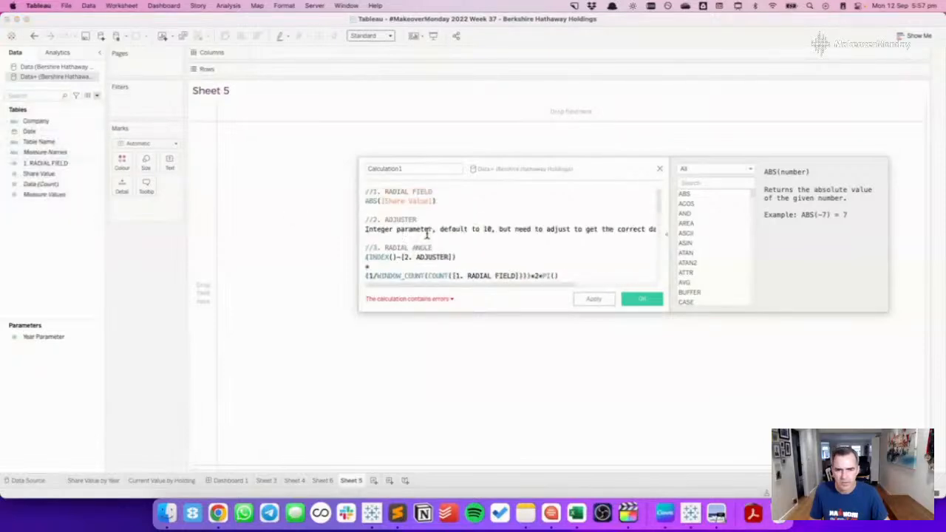
{"action": "left_click", "coordinate": [96, 95]}
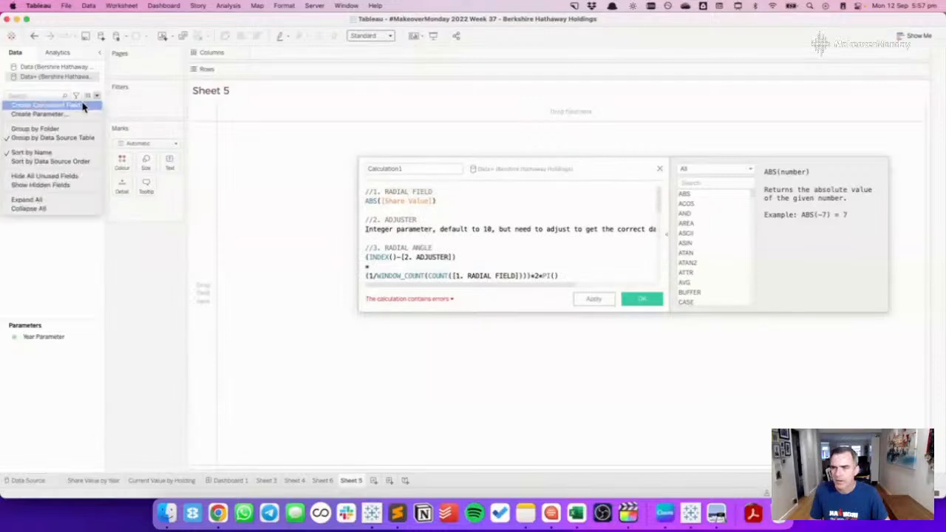
{"action": "left_click", "coordinate": [81, 118]}
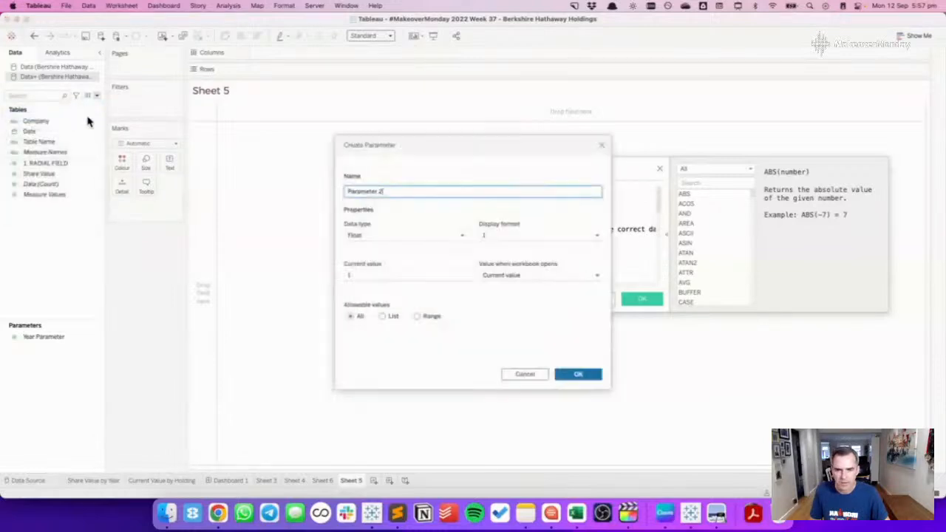
{"action": "left_click_drag", "start_coordinate": [422, 141], "coordinate": [162, 99]}
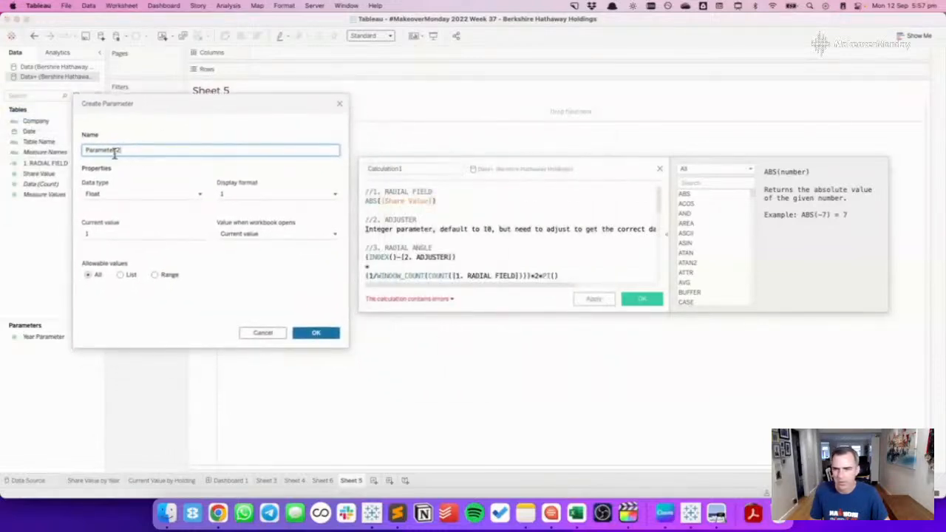
{"action": "left_click_drag", "start_coordinate": [130, 150], "coordinate": [63, 150]}
{"action": "type", "text": "2. ADJUSTER"}
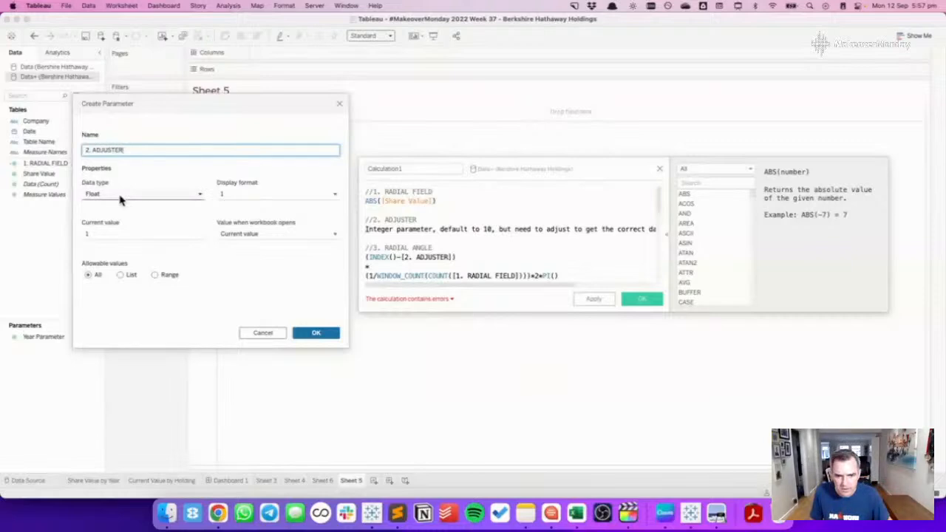
Set the 2. ADJUSTER parameter's data type to Integer and its current value to 10, and save it.
{"action": "left_click", "coordinate": [120, 199]}
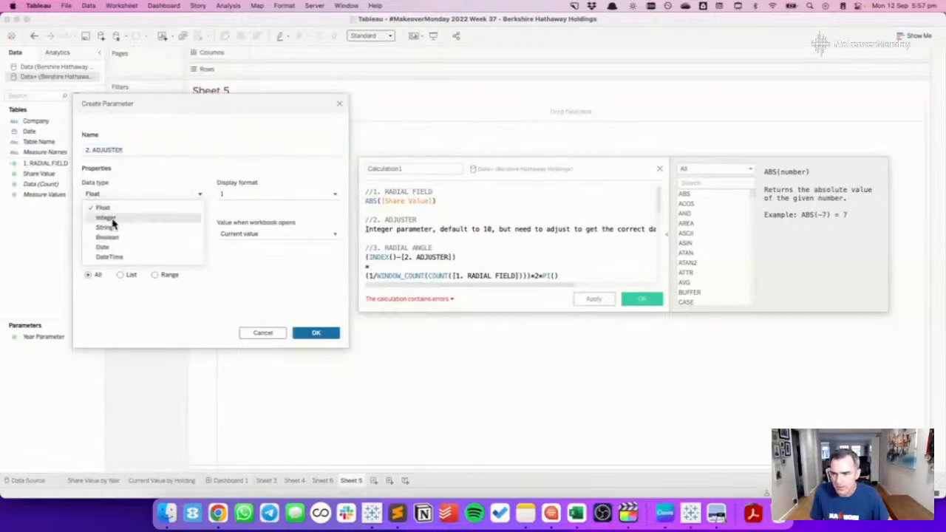
{"action": "left_click", "coordinate": [118, 219]}
{"action": "left_click", "coordinate": [254, 196]}
{"action": "left_click", "coordinate": [90, 235]}
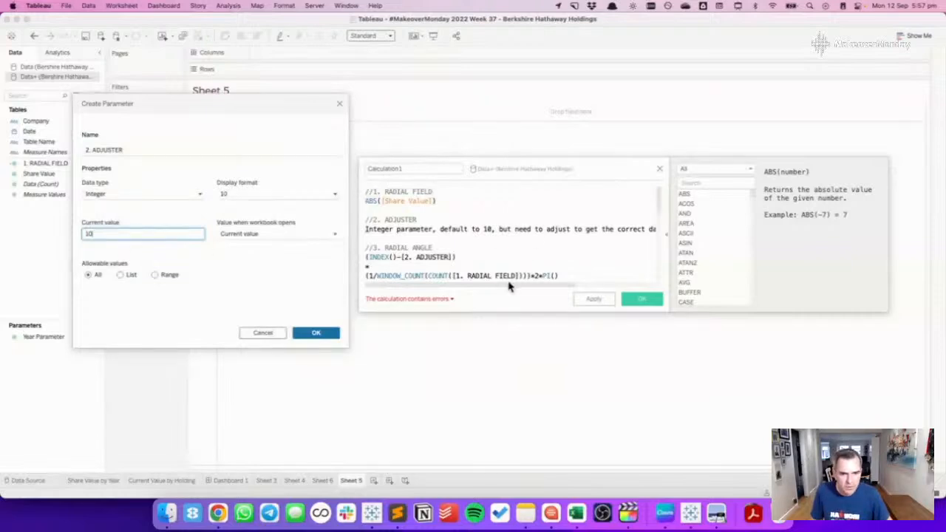
{"action": "left_click", "coordinate": [314, 332]}
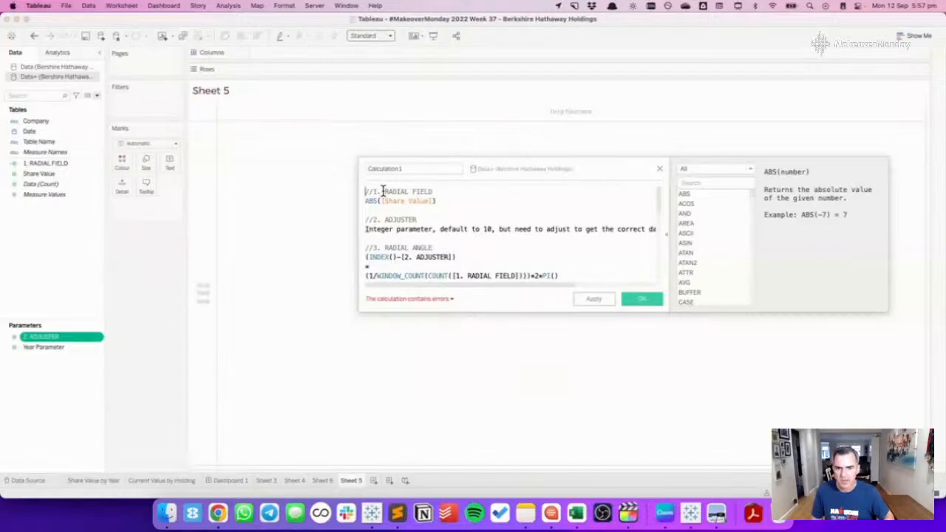
Delete the 1. RADIAL FIELD and 2. ADJUSTER lines from the calculation text and create the 3. RADIAL ANGLE field from its formula.
{"action": "key", "text": "shift+Down"}
{"action": "key", "text": "shift+Down"}
{"action": "key", "text": "shift+Down"}
{"action": "key", "text": "shift+Down"}
{"action": "key", "text": "shift+Down"}
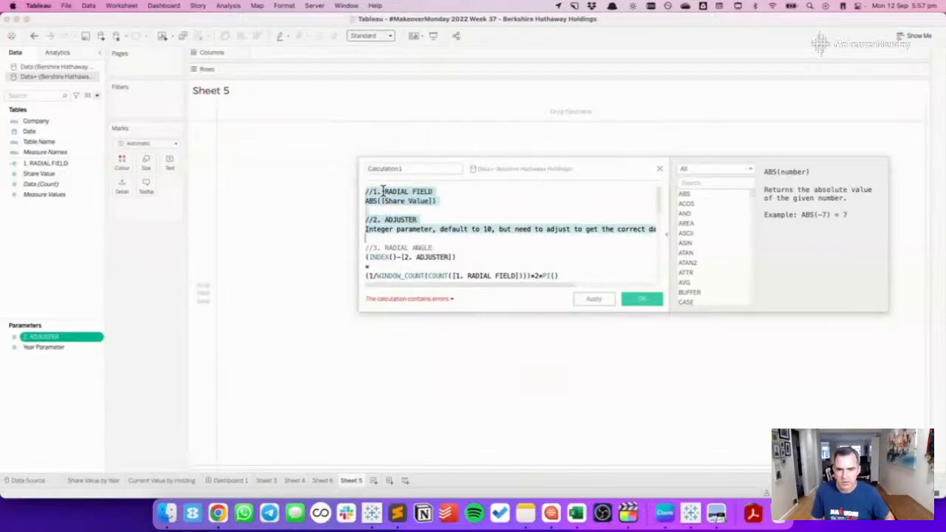
{"action": "key", "text": "BackSpace"}
{"action": "left_click_drag", "start_coordinate": [454, 210], "coordinate": [59, 227]}
In the 6. RADIAL LENGTH formula, replace Path with Table Name and the Global Temperature Anomalies file name with Data$.
{"action": "left_click", "coordinate": [439, 201]}
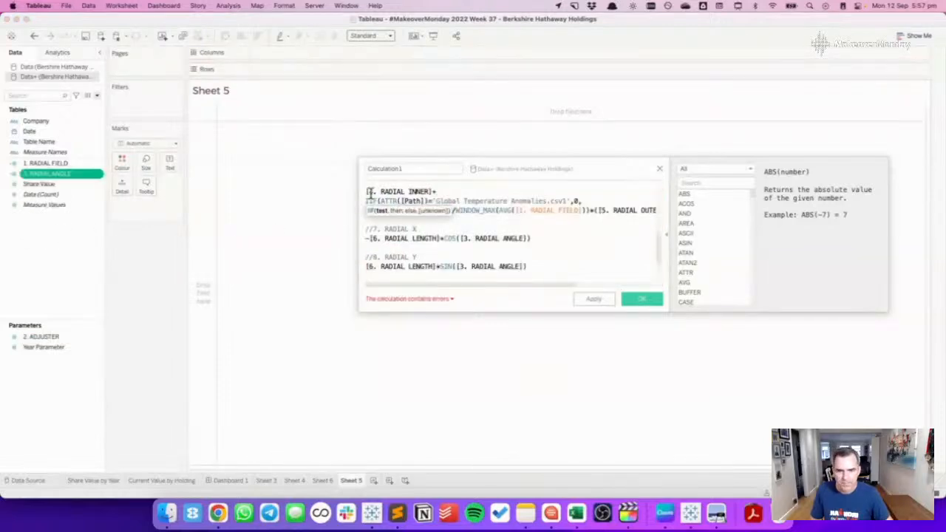
{"action": "double_click", "coordinate": [414, 201]}
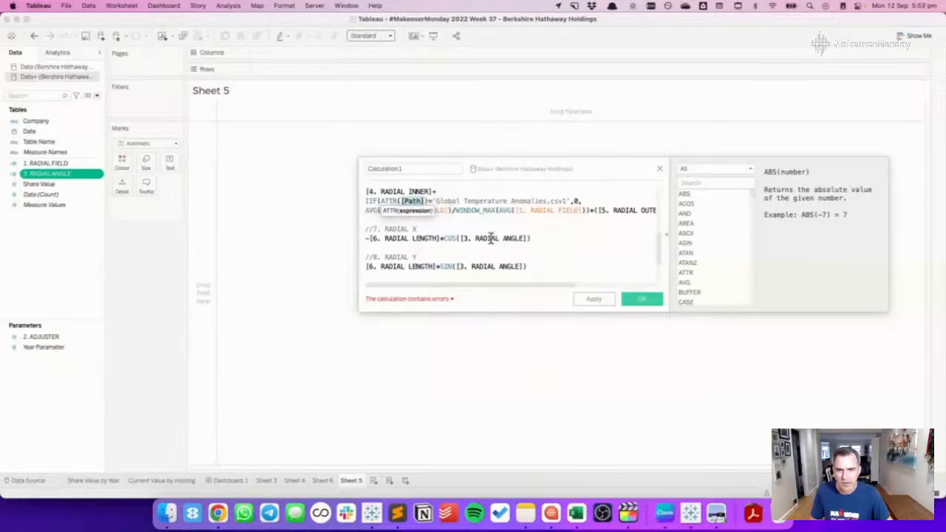
{"action": "type", "text": "ta"}
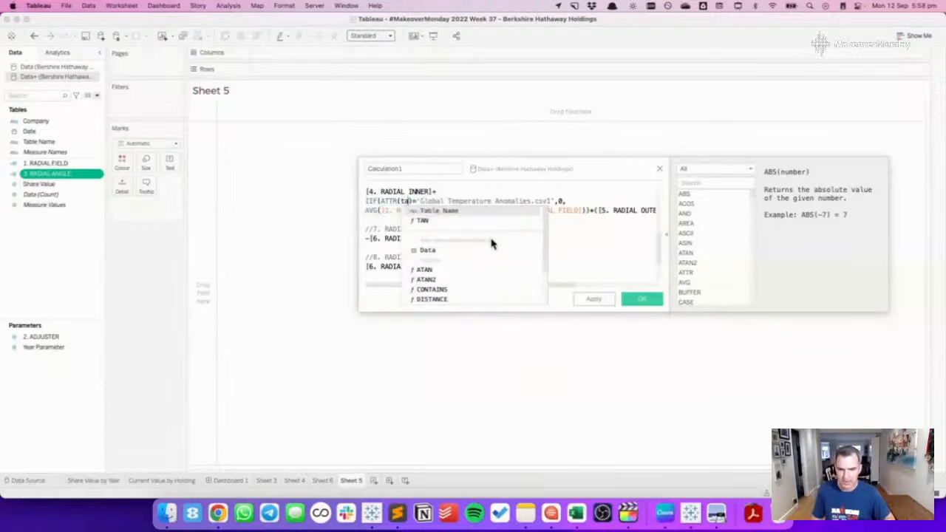
{"action": "double_click", "coordinate": [474, 211]}
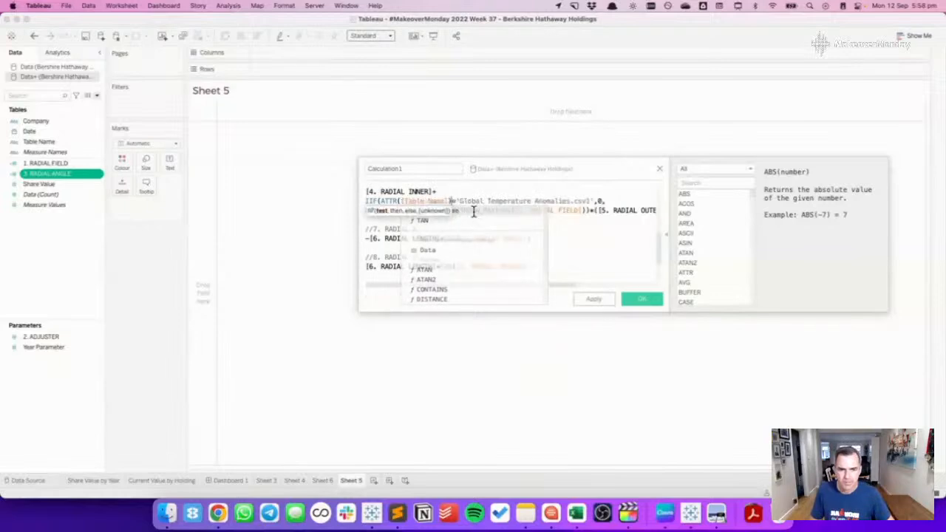
{"action": "left_click_drag", "start_coordinate": [461, 201], "coordinate": [597, 199]}
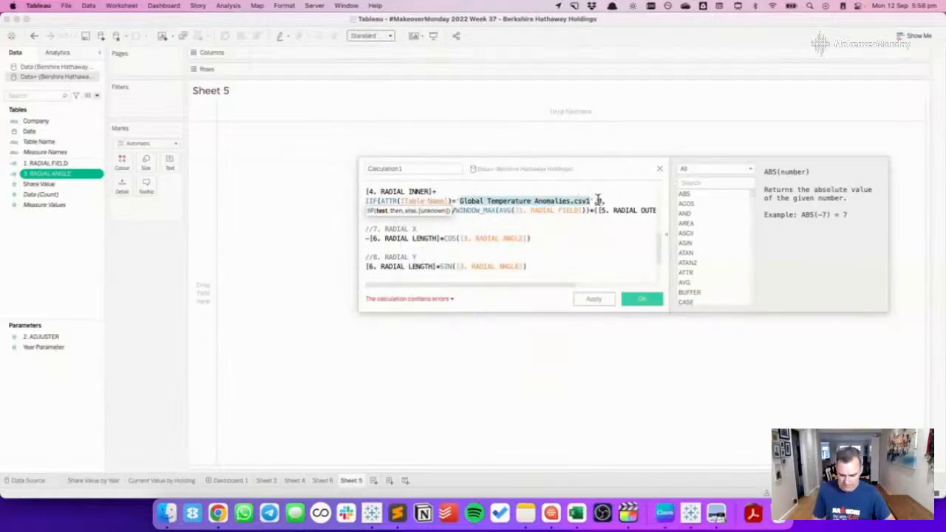
{"action": "type", "text": "Data1"}
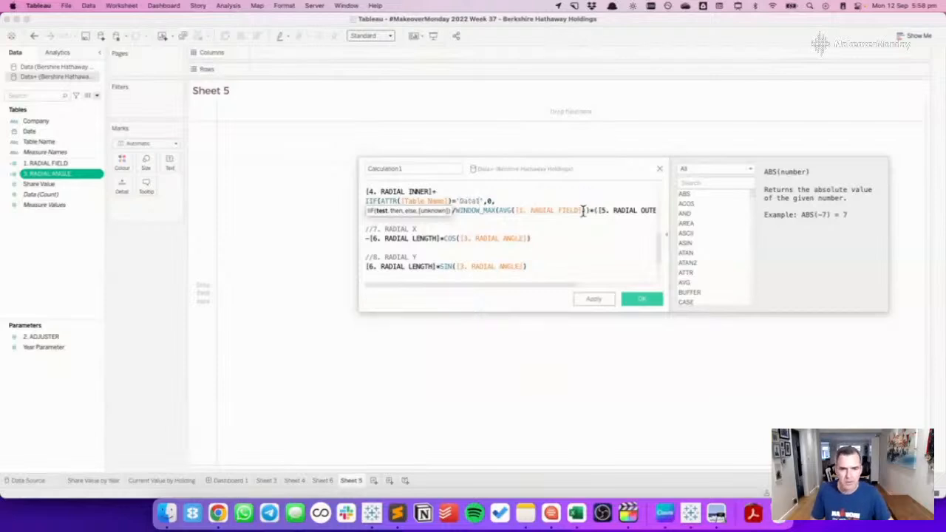
Create the 4. RADIAL INNER field from the radial inner and radial outer lines of the calculation text.
{"action": "left_click", "coordinate": [497, 211]}
{"action": "left_click_drag", "start_coordinate": [508, 288], "coordinate": [468, 294]}
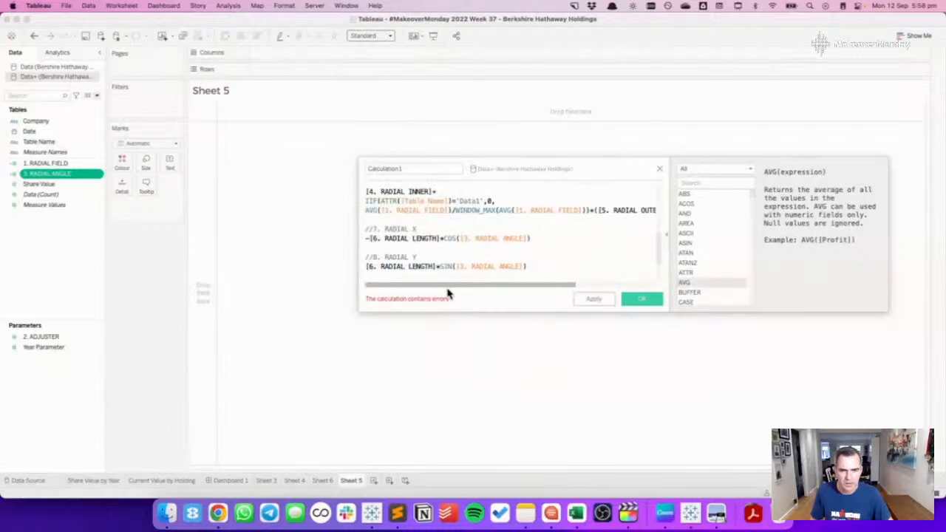
{"action": "scroll", "coordinate": [443, 260], "scroll_direction": "up", "scroll_amount": 5}
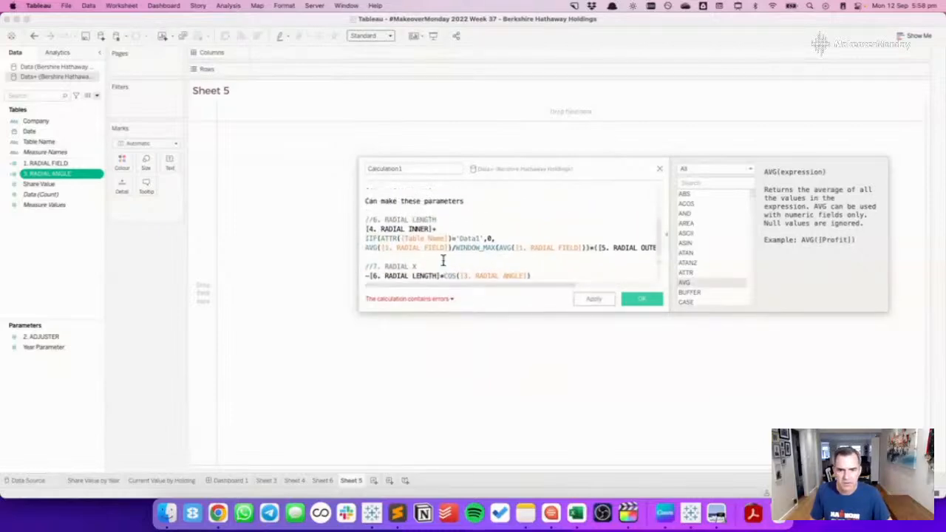
{"action": "scroll", "coordinate": [444, 260], "scroll_direction": "up", "scroll_amount": 1}
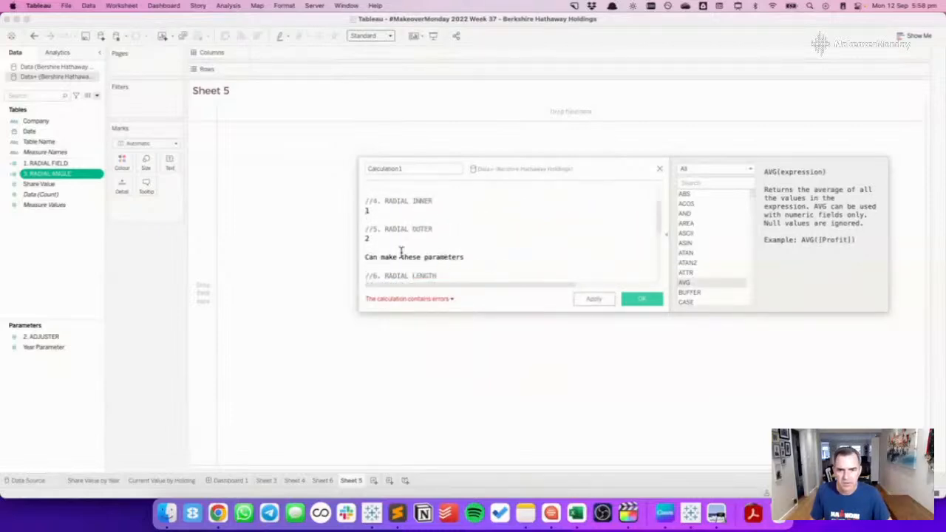
{"action": "left_click_drag", "start_coordinate": [372, 240], "coordinate": [67, 238]}
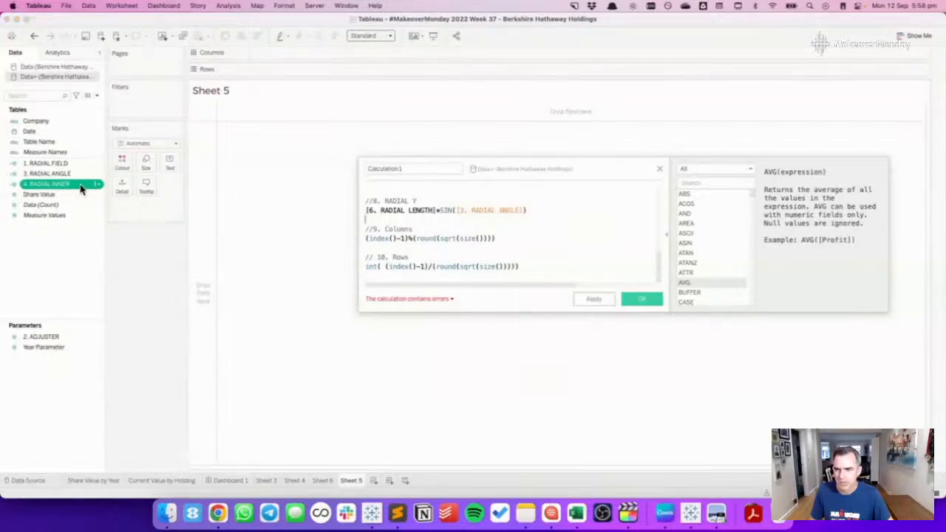
Copy the entire radial calculation text and close the unsaved calculation.
{"action": "scroll", "coordinate": [519, 237], "scroll_direction": "up", "scroll_amount": 5}
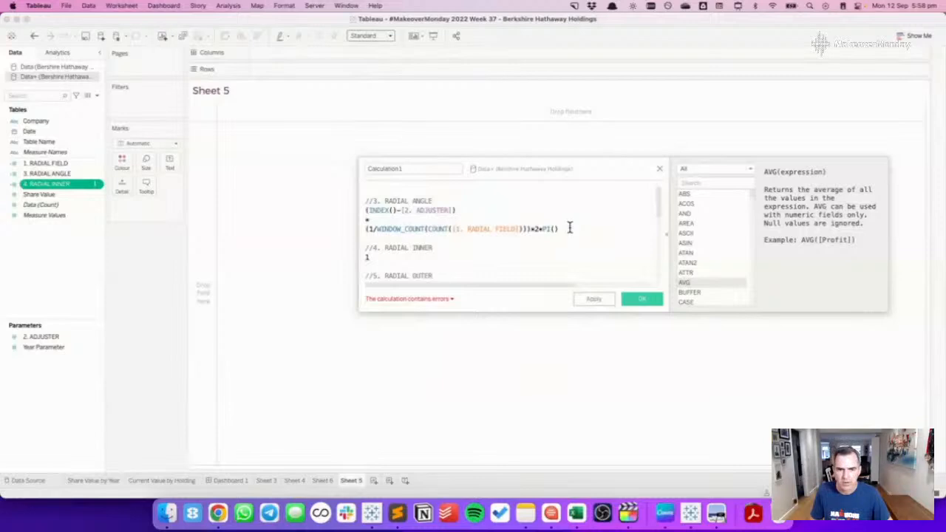
{"action": "left_click_drag", "start_coordinate": [570, 228], "coordinate": [365, 207]}
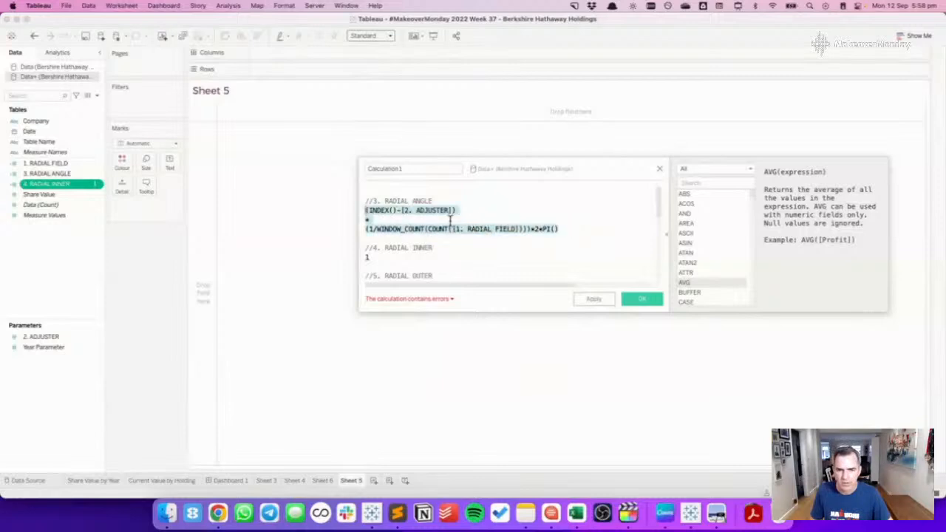
{"action": "left_click", "coordinate": [449, 222]}
{"action": "key", "text": "super+a"}
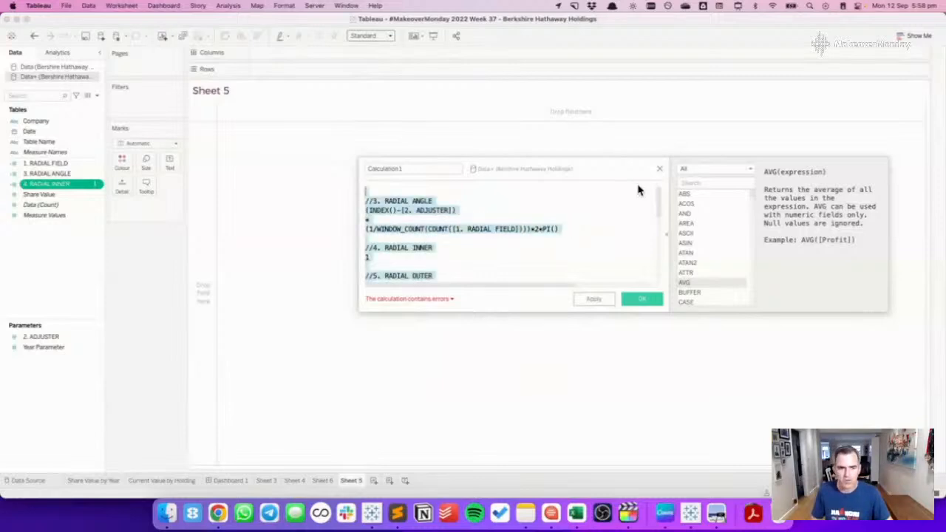
{"action": "left_click", "coordinate": [660, 168]}
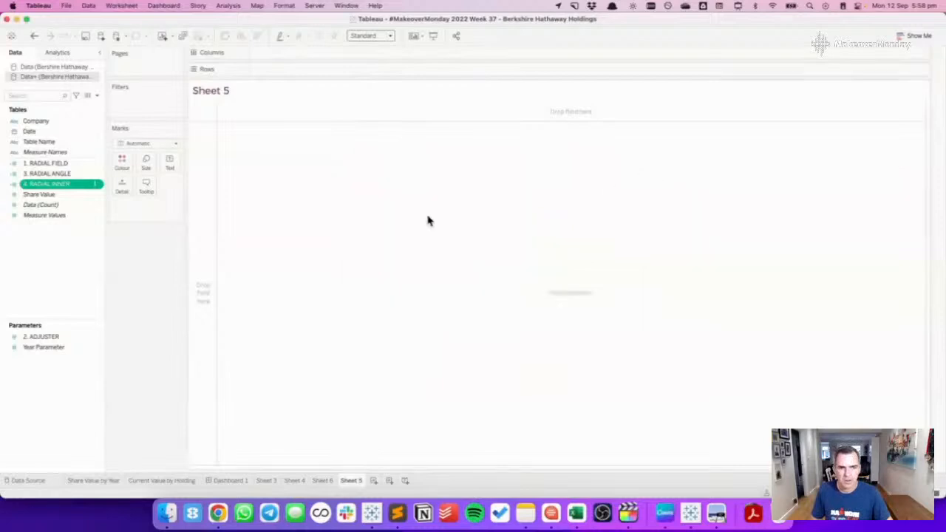
Review the formula of the 3. RADIAL ANGLE field.
{"action": "right_click", "coordinate": [47, 177]}
{"action": "left_click", "coordinate": [62, 219]}
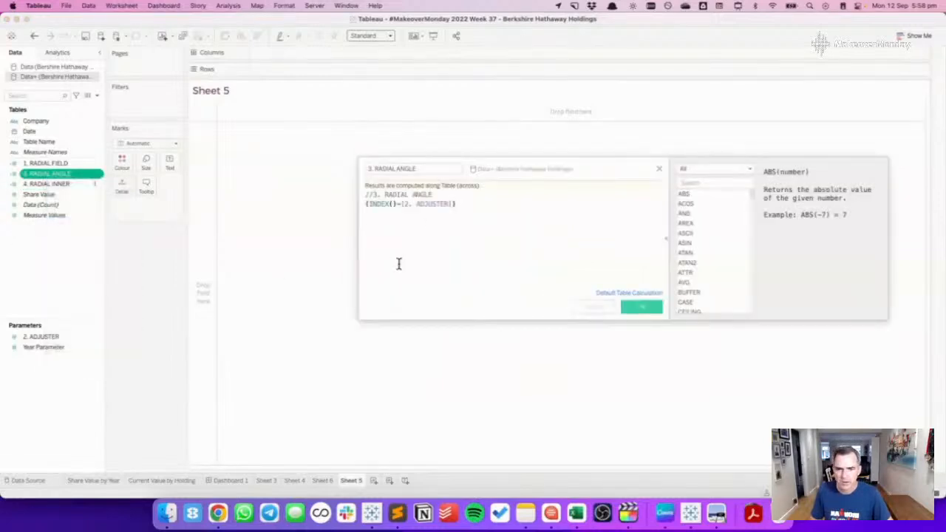
{"action": "left_click", "coordinate": [634, 309]}
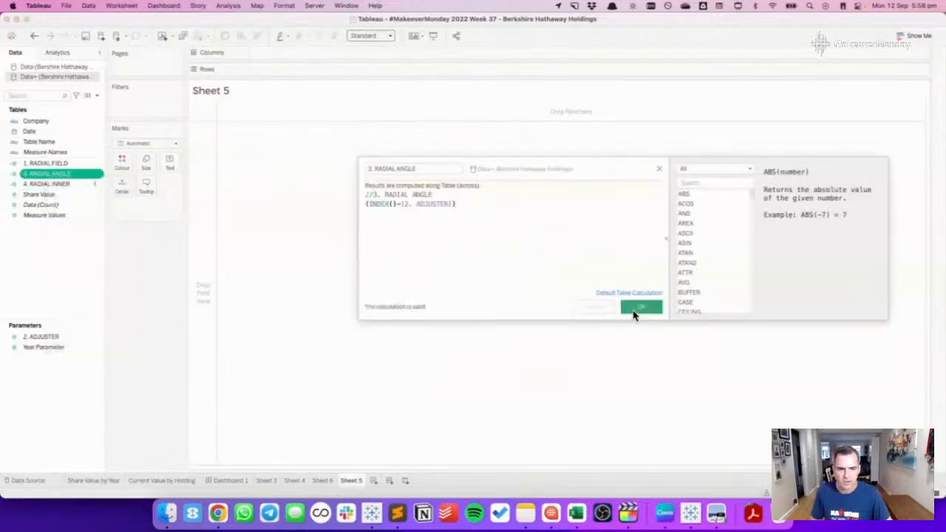
Edit 4. RADIAL INNER, splitting its outer lines into a 5. RADIAL OUTER field of 2 and keeping only the value 1.
{"action": "right_click", "coordinate": [36, 187]}
{"action": "left_click", "coordinate": [50, 217]}
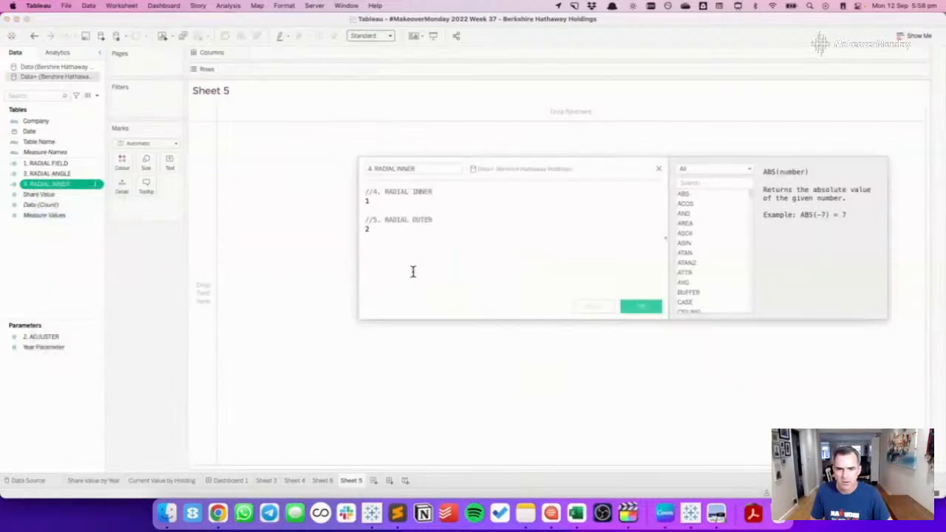
{"action": "left_click_drag", "start_coordinate": [371, 229], "coordinate": [87, 238]}
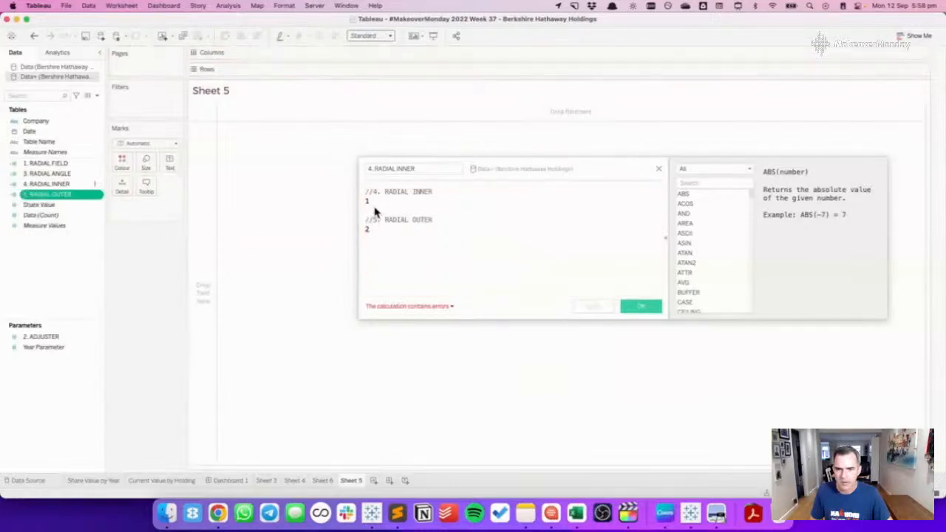
{"action": "left_click_drag", "start_coordinate": [369, 201], "coordinate": [378, 266]}
{"action": "key", "text": "BackSpace"}
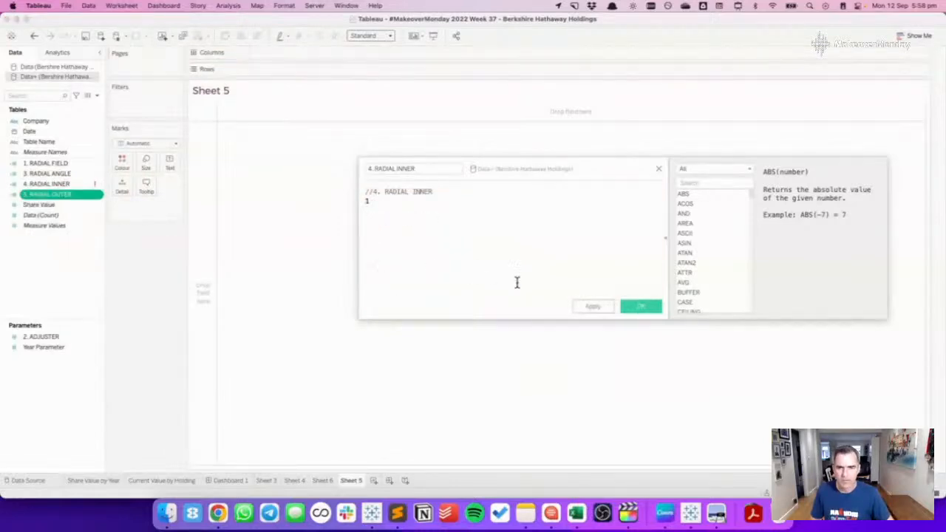
{"action": "left_click", "coordinate": [640, 306]}
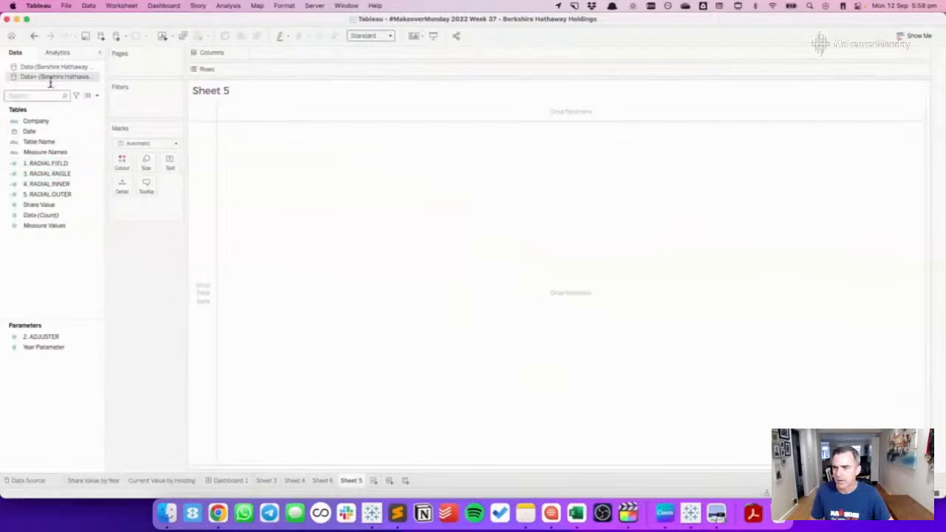
{"action": "left_click", "coordinate": [96, 95]}
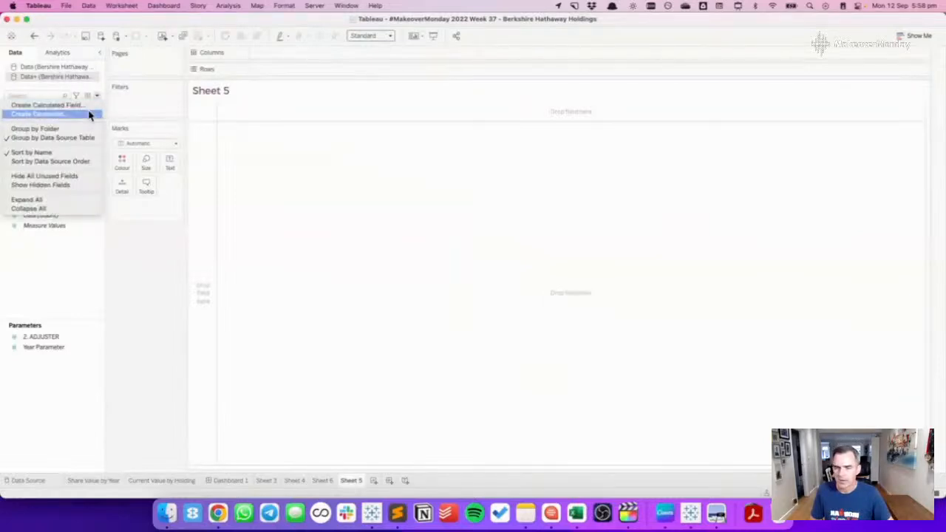
{"action": "left_click", "coordinate": [89, 114]}
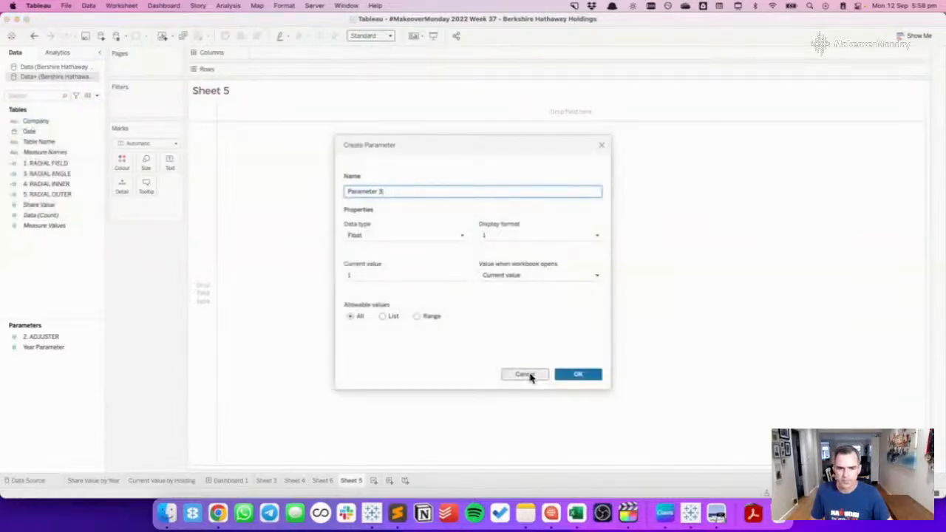
{"action": "left_click", "coordinate": [524, 375]}
Start a new calculated field for the Data+ source and paste the copied radial calculations into it.
{"action": "left_click", "coordinate": [96, 95]}
{"action": "left_click", "coordinate": [90, 104]}
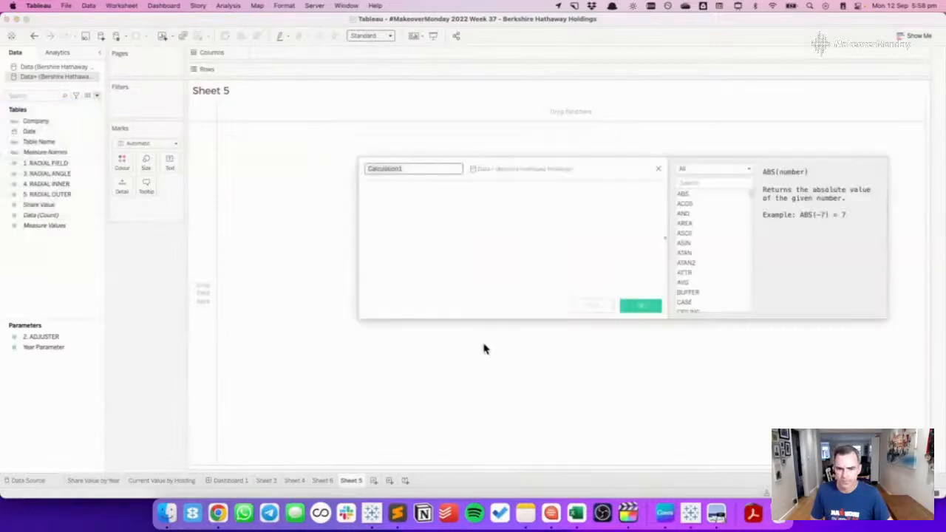
{"action": "left_click", "coordinate": [436, 264]}
{"action": "key", "text": "super+v"}
{"action": "scroll", "coordinate": [437, 264], "scroll_direction": "down", "scroll_amount": 3}
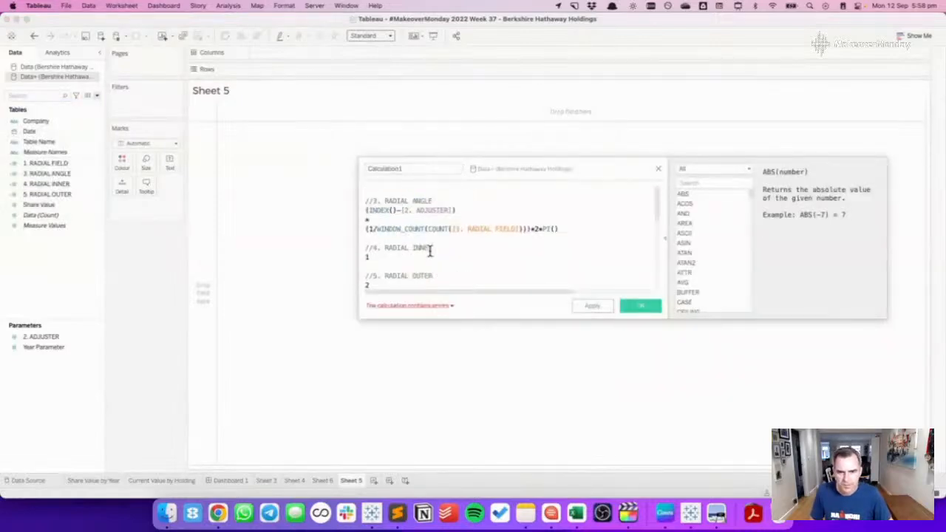
Delete everything above the 6. RADIAL LENGTH heading from the calculation text, including the angle, inner, outer and parameter note lines.
{"action": "key", "text": "shift+Down"}
{"action": "key", "text": "shift+Down"}
{"action": "key", "text": "shift+Down"}
{"action": "key", "text": "shift+Down"}
{"action": "key", "text": "shift+Down"}
{"action": "key", "text": "shift+Down"}
{"action": "key", "text": "shift+Down"}
{"action": "key", "text": "shift+Down"}
{"action": "key", "text": "shift+Down"}
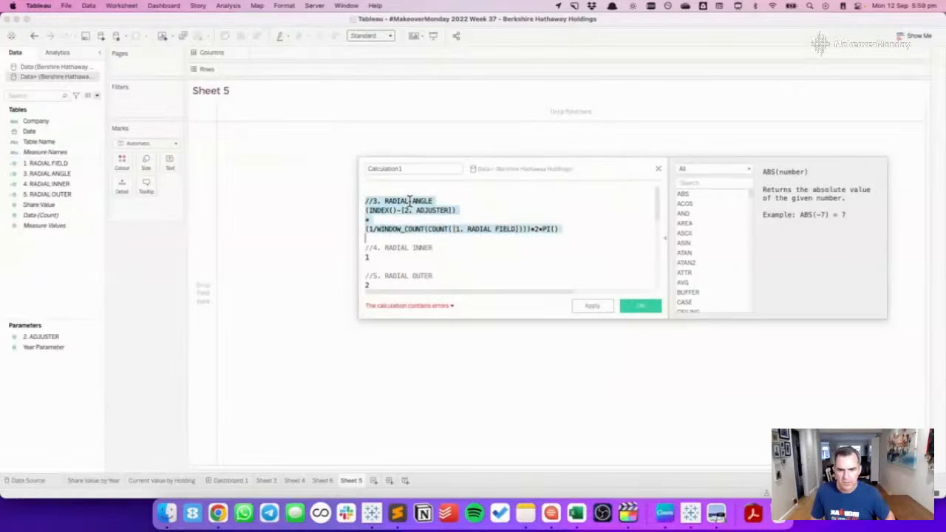
{"action": "key", "text": "shift+Down"}
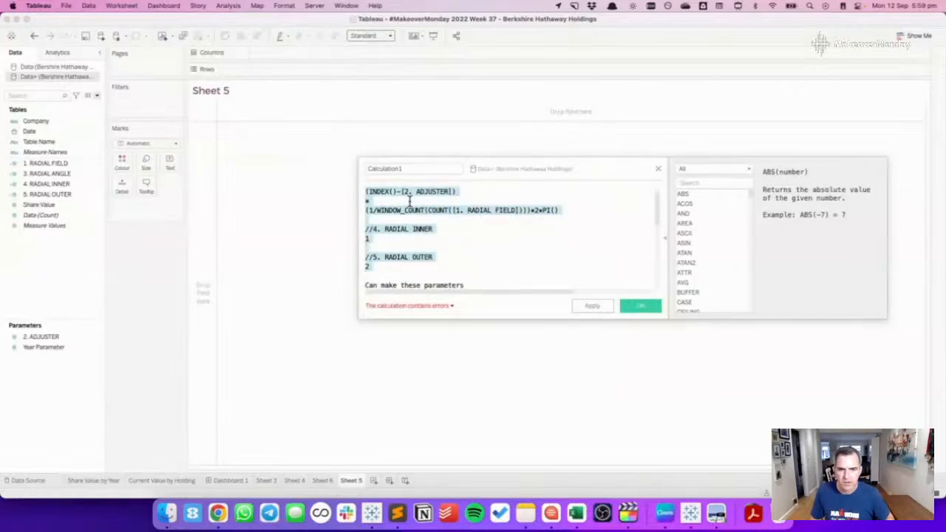
{"action": "key", "text": "BackSpace"}
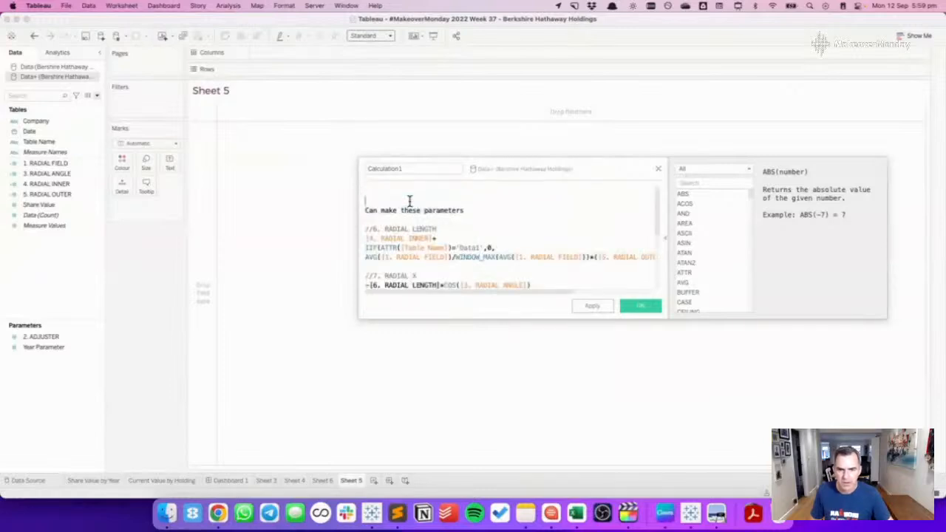
{"action": "key", "text": "shift+Down"}
{"action": "key", "text": "shift+Down"}
{"action": "key", "text": "BackSpace"}
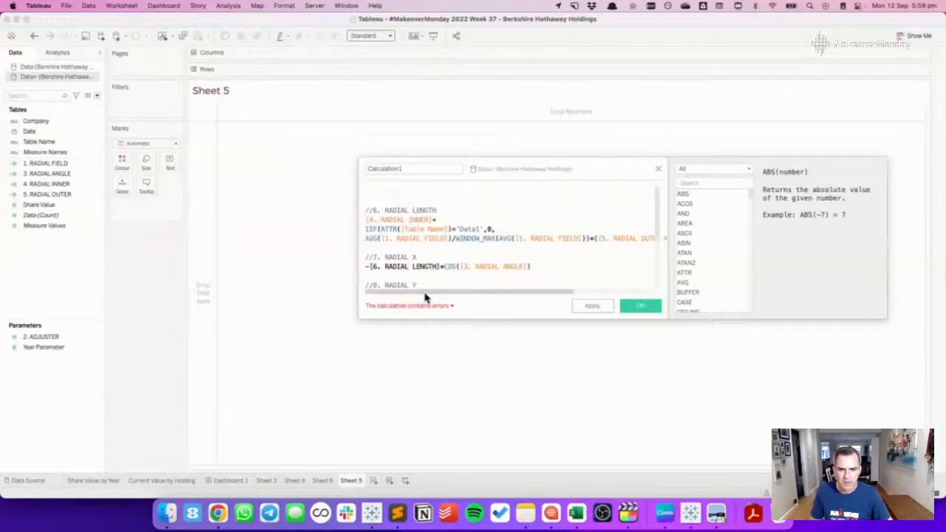
Create the 6. RADIAL LENGTH field from its heading and formula in the calculation text.
{"action": "left_click_drag", "start_coordinate": [424, 294], "coordinate": [362, 300]}
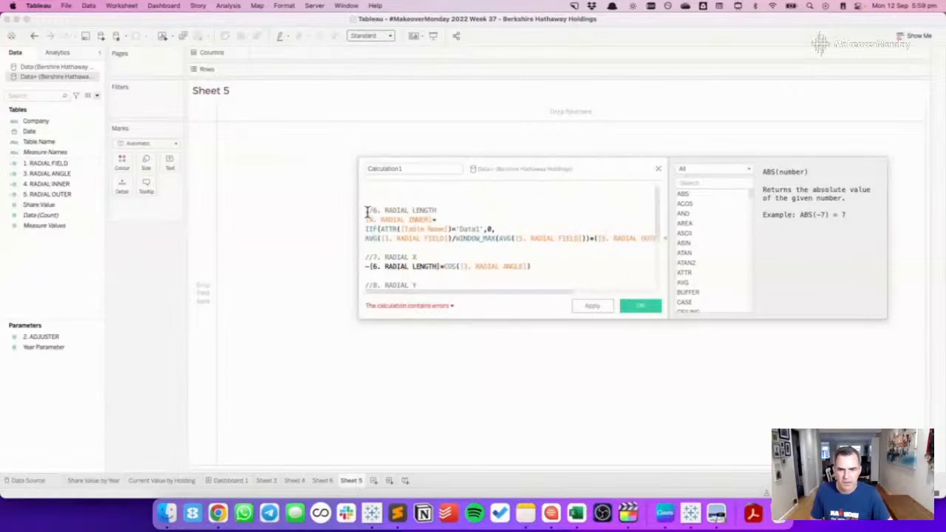
{"action": "left_click_drag", "start_coordinate": [367, 212], "coordinate": [365, 249]}
{"action": "left_click_drag", "start_coordinate": [377, 214], "coordinate": [66, 265]}
Delete the 6. RADIAL LENGTH heading and formula from the calculation text.
{"action": "left_click", "coordinate": [433, 200]}
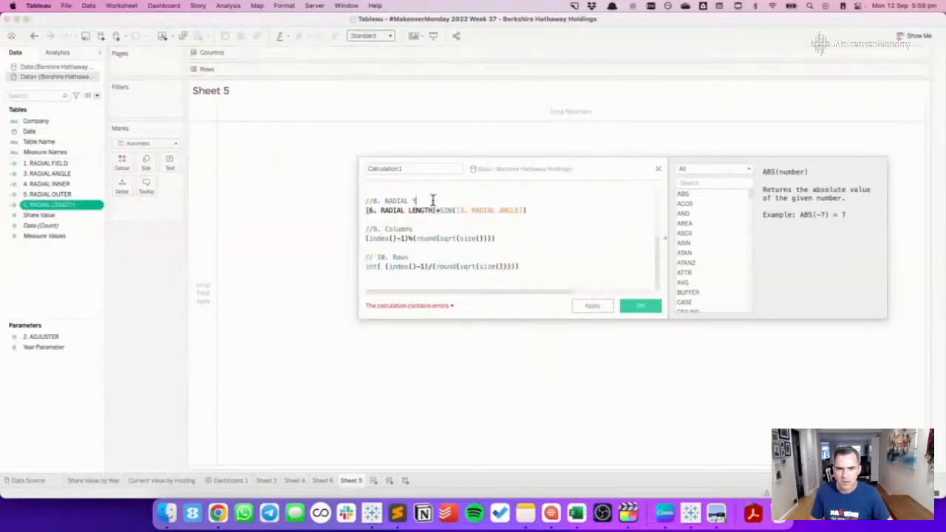
{"action": "key", "text": "super+Left"}
{"action": "key", "text": "super+Up"}
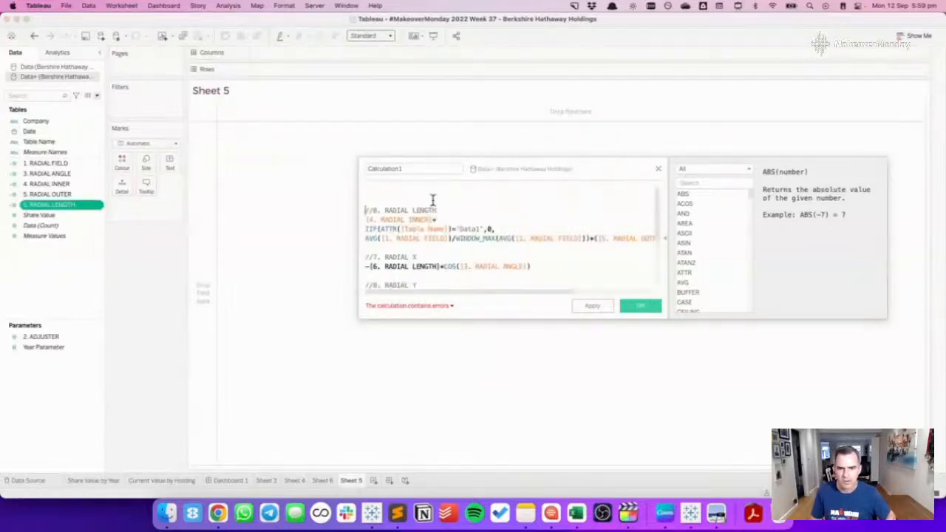
{"action": "key", "text": "shift+Down"}
{"action": "key", "text": "shift+Down"}
{"action": "key", "text": "shift+Down"}
{"action": "key", "text": "shift+Down"}
{"action": "key", "text": "BackSpace"}
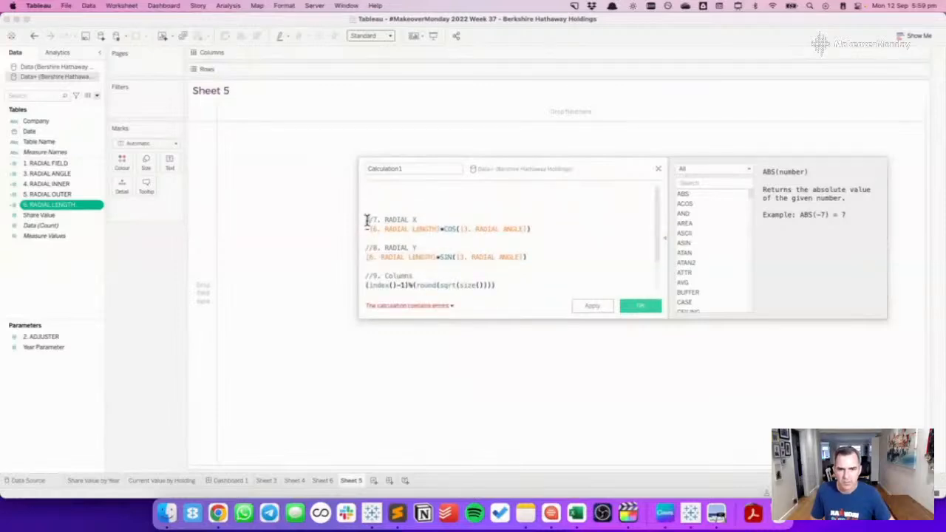
Create the 7. RADIAL X field from its heading and cosine formula in the calculation text.
{"action": "left_click_drag", "start_coordinate": [366, 220], "coordinate": [456, 229]}
{"action": "key", "text": "Left"}
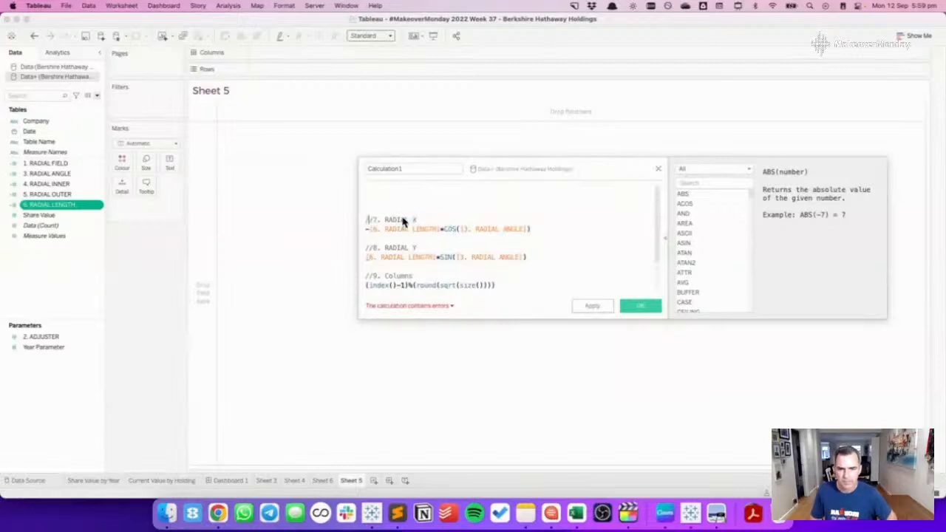
{"action": "key", "text": "shift+Down"}
{"action": "key", "text": "shift+Down"}
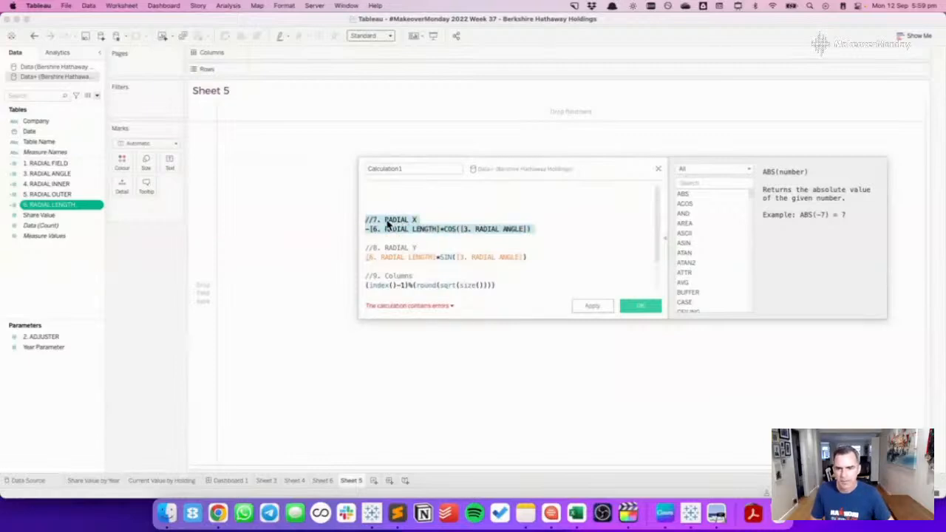
{"action": "left_click_drag", "start_coordinate": [388, 220], "coordinate": [72, 255]}
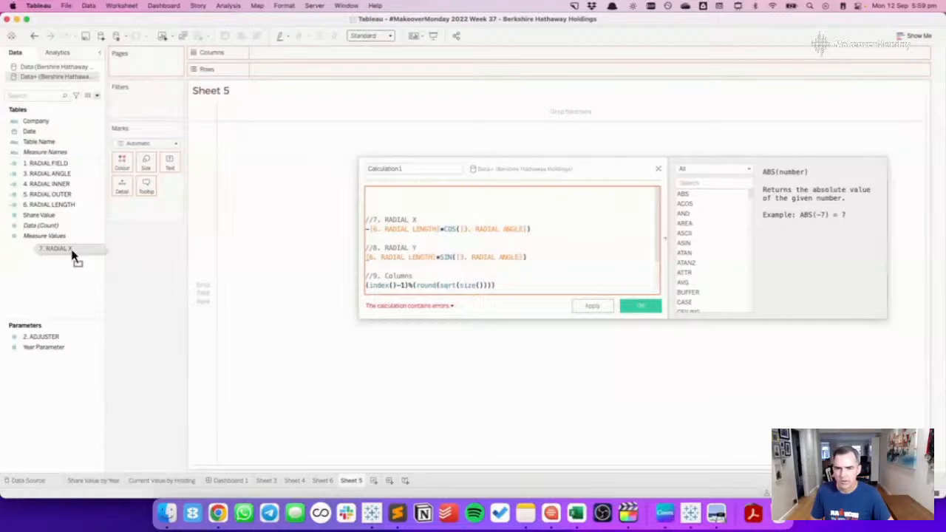
{"action": "left_click_drag", "start_coordinate": [72, 255], "coordinate": [72, 253]}
Create the 8. RADIAL Y field from its heading and sine formula in the calculation text.
{"action": "scroll", "coordinate": [454, 249], "scroll_direction": "down", "scroll_amount": 2}
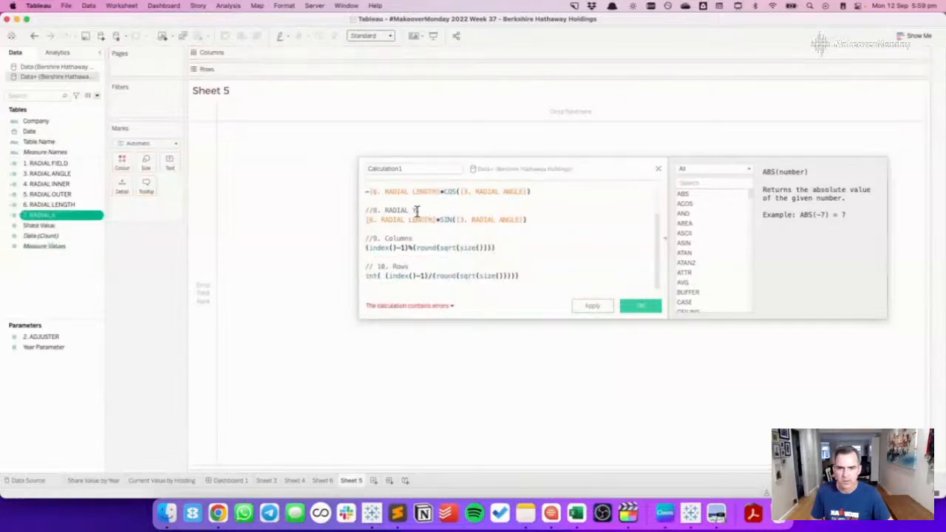
{"action": "scroll", "coordinate": [418, 212], "scroll_direction": "up", "scroll_amount": 2}
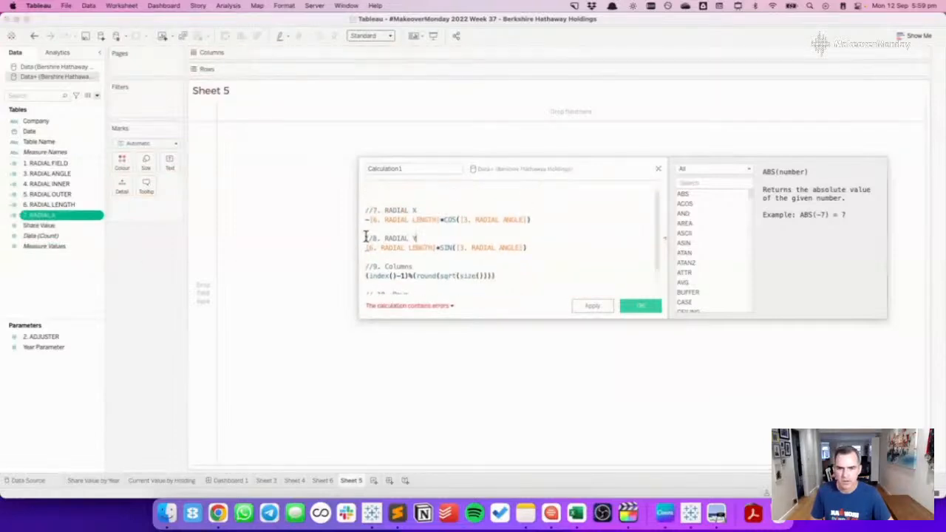
{"action": "left_click_drag", "start_coordinate": [364, 236], "coordinate": [538, 248]}
{"action": "left_click_drag", "start_coordinate": [427, 240], "coordinate": [67, 269]}
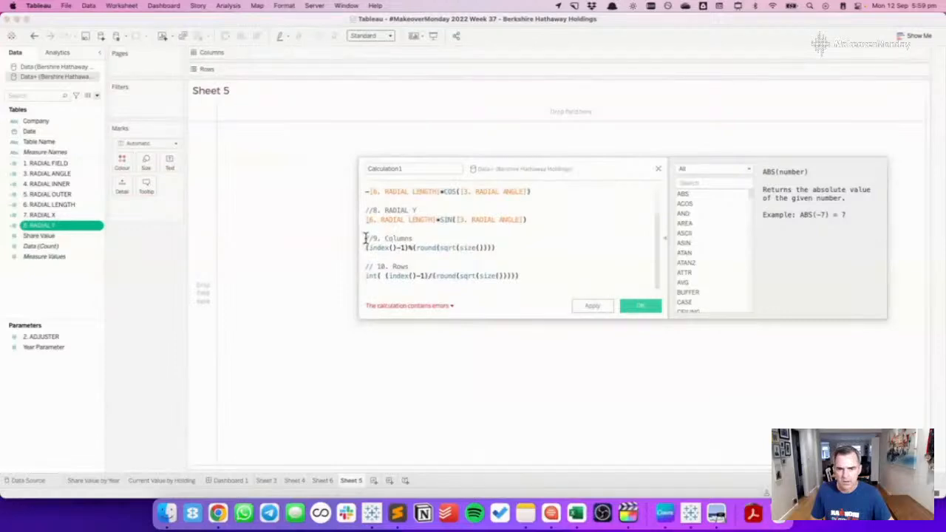
Create the 9. Columns and 10. Rows fields from their index-based formulas in the calculation text.
{"action": "left_click_drag", "start_coordinate": [364, 238], "coordinate": [512, 243]}
{"action": "left_click_drag", "start_coordinate": [396, 247], "coordinate": [59, 288]}
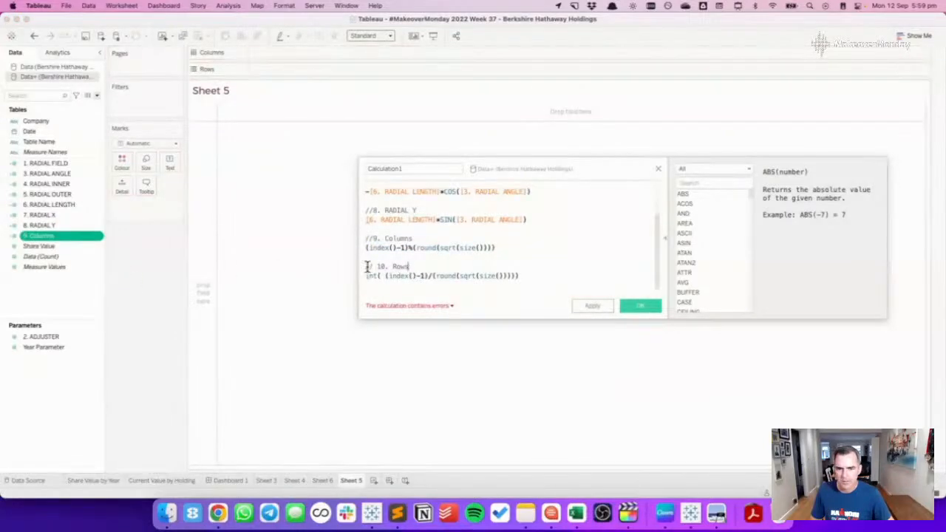
{"action": "left_click_drag", "start_coordinate": [365, 267], "coordinate": [519, 277]}
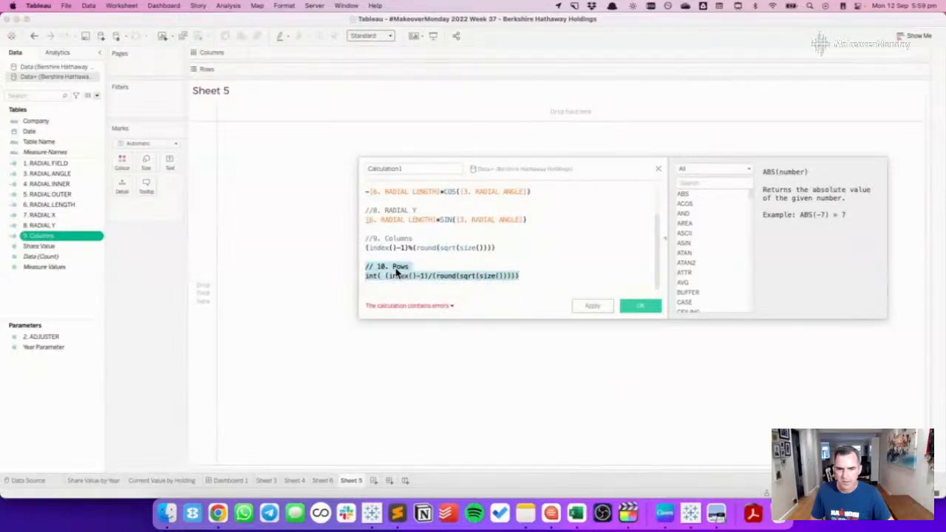
{"action": "left_click_drag", "start_coordinate": [397, 271], "coordinate": [79, 289]}
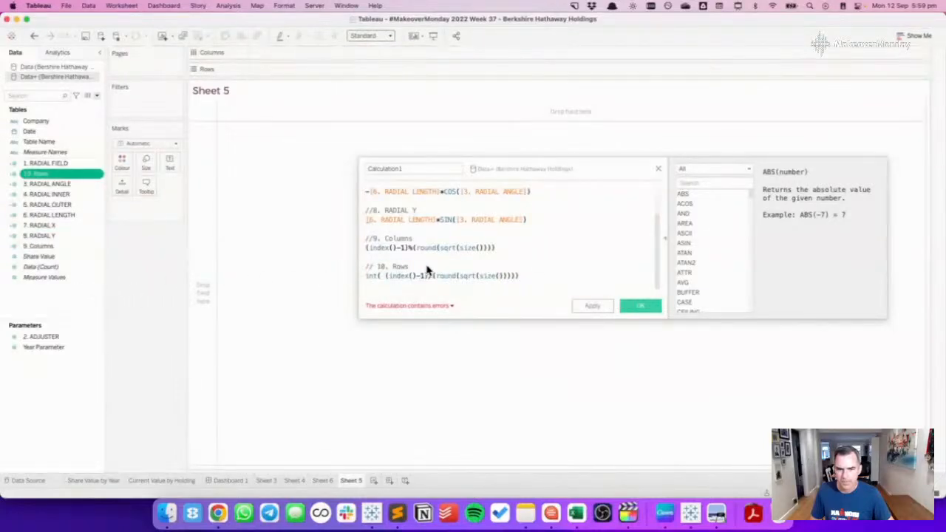
Clear all remaining text from the scratch calculation and close the calculation editor without saving.
{"action": "scroll", "coordinate": [413, 244], "scroll_direction": "up", "scroll_amount": 2}
{"action": "scroll", "coordinate": [418, 220], "scroll_direction": "down", "scroll_amount": 2}
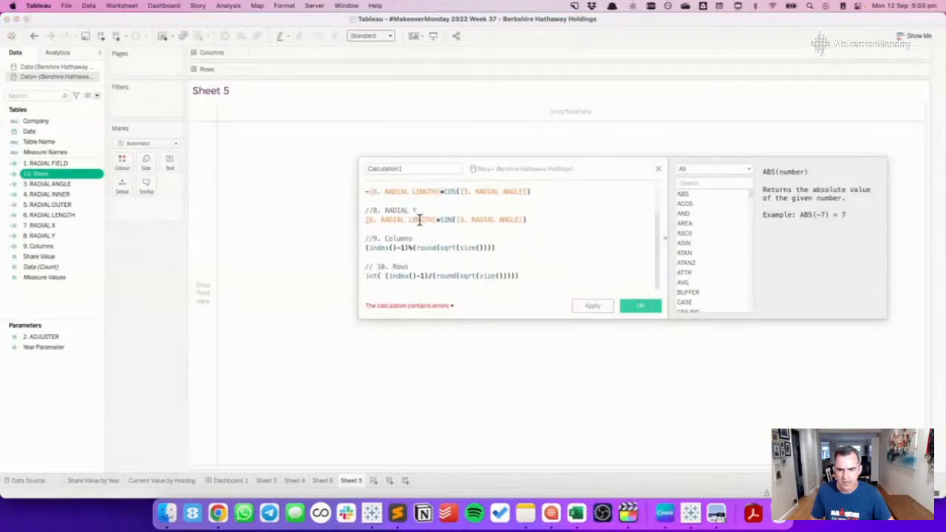
{"action": "key", "text": "super+a"}
{"action": "key", "text": "BackSpace"}
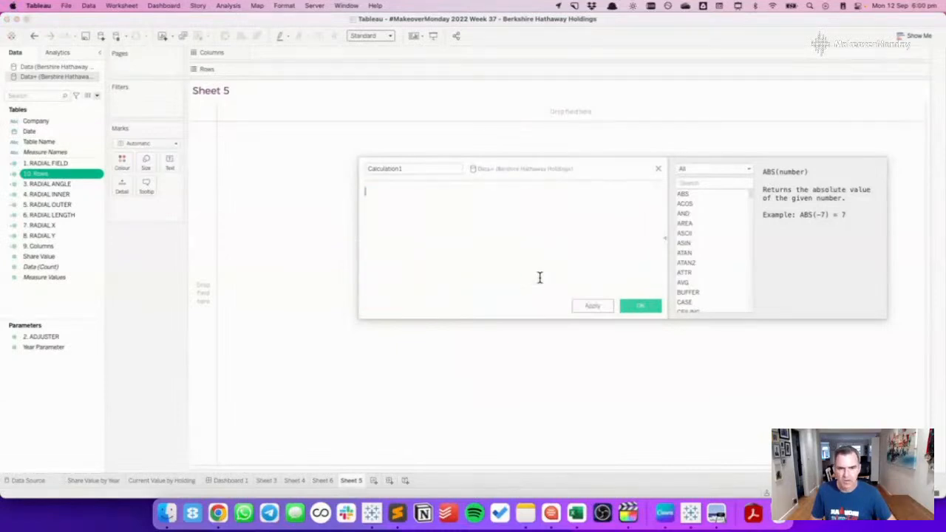
{"action": "left_click", "coordinate": [658, 169]}
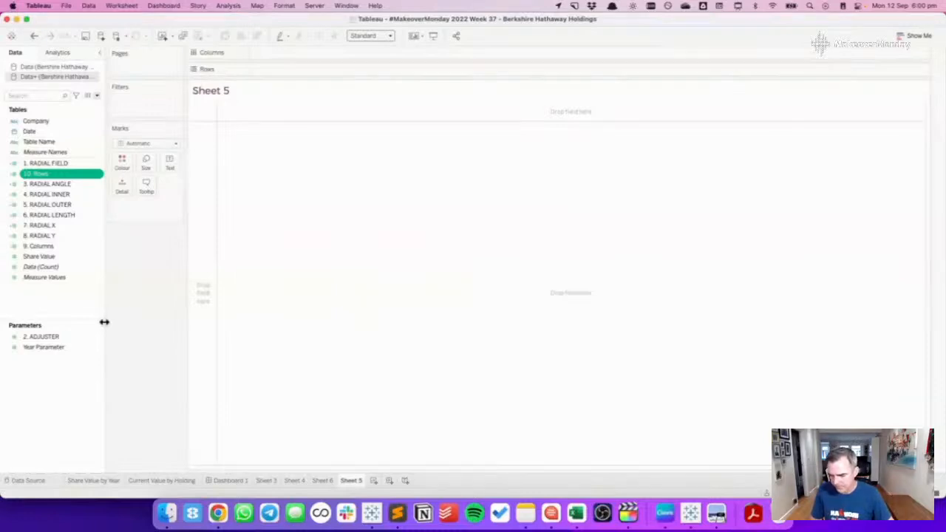
Consult the Layout section of the Starburst Chart note in Notes, and in Tableau place 8. RADIAL Y on Columns and 7. RADIAL X on Rows.
{"action": "key", "text": "super+Tab"}
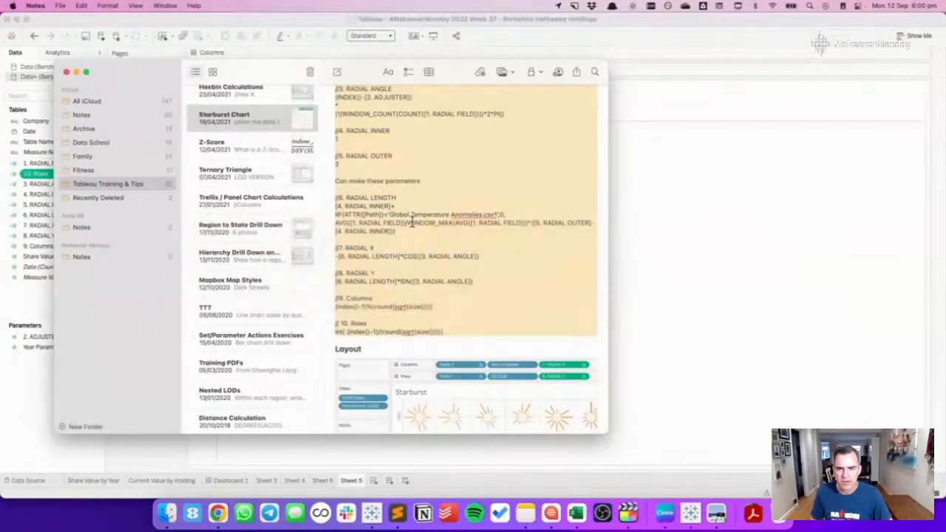
{"action": "scroll", "coordinate": [407, 231], "scroll_direction": "down", "scroll_amount": 10}
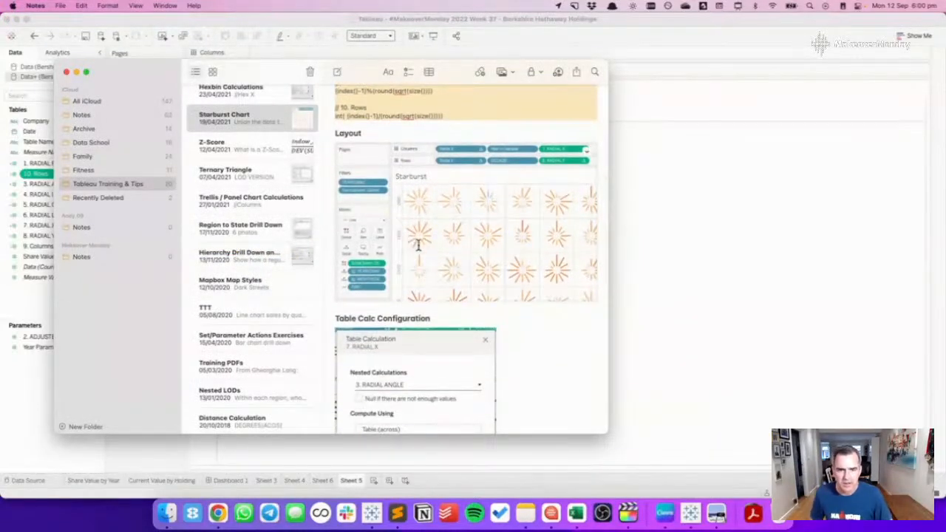
{"action": "scroll", "coordinate": [418, 246], "scroll_direction": "down", "scroll_amount": 1}
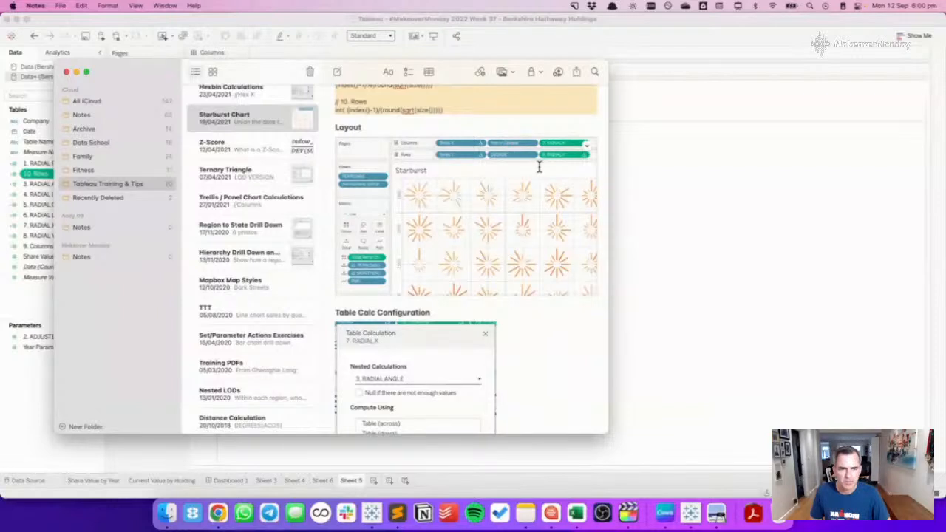
{"action": "key", "text": "super+Tab"}
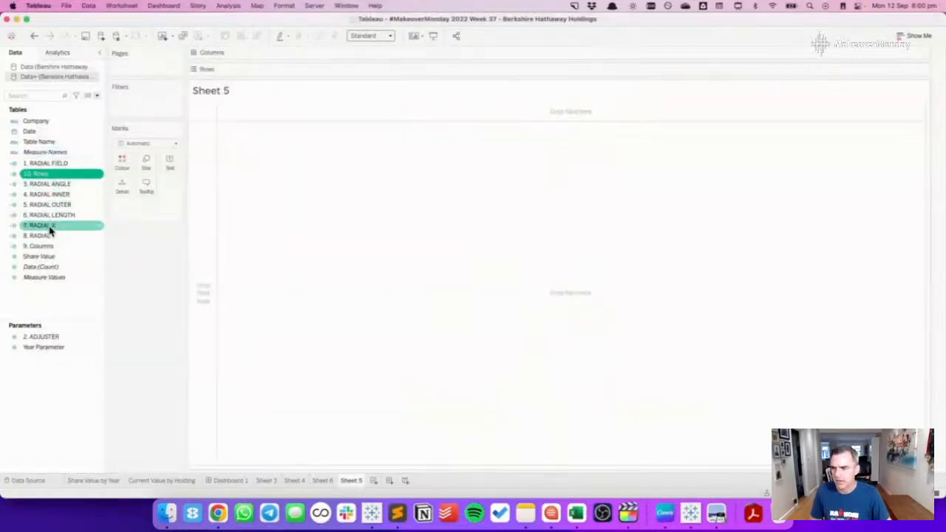
{"action": "left_click_drag", "start_coordinate": [49, 232], "coordinate": [317, 74]}
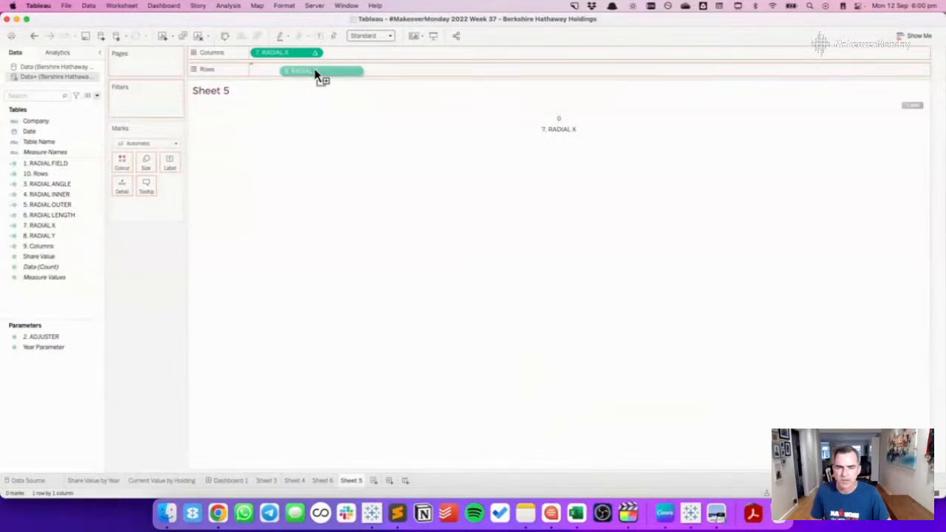
{"action": "left_click_drag", "start_coordinate": [316, 74], "coordinate": [59, 217]}
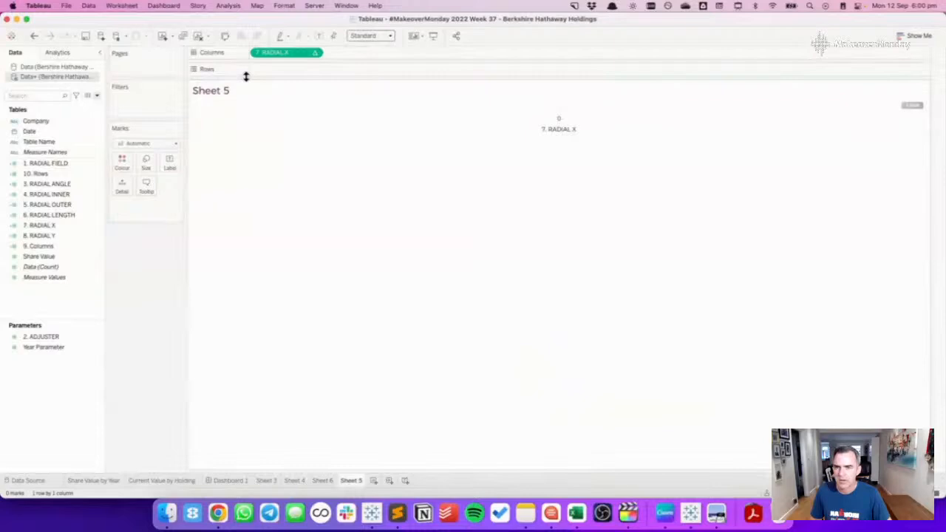
{"action": "left_click_drag", "start_coordinate": [276, 51], "coordinate": [275, 71]}
{"action": "left_click", "coordinate": [42, 236]}
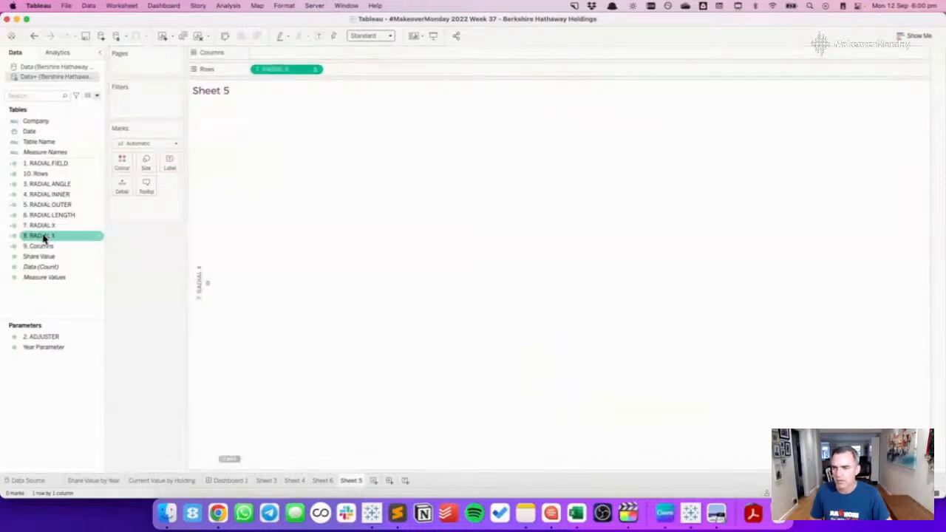
{"action": "left_click_drag", "start_coordinate": [43, 237], "coordinate": [302, 57]}
Check the note's layout screenshot in Notes and assign Share Value to Colour in Tableau.
{"action": "key", "text": "super+Tab"}
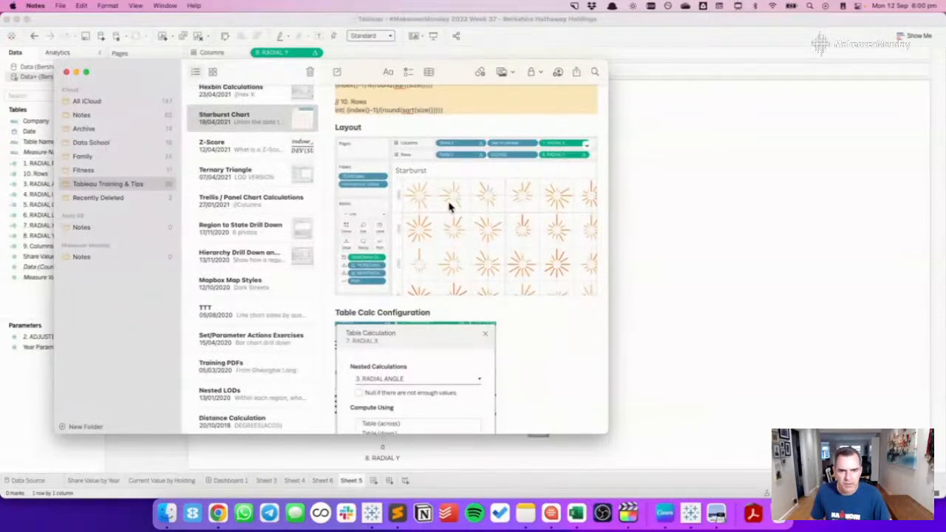
{"action": "scroll", "coordinate": [449, 208], "scroll_direction": "down", "scroll_amount": 5}
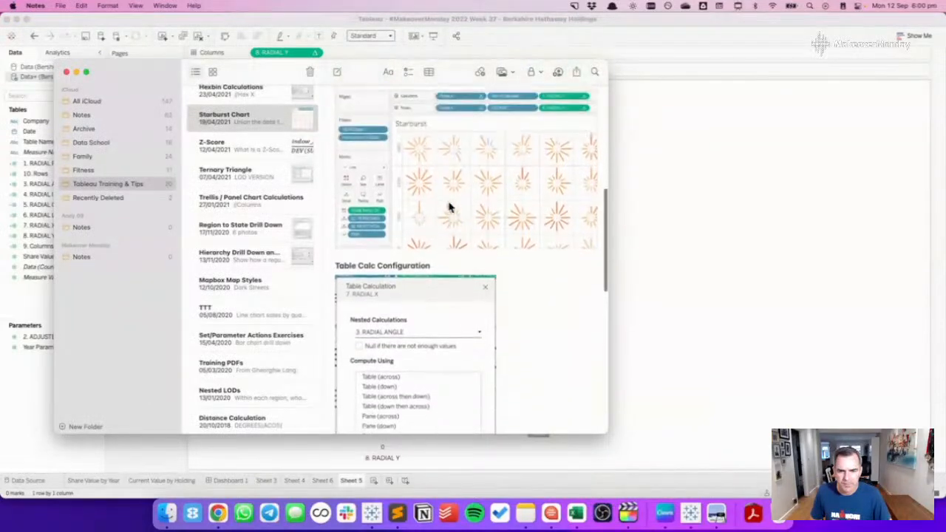
{"action": "scroll", "coordinate": [448, 208], "scroll_direction": "up", "scroll_amount": 2}
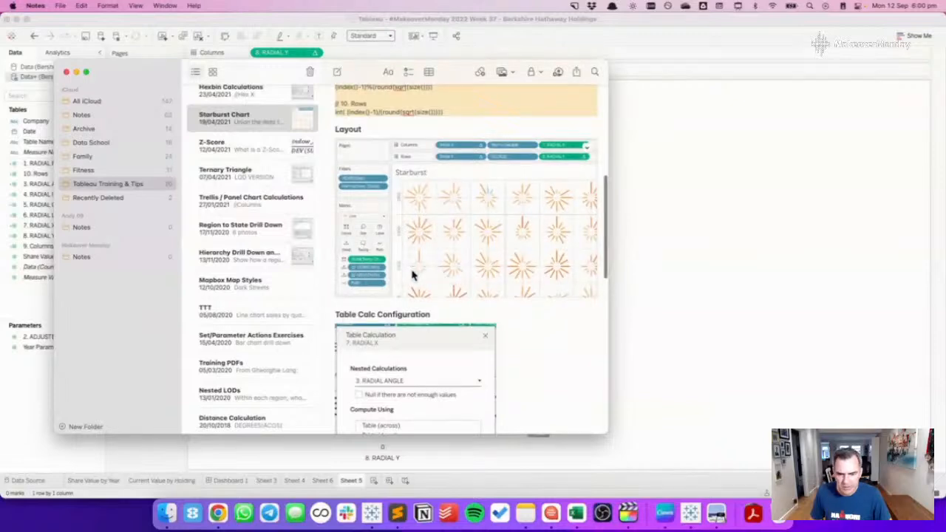
{"action": "key", "text": "super+Tab"}
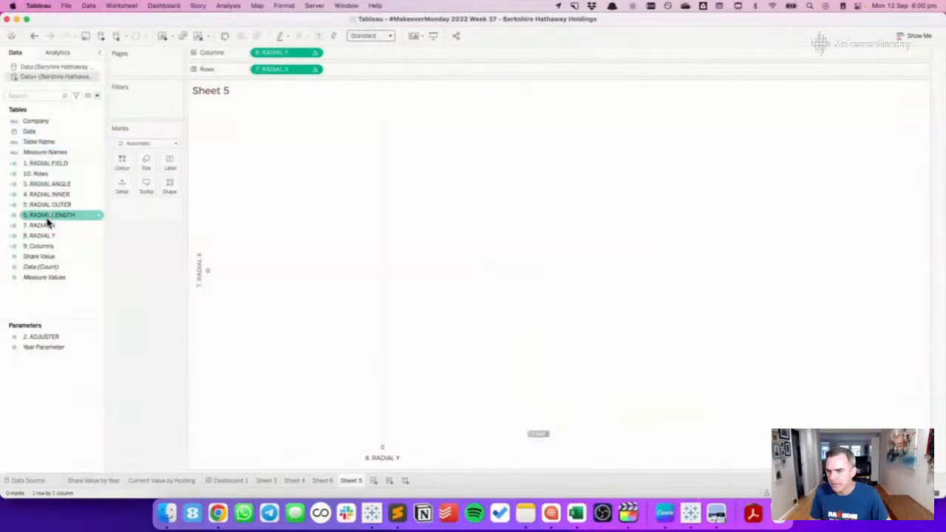
{"action": "left_click_drag", "start_coordinate": [40, 257], "coordinate": [122, 161]}
Create a calculated field named Year with the formula YEAR([Date]) and add it to Detail.
{"action": "key", "text": "super+Tab"}
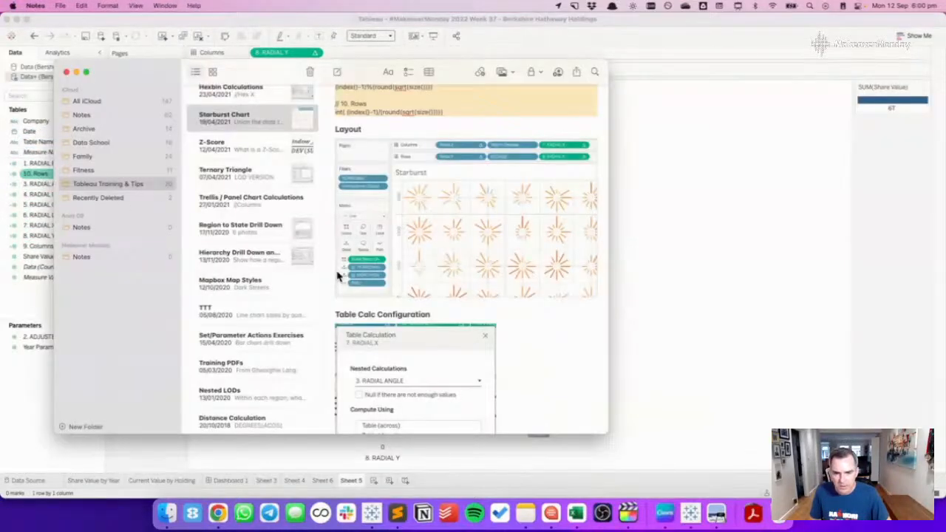
{"action": "key", "text": "super+Tab"}
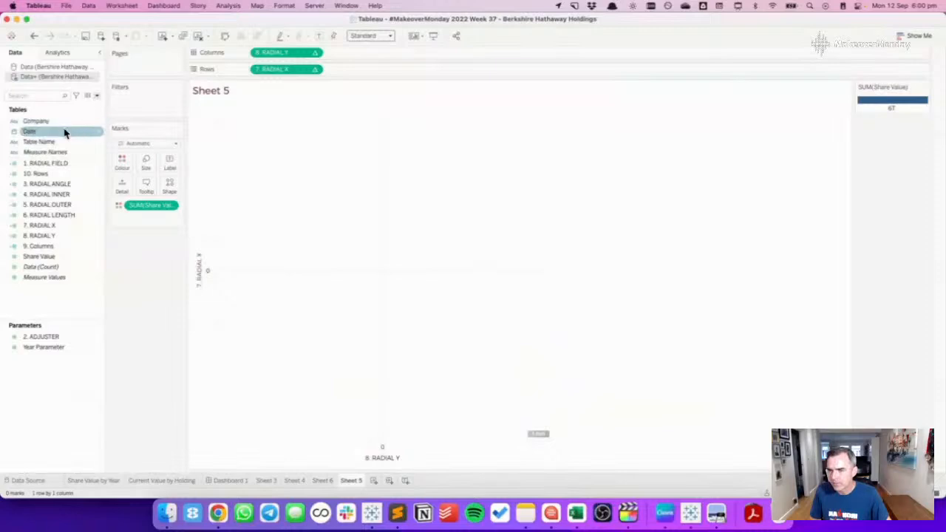
{"action": "left_click", "coordinate": [96, 95]}
{"action": "left_click", "coordinate": [89, 108]}
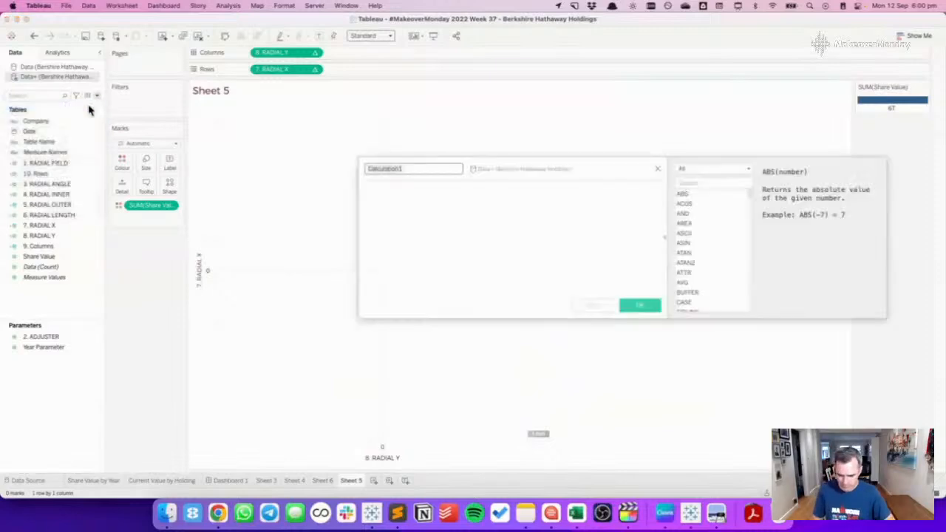
{"action": "key", "text": "Tab"}
{"action": "type", "text": "YEAR"}
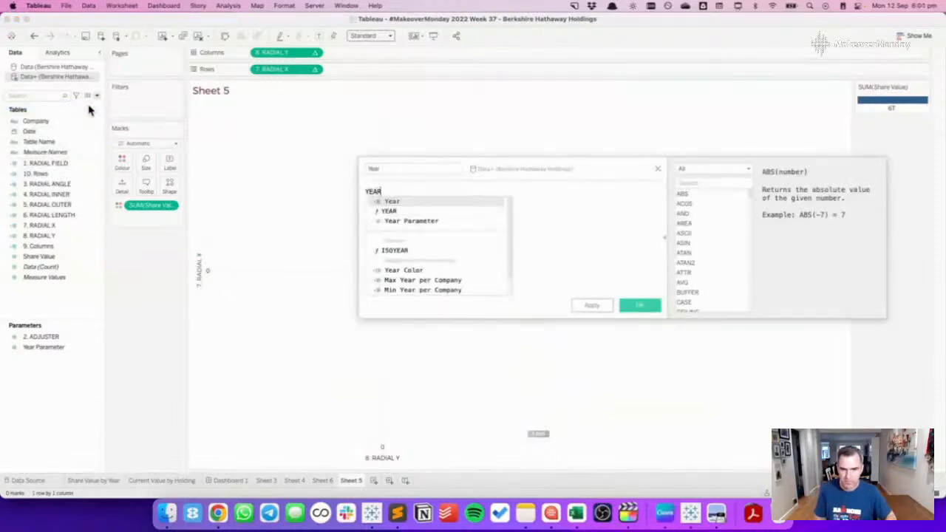
{"action": "key", "text": "Return"}
{"action": "key", "text": "super+a"}
{"action": "key", "text": "BackSpace"}
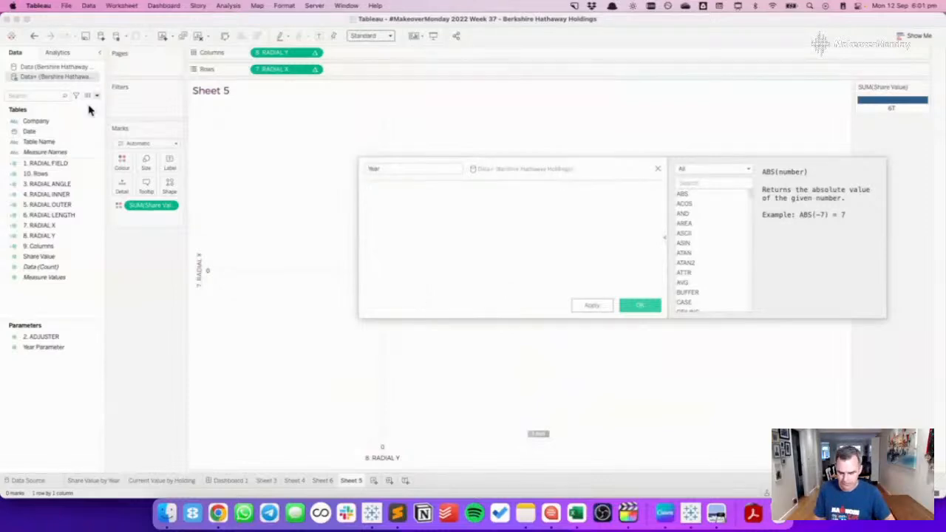
{"action": "type", "text": "year"}
{"action": "key", "text": "Down"}
{"action": "key", "text": "Return"}
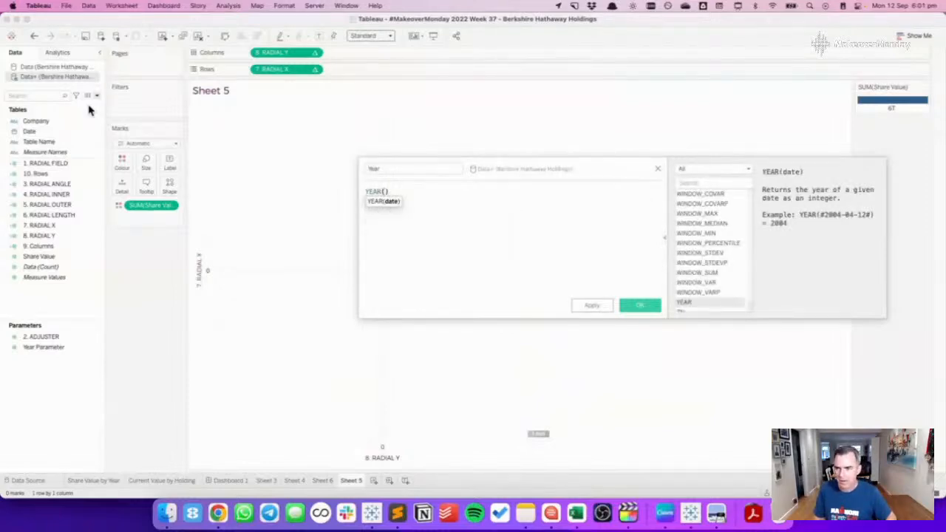
{"action": "type", "text": "[dat"}
{"action": "key", "text": "Return"}
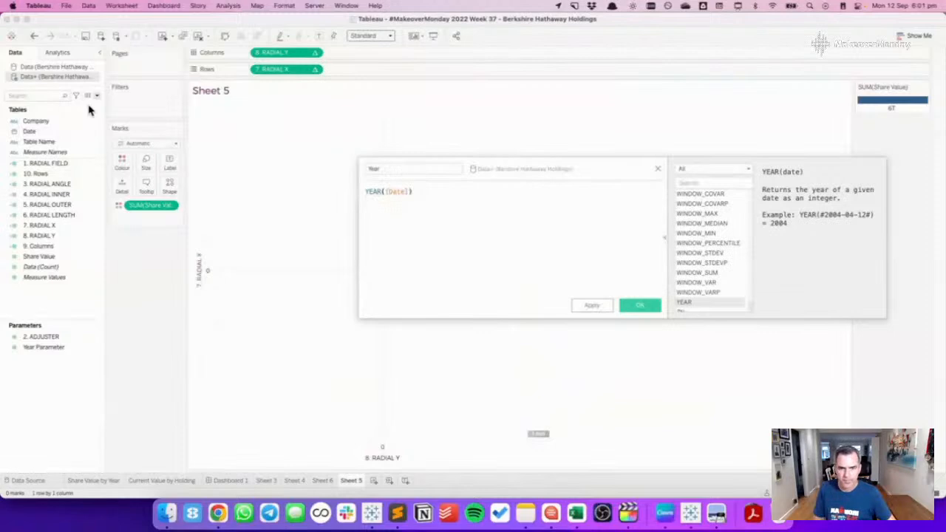
{"action": "left_click", "coordinate": [640, 305]}
{"action": "left_click_drag", "start_coordinate": [37, 268], "coordinate": [123, 192]}
Following the layout in the Notes reference, set the mark type to Line and add Table Name to Path in Tableau.
{"action": "key", "text": "super+Tab"}
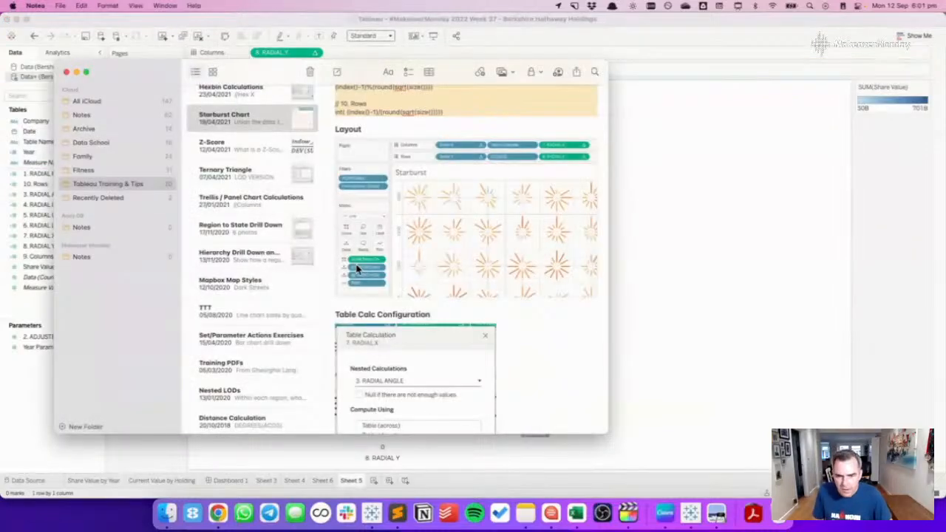
{"action": "key", "text": "super+Tab"}
{"action": "key", "text": "super+Tab"}
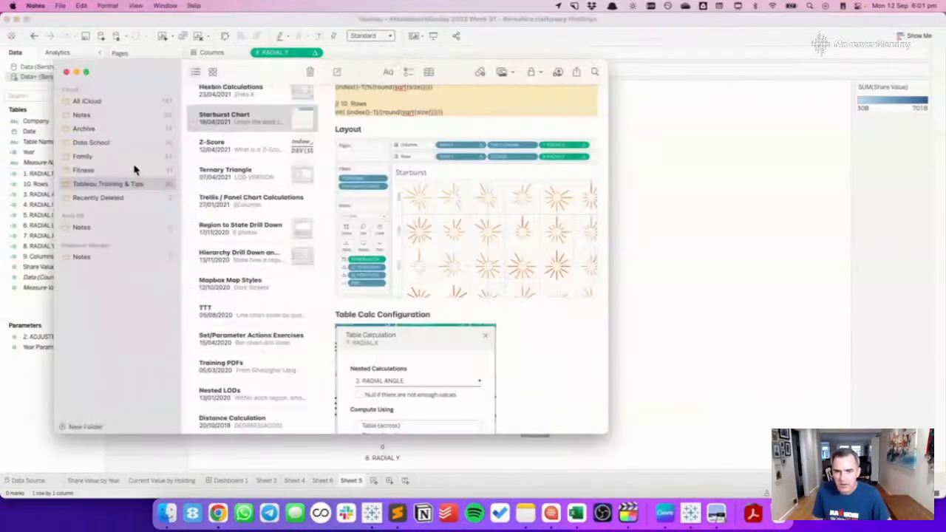
{"action": "key", "text": "super+Tab"}
{"action": "left_click", "coordinate": [134, 144]}
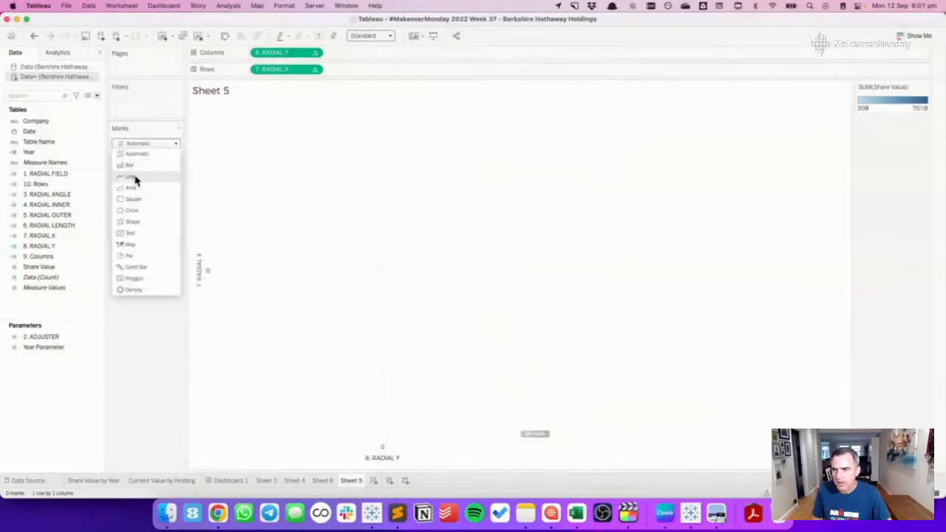
{"action": "left_click", "coordinate": [134, 180]}
{"action": "left_click_drag", "start_coordinate": [18, 143], "coordinate": [181, 189]}
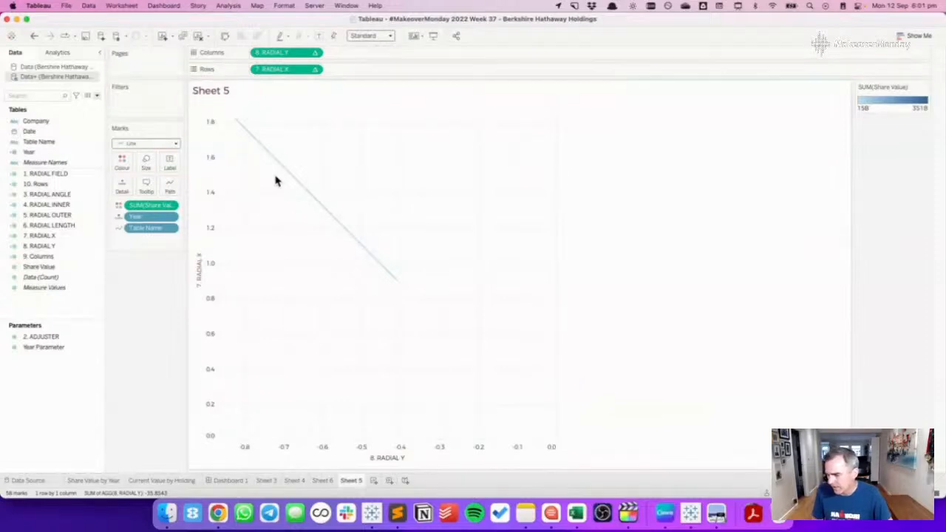
Following the note's Table Calc Configuration, set 3. RADIAL ANGLE within the 7. RADIAL X table calculation to compute using specific dimensions with Year.
{"action": "key", "text": "super+Tab"}
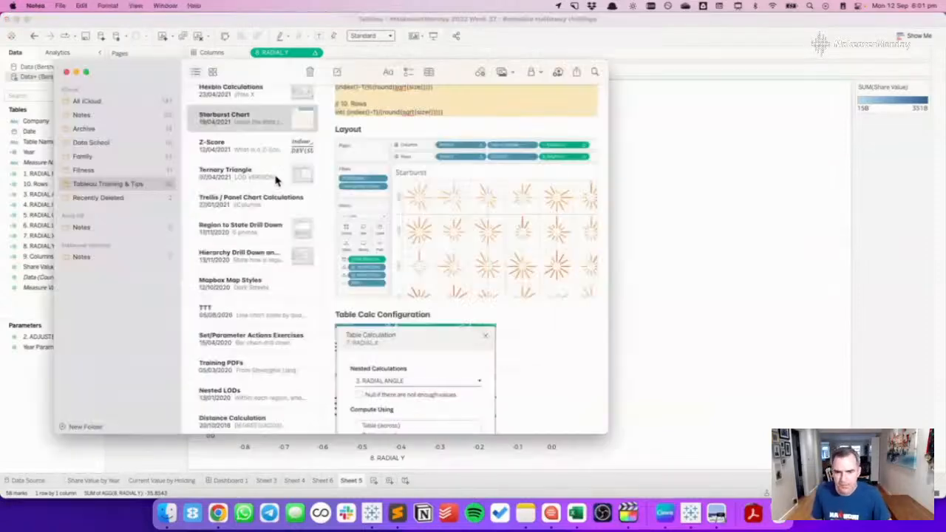
{"action": "scroll", "coordinate": [406, 266], "scroll_direction": "down", "scroll_amount": 5}
{"action": "scroll", "coordinate": [406, 264], "scroll_direction": "down", "scroll_amount": 3}
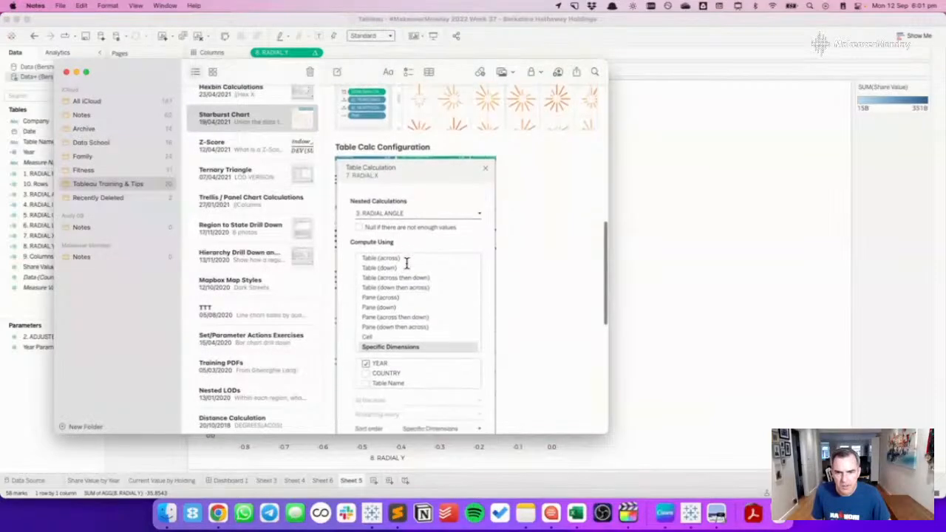
{"action": "key", "text": "super+Tab"}
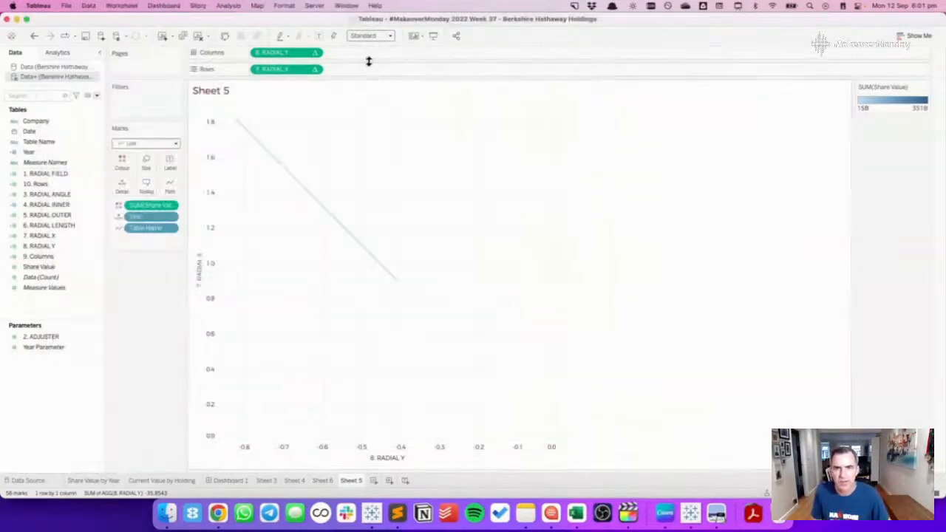
{"action": "left_click", "coordinate": [314, 70]}
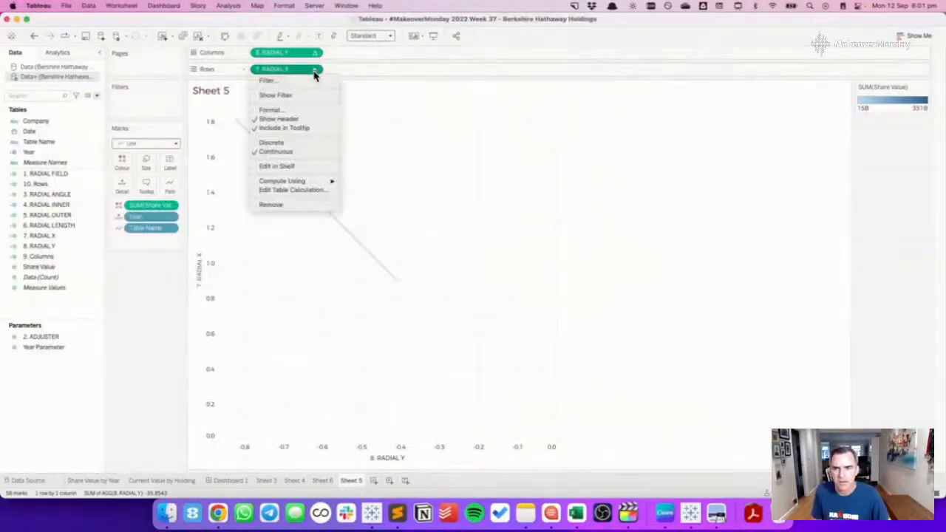
{"action": "left_click", "coordinate": [292, 191]}
{"action": "key", "text": "super+Tab"}
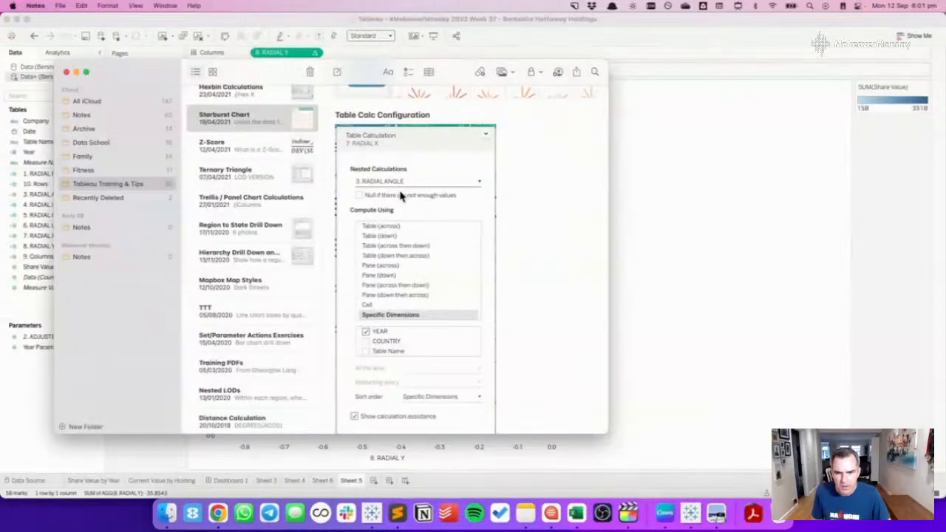
{"action": "scroll", "coordinate": [416, 229], "scroll_direction": "down", "scroll_amount": 3}
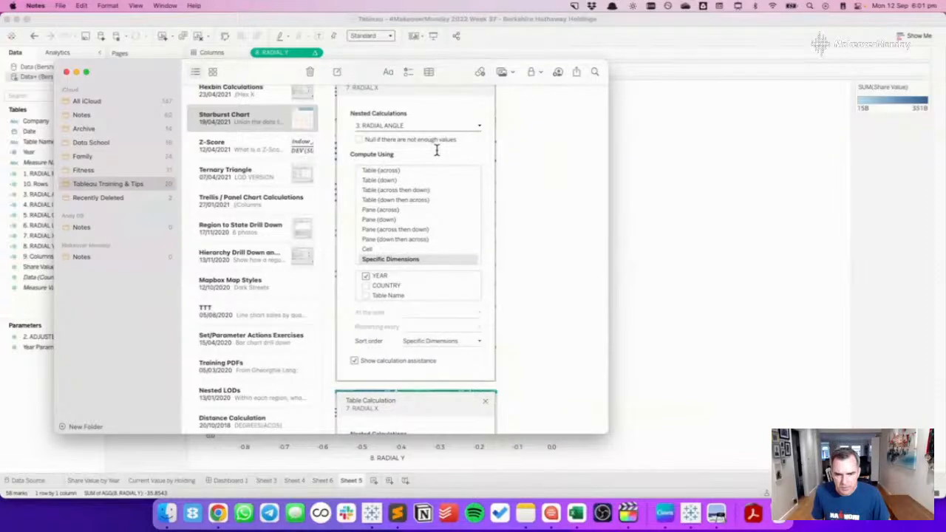
{"action": "key", "text": "super+Tab"}
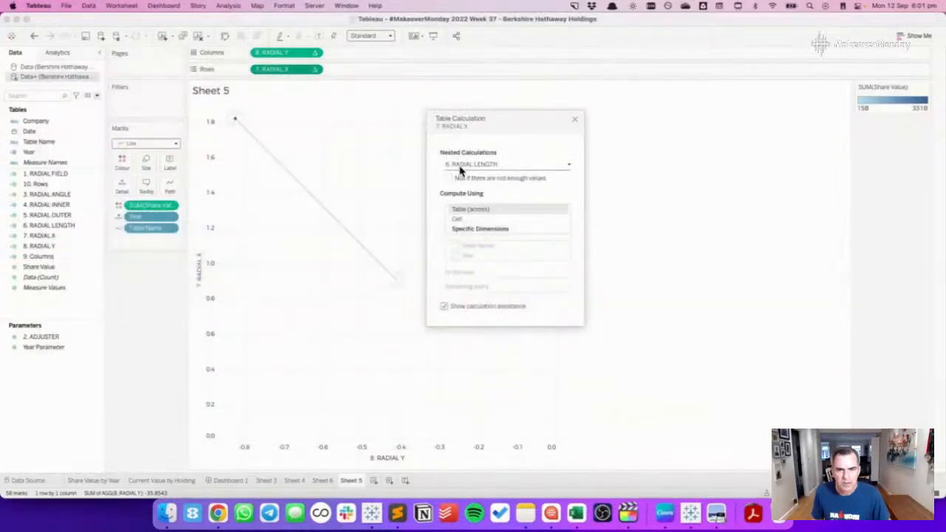
{"action": "left_click", "coordinate": [460, 169]}
{"action": "left_click", "coordinate": [460, 183]}
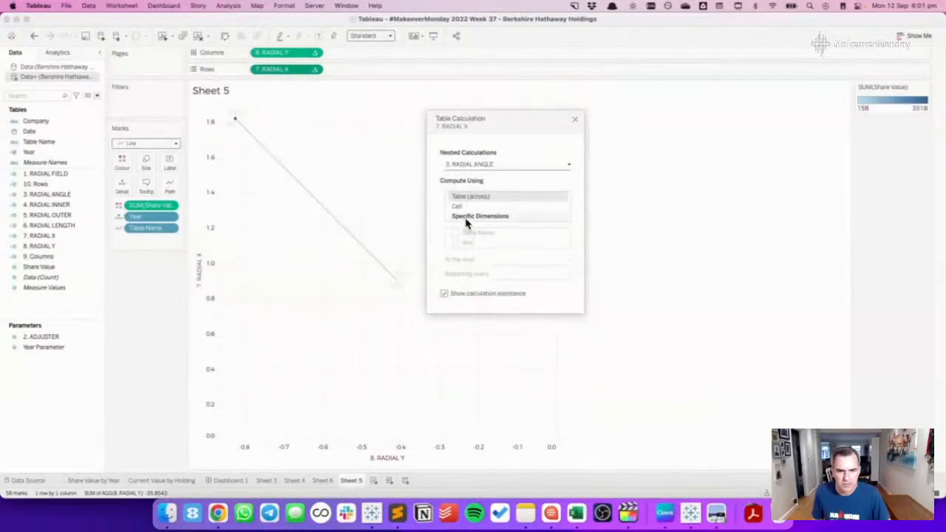
{"action": "left_click", "coordinate": [465, 217]}
{"action": "left_click", "coordinate": [456, 246]}
Following the Notes reference, set 6. RADIAL LENGTH within Tableau's 7. RADIAL X table calculation to compute using specific dimensions with Year.
{"action": "key", "text": "super+Tab"}
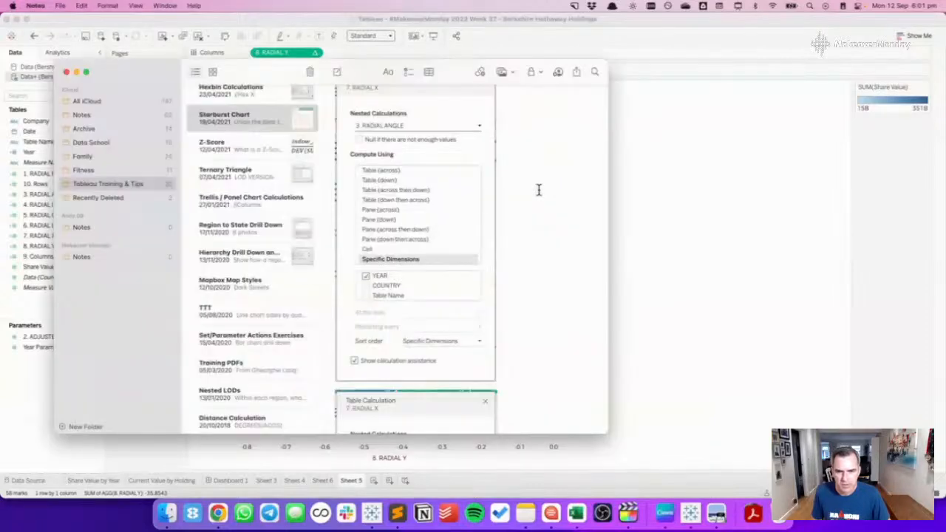
{"action": "scroll", "coordinate": [412, 293], "scroll_direction": "down", "scroll_amount": 10}
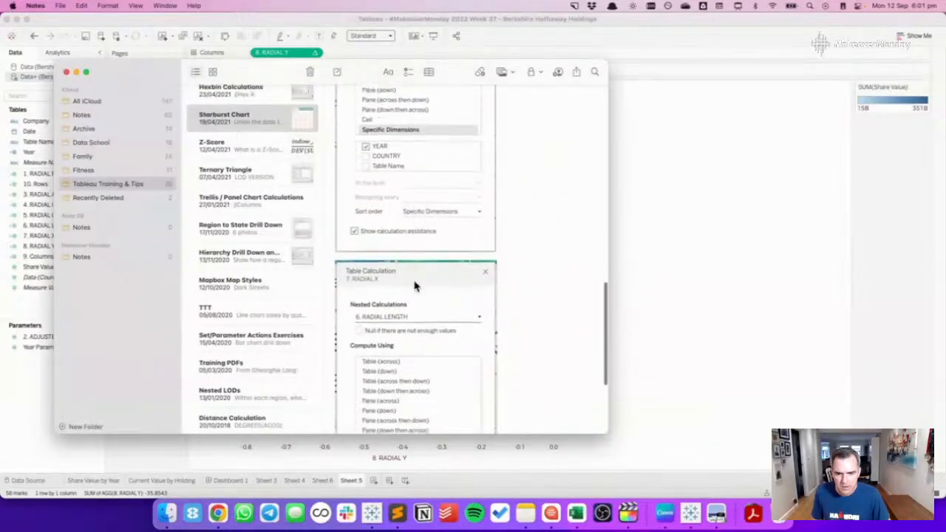
{"action": "scroll", "coordinate": [415, 286], "scroll_direction": "down", "scroll_amount": 2}
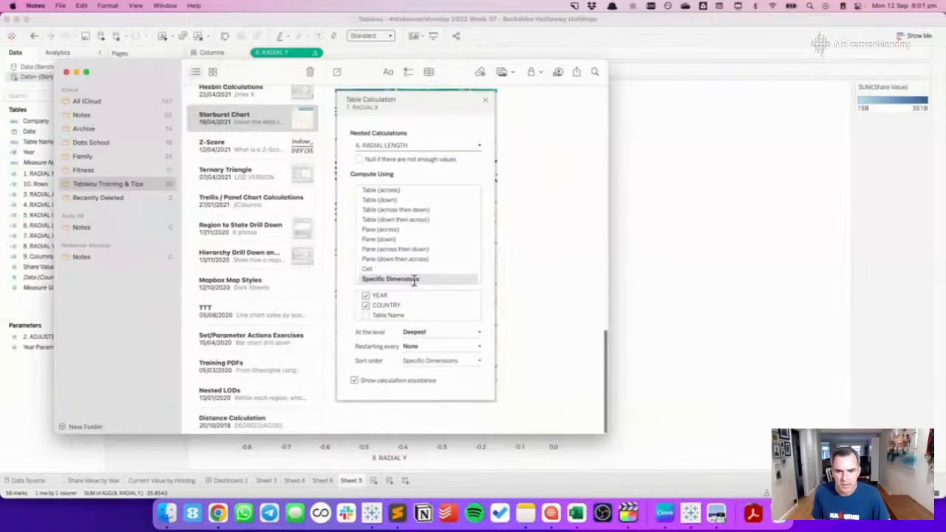
{"action": "key", "text": "super+Tab"}
{"action": "left_click", "coordinate": [471, 163]}
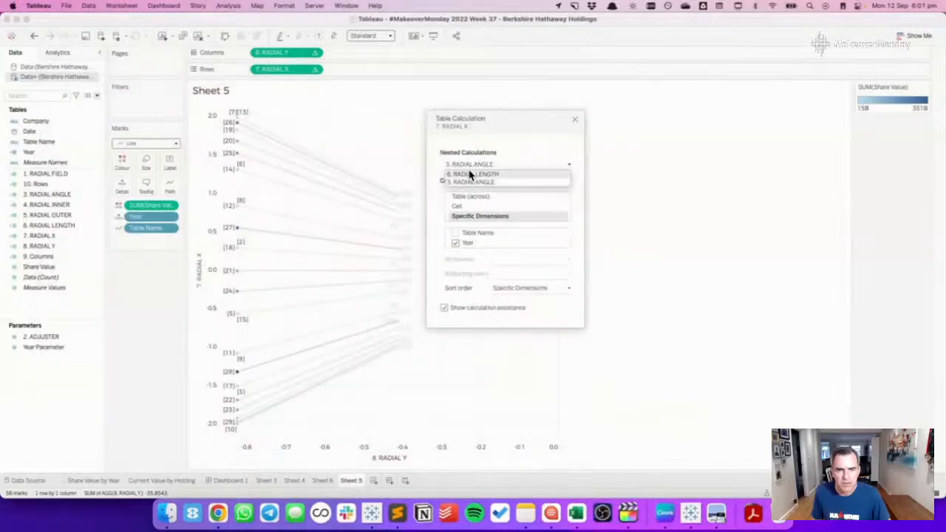
{"action": "left_click", "coordinate": [470, 175]}
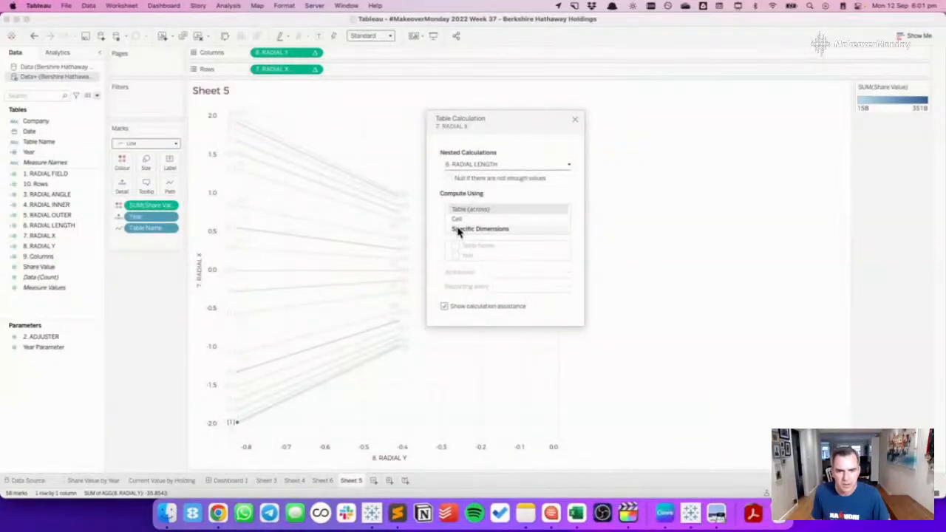
{"action": "left_click", "coordinate": [458, 232]}
{"action": "left_click", "coordinate": [455, 255]}
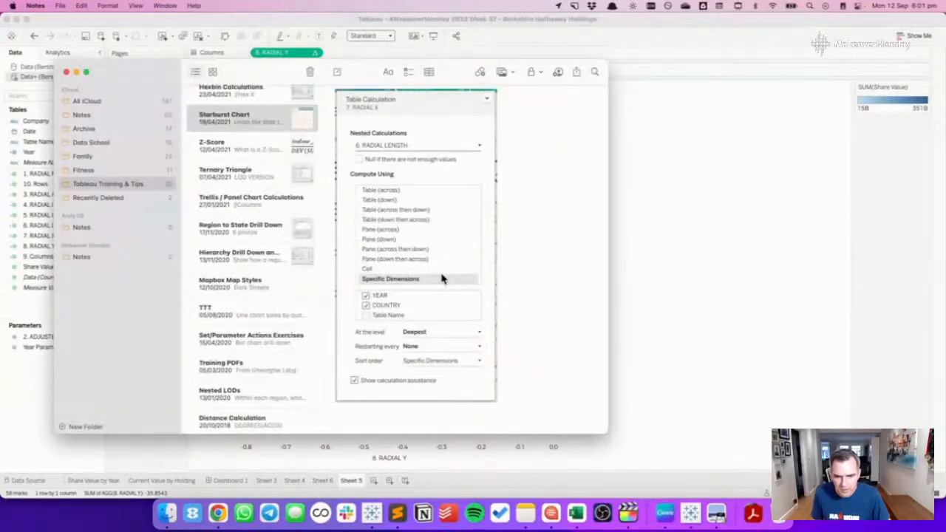
Review the Starburst Chart note's table calculation settings and layout in Notes, and close the 7. RADIAL X table calculation in Tableau.
{"action": "scroll", "coordinate": [410, 149], "scroll_direction": "down", "scroll_amount": 5}
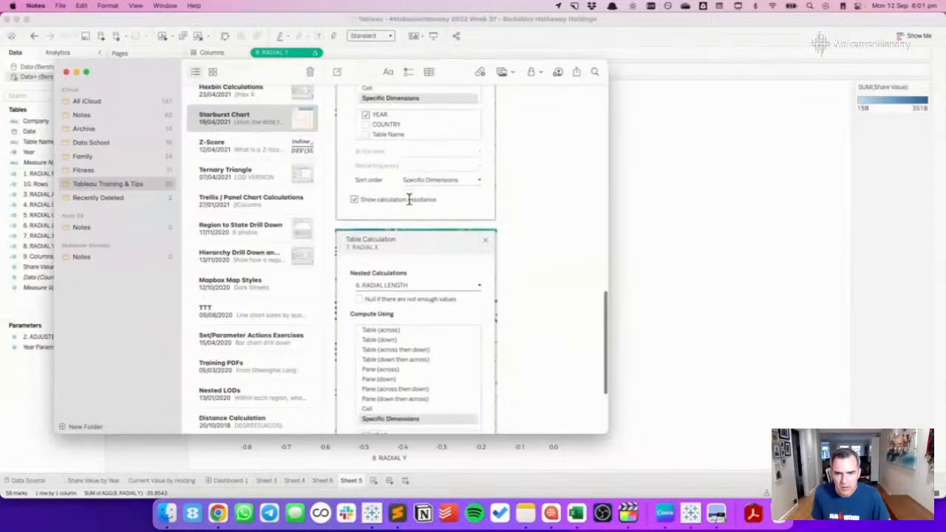
{"action": "scroll", "coordinate": [410, 205], "scroll_direction": "down", "scroll_amount": 2}
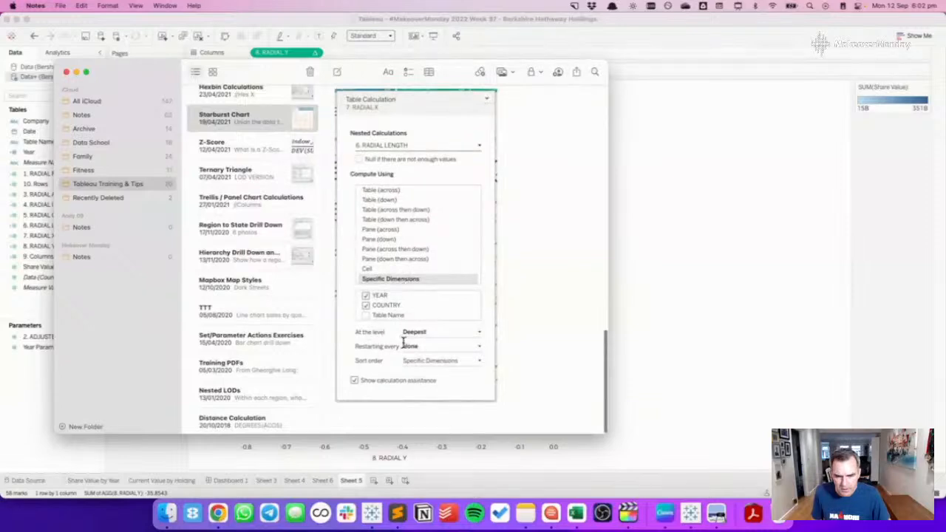
{"action": "scroll", "coordinate": [404, 342], "scroll_direction": "down", "scroll_amount": 8}
{"action": "scroll", "coordinate": [408, 325], "scroll_direction": "up", "scroll_amount": 4}
{"action": "scroll", "coordinate": [412, 311], "scroll_direction": "down", "scroll_amount": 5}
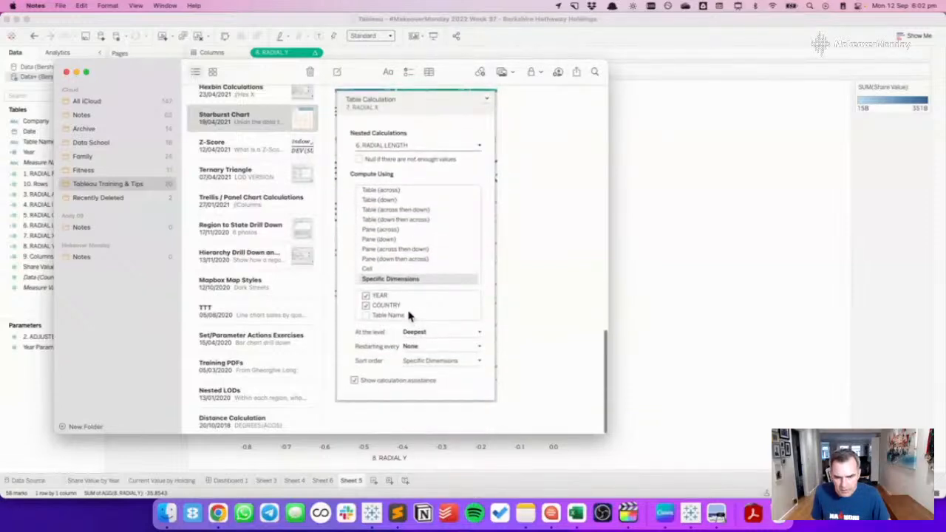
{"action": "scroll", "coordinate": [408, 316], "scroll_direction": "down", "scroll_amount": 8}
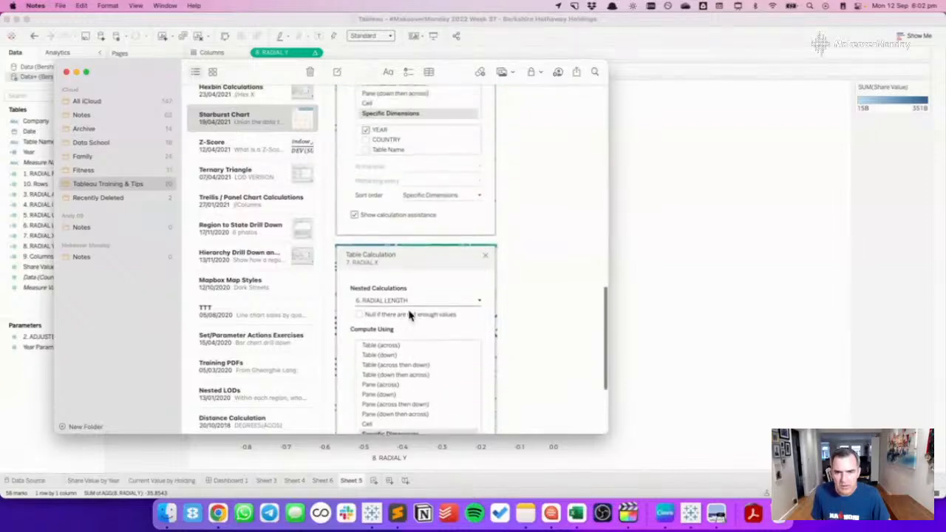
{"action": "scroll", "coordinate": [409, 314], "scroll_direction": "up", "scroll_amount": 15}
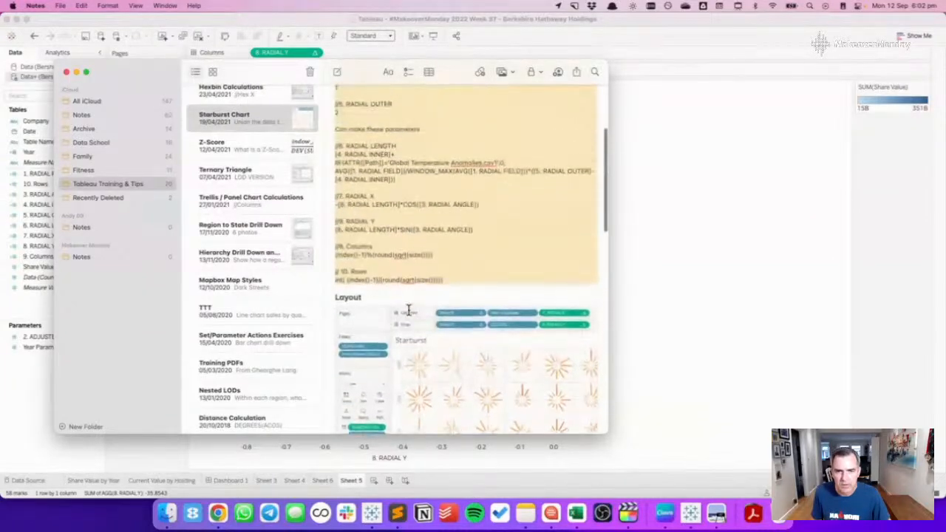
{"action": "key", "text": "super+Tab"}
{"action": "left_click", "coordinate": [578, 122]}
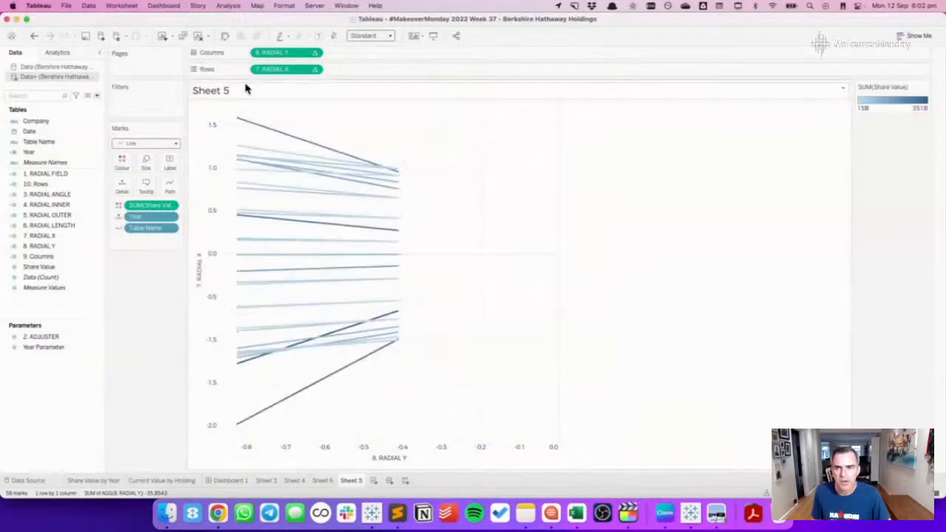
In the 8. RADIAL Y table calculation, set 6. RADIAL LENGTH to compute using specific dimensions with Year.
{"action": "left_click", "coordinate": [315, 52]}
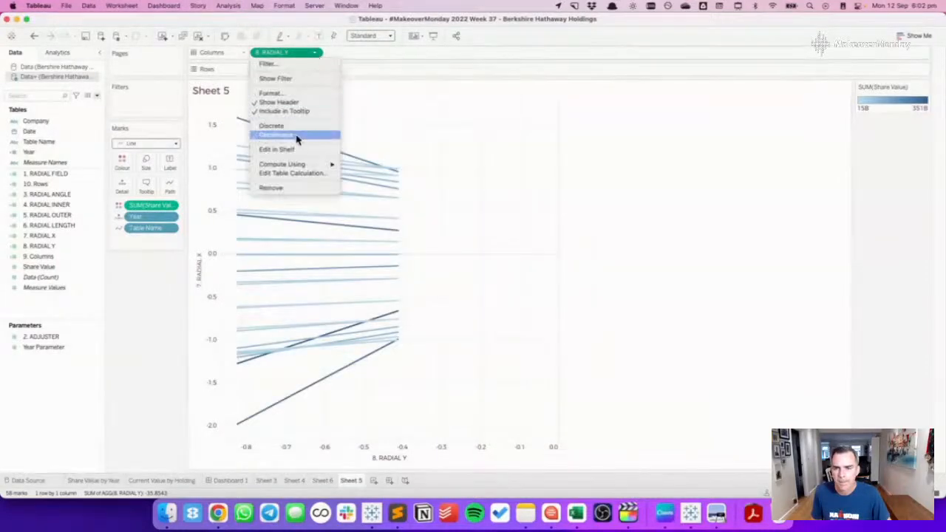
{"action": "left_click", "coordinate": [292, 173]}
{"action": "left_click", "coordinate": [463, 164]}
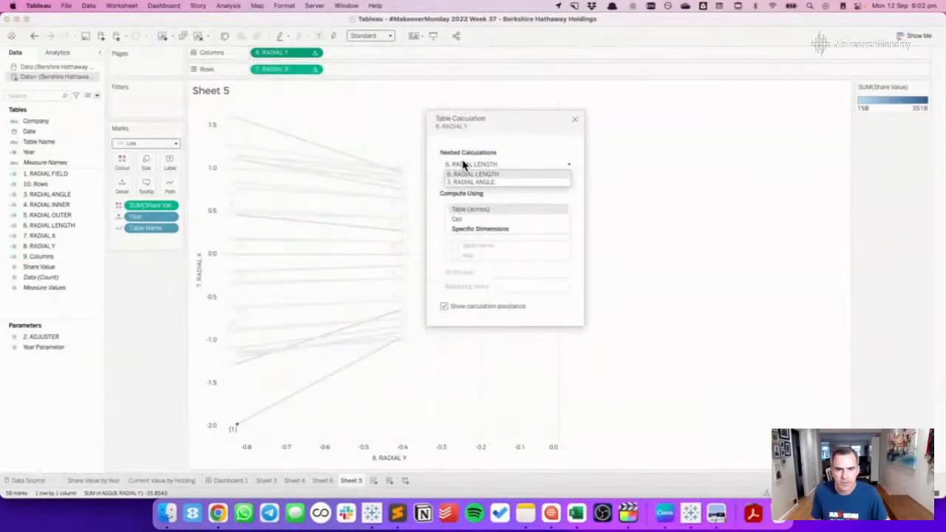
{"action": "left_click", "coordinate": [460, 153]}
{"action": "left_click", "coordinate": [481, 228]}
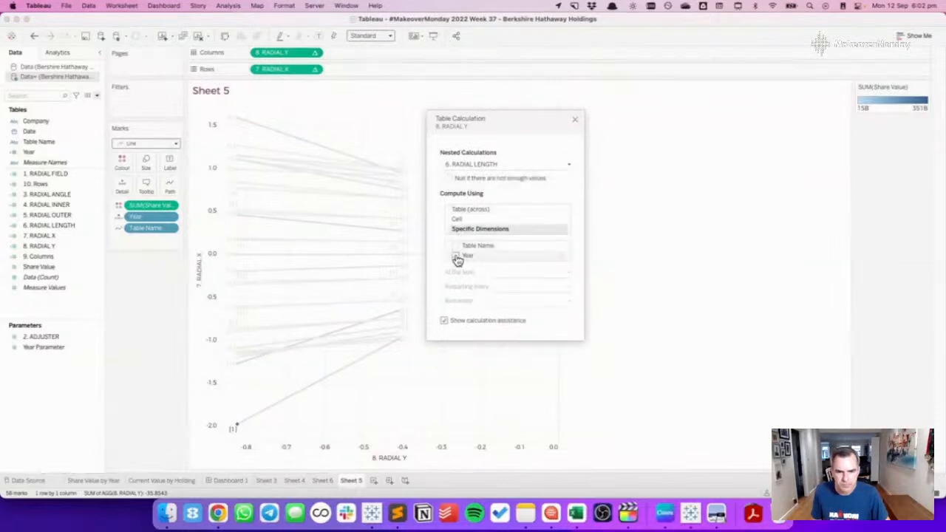
{"action": "left_click", "coordinate": [455, 255]}
Set 3. RADIAL ANGLE within the 8. RADIAL Y table calculation to compute using specific dimensions with Year, and close the settings.
{"action": "left_click", "coordinate": [465, 163]}
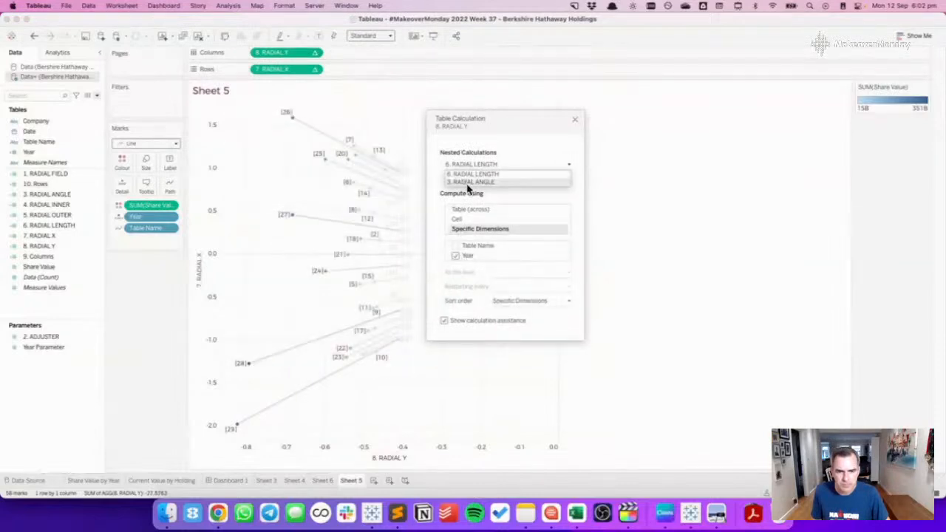
{"action": "left_click", "coordinate": [467, 182]}
{"action": "left_click", "coordinate": [465, 216]}
{"action": "left_click", "coordinate": [455, 244]}
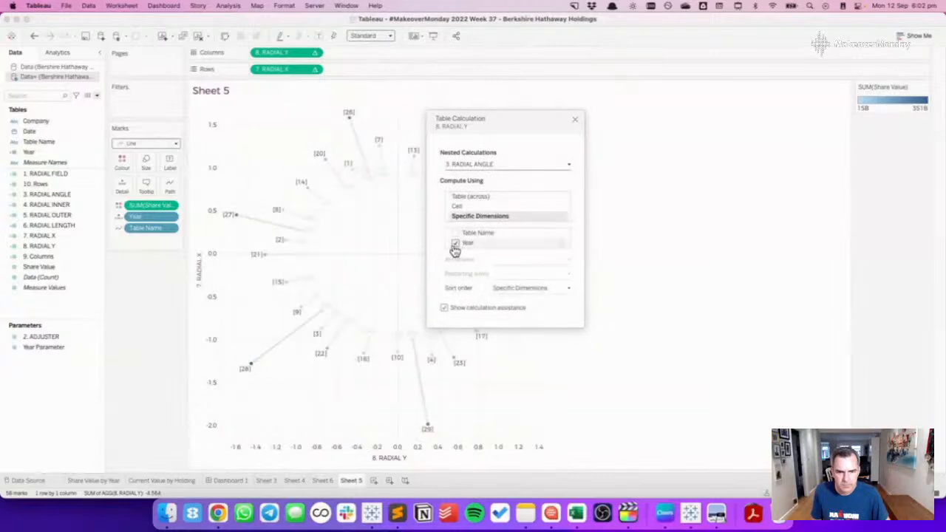
{"action": "left_click", "coordinate": [427, 235]}
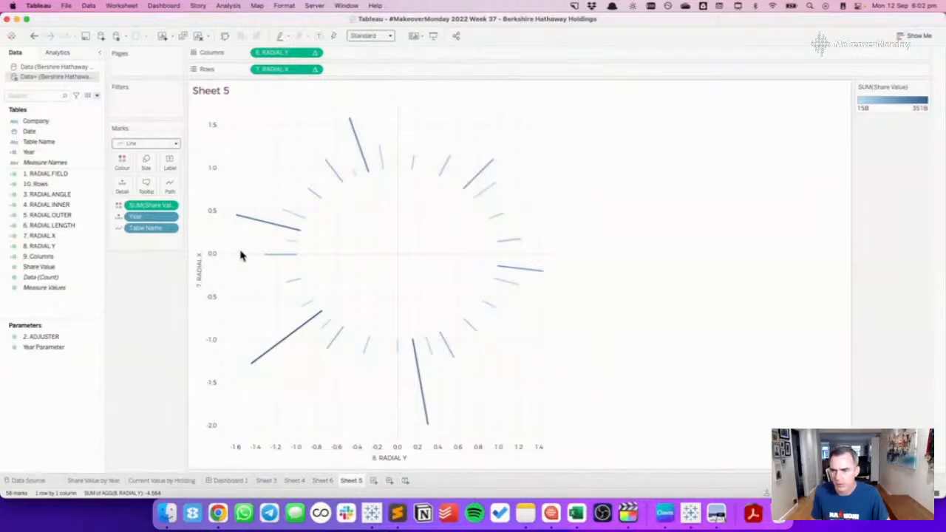
Sort Year in ascending order by the field Year with Minimum aggregation.
{"action": "left_click", "coordinate": [171, 218]}
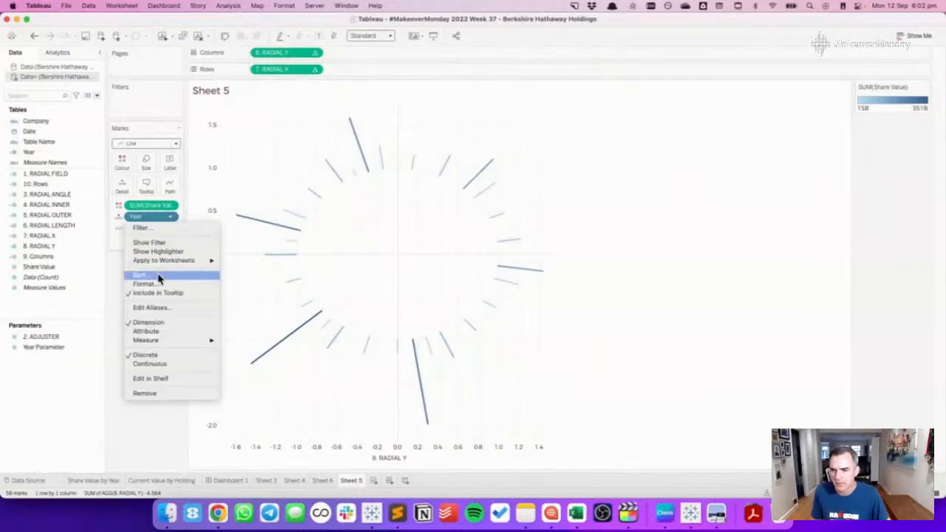
{"action": "left_click", "coordinate": [434, 265]}
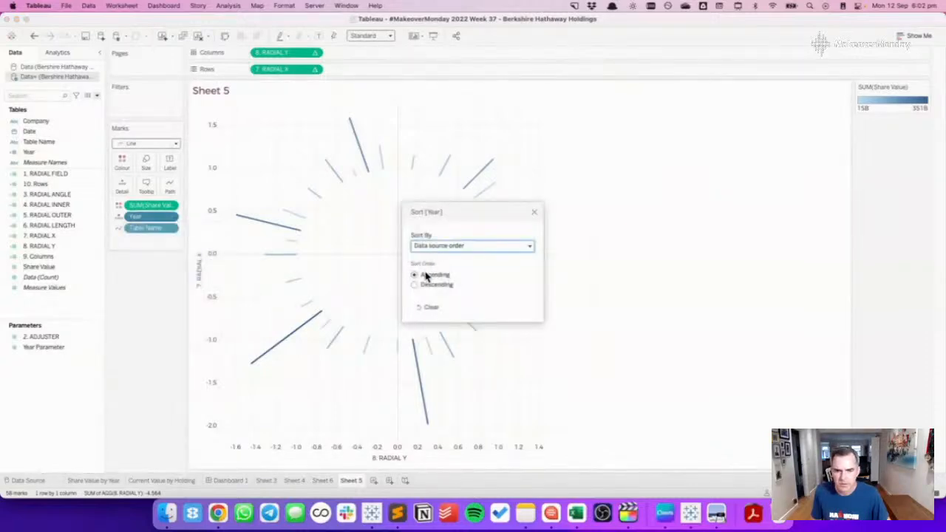
{"action": "left_click", "coordinate": [426, 250]}
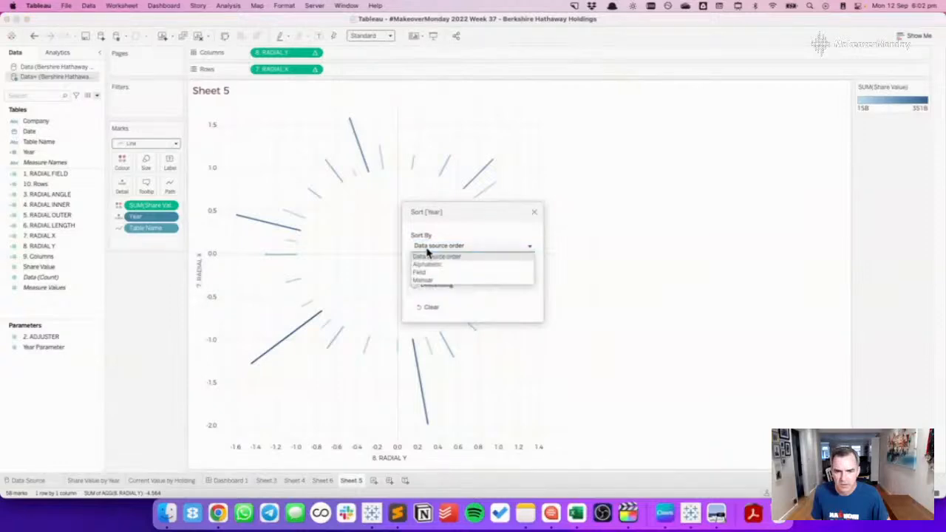
{"action": "left_click", "coordinate": [427, 271]}
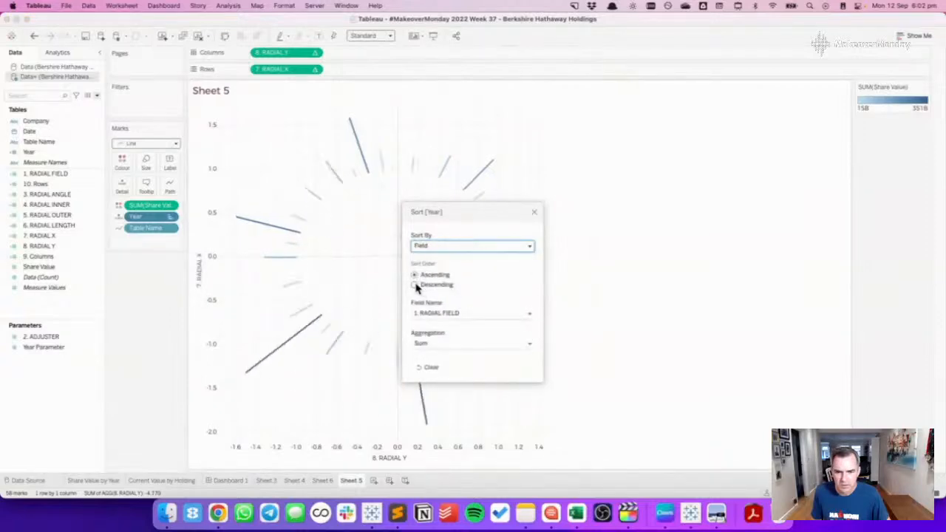
{"action": "left_click", "coordinate": [433, 314]}
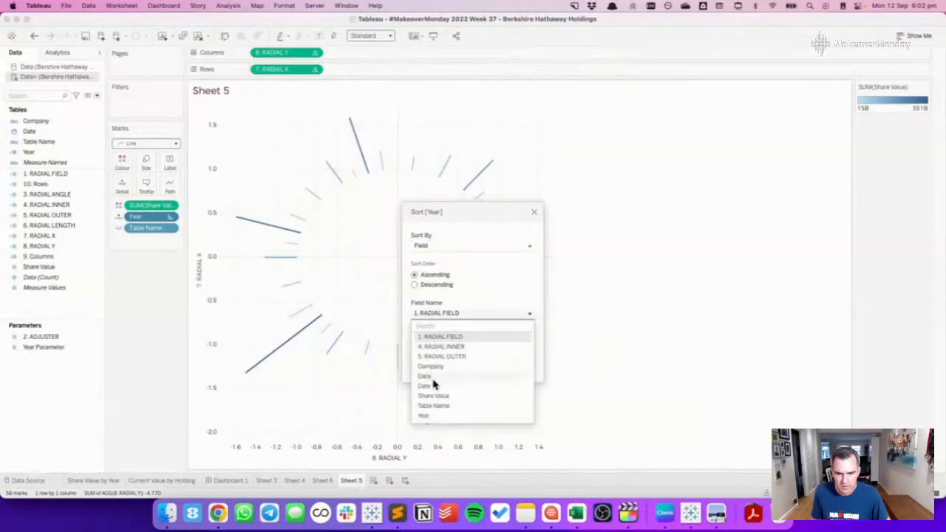
{"action": "left_click", "coordinate": [429, 415]}
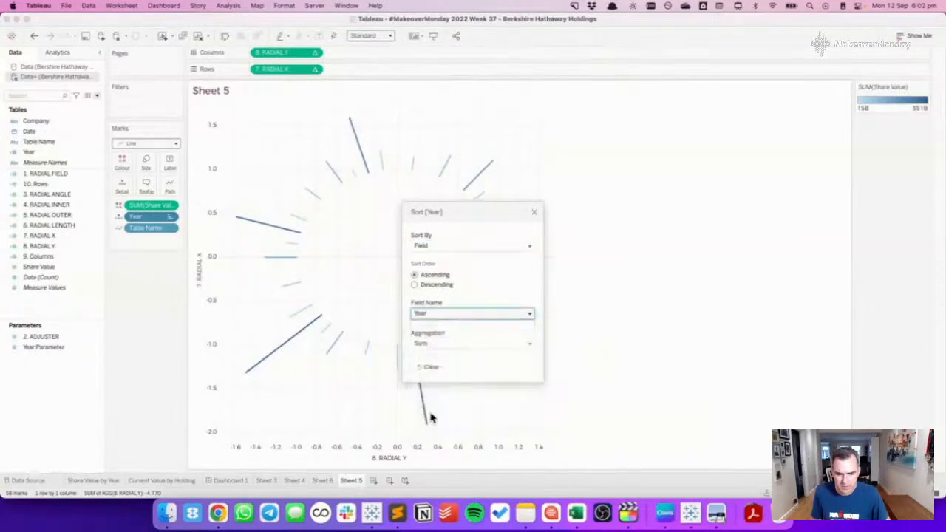
{"action": "left_click", "coordinate": [430, 344]}
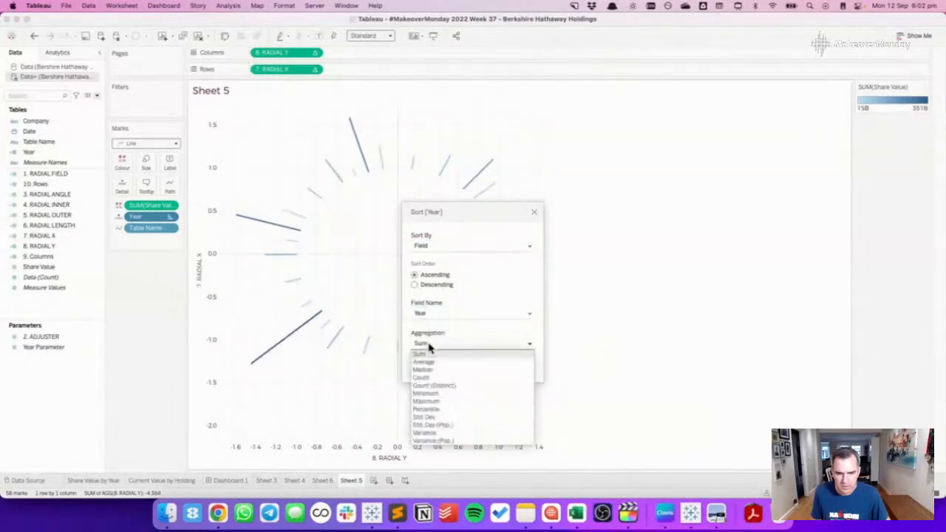
{"action": "left_click", "coordinate": [431, 394]}
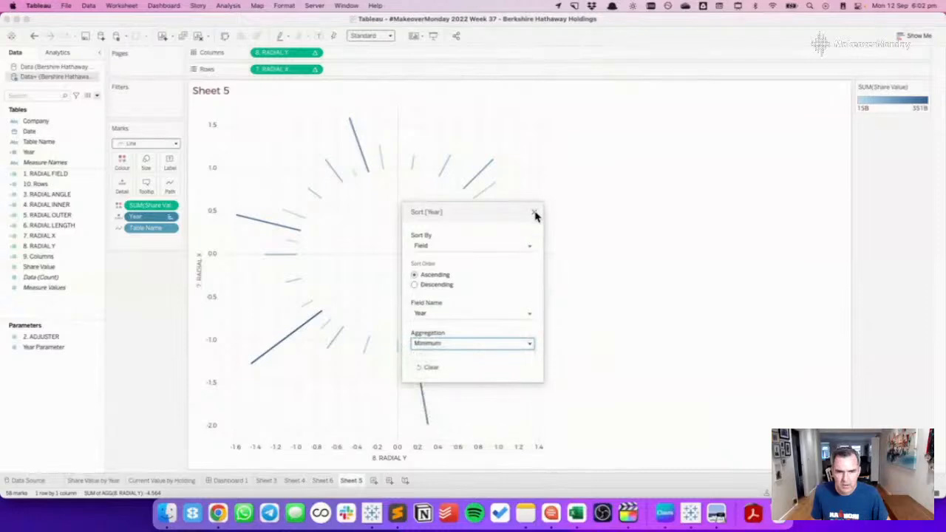
{"action": "left_click", "coordinate": [535, 213]}
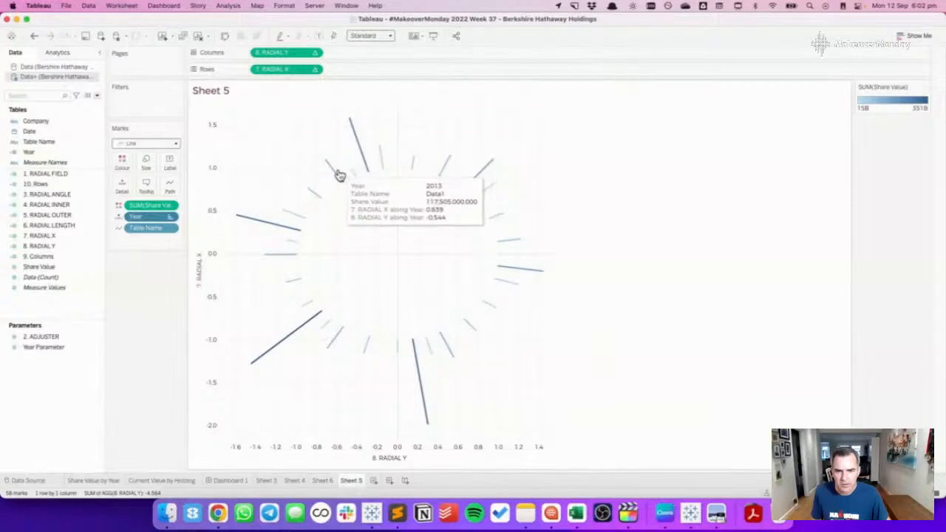
Compare the note's Table Calc Configuration in Notes with the years shown by the radial lines in Tableau.
{"action": "key", "text": "super+Tab"}
{"action": "scroll", "coordinate": [379, 269], "scroll_direction": "down", "scroll_amount": 10}
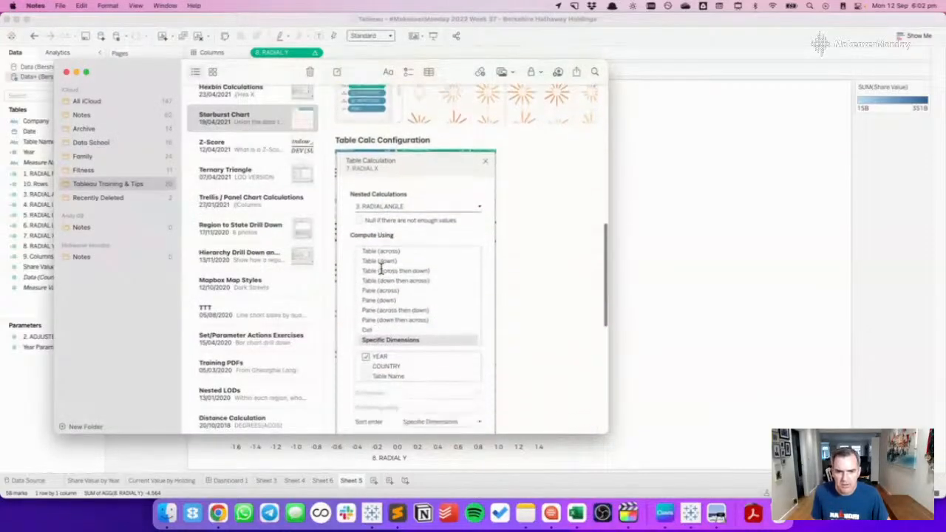
{"action": "scroll", "coordinate": [379, 270], "scroll_direction": "down", "scroll_amount": 10}
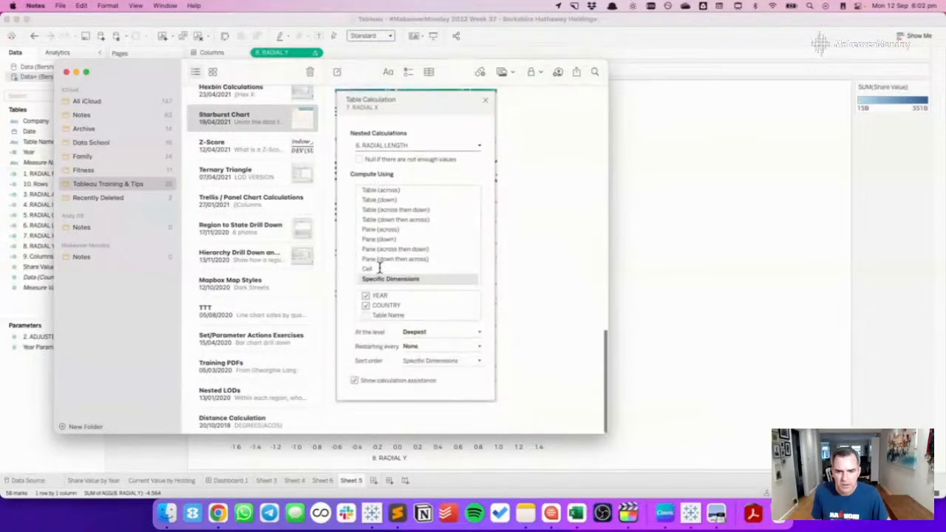
{"action": "key", "text": "super+Tab"}
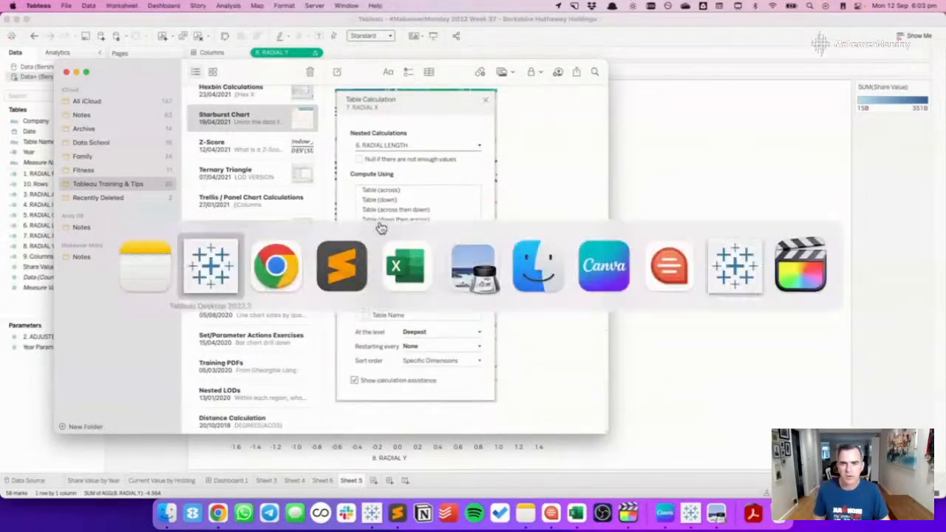
{"action": "mouse_move", "coordinate": [421, 415]}
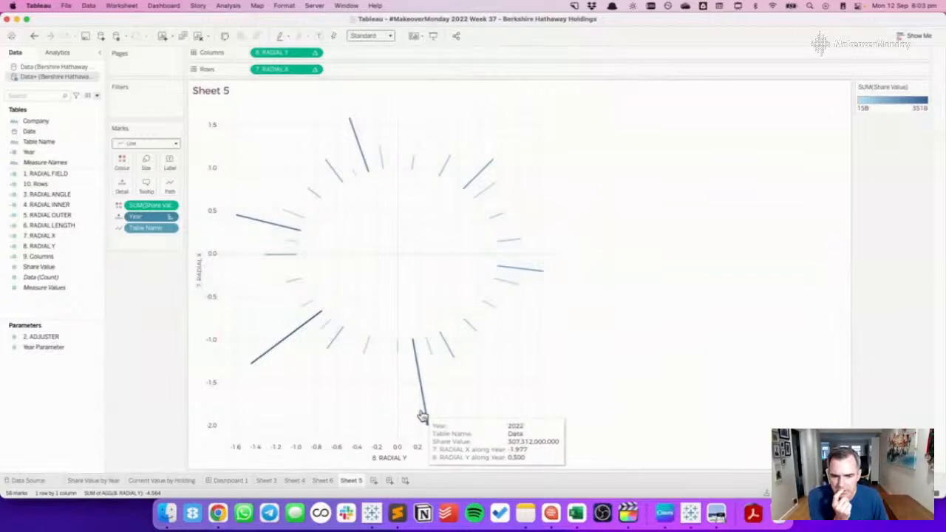
{"action": "mouse_move", "coordinate": [430, 358]}
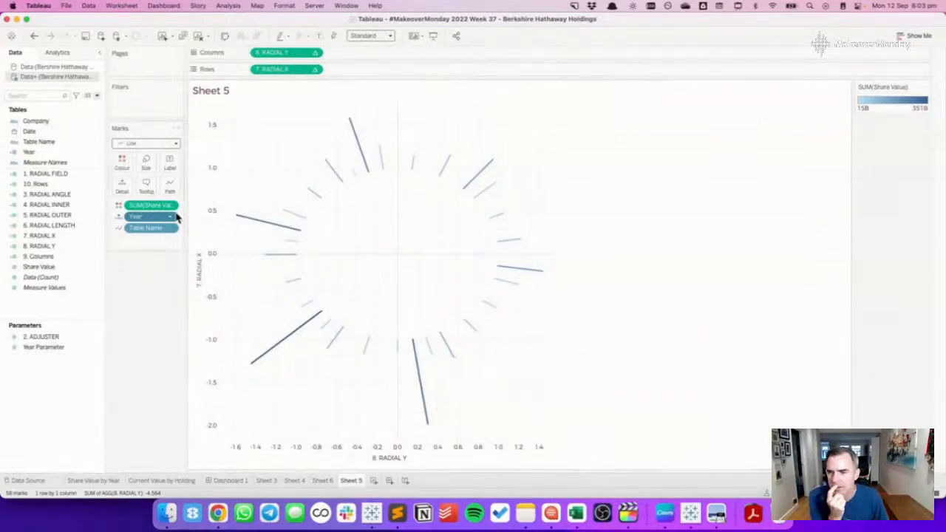
Place Year below Table Name in the marks and custom-sort 3. RADIAL ANGLE within 8. RADIAL Y by the sum of Year, ascending.
{"action": "left_click_drag", "start_coordinate": [174, 216], "coordinate": [147, 247]}
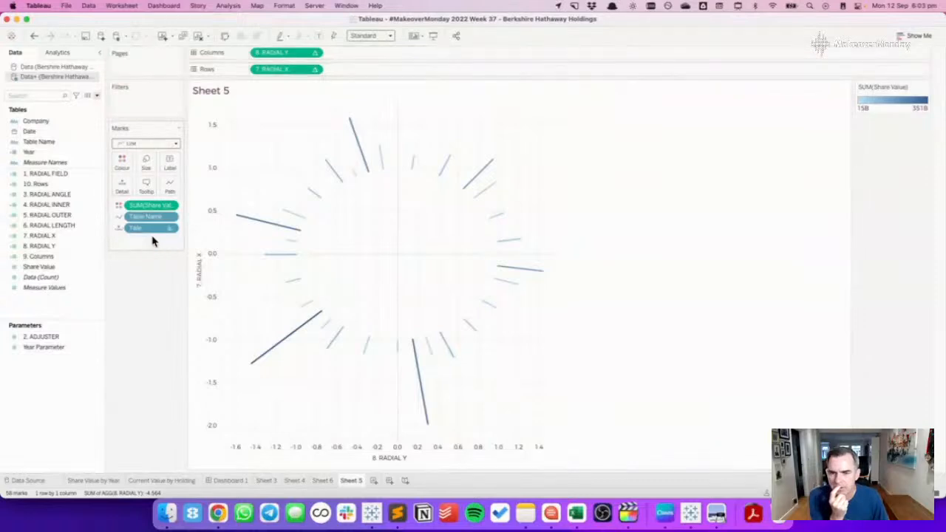
{"action": "left_click", "coordinate": [315, 52]}
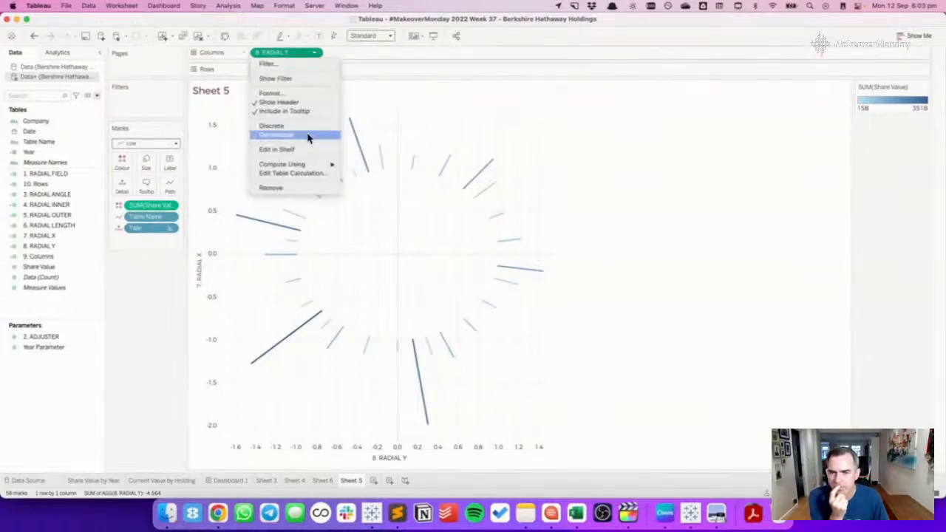
{"action": "left_click", "coordinate": [296, 173]}
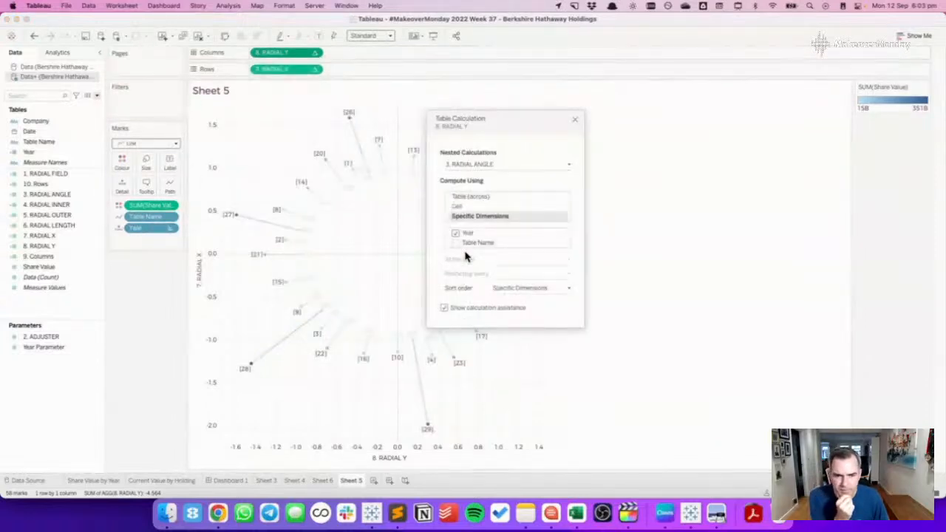
{"action": "left_click", "coordinate": [507, 289]}
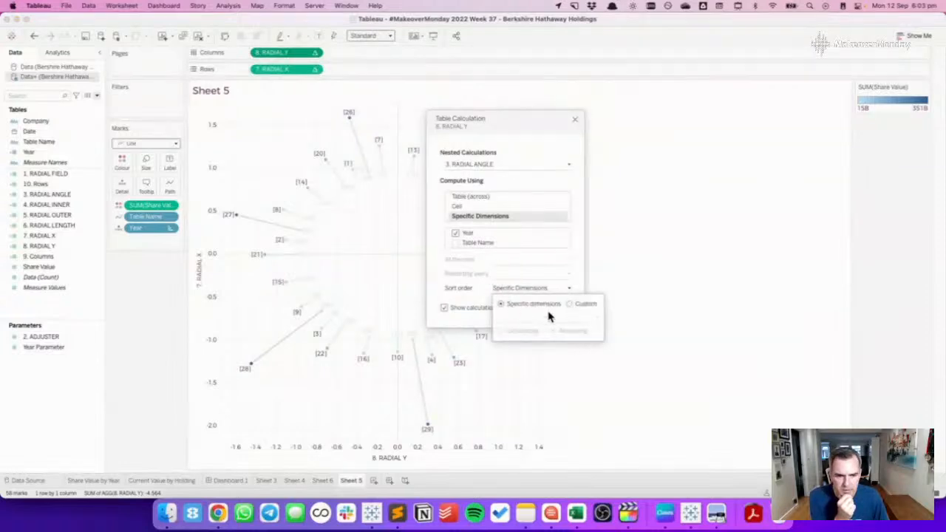
{"action": "left_click", "coordinate": [521, 320]}
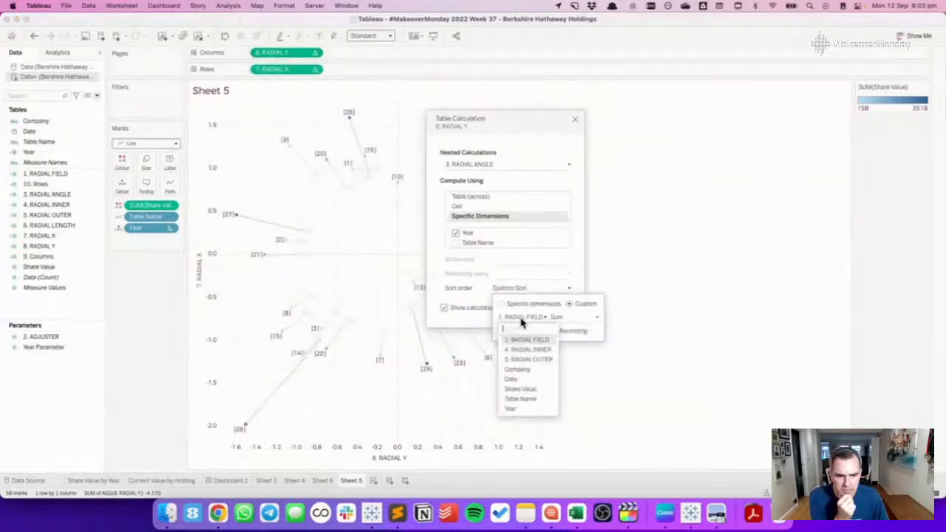
{"action": "left_click", "coordinate": [516, 409]}
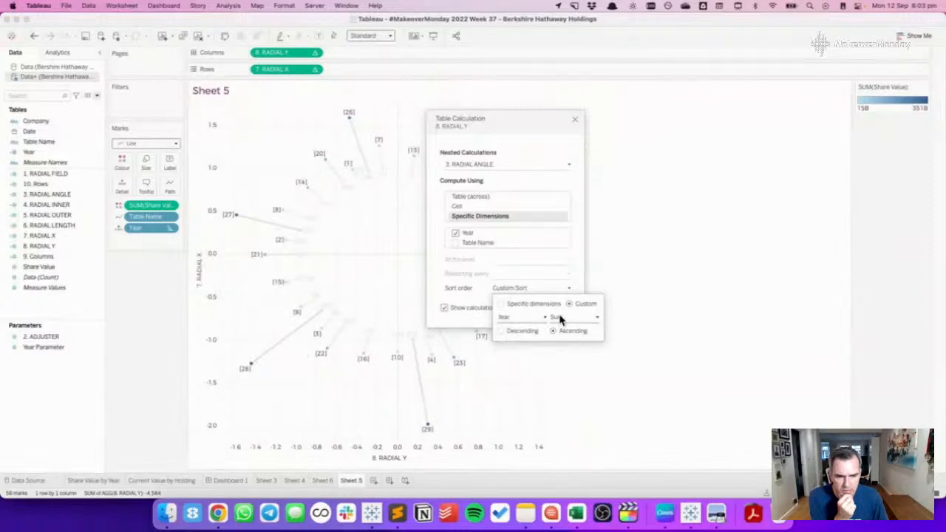
{"action": "left_click", "coordinate": [560, 318]}
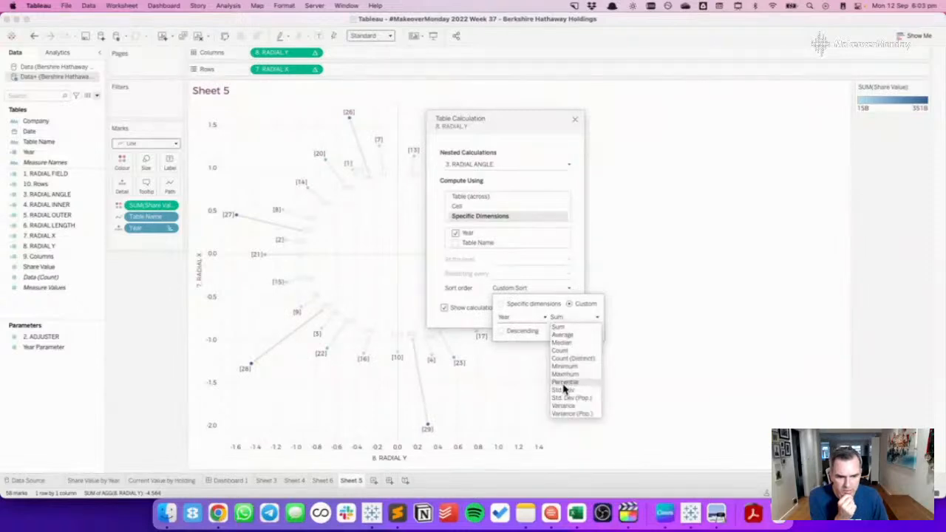
{"action": "left_click", "coordinate": [528, 314]}
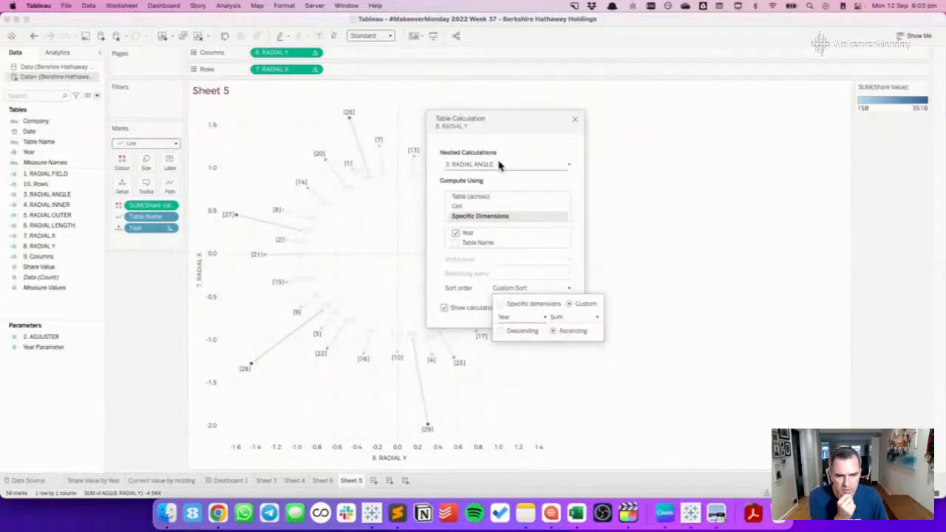
{"action": "left_click", "coordinate": [470, 167]}
{"action": "left_click", "coordinate": [471, 175]}
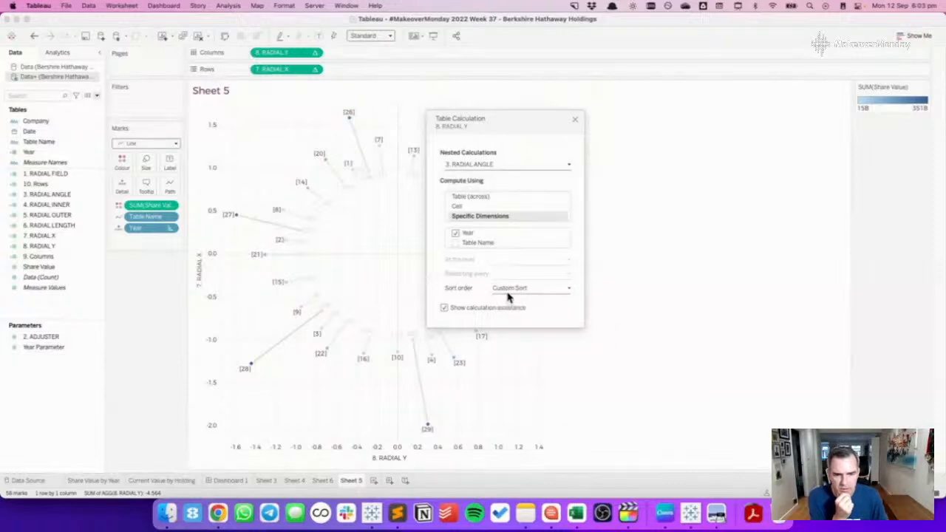
Give 6. RADIAL LENGTH within the 8. RADIAL Y table calculation an ascending custom sort by the sum of Year, and close the settings.
{"action": "left_click", "coordinate": [476, 165]}
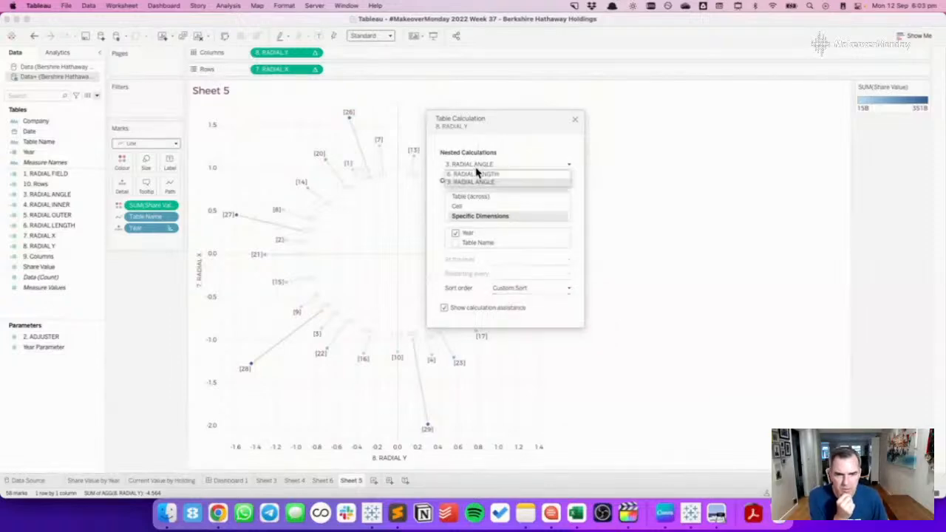
{"action": "left_click", "coordinate": [477, 174]}
{"action": "left_click", "coordinate": [544, 304]}
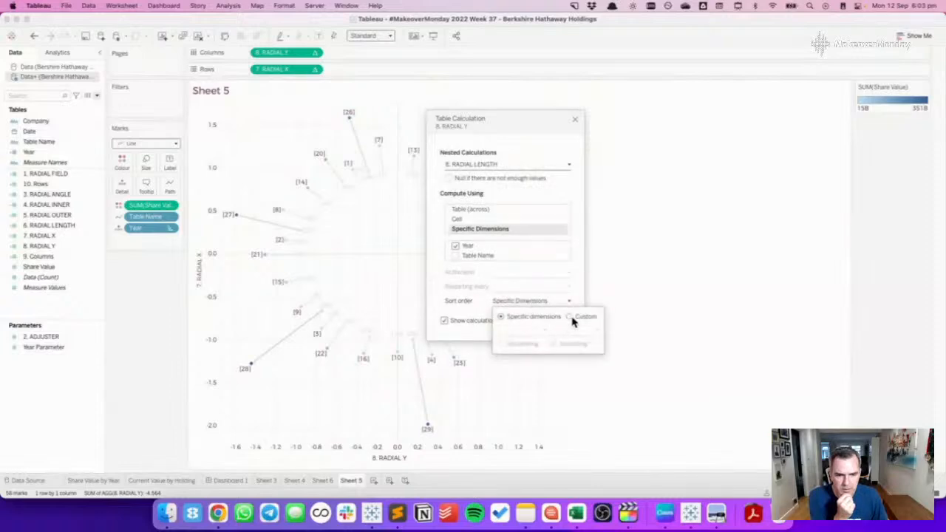
{"action": "left_click", "coordinate": [508, 336]}
{"action": "left_click", "coordinate": [526, 332]}
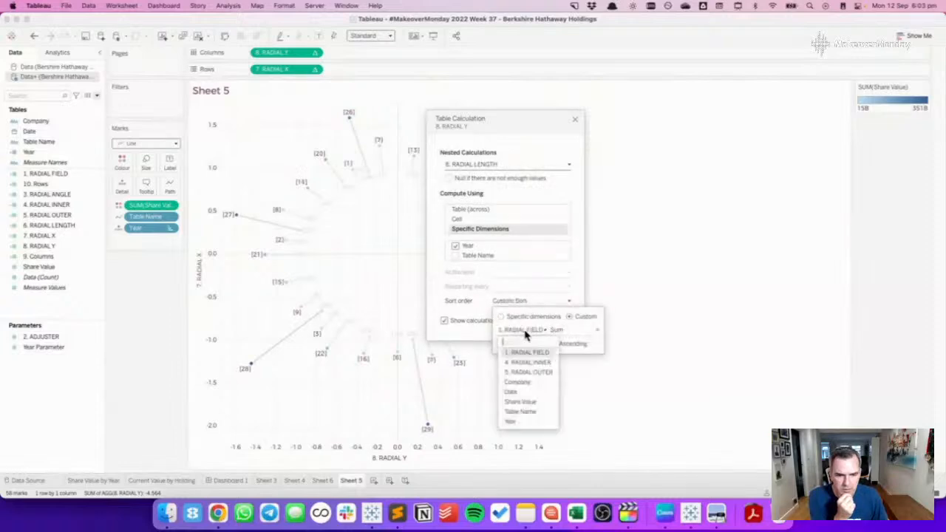
{"action": "left_click", "coordinate": [520, 422]}
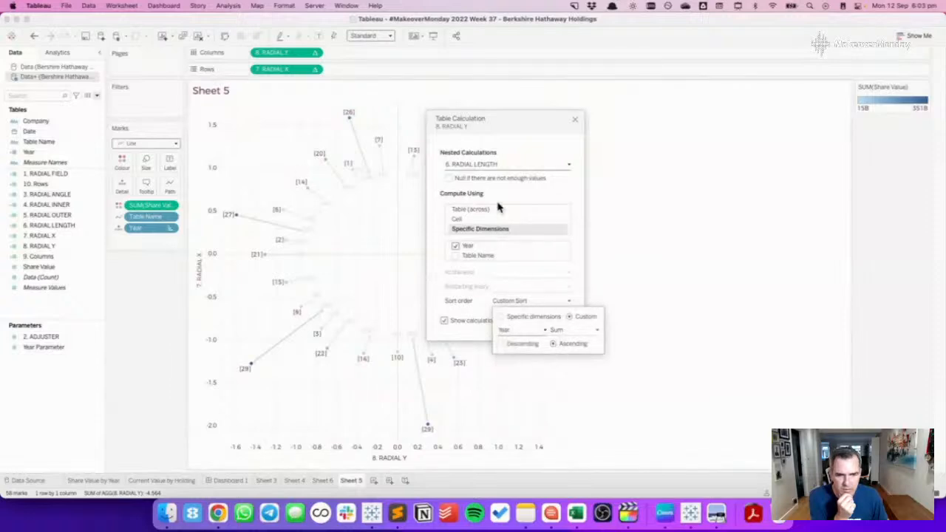
{"action": "left_click", "coordinate": [575, 122]}
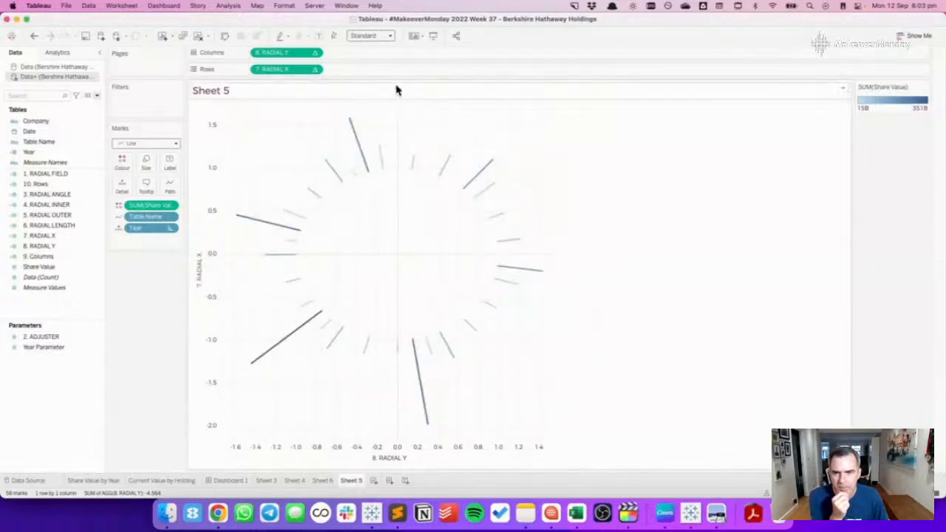
In the 7. RADIAL X table calculation, give 6. RADIAL LENGTH an ascending custom sort by the sum of Year.
{"action": "left_click", "coordinate": [316, 69]}
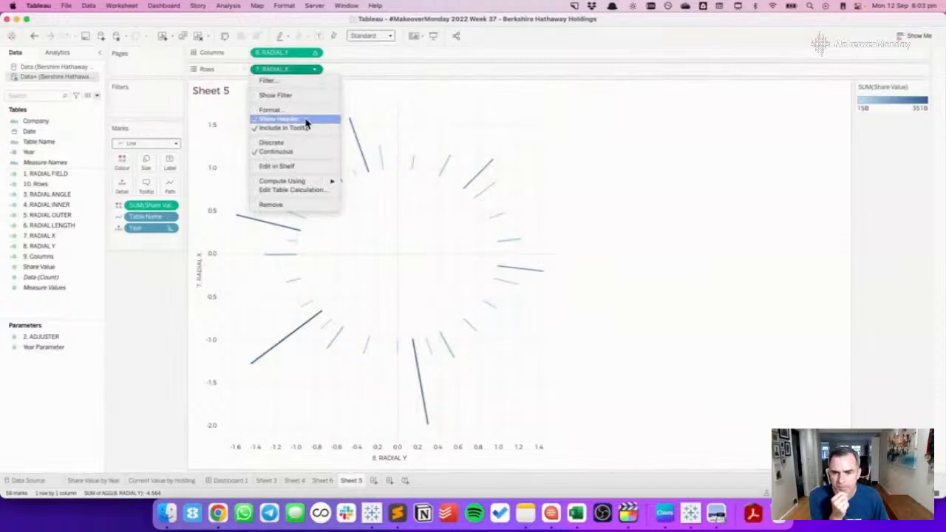
{"action": "left_click", "coordinate": [303, 189]}
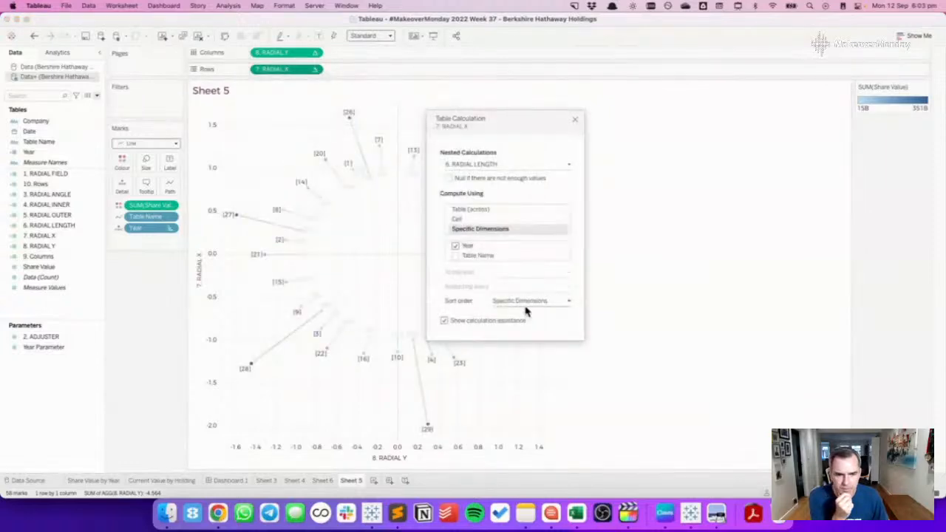
{"action": "left_click", "coordinate": [519, 301]}
{"action": "left_click", "coordinate": [573, 316]}
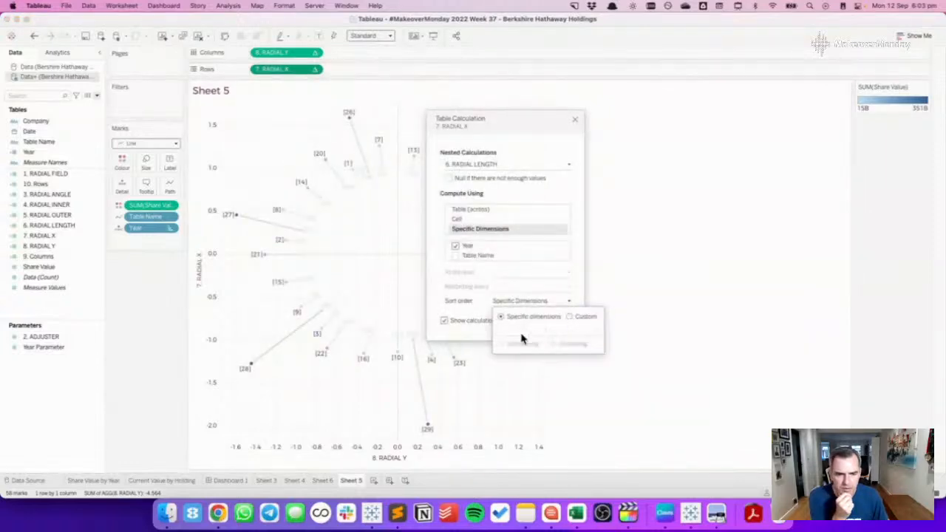
{"action": "left_click", "coordinate": [513, 332]}
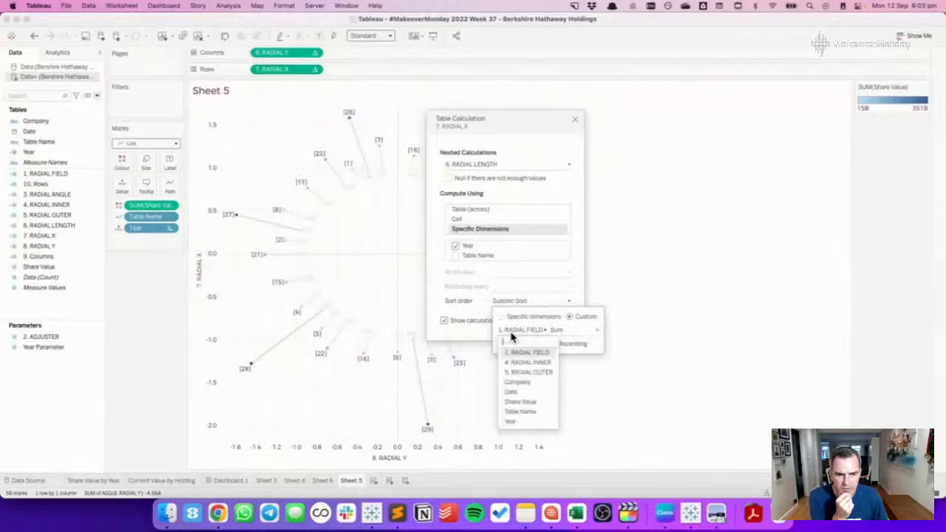
{"action": "left_click", "coordinate": [513, 422]}
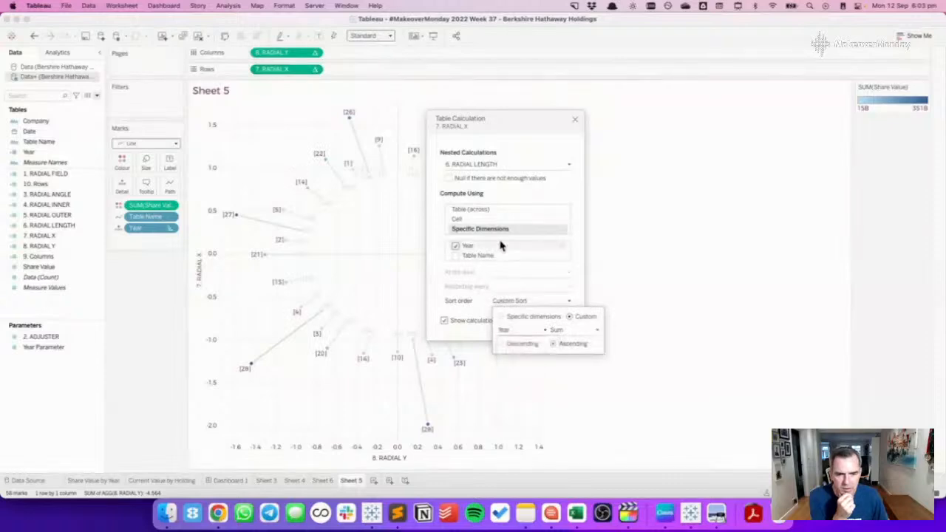
Give 3. RADIAL ANGLE within the 7. RADIAL X table calculation an ascending custom sort by Year, and close the settings.
{"action": "left_click", "coordinate": [475, 164]}
{"action": "left_click", "coordinate": [474, 183]}
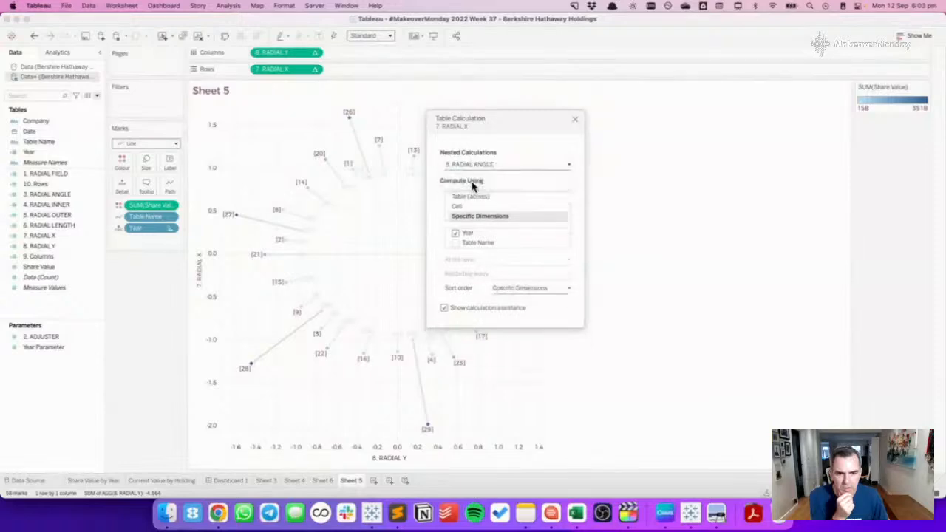
{"action": "left_click", "coordinate": [521, 288]}
{"action": "left_click", "coordinate": [570, 303]}
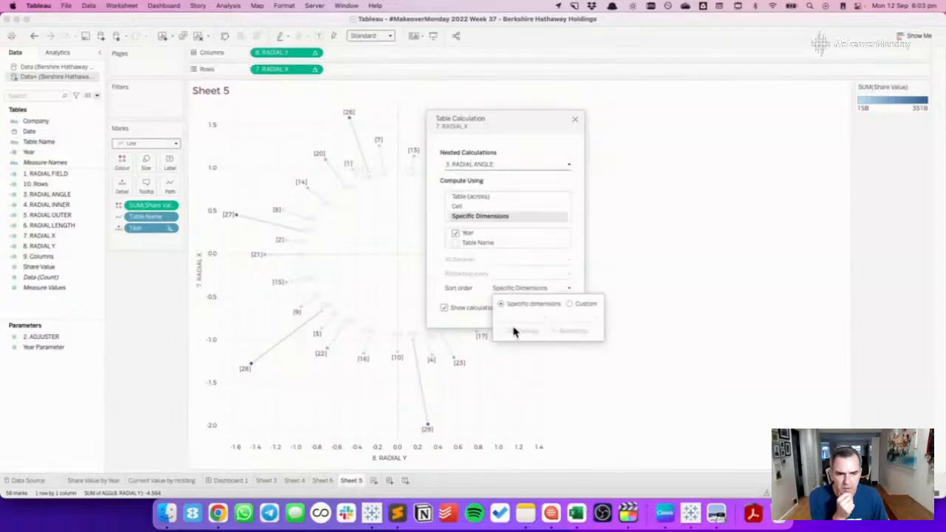
{"action": "left_click", "coordinate": [525, 316]}
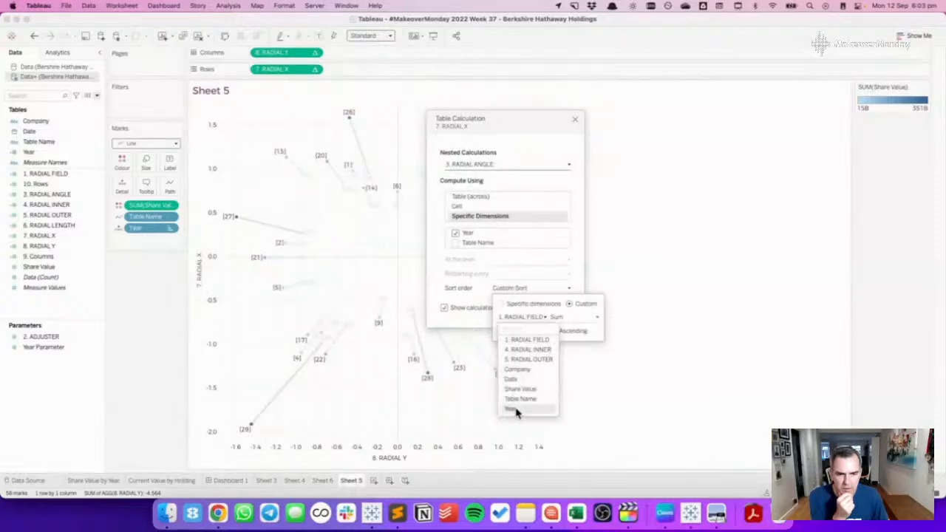
{"action": "left_click", "coordinate": [515, 411]}
{"action": "left_click", "coordinate": [576, 122]}
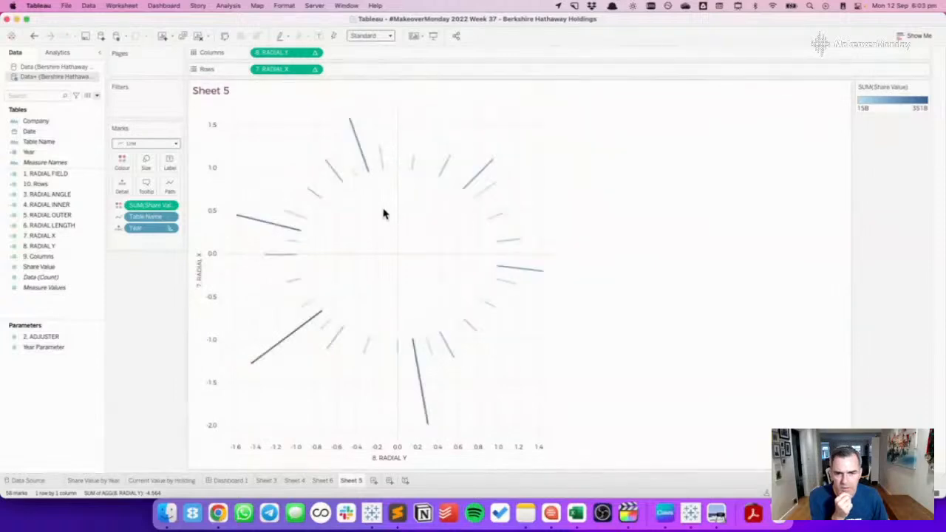
Show the 2. ADJUSTER parameter on the sheet and set its value to 20.
{"action": "mouse_move", "coordinate": [385, 157]}
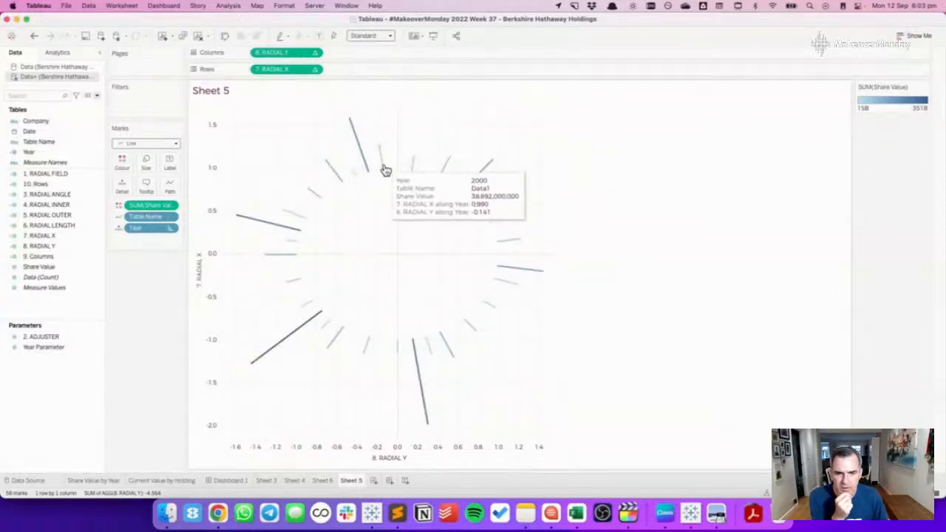
{"action": "mouse_move", "coordinate": [415, 167]}
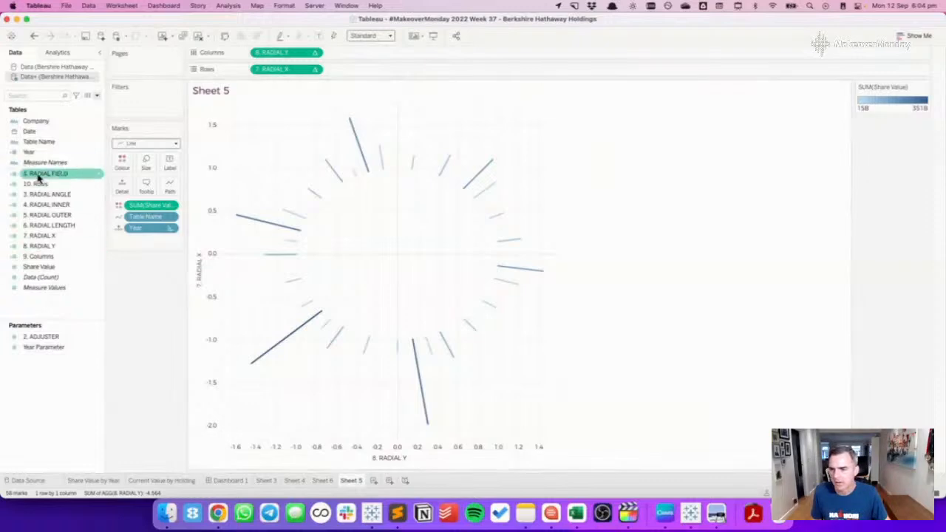
{"action": "right_click", "coordinate": [29, 336]}
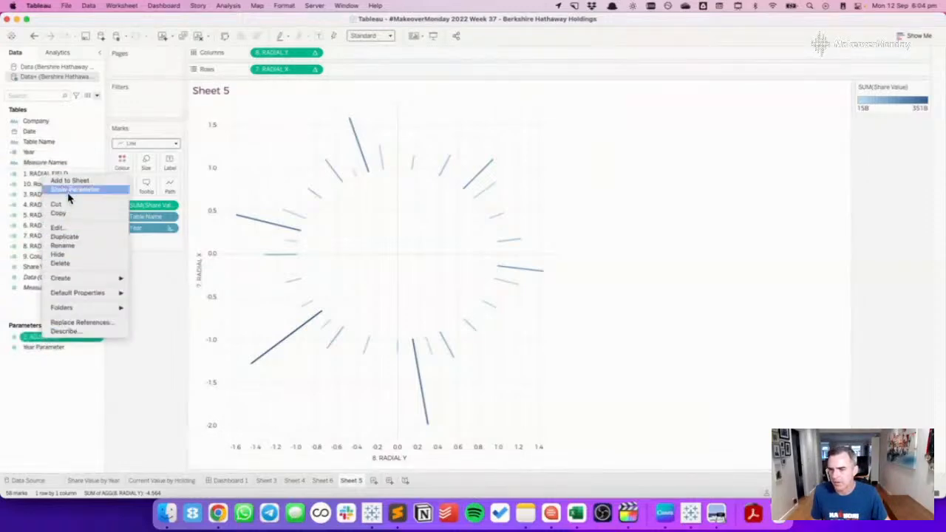
{"action": "left_click", "coordinate": [76, 195]}
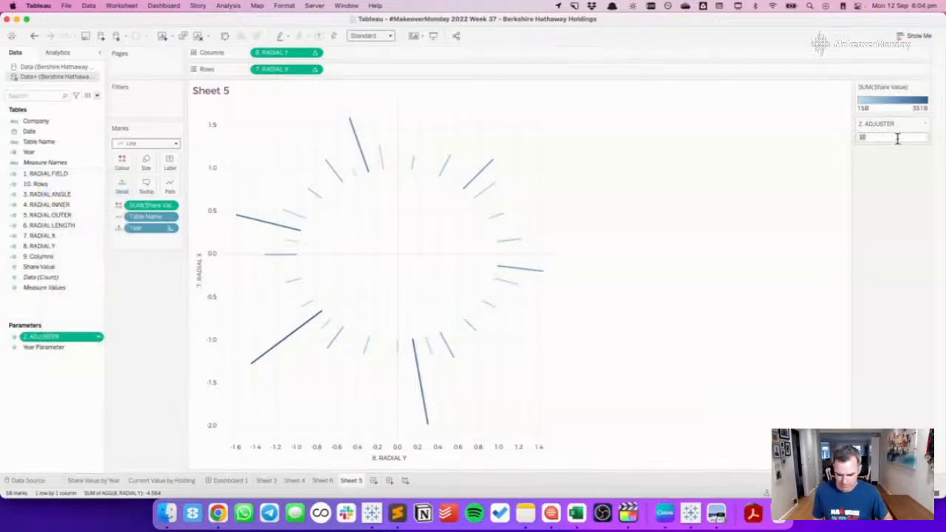
{"action": "type", "text": "20"}
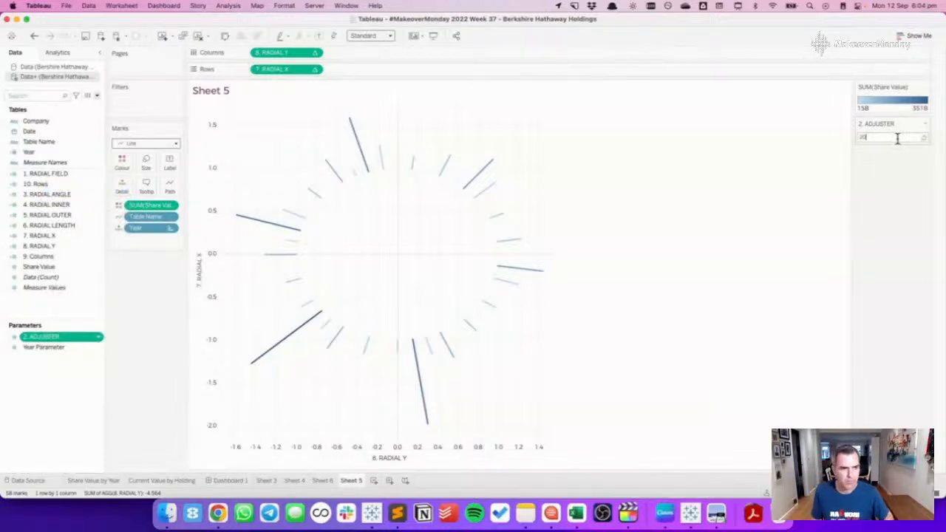
{"action": "key", "text": "Return"}
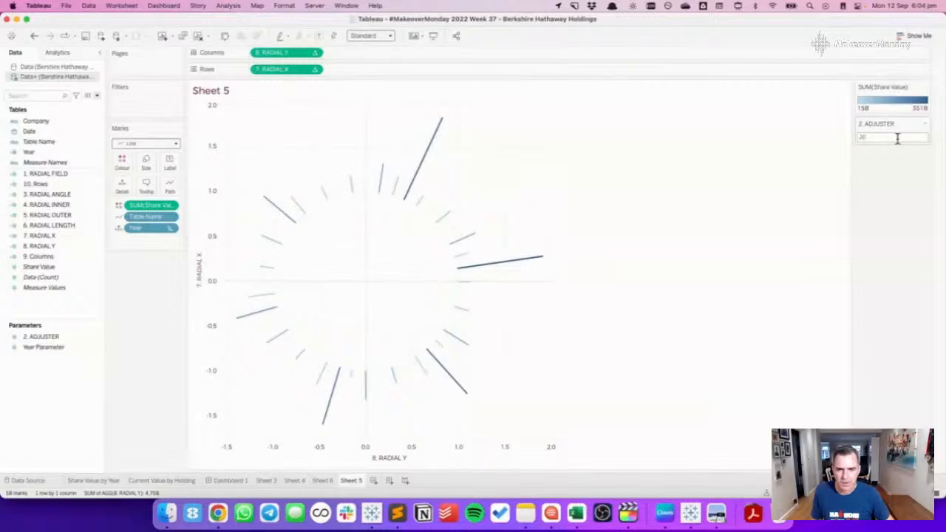
Try other values for the 2. ADJUSTER parameter, including 2, and return it to 20.
{"action": "mouse_move", "coordinate": [380, 185]}
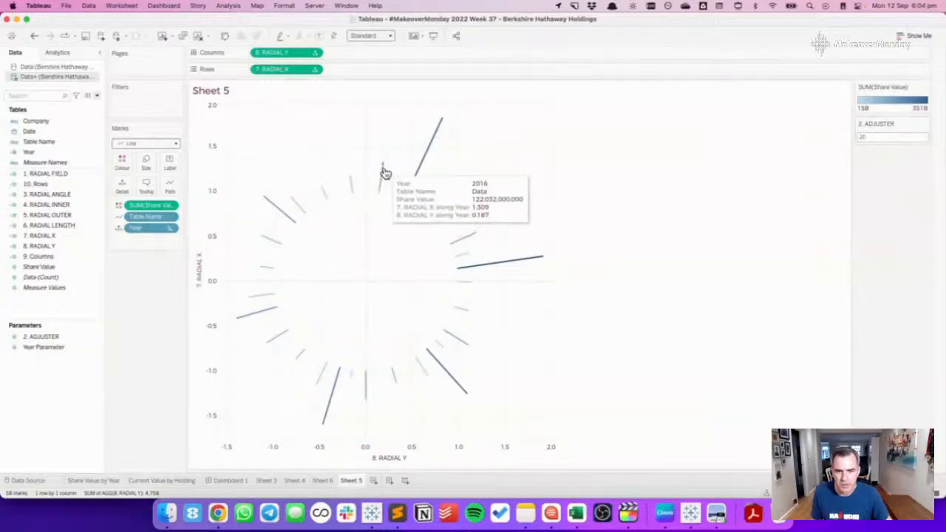
{"action": "mouse_move", "coordinate": [351, 182]}
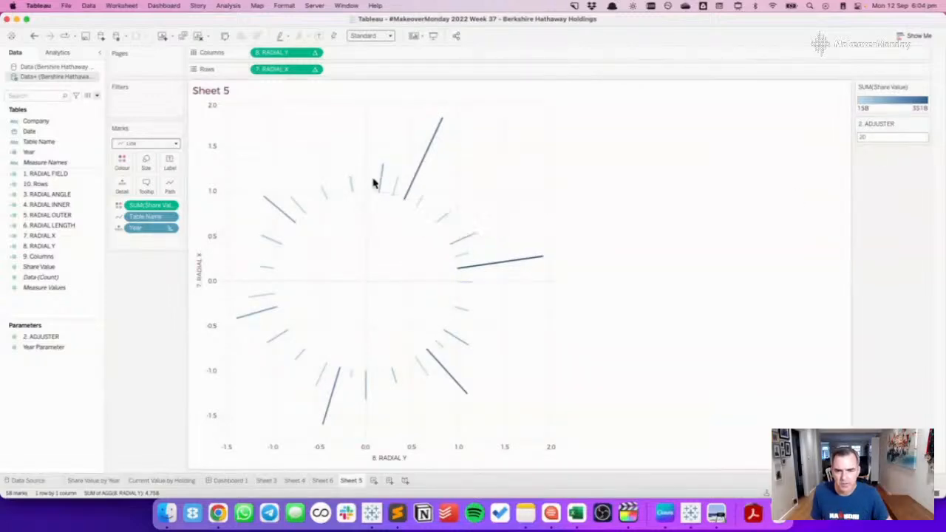
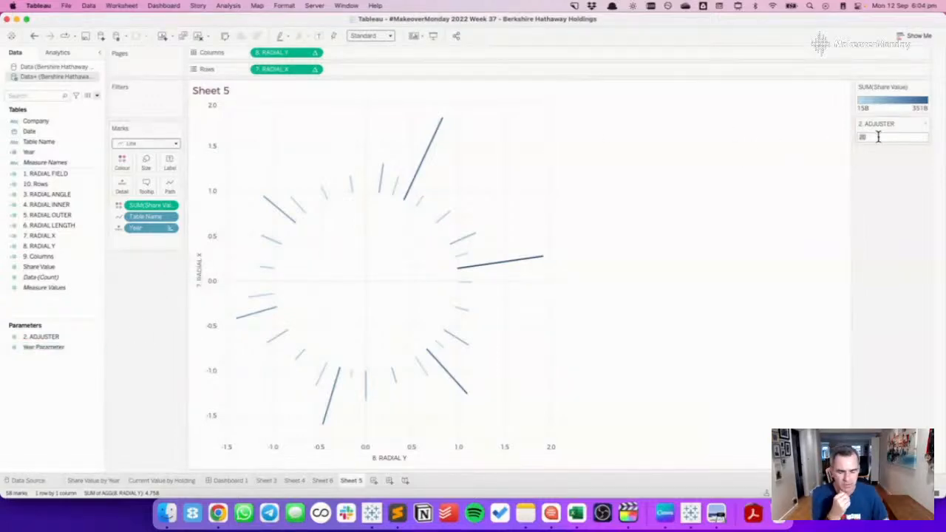
{"action": "type", "text": "1"}
{"action": "key", "text": "Return"}
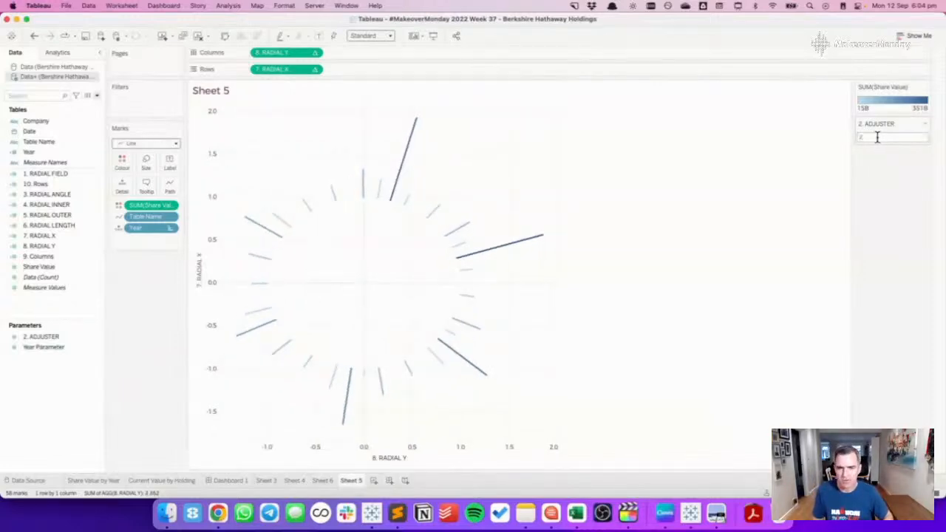
{"action": "type", "text": "2"}
{"action": "key", "text": "Return"}
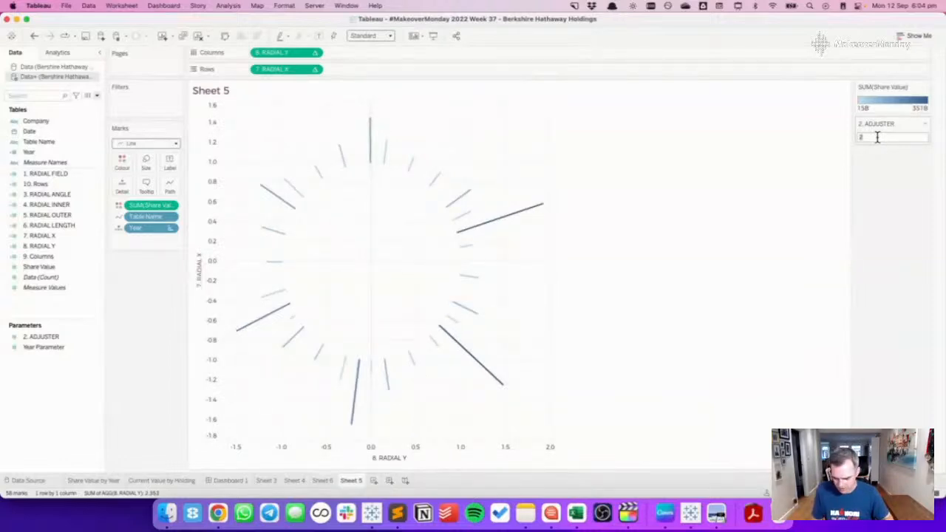
{"action": "key", "text": "Return"}
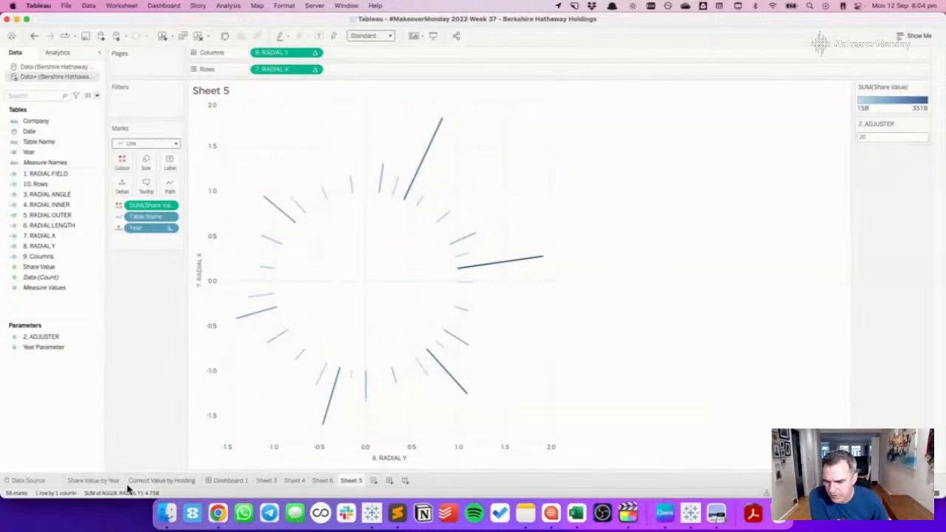
Review the Share Value by Year, Current Value by Holding, Dashboard 1, Sheet 3 and Sheet 4 views, and return to Sheet 5.
{"action": "left_click", "coordinate": [90, 481]}
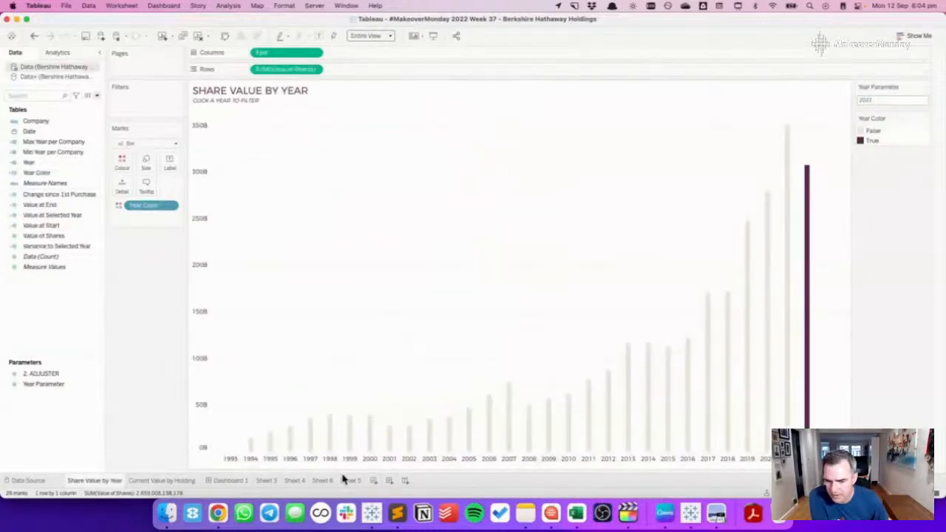
{"action": "left_click", "coordinate": [185, 482]}
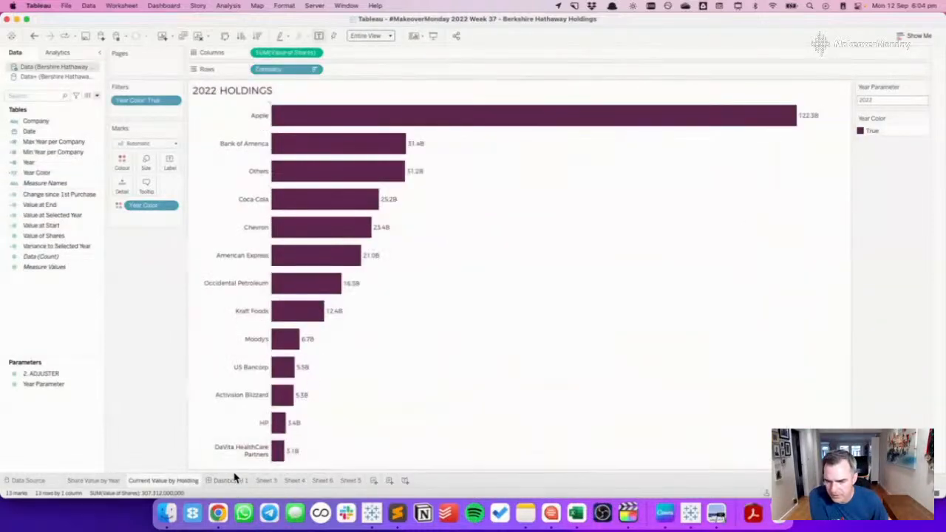
{"action": "left_click", "coordinate": [232, 481]}
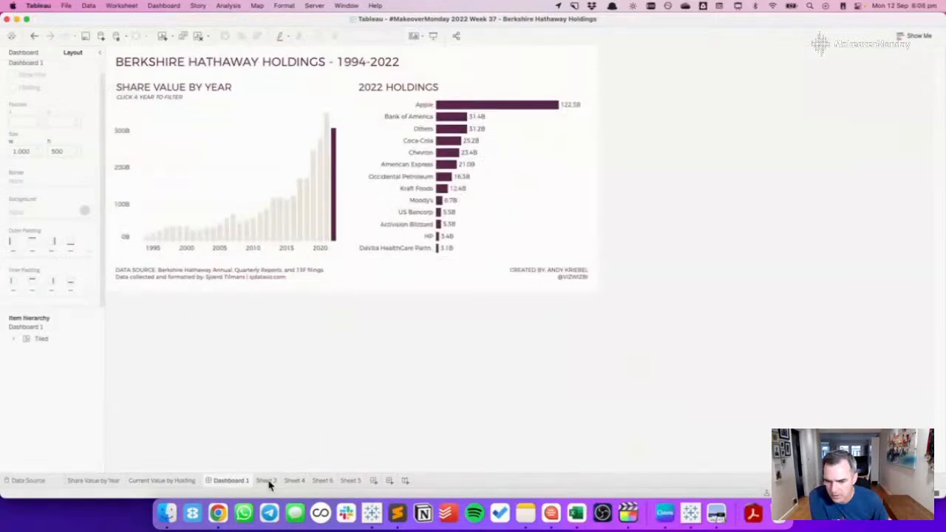
{"action": "left_click", "coordinate": [267, 481]}
{"action": "left_click", "coordinate": [294, 481]}
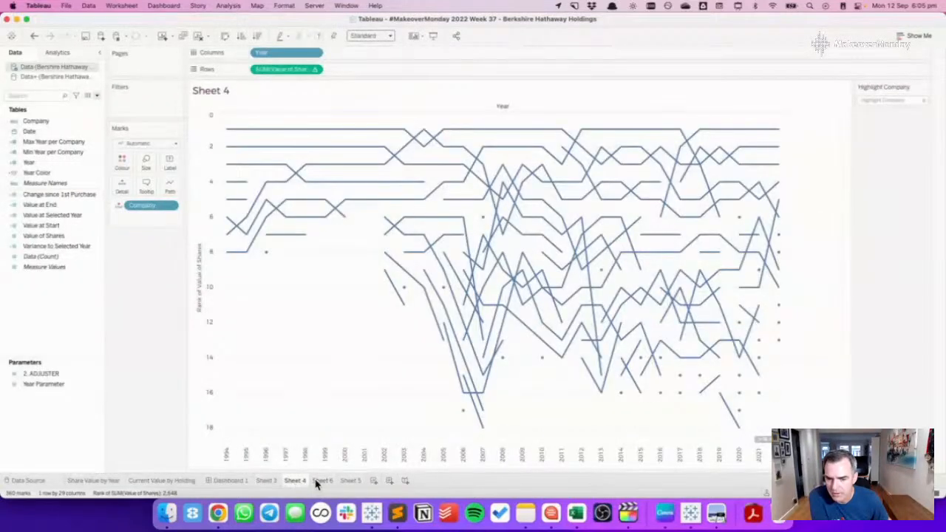
{"action": "left_click", "coordinate": [350, 481]}
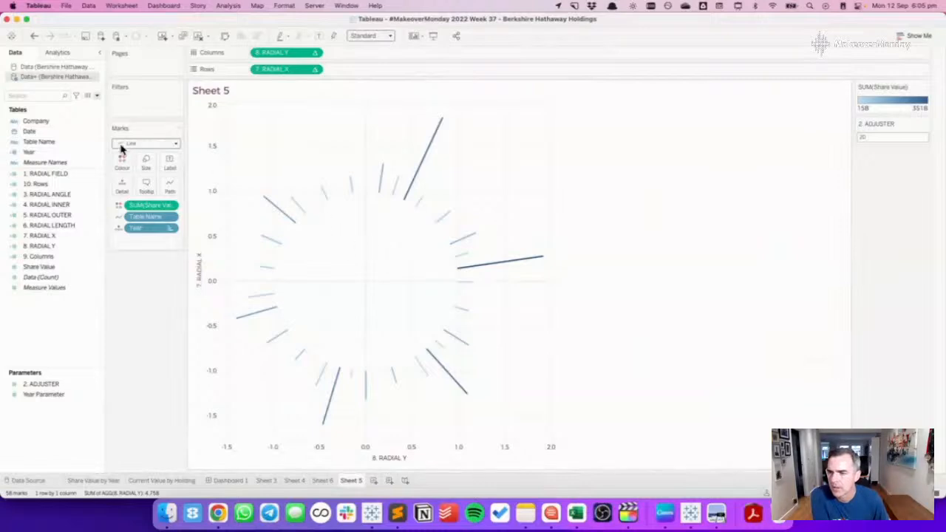
Remove the ABS function from the 1. RADIAL FIELD calculation so its formula is just [Share Value], and save it.
{"action": "right_click", "coordinate": [62, 147]}
{"action": "left_click", "coordinate": [192, 409]}
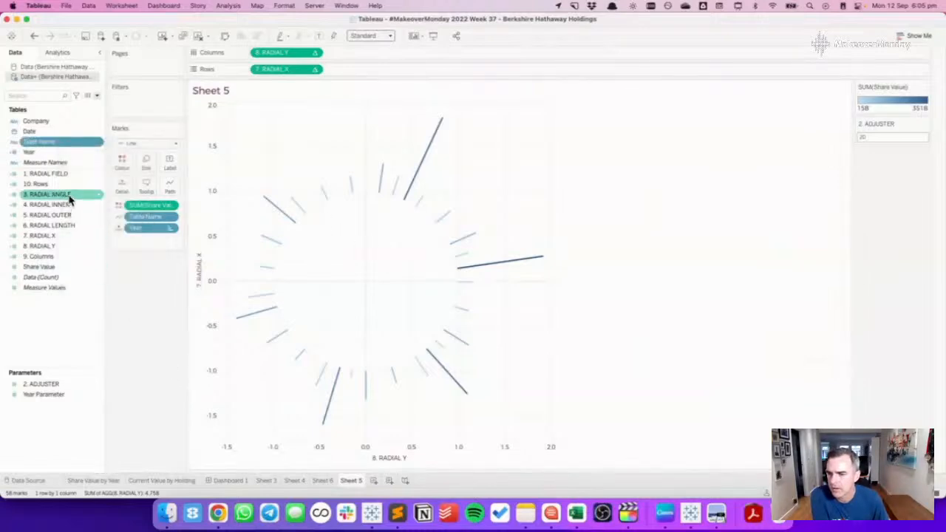
{"action": "right_click", "coordinate": [65, 177]}
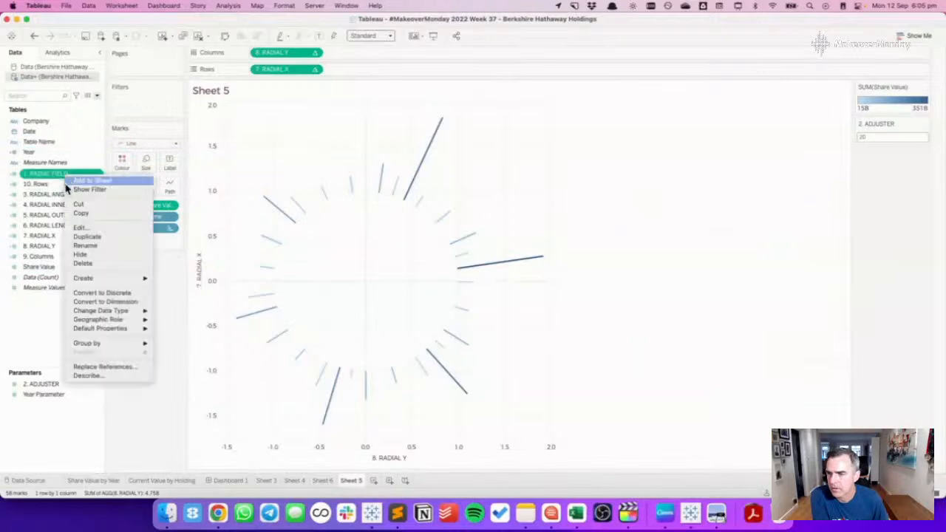
{"action": "left_click", "coordinate": [82, 228]}
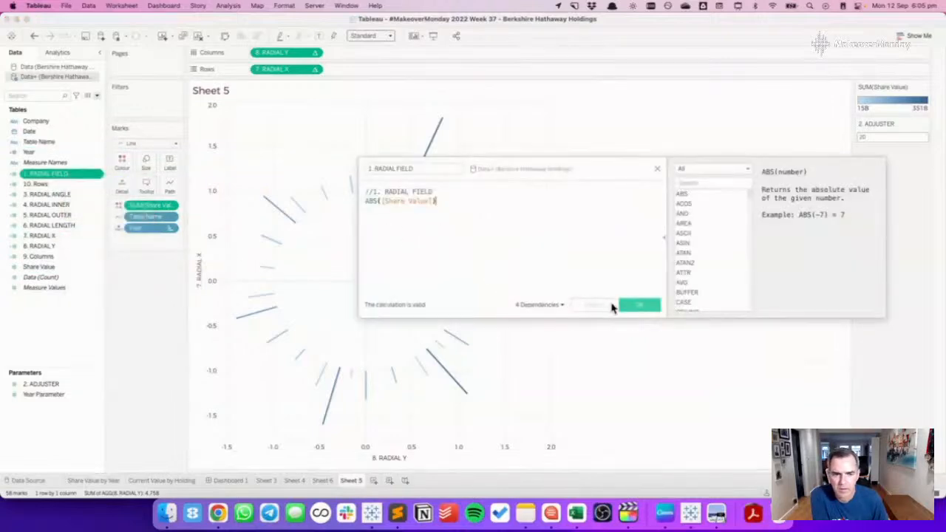
{"action": "left_click_drag", "start_coordinate": [382, 201], "coordinate": [358, 203]}
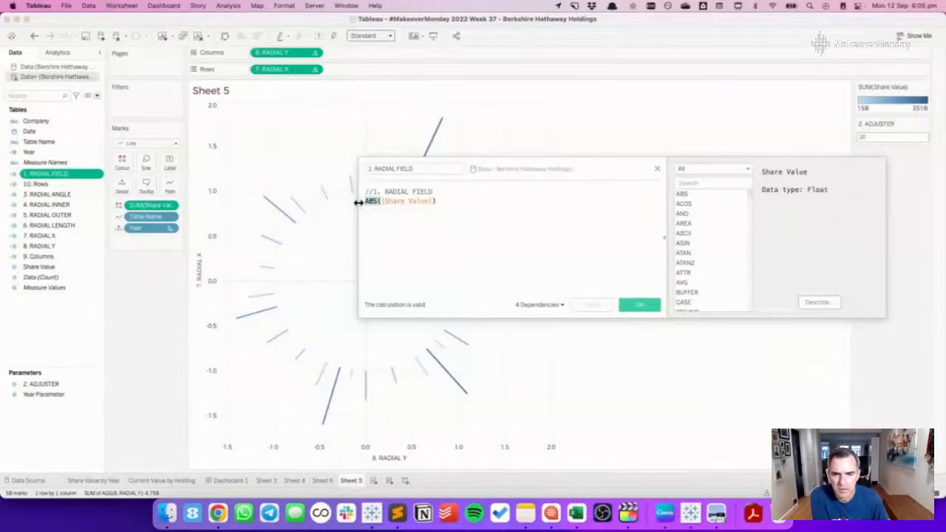
{"action": "key", "text": "BackSpace"}
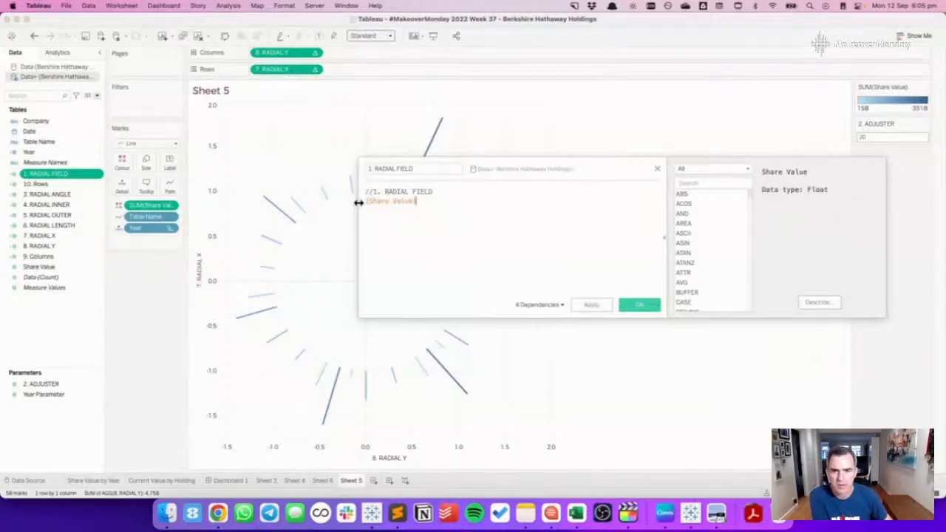
{"action": "left_click", "coordinate": [592, 307]}
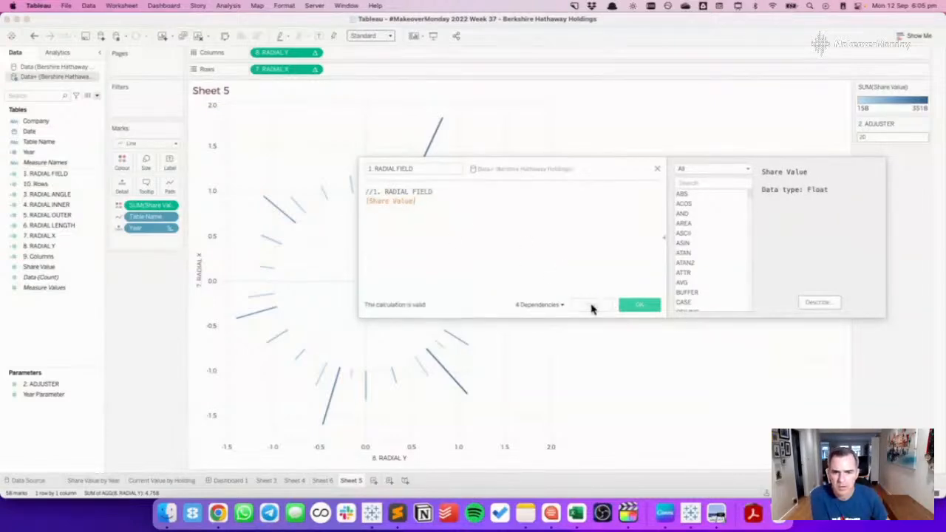
{"action": "left_click", "coordinate": [637, 306]}
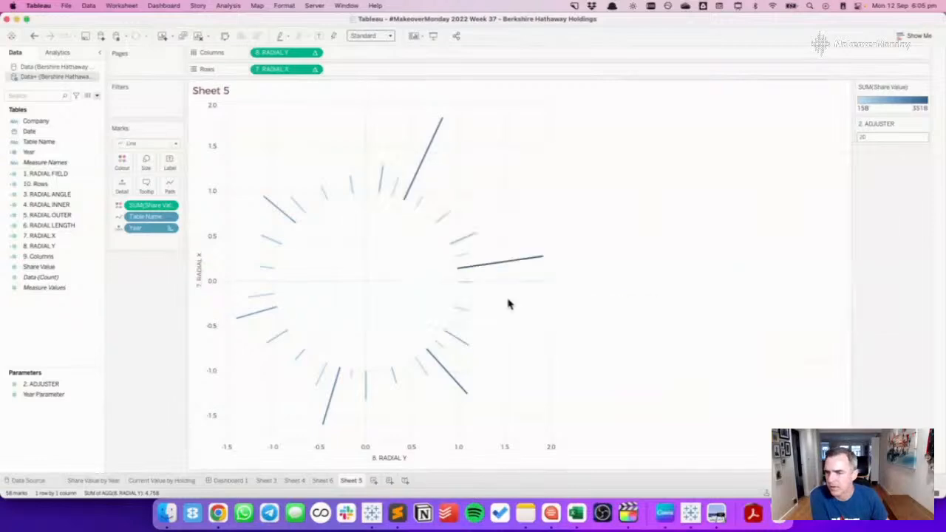
Check the 10. Rows formula, and remove the 10. Rows and 9. Columns calculated fields from the field list.
{"action": "right_click", "coordinate": [43, 189]}
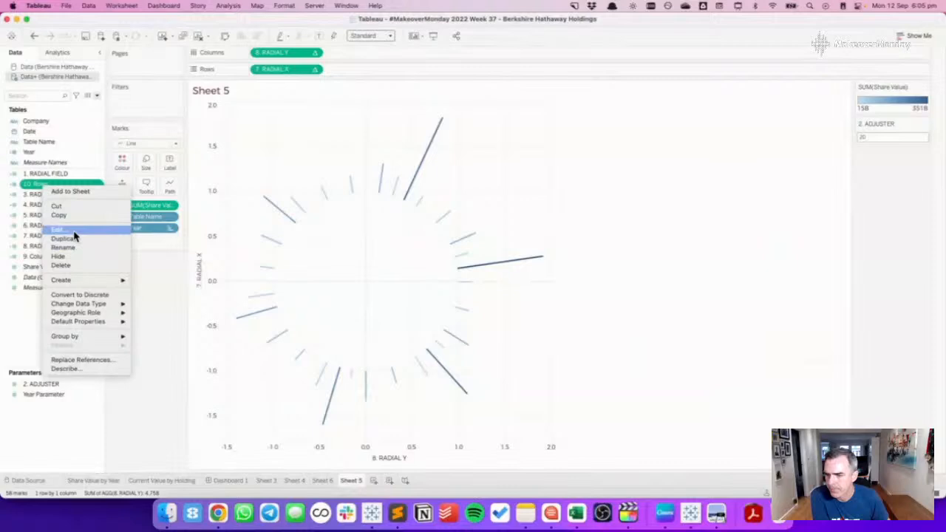
{"action": "left_click", "coordinate": [55, 230]}
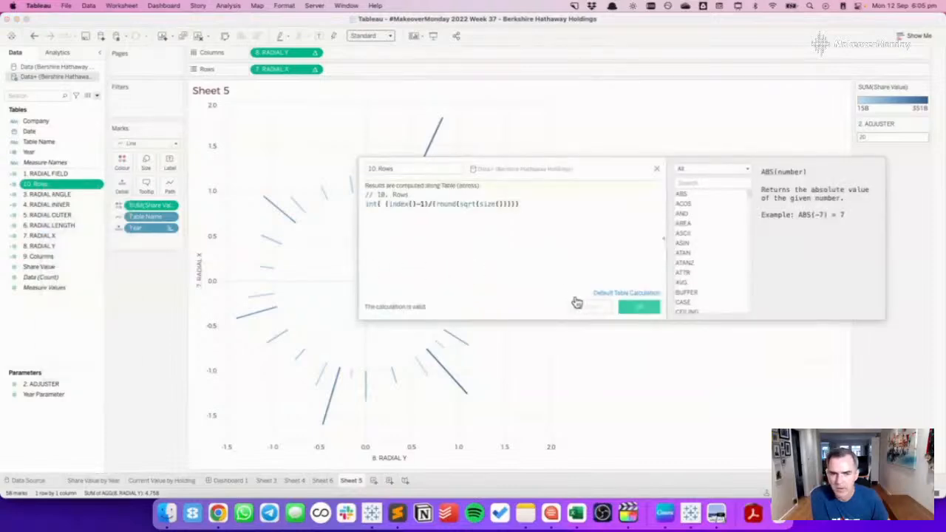
{"action": "left_click", "coordinate": [657, 171]}
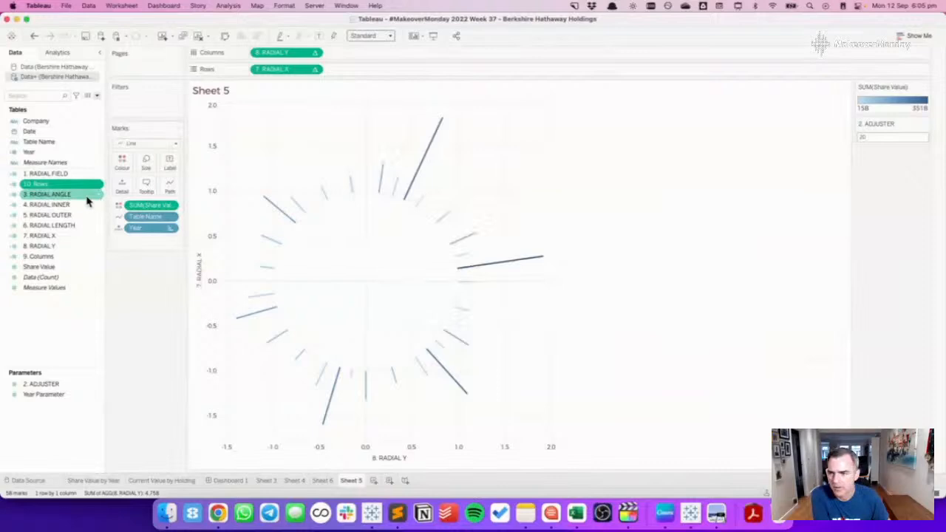
{"action": "right_click", "coordinate": [42, 261]}
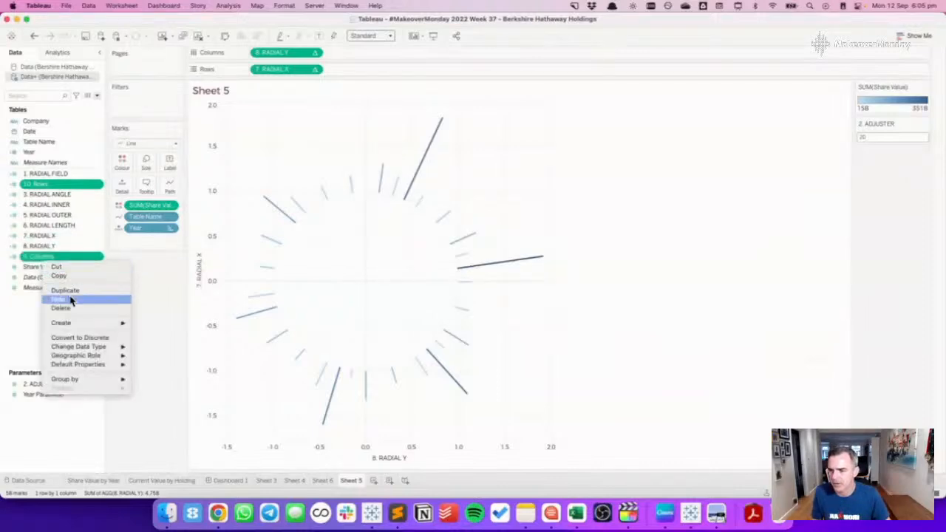
{"action": "left_click", "coordinate": [50, 305]}
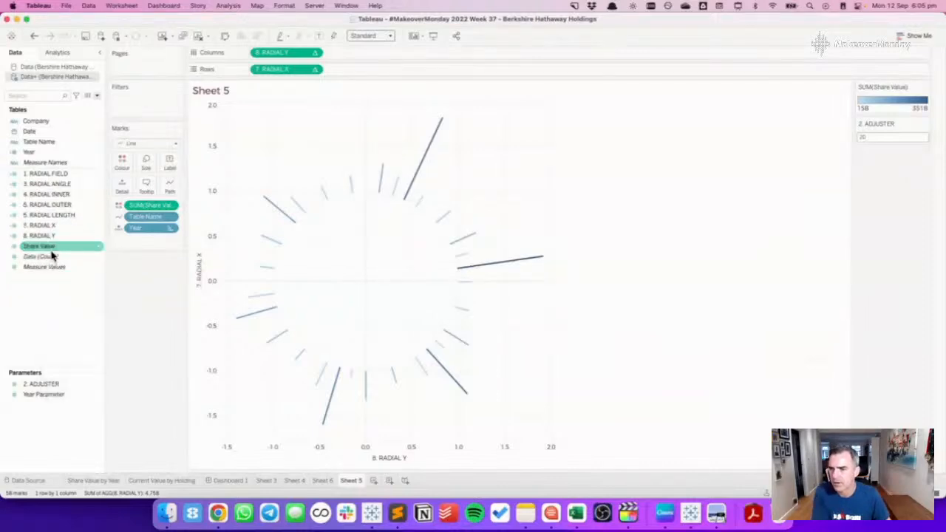
Examine the formulas of the 3. RADIAL ANGLE and 4. RADIAL INNER calculated fields.
{"action": "right_click", "coordinate": [44, 184]}
{"action": "left_click", "coordinate": [68, 227]}
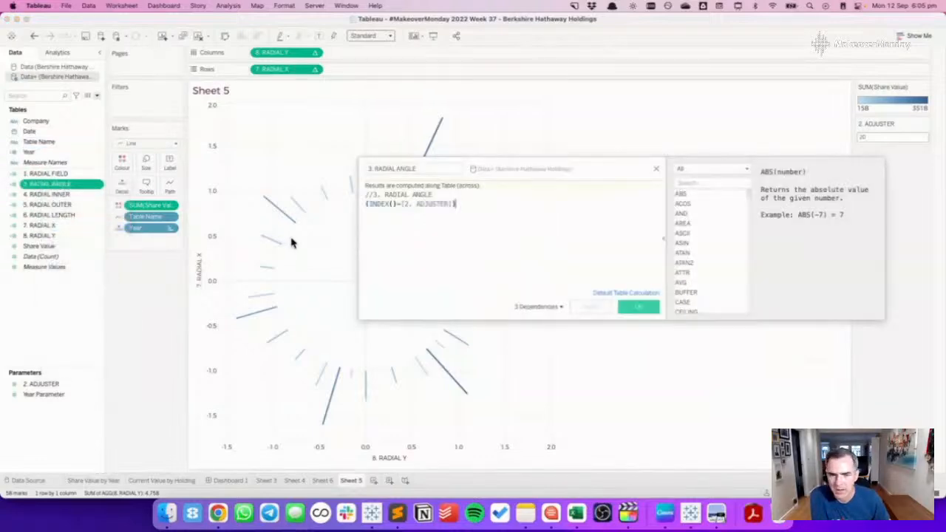
{"action": "left_click", "coordinate": [636, 308]}
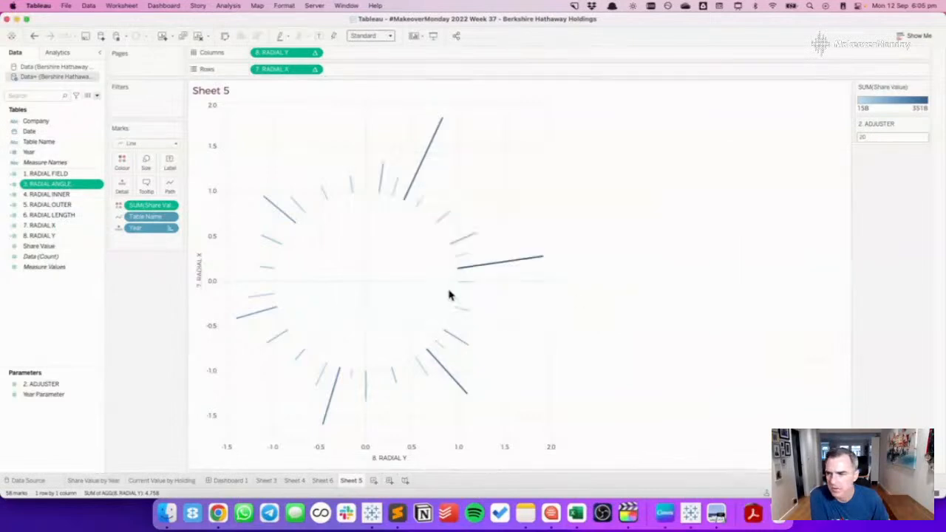
{"action": "right_click", "coordinate": [40, 196]}
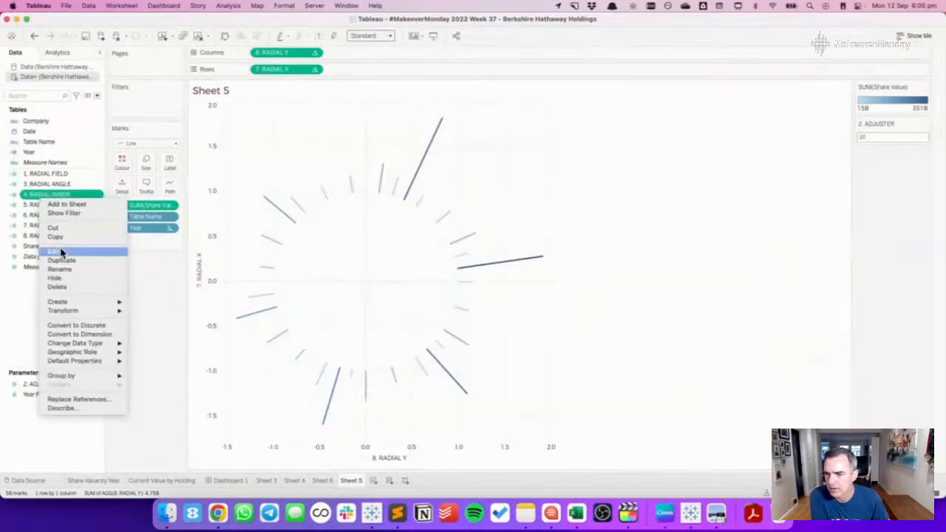
{"action": "left_click", "coordinate": [62, 250]}
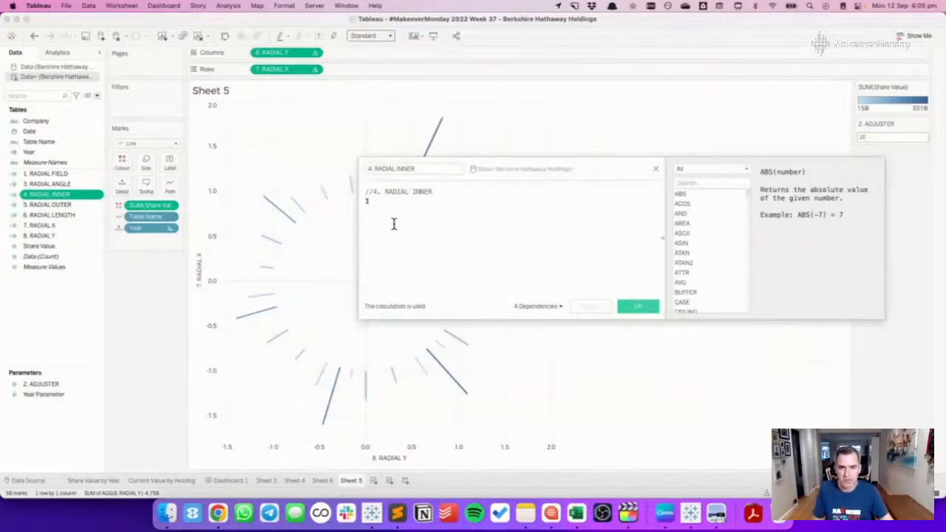
{"action": "left_click", "coordinate": [636, 307]}
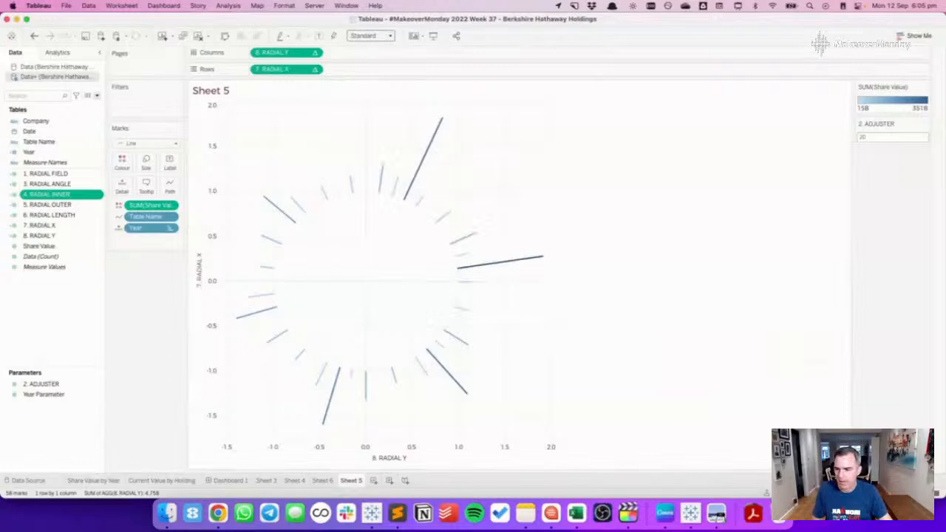
{"action": "right_click", "coordinate": [59, 333]}
{"action": "left_click", "coordinate": [92, 336]}
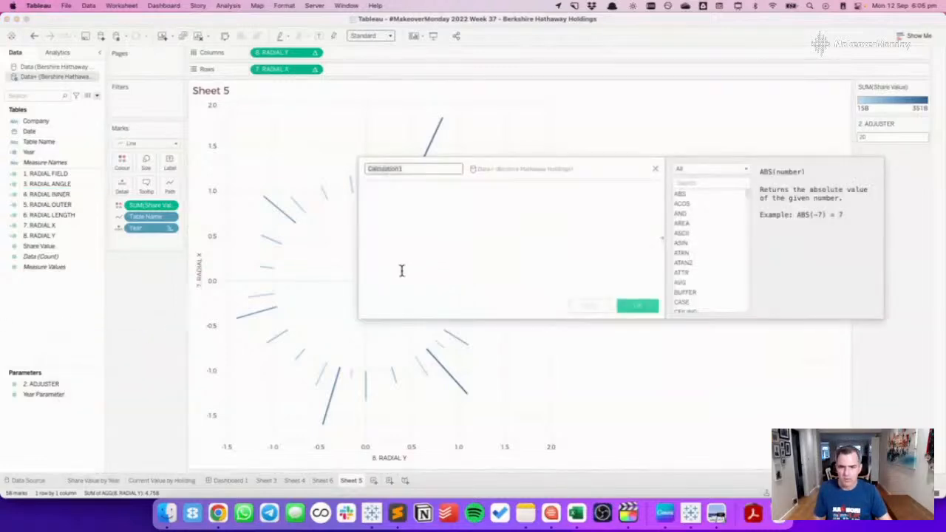
{"action": "left_click", "coordinate": [655, 171]}
Create a float parameter named Inner with a current value of 1 and show it on the sheet.
{"action": "right_click", "coordinate": [22, 289]}
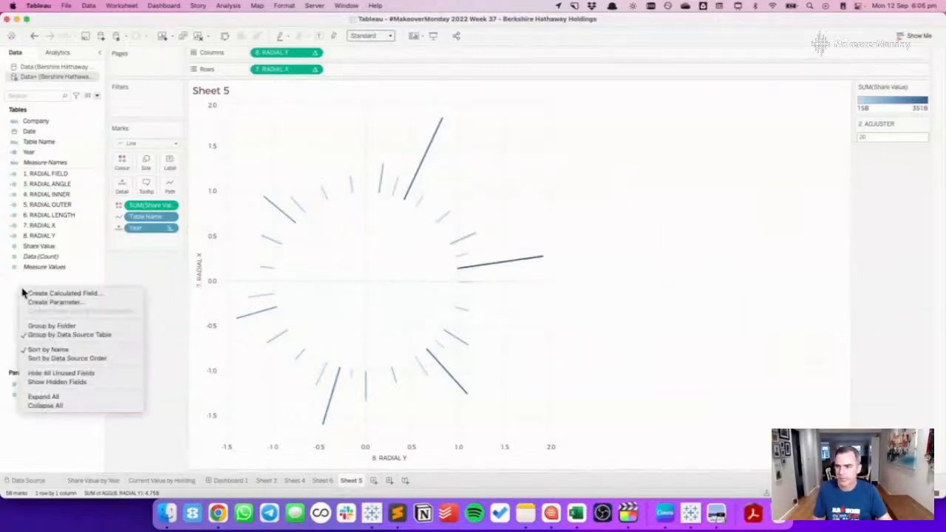
{"action": "left_click", "coordinate": [58, 303]}
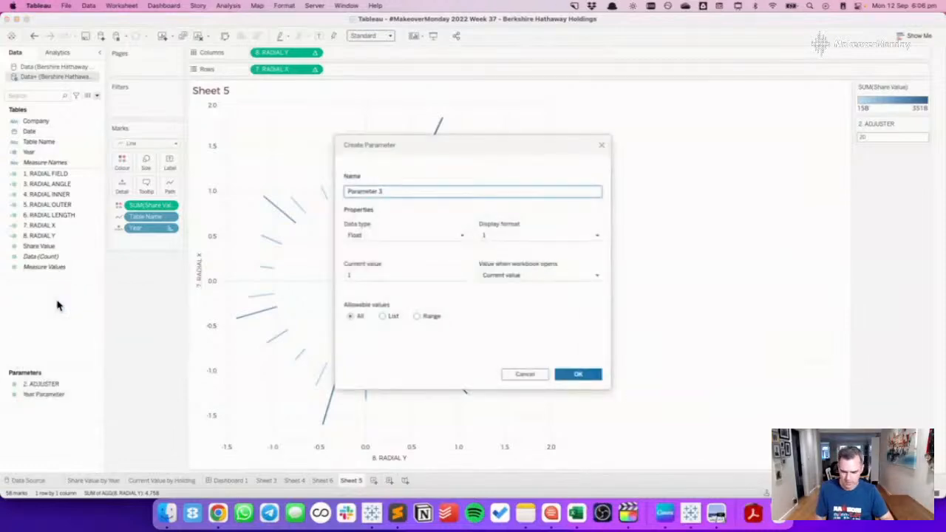
{"action": "key", "text": "super+a"}
{"action": "type", "text": "I"}
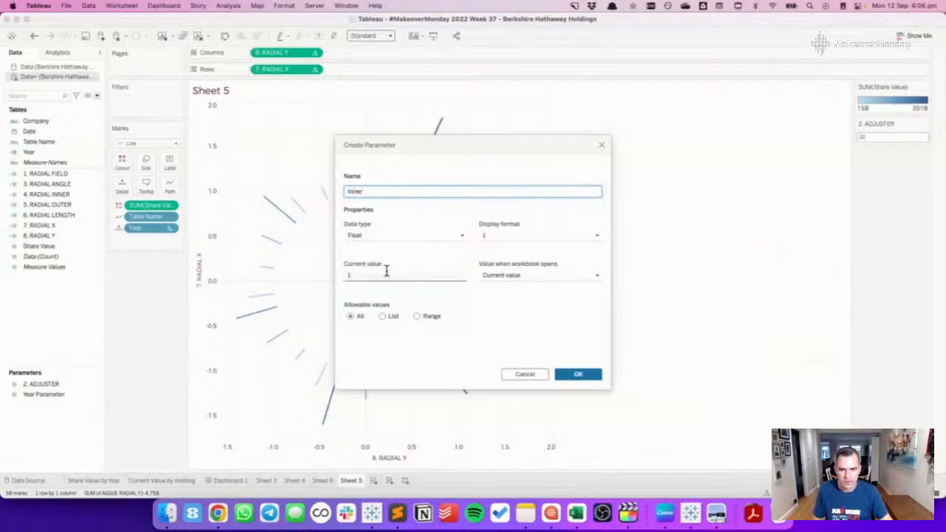
{"action": "left_click", "coordinate": [575, 376]}
{"action": "right_click", "coordinate": [49, 394]}
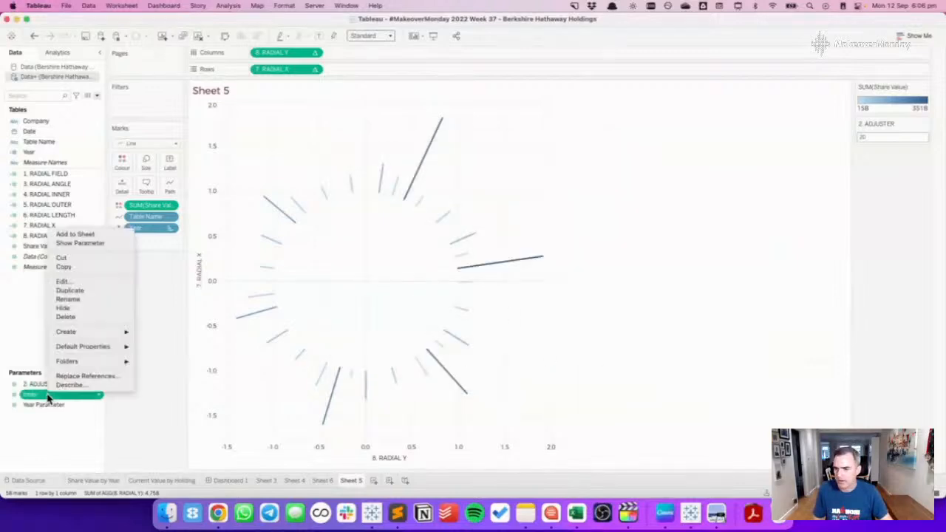
{"action": "left_click", "coordinate": [82, 244]}
Create a float parameter named Outer with a current value of 2.
{"action": "right_click", "coordinate": [65, 289]}
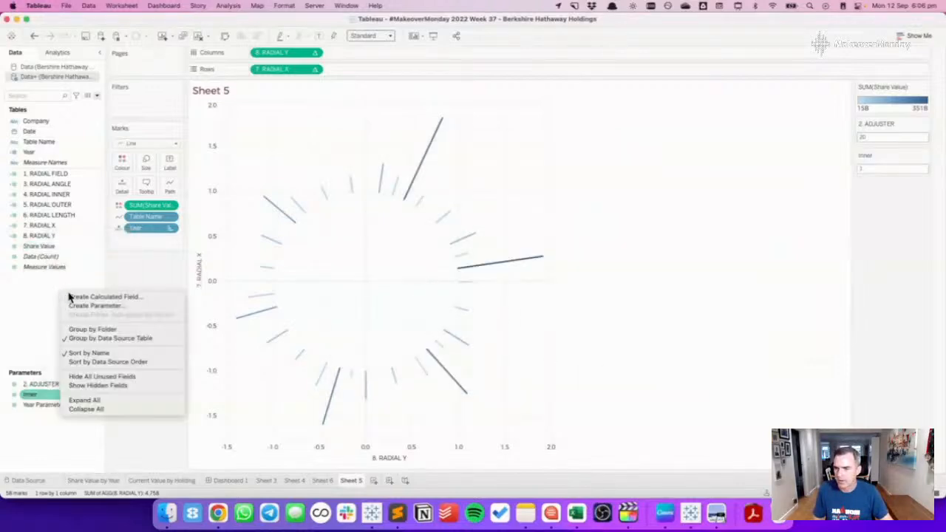
{"action": "left_click", "coordinate": [82, 306]}
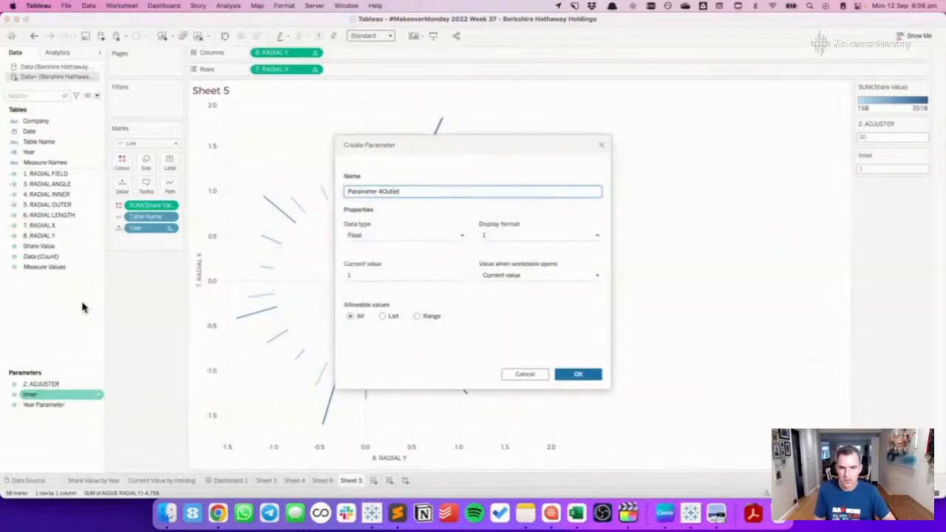
{"action": "key", "text": "Left"}
{"action": "key", "text": "shift+super+Left"}
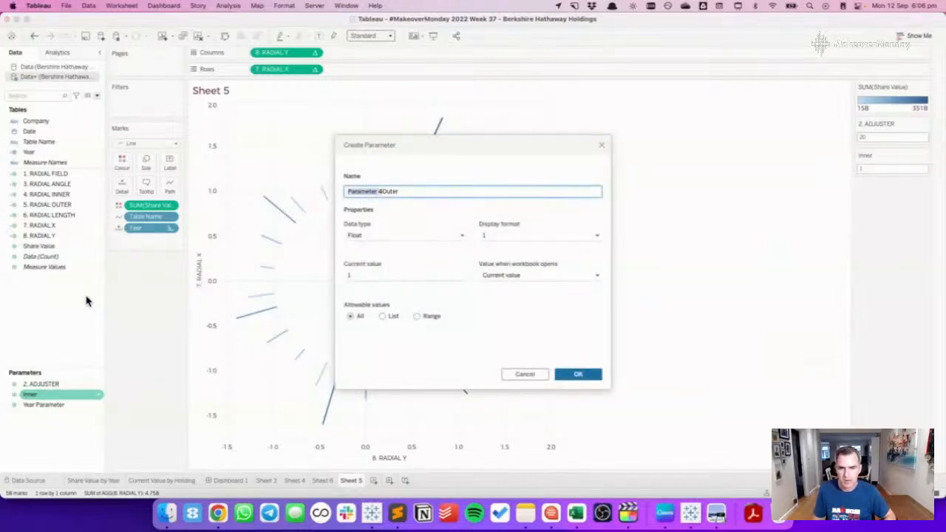
{"action": "key", "text": "BackSpace"}
{"action": "left_click", "coordinate": [362, 276]}
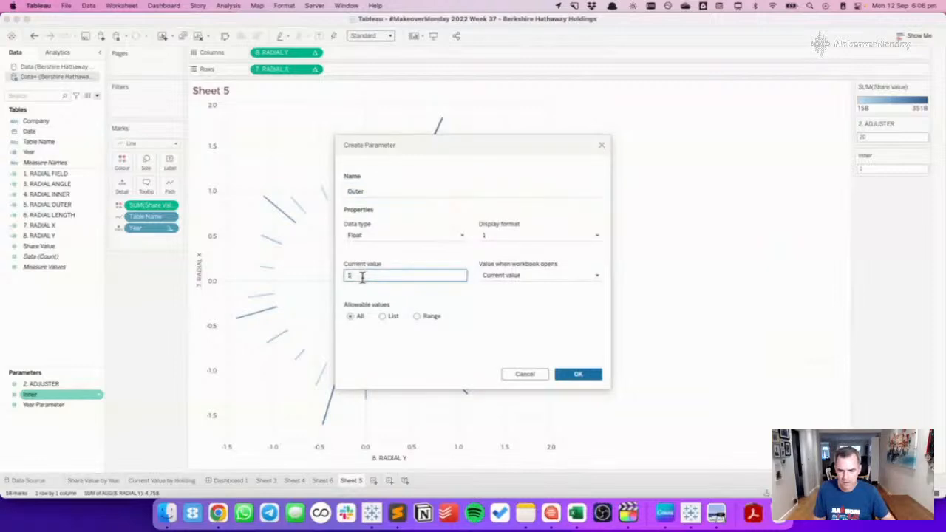
{"action": "left_click", "coordinate": [580, 375]}
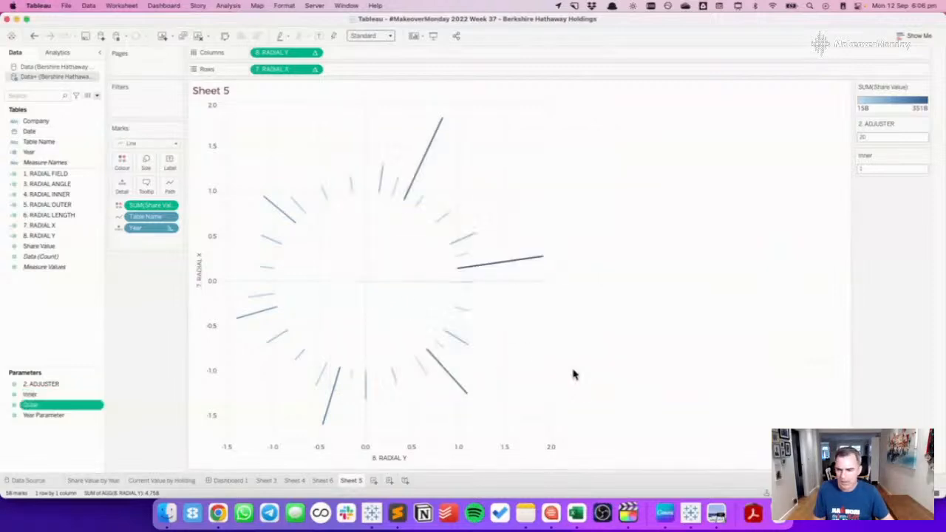
Select the Inner and Outer parameters together and show them both on the sheet.
{"action": "left_click", "coordinate": [64, 396], "text": "shift"}
{"action": "left_click", "coordinate": [56, 396]}
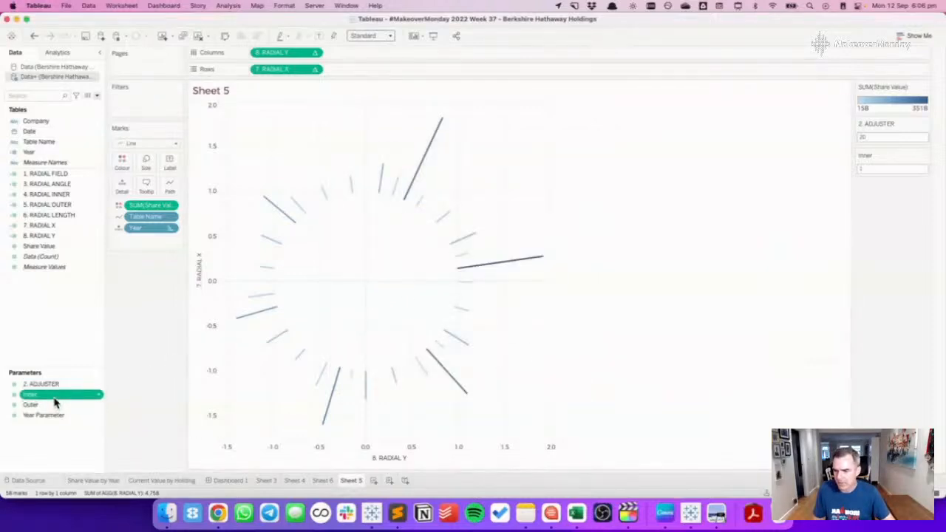
{"action": "left_click", "coordinate": [53, 405], "text": "shift"}
{"action": "right_click", "coordinate": [53, 406]}
{"action": "left_click", "coordinate": [78, 292]}
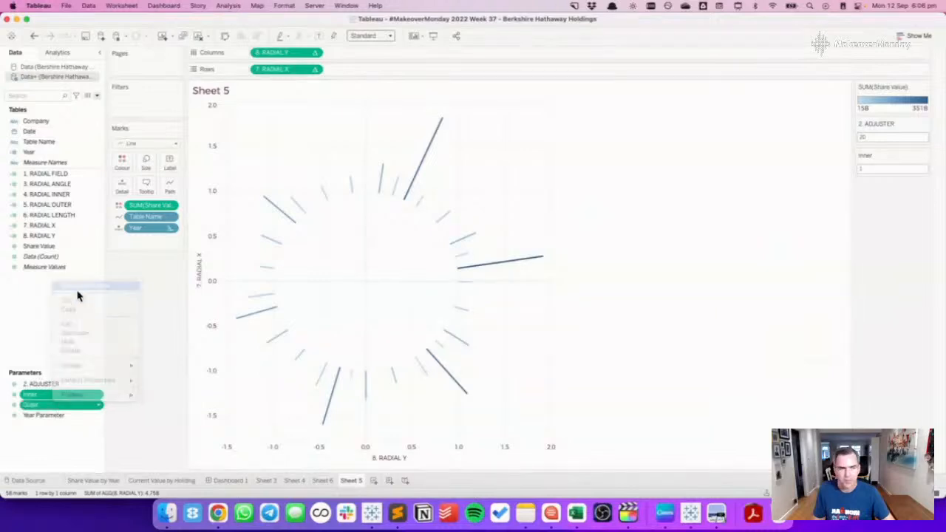
Replace the value in the 4. RADIAL INNER calculated field's formula with the [Inner] parameter.
{"action": "left_click", "coordinate": [52, 195]}
{"action": "right_click", "coordinate": [52, 194]}
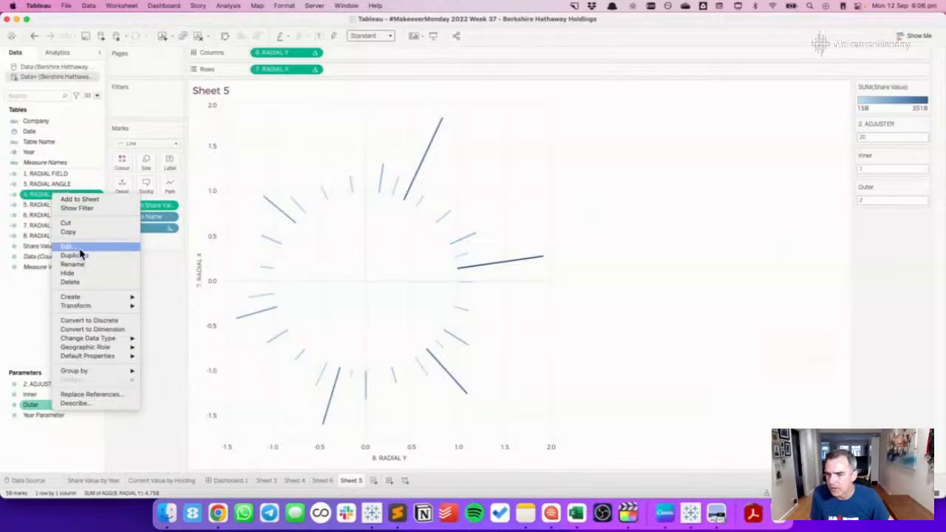
{"action": "left_click", "coordinate": [80, 249]}
{"action": "left_click", "coordinate": [382, 200]}
{"action": "key", "text": "BackSpace"}
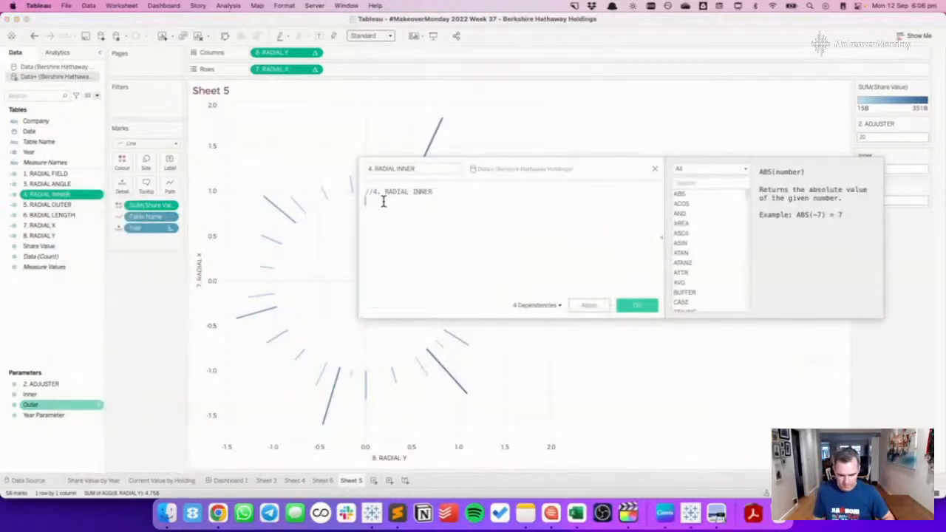
{"action": "type", "text": "inn"}
{"action": "key", "text": "Return"}
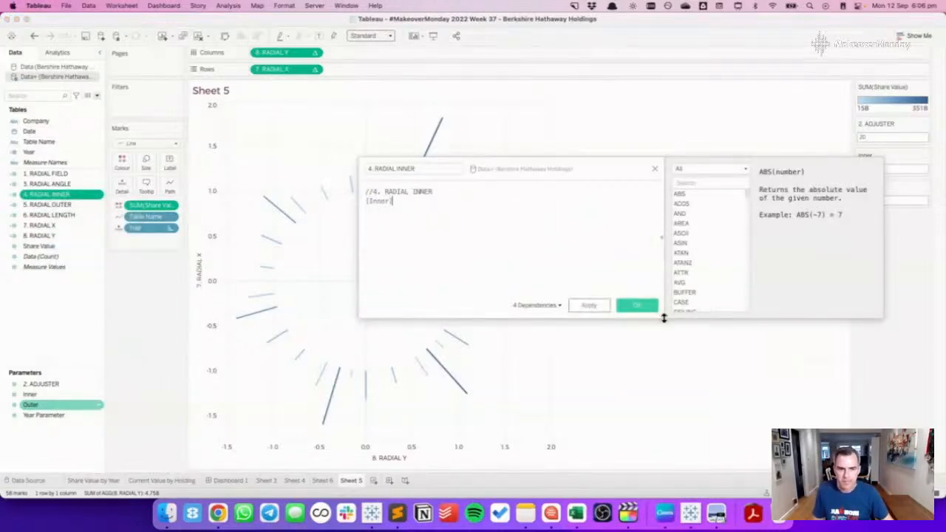
{"action": "left_click", "coordinate": [637, 305]}
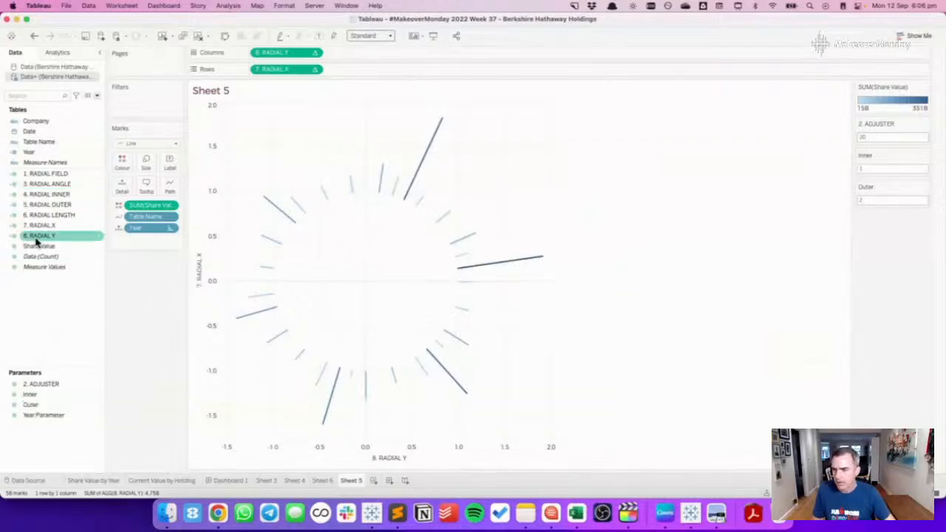
Replace the value in the 5. RADIAL OUTER formula with the [Outer] parameter, and set the Outer parameter to 10.
{"action": "right_click", "coordinate": [42, 205]}
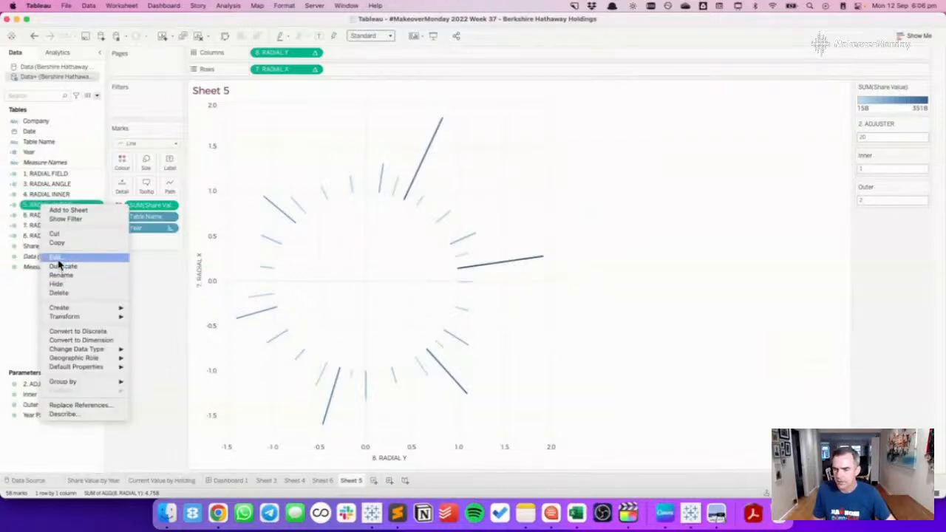
{"action": "left_click", "coordinate": [56, 257]}
{"action": "key", "text": "BackSpace"}
{"action": "type", "text": "[Outer]"}
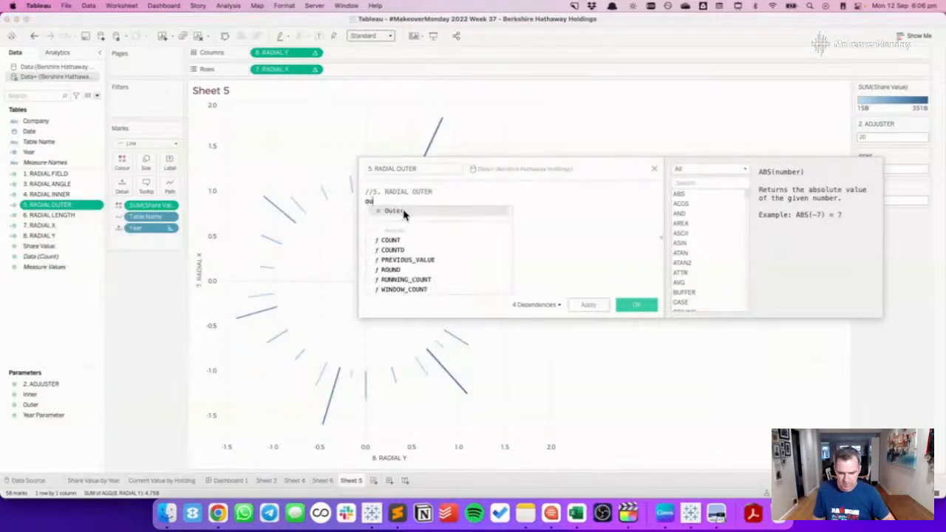
{"action": "key", "text": "Return"}
{"action": "left_click", "coordinate": [636, 306]}
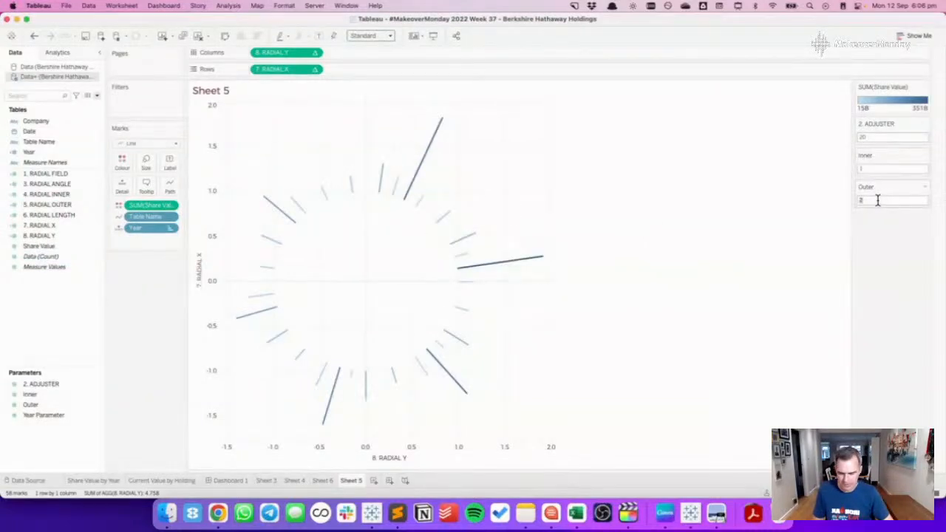
{"action": "key", "text": "Return"}
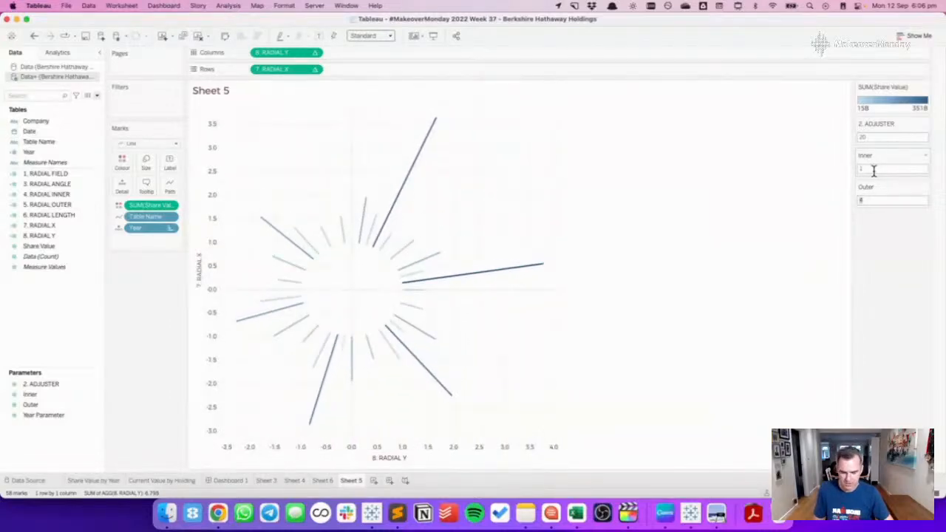
{"action": "key", "text": "Return"}
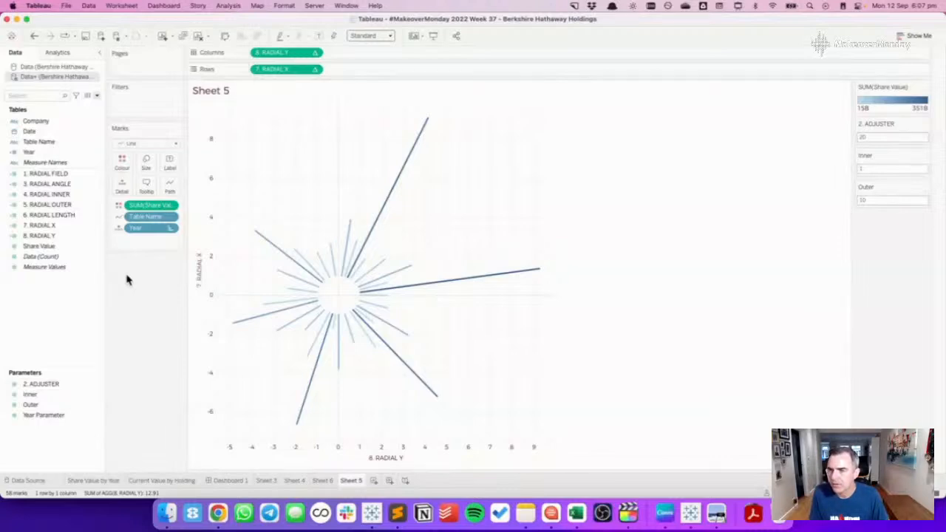
Examine the formulas of the 6. RADIAL LENGTH and 7. RADIAL X calculated fields.
{"action": "right_click", "coordinate": [56, 215]}
{"action": "left_click", "coordinate": [71, 258]}
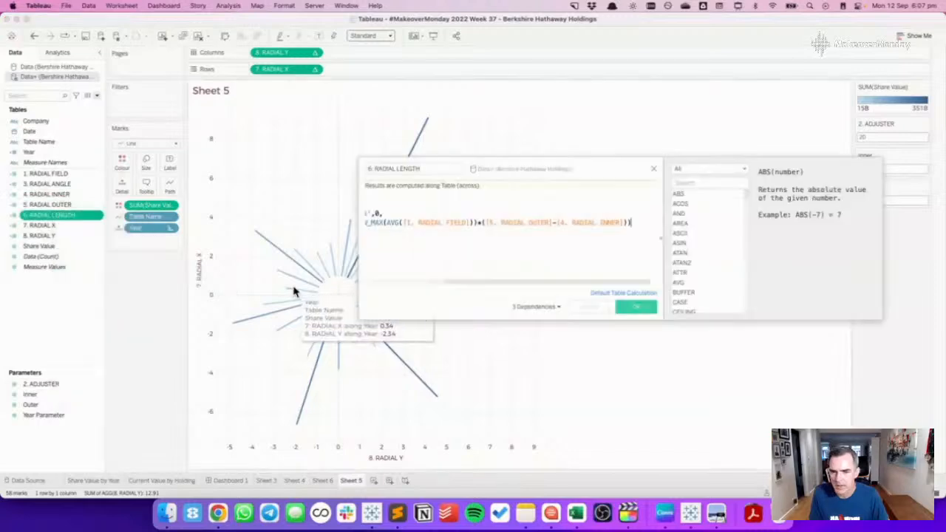
{"action": "left_click_drag", "start_coordinate": [497, 280], "coordinate": [366, 279]}
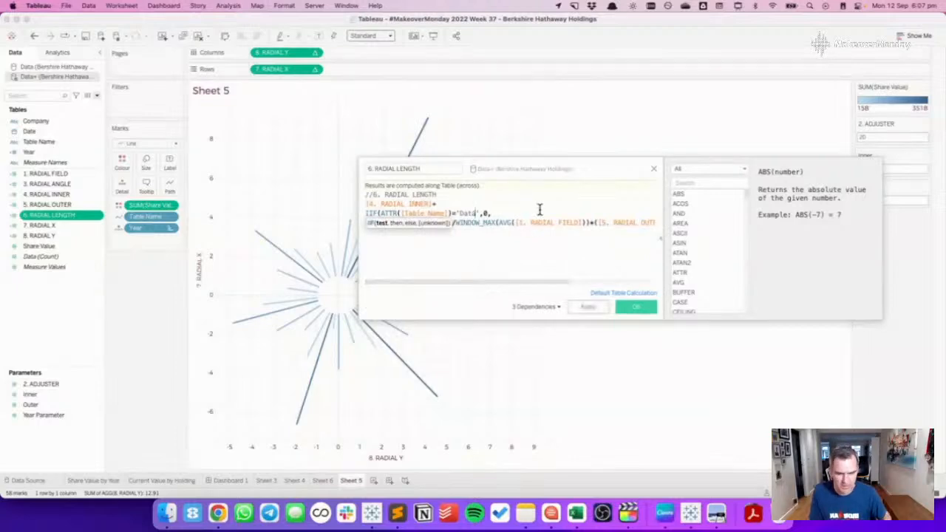
{"action": "scroll", "coordinate": [522, 252], "scroll_direction": "right", "scroll_amount": 5}
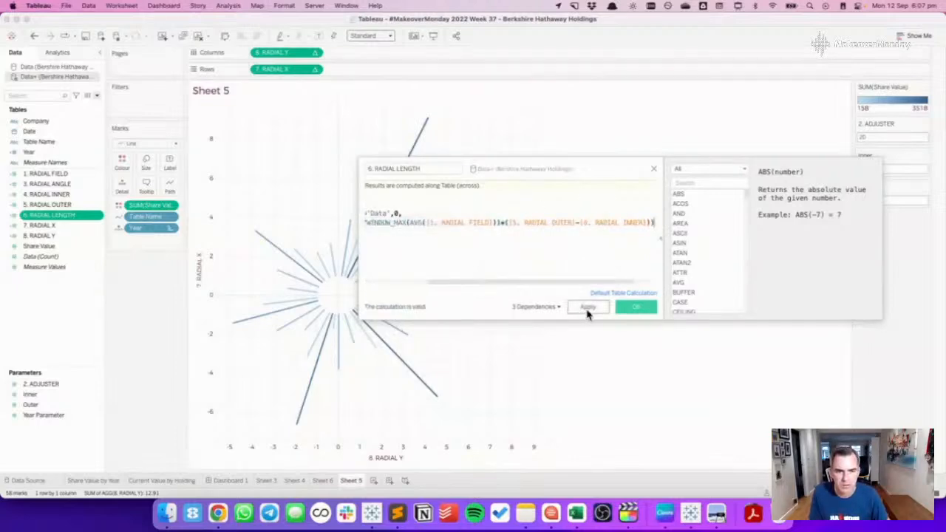
{"action": "left_click", "coordinate": [586, 308]}
{"action": "left_click", "coordinate": [629, 307]}
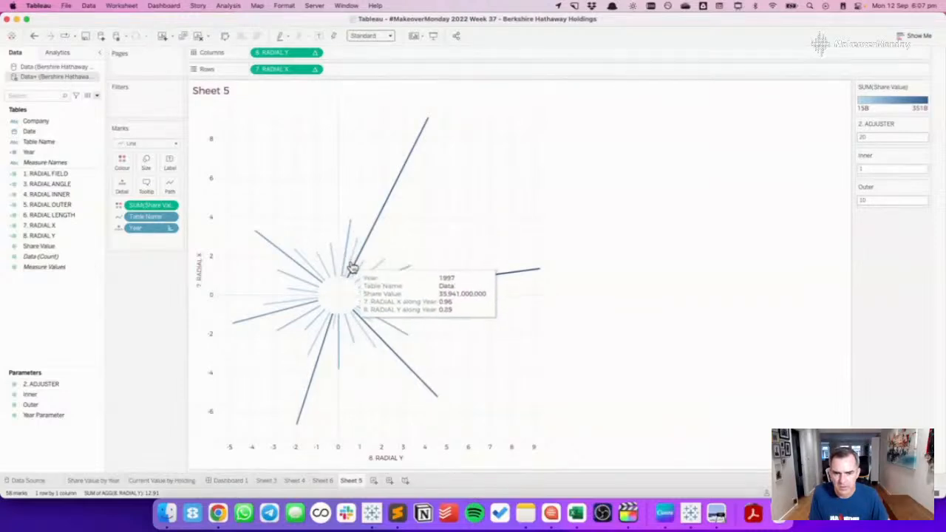
{"action": "right_click", "coordinate": [65, 225]}
{"action": "left_click", "coordinate": [93, 269]}
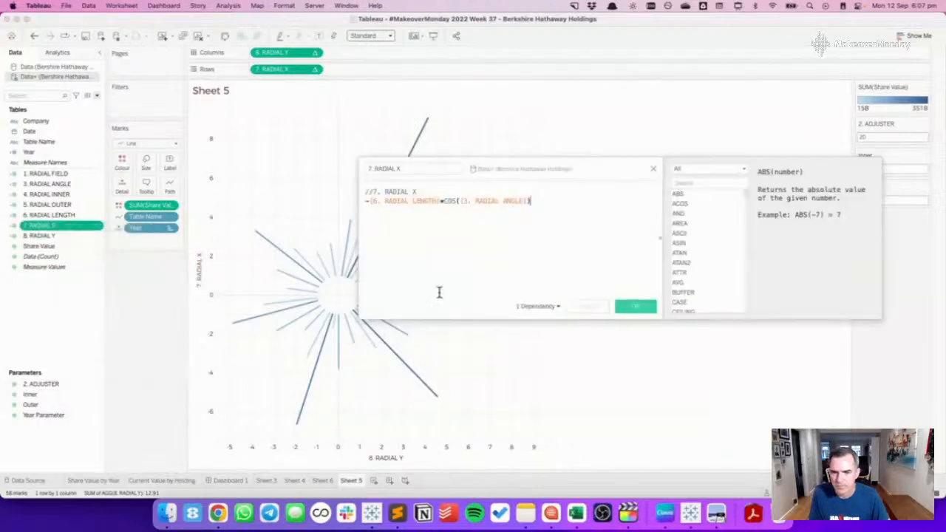
{"action": "left_click", "coordinate": [635, 309]}
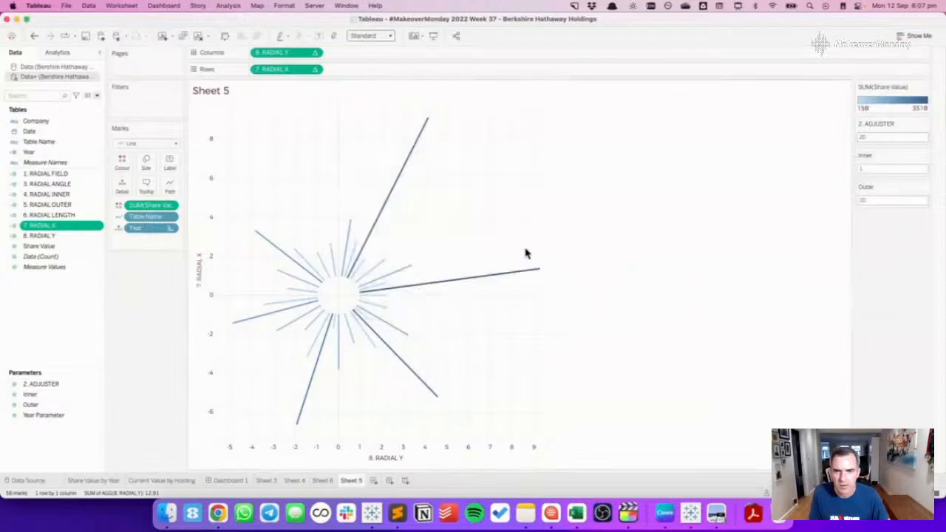
Swap the RADIAL Y and RADIAL X axes and swap them back.
{"action": "left_click", "coordinate": [225, 36]}
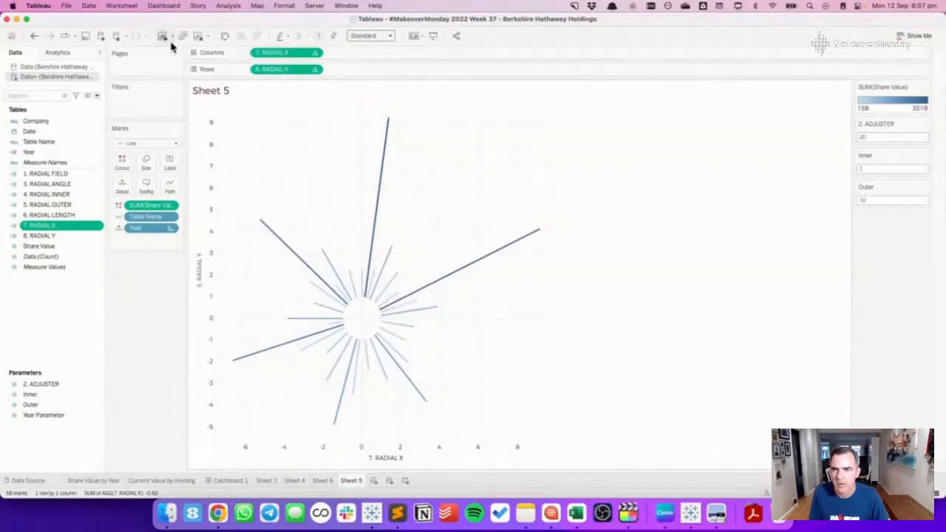
{"action": "left_click", "coordinate": [225, 35]}
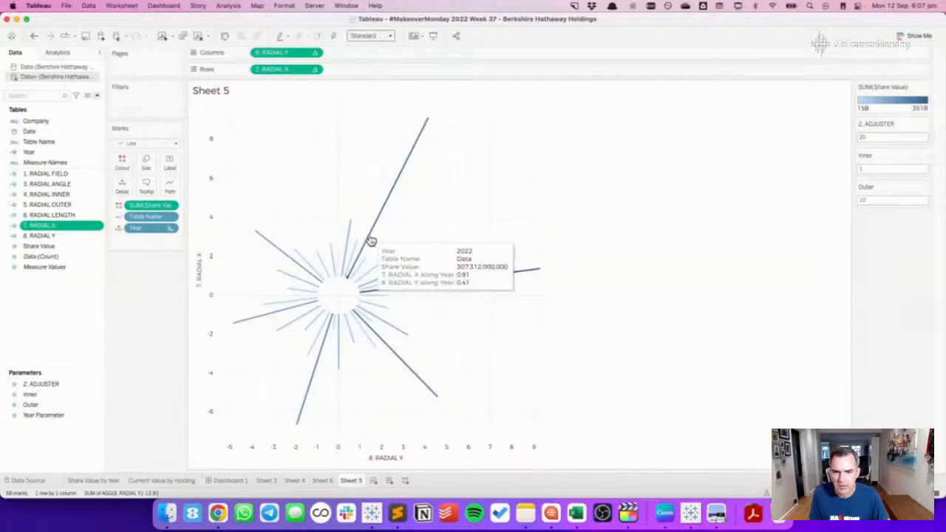
Exclude 8. RADIAL Y, 7. RADIAL X and Table Name from the chart's tooltip.
{"action": "left_click", "coordinate": [315, 52]}
{"action": "left_click", "coordinate": [302, 112]}
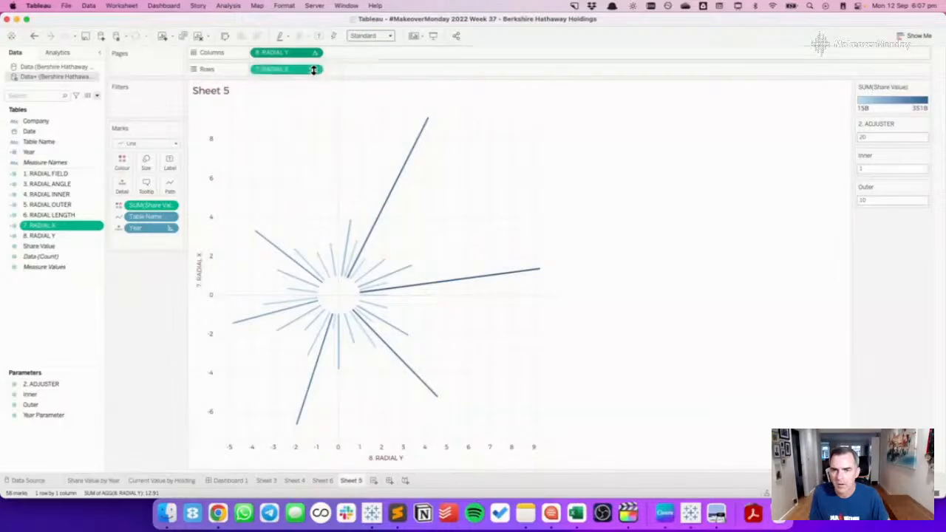
{"action": "left_click", "coordinate": [316, 69]}
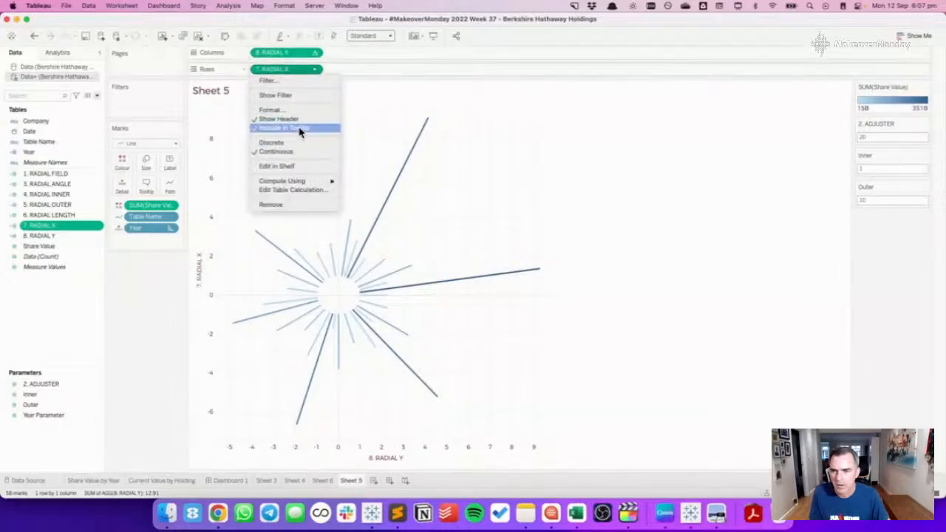
{"action": "left_click", "coordinate": [308, 127]}
{"action": "mouse_move", "coordinate": [369, 239]}
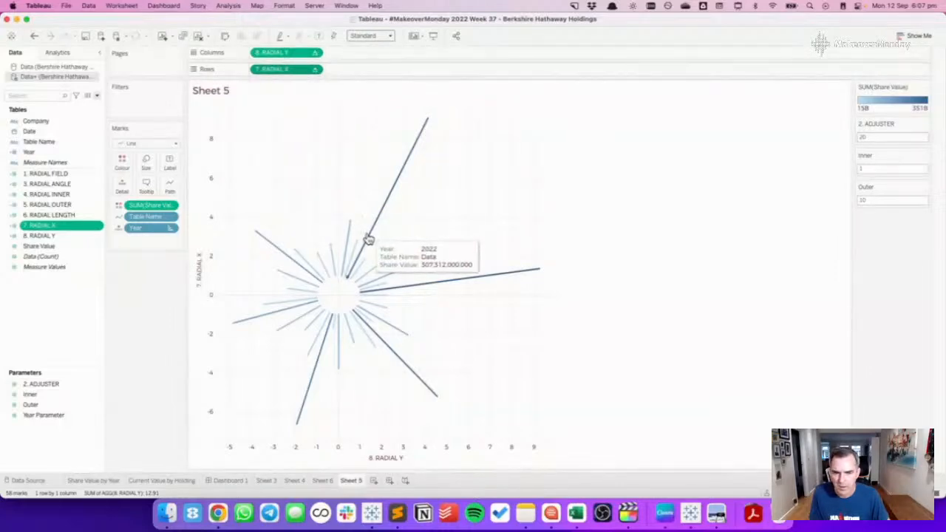
{"action": "left_click", "coordinate": [170, 216]}
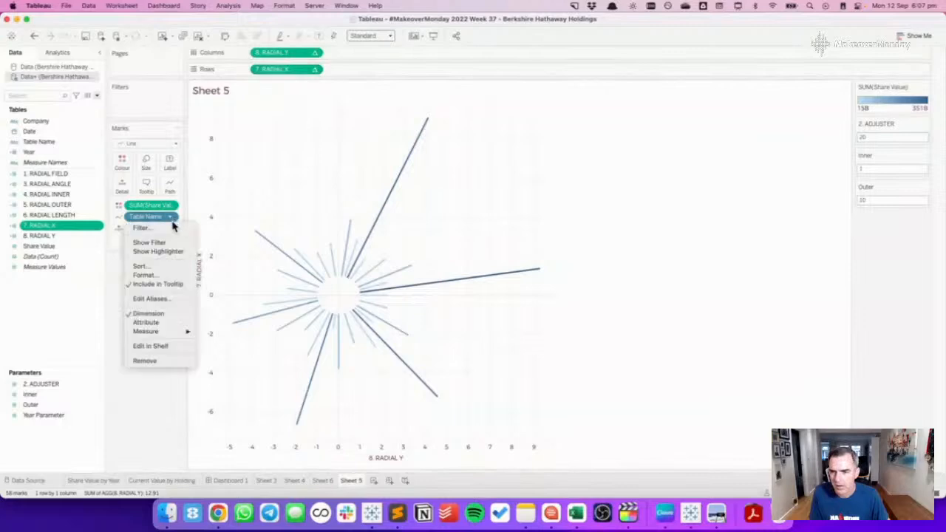
{"action": "left_click", "coordinate": [164, 287]}
Sort the Table Name dimension by the Year field in ascending order, using the Sum aggregation.
{"action": "left_click", "coordinate": [171, 217]}
{"action": "left_click", "coordinate": [159, 266]}
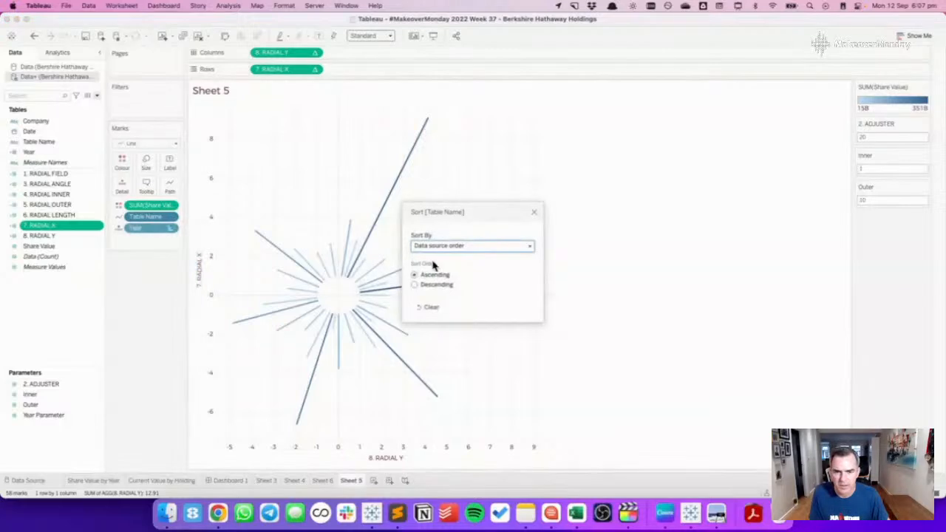
{"action": "left_click", "coordinate": [431, 250]}
{"action": "left_click", "coordinate": [429, 272]}
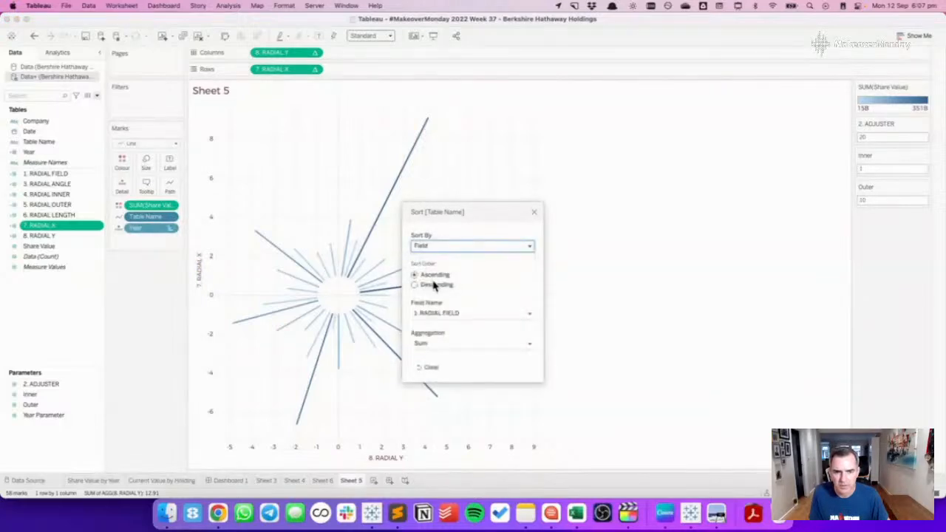
{"action": "left_click", "coordinate": [433, 314]}
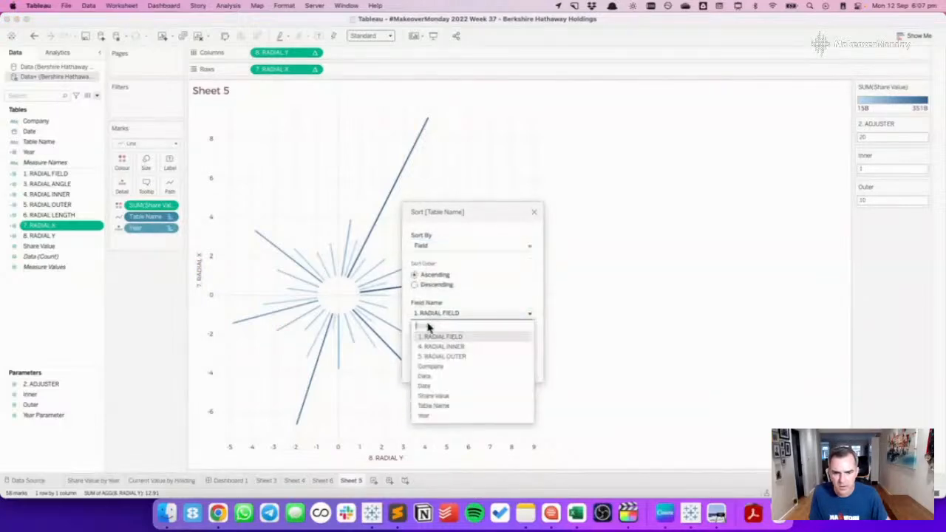
{"action": "left_click", "coordinate": [430, 418]}
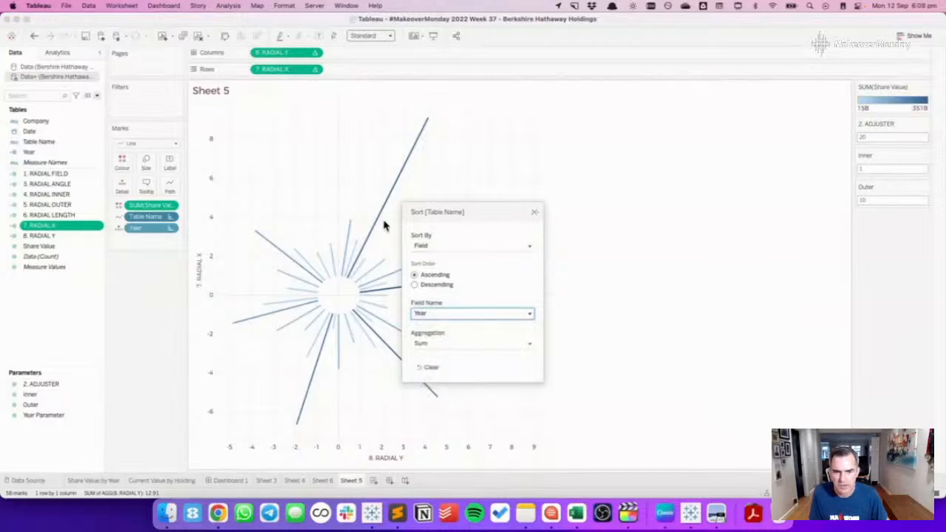
{"action": "left_click", "coordinate": [535, 213]}
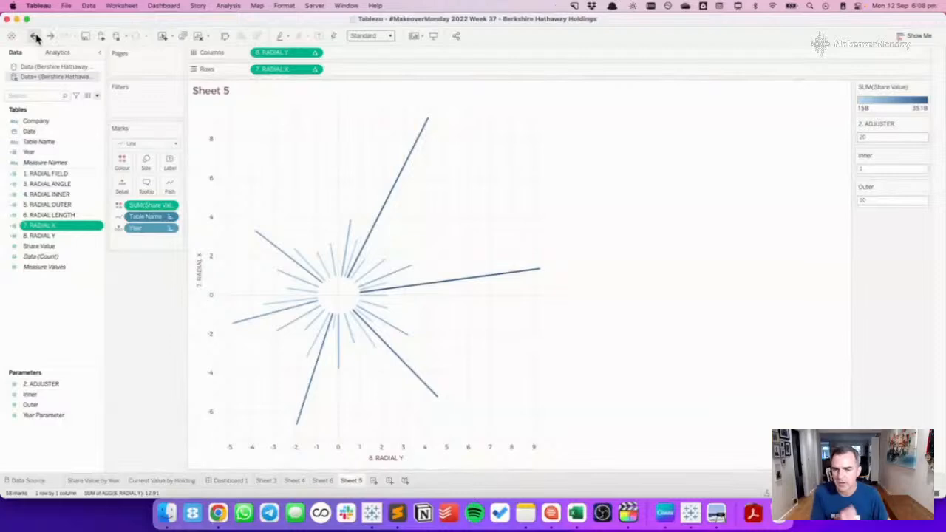
Examine the formula of the 8. RADIAL Y calculated field.
{"action": "right_click", "coordinate": [68, 235]}
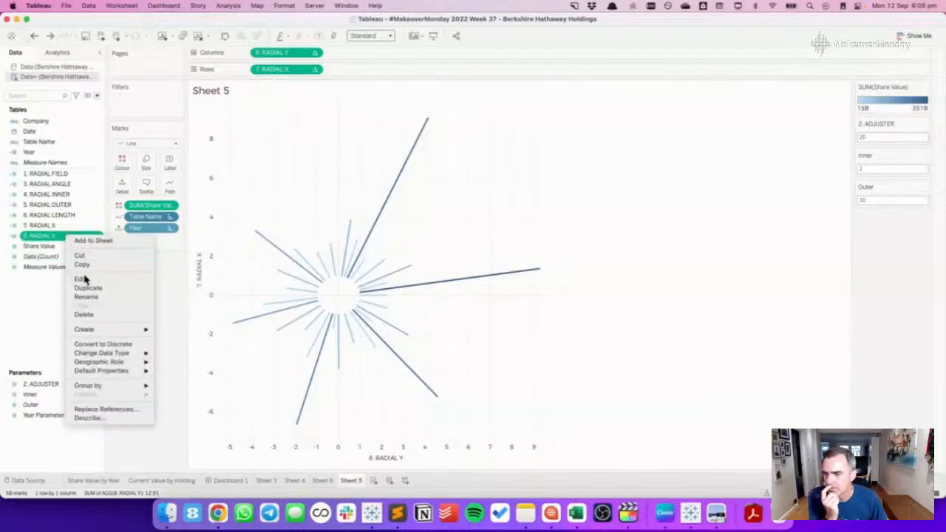
{"action": "left_click", "coordinate": [85, 281]}
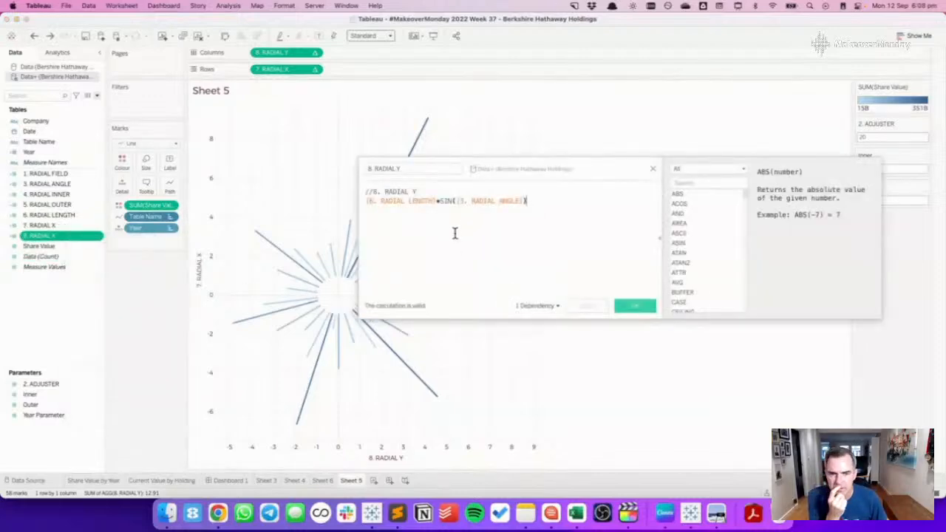
{"action": "left_click", "coordinate": [630, 306]}
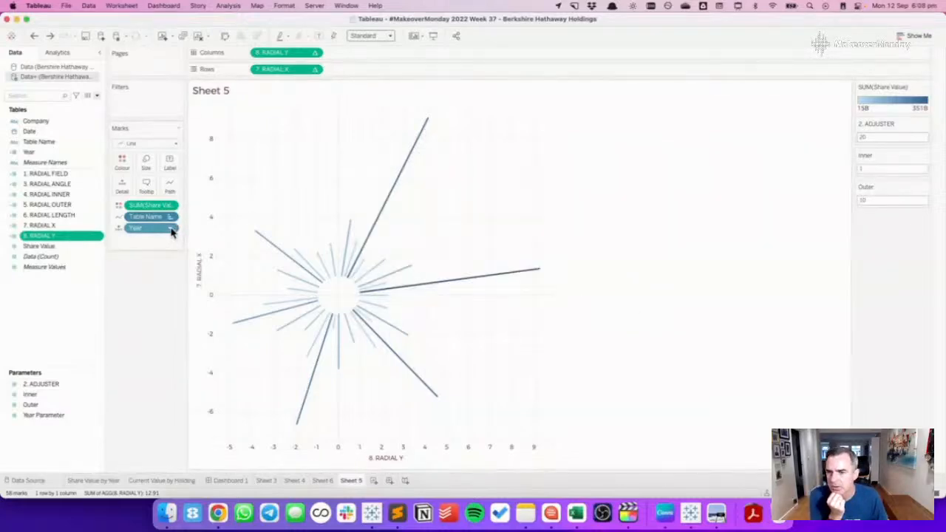
Reorder the marks fields so that Table Name and Year come before SUM(Share Value).
{"action": "left_click_drag", "start_coordinate": [147, 232], "coordinate": [147, 203]}
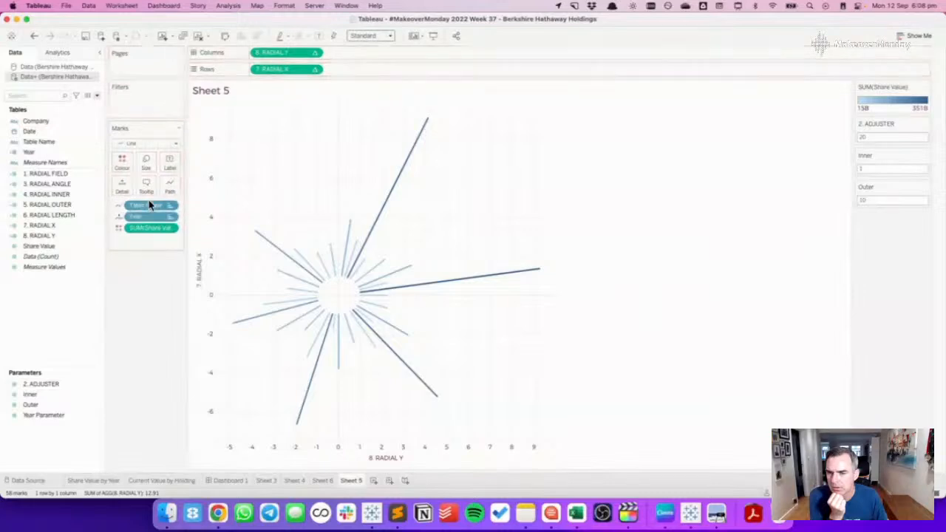
Examine the nested table calculation settings of 8. RADIAL Y, including the custom sort order of 3. RADIAL ANGLE.
{"action": "left_click", "coordinate": [315, 52]}
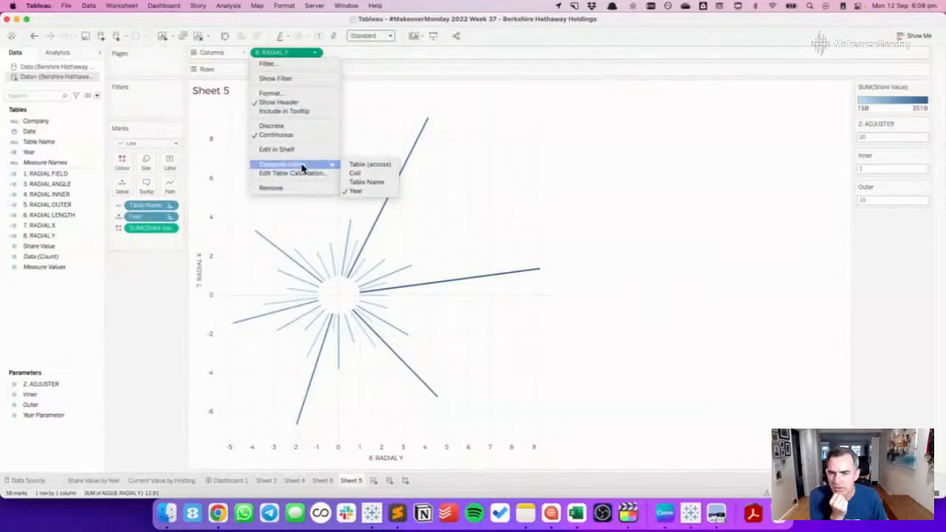
{"action": "left_click", "coordinate": [325, 175]}
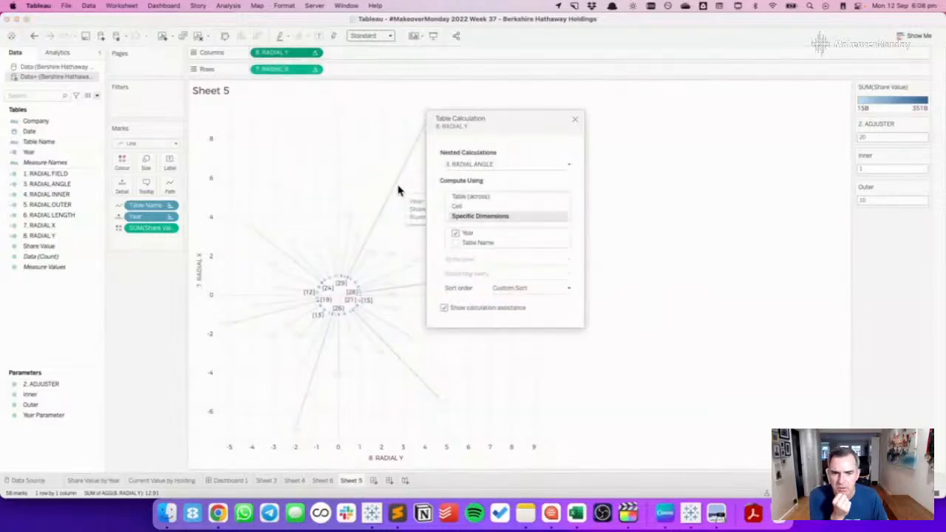
{"action": "left_click", "coordinate": [479, 166]}
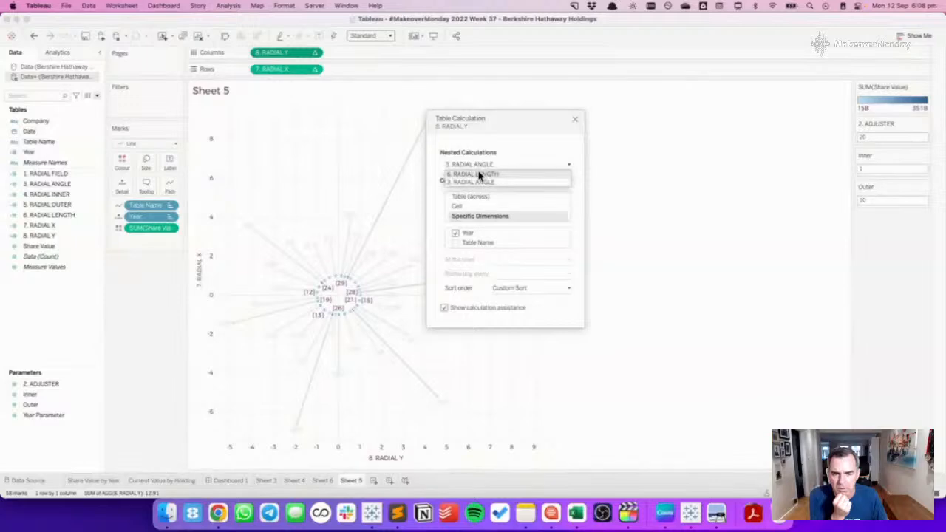
{"action": "left_click", "coordinate": [478, 155]}
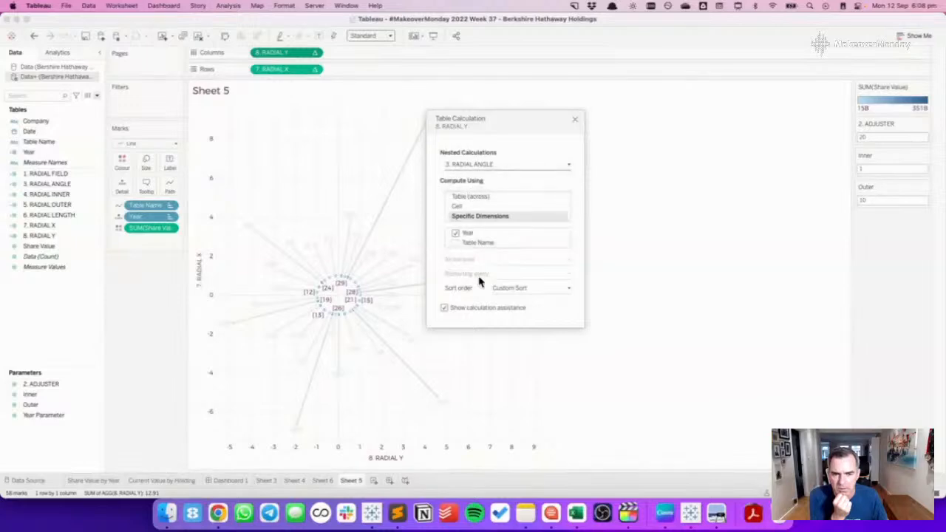
{"action": "left_click", "coordinate": [510, 288]}
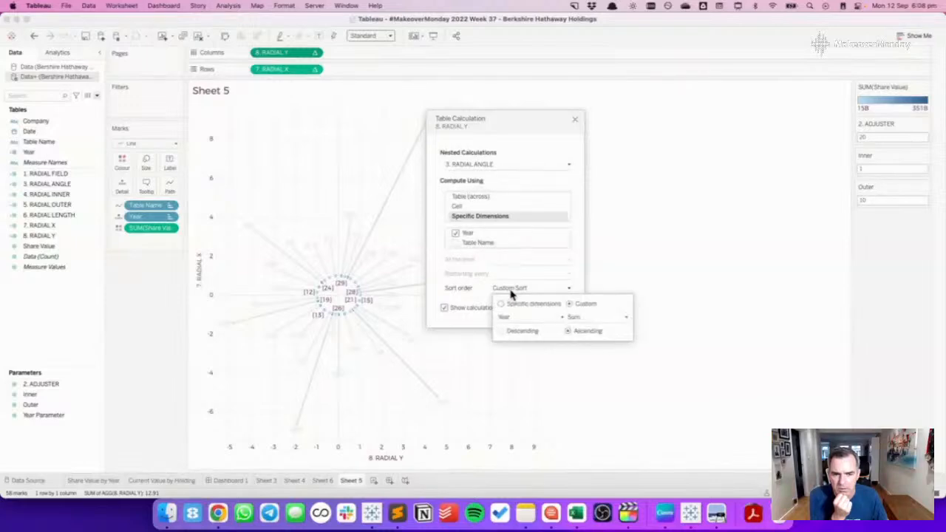
{"action": "left_click", "coordinate": [468, 292]}
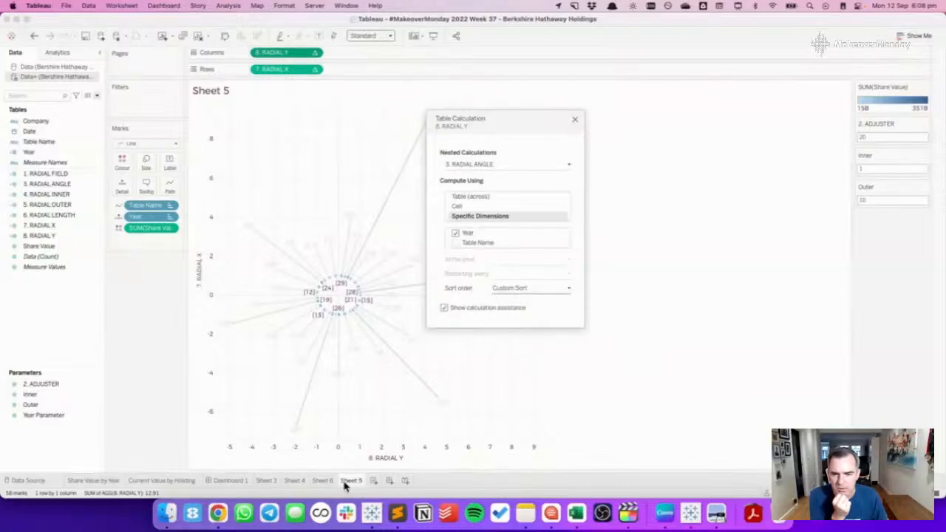
{"action": "left_click", "coordinate": [576, 123]}
Create a new worksheet with Year and 7. RADIAL X on Rows.
{"action": "left_click", "coordinate": [373, 480]}
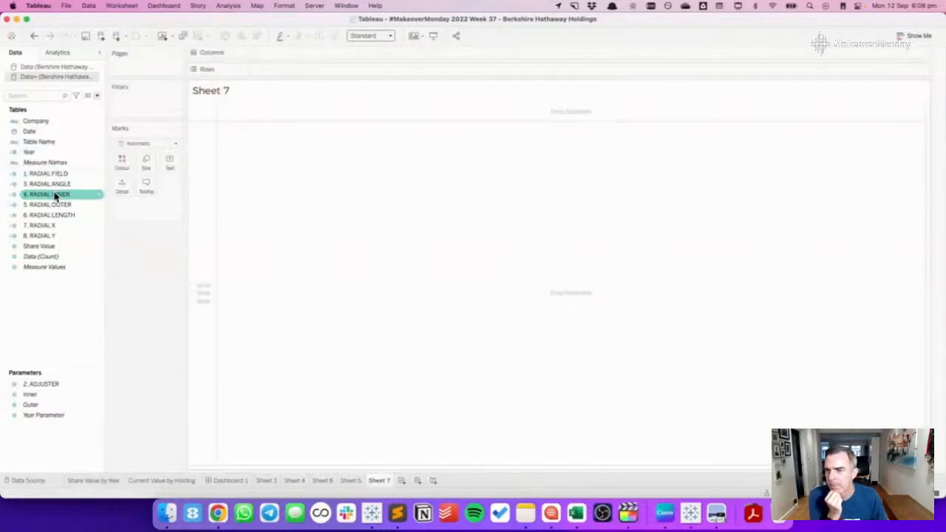
{"action": "left_click_drag", "start_coordinate": [30, 151], "coordinate": [195, 170]}
{"action": "left_click_drag", "start_coordinate": [52, 230], "coordinate": [360, 74]}
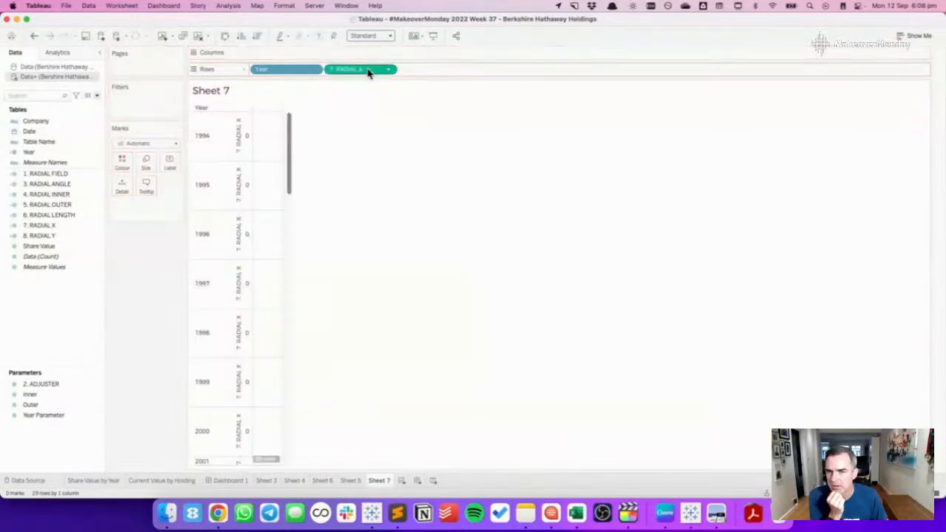
Compute both nested calculations of 7. RADIAL X, 6. RADIAL LENGTH and 3. RADIAL ANGLE, using Year as the specific dimension.
{"action": "left_click", "coordinate": [388, 70]}
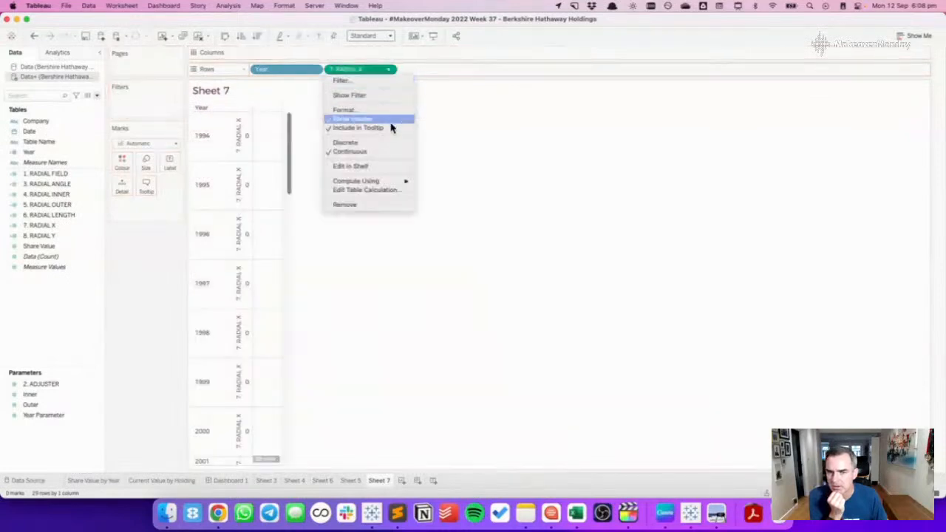
{"action": "left_click", "coordinate": [385, 191]}
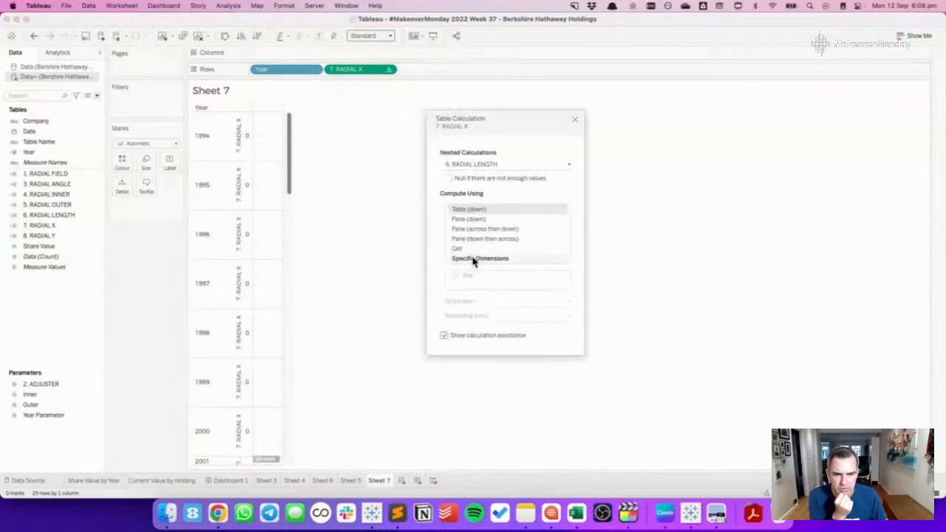
{"action": "left_click", "coordinate": [473, 259]}
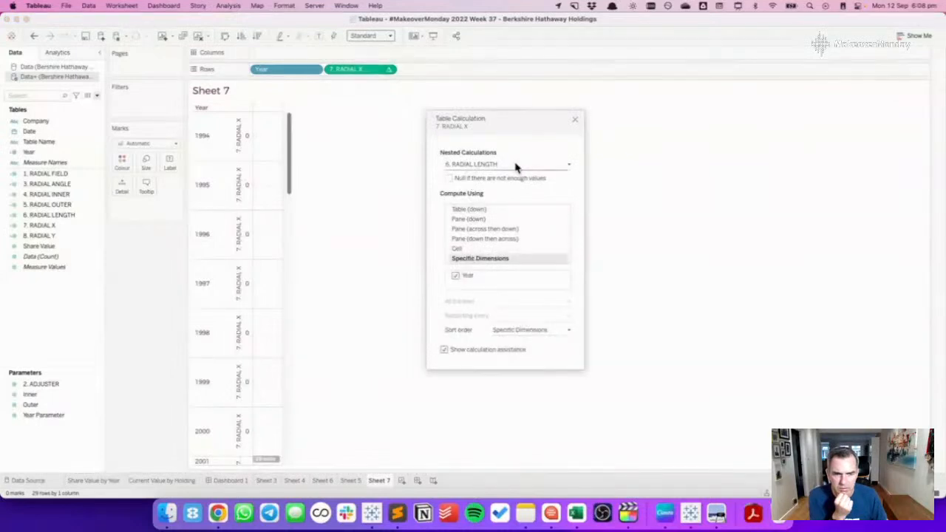
{"action": "left_click", "coordinate": [513, 167]}
{"action": "left_click", "coordinate": [495, 181]}
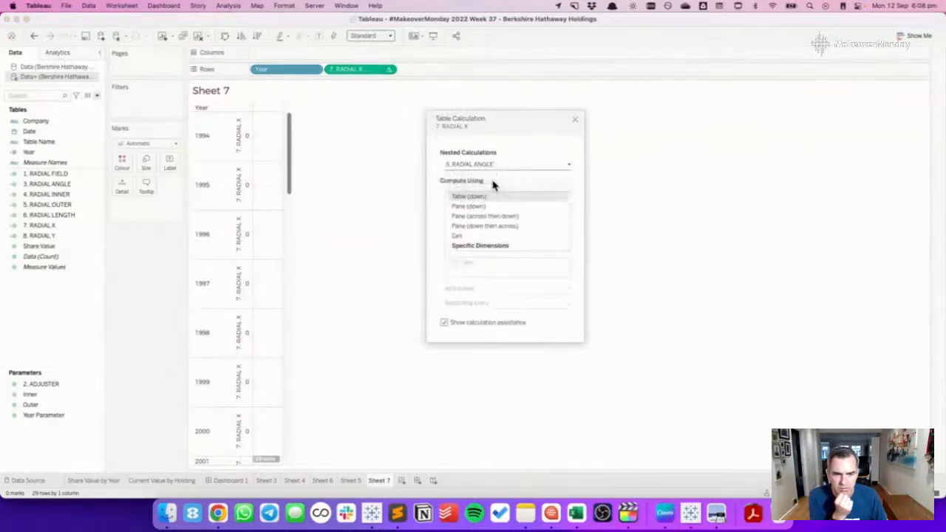
{"action": "left_click", "coordinate": [480, 246]}
{"action": "left_click", "coordinate": [575, 119]}
{"action": "left_click", "coordinate": [84, 162]}
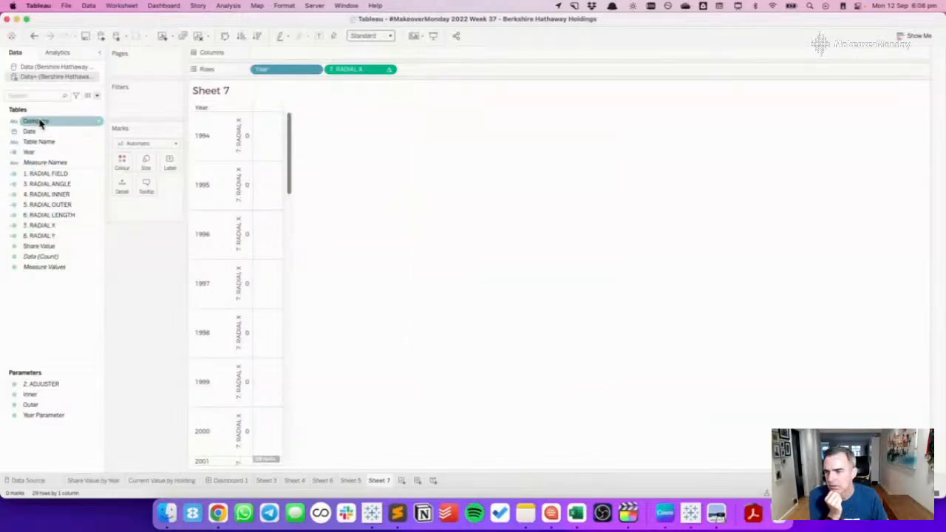
Split the view by Table Name on Columns and show 7. RADIAL X as text values in the table.
{"action": "left_click_drag", "start_coordinate": [38, 141], "coordinate": [381, 54]}
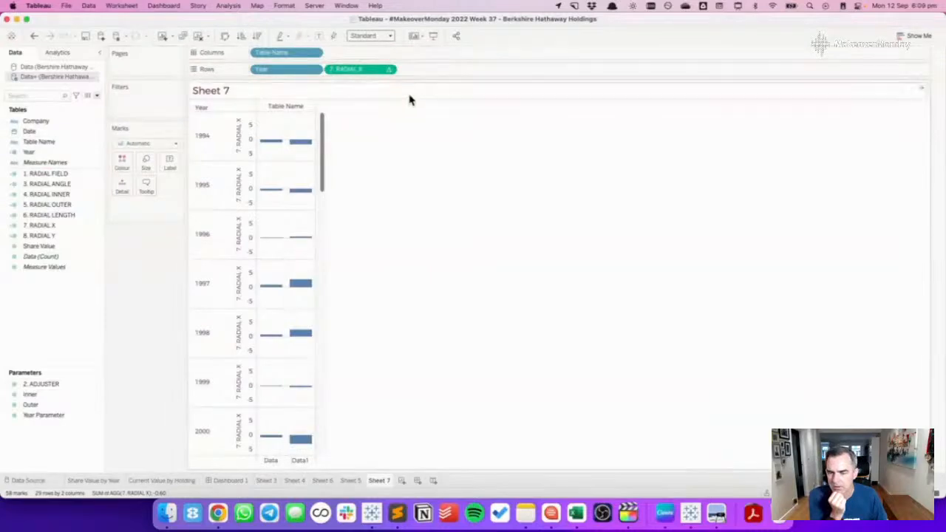
{"action": "left_click", "coordinate": [389, 69]}
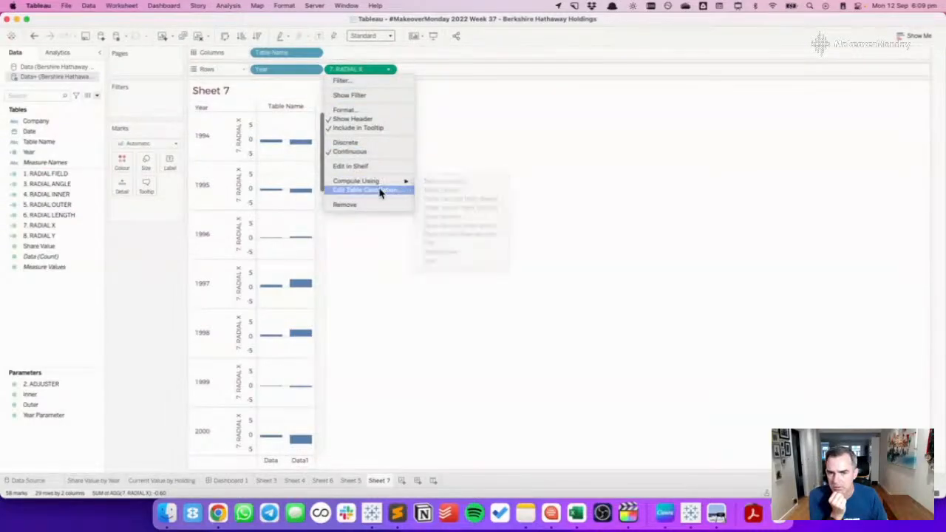
{"action": "left_click", "coordinate": [351, 69]}
{"action": "left_click_drag", "start_coordinate": [351, 69], "coordinate": [175, 165]}
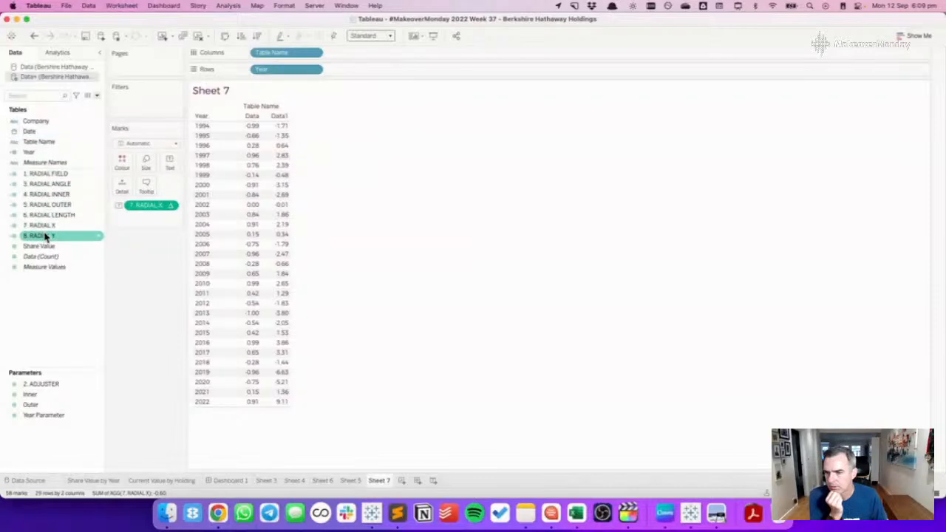
Add 8. RADIAL Y to the text table as a second measure and compute it using Year.
{"action": "left_click_drag", "start_coordinate": [46, 236], "coordinate": [273, 194]}
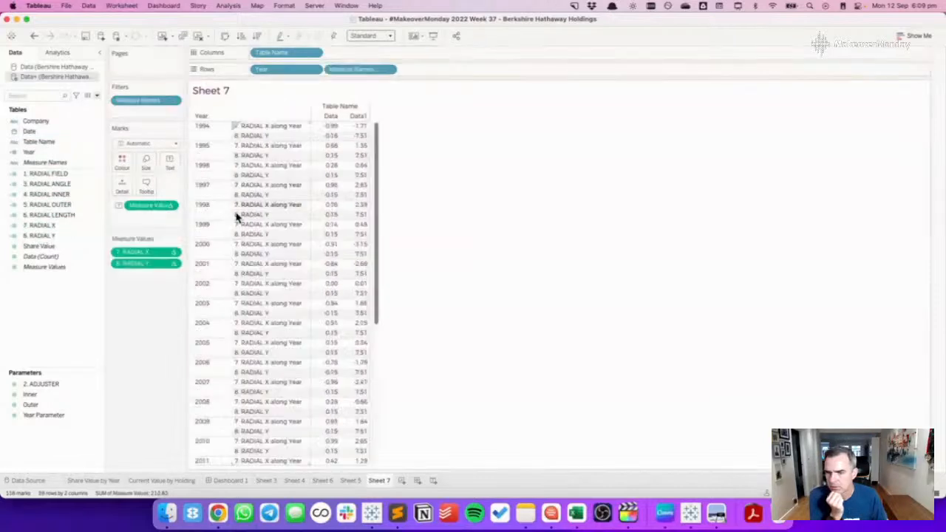
{"action": "left_click", "coordinate": [172, 266]}
{"action": "mouse_move", "coordinate": [189, 342]}
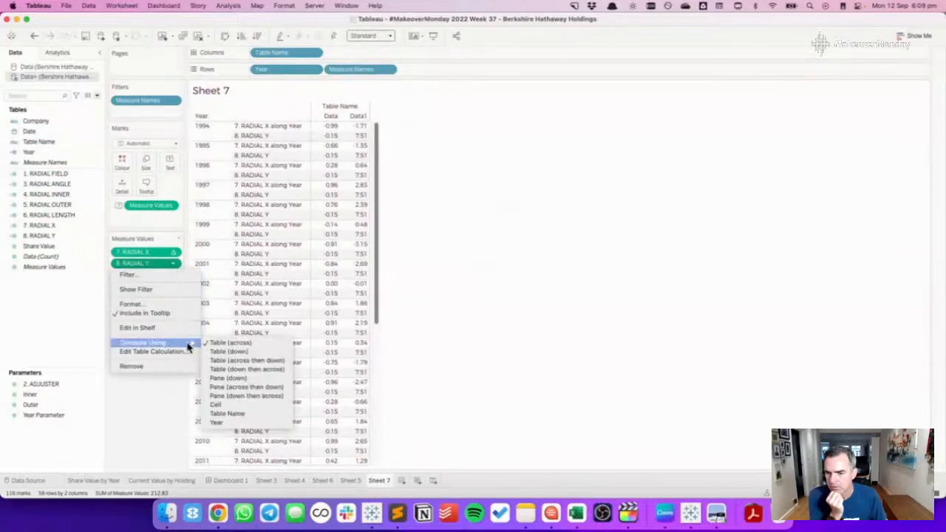
{"action": "left_click", "coordinate": [244, 425]}
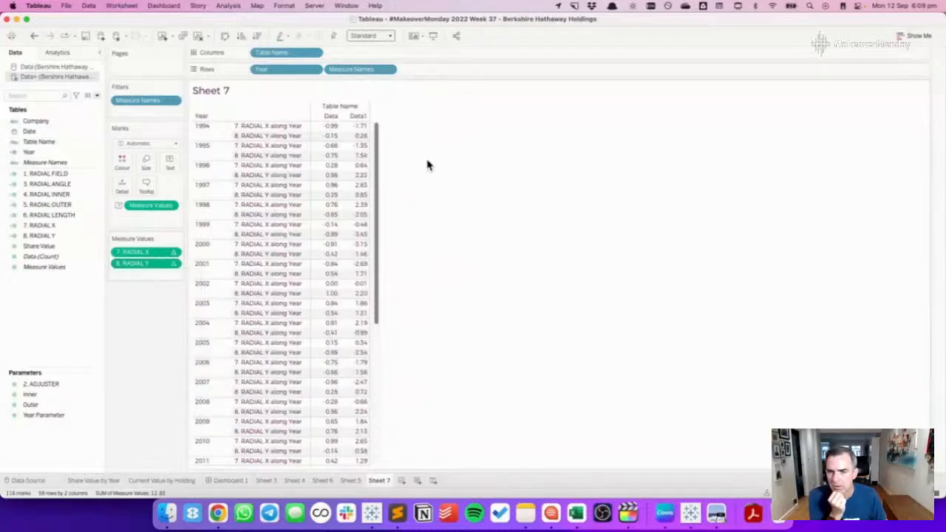
Move Measure Names from Rows to Columns after Table Name and widen the table's columns until the measure headers are readable.
{"action": "left_click_drag", "start_coordinate": [347, 70], "coordinate": [425, 93]}
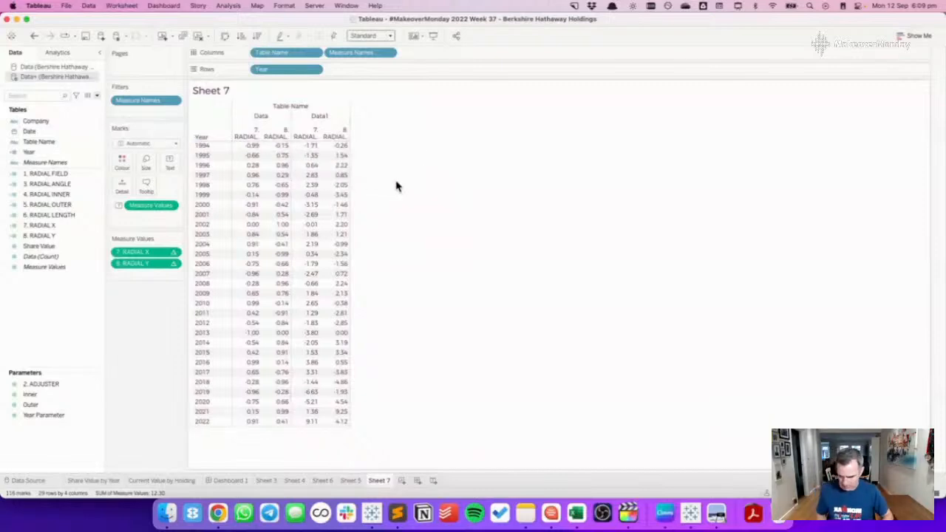
{"action": "key", "text": "super+Right"}
{"action": "key", "text": "super+Right"}
{"action": "key", "text": "super+Right"}
{"action": "key", "text": "super+Right"}
{"action": "key", "text": "super+Right"}
{"action": "key", "text": "super+Right"}
{"action": "key", "text": "super+Right"}
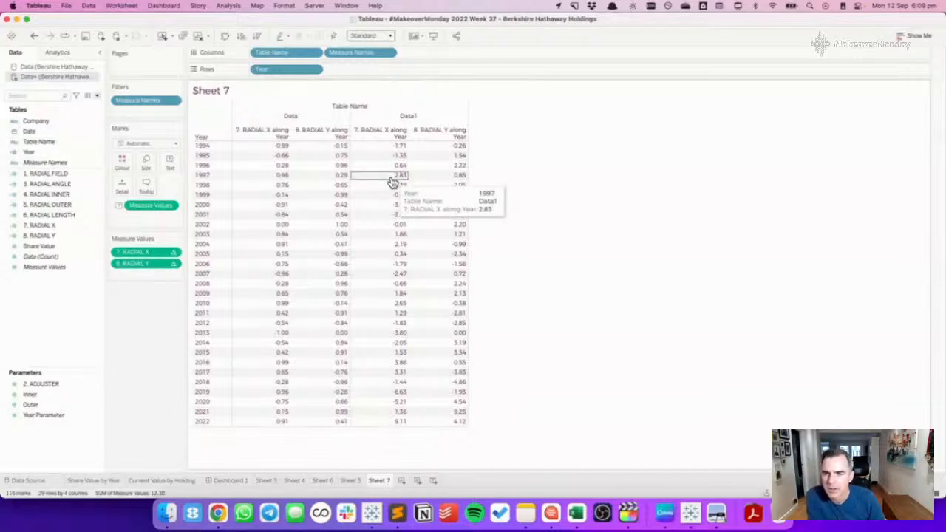
Examine the formulas of the 1. RADIAL FIELD, 3. RADIAL ANGLE and 4. RADIAL INNER calculated fields.
{"action": "right_click", "coordinate": [56, 182]}
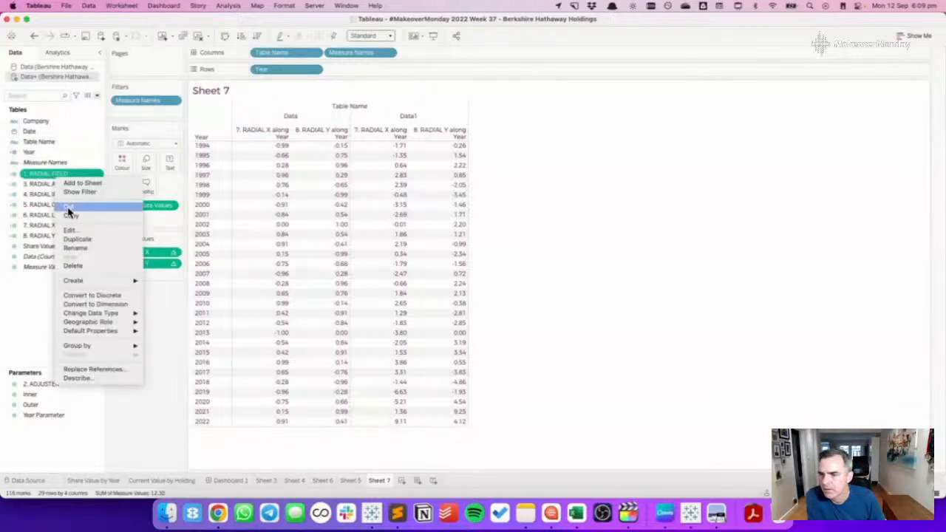
{"action": "left_click", "coordinate": [71, 229]}
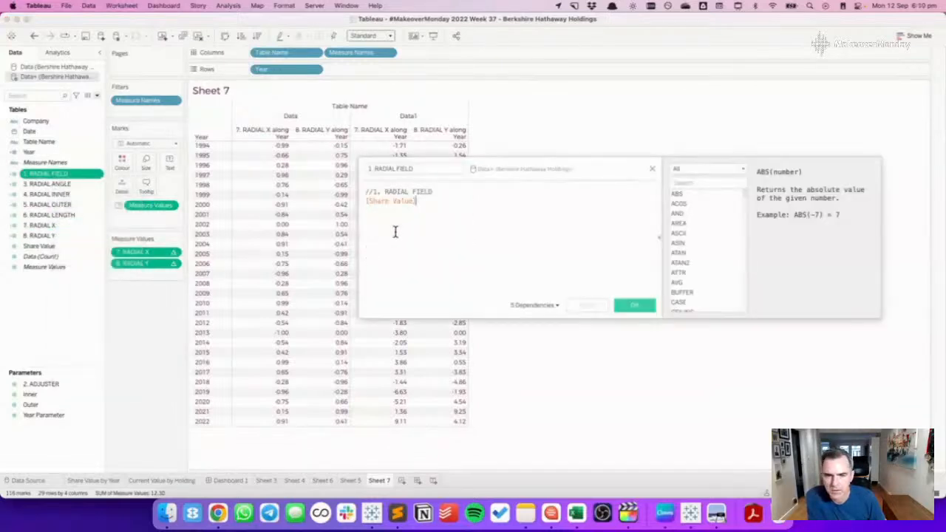
{"action": "left_click", "coordinate": [621, 307]}
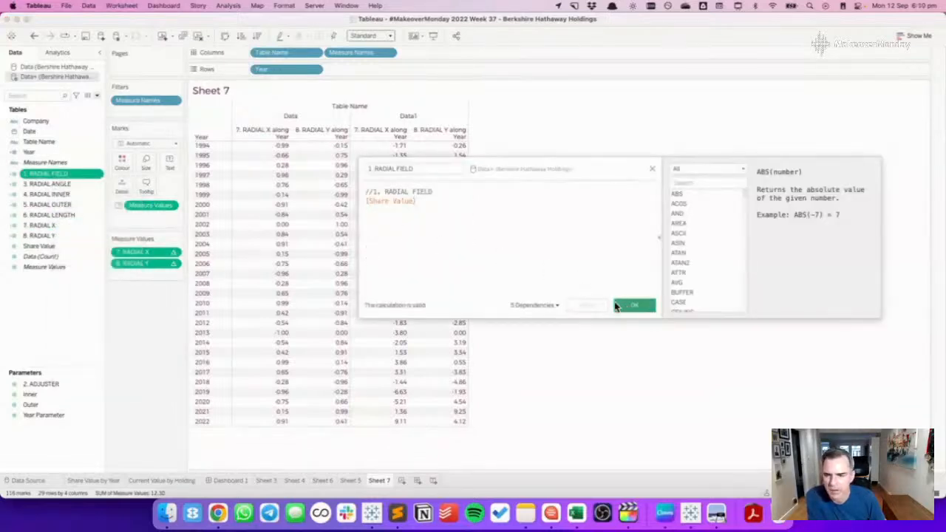
{"action": "right_click", "coordinate": [50, 183]}
{"action": "left_click", "coordinate": [74, 230]}
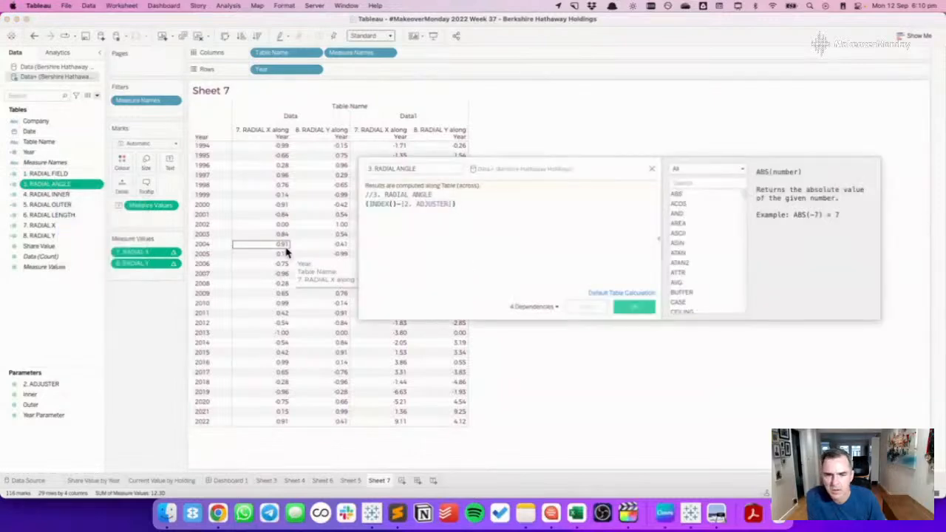
{"action": "left_click", "coordinate": [634, 308]}
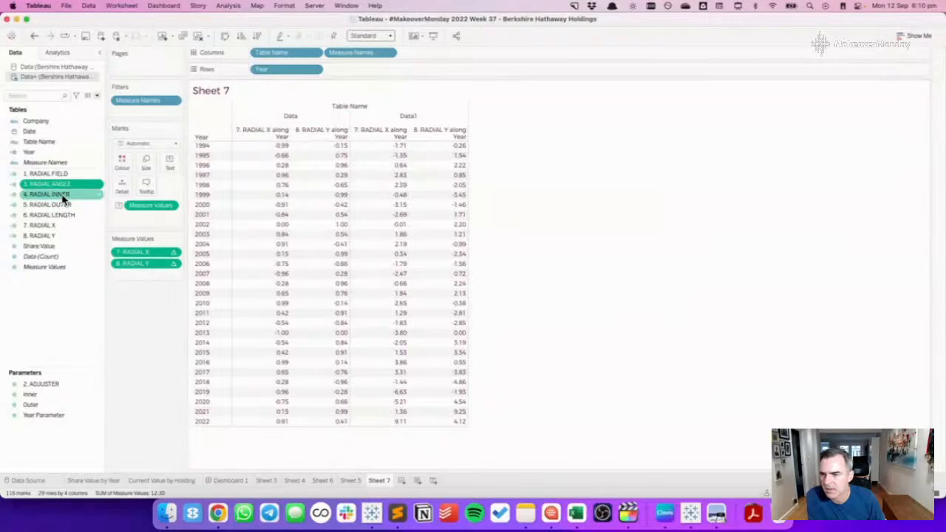
{"action": "right_click", "coordinate": [64, 195]}
{"action": "left_click", "coordinate": [77, 250]}
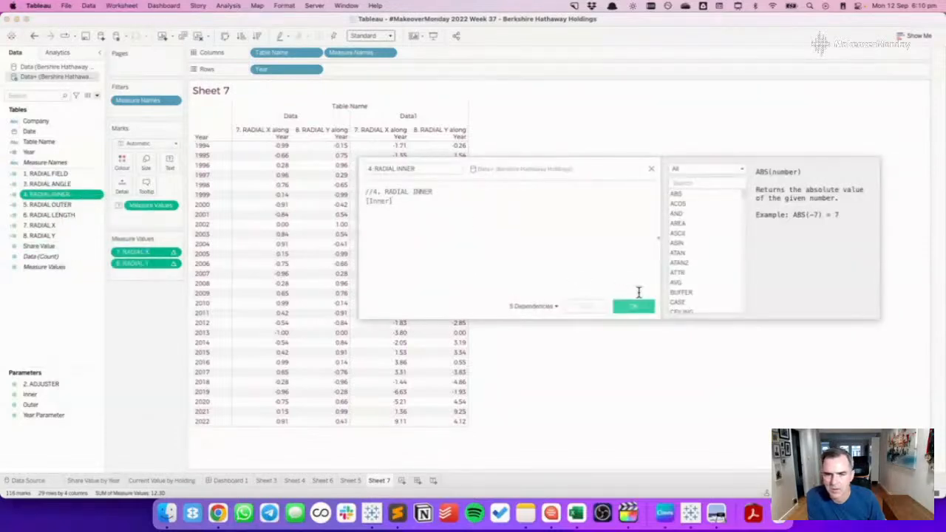
{"action": "left_click", "coordinate": [628, 308]}
Break the 6. RADIAL LENGTH formula into separate lines, placing the / and * operators on their own lines.
{"action": "left_click", "coordinate": [64, 216]}
{"action": "right_click", "coordinate": [63, 216]}
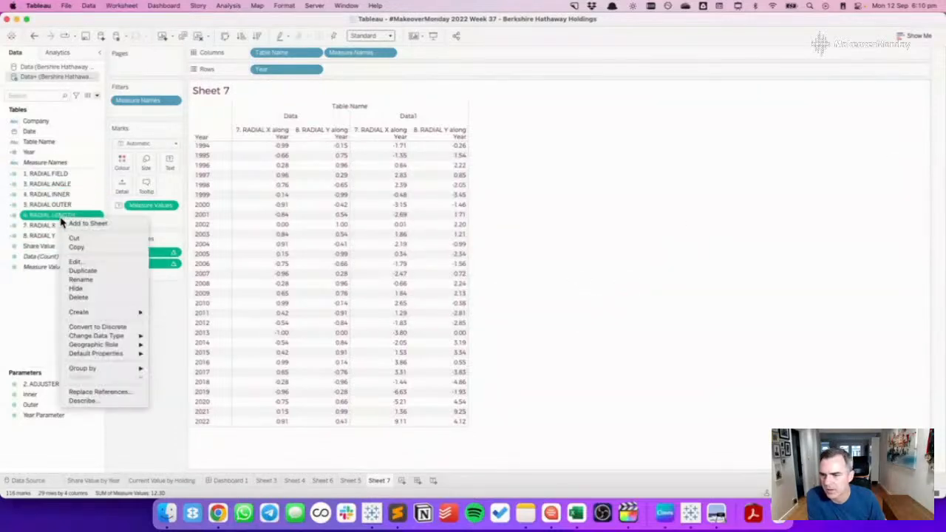
{"action": "left_click", "coordinate": [81, 269]}
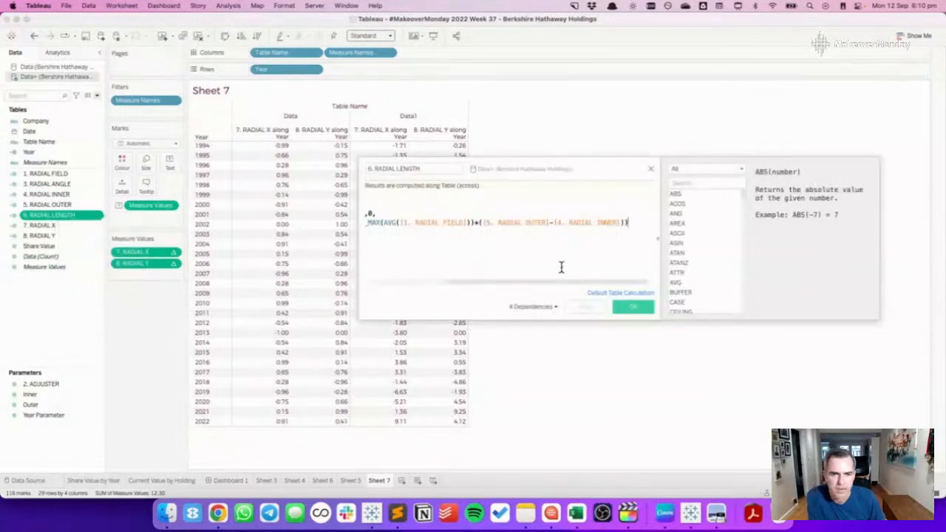
{"action": "left_click_drag", "start_coordinate": [537, 283], "coordinate": [443, 279]}
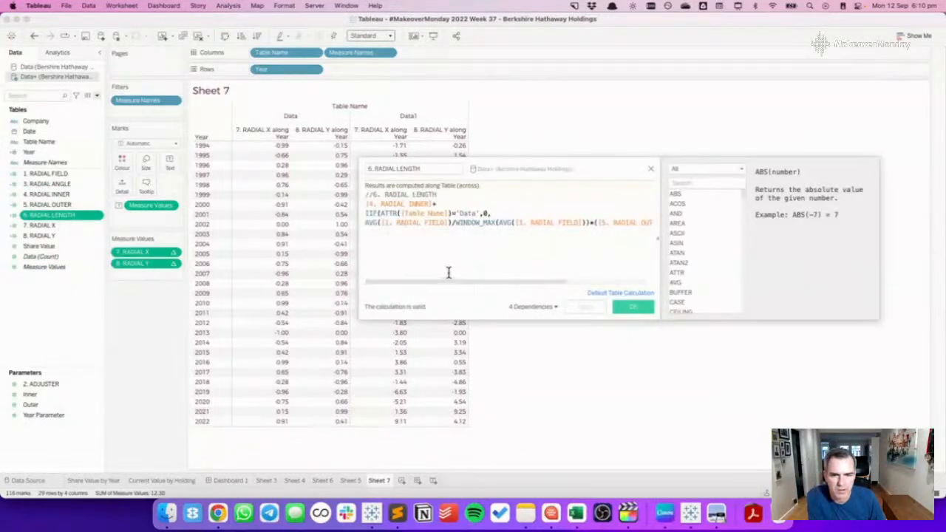
{"action": "left_click", "coordinate": [453, 224]}
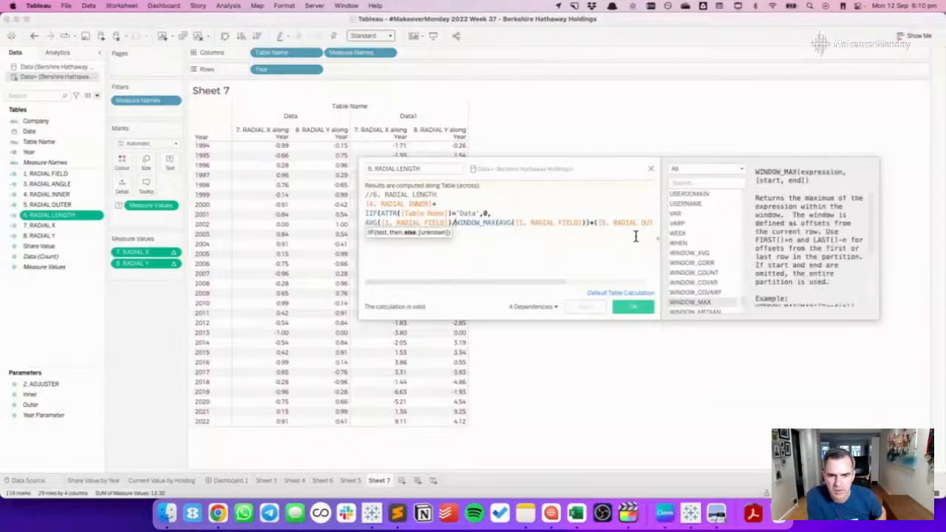
{"action": "key", "text": "Return"}
{"action": "key", "text": "Return"}
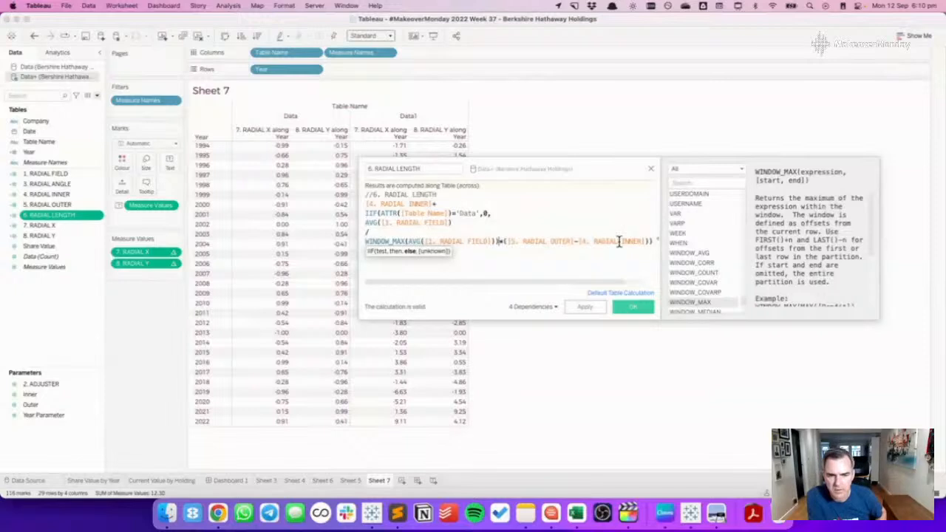
{"action": "key", "text": "Return"}
{"action": "key", "text": "Return"}
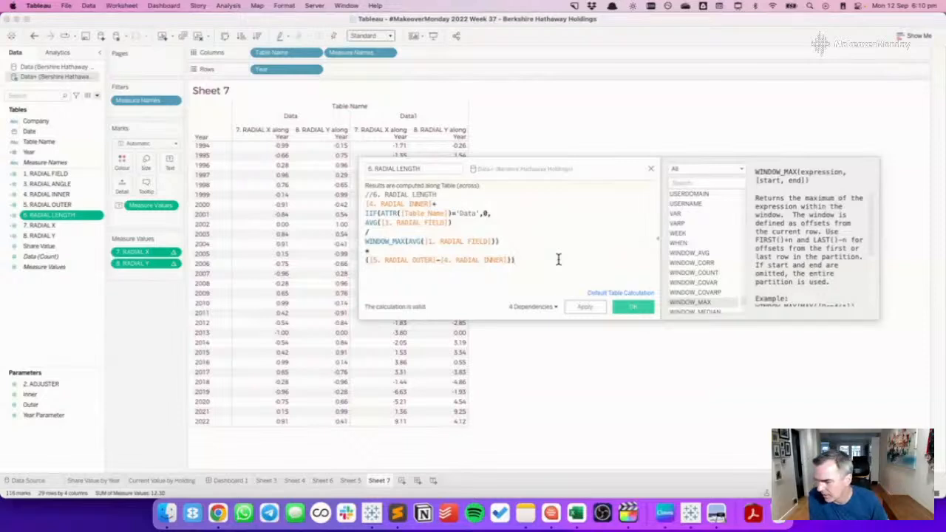
Switch to Notes and consult the radial formulas at the start of the Starburst Chart note.
{"action": "left_click", "coordinate": [526, 512]}
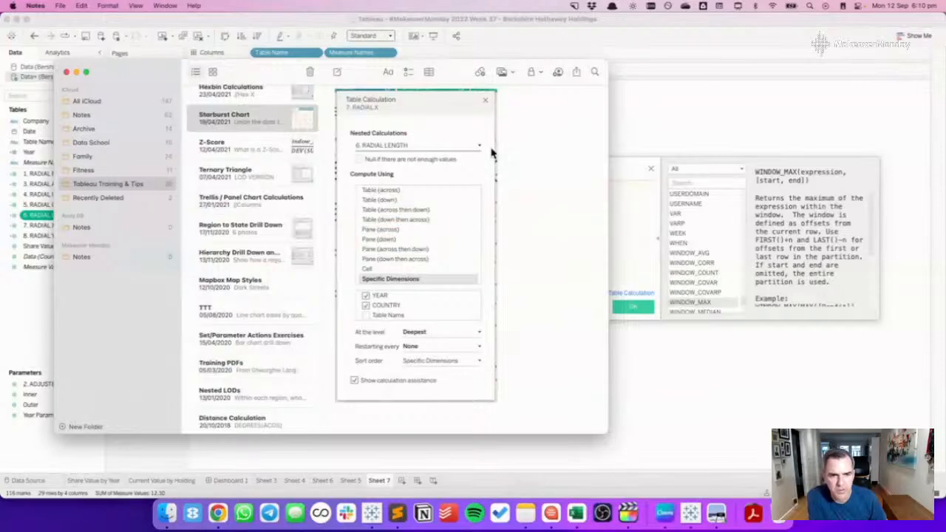
{"action": "scroll", "coordinate": [375, 238], "scroll_direction": "up", "scroll_amount": 2}
{"action": "scroll", "coordinate": [375, 238], "scroll_direction": "up", "scroll_amount": 5}
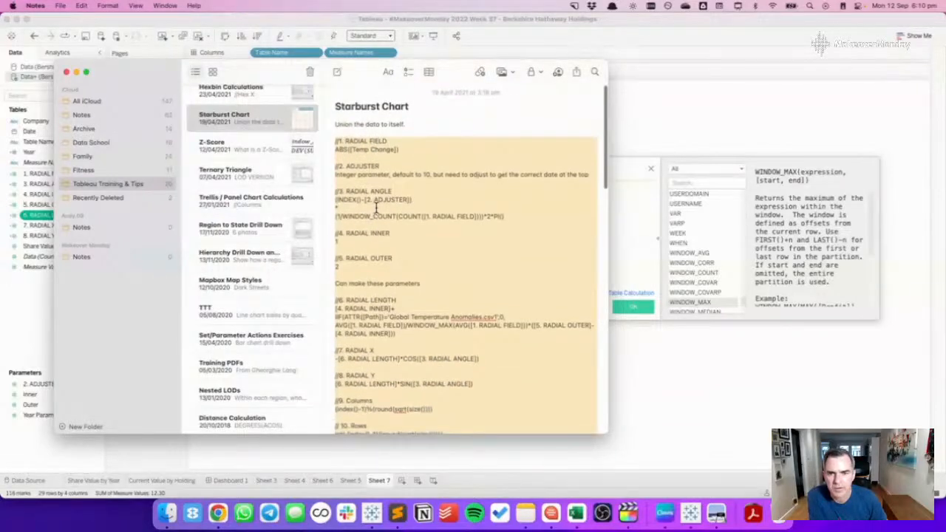
Consult the Table Calc Configuration section at the end of the Starburst Chart note and return to Tableau's 6. RADIAL LENGTH formula.
{"action": "scroll", "coordinate": [376, 210], "scroll_direction": "down", "scroll_amount": 6}
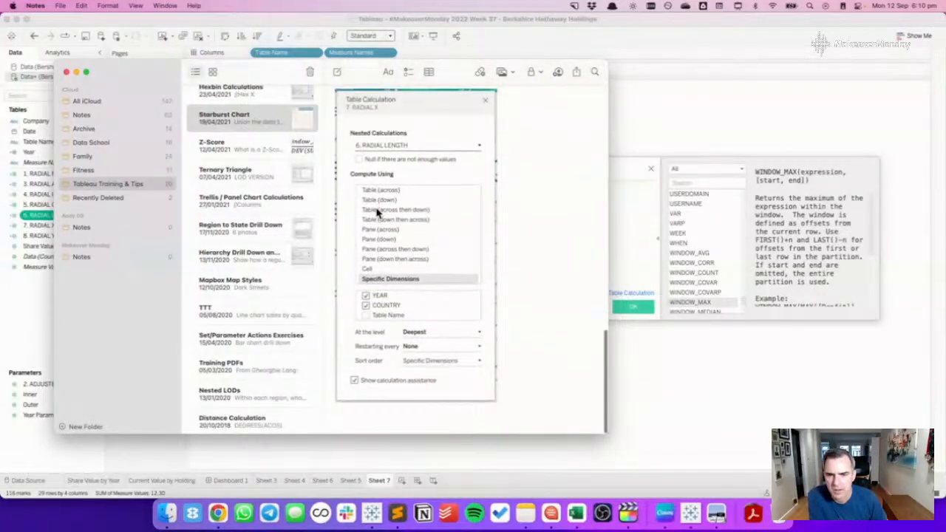
{"action": "scroll", "coordinate": [375, 212], "scroll_direction": "down", "scroll_amount": 8}
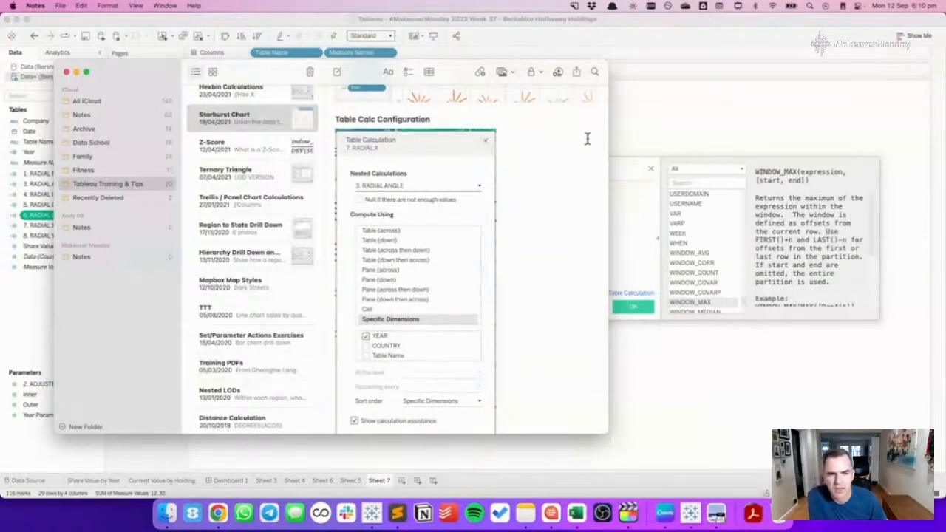
{"action": "left_click", "coordinate": [635, 175]}
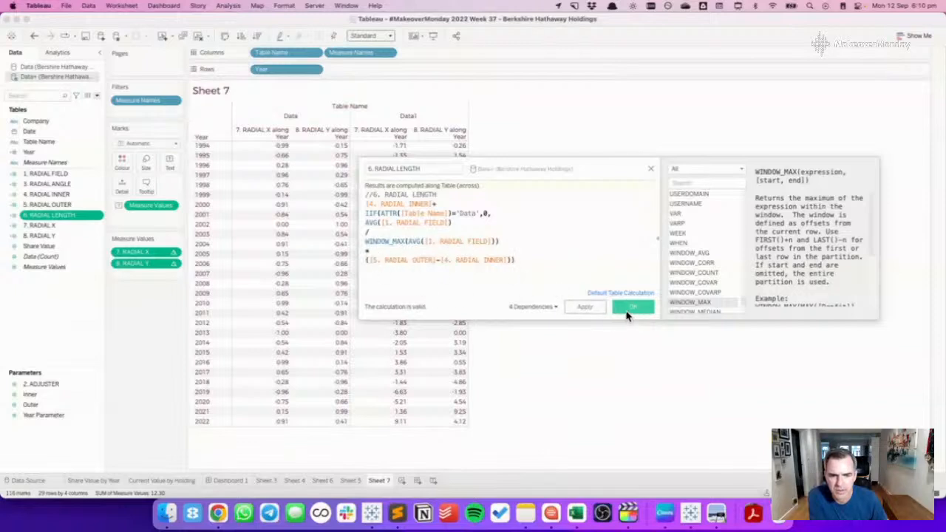
Replace both AVG aggregations of [1. RADIAL FIELD] with SUM in the 6. RADIAL LENGTH formula and save it.
{"action": "left_click", "coordinate": [466, 259]}
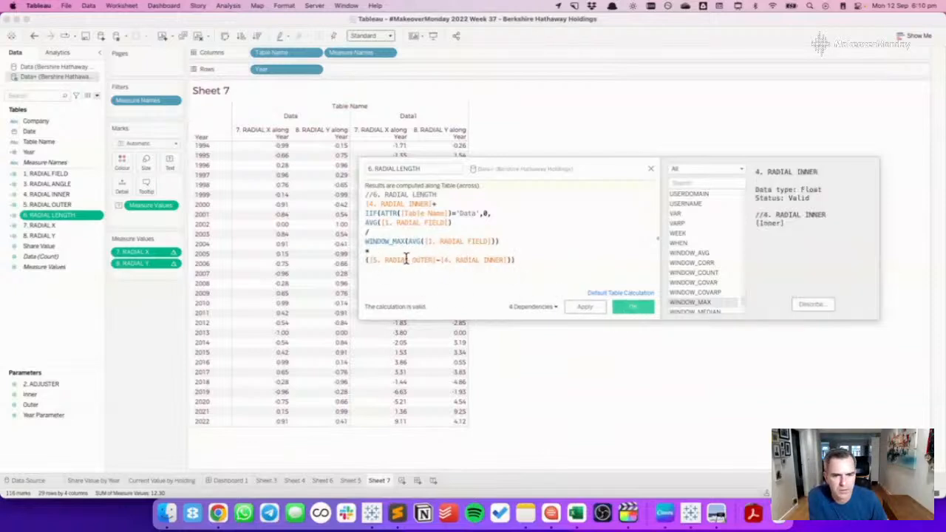
{"action": "left_click", "coordinate": [416, 244]}
{"action": "type", "text": "SUM"}
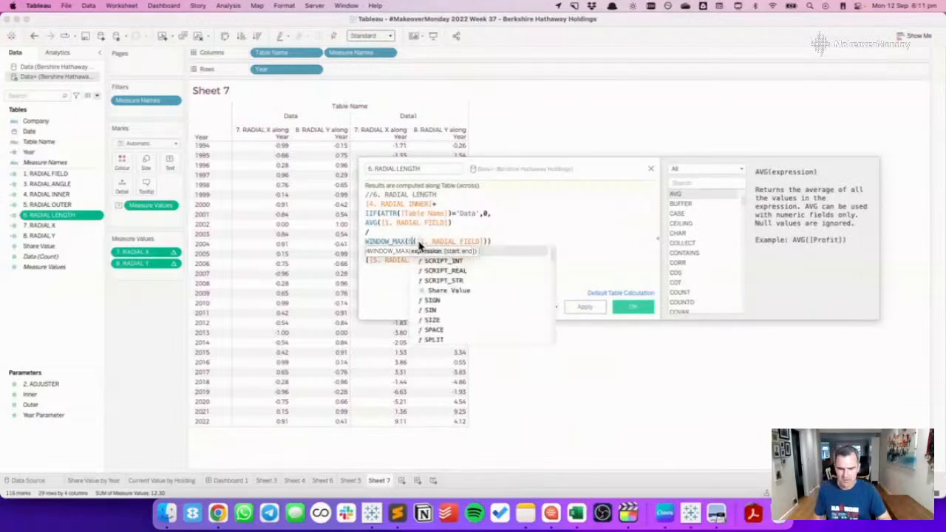
{"action": "left_click", "coordinate": [447, 232]}
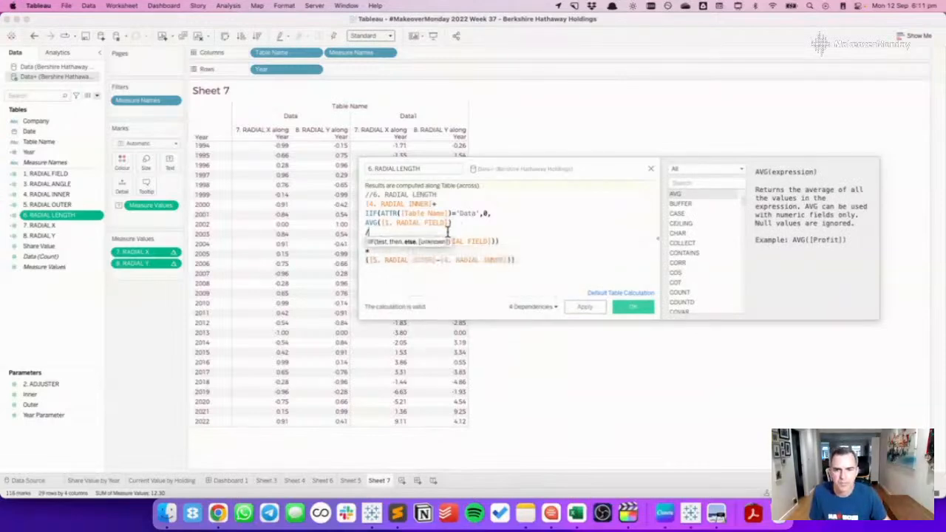
{"action": "double_click", "coordinate": [371, 222]}
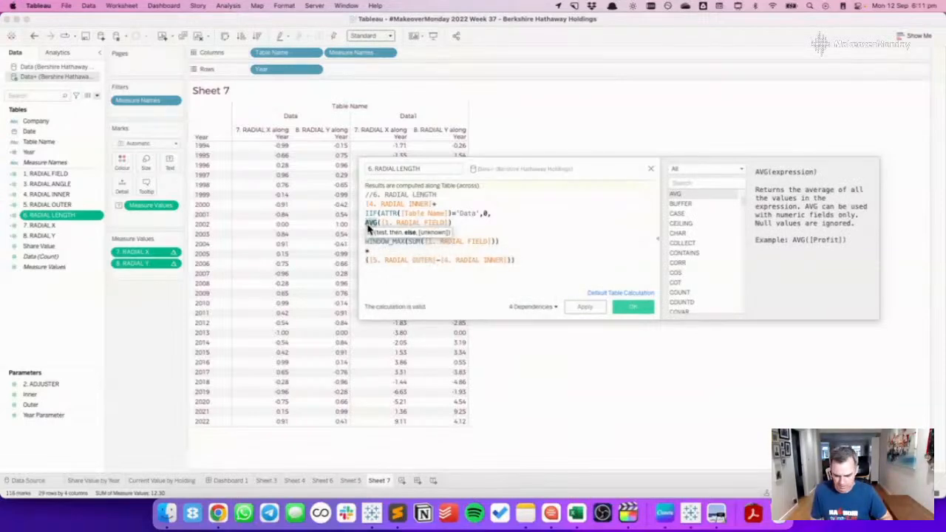
{"action": "type", "text": "SUM"}
{"action": "left_click", "coordinate": [479, 222]}
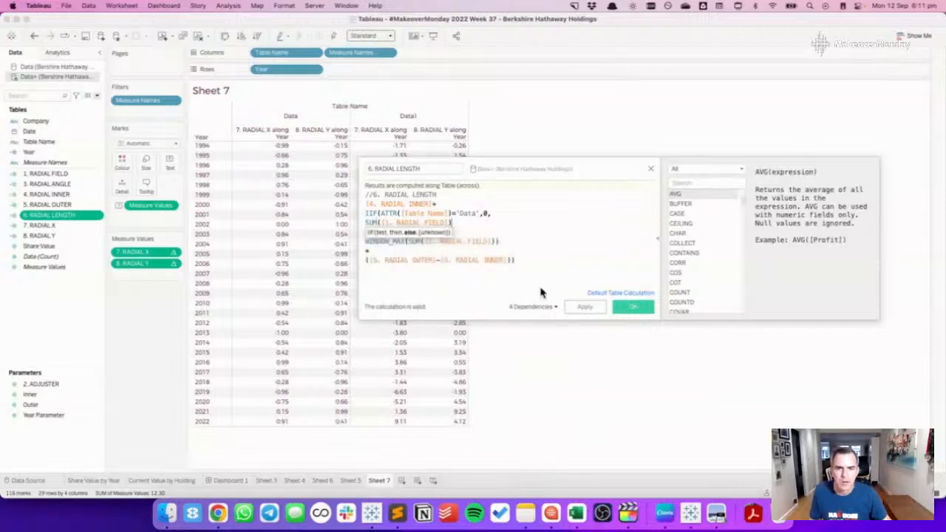
{"action": "left_click", "coordinate": [586, 308]}
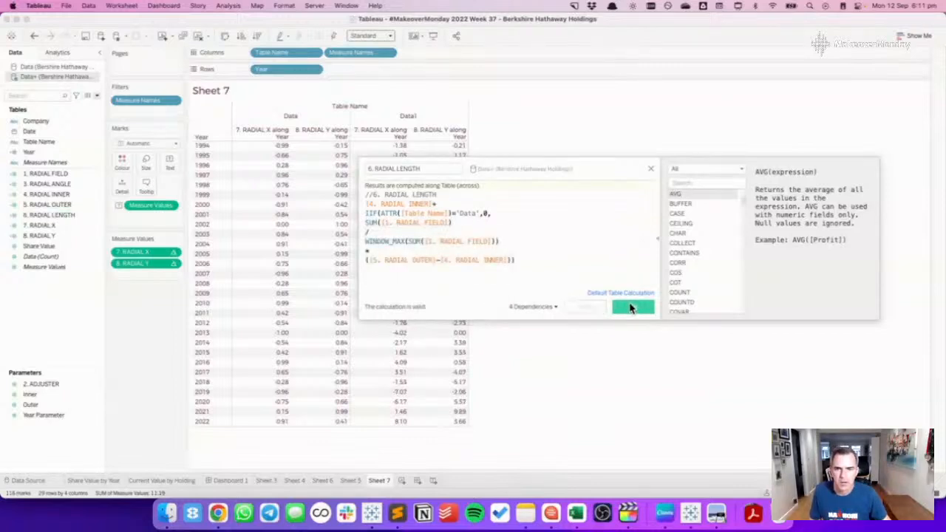
{"action": "left_click", "coordinate": [630, 307]}
Switch to Sheet 5 and check the formulas of the 7. RADIAL X and 6. RADIAL LENGTH calculated fields.
{"action": "left_click", "coordinate": [351, 481]}
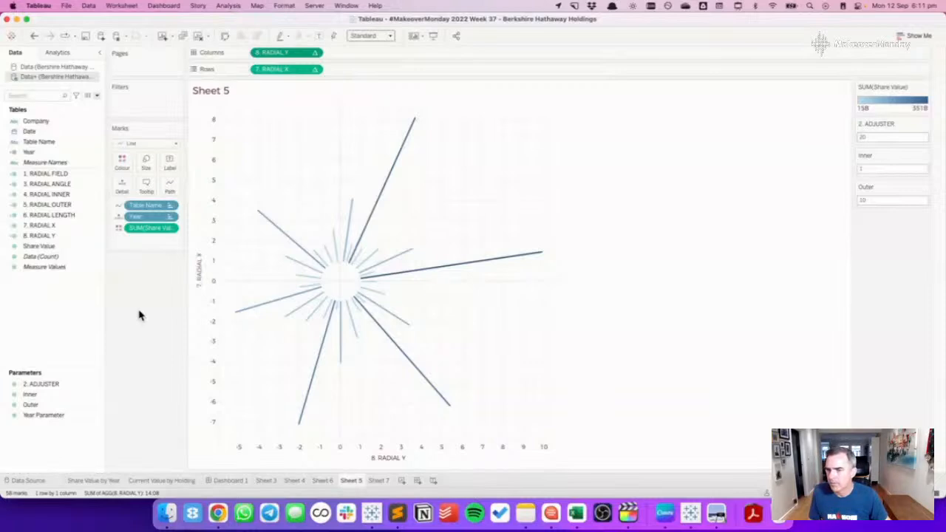
{"action": "left_click", "coordinate": [45, 235]}
{"action": "left_click", "coordinate": [54, 227]}
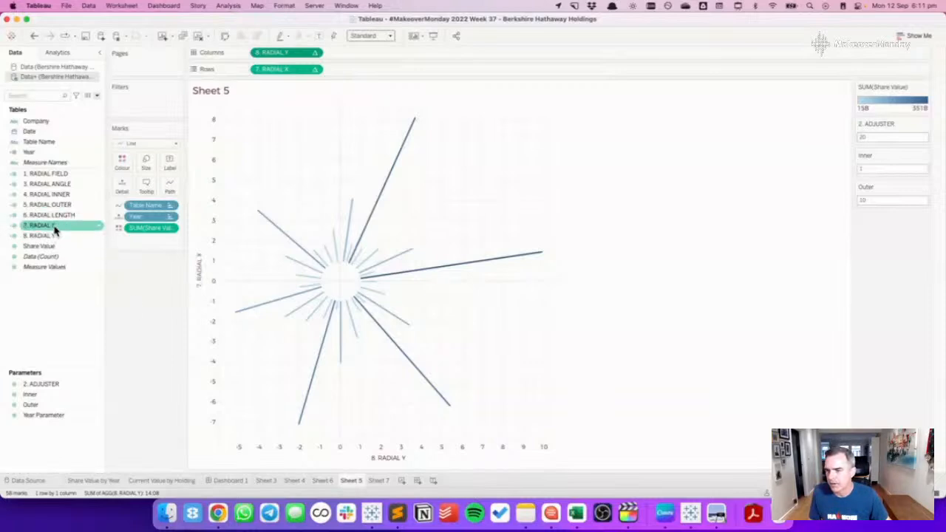
{"action": "right_click", "coordinate": [54, 226]}
{"action": "left_click", "coordinate": [76, 271]}
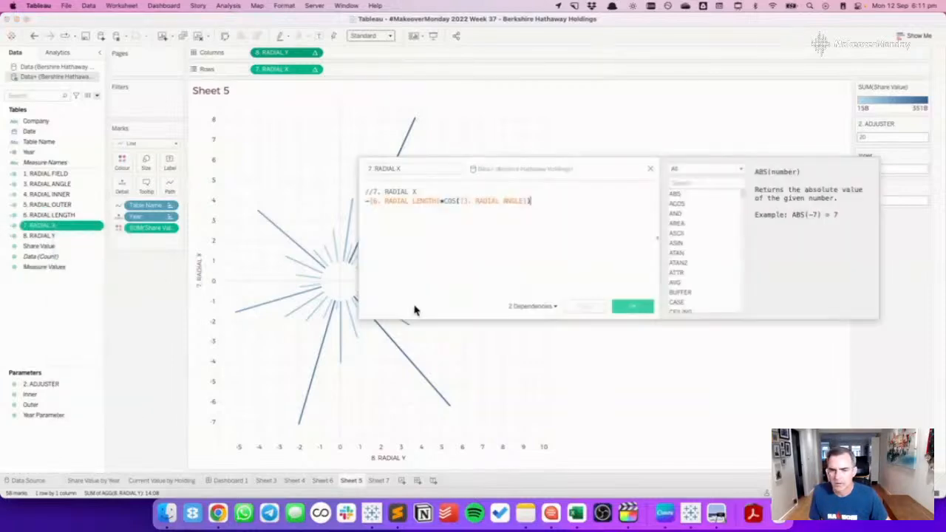
{"action": "left_click", "coordinate": [632, 305]}
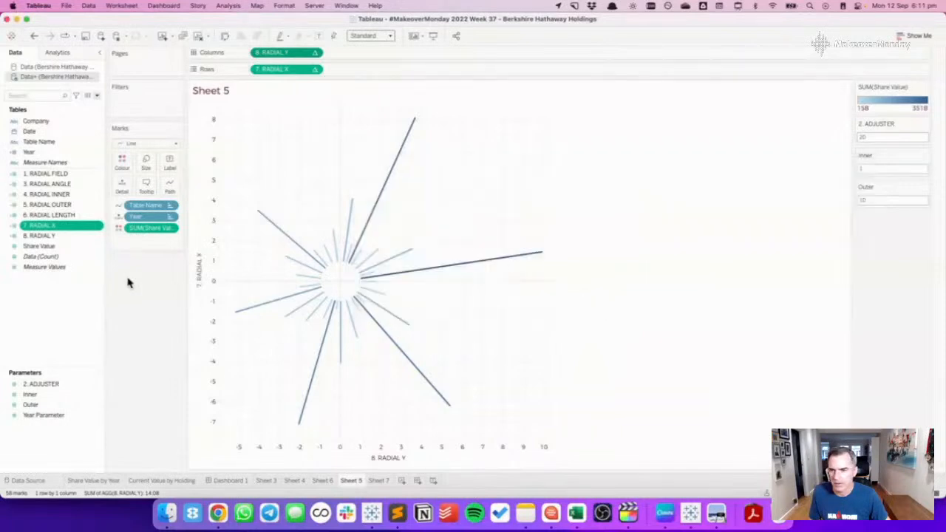
{"action": "left_click", "coordinate": [48, 214]}
{"action": "right_click", "coordinate": [48, 214]}
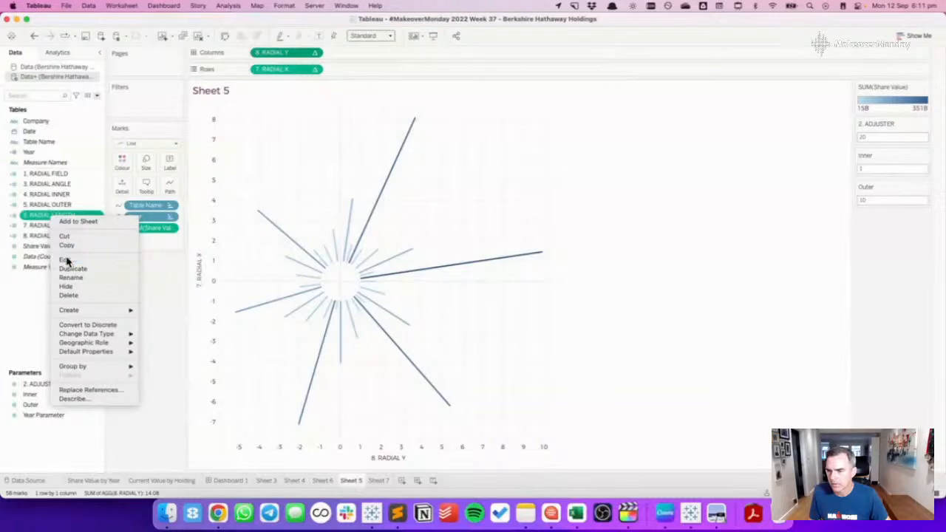
{"action": "left_click", "coordinate": [66, 259]}
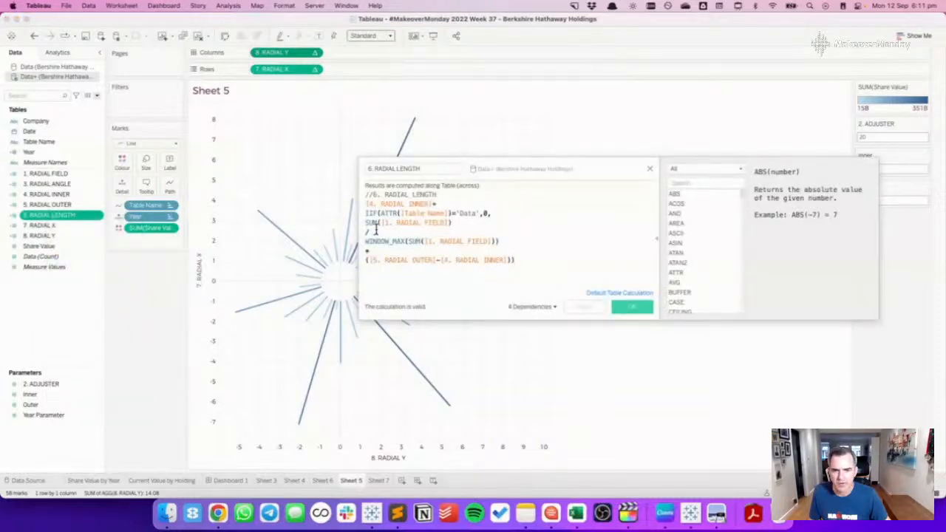
{"action": "left_click", "coordinate": [425, 241]}
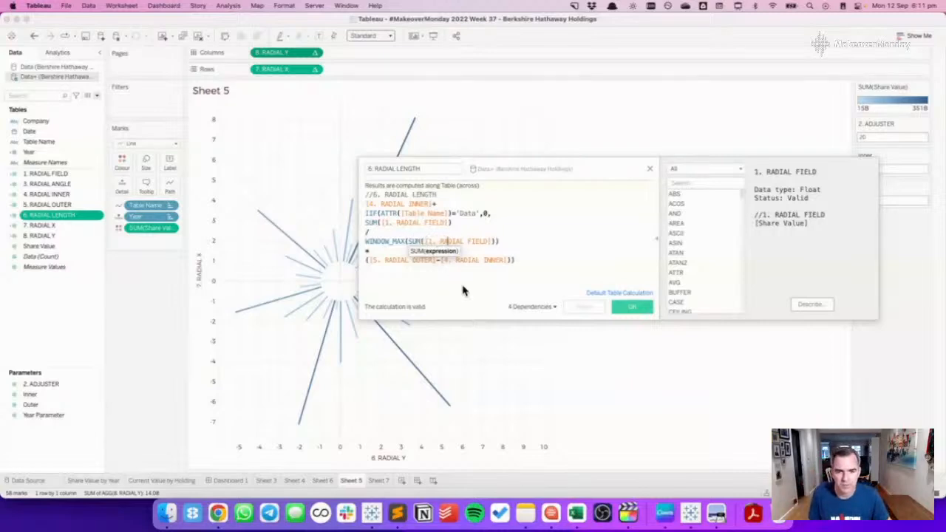
{"action": "left_click", "coordinate": [622, 308]}
Review the formulas of the 1. RADIAL FIELD, 3. RADIAL ANGLE and 4. RADIAL INNER calculated fields.
{"action": "right_click", "coordinate": [43, 175]}
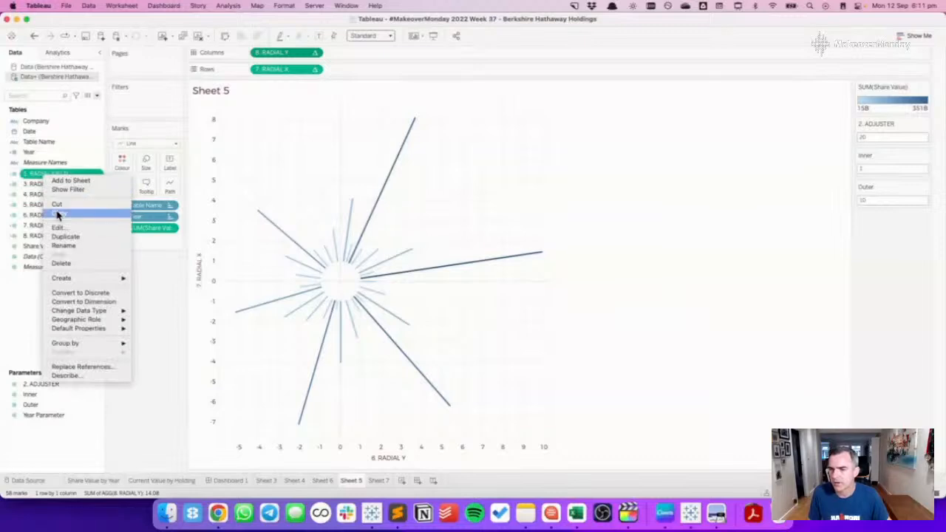
{"action": "left_click", "coordinate": [59, 231]}
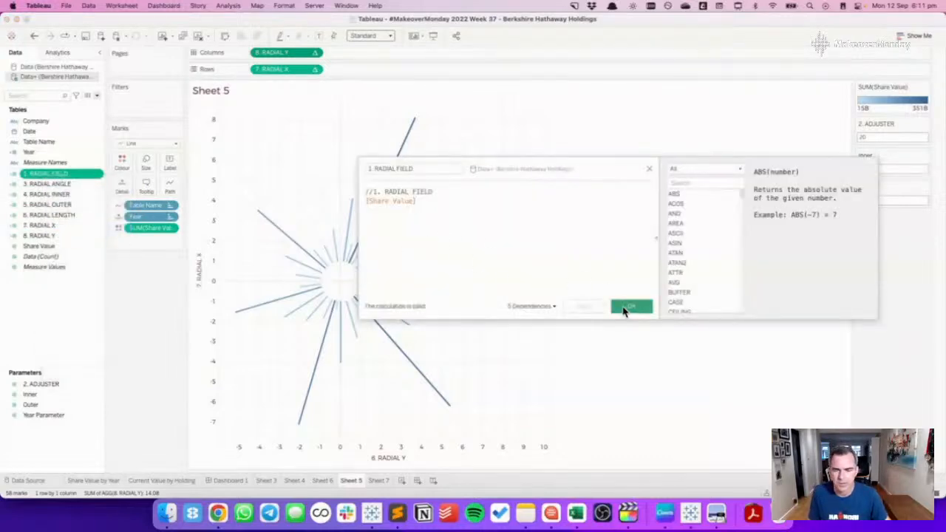
{"action": "left_click", "coordinate": [631, 306]}
{"action": "left_click", "coordinate": [78, 184]}
{"action": "right_click", "coordinate": [80, 186]}
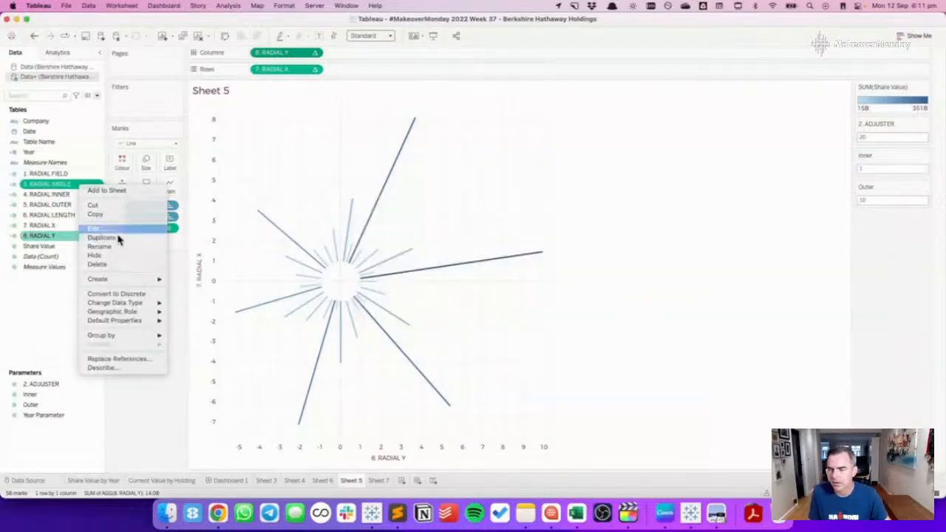
{"action": "left_click", "coordinate": [93, 229]}
{"action": "left_click", "coordinate": [609, 309]}
{"action": "left_click", "coordinate": [46, 194]}
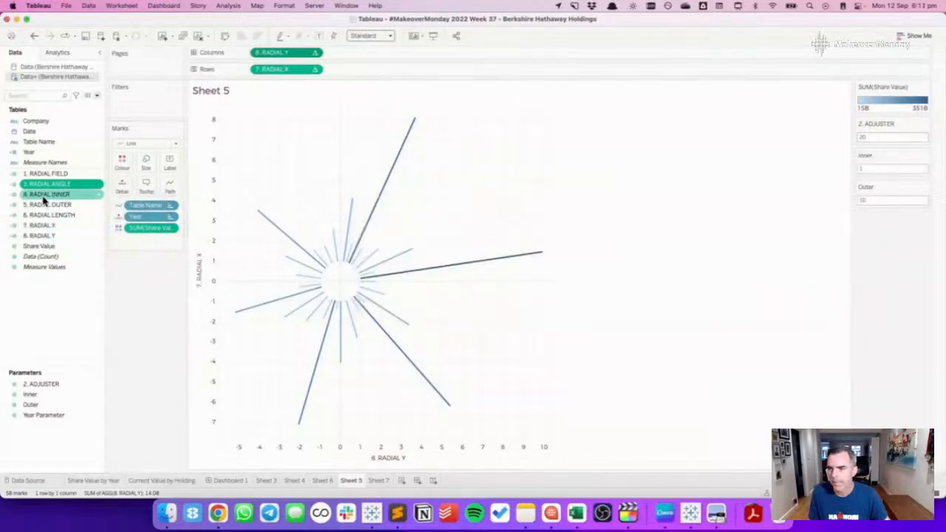
{"action": "right_click", "coordinate": [47, 195]}
{"action": "left_click", "coordinate": [72, 251]}
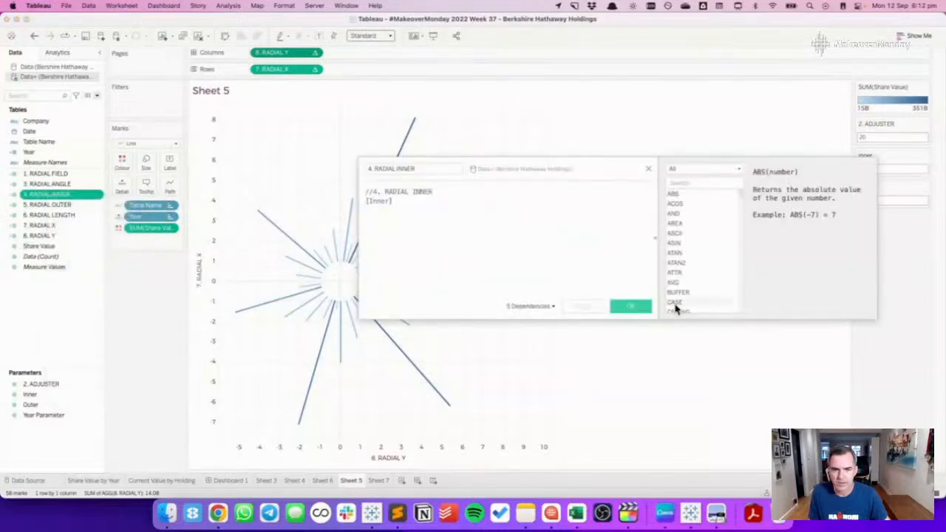
{"action": "left_click", "coordinate": [625, 308]}
Review the 6. RADIAL LENGTH formula's WINDOW_MAX line and the formulas of 7. RADIAL X and 8. RADIAL Y.
{"action": "right_click", "coordinate": [87, 219]}
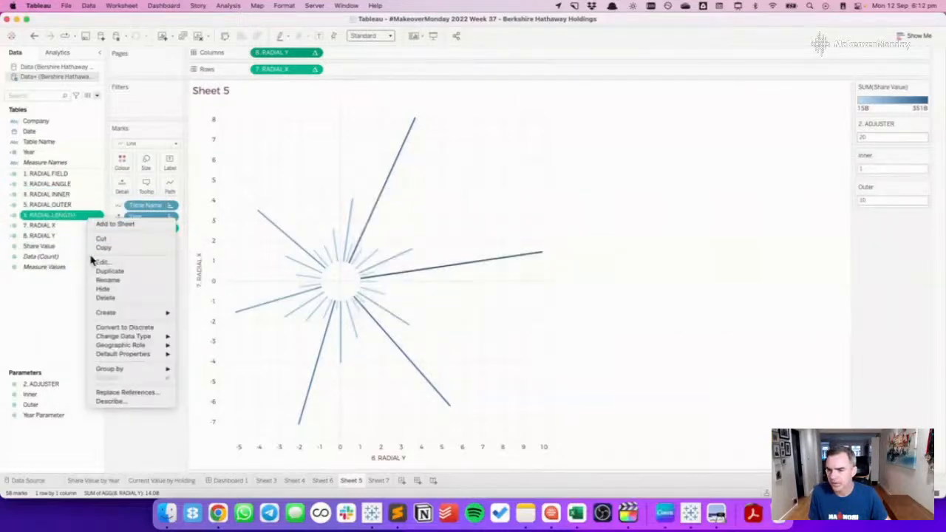
{"action": "left_click", "coordinate": [99, 267]}
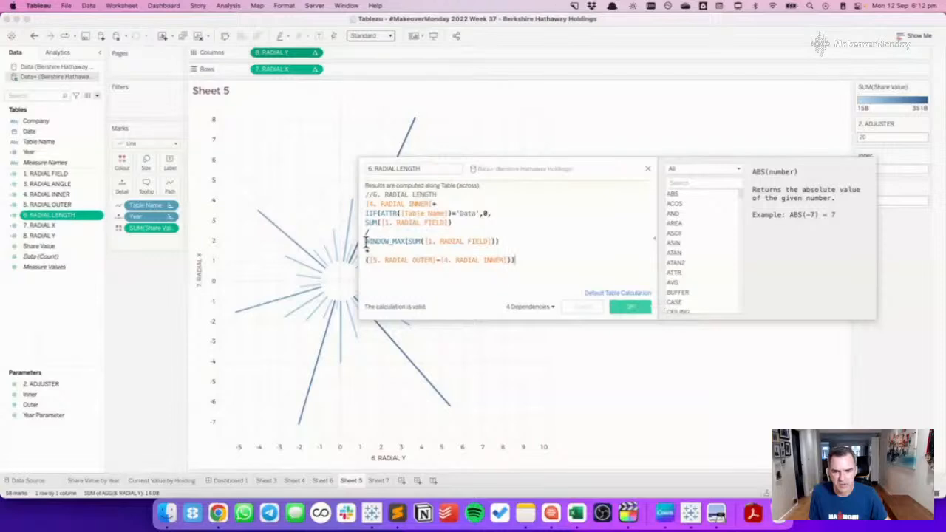
{"action": "left_click_drag", "start_coordinate": [365, 243], "coordinate": [503, 238]}
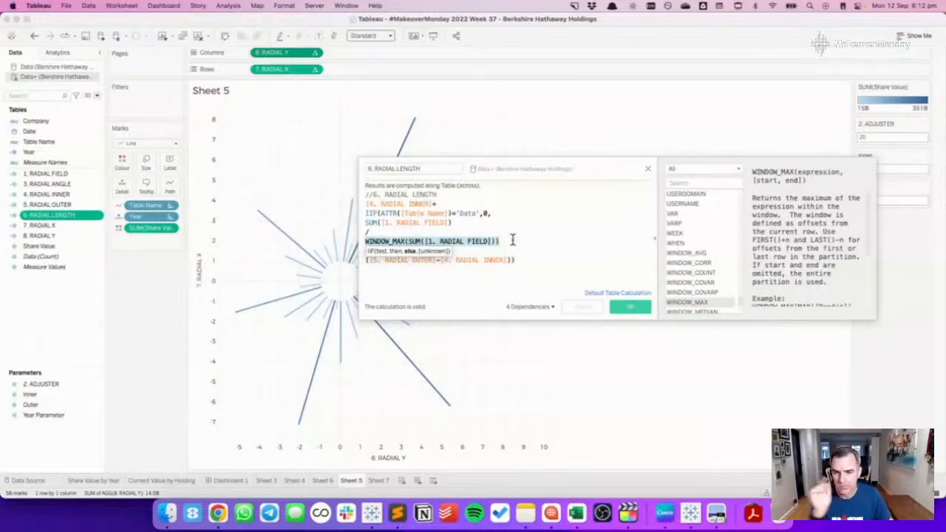
{"action": "left_click", "coordinate": [517, 253]}
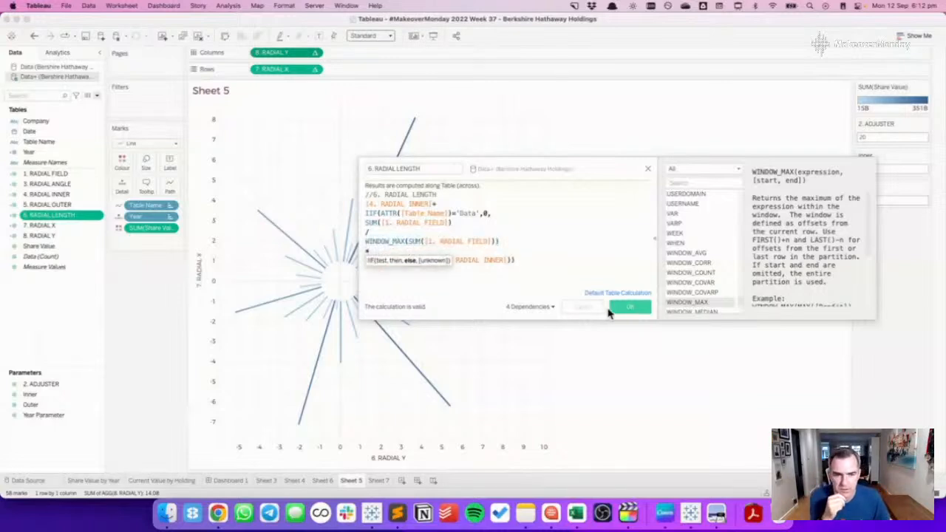
{"action": "left_click", "coordinate": [624, 310]}
{"action": "right_click", "coordinate": [78, 226]}
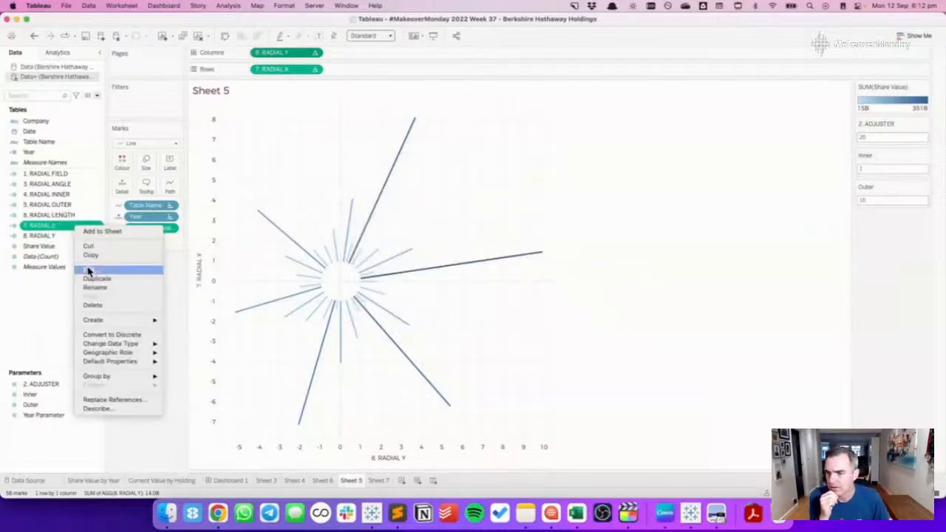
{"action": "left_click", "coordinate": [90, 273]}
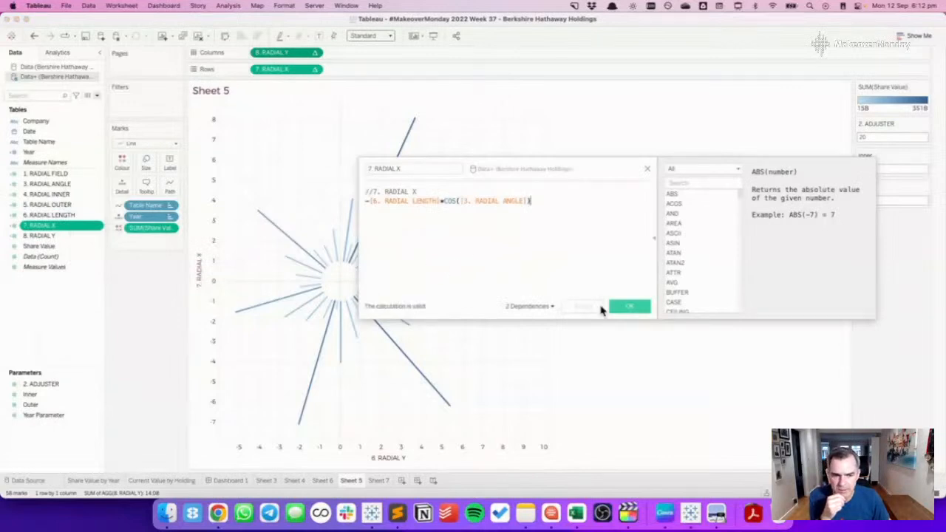
{"action": "left_click", "coordinate": [624, 309]}
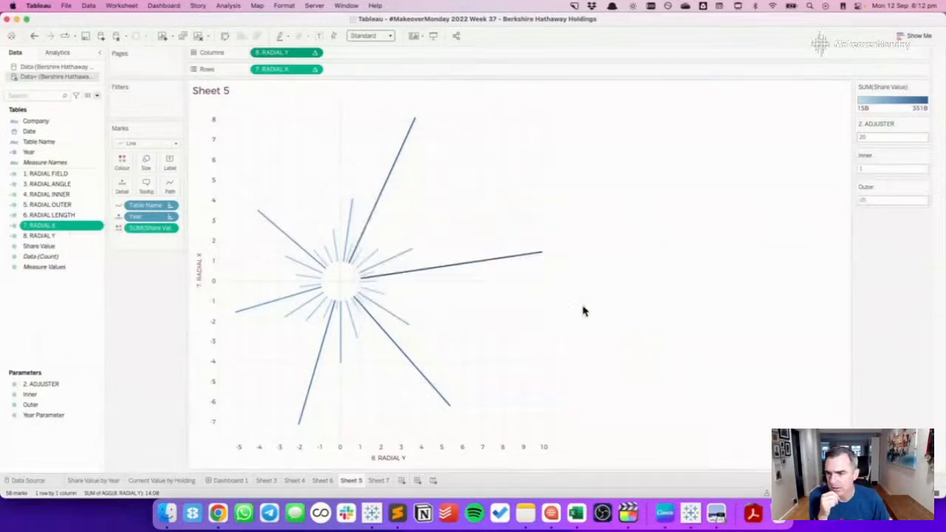
{"action": "right_click", "coordinate": [75, 235]}
{"action": "left_click", "coordinate": [87, 277]}
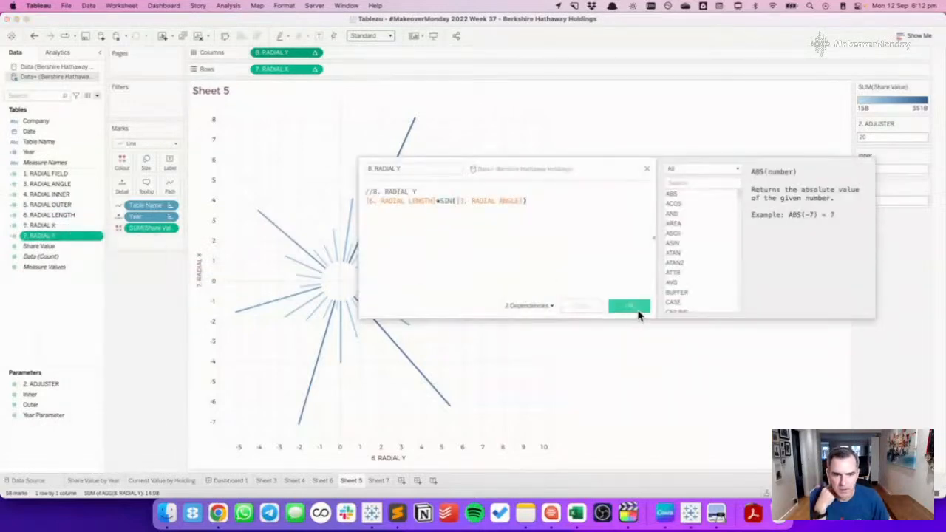
{"action": "left_click", "coordinate": [628, 307]}
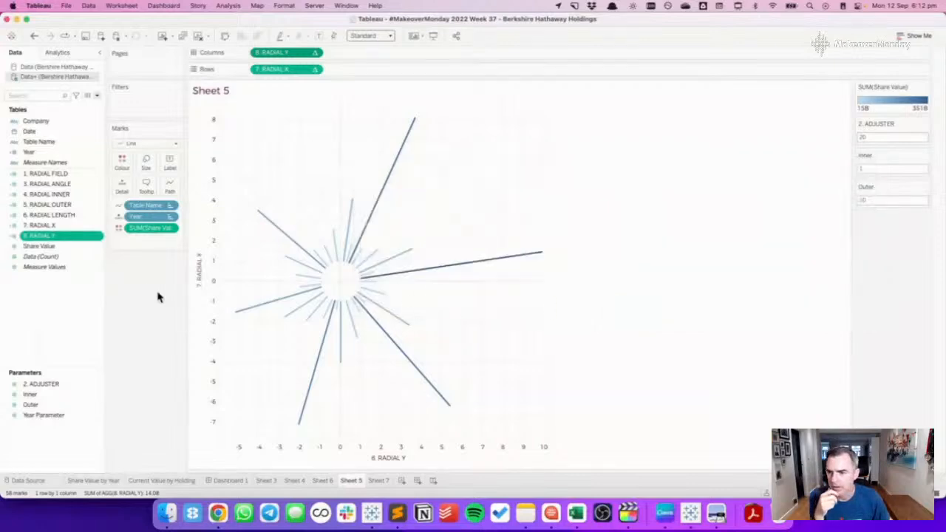
Try adding the Year field to the starburst's tooltip, take it off again and inspect a line's tooltip.
{"action": "left_click", "coordinate": [33, 174]}
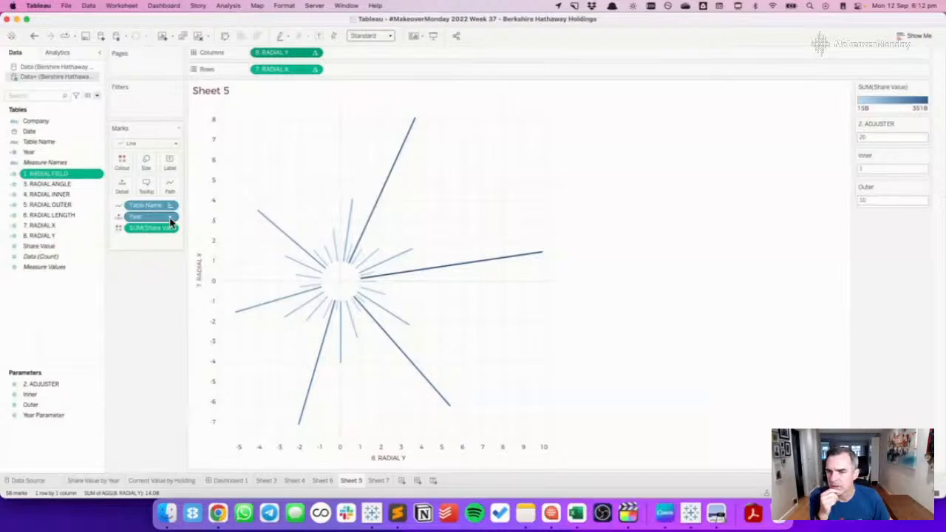
{"action": "left_click_drag", "start_coordinate": [38, 152], "coordinate": [145, 184]}
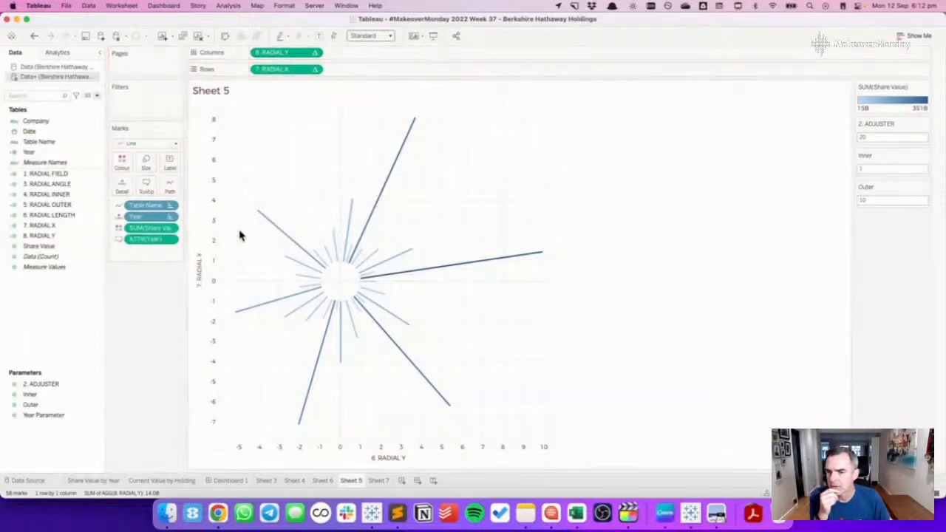
{"action": "left_click_drag", "start_coordinate": [151, 238], "coordinate": [153, 285]}
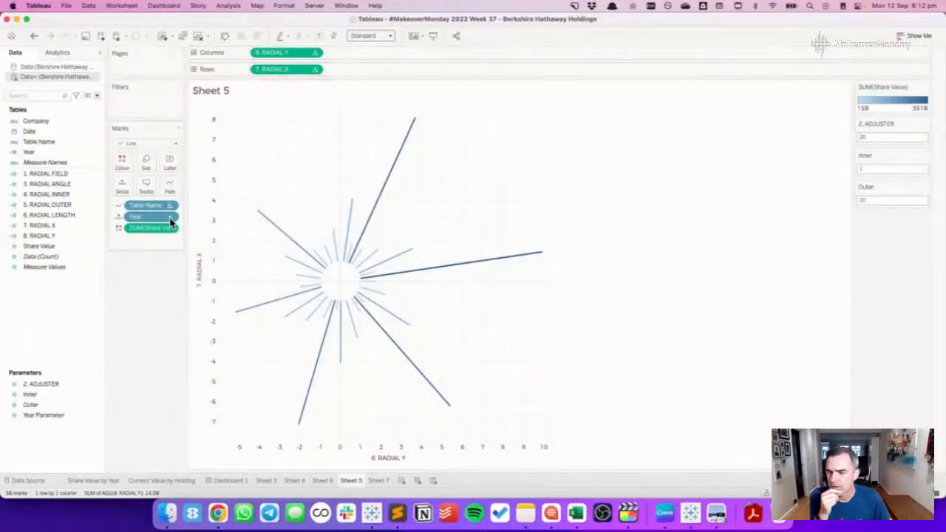
{"action": "mouse_move", "coordinate": [257, 215]}
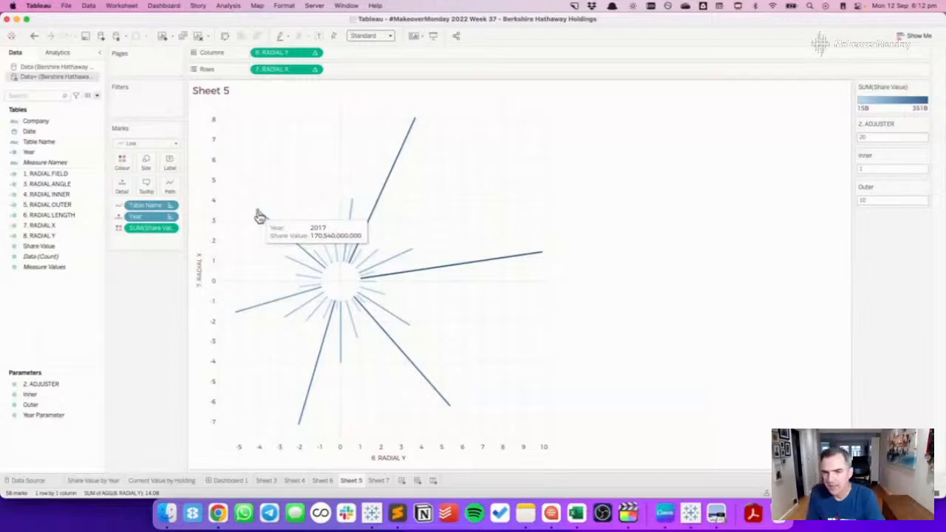
On Dashboard 1, reduce the bottom outer padding of the BERKSHIRE HATHAWAY HOLDINGS - 1994-2022 title.
{"action": "left_click", "coordinate": [235, 481]}
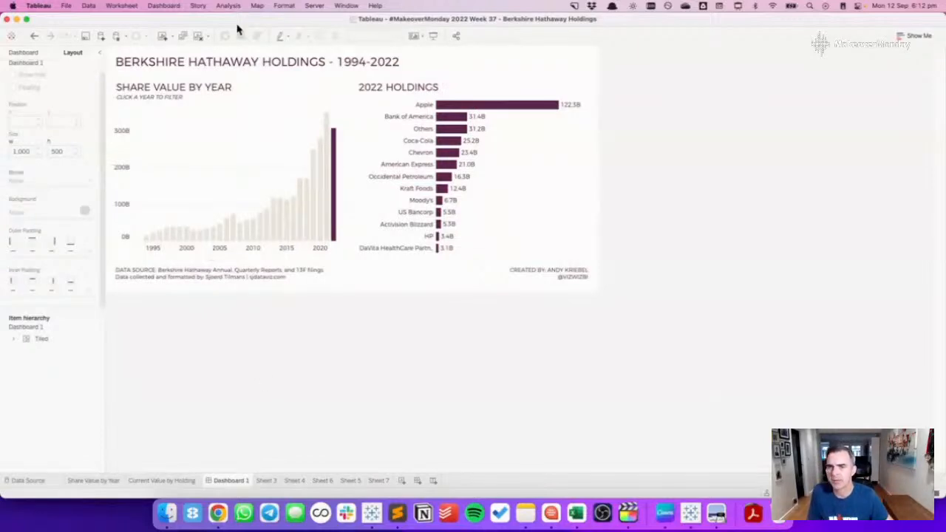
{"action": "left_click", "coordinate": [237, 65]}
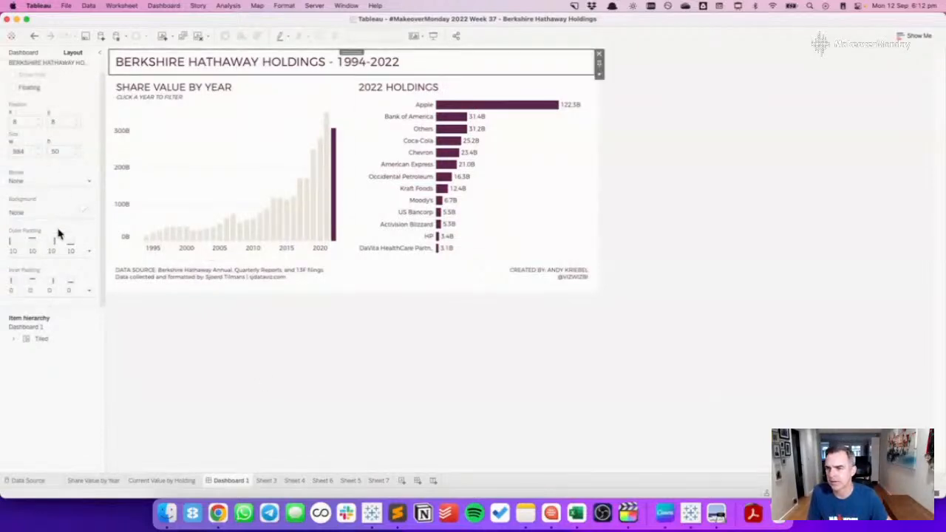
{"action": "left_click", "coordinate": [59, 252]}
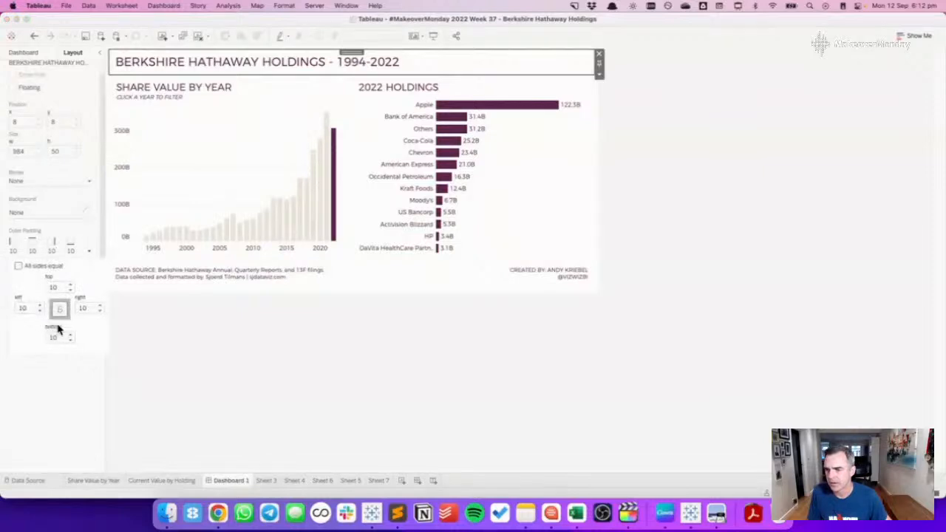
{"action": "left_click", "coordinate": [57, 287]}
{"action": "left_click", "coordinate": [31, 309]}
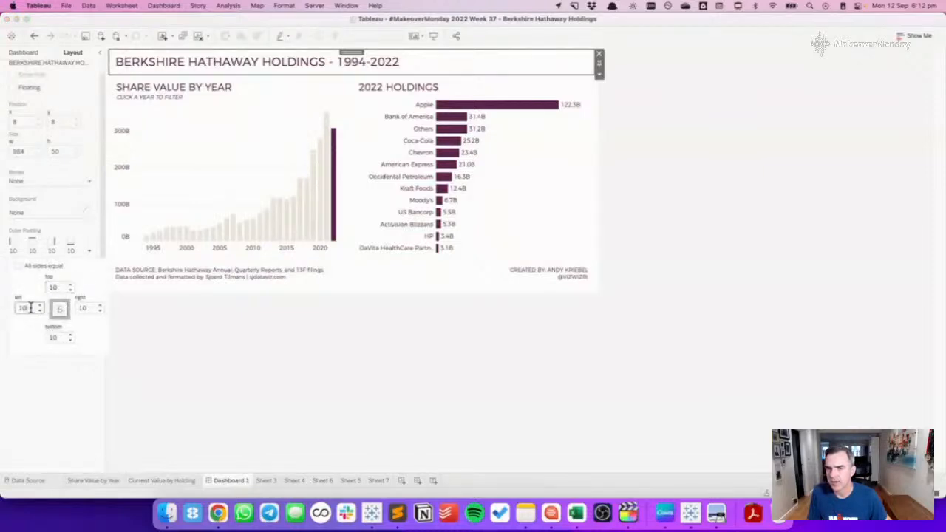
{"action": "left_click", "coordinate": [53, 337]}
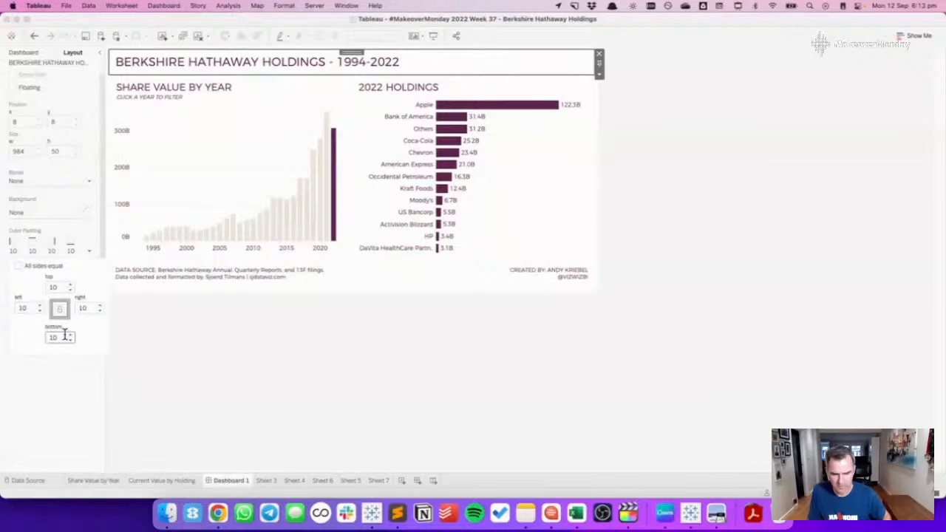
{"action": "left_click", "coordinate": [373, 362]}
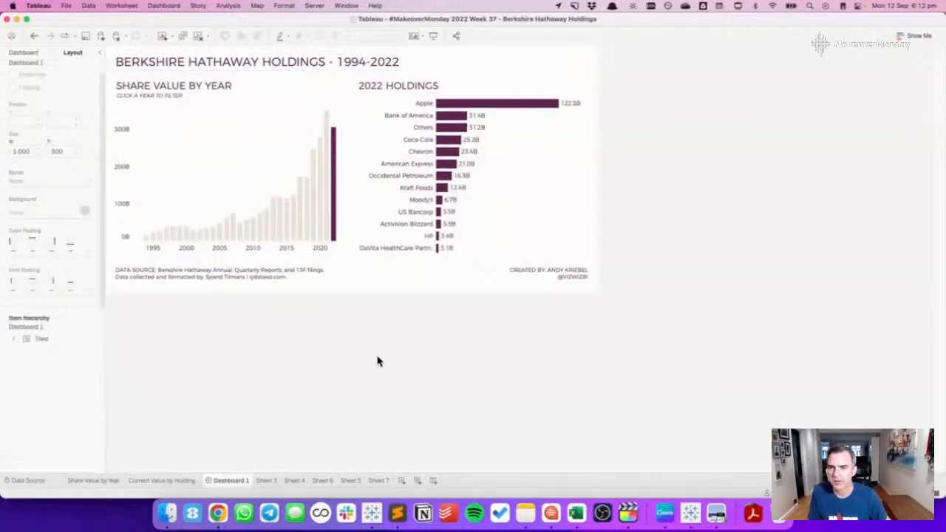